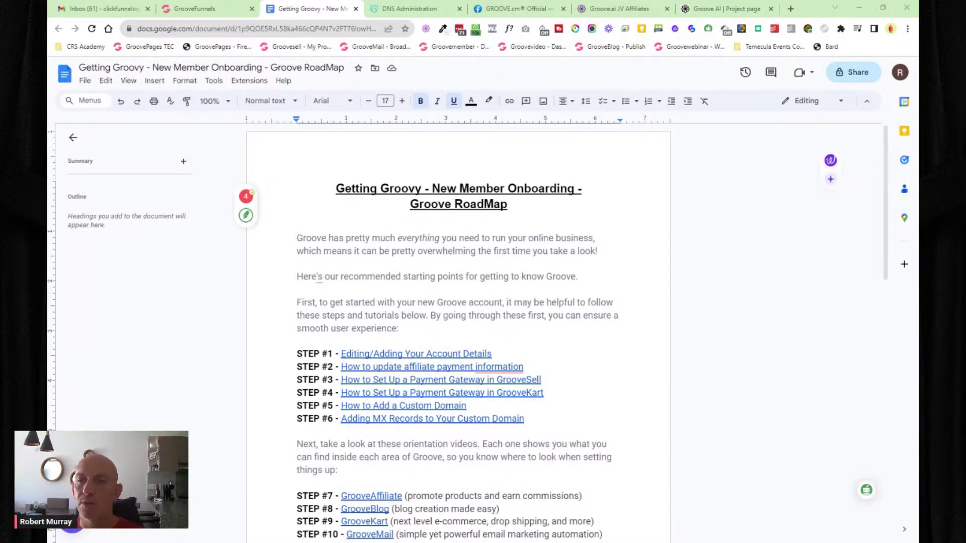
Step: Skim the numbered steps in the new member onboarding roadmap and switch to the Groove dashboard
scroll(458, 332, "down", 8)
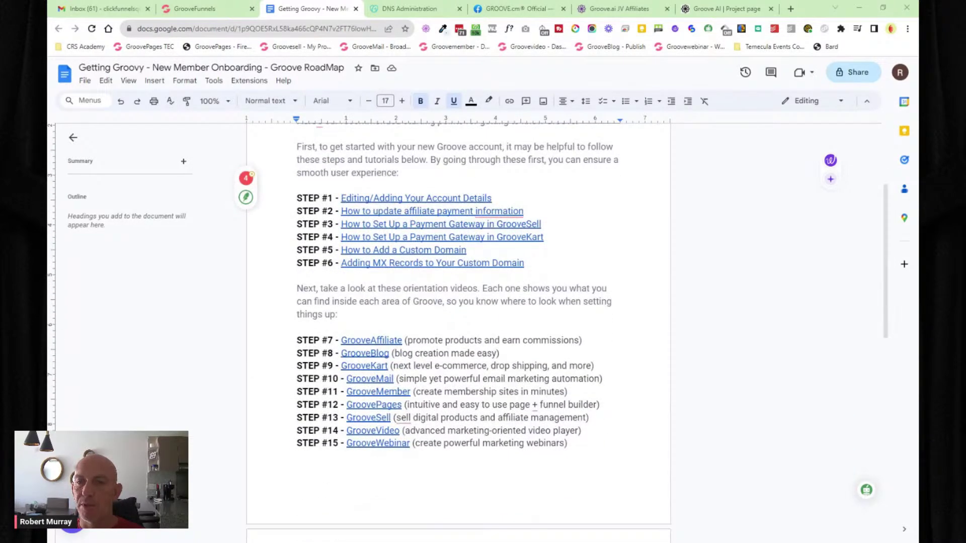
scroll(458, 332, "up", 10)
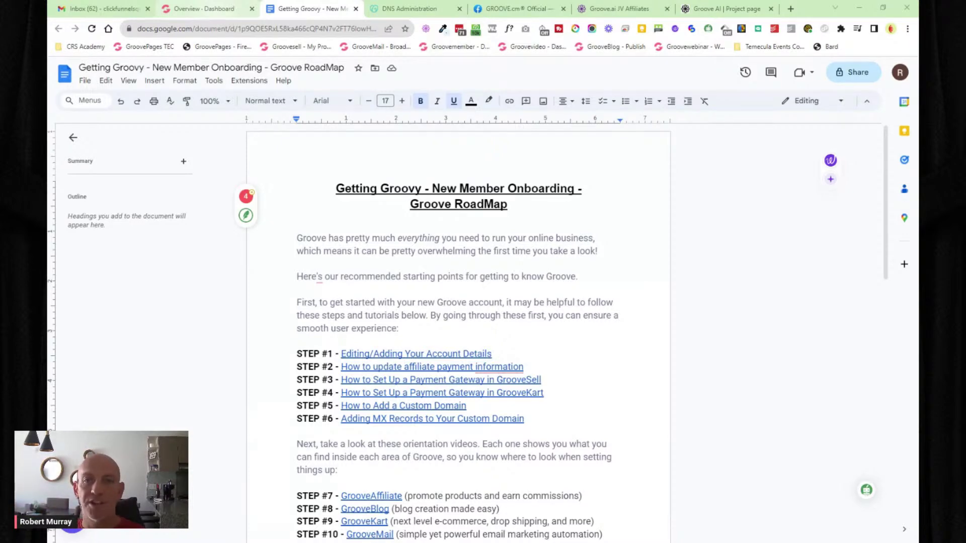
left_click(215, 12)
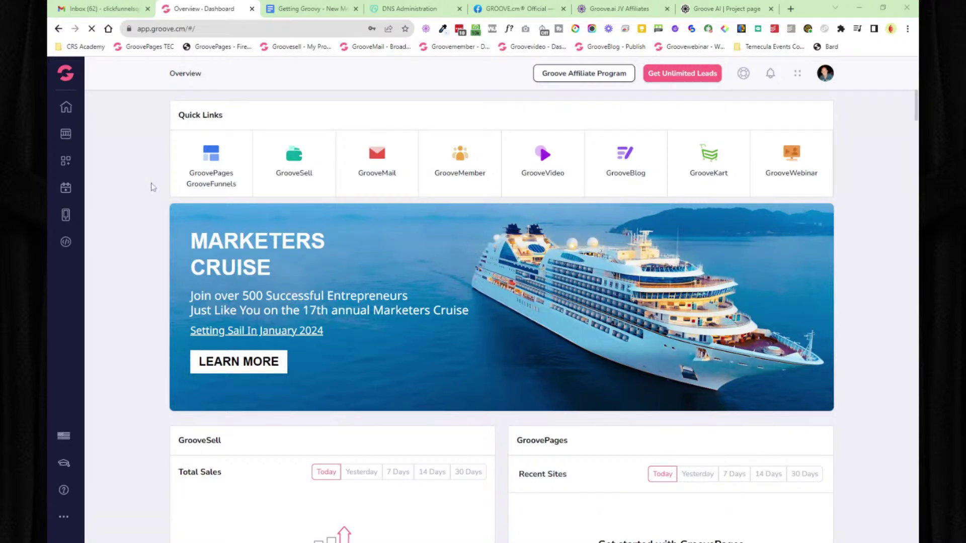
Step: Open Settings and Billing, look through the Domains, Plans, Billing, Developer, Affiliate, Integrations and App settings, and close the account page
left_click(825, 75)
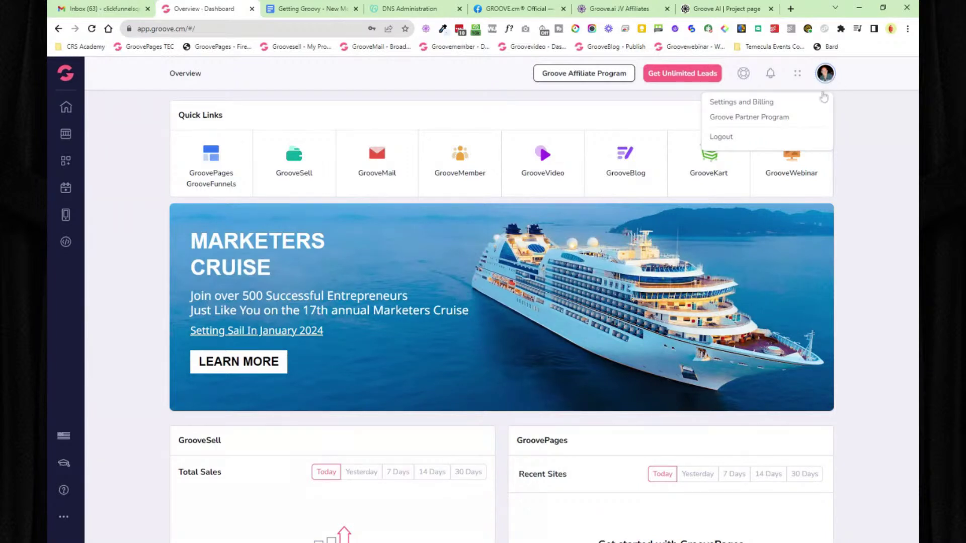
left_click(762, 105)
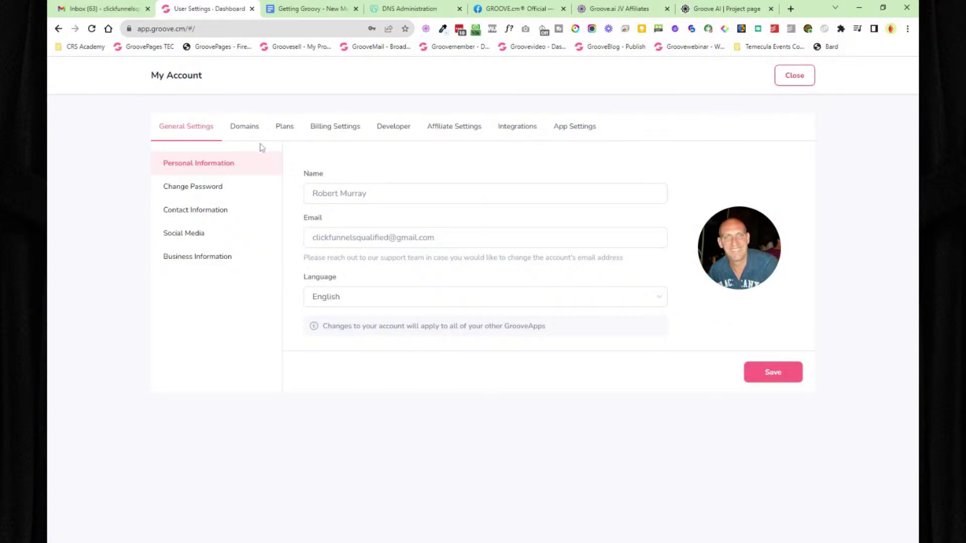
left_click(246, 130)
left_click(285, 129)
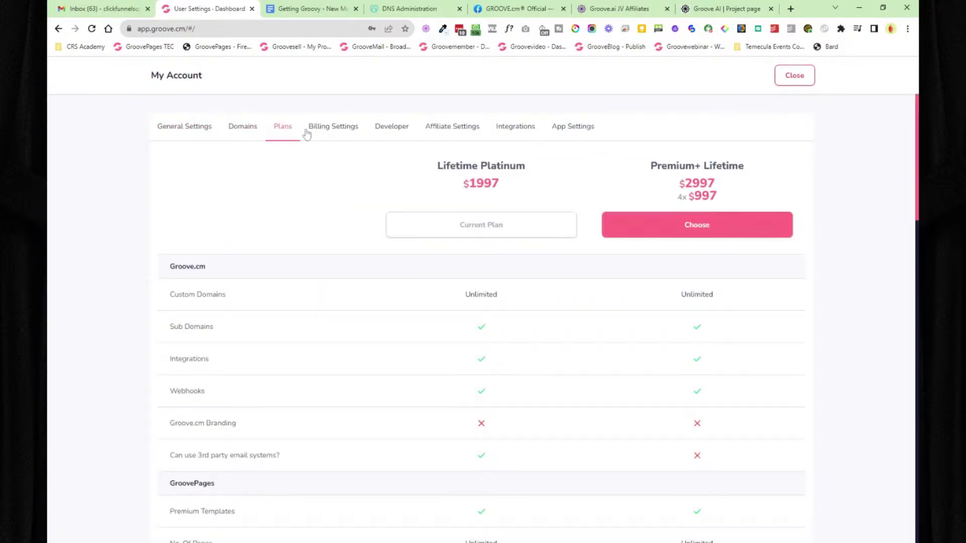
left_click(317, 132)
left_click(386, 125)
left_click(453, 127)
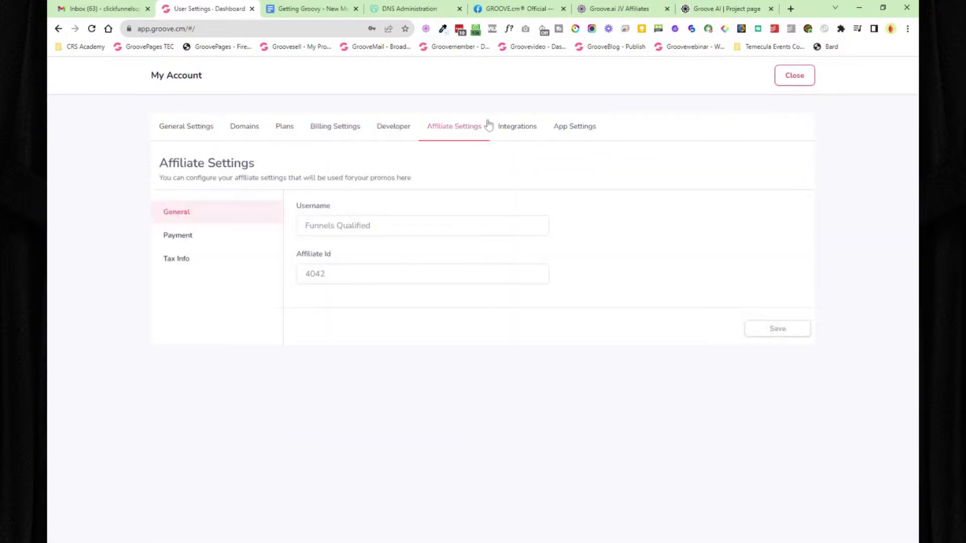
left_click(520, 128)
left_click(578, 128)
left_click(793, 76)
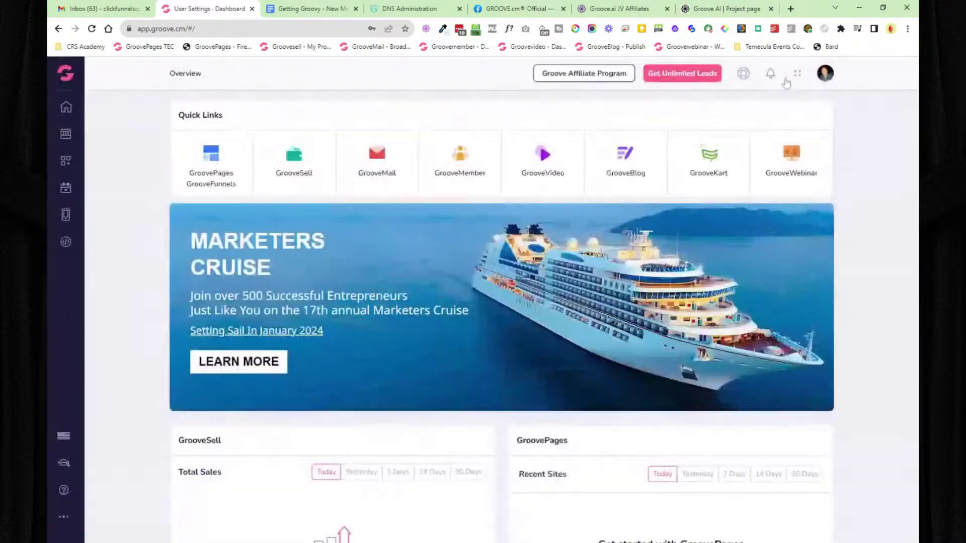
Step: Open the Groove Partner Program page, look over its Promotion Tools section, and close the page
left_click(826, 80)
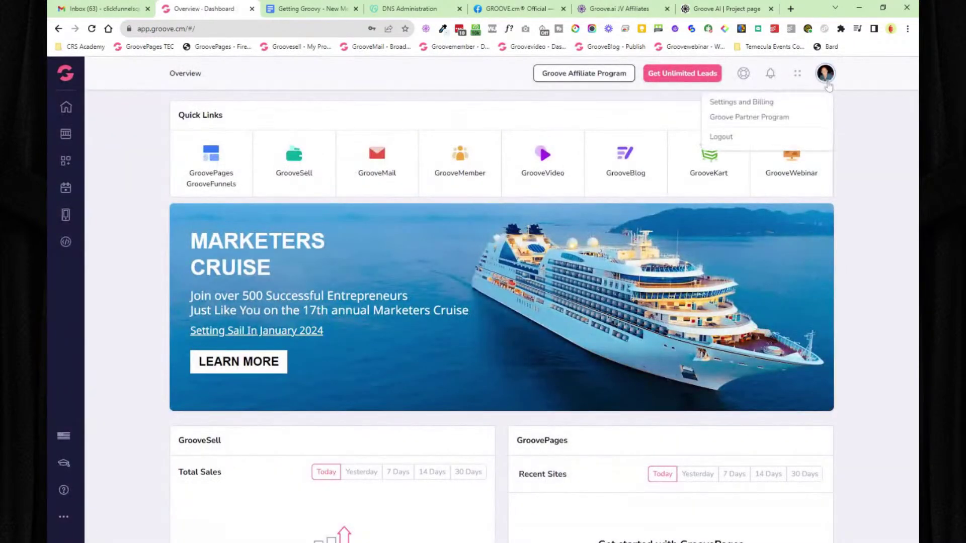
left_click(760, 118)
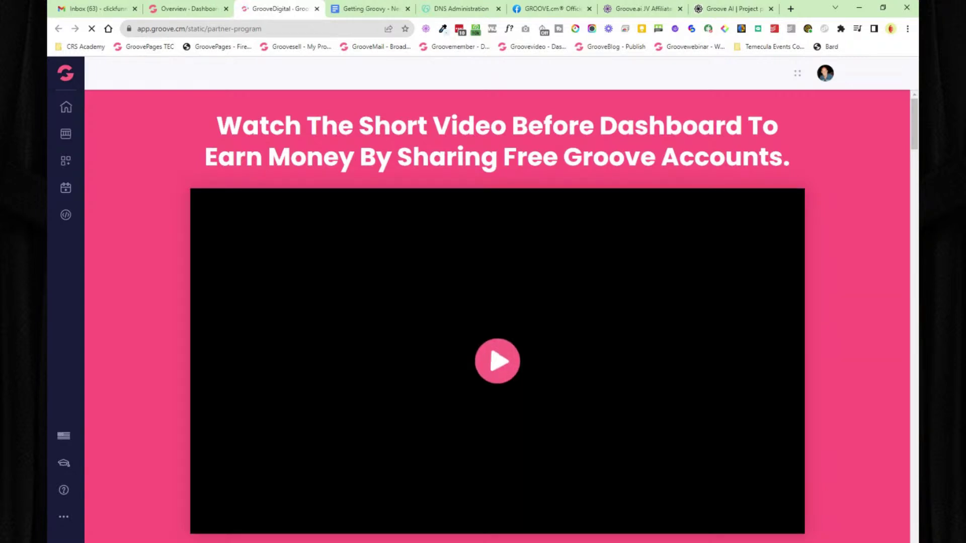
scroll(155, 168, "down", 12)
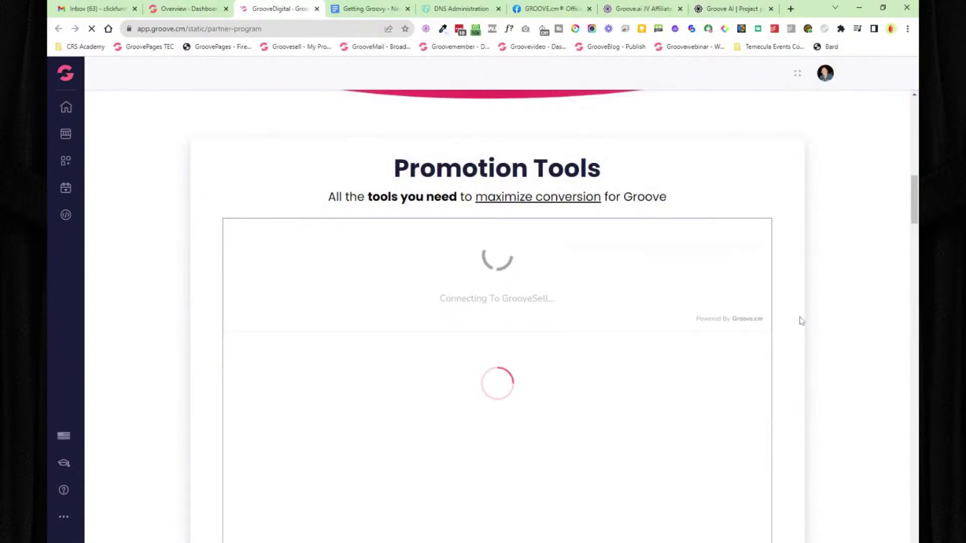
scroll(801, 321, "down", 1)
scroll(801, 321, "up", 1)
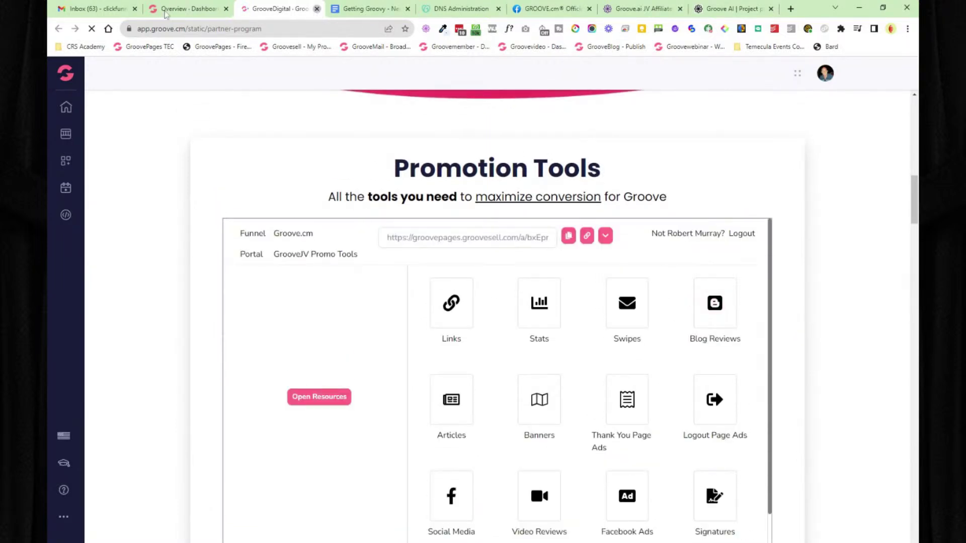
left_click(317, 9)
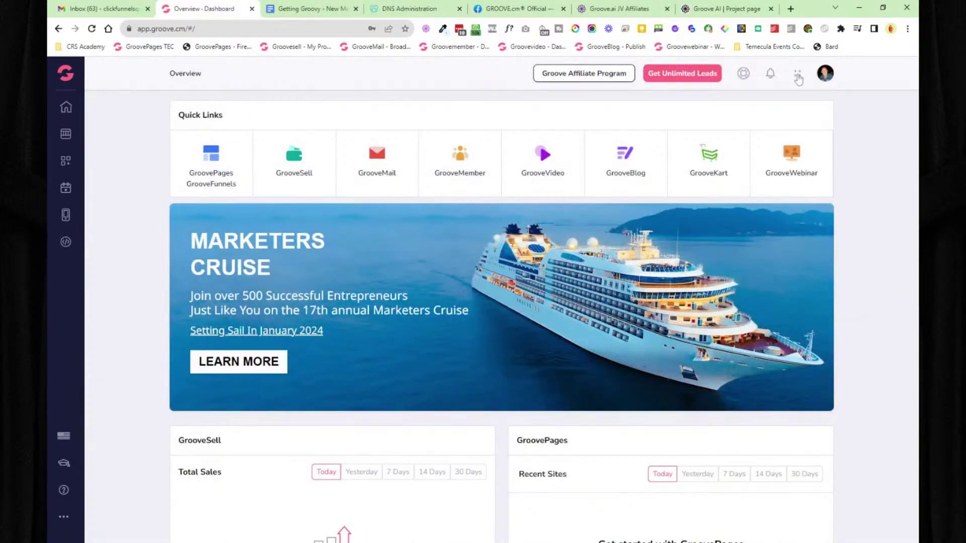
Step: View the list of Groove apps and browse the Latest Updates feed, closing it when done
left_click(797, 75)
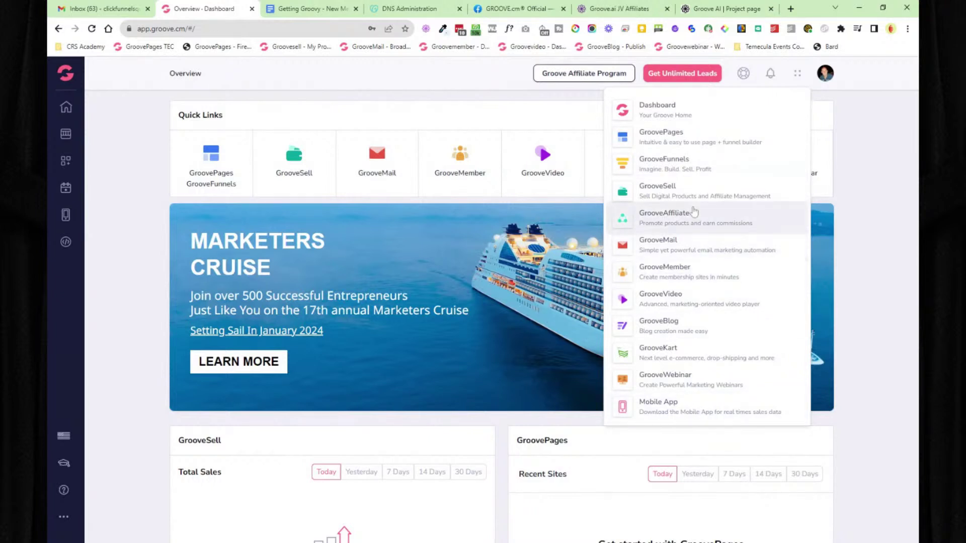
mouse_move(65, 77)
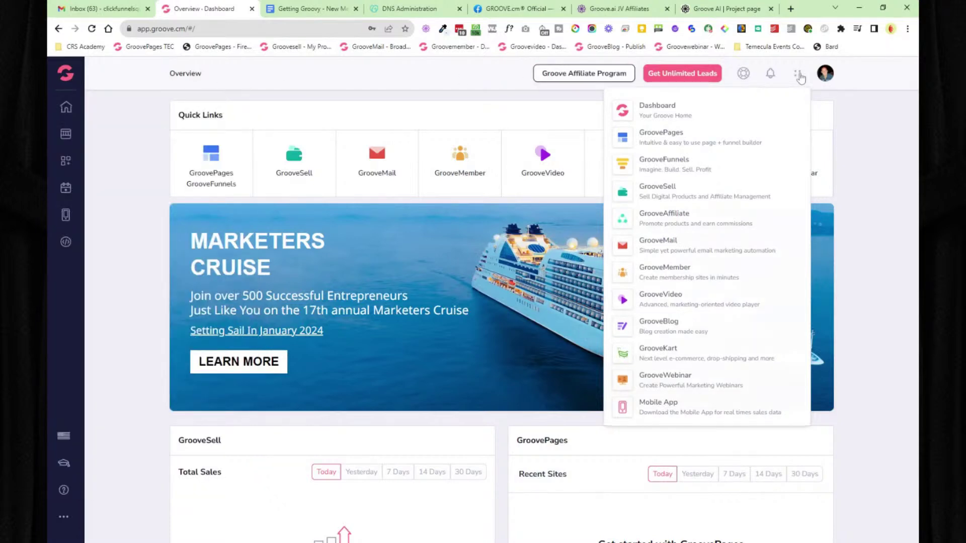
left_click(771, 77)
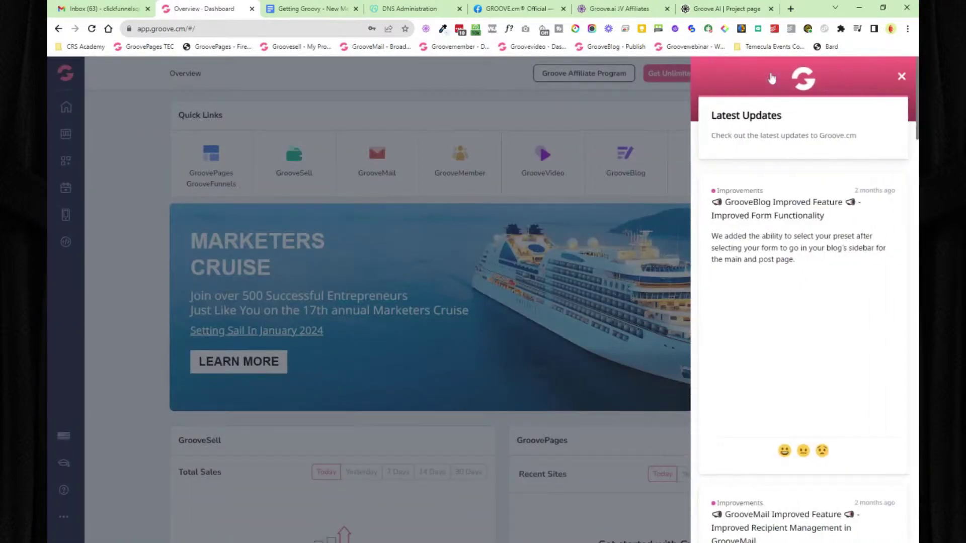
scroll(772, 77, "down", 3)
scroll(821, 213, "down", 15)
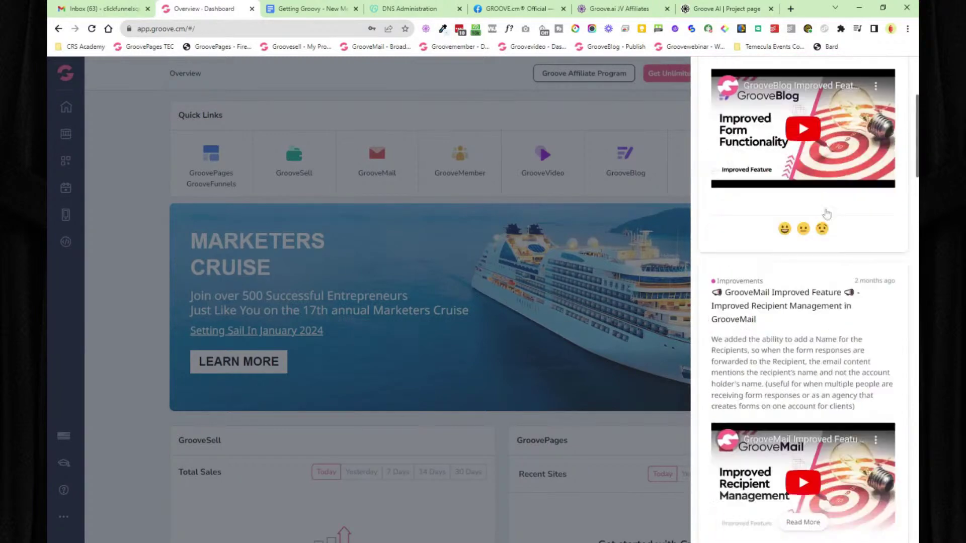
scroll(821, 214, "down", 20)
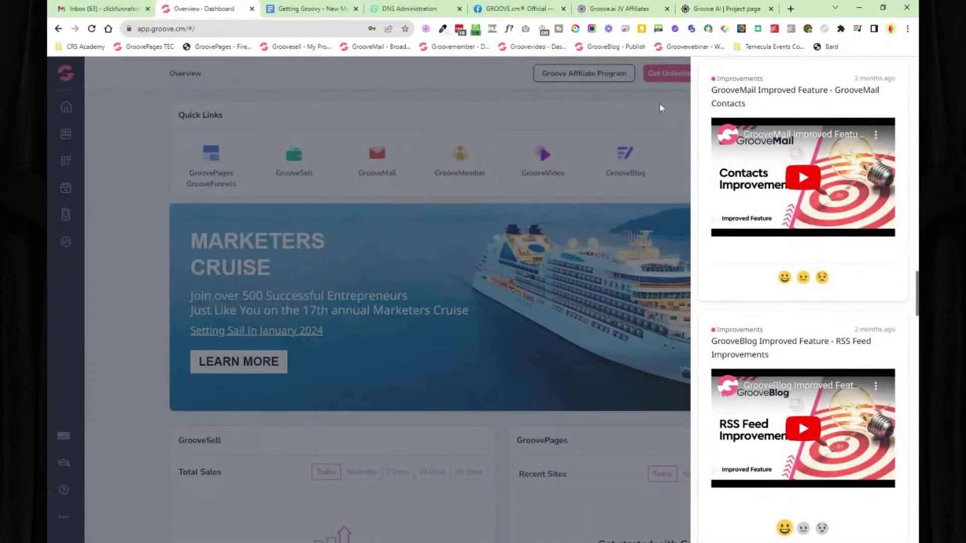
left_click(659, 104)
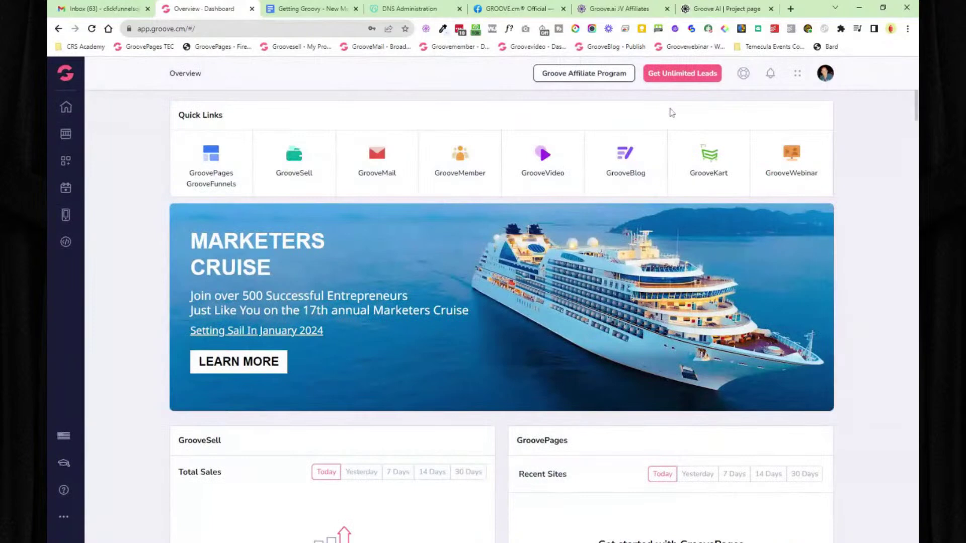
Step: Ask the Groove AI assistant about "sub domain" and exit the assistant
left_click(743, 74)
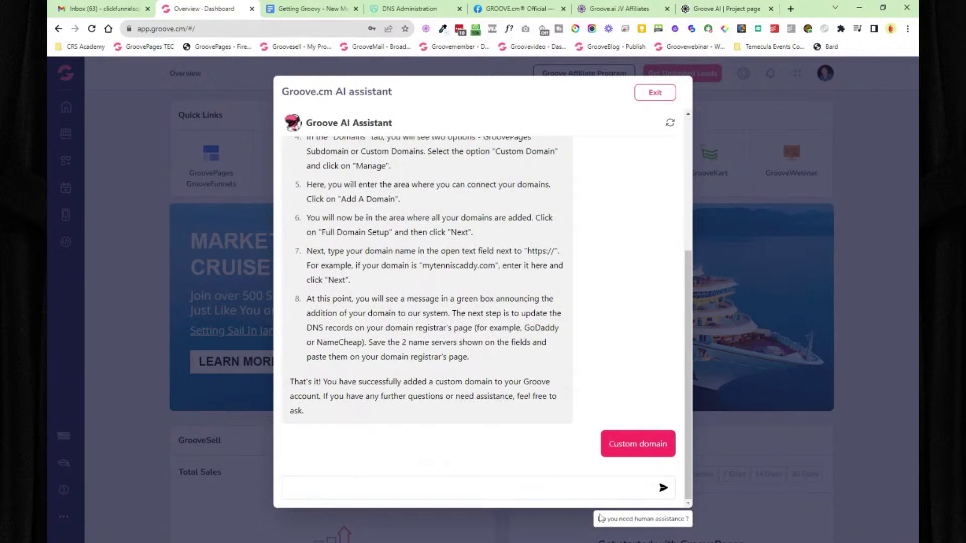
left_click(492, 492)
type("sub domain")
key("Return")
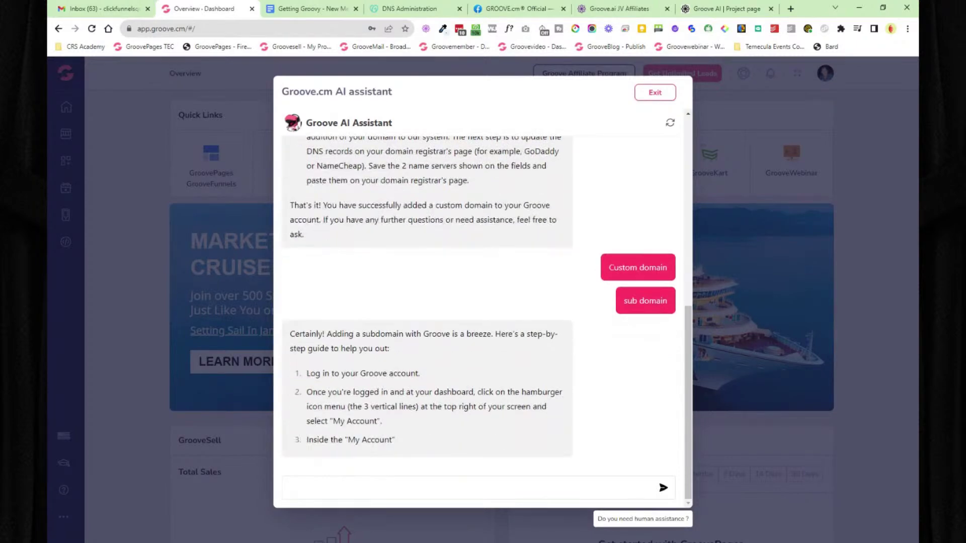
left_click(655, 93)
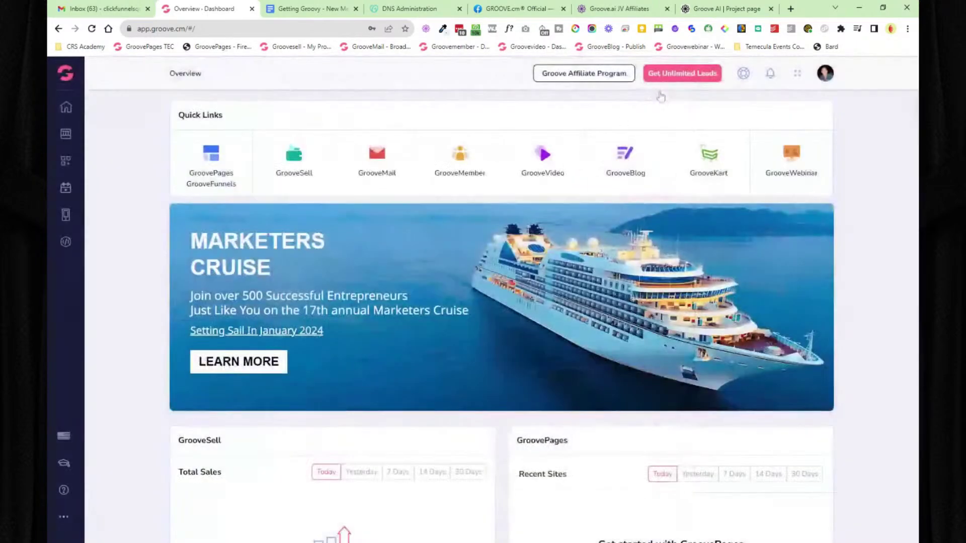
Step: Open the Get Unlimited Leads upgrade page, review the Free Plan and Premium+ Lifetime Deal comparison, and close the page
left_click(684, 75)
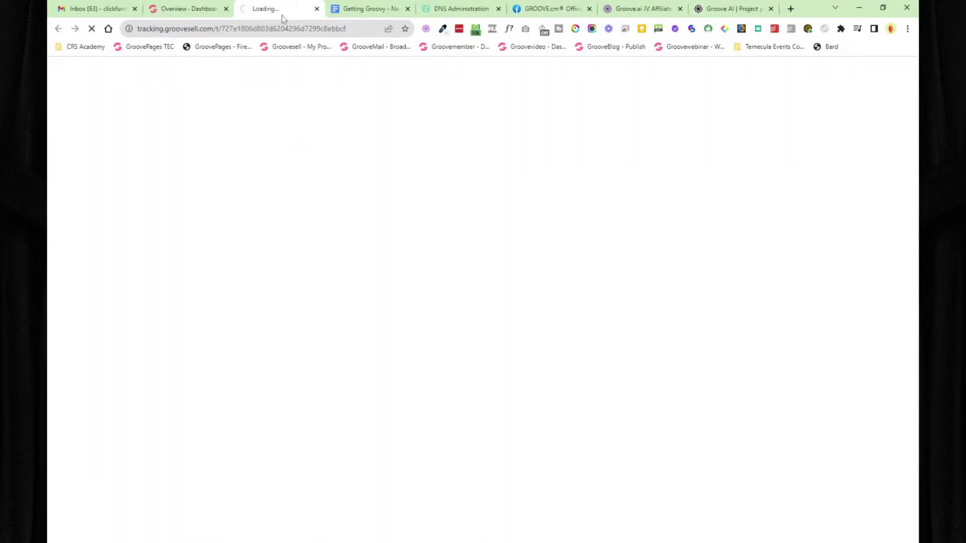
left_click(190, 15)
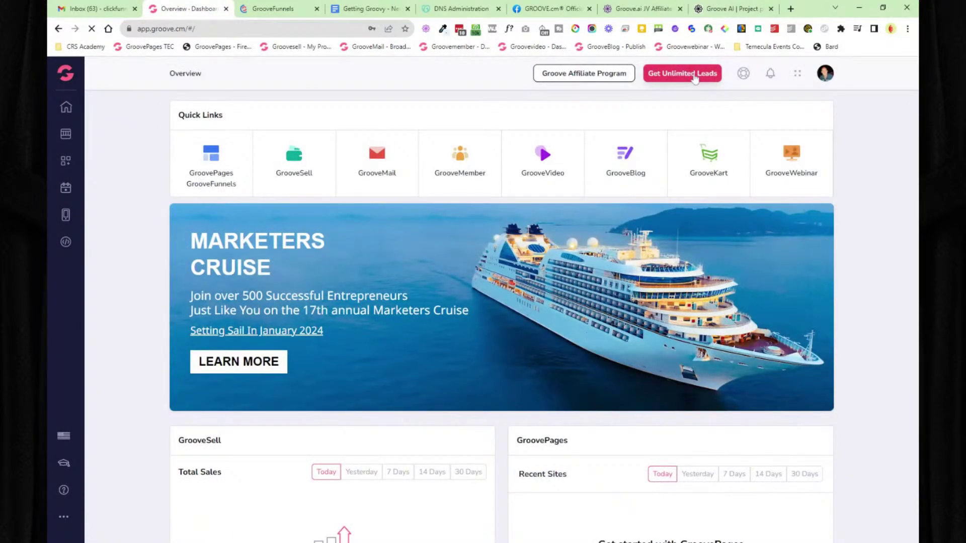
left_click(281, 14)
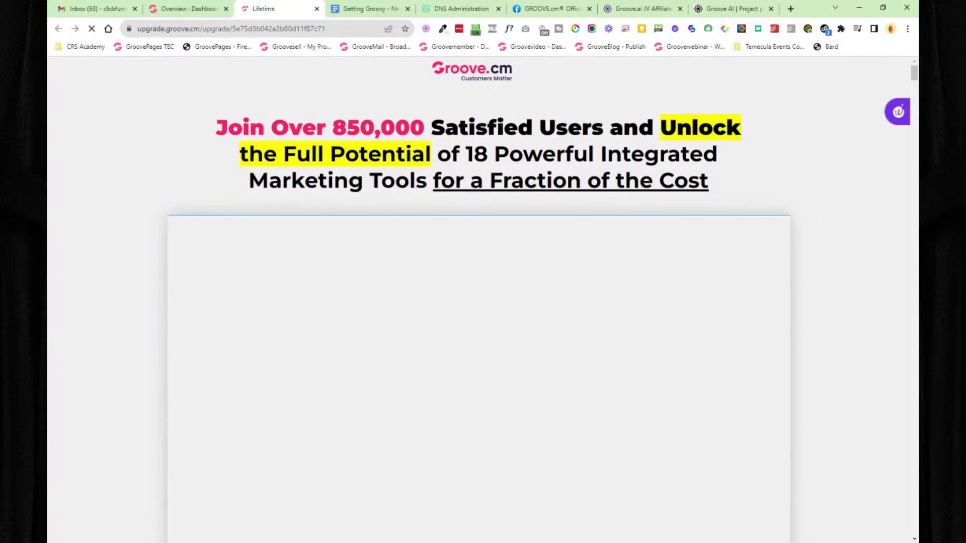
scroll(819, 217, "down", 5)
scroll(822, 221, "down", 15)
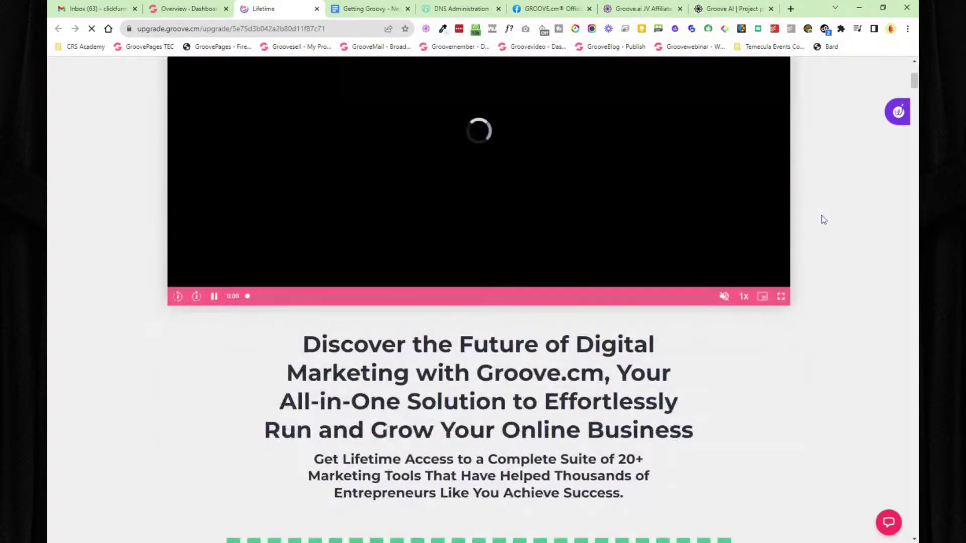
scroll(822, 225, "down", 20)
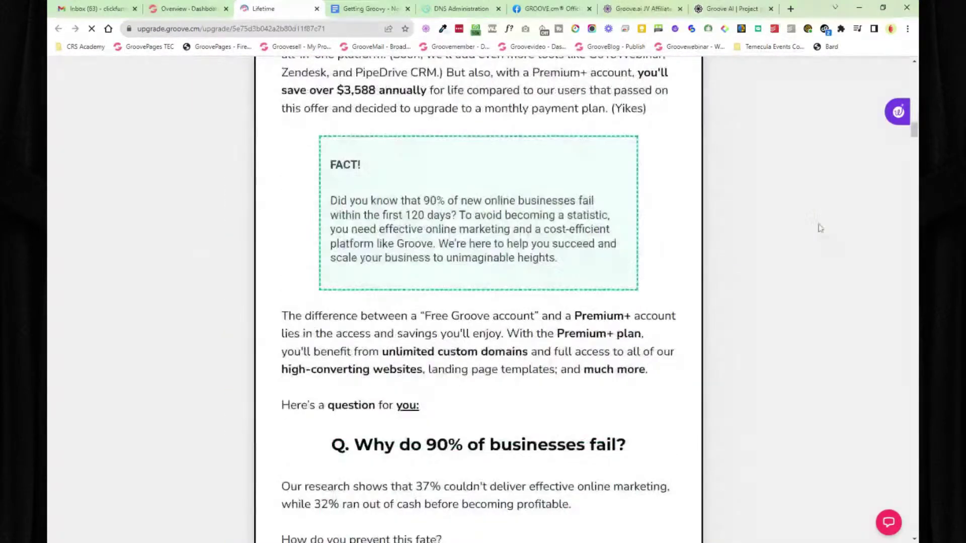
scroll(807, 231, "down", 20)
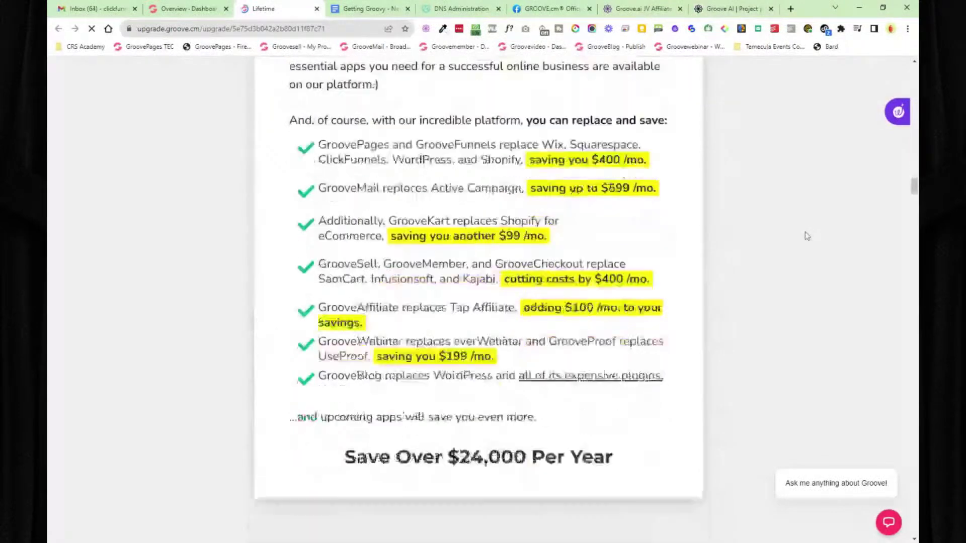
scroll(436, 268, "down", 2)
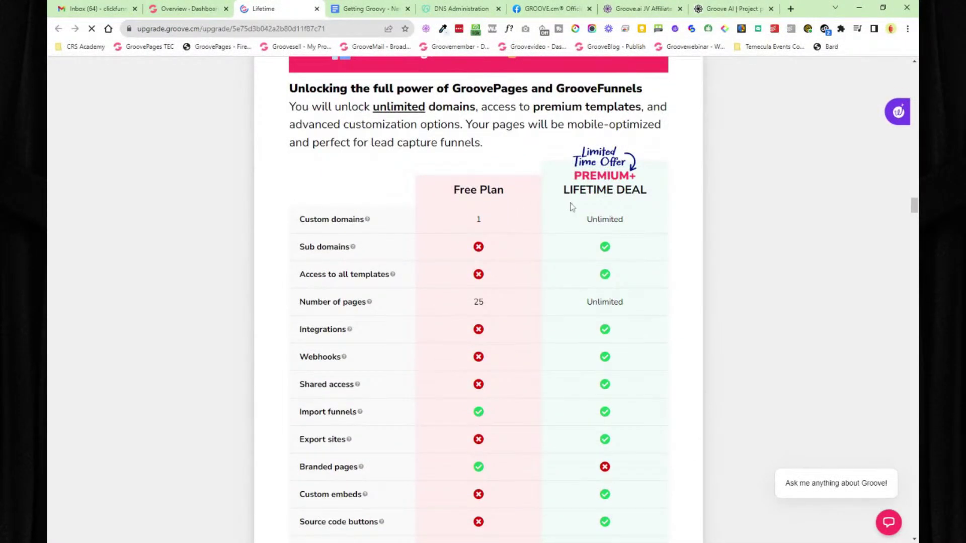
scroll(686, 222, "down", 10)
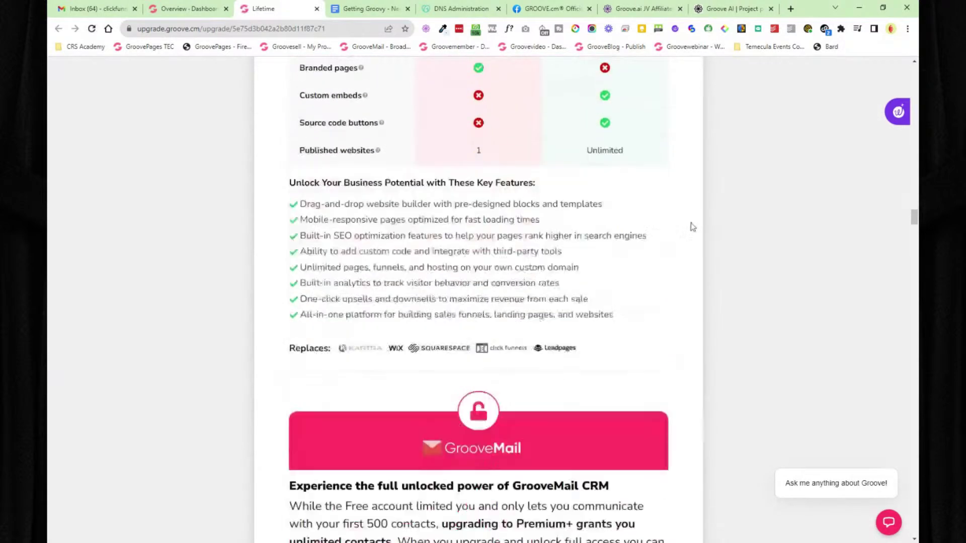
left_click(317, 9)
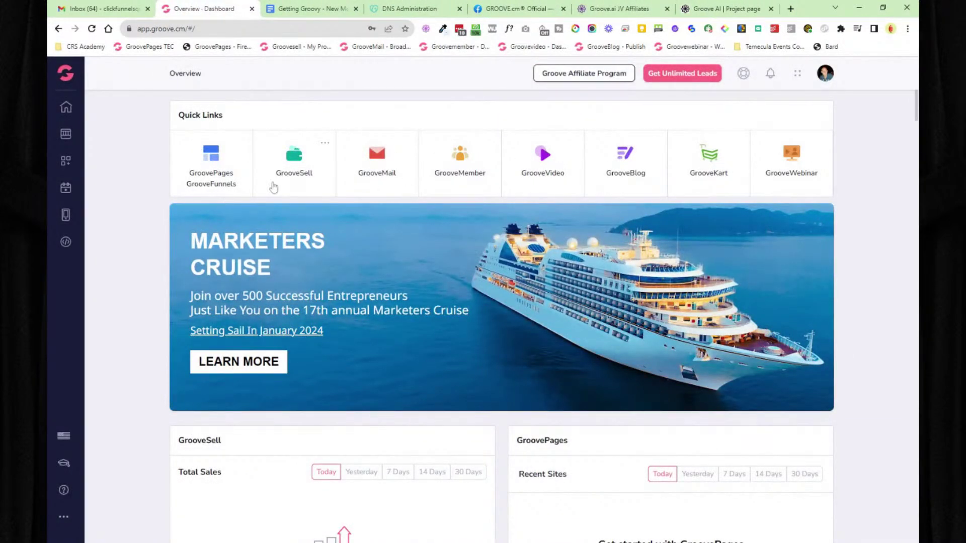
Step: Show the full Groove app list, from GroovePages to GrooveDesignerPro, and close it again
left_click(70, 78)
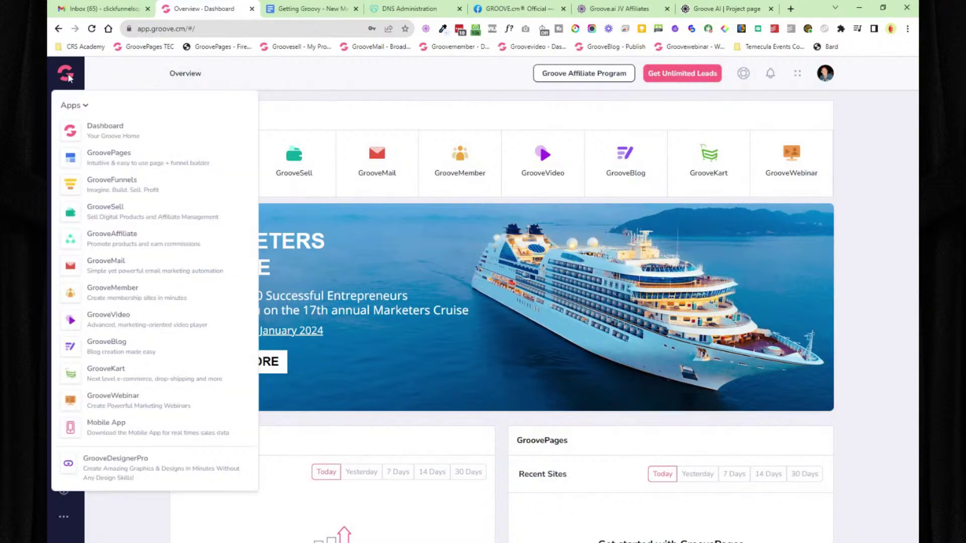
left_click(69, 78)
left_click(76, 81)
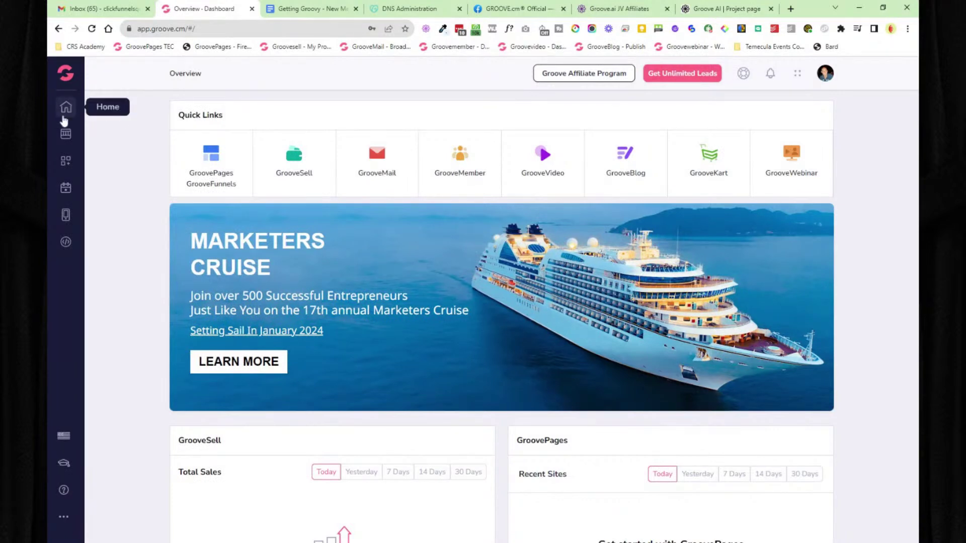
Step: Open the Groove affiliate marketplace to view its product listings and return to the main dashboard
left_click(64, 134)
left_click(119, 129)
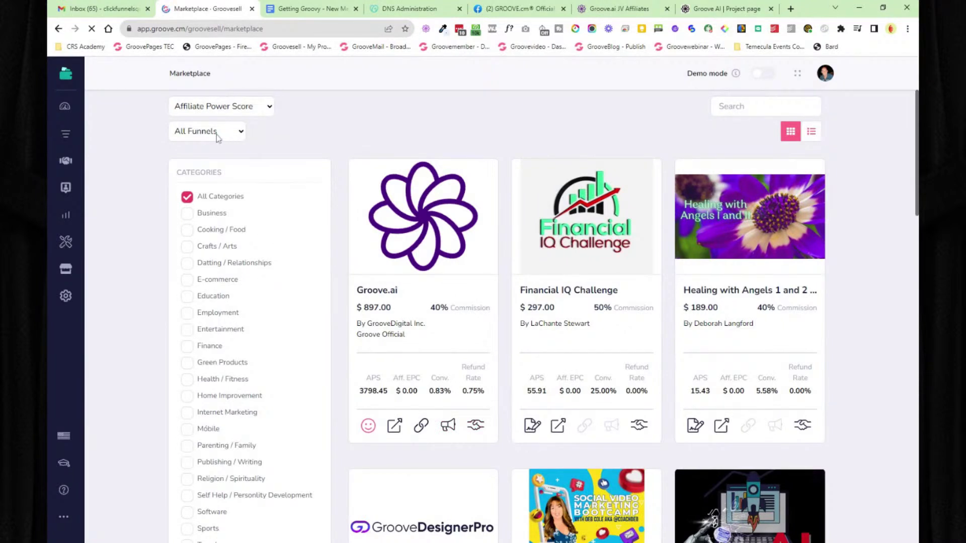
left_click(65, 134)
left_click(92, 129)
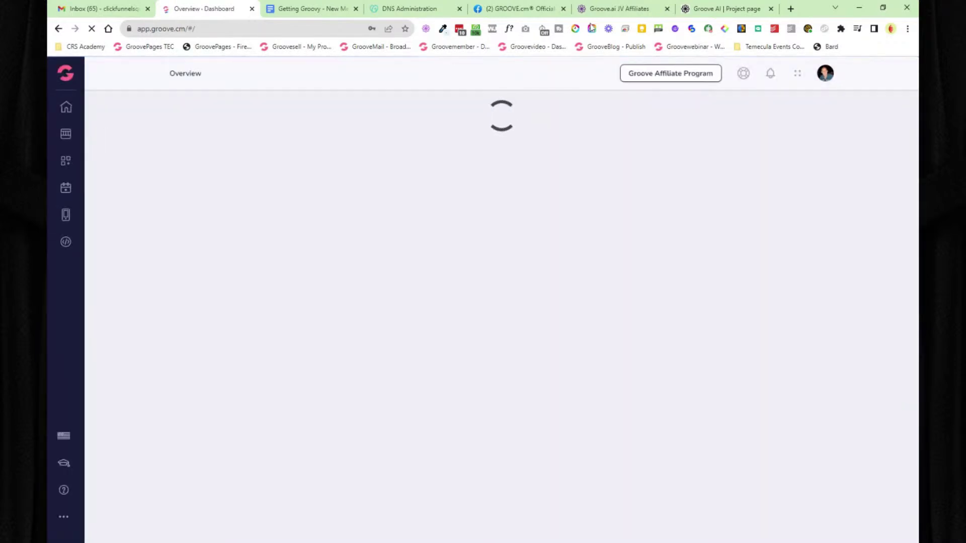
Step: Review the Groove.ai JV Affiliates page, covering the 40% commission, launch calendar and promotion tools, and return to the Groove dashboard
left_click(611, 10)
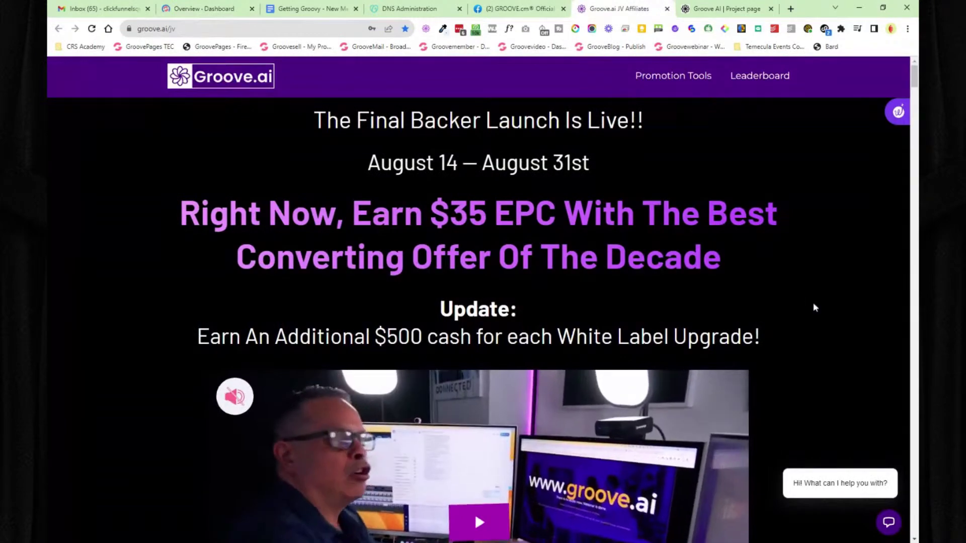
scroll(812, 302, "down", 10)
scroll(807, 300, "up", 6)
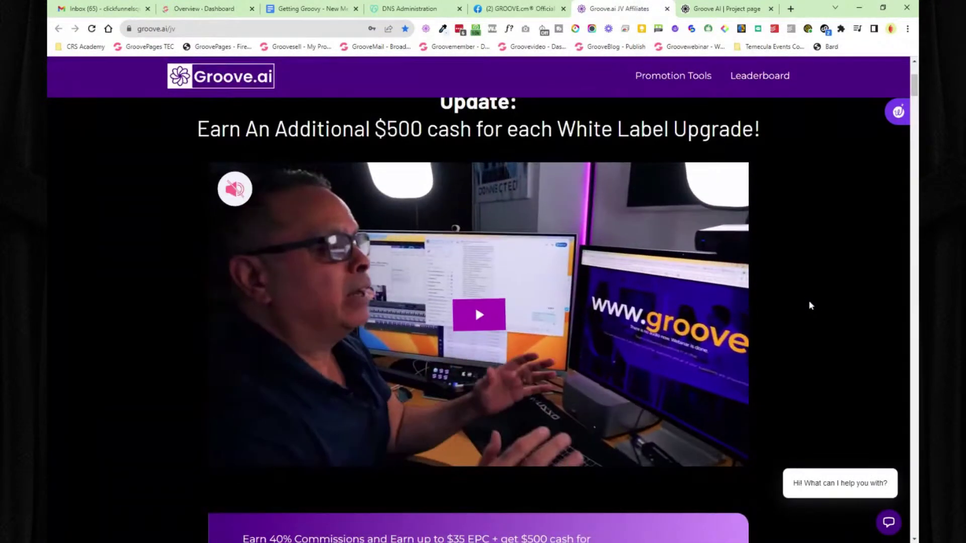
scroll(808, 300, "down", 15)
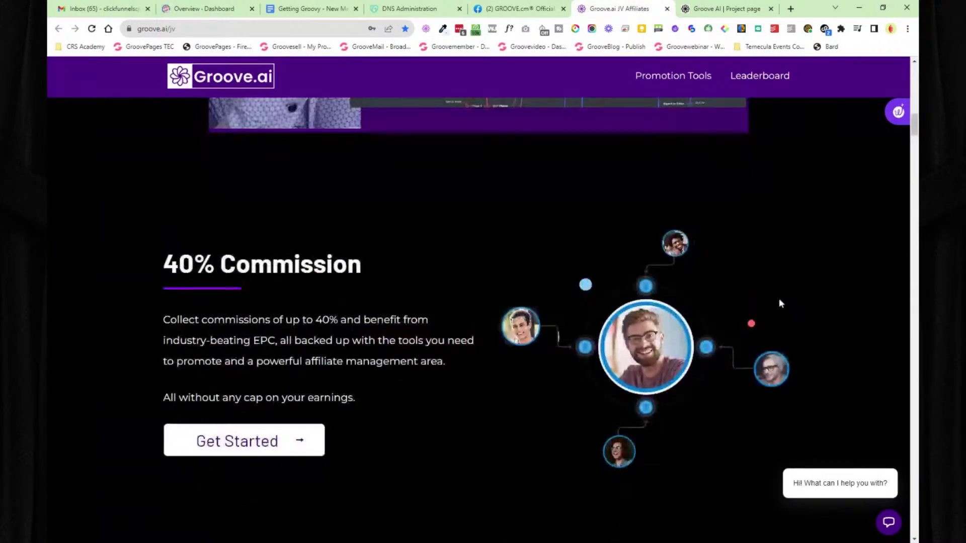
scroll(778, 302, "down", 10)
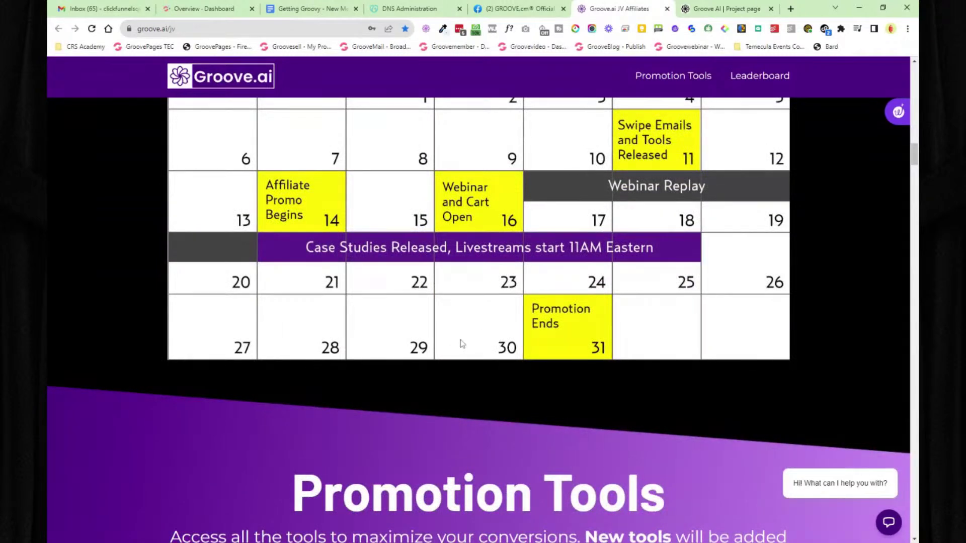
scroll(466, 349, "up", 2)
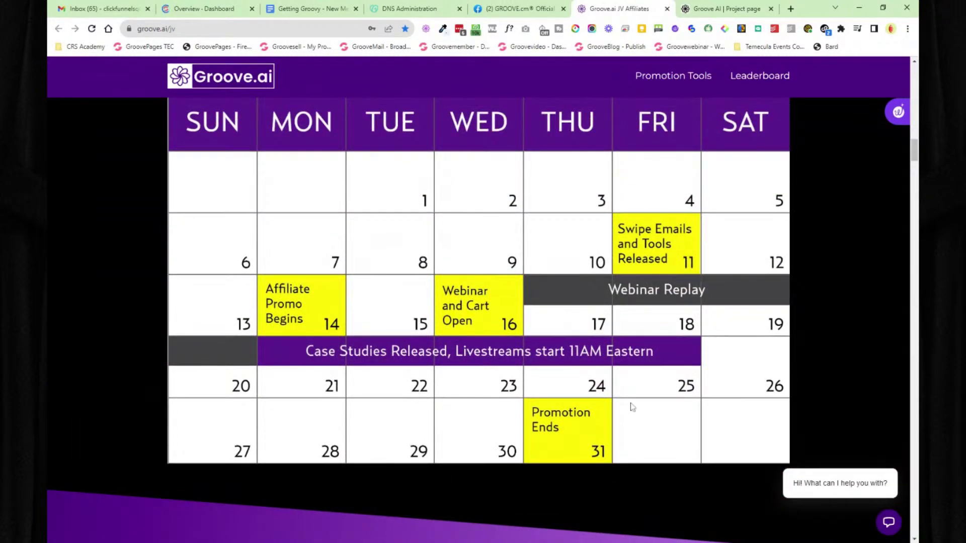
scroll(839, 299, "down", 8)
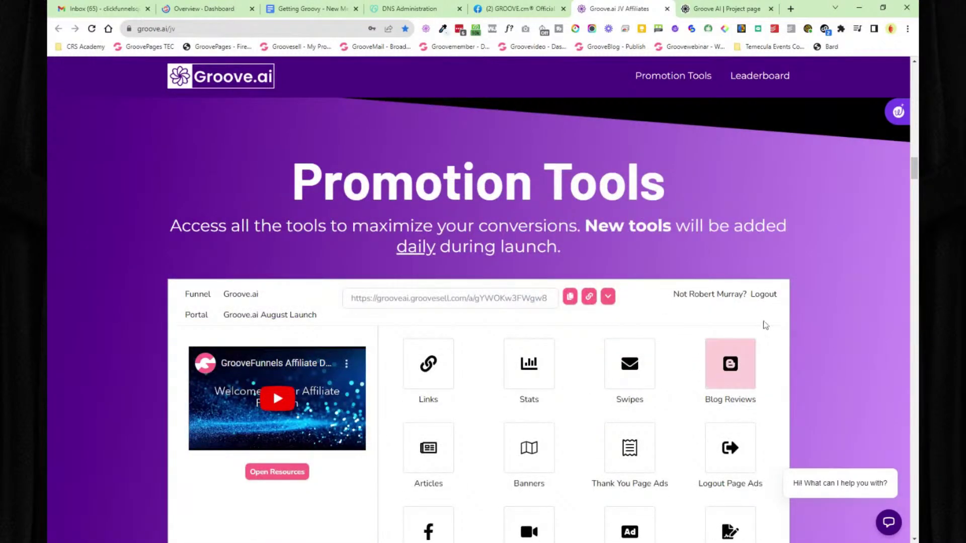
scroll(767, 323, "up", 5)
scroll(774, 318, "up", 4)
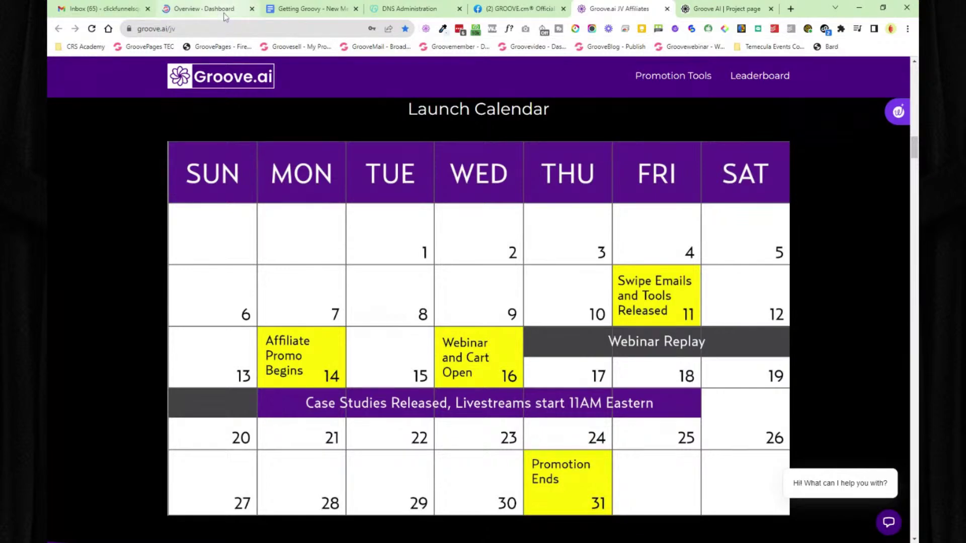
left_click(201, 8)
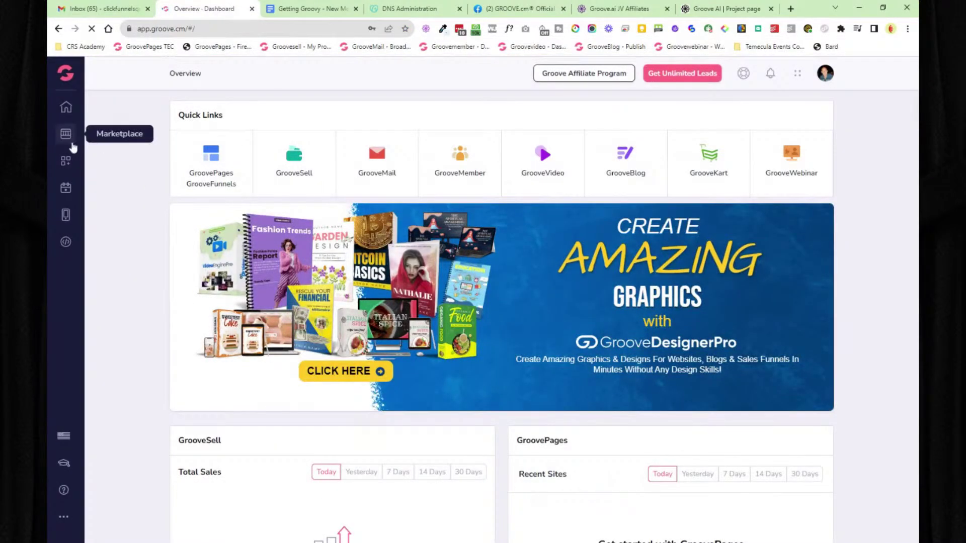
Step: Show the GroovePay page under Our Services, view the GrooveSolos site, and close the GrooveSolos page
left_click(65, 162)
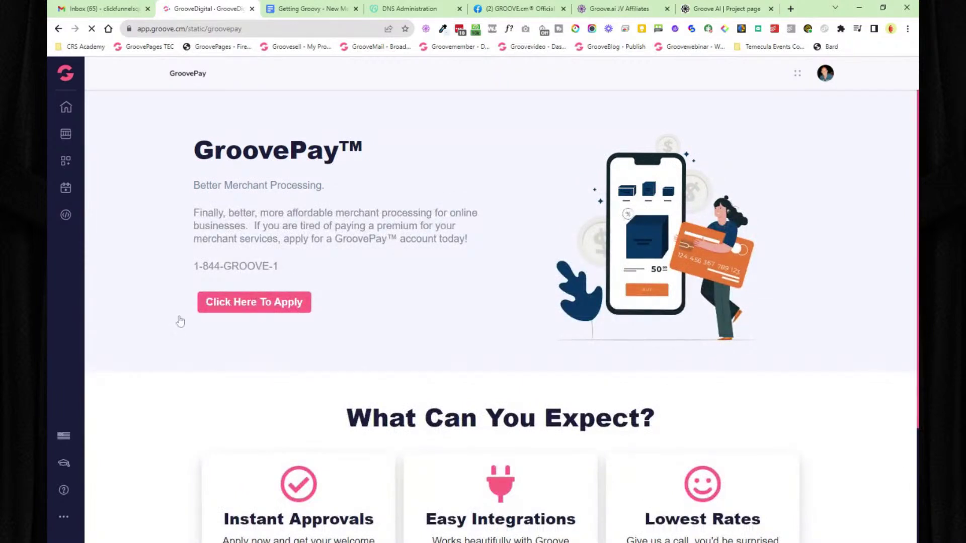
left_click(66, 162)
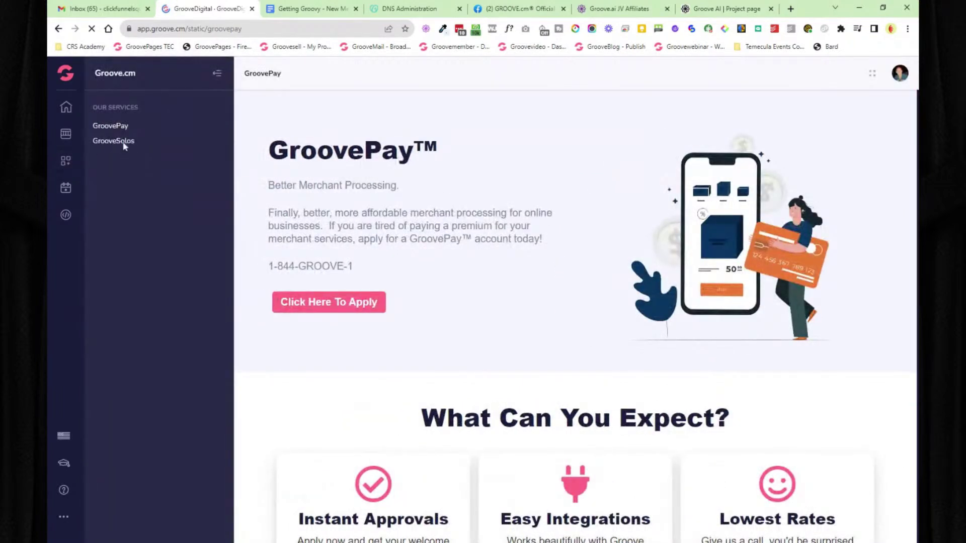
left_click(123, 143)
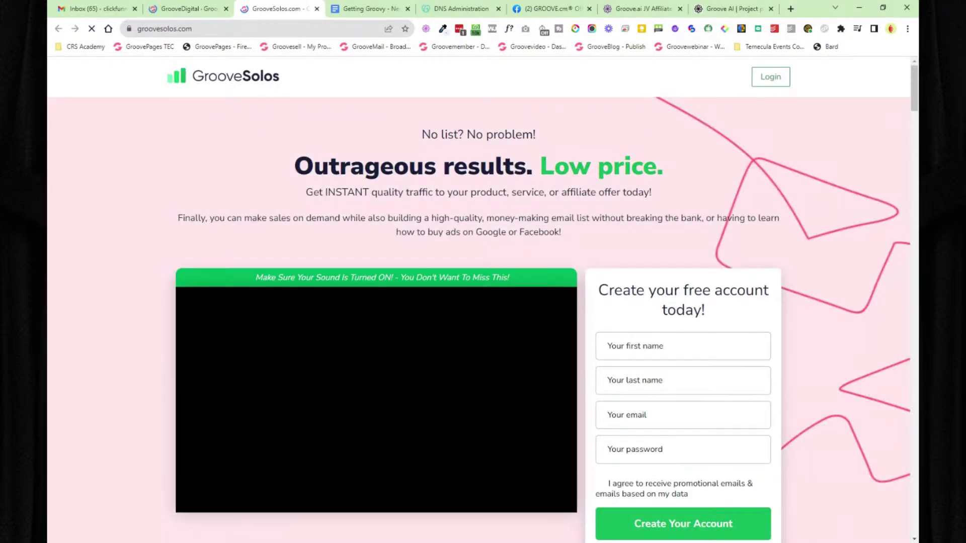
scroll(812, 236, "down", 2)
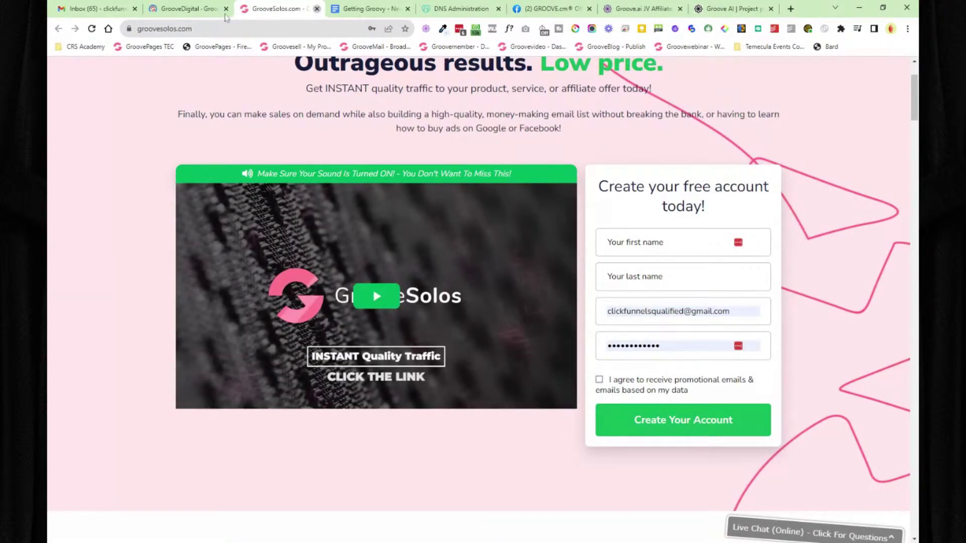
key("ctrl+w")
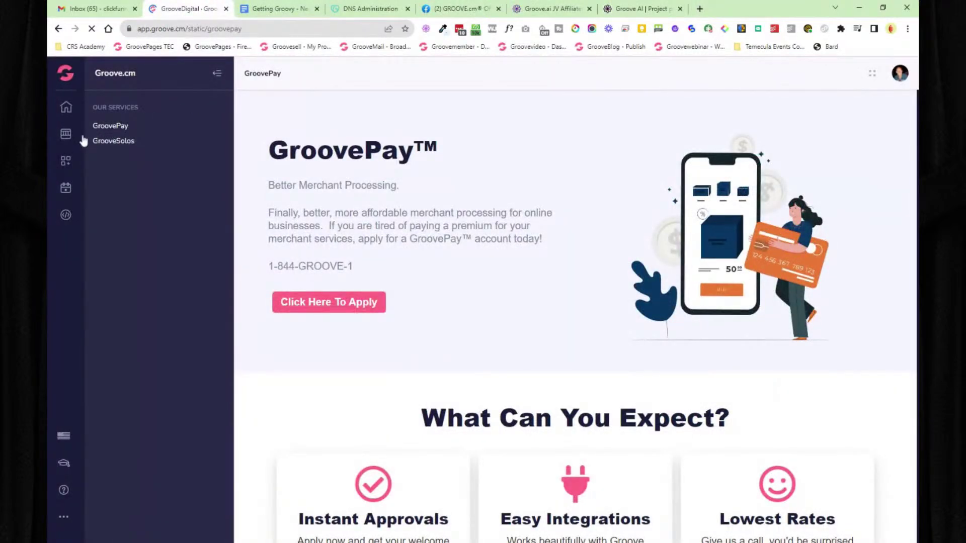
Step: Open the GrooveKon site from Events & Workshops and close it again
left_click(67, 189)
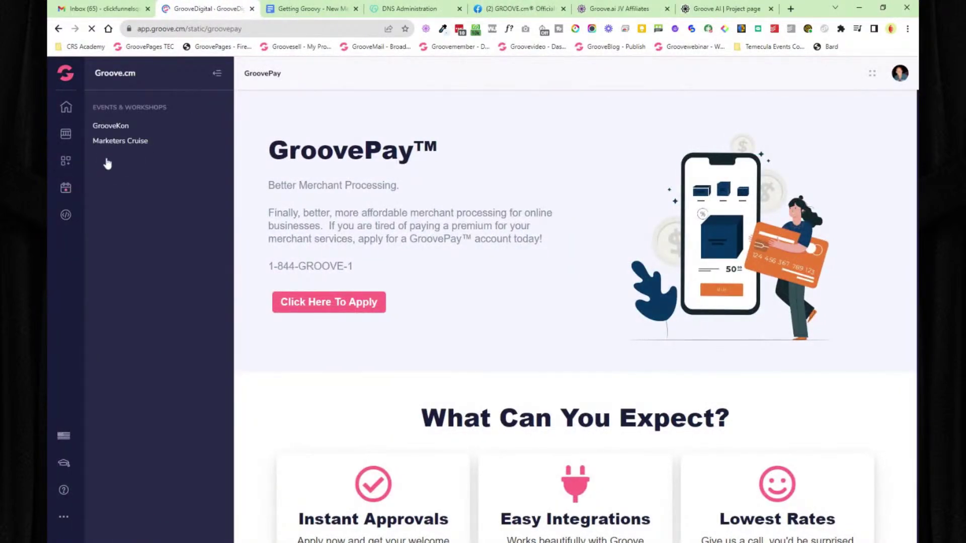
left_click(110, 126)
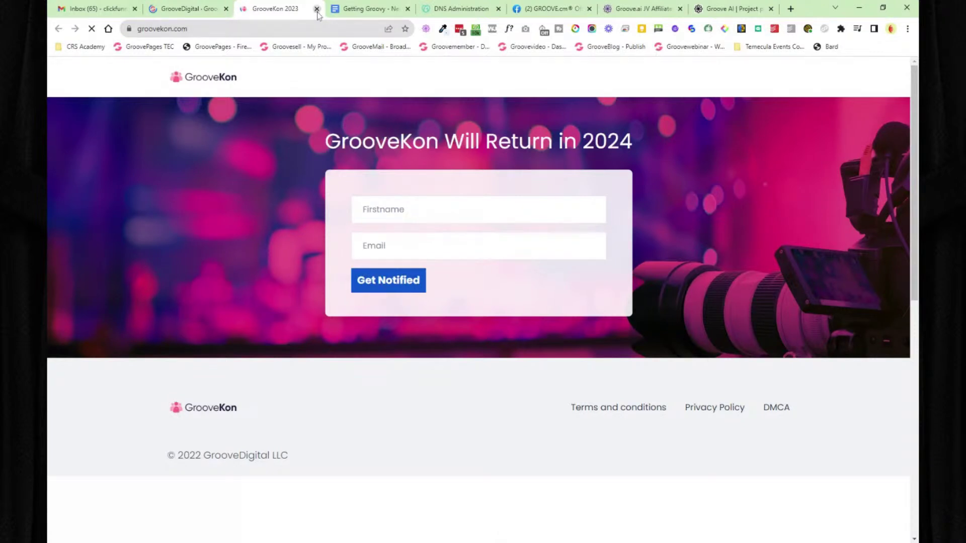
middle_click(240, 14)
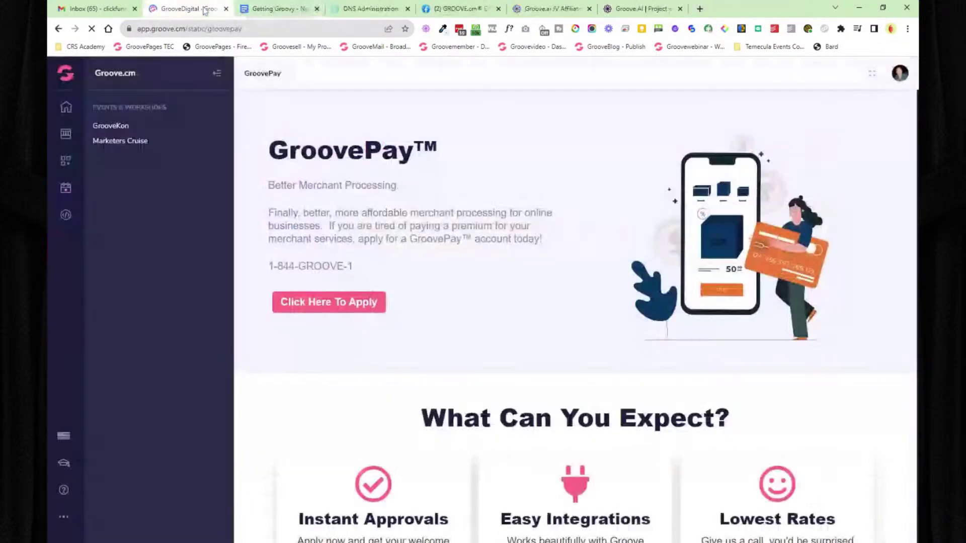
Step: Open the Marketers Cruise site, look through its event facts, hosts and business-building sections, and close it
left_click(124, 140)
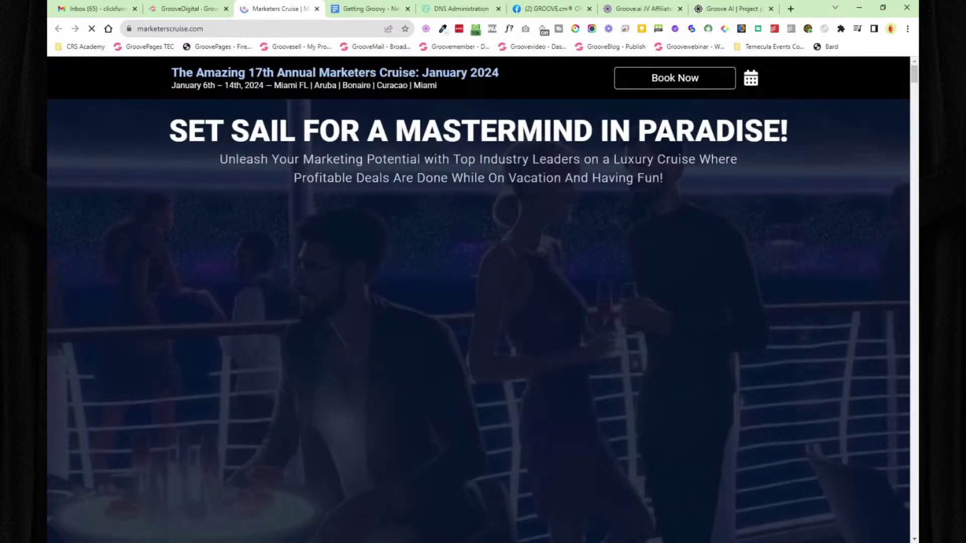
scroll(758, 254, "down", 5)
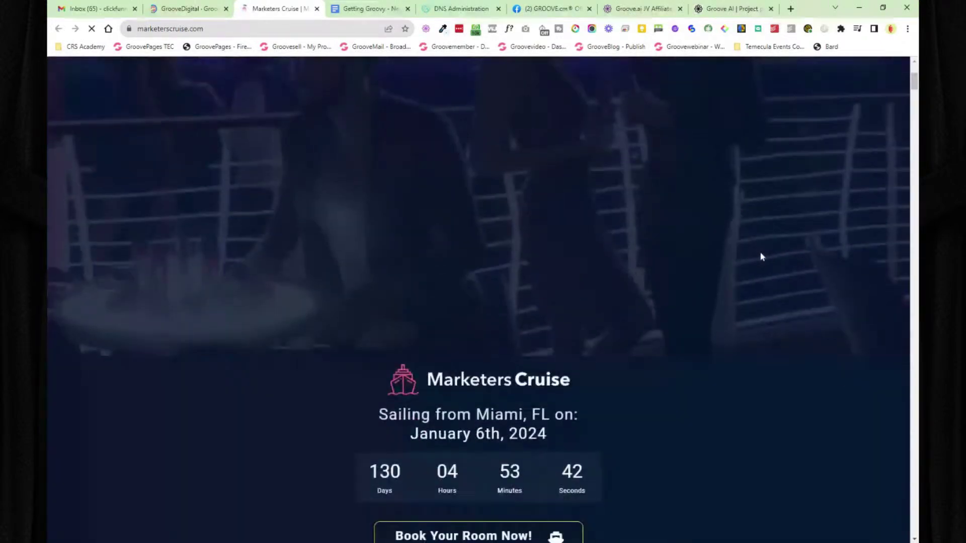
scroll(761, 251, "down", 4)
scroll(761, 256, "down", 10)
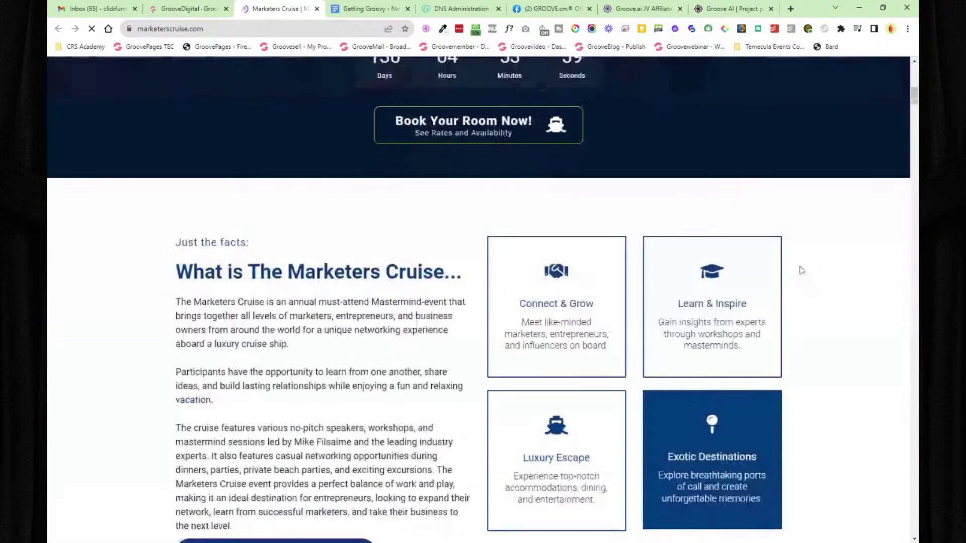
scroll(817, 271, "down", 2)
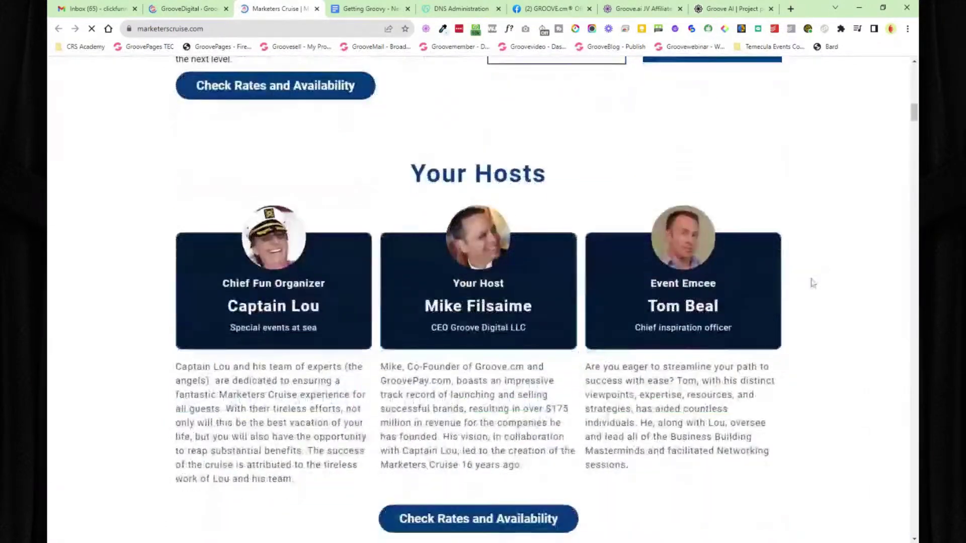
scroll(668, 313, "down", 12)
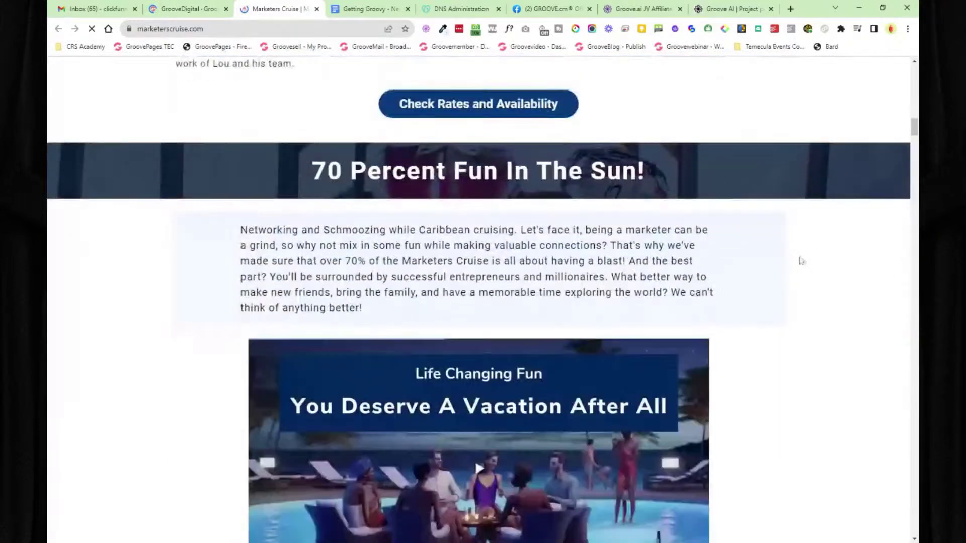
scroll(683, 219, "up", 4)
scroll(795, 247, "down", 7)
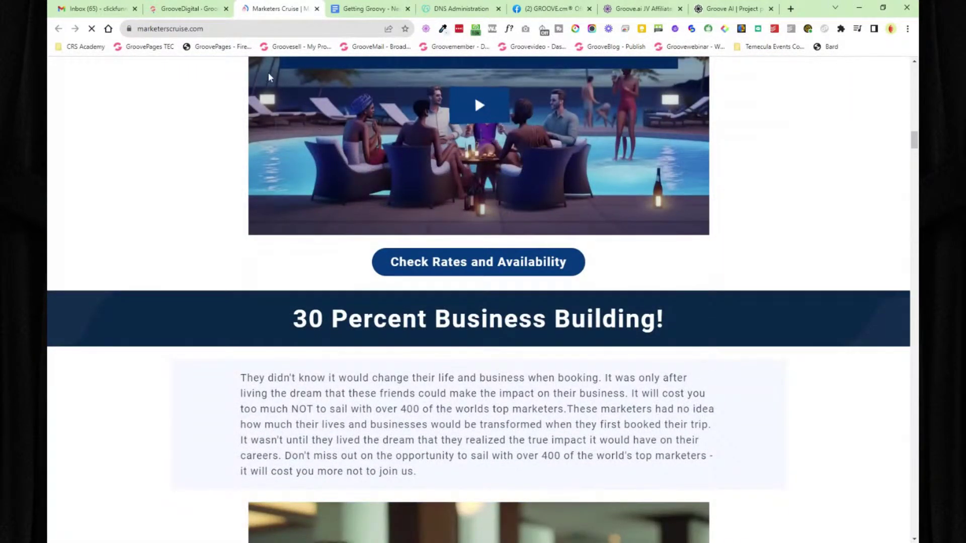
left_click(317, 9)
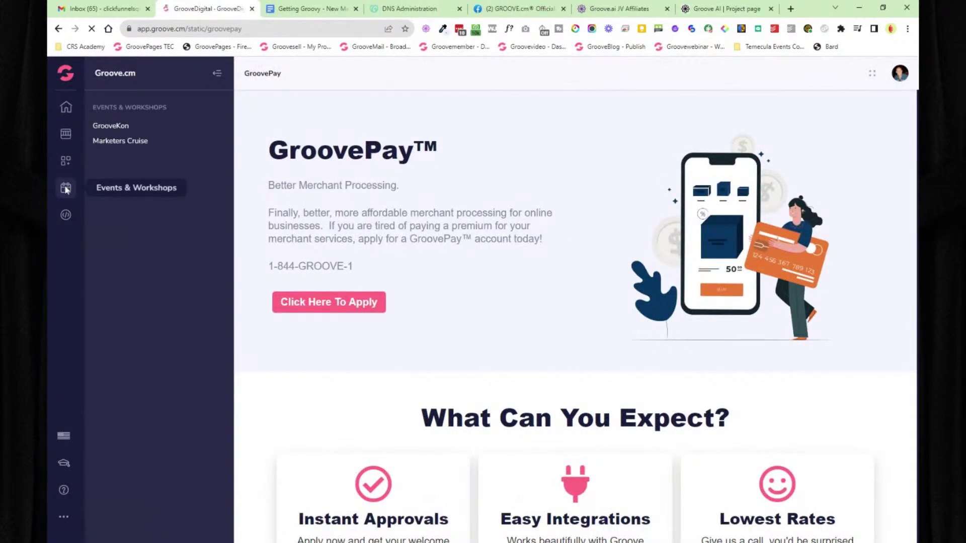
Step: View the API key area in the account's Developer settings, close the account page, and show the available interface languages
left_click(65, 216)
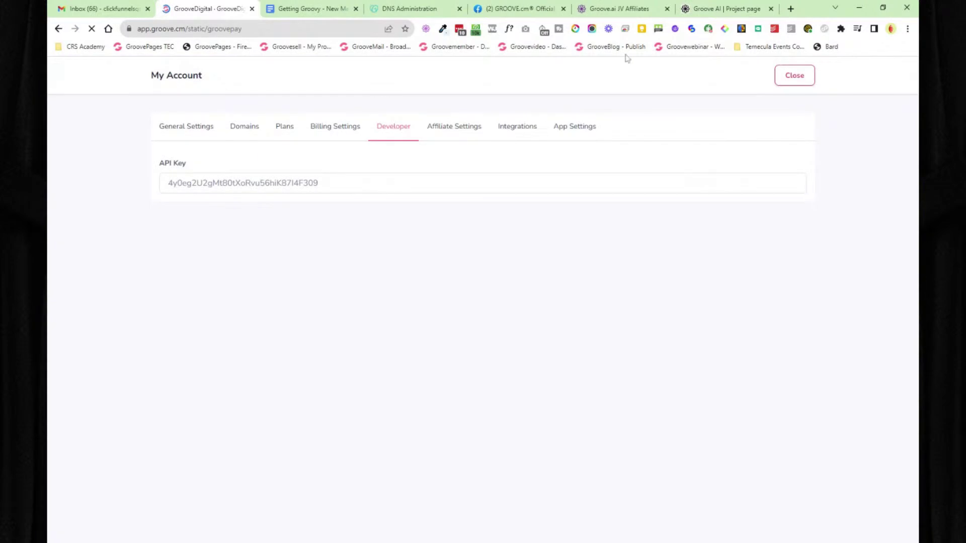
left_click(807, 77)
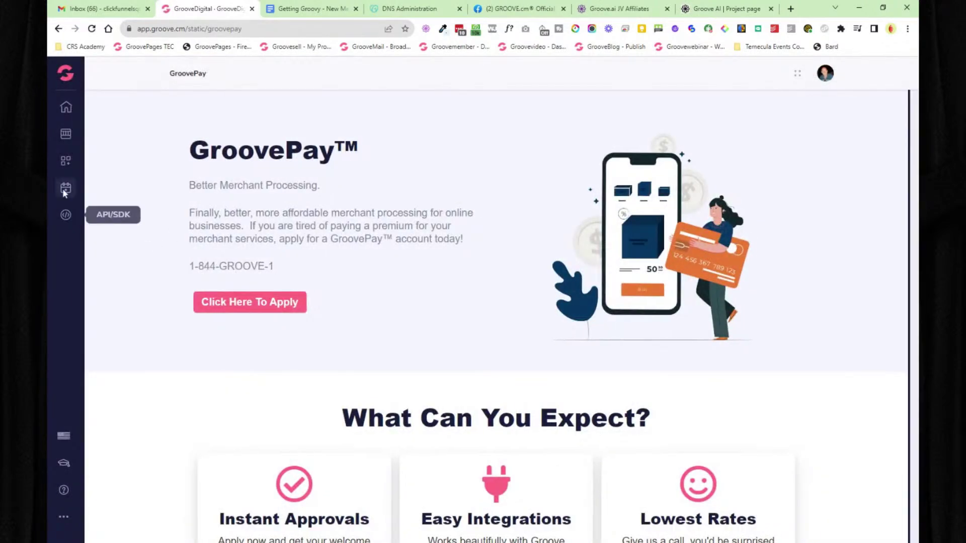
left_click(64, 438)
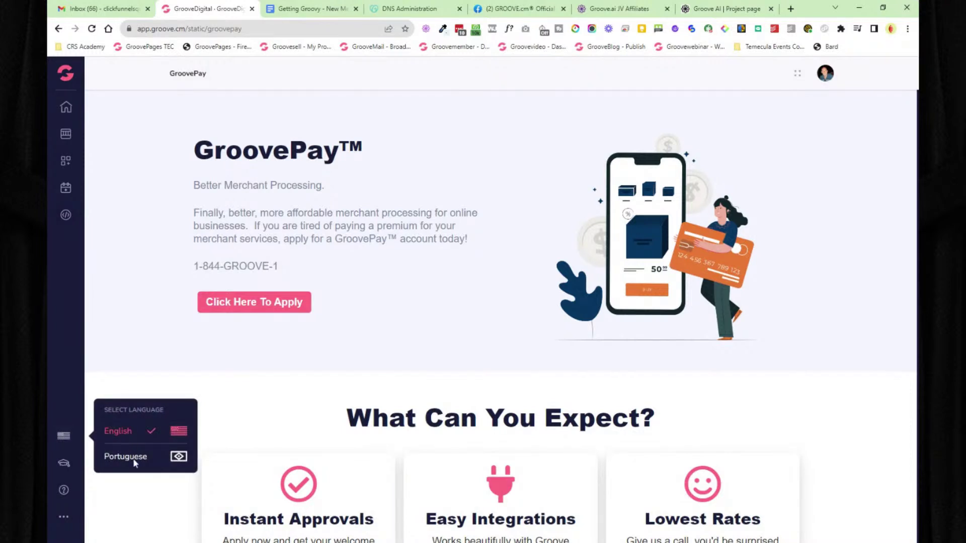
Step: Open GrooveDigital Academy, search its posts for "sub searc", dismiss the suggestions, and close the academy page
left_click(65, 465)
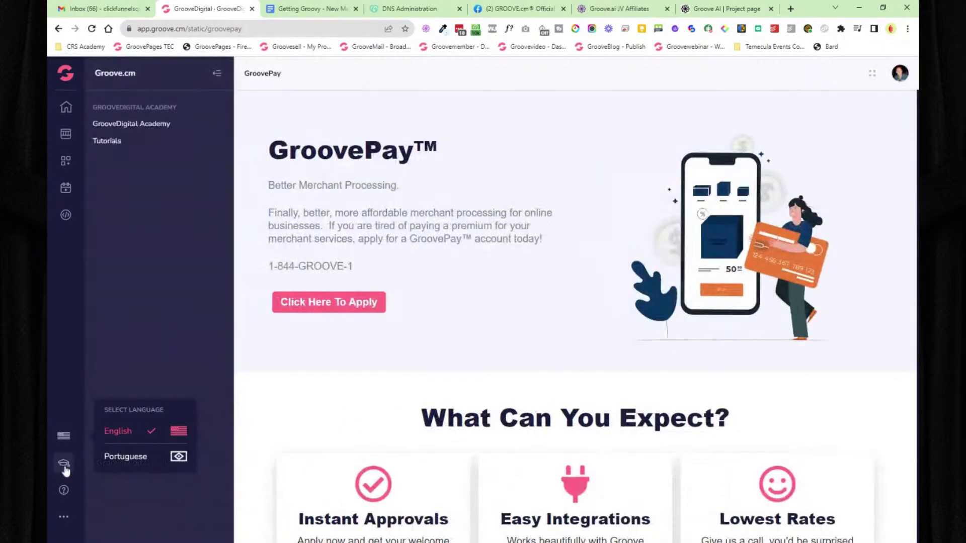
left_click(156, 125)
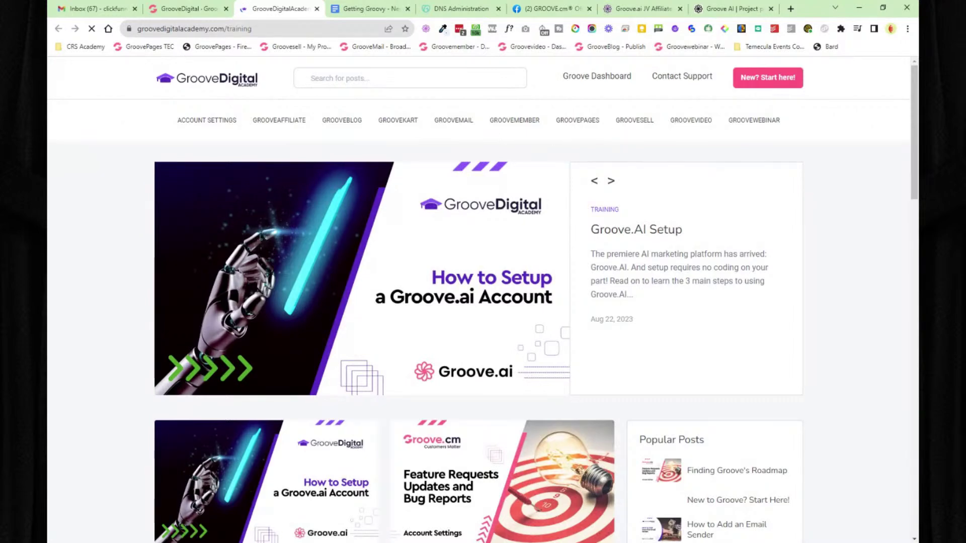
left_click(410, 78)
type("sub searc")
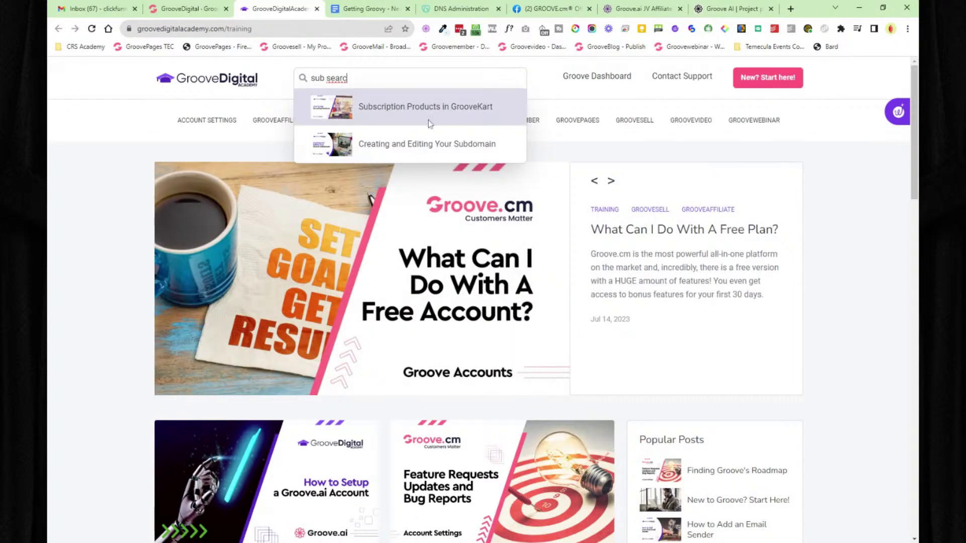
left_click(572, 146)
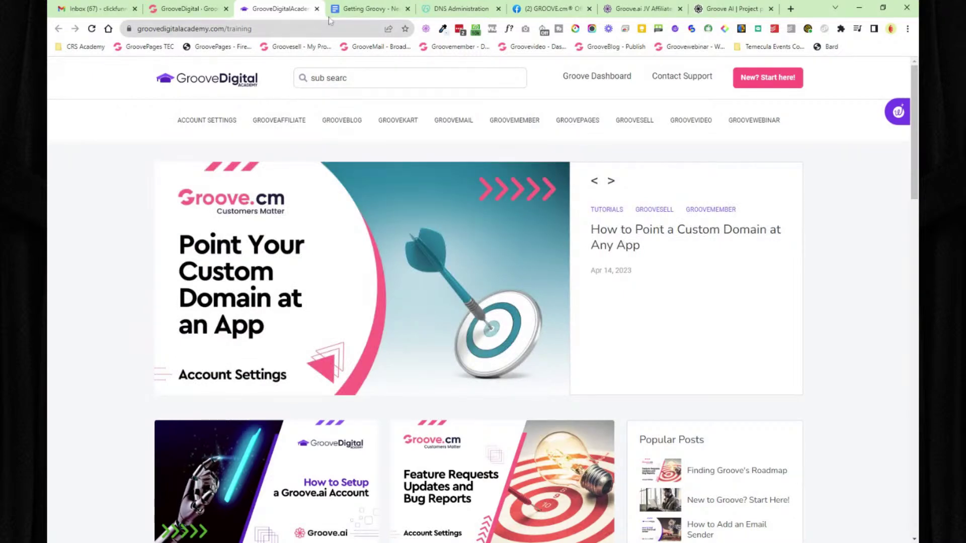
left_click(316, 9)
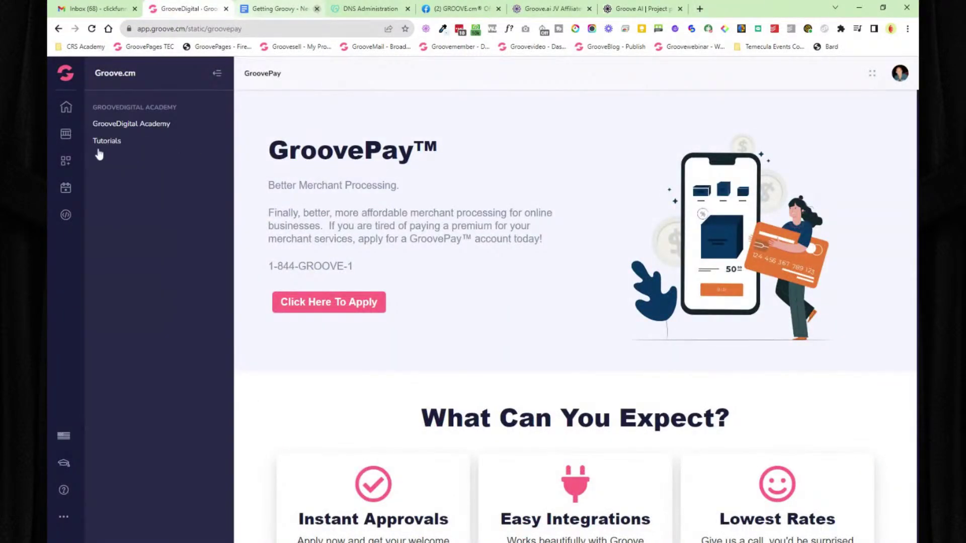
Step: Open the Groove Support Desk, dismiss the AI assistant, look over the popular articles and knowledge base categories, and close the site
left_click(62, 490)
left_click(145, 126)
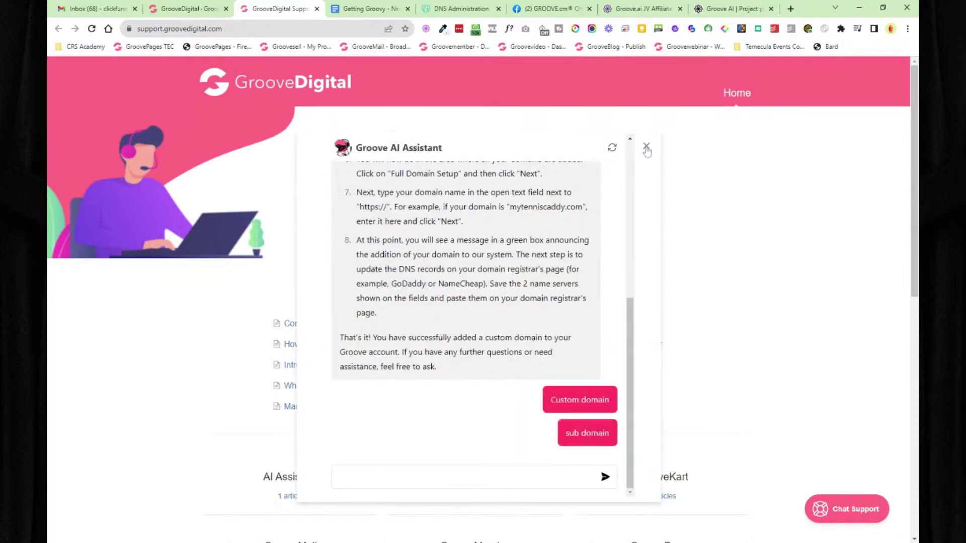
left_click(646, 148)
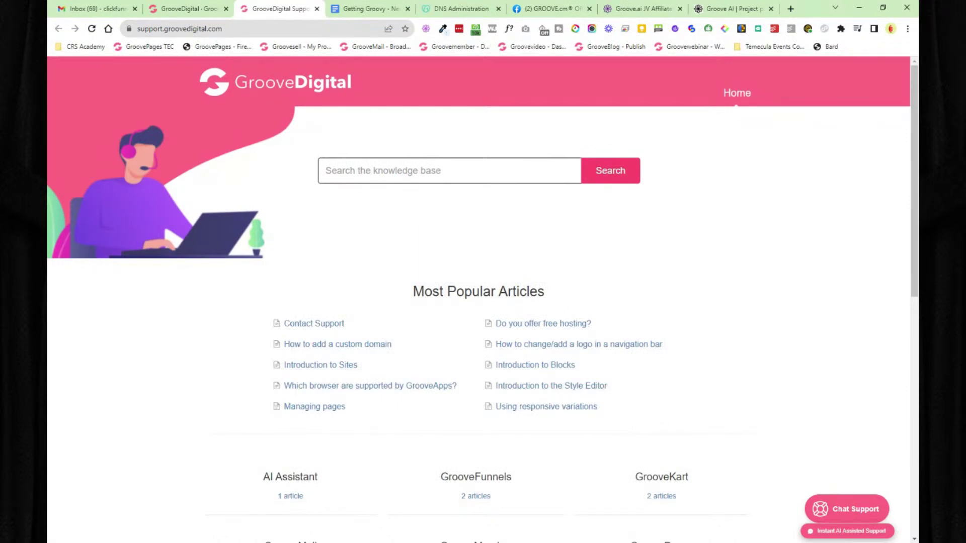
scroll(366, 280, "down", 5)
scroll(366, 280, "up", 2)
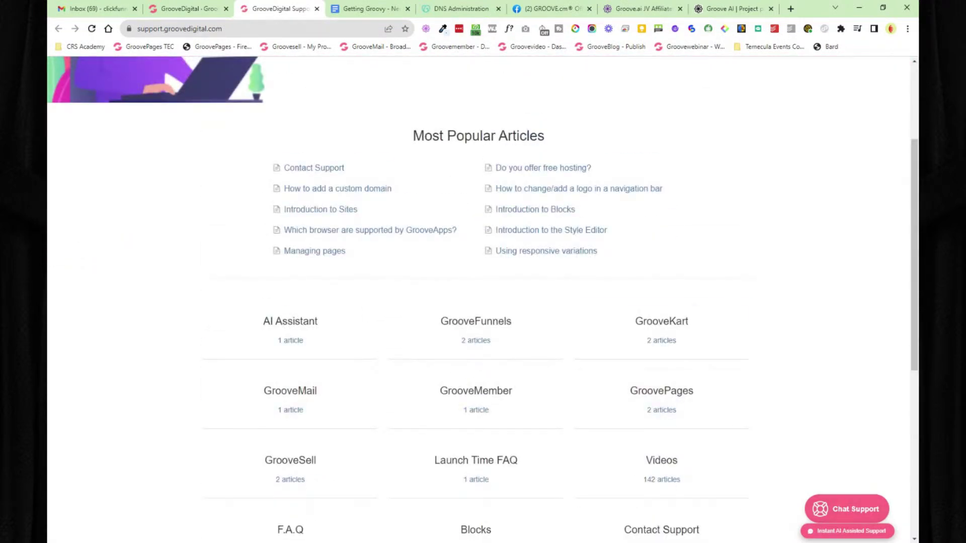
left_click(317, 8)
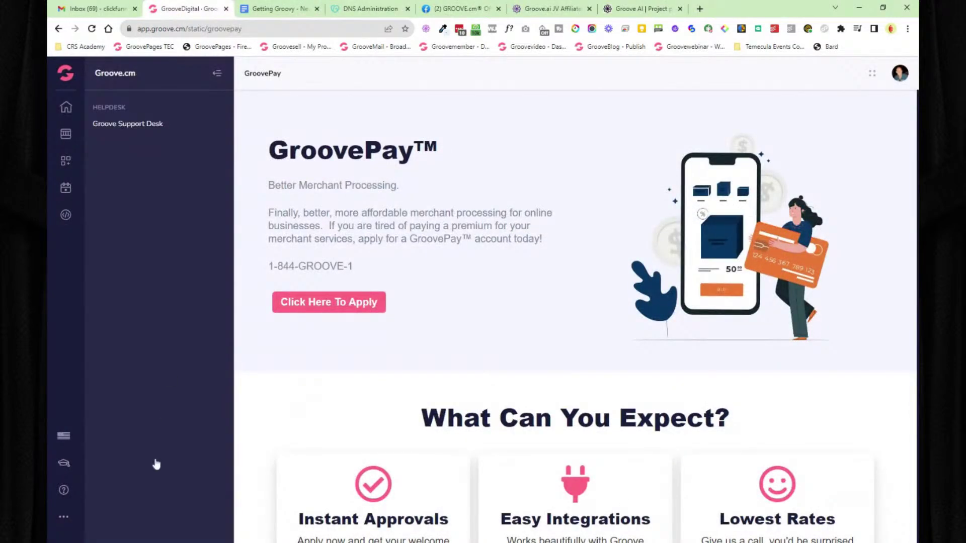
Step: Open the Groove Roadmap with its feature request board
left_click(64, 517)
left_click(131, 218)
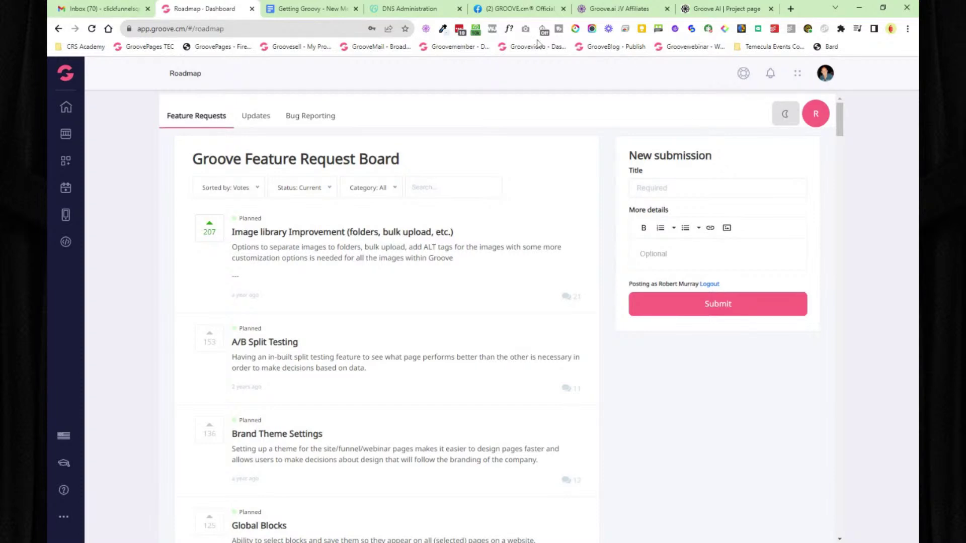
Step: Switch to the GROOVE.cm Official Facebook group, look at its Guides, and browse the community home feed
left_click(521, 8)
scroll(539, 81, "down", 2)
scroll(539, 81, "down", 1)
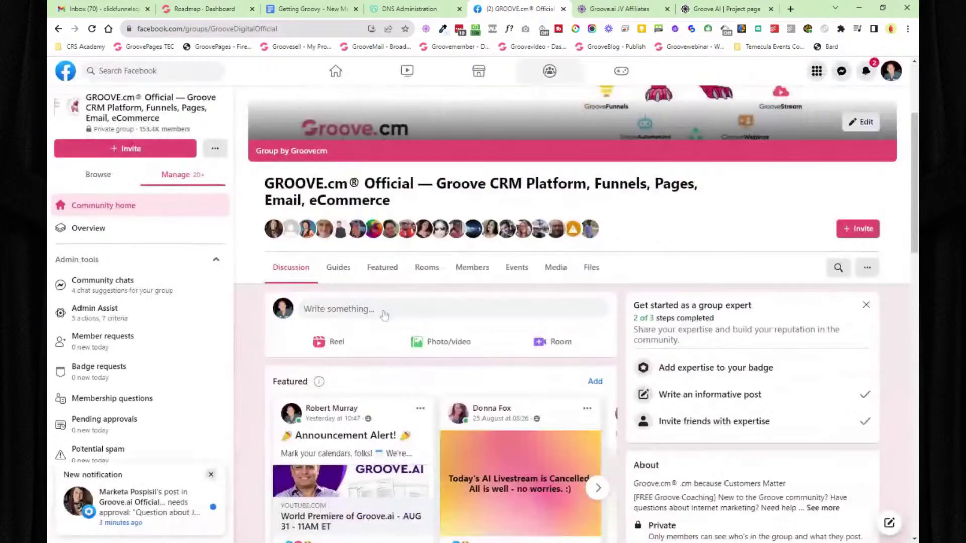
left_click(337, 271)
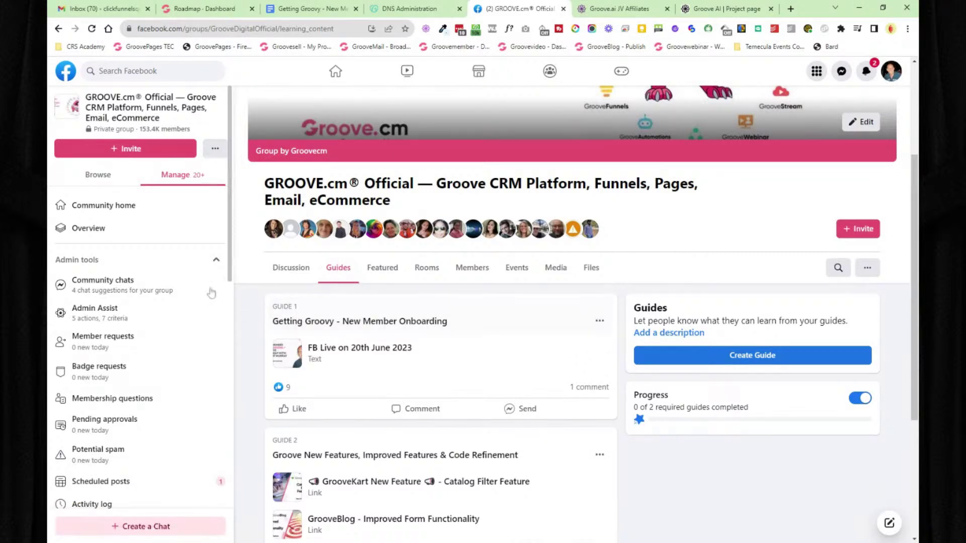
left_click(120, 207)
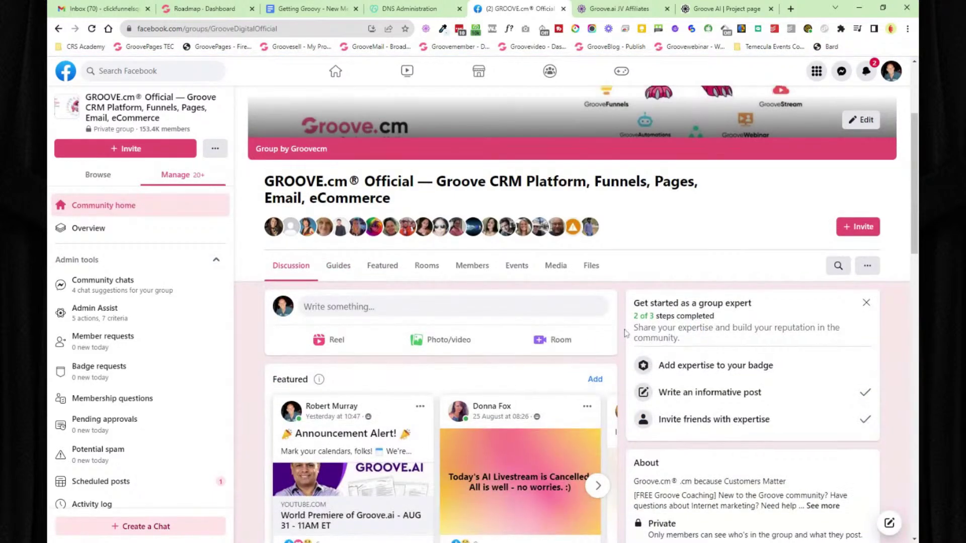
scroll(626, 335, "down", 15)
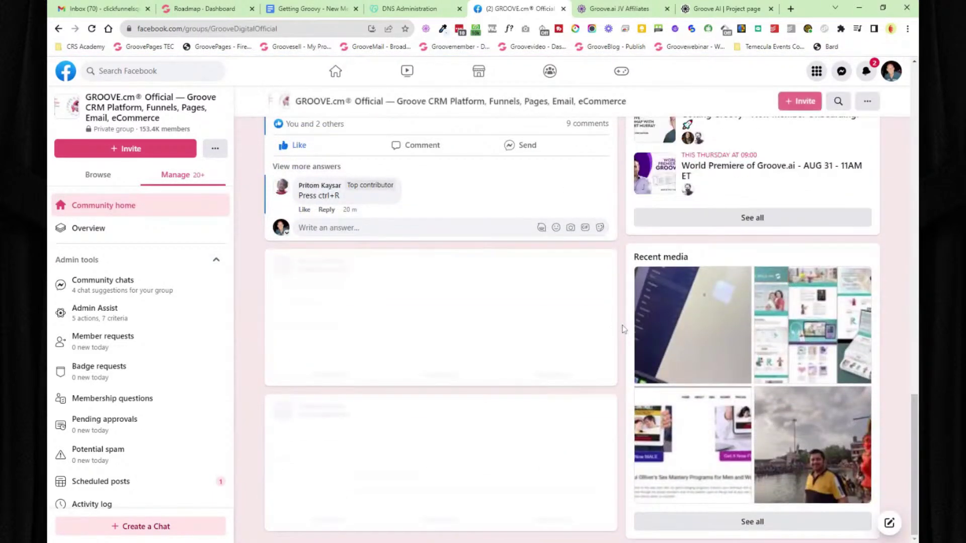
scroll(622, 330, "up", 8)
scroll(538, 333, "up", 5)
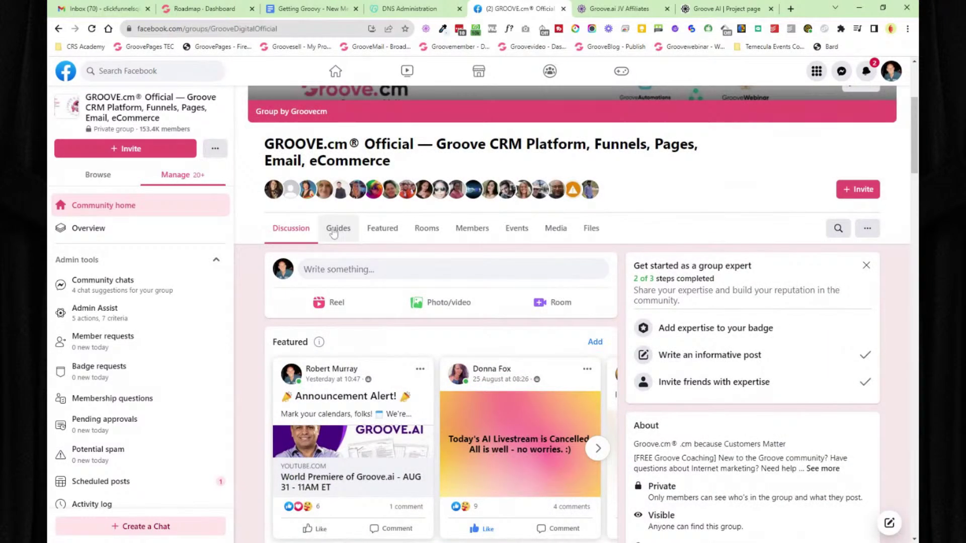
scroll(250, 357, "down", 1)
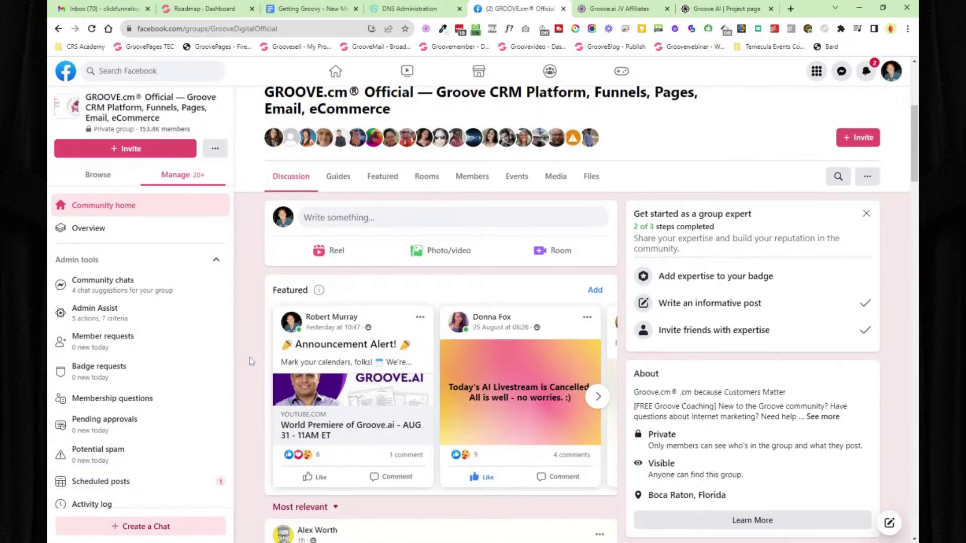
Step: Return to the Groove Roadmap, upvote the A/B Split Testing feature request, dismiss the confirmation, and point out the request search
left_click(214, 10)
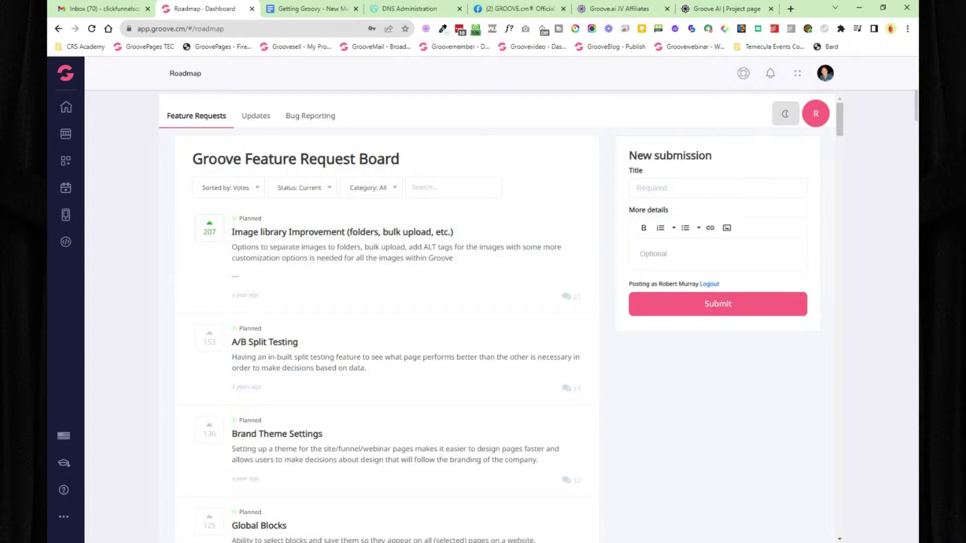
left_click(422, 187)
left_click(209, 339)
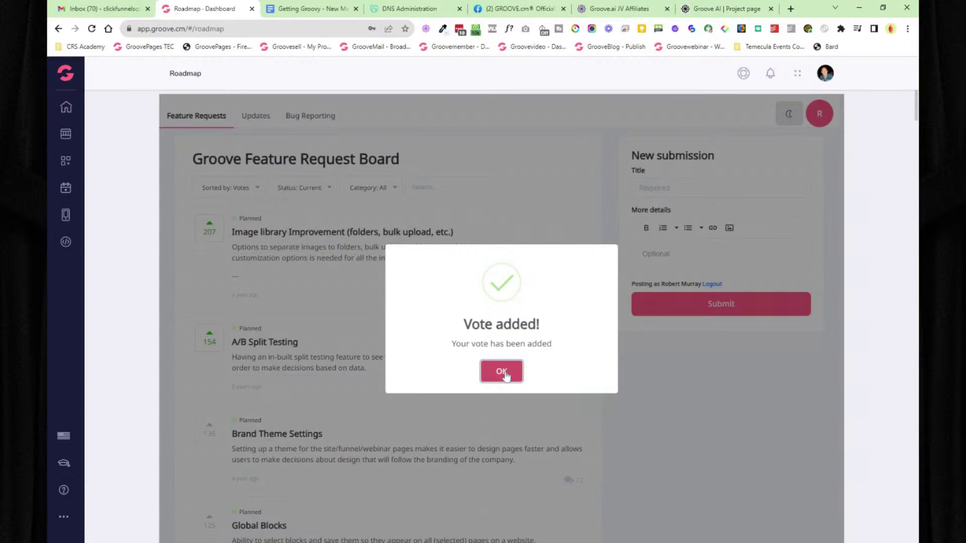
left_click(499, 364)
scroll(254, 344, "down", 1)
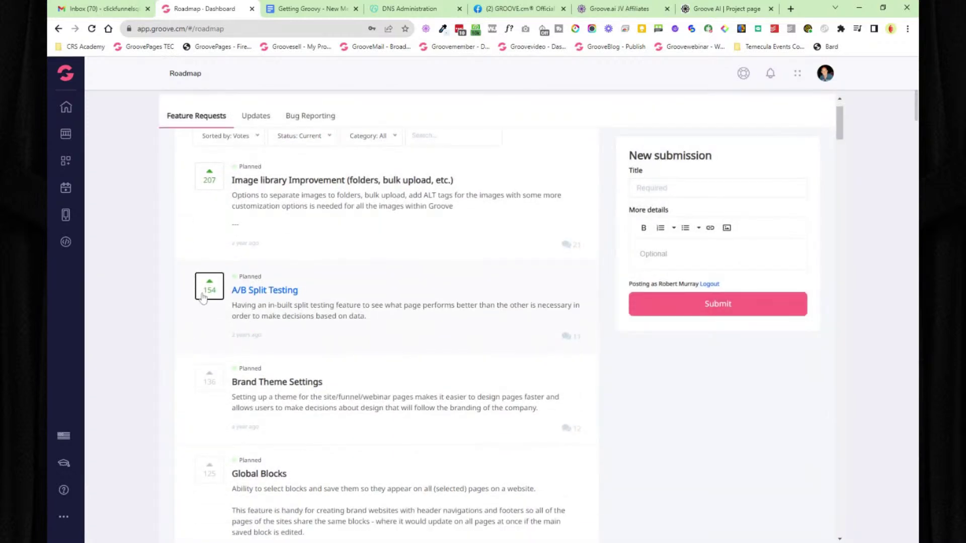
scroll(294, 338, "up", 1)
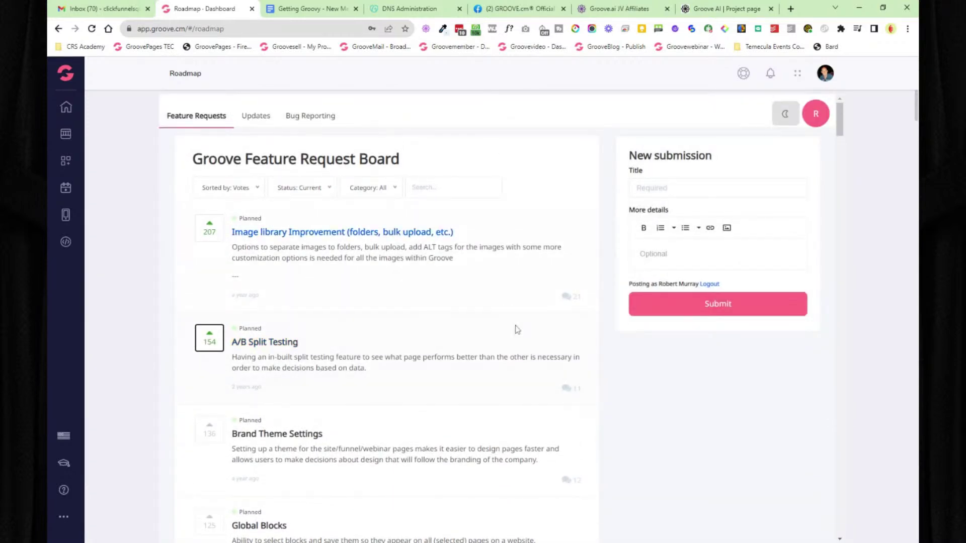
left_click(435, 190)
Step: Look through the Roadmap's Updates for recent Groove feature and improvement announcements
left_click(258, 119)
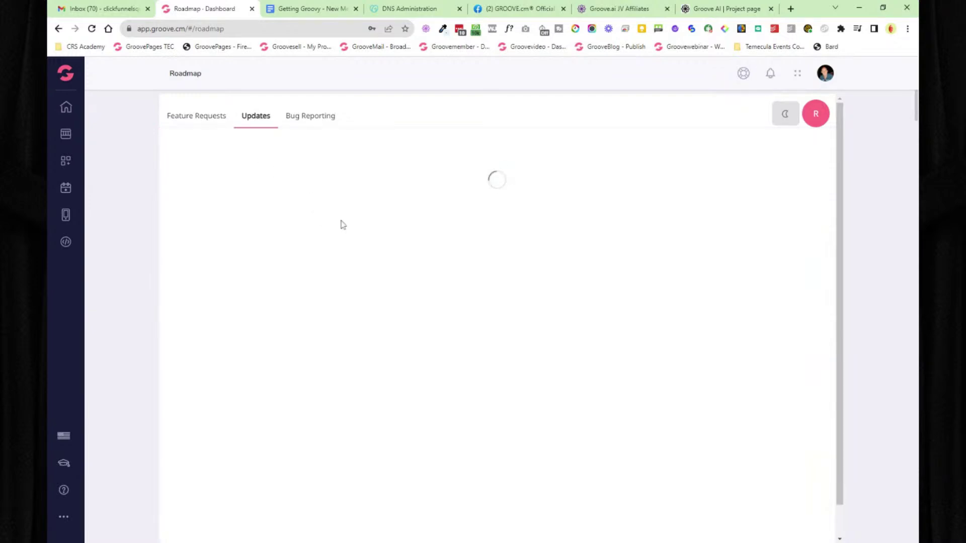
scroll(461, 259, "down", 4)
scroll(461, 261, "down", 6)
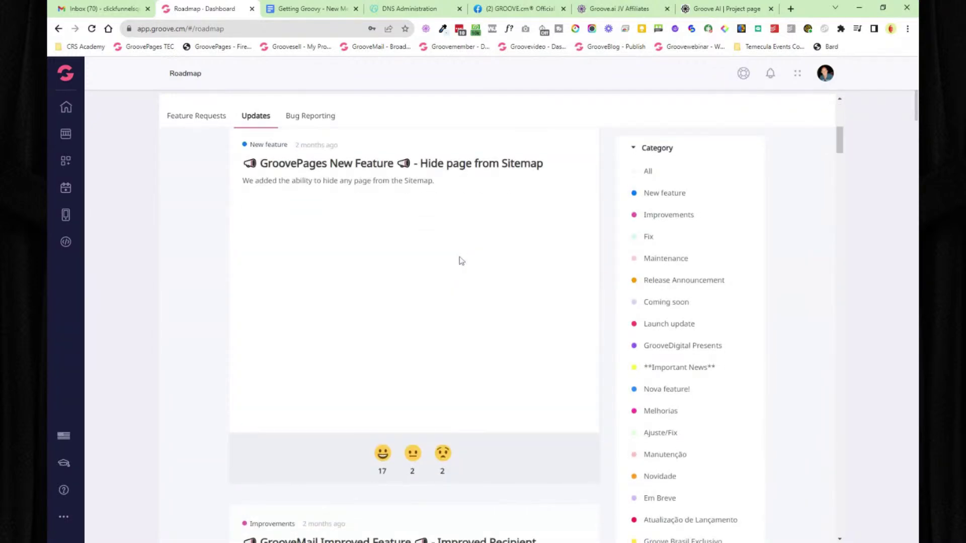
scroll(461, 261, "up", 5)
Step: Open Bug Reporting and upvote the "Scheduled Post auto-publishing in GrooveBlog" issue, dismissing the confirmation
left_click(298, 117)
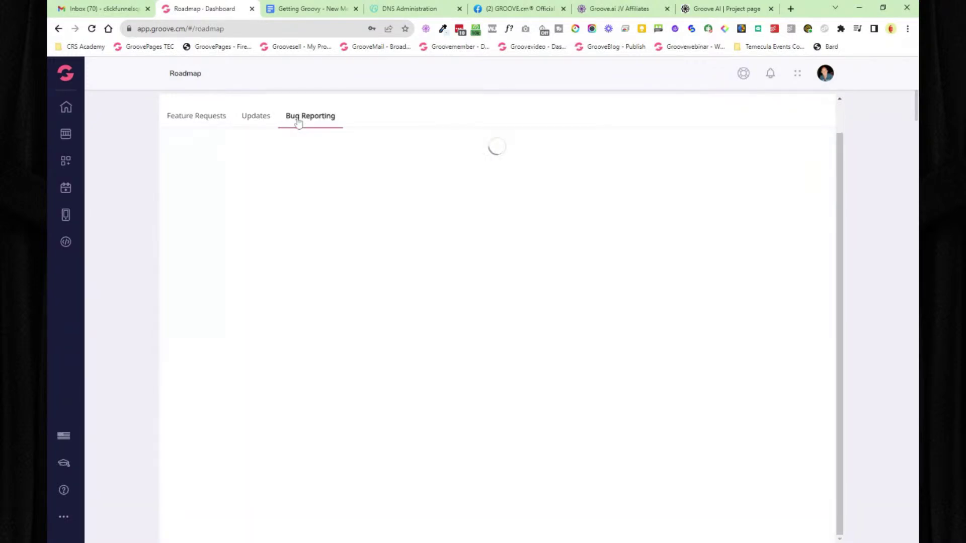
scroll(539, 255, "up", 5)
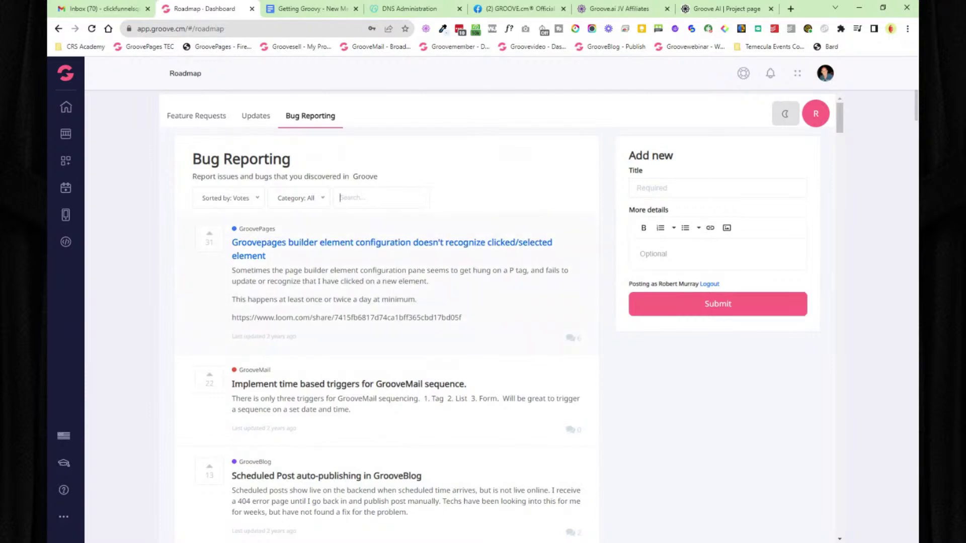
scroll(289, 275, "down", 4)
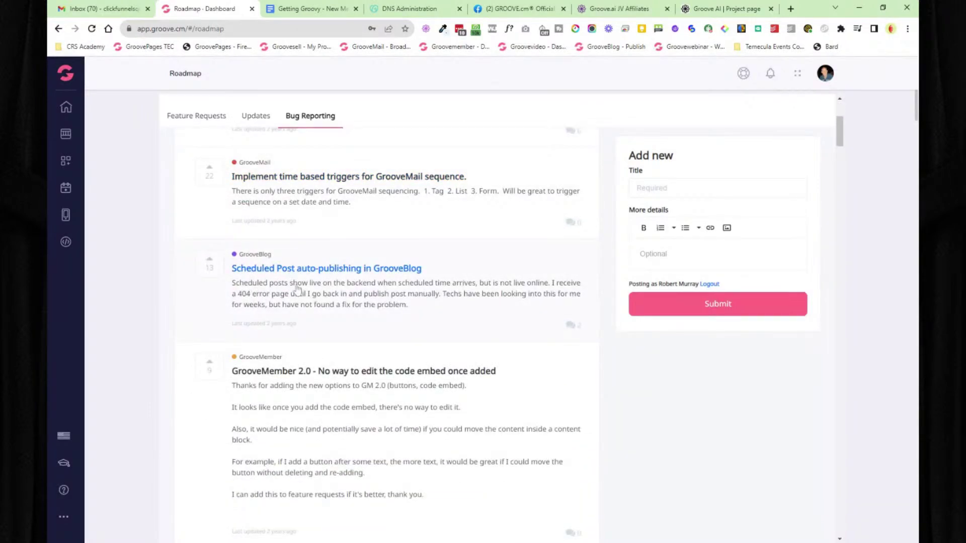
left_click(209, 259)
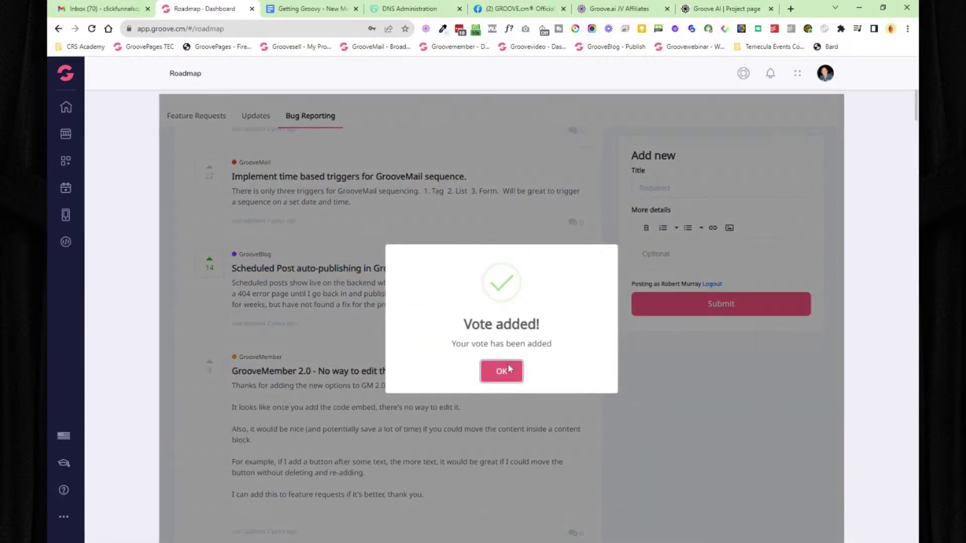
left_click(501, 371)
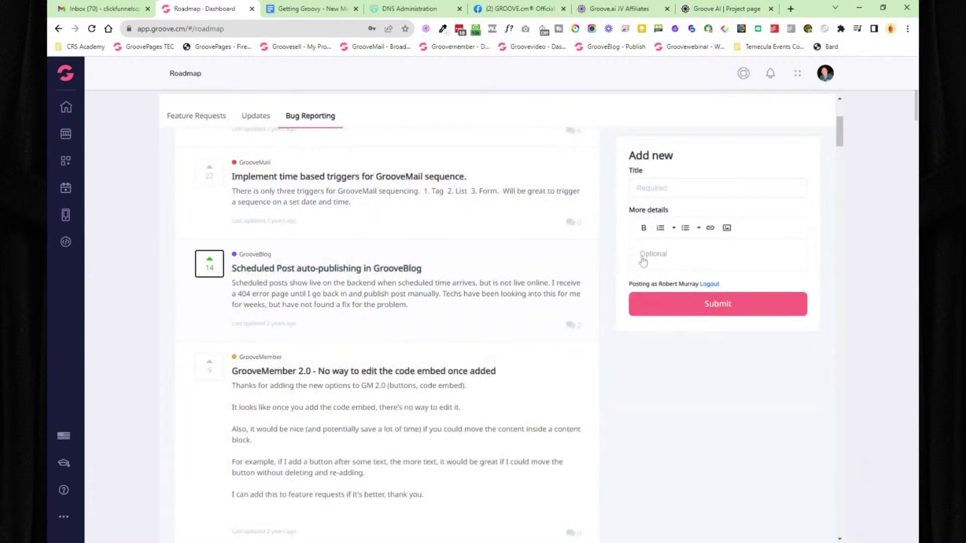
scroll(649, 247, "up", 4)
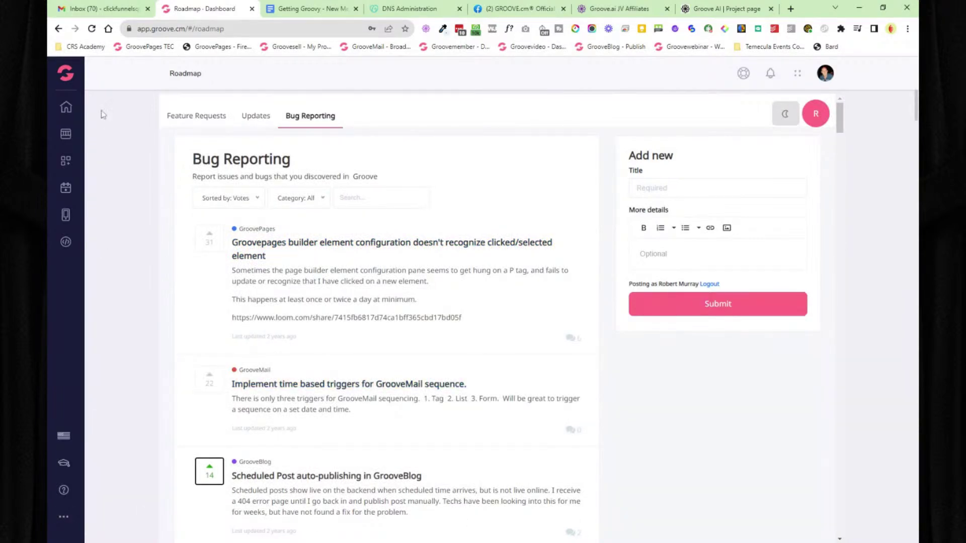
Step: Open the Groove Dashboard from the apps list and look over the Overview page's widgets
left_click(63, 101)
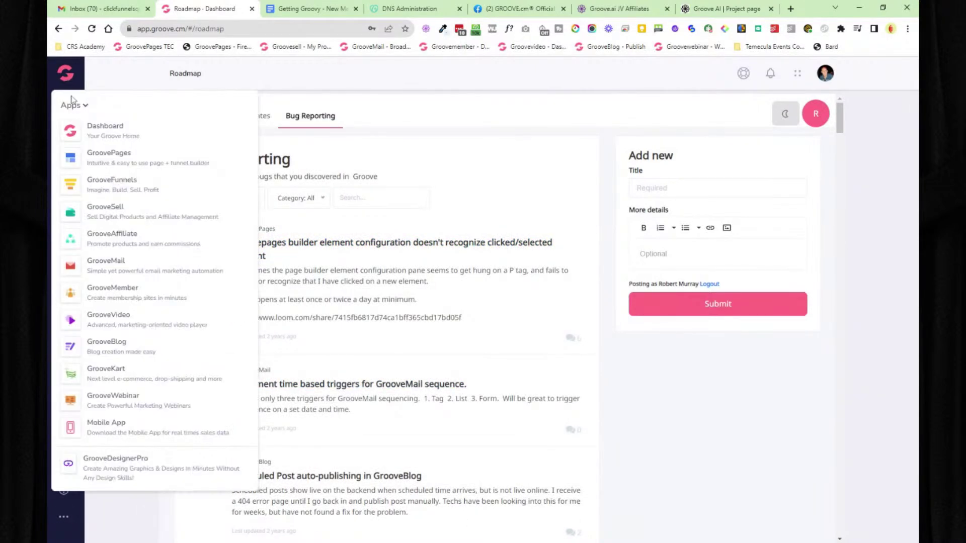
left_click(89, 130)
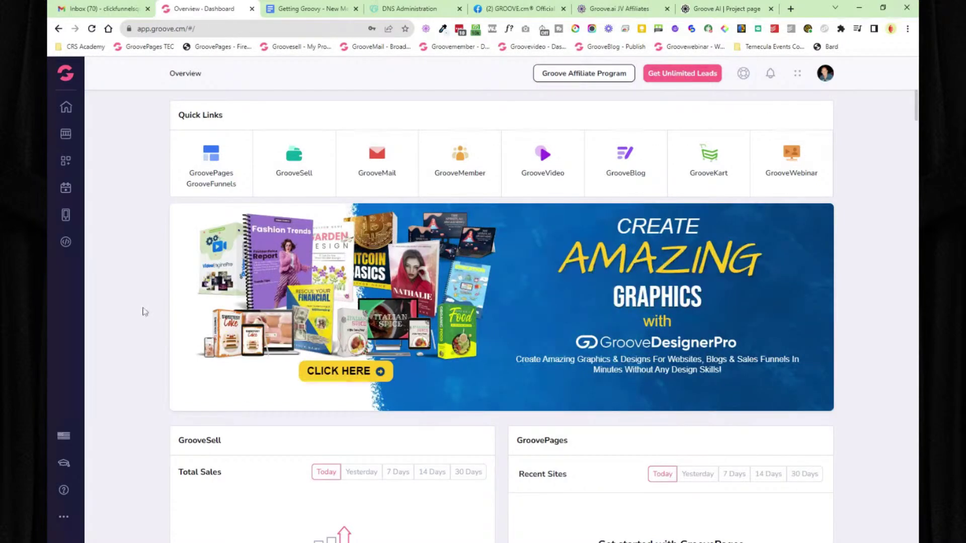
scroll(144, 311, "down", 14)
scroll(145, 312, "up", 12)
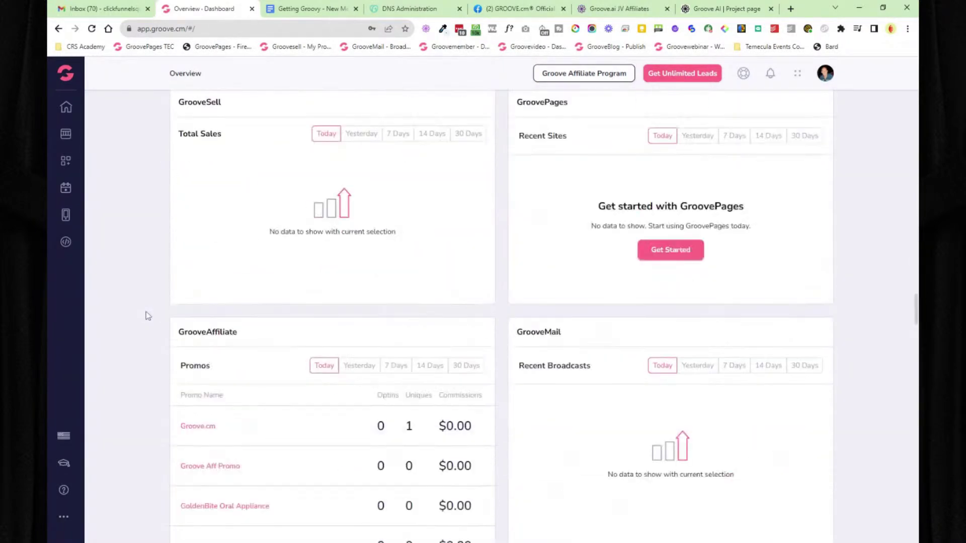
scroll(147, 316, "up", 2)
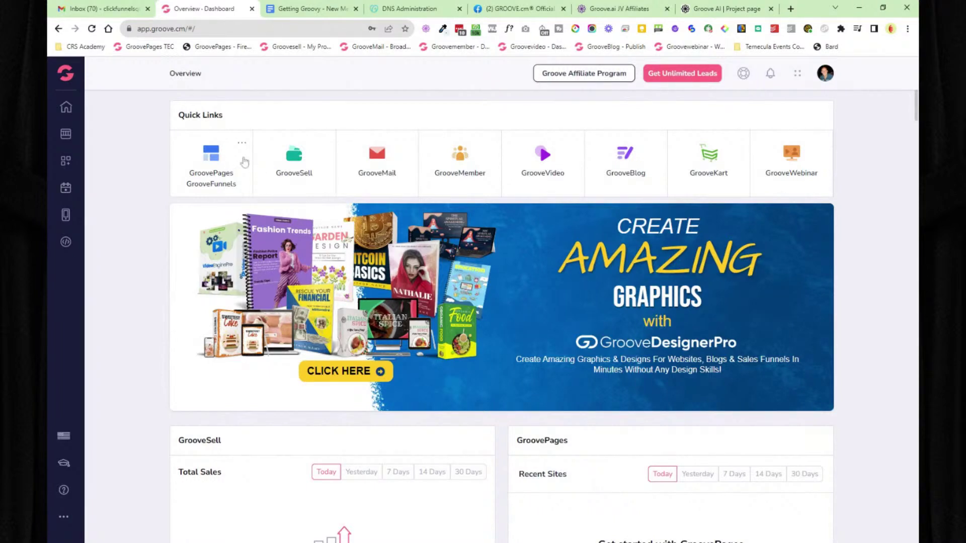
Step: Show the quick link shortcuts for GrooveSell, GrooveMail and GrooveMember, and look over the dashboard's app widgets
left_click(325, 144)
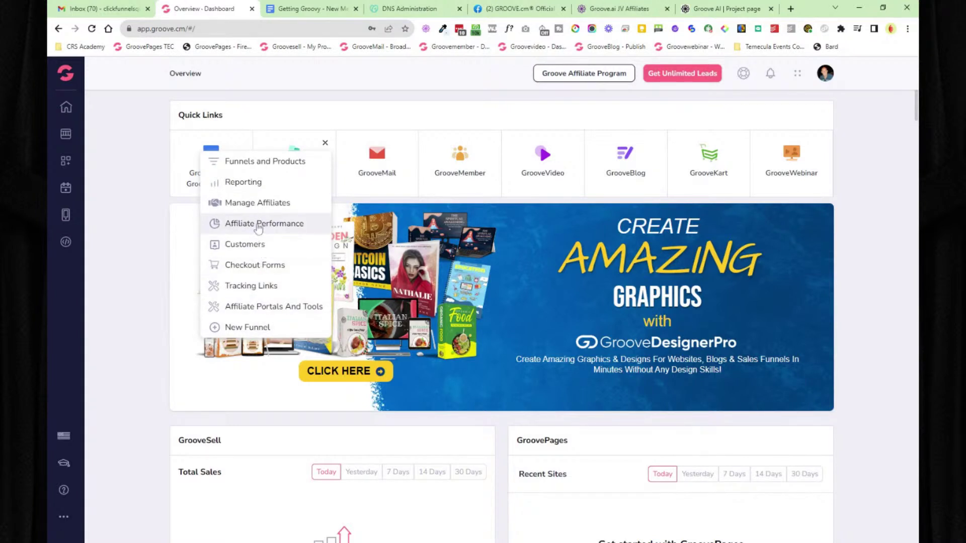
left_click(407, 142)
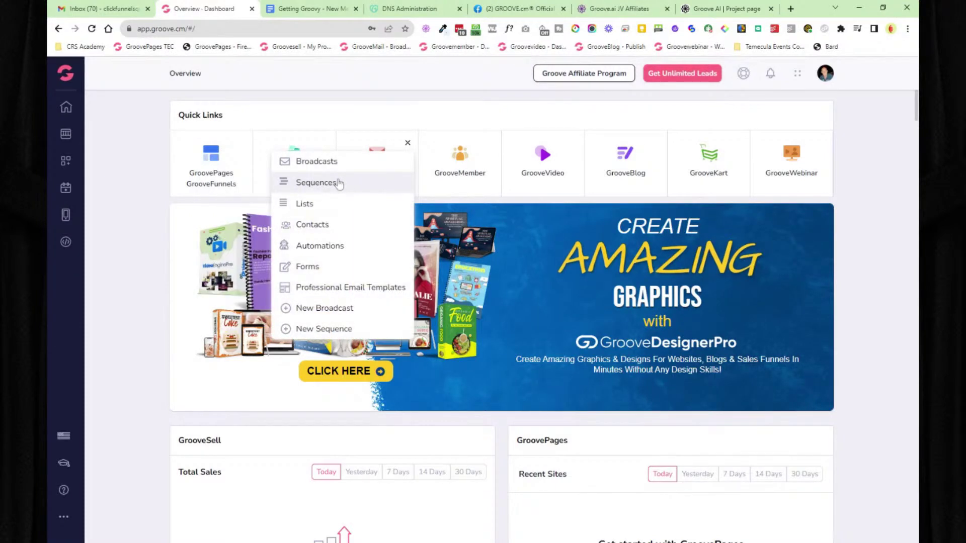
left_click(491, 143)
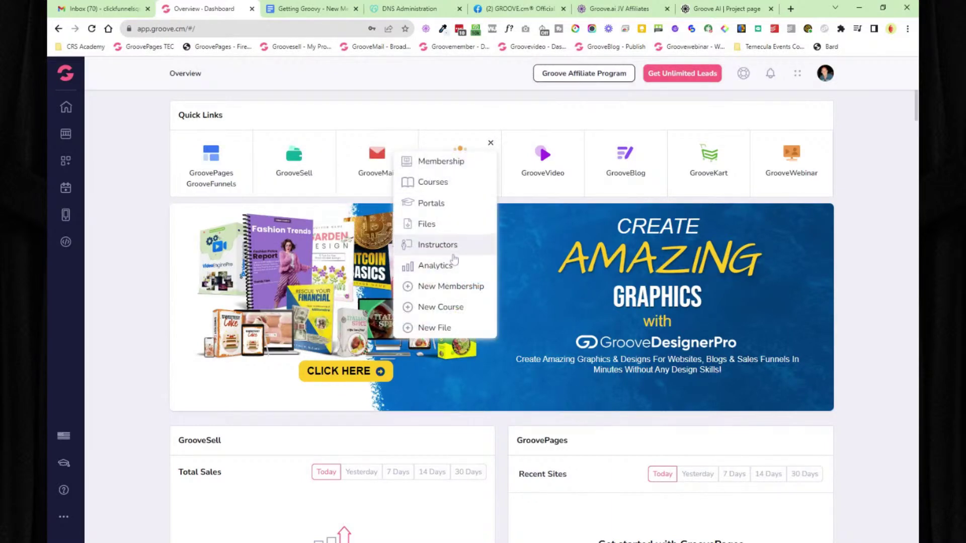
scroll(141, 295, "down", 5)
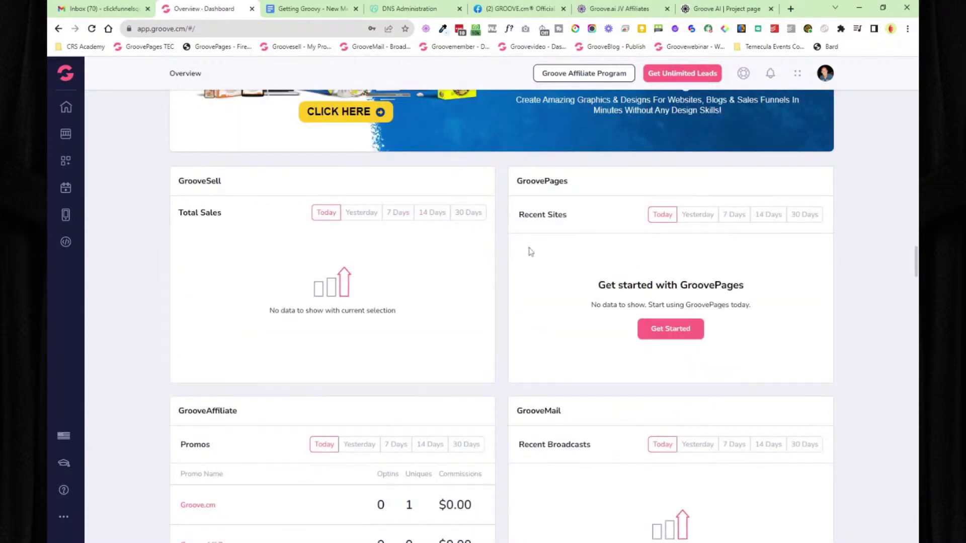
scroll(543, 268, "down", 2)
scroll(511, 270, "down", 5)
scroll(512, 269, "up", 12)
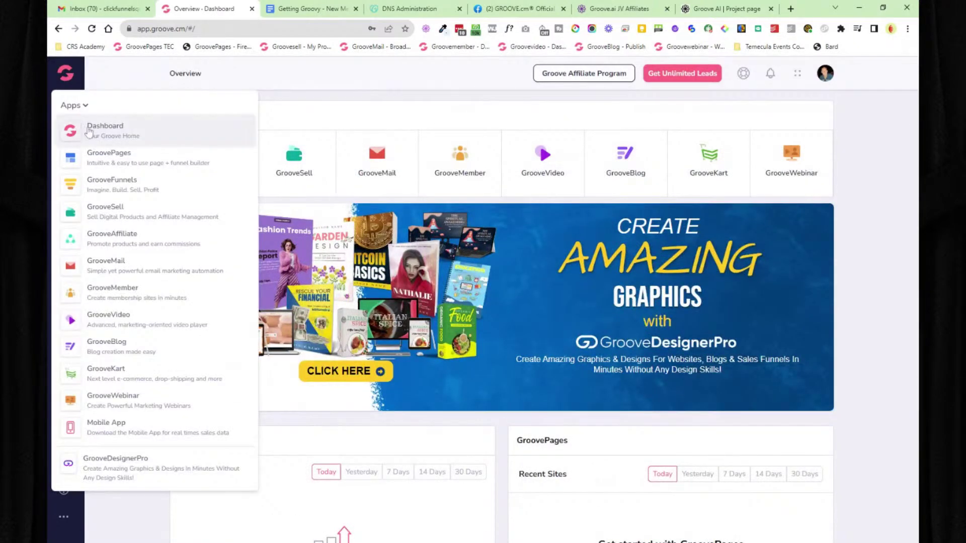
Step: Read the numbered steps in the "Getting Groovy - New Member Onboarding" document, return to the Groove dashboard and collapse its academy submenu
left_click(302, 10)
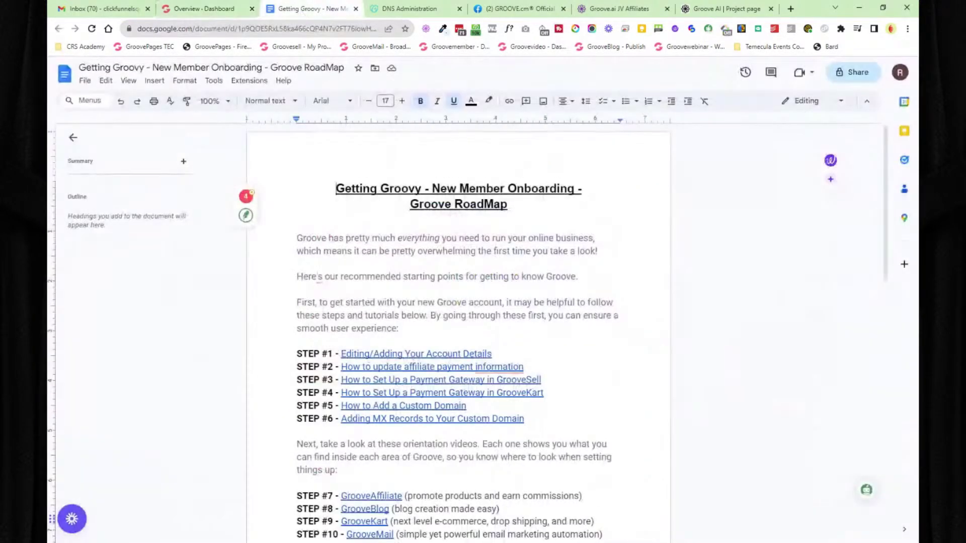
scroll(457, 312, "down", 1)
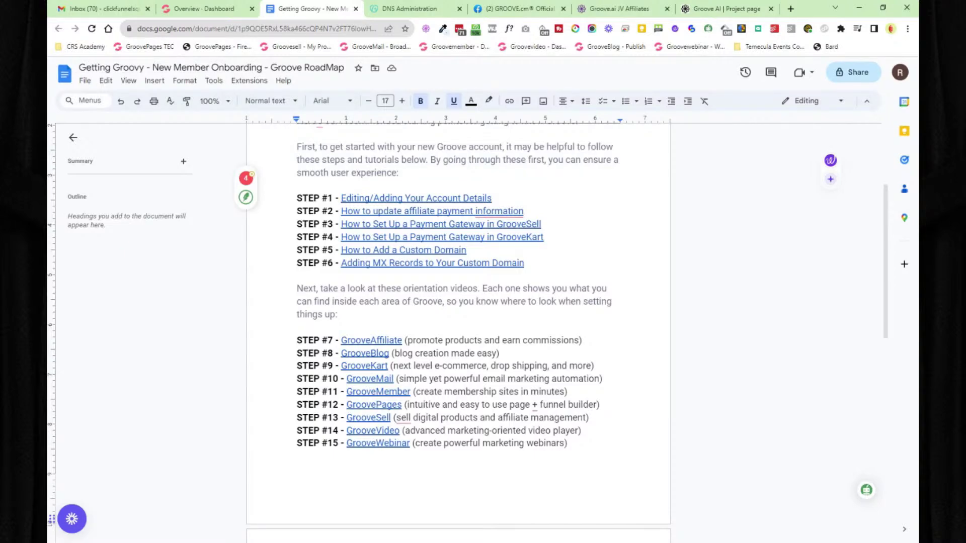
left_click(206, 12)
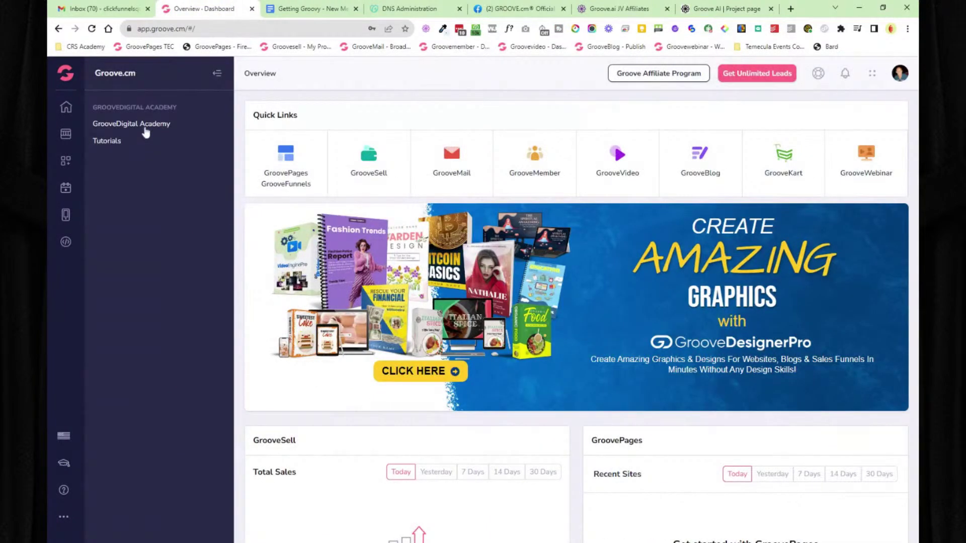
left_click(217, 74)
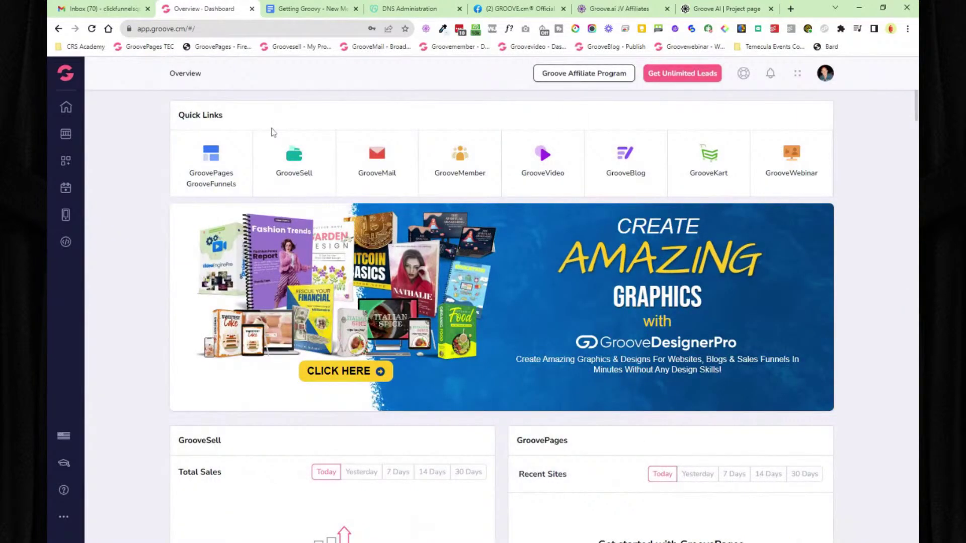
Step: Open the STEP #1 tutorial, "Editing/Adding Your Account Details", from the onboarding document and view its video
left_click(299, 10)
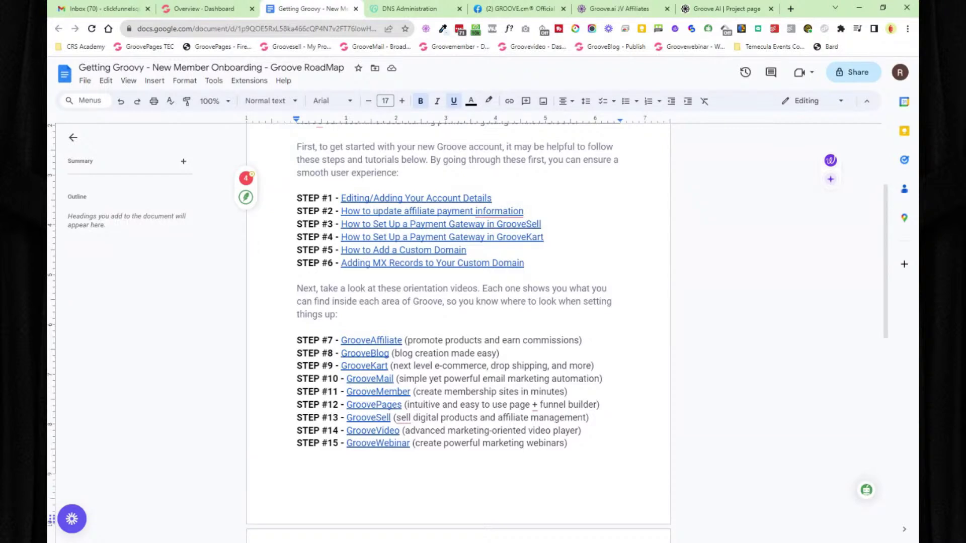
left_click(410, 199)
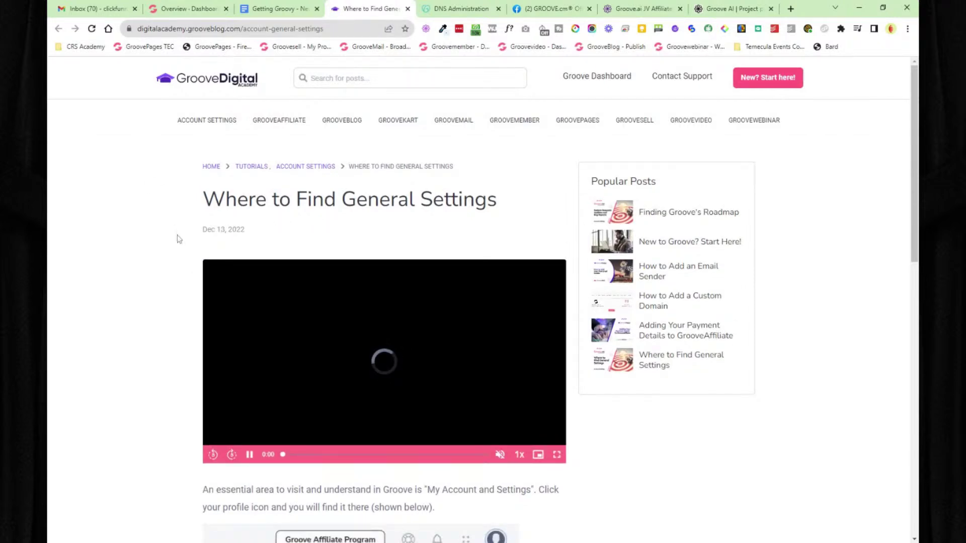
scroll(177, 239, "down", 1)
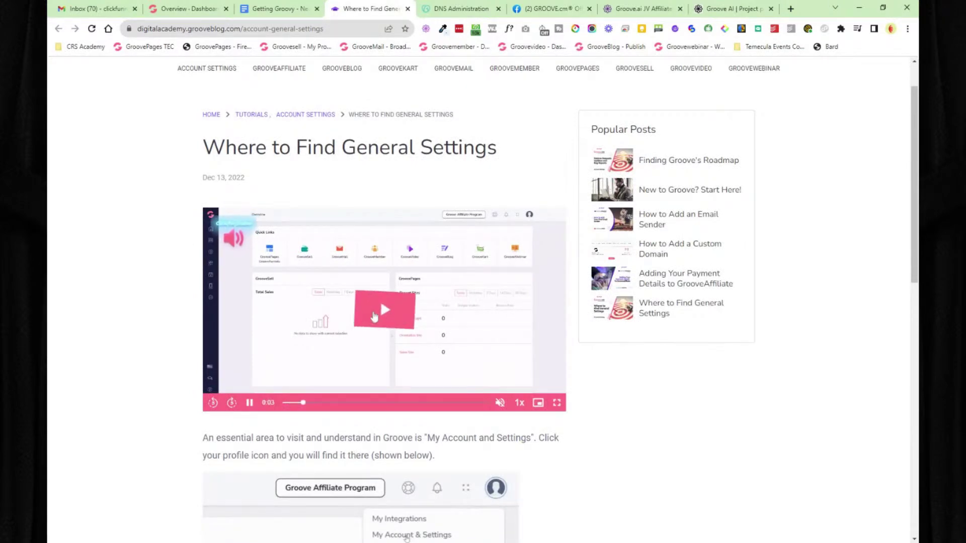
Step: Skim the "Where to Find General Settings" tutorial article from start to end and close it
scroll(373, 316, "down", 5)
scroll(369, 272, "down", 2)
scroll(176, 274, "down", 5)
scroll(176, 275, "up", 7)
scroll(176, 276, "up", 4)
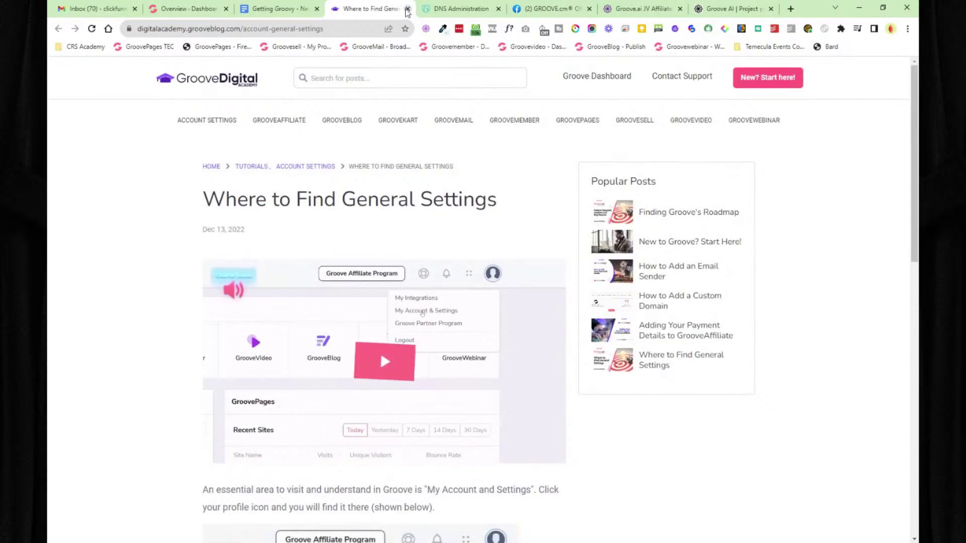
left_click(408, 8)
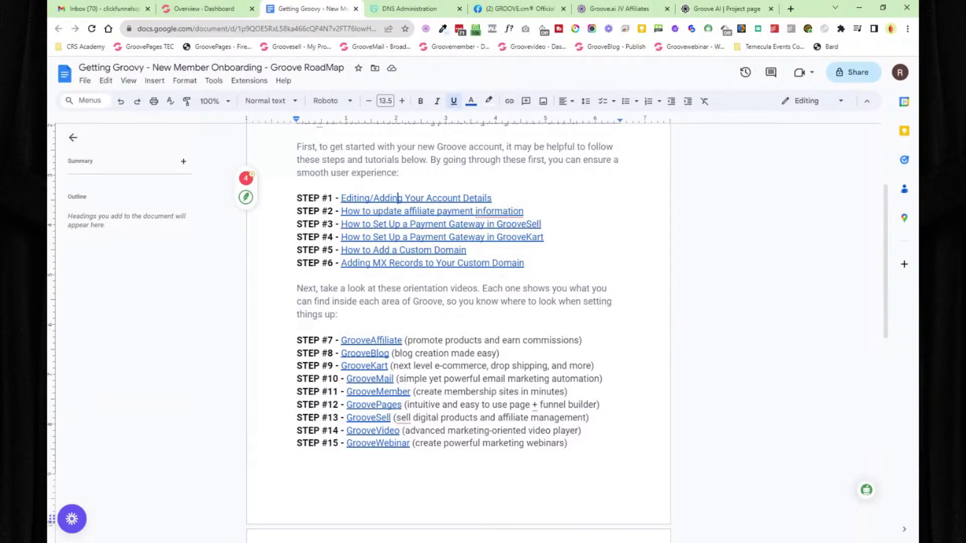
Step: Review the Groove account's General Settings, from Personal Information through Change Password, Contact Information, Social Media and Business Information, and close the account page
left_click(217, 10)
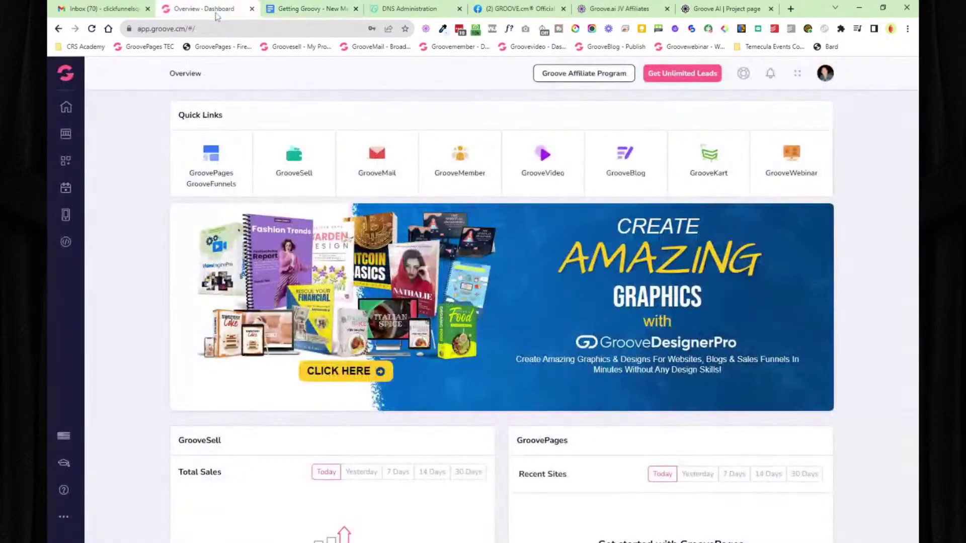
left_click(825, 74)
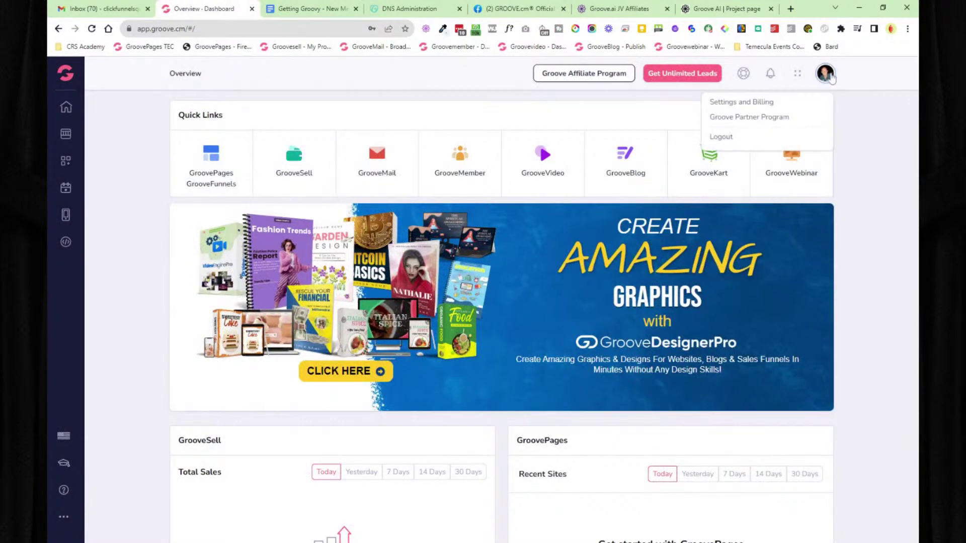
left_click(758, 104)
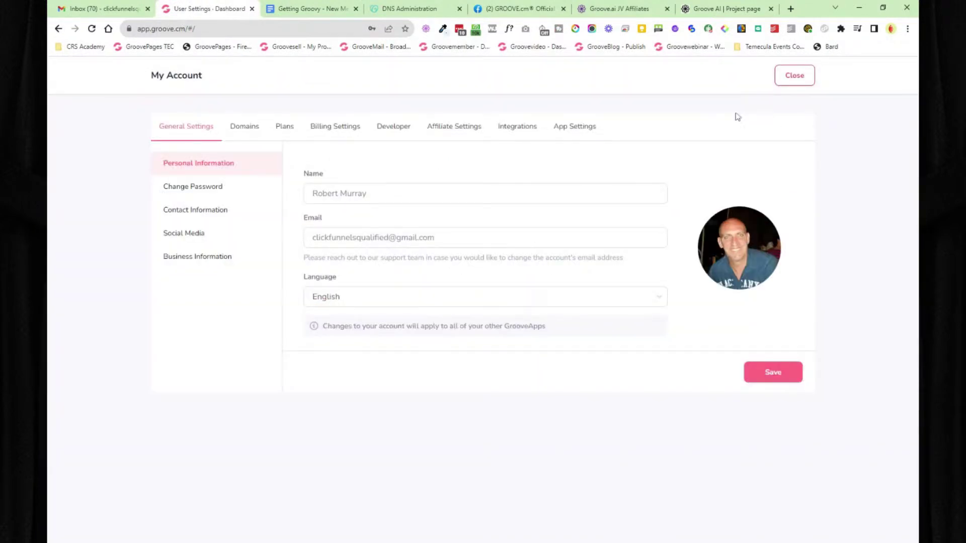
mouse_move(754, 263)
left_click(197, 189)
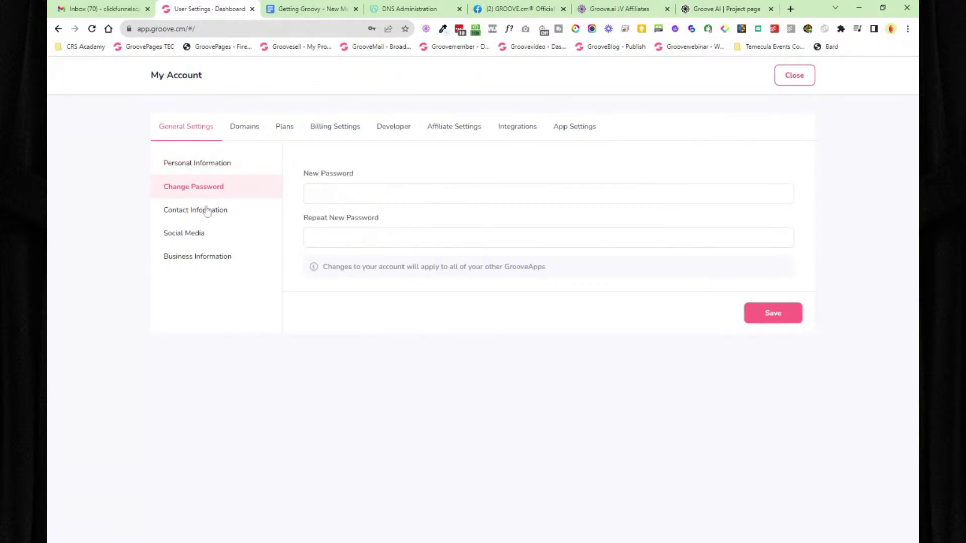
left_click(206, 211)
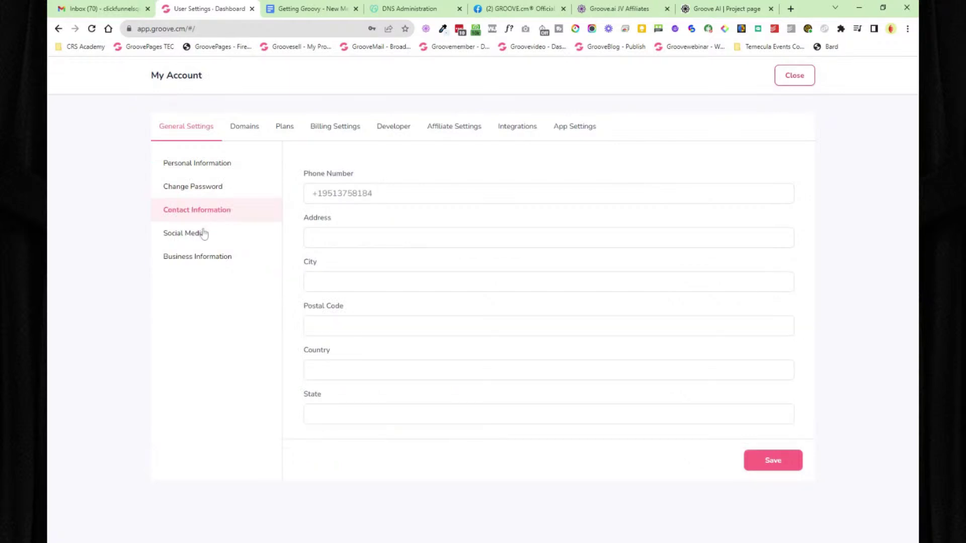
left_click(201, 232)
left_click(217, 259)
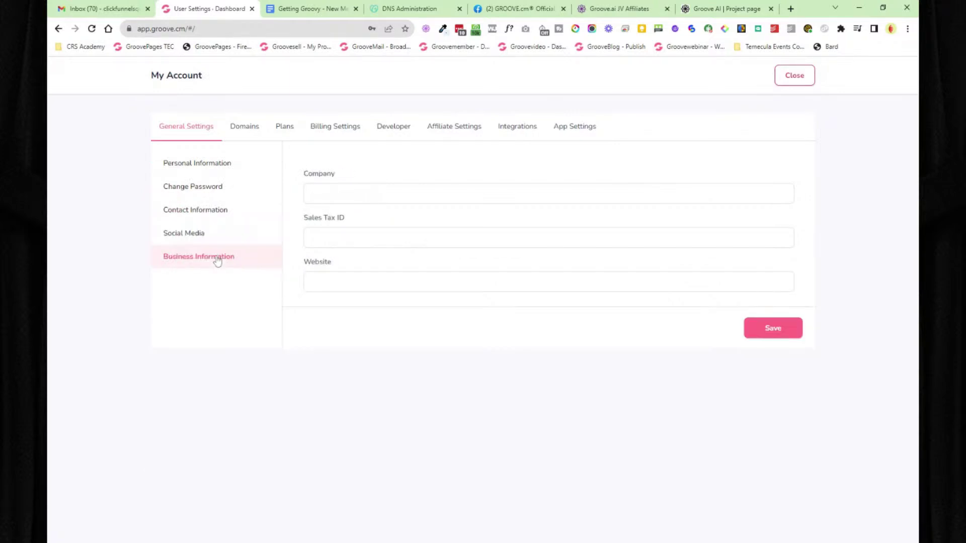
left_click(799, 77)
Step: Check the next onboarding step in the document, open GrooveAffiliate's settings and point out the username and affiliate ID
left_click(305, 9)
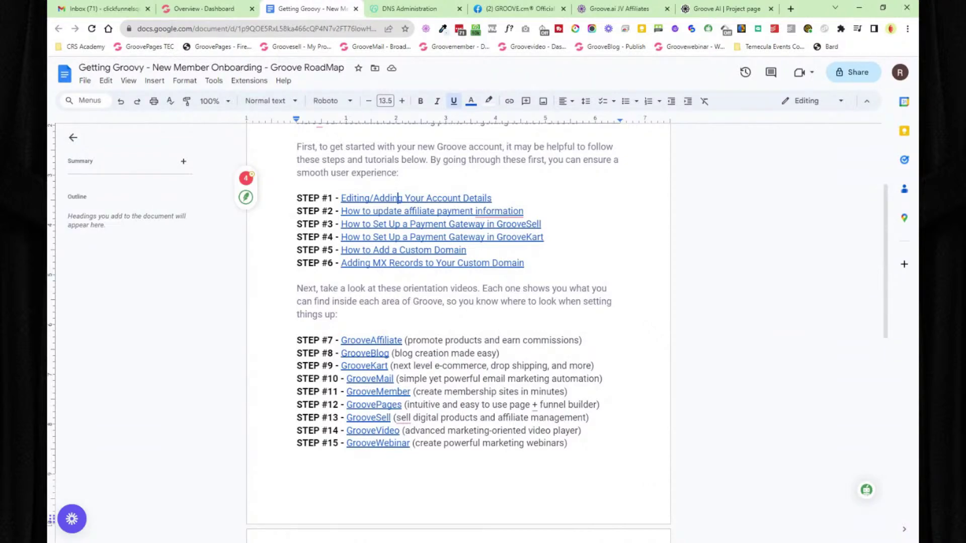
left_click(197, 8)
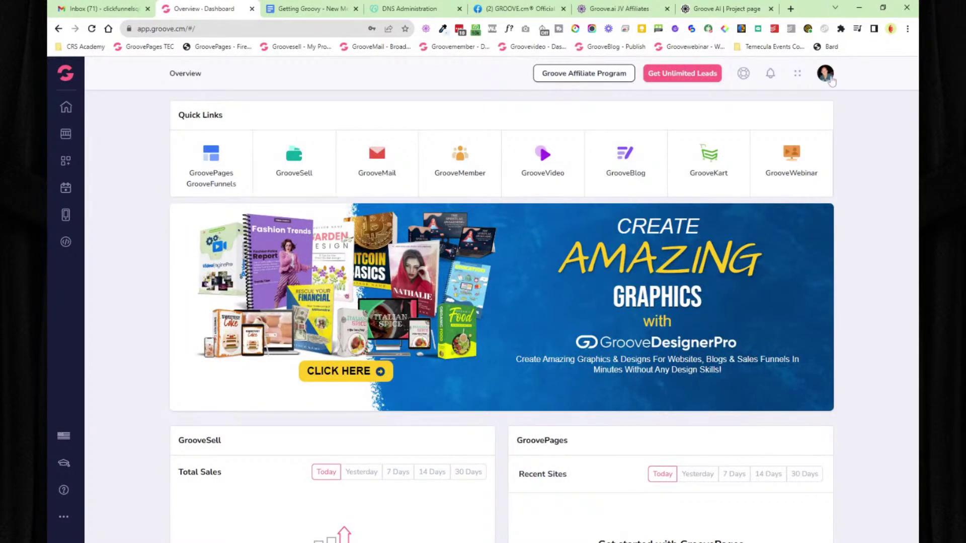
left_click(827, 76)
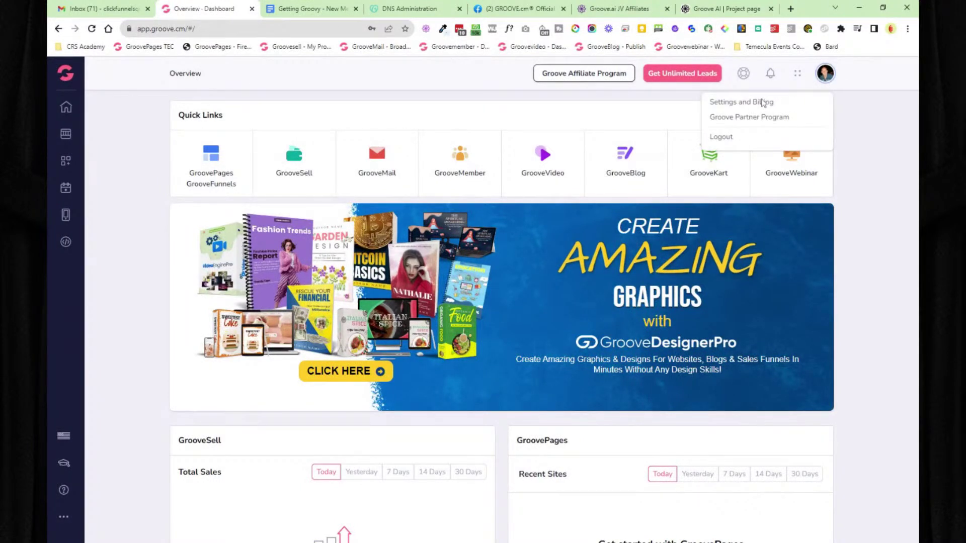
mouse_move(69, 83)
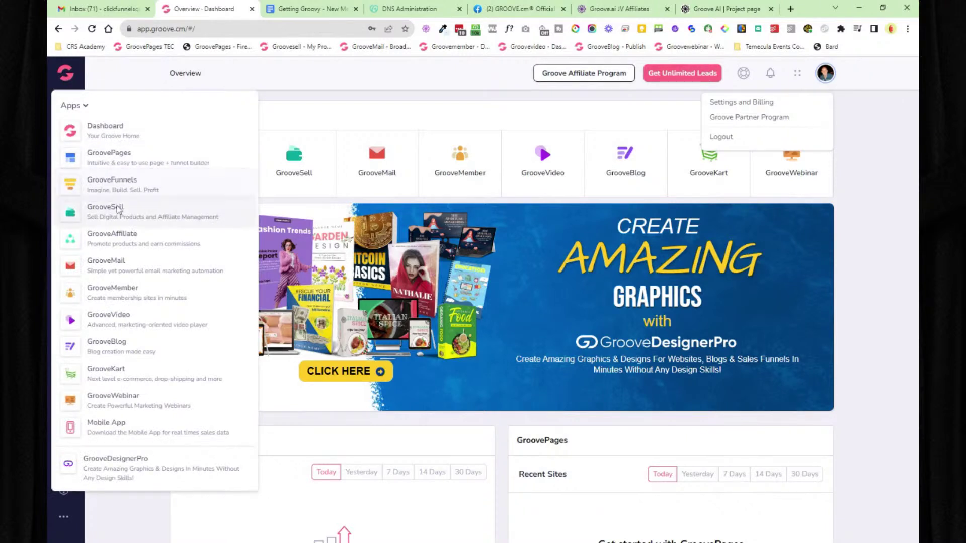
left_click(121, 234)
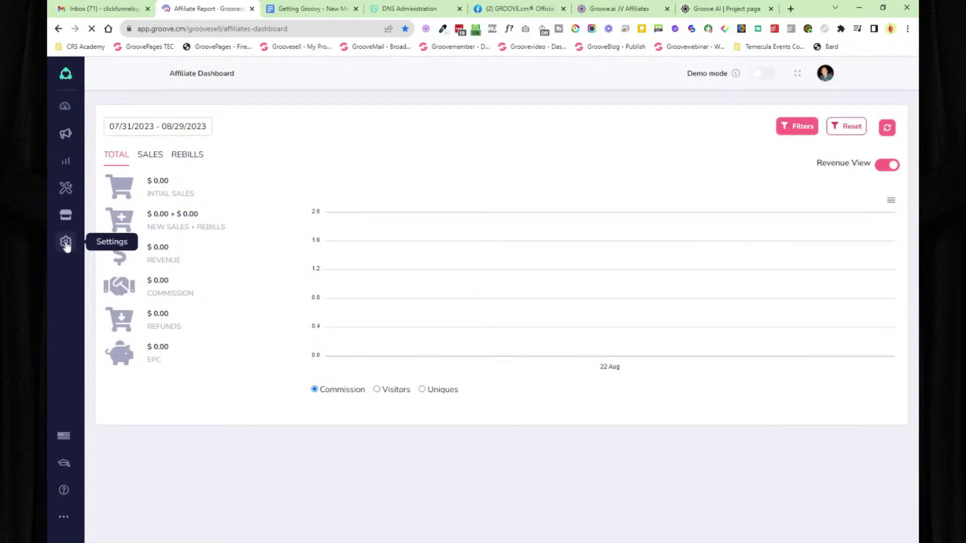
left_click(66, 244)
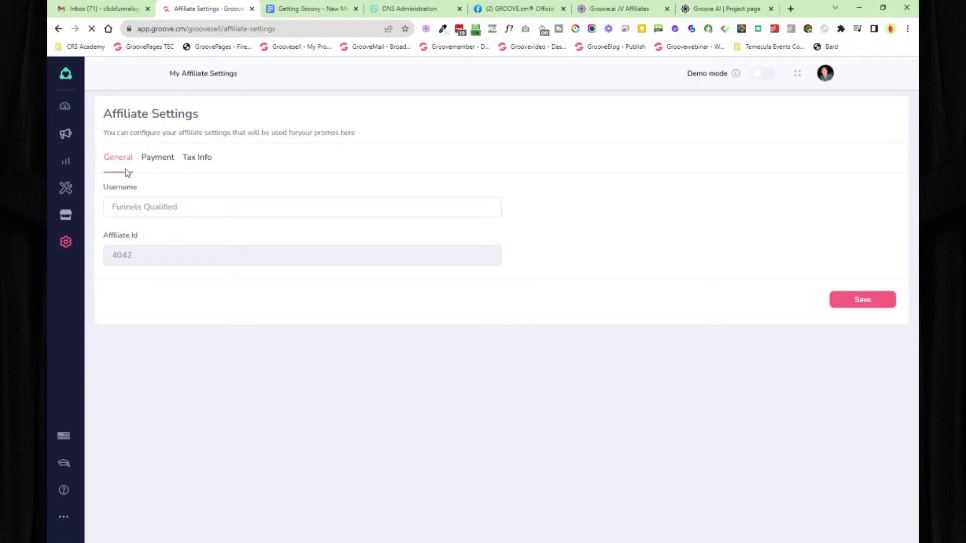
triple_click(143, 207)
left_click_drag(133, 261, 114, 259)
left_click(156, 254)
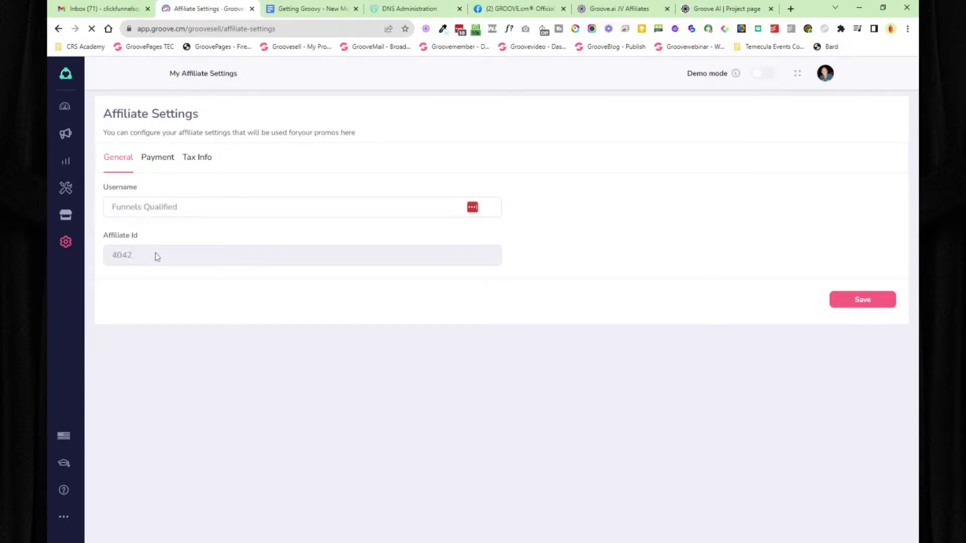
Step: Review the Wire payment details and the Tax Info form in the affiliate settings
left_click(160, 163)
left_click(147, 190)
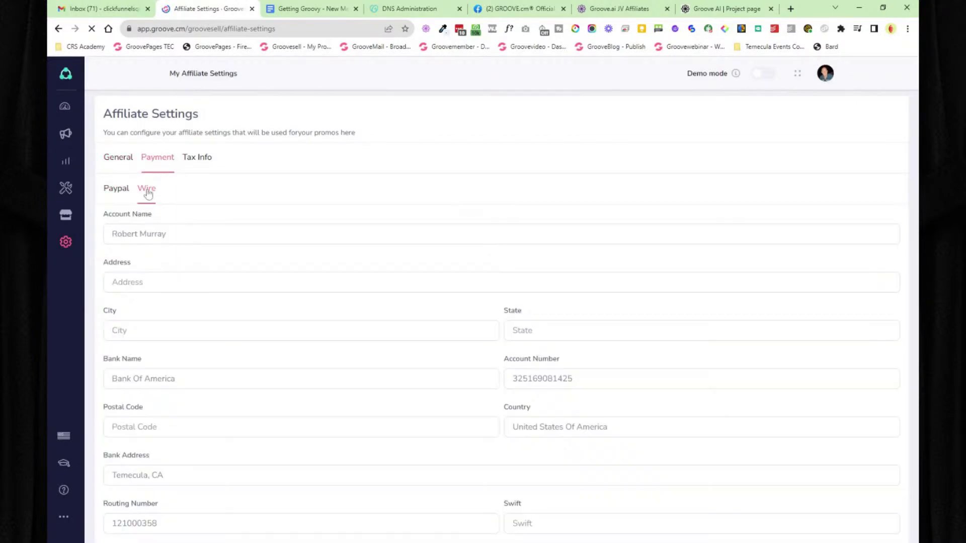
scroll(157, 272, "down", 2)
scroll(175, 258, "up", 2)
left_click(198, 159)
scroll(232, 253, "down", 1)
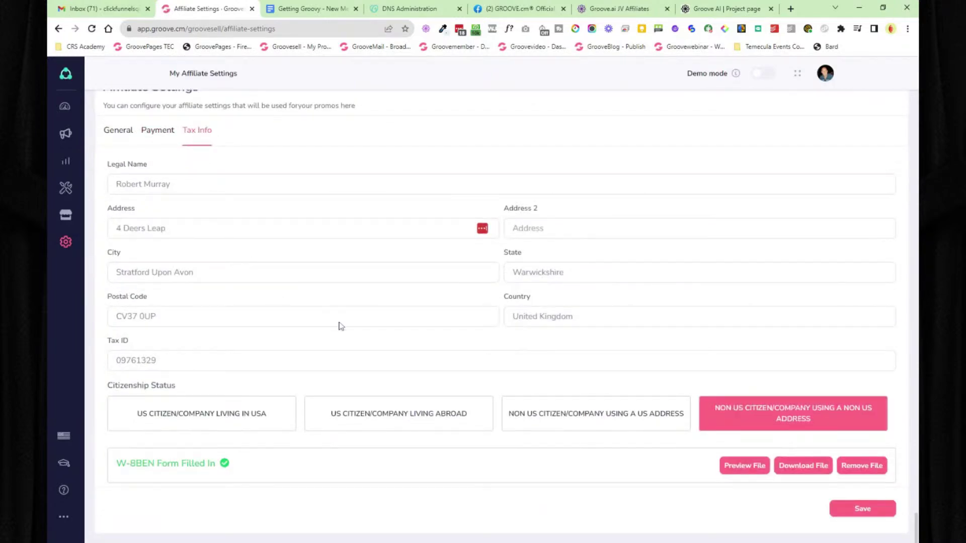
scroll(308, 447, "up", 1)
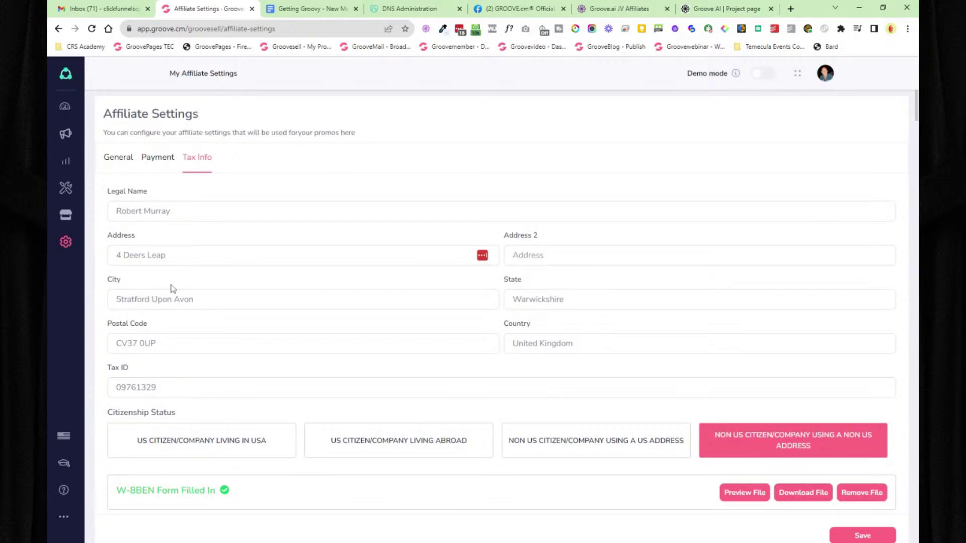
Step: Return to the Groove dashboard, open GrooveMail from the quick links and recheck the steps in the onboarding document
left_click(65, 74)
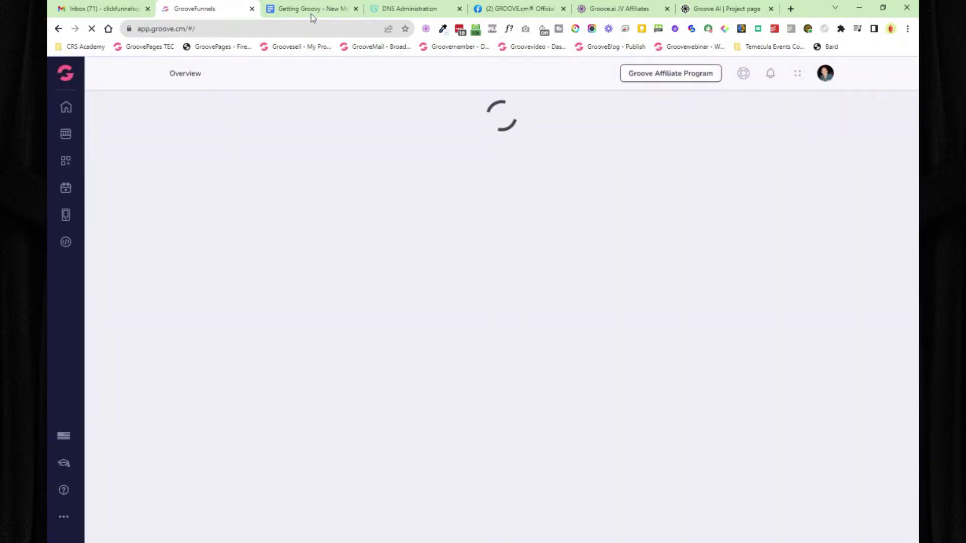
left_click(311, 10)
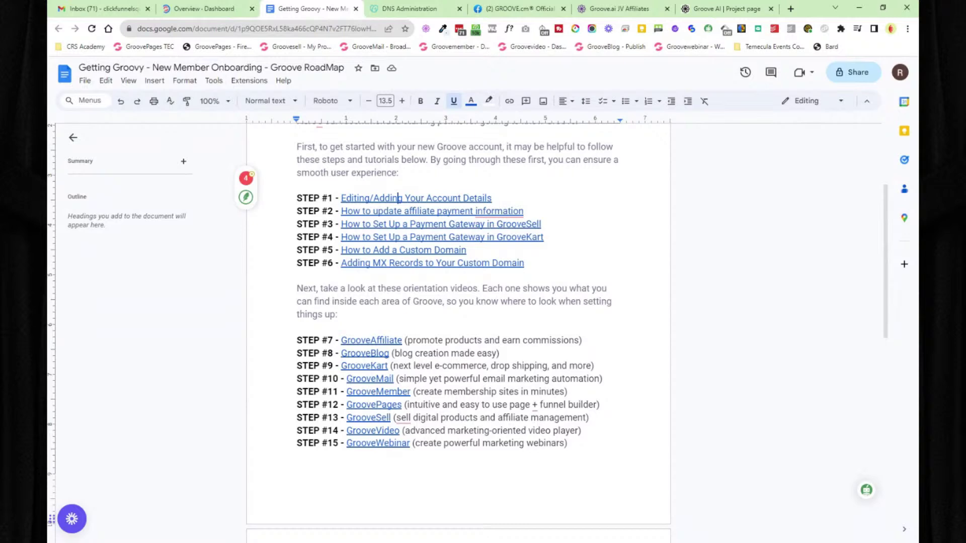
left_click(201, 9)
mouse_move(76, 88)
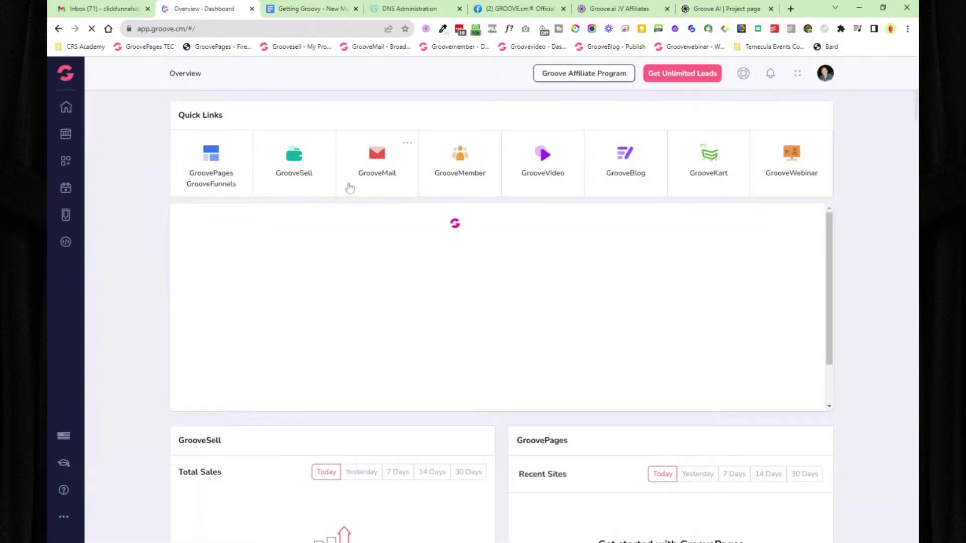
left_click(381, 160)
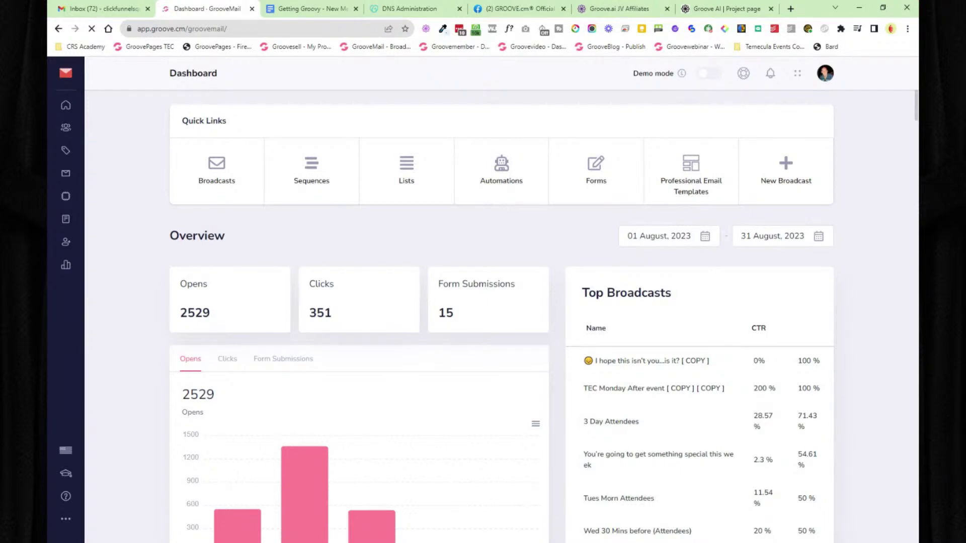
left_click(308, 10)
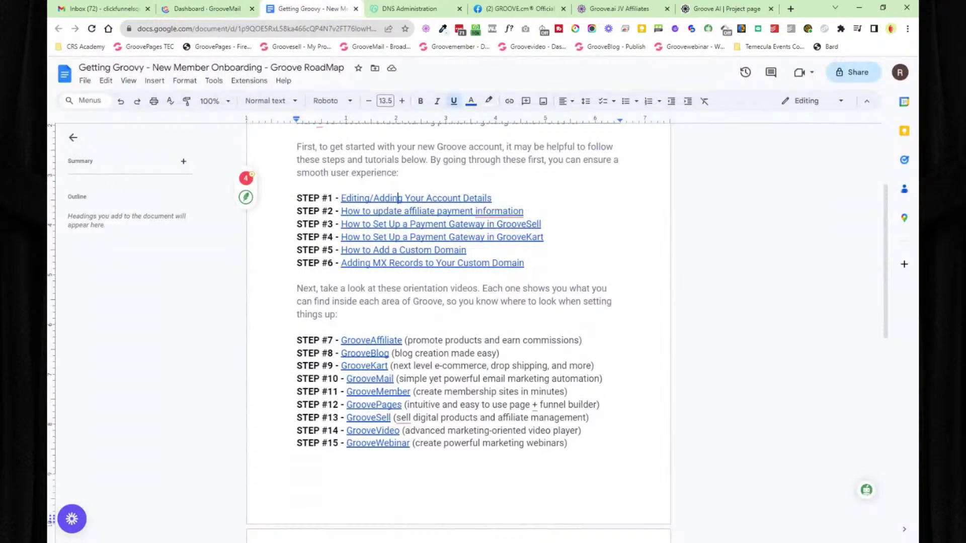
Step: Open GrooveSell from the apps list, turn on demo mode and show the payment gateways in its vendor settings
left_click(196, 11)
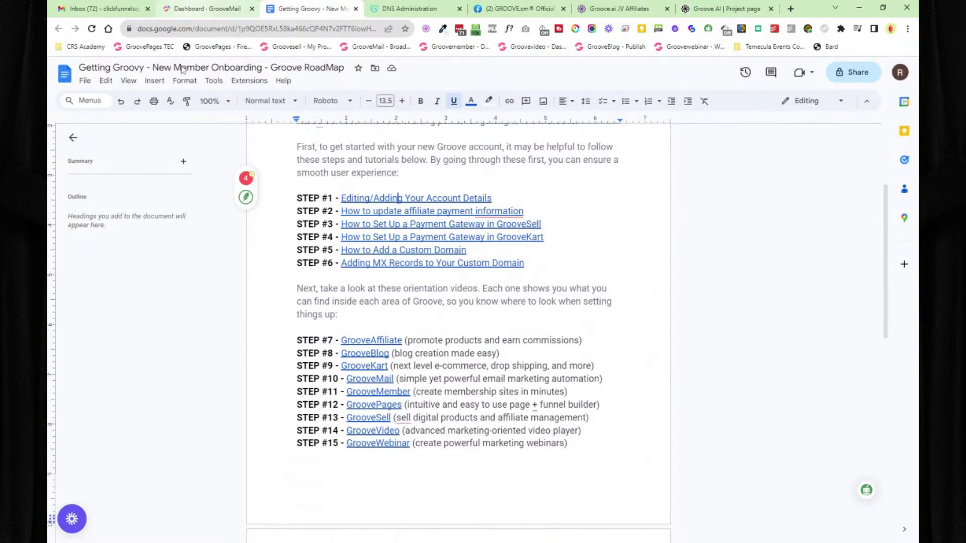
left_click(65, 76)
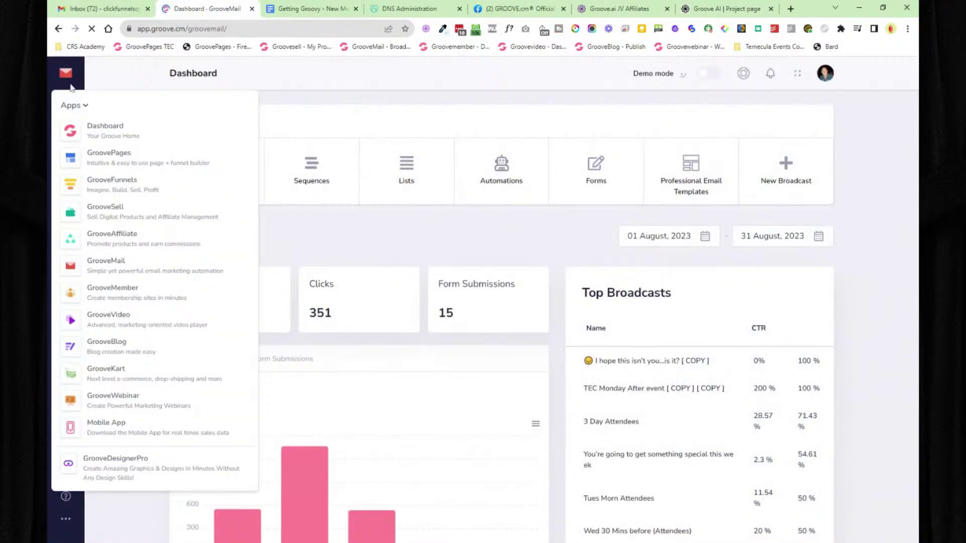
left_click(124, 211)
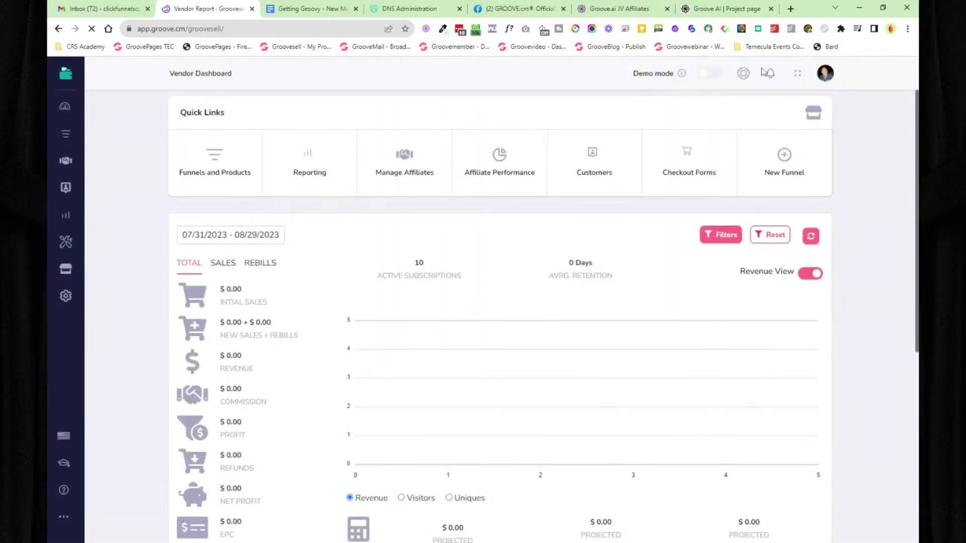
left_click(712, 75)
left_click(66, 298)
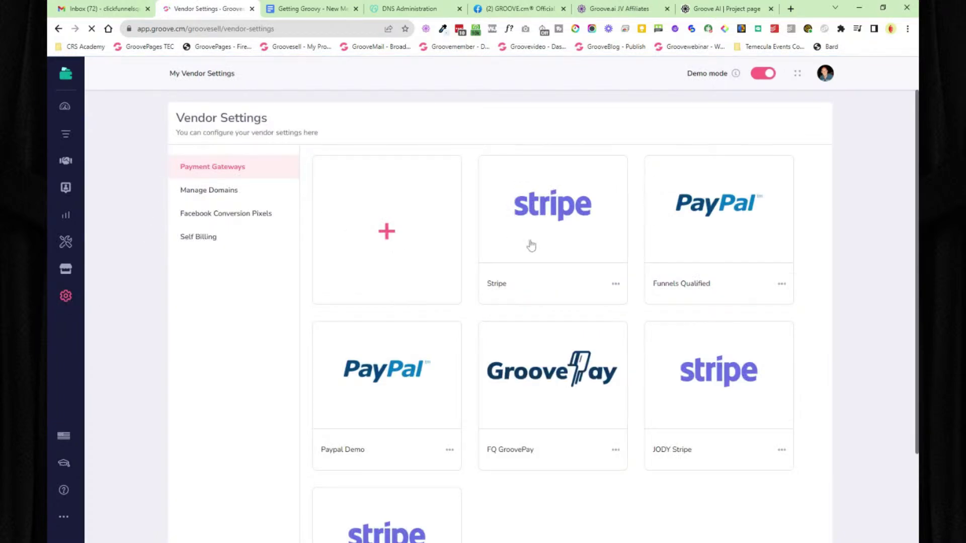
Step: Show the gateway choices for a new payment gateway, open PayPal's signup page and close it
left_click(445, 226)
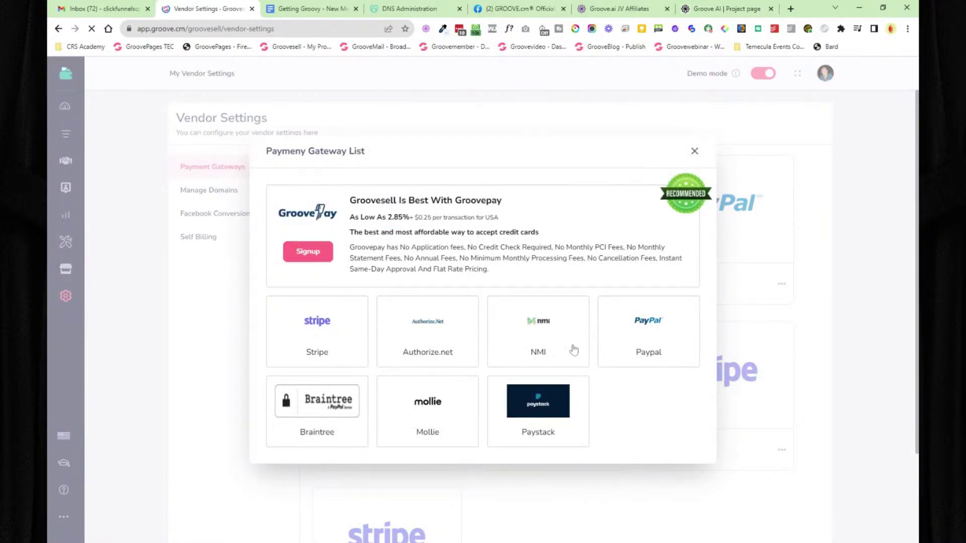
left_click(662, 343)
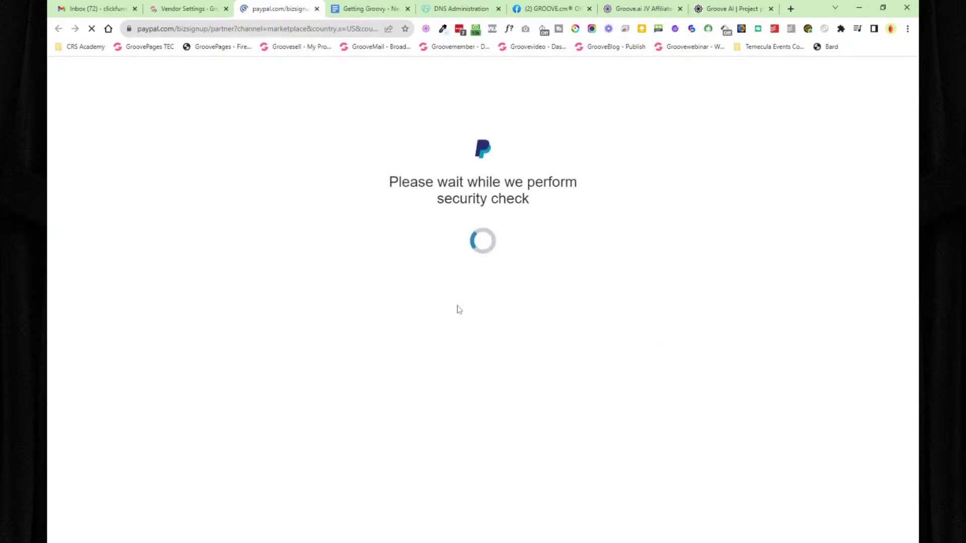
left_click(316, 8)
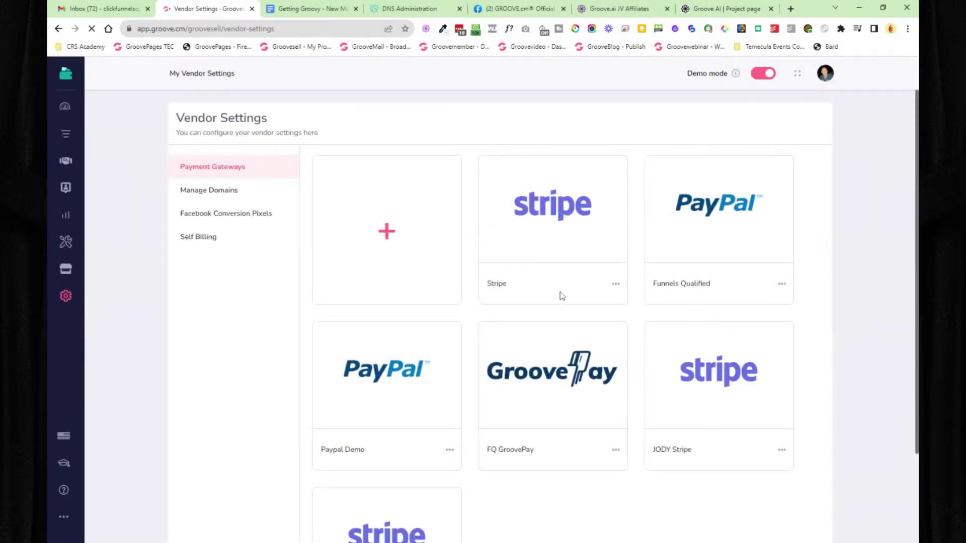
Step: View the Mollie, Braintree and Stripe connection forms from the payment gateway list, returning to the list after each
left_click(409, 255)
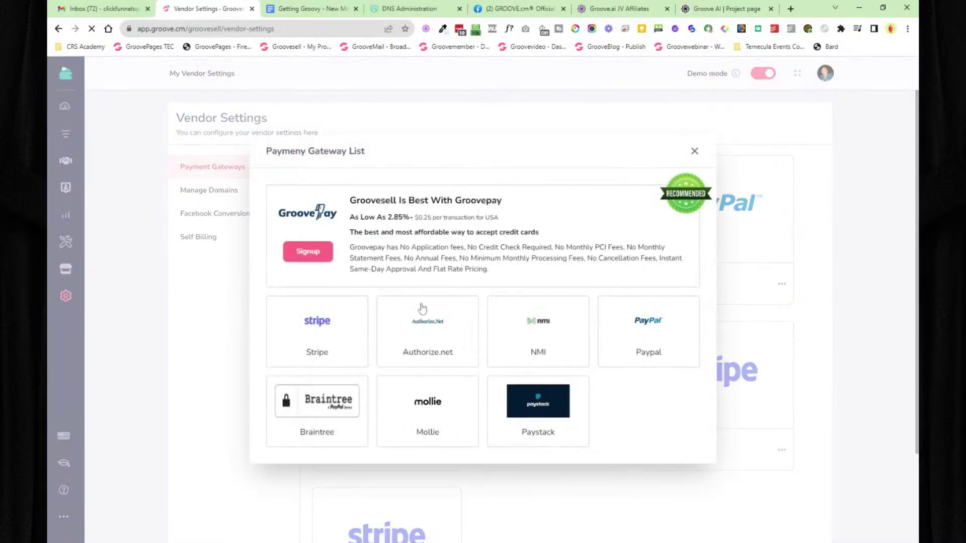
left_click(452, 414)
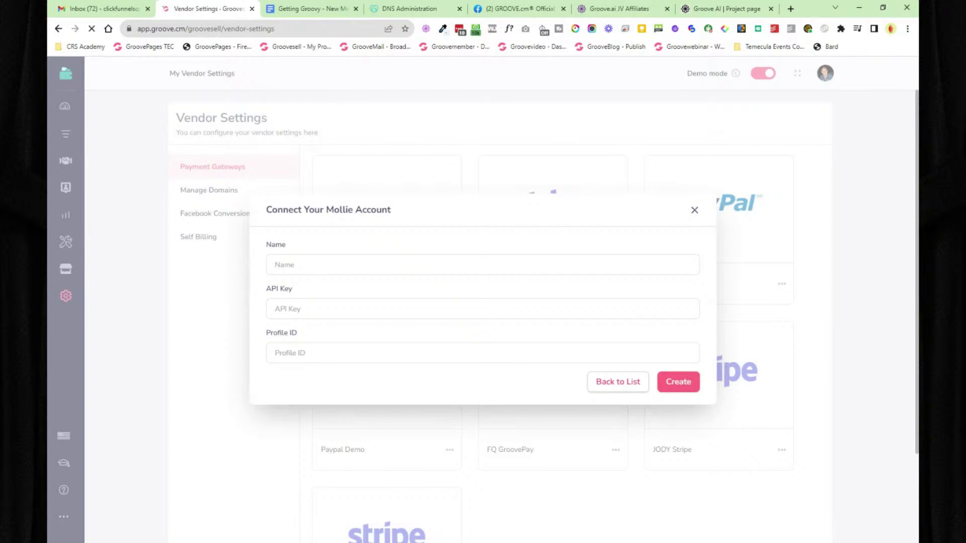
left_click(618, 381)
left_click(289, 402)
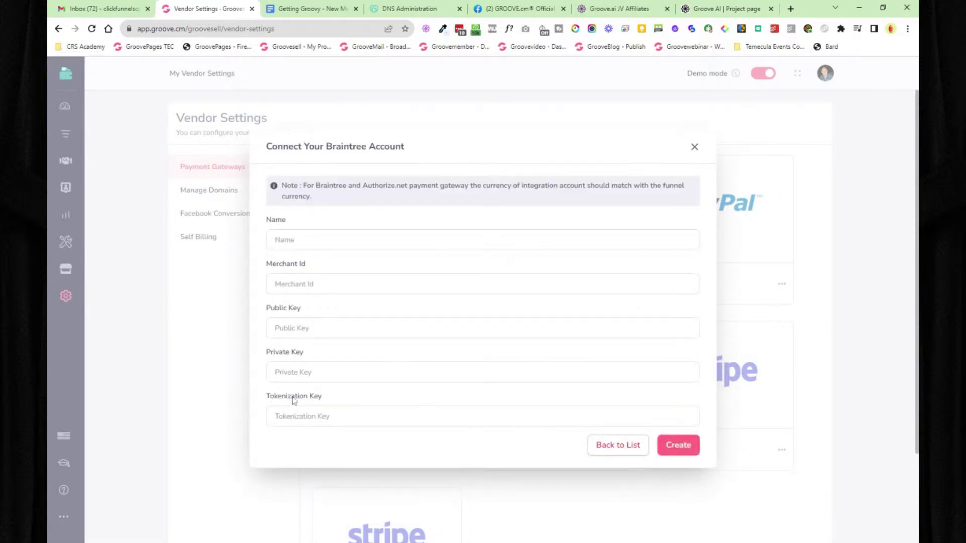
left_click(608, 445)
left_click(315, 326)
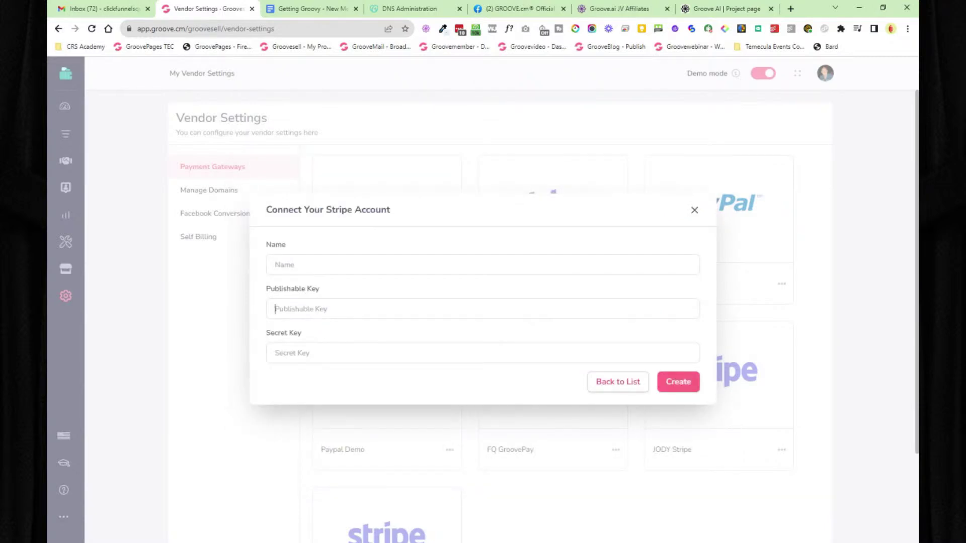
left_click(637, 383)
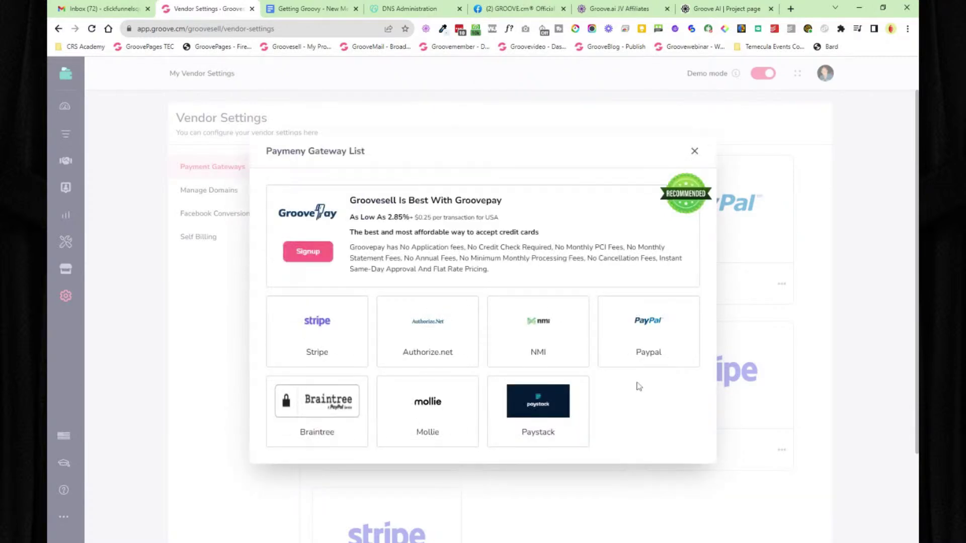
Step: Leave the payment gateway list for the Groove dashboard and check the GrooveKart gateway step in the onboarding document
left_click(694, 152)
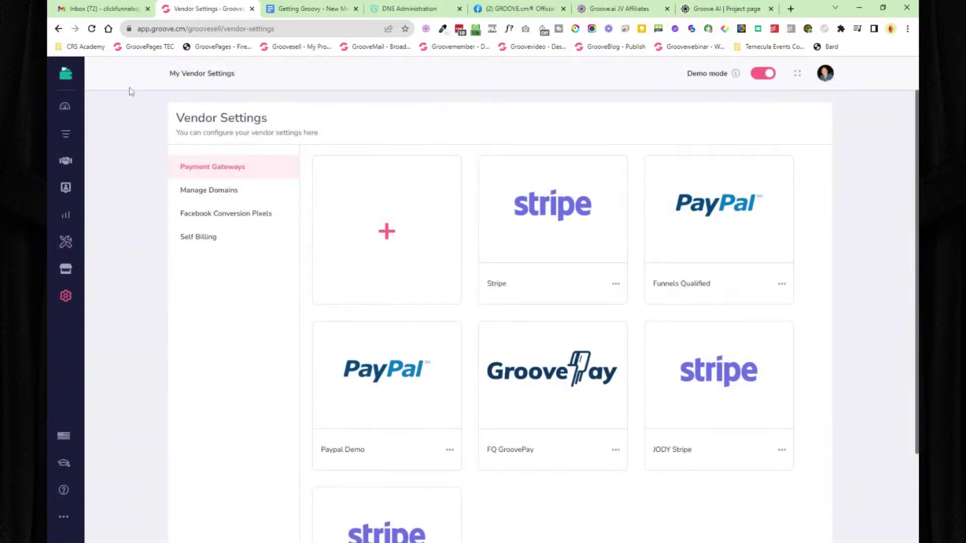
left_click(66, 73)
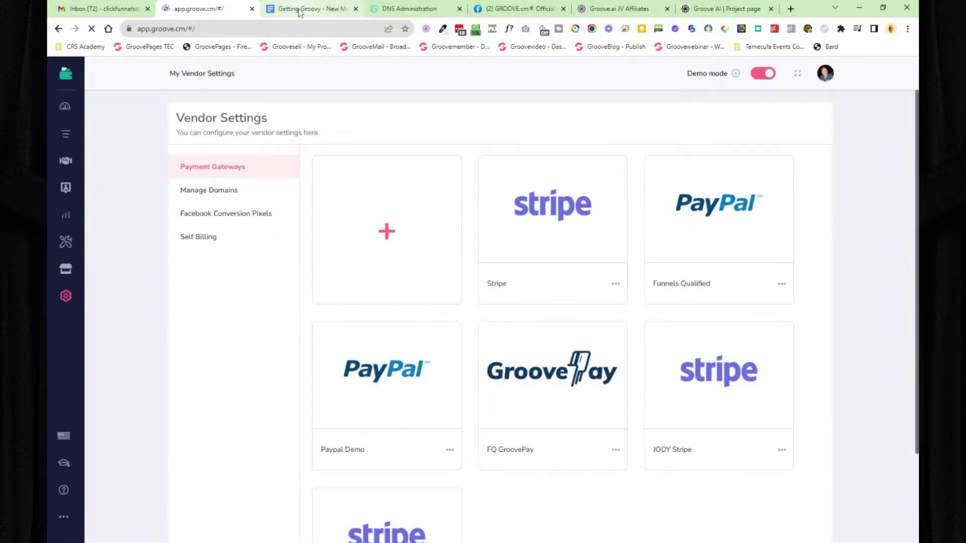
left_click(288, 11)
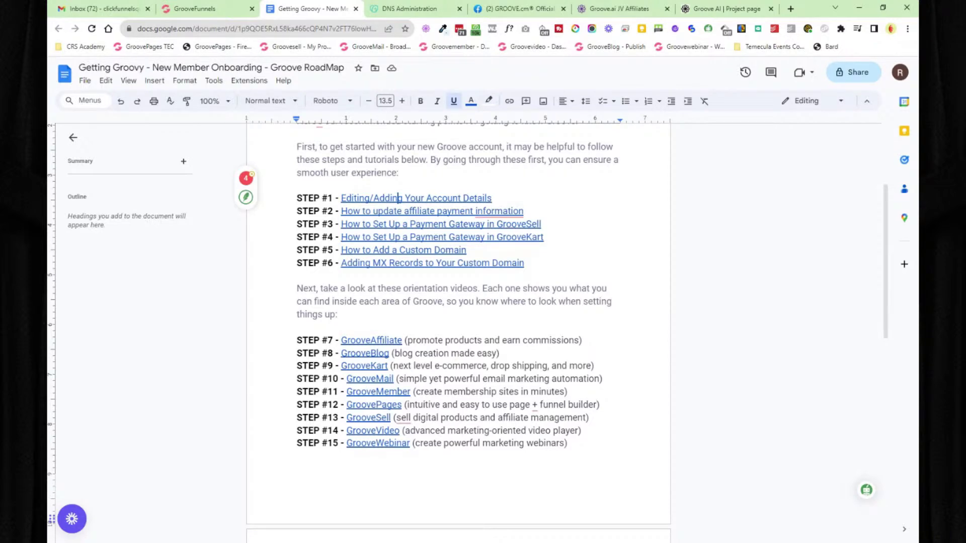
Step: Return to Groove, dismiss the password-saving prompt and open the Temeculaevents store in GrooveKart
left_click(204, 8)
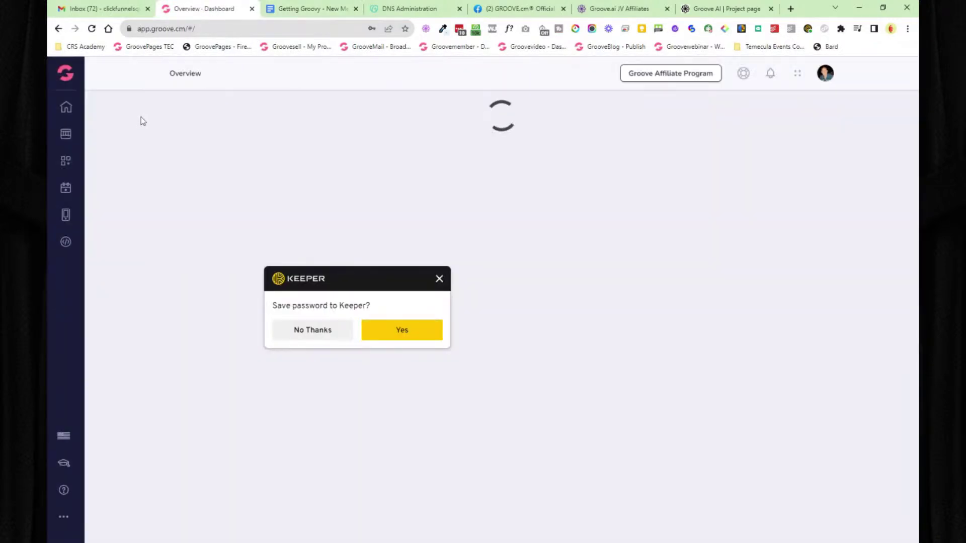
left_click(439, 279)
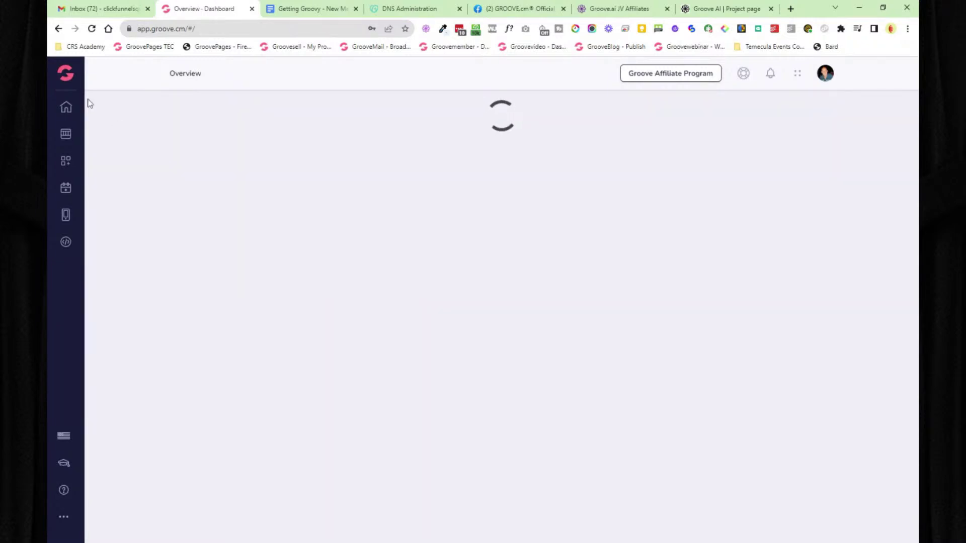
left_click(65, 75)
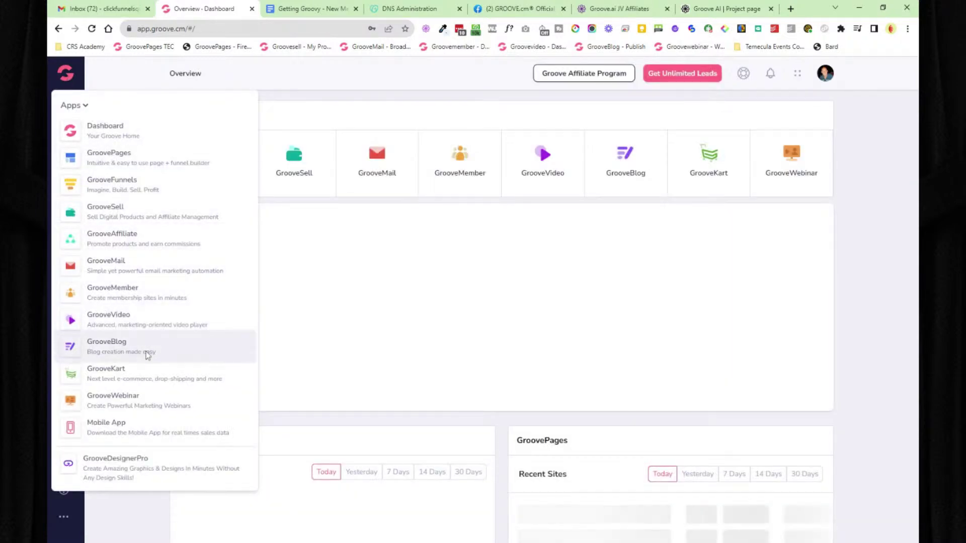
left_click(148, 373)
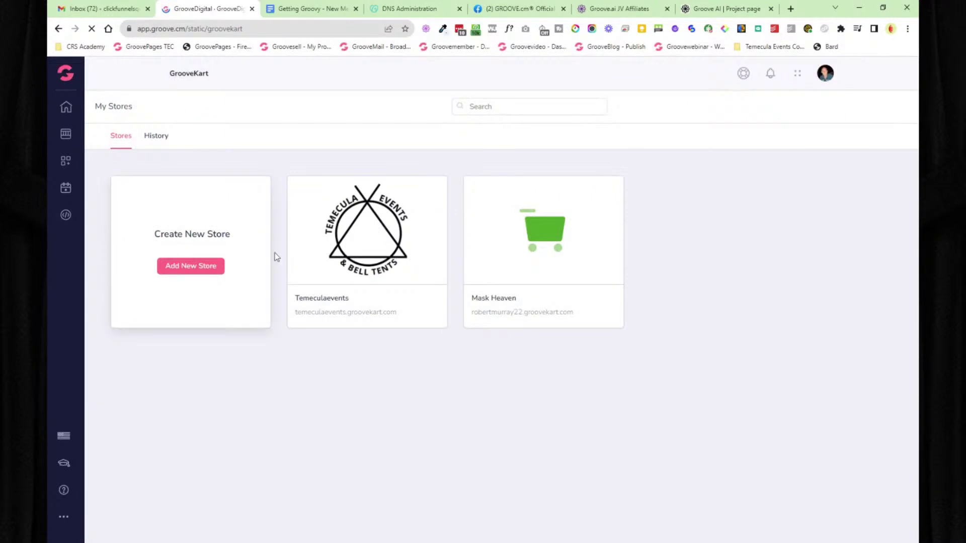
mouse_move(381, 247)
left_click(353, 235)
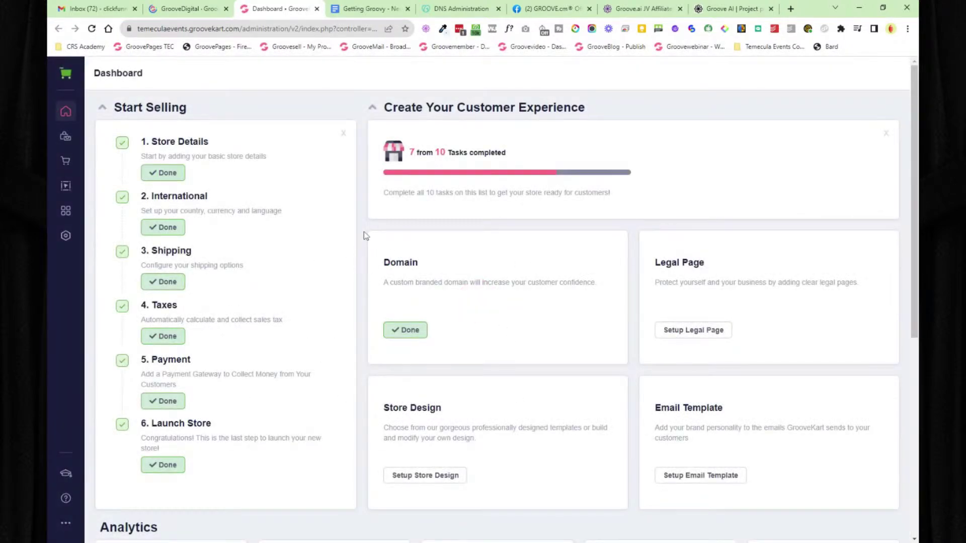
Step: Open the store's payment gateways settings and review the available gateways from GroovePay down to Cash On Delivery
left_click(65, 235)
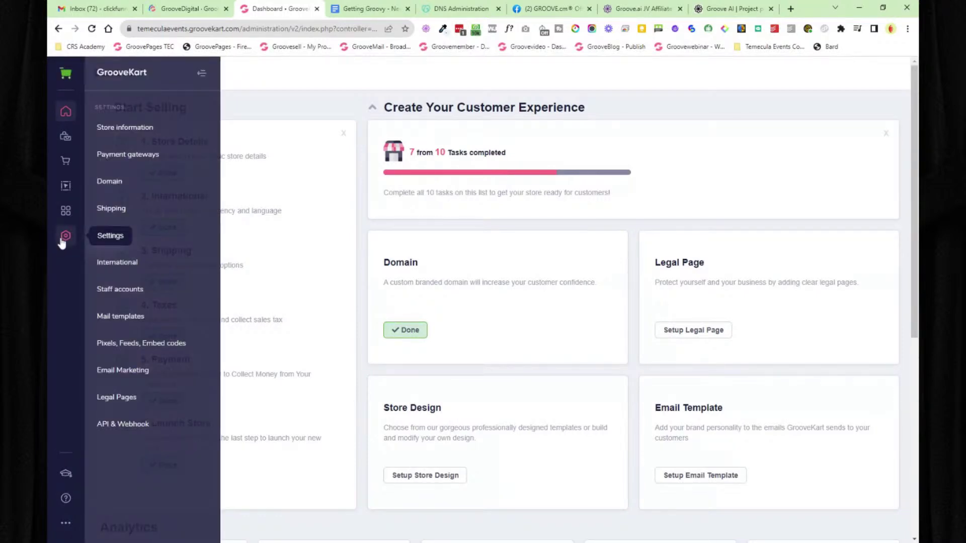
left_click(126, 157)
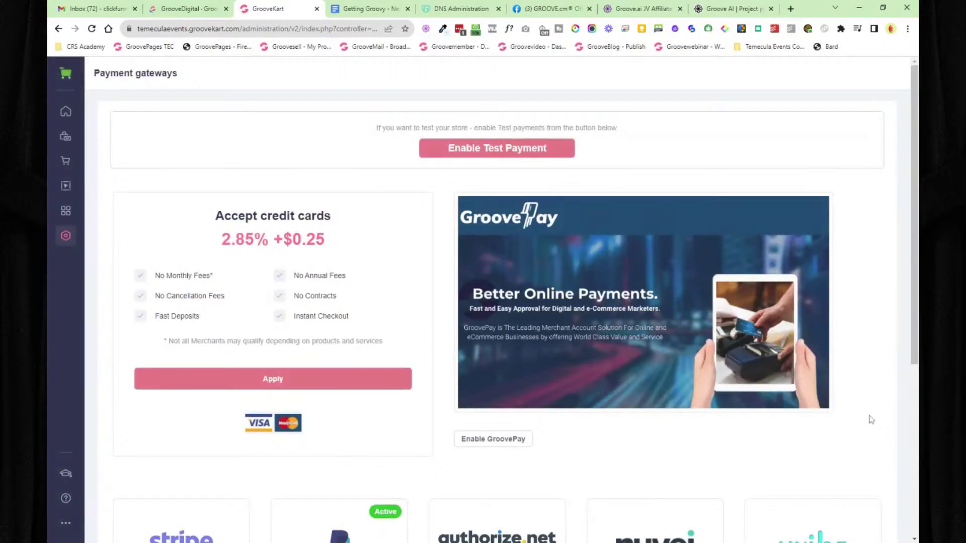
scroll(217, 284, "down", 3)
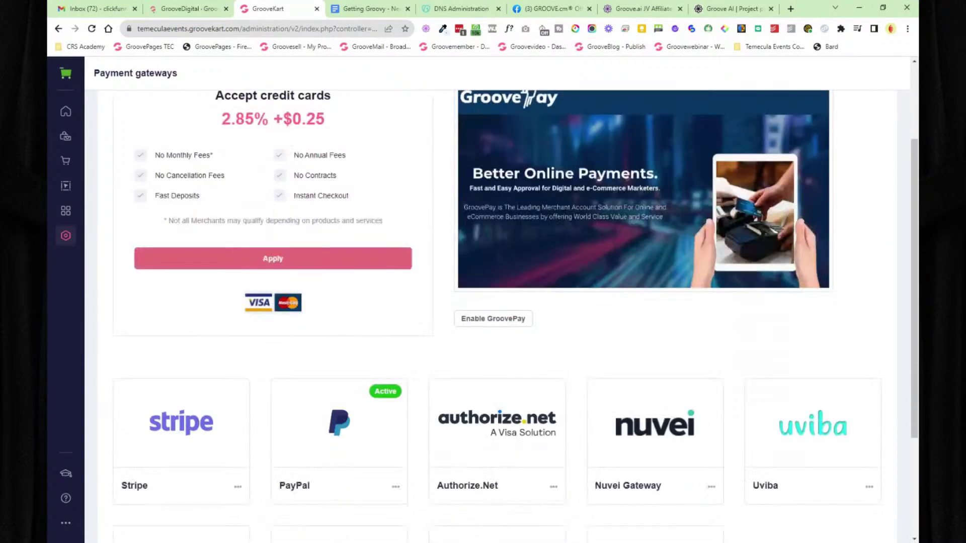
scroll(218, 255, "down", 2)
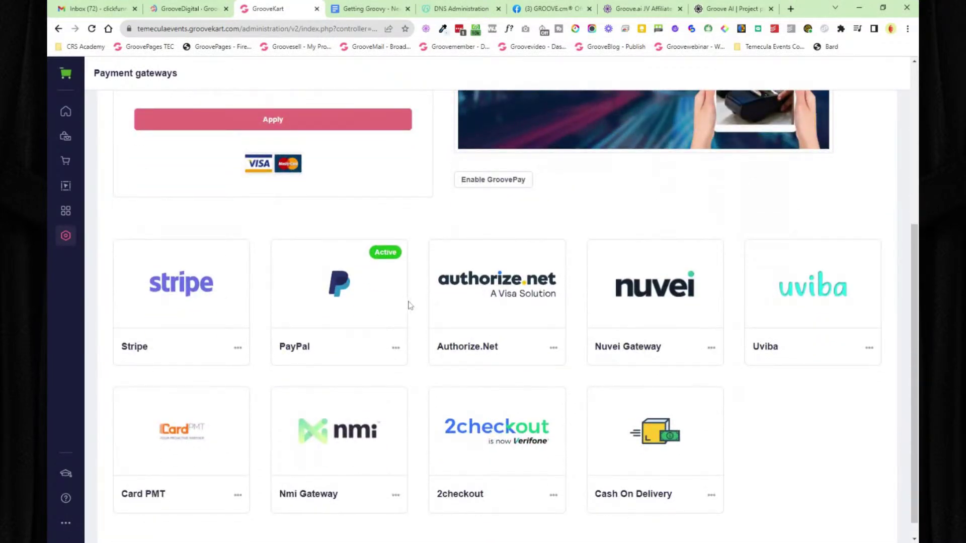
scroll(430, 286, "down", 1)
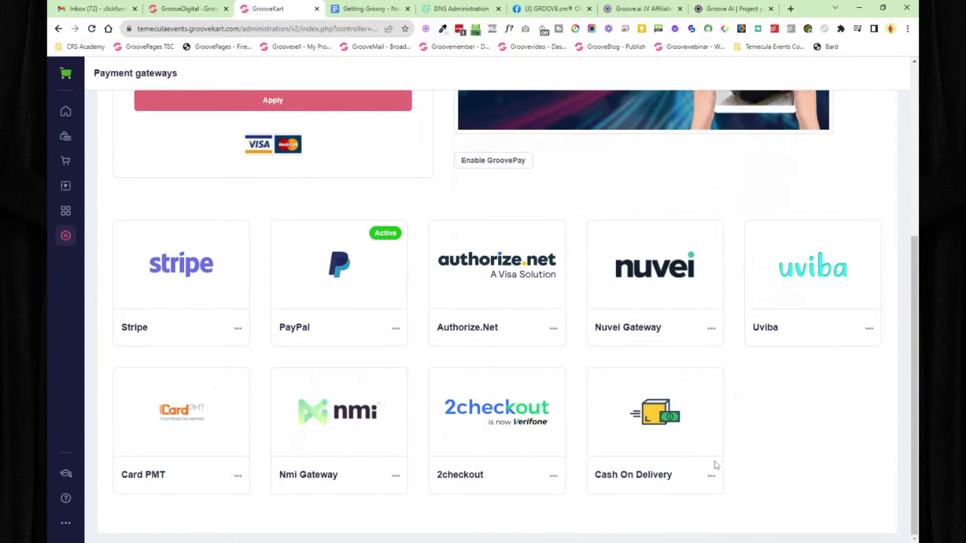
left_click(395, 328)
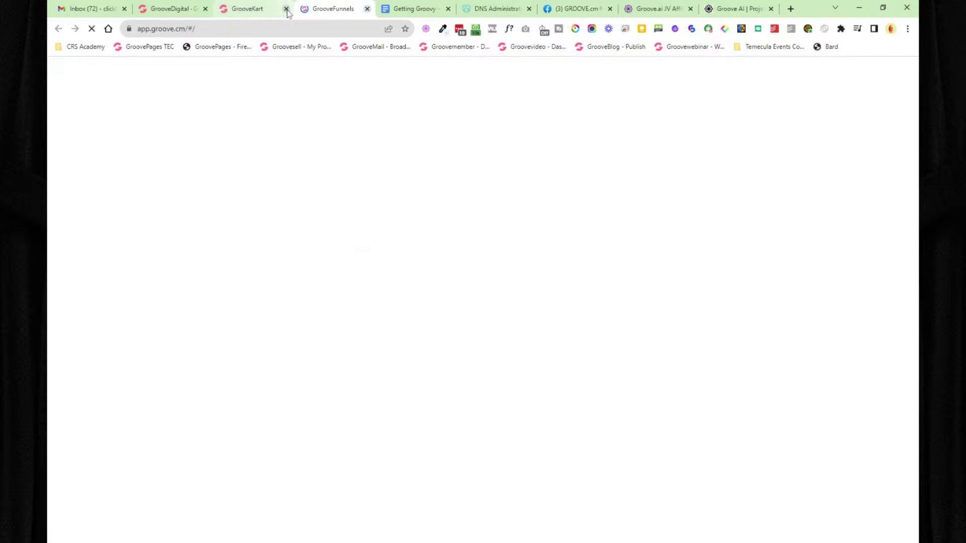
Step: Close the extra GrooveKart store pages and recheck the custom domain step in the onboarding document
key("ctrl+w")
key("ctrl+w")
left_click(175, 11)
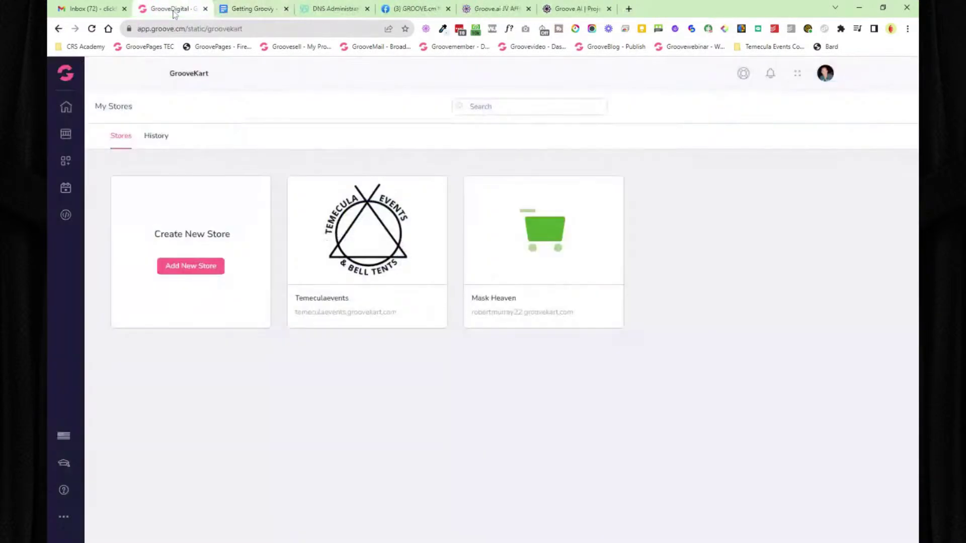
left_click(239, 9)
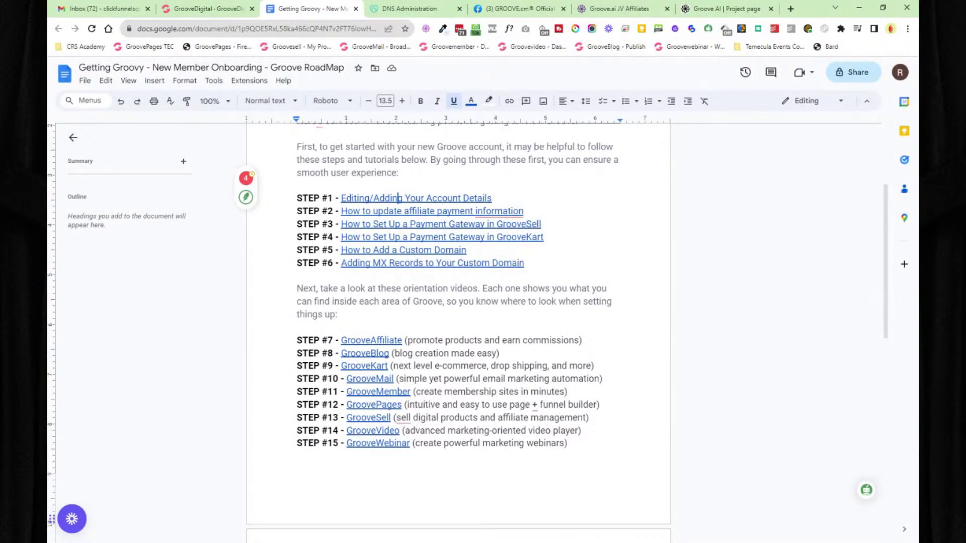
Step: Go back to the Groove dashboard and open the Groove.ai Affiliate Bridge site in the GroovePages builder
left_click(192, 12)
left_click(66, 74)
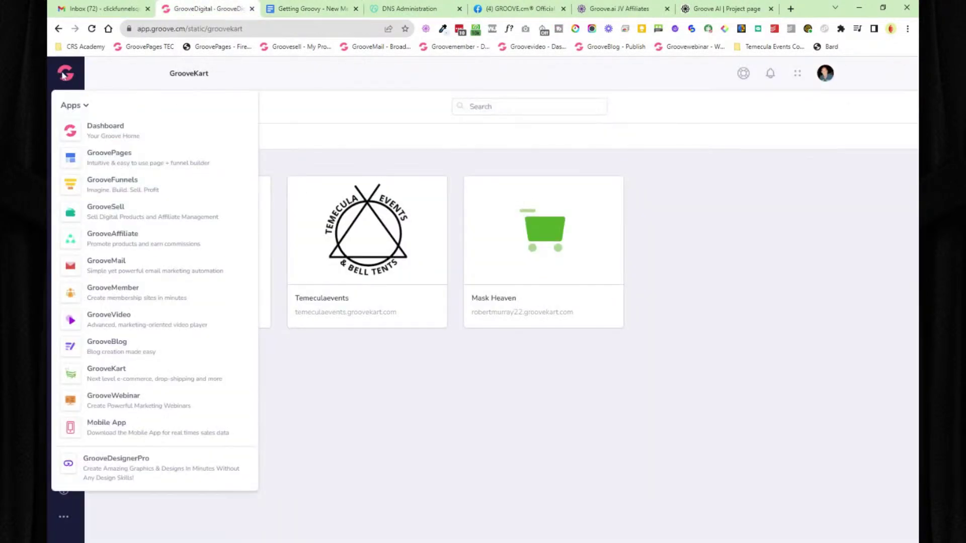
left_click(116, 137)
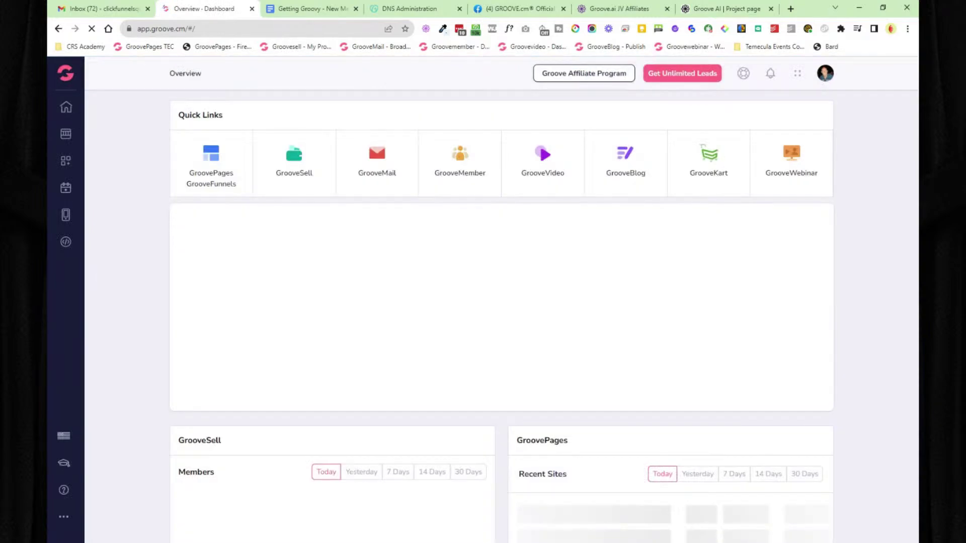
left_click(825, 74)
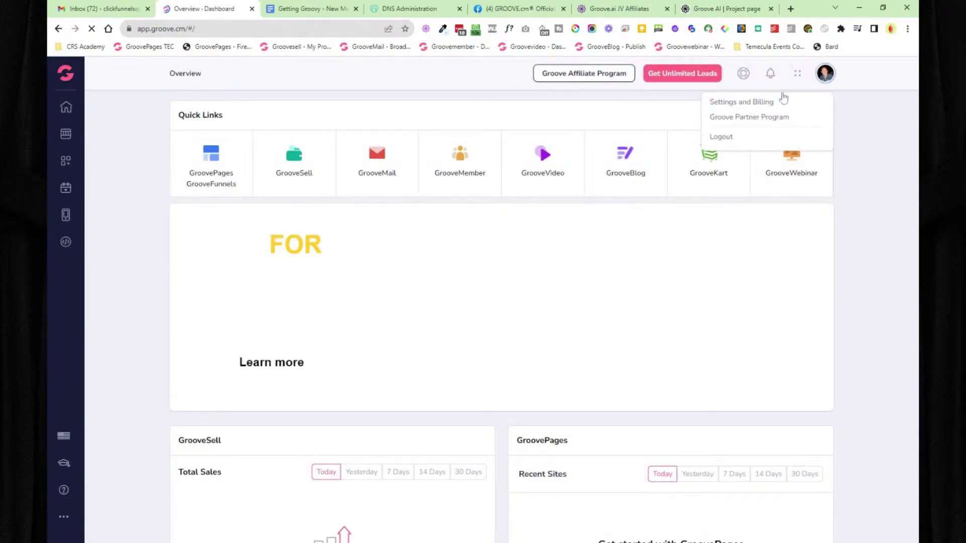
left_click(220, 160)
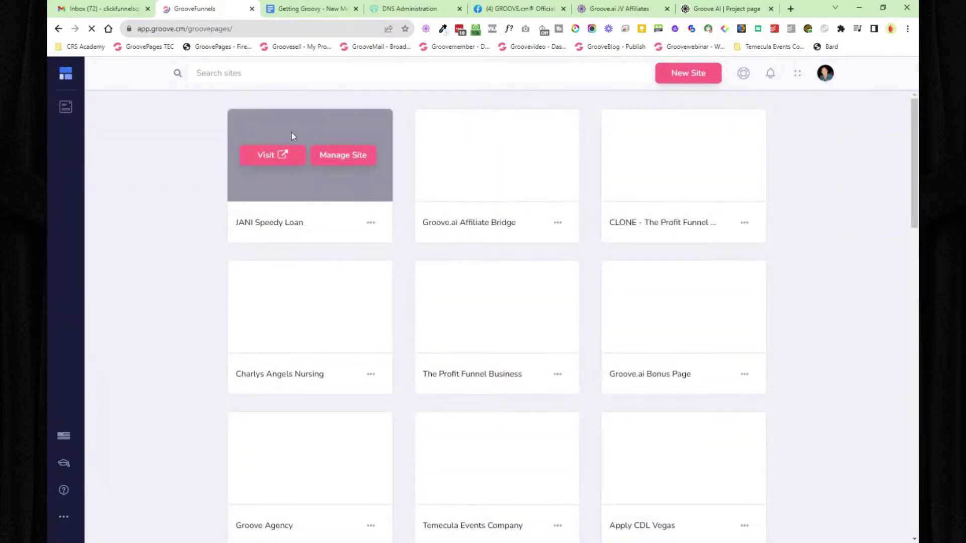
mouse_move(530, 181)
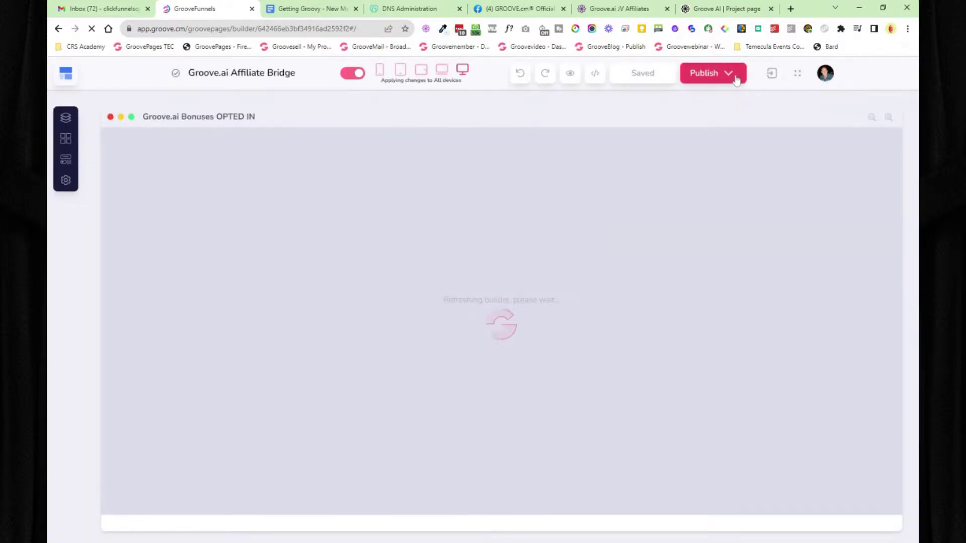
Step: Open domain management from the site's publish settings and show the account's list of custom domains
left_click(734, 79)
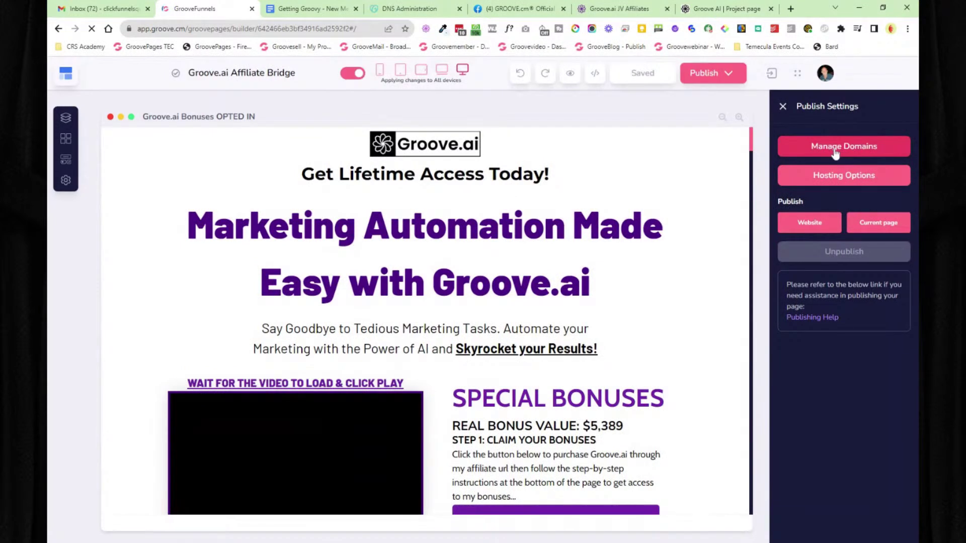
left_click(835, 153)
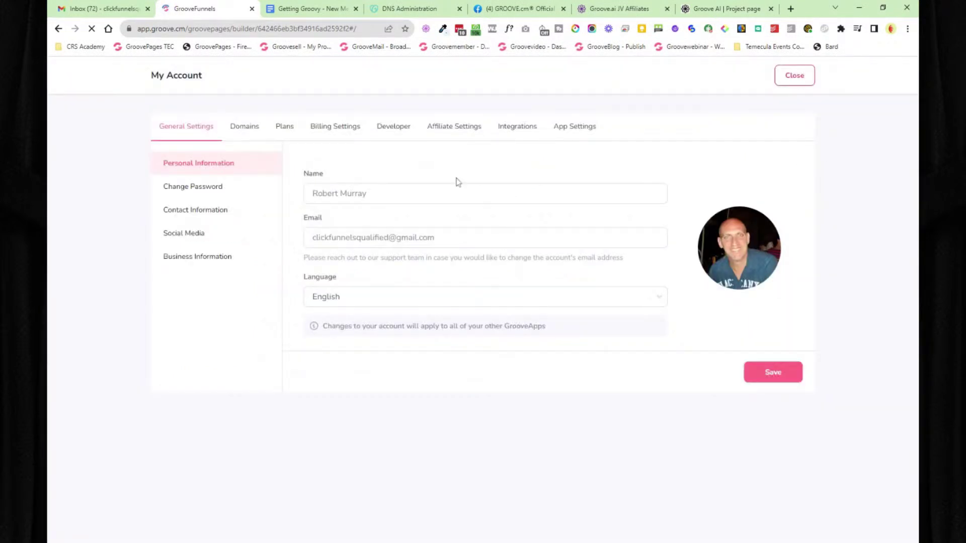
left_click(233, 130)
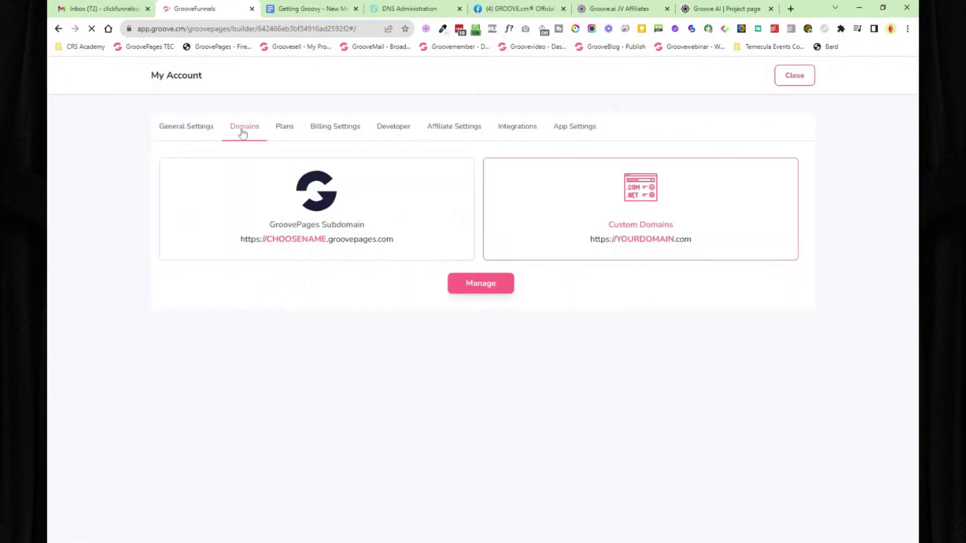
left_click(487, 280)
Step: Switch to the GoDaddy DNS administration page and copy the domain name funnyfunnels.co
left_click(425, 8)
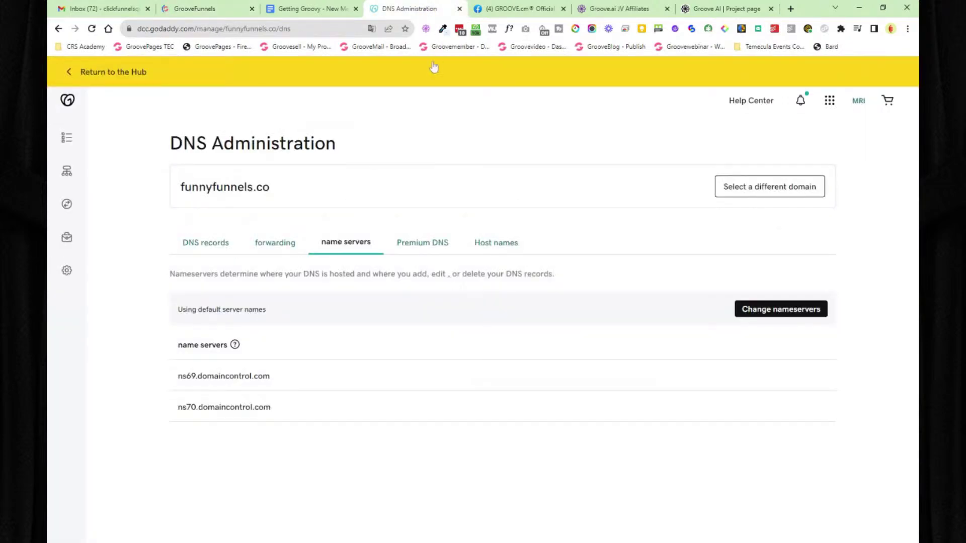
left_click_drag(271, 187, 193, 196)
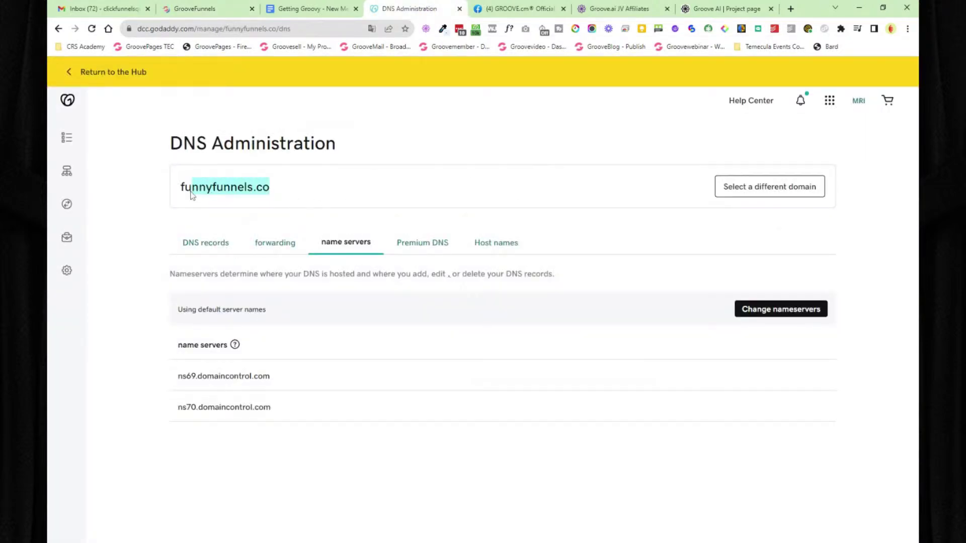
left_click_drag(272, 187, 177, 190)
Step: Add funnyfunnels.co to the Groove account's custom domains with the recommended Full Domain/Subdomain Setup
left_click(212, 10)
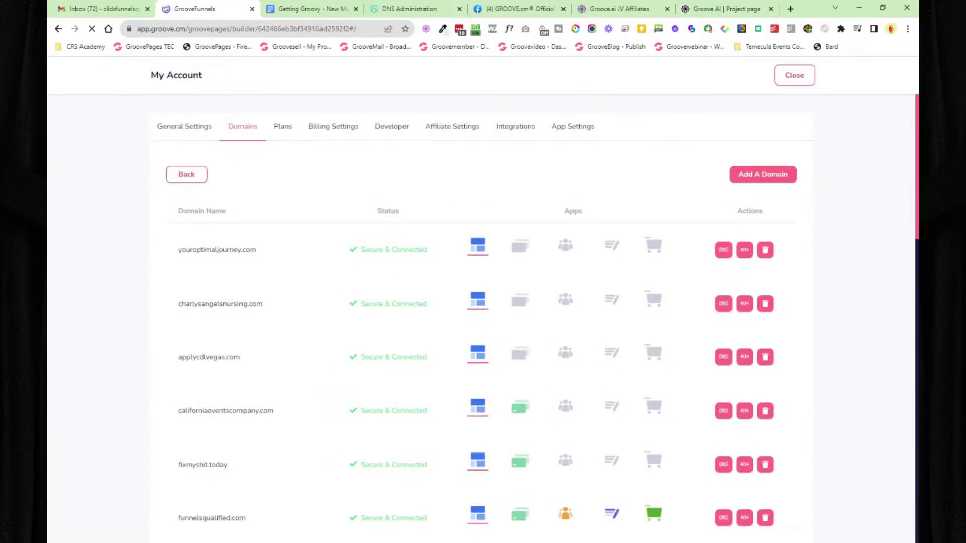
left_click(768, 180)
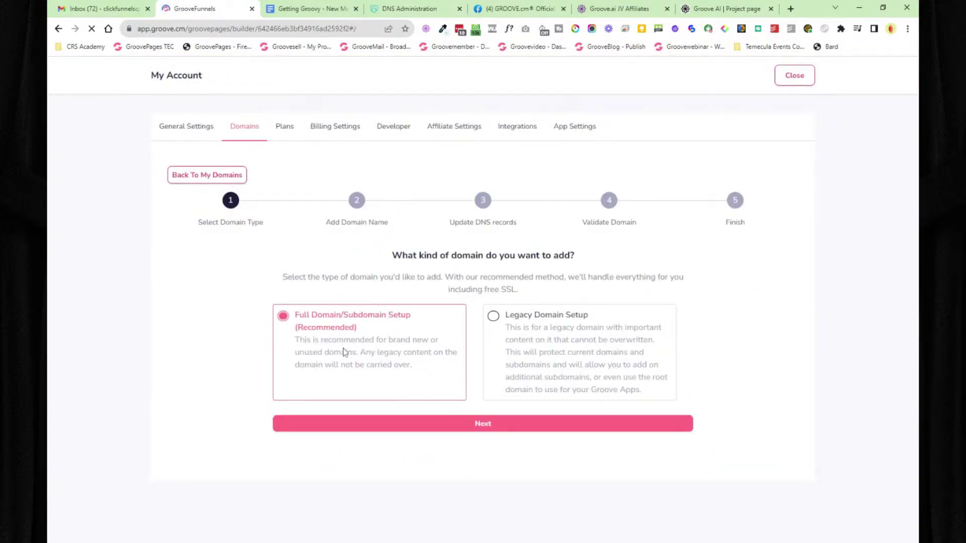
left_click(504, 424)
type("funnyfunnels.co")
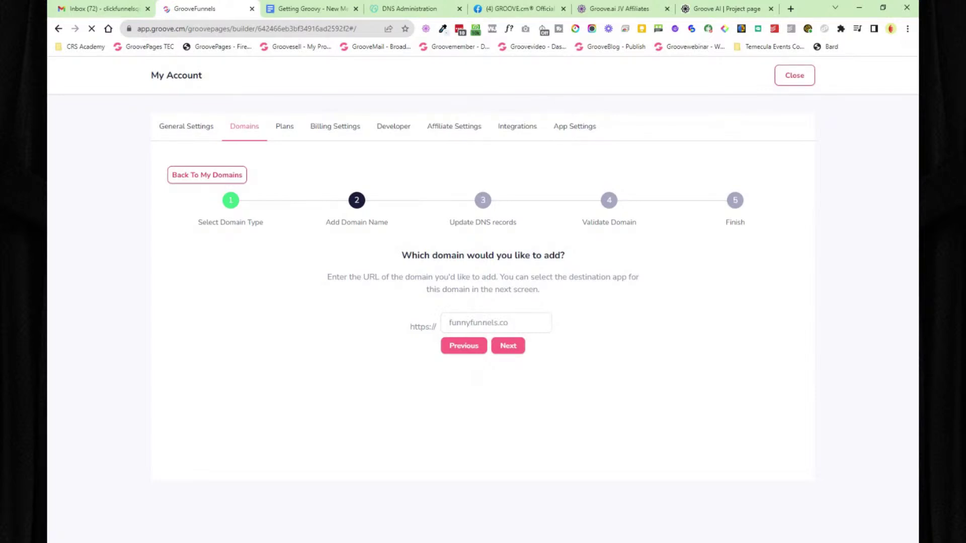
left_click(512, 349)
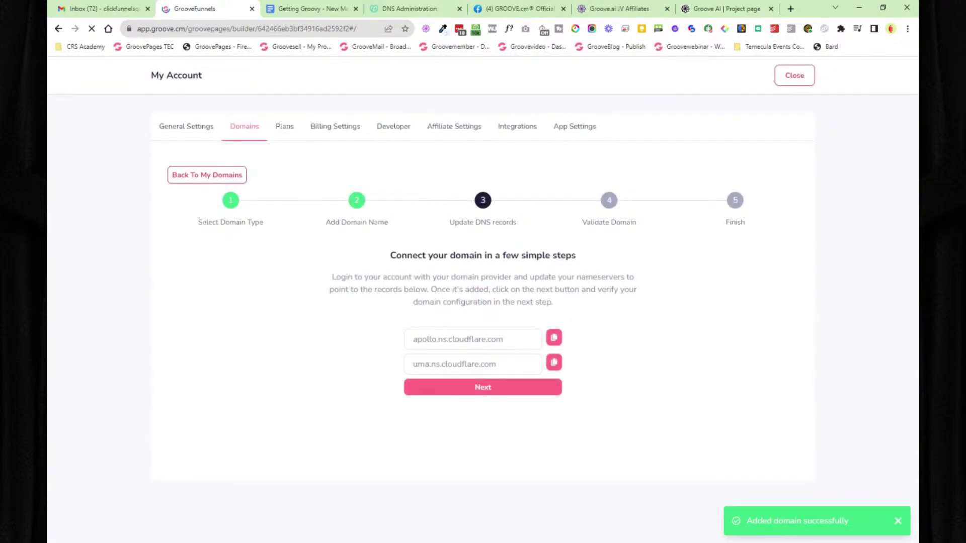
Step: Copy Groove's first nameserver, switch funnyfunnels.co to its own nameservers in GoDaddy and enter apollo.ns.cloudflare.com as name server 1
left_click(554, 337)
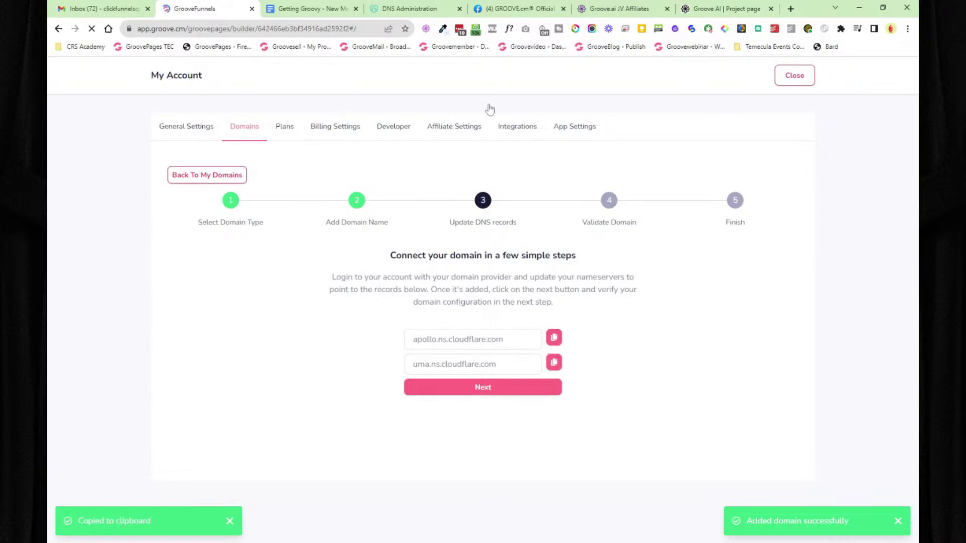
left_click(411, 10)
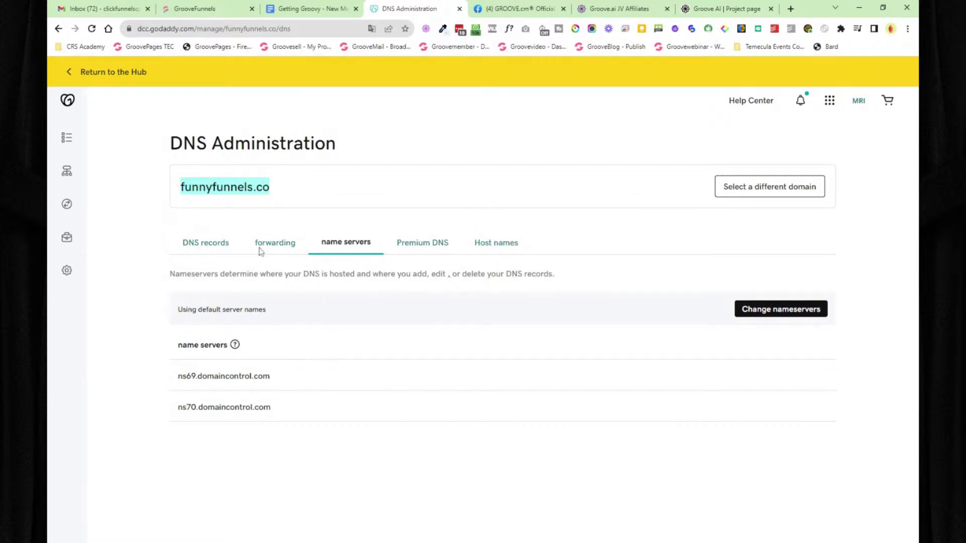
left_click(795, 310)
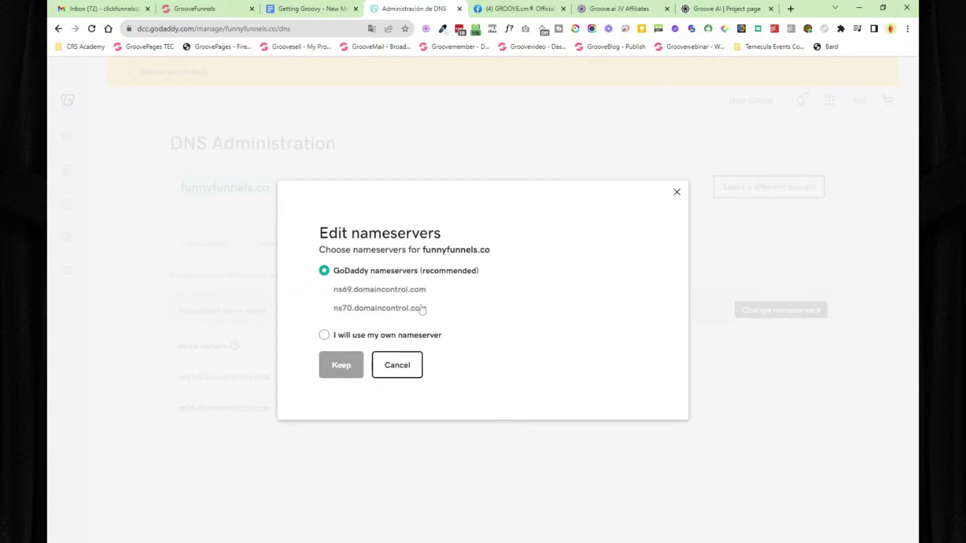
left_click(324, 335)
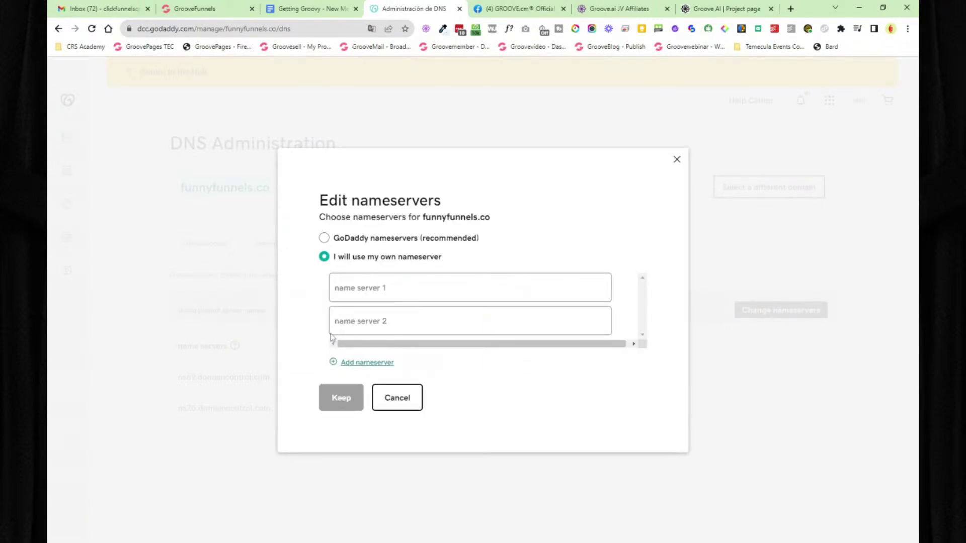
key("ctrl+v")
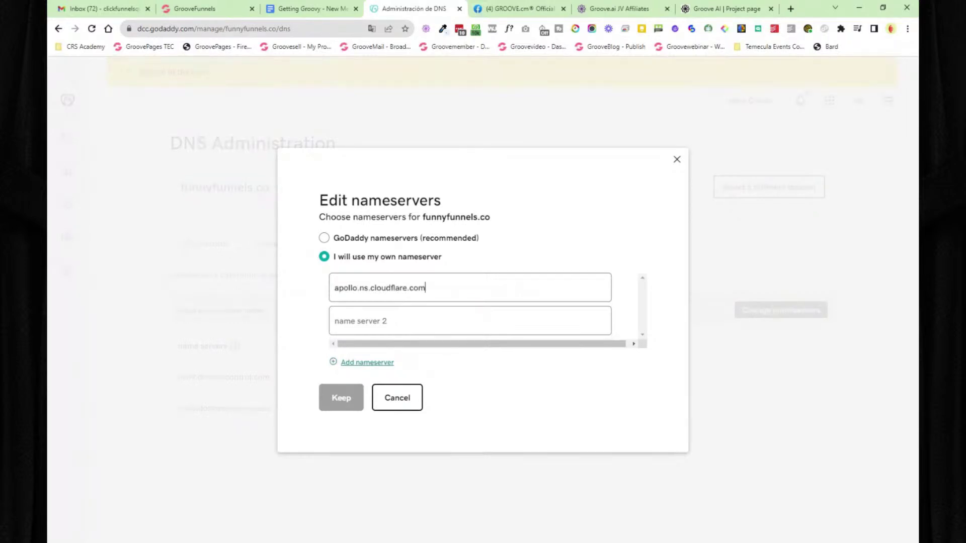
Step: Copy Groove's second nameserver and enter uma.ns.cloudflare.com as name server 2 for funnyfunnels.co in GoDaddy
left_click(212, 11)
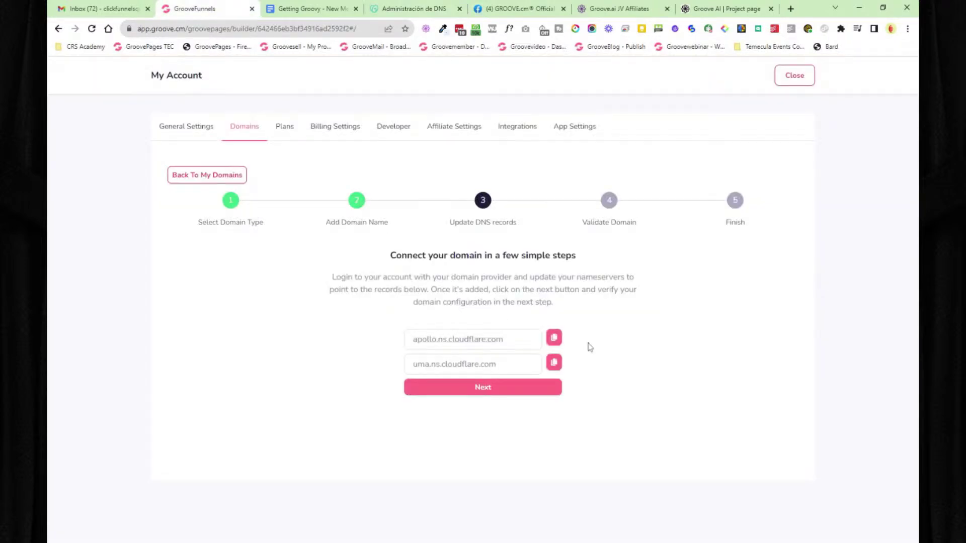
left_click(554, 366)
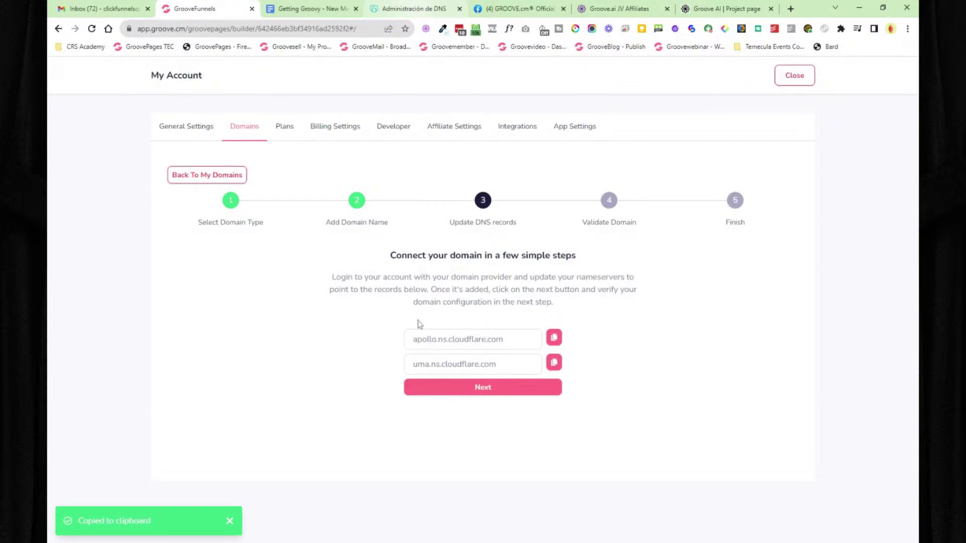
left_click(412, 8)
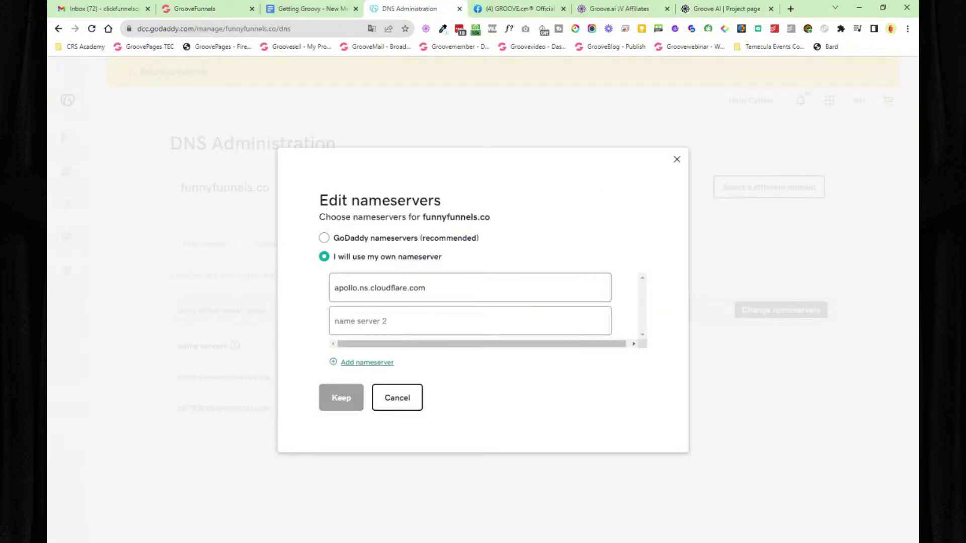
key("ctrl+v")
Step: Save the custom nameservers for funnyfunnels.co and reload the DNS administration page to recheck its name servers
left_click(340, 398)
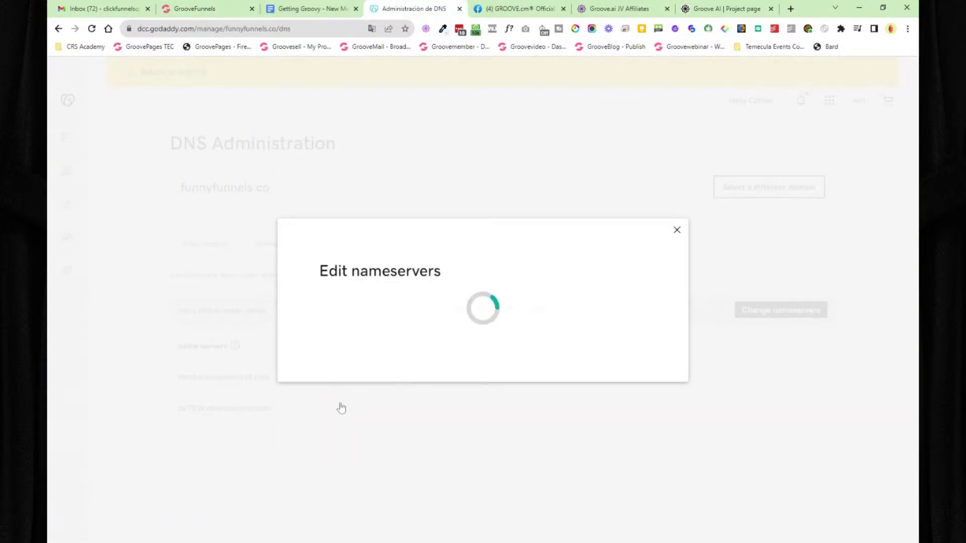
left_click(364, 348)
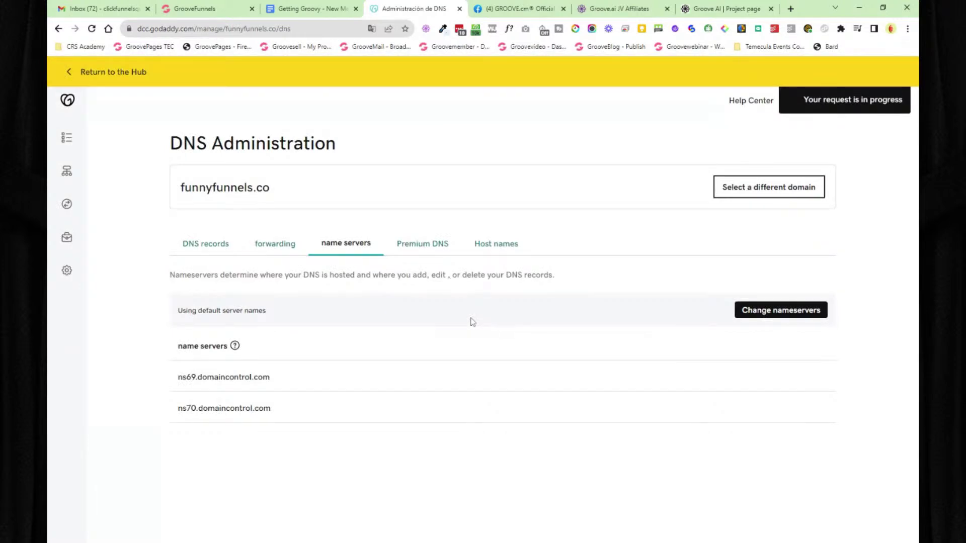
left_click(91, 29)
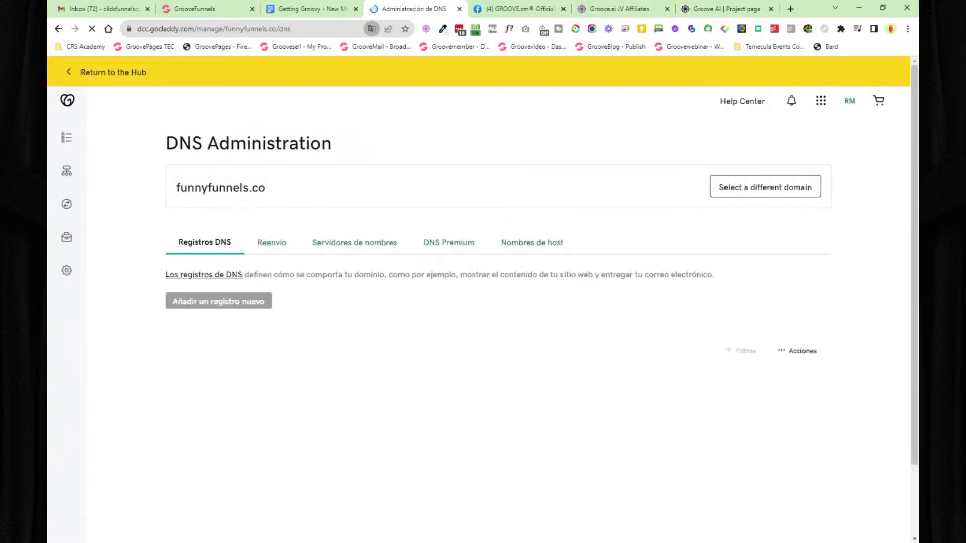
left_click(333, 246)
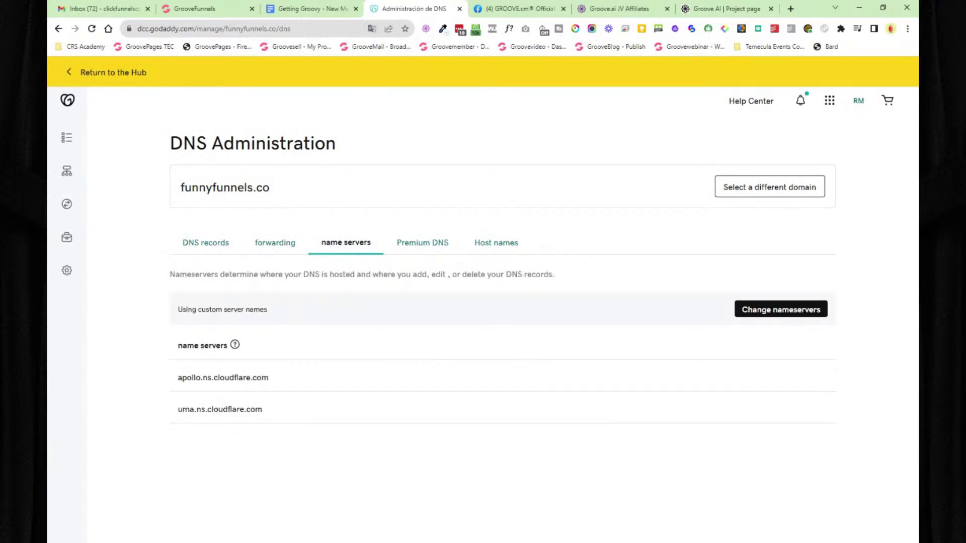
Step: Return to Groove's domain setup, validate the DNS records for funnyfunnels.co and complete the connection process
left_click(229, 10)
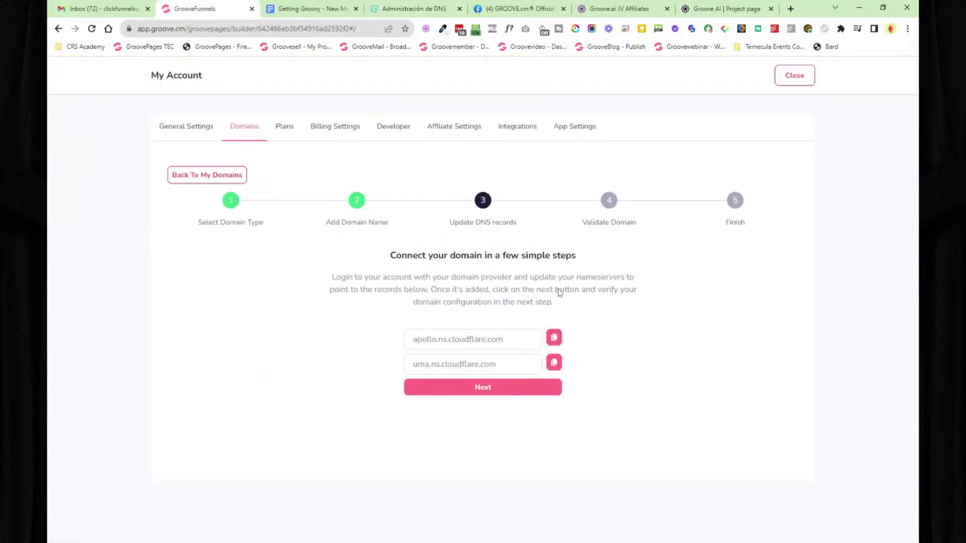
left_click(488, 392)
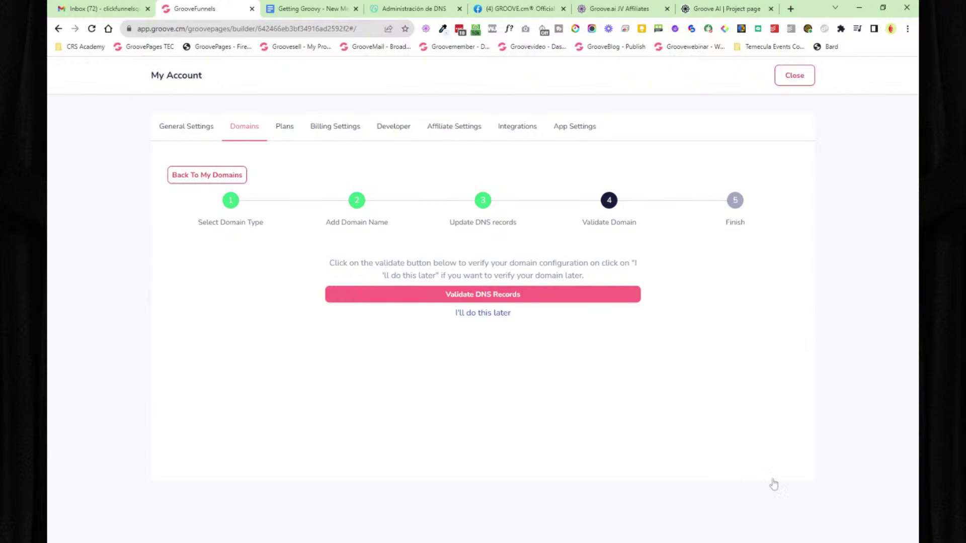
left_click(520, 300)
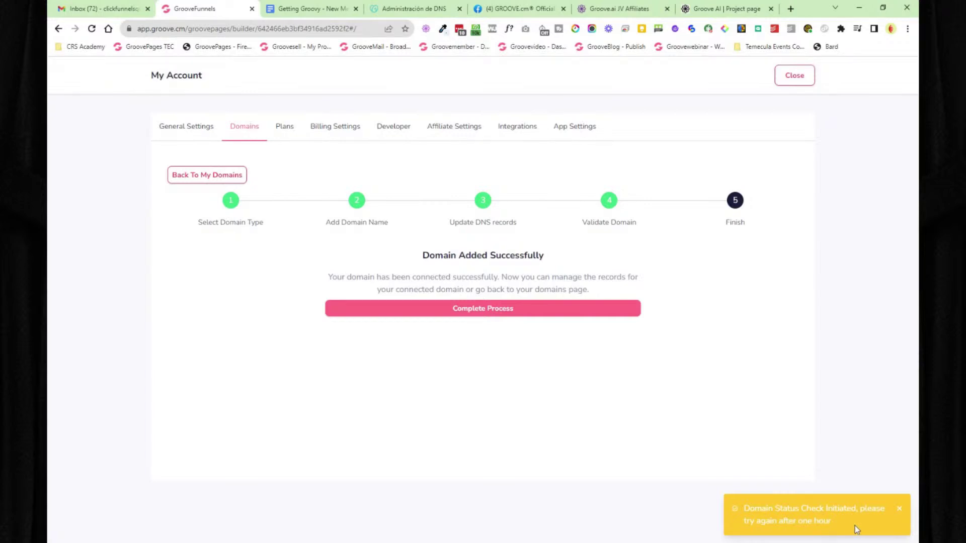
left_click(476, 308)
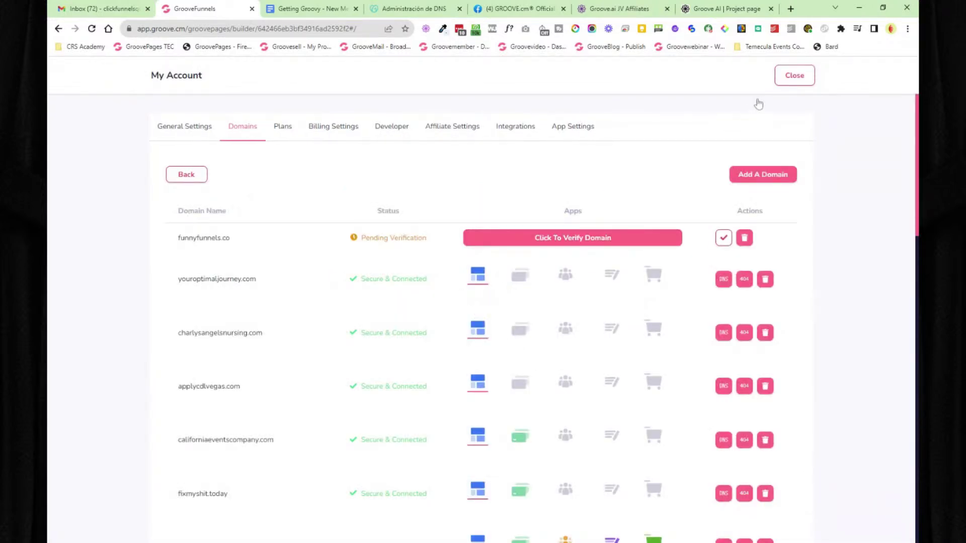
Step: Close the account settings and leave the page builder for the Groove dashboard
left_click(795, 75)
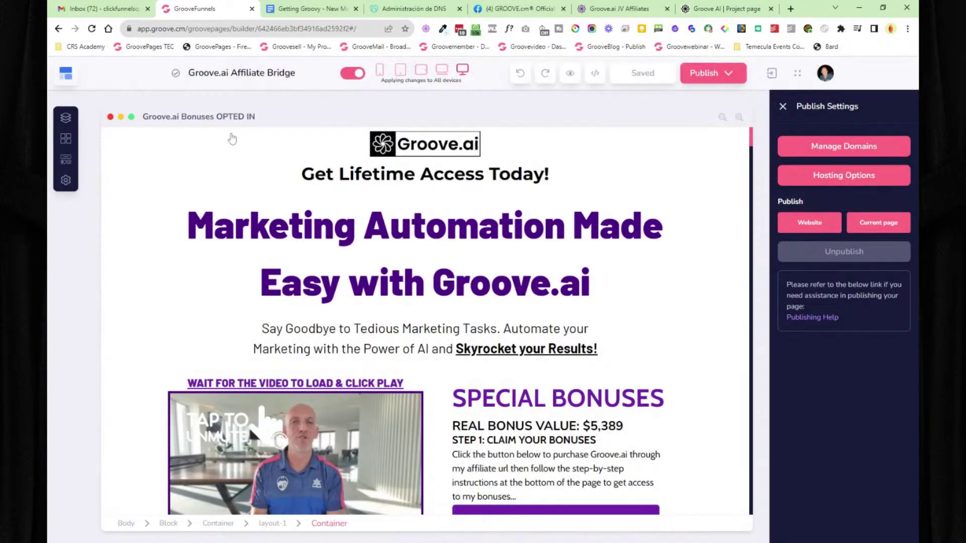
left_click(65, 74)
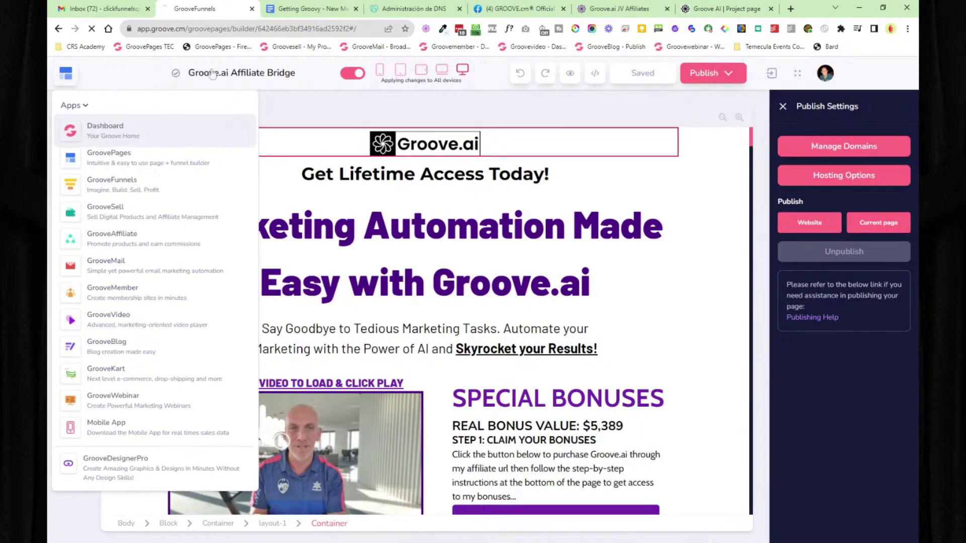
Step: Switch to the onboarding document and review the custom domain steps #5 and #6 and the GrooveAffiliate step #7
left_click(317, 10)
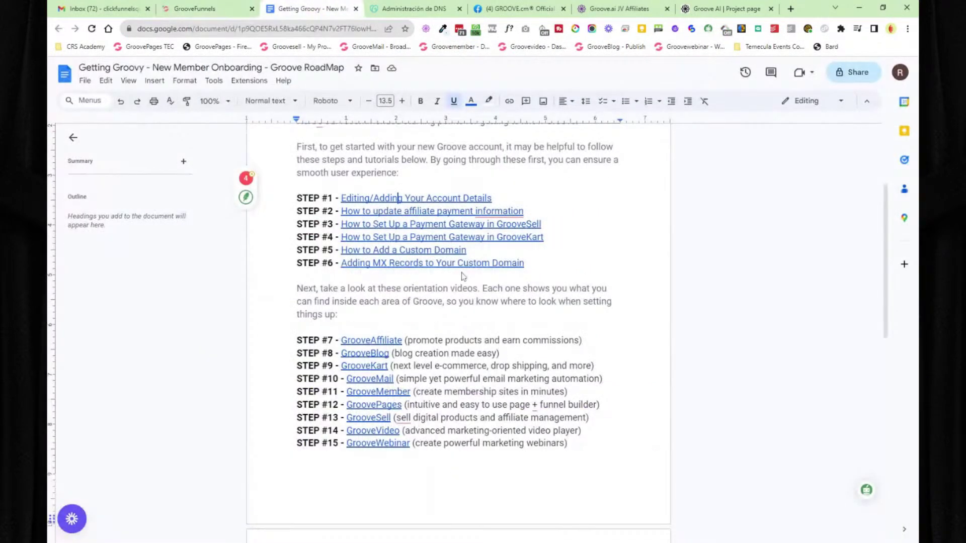
left_click_drag(297, 250, 527, 263)
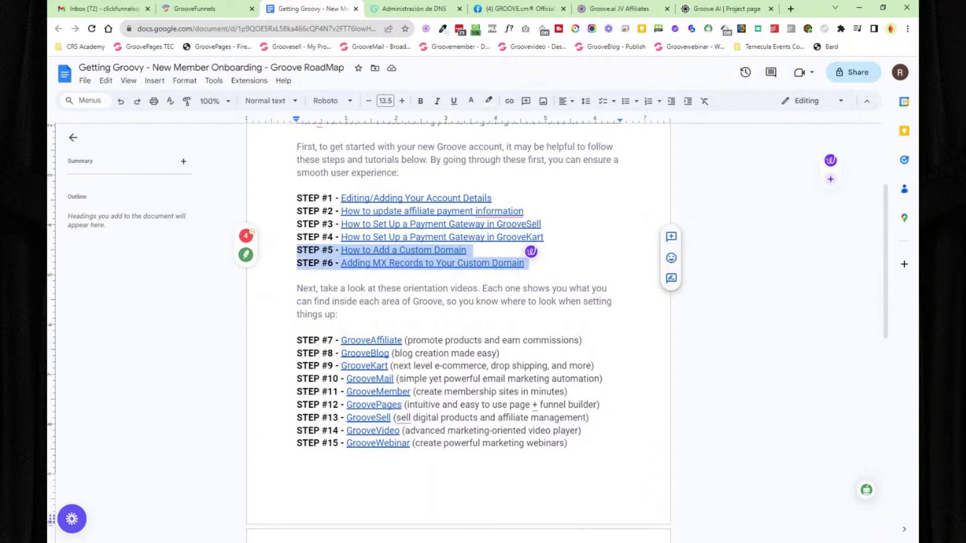
left_click(313, 263)
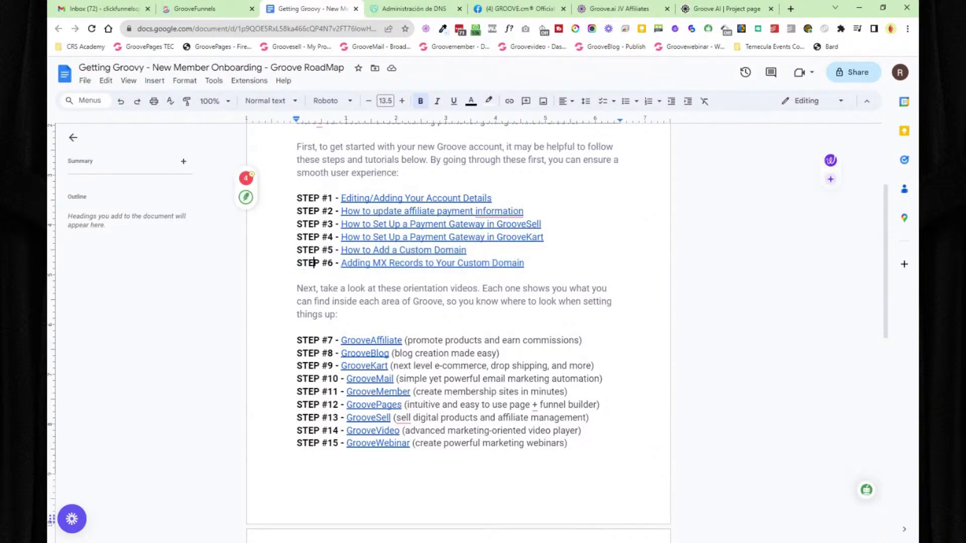
scroll(458, 301, "down", 1)
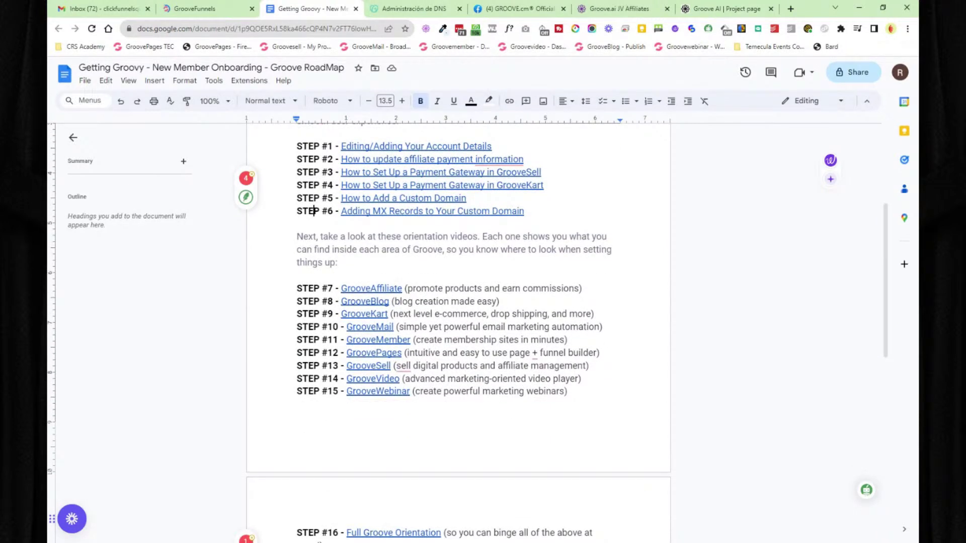
left_click_drag(296, 288, 402, 289)
left_click(444, 301)
Step: Return to the Groove dashboard and open the GrooveAffiliate app
left_click(196, 9)
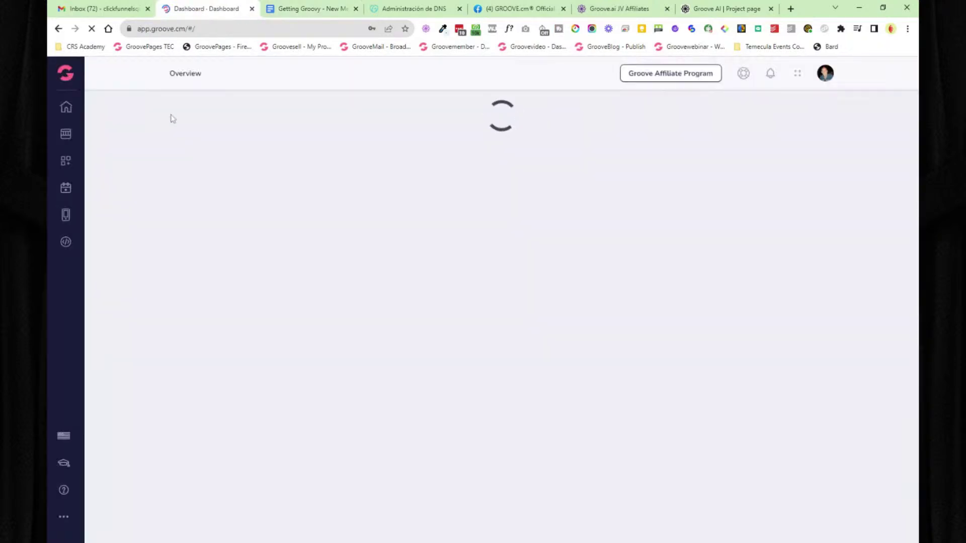
mouse_move(67, 72)
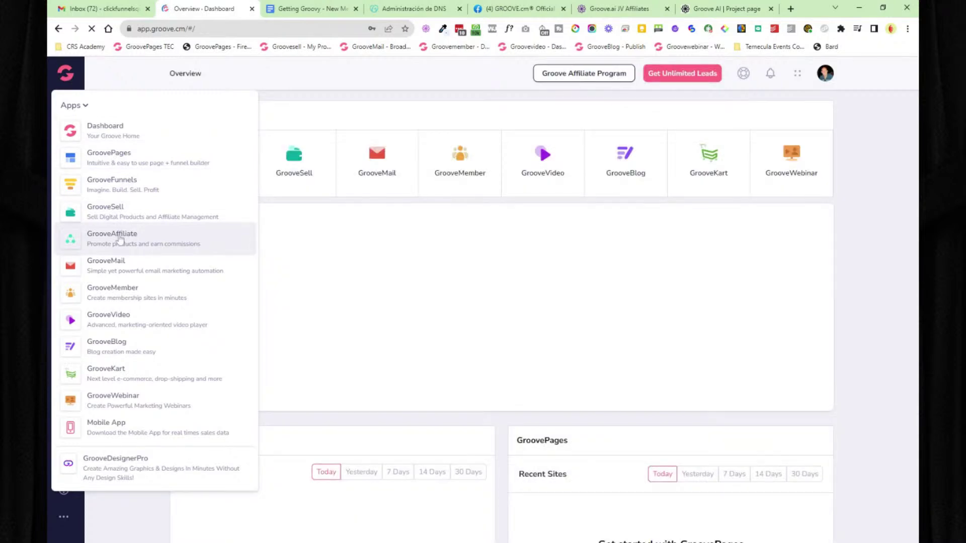
left_click(120, 240)
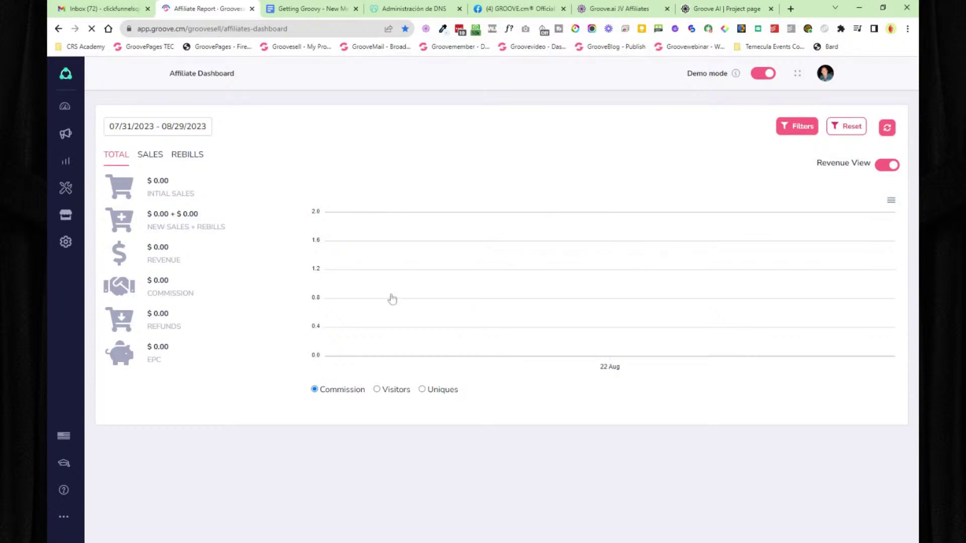
Step: Examine the affiliate dashboard's date range presets and its advanced Funnels filter without changing either
left_click(182, 127)
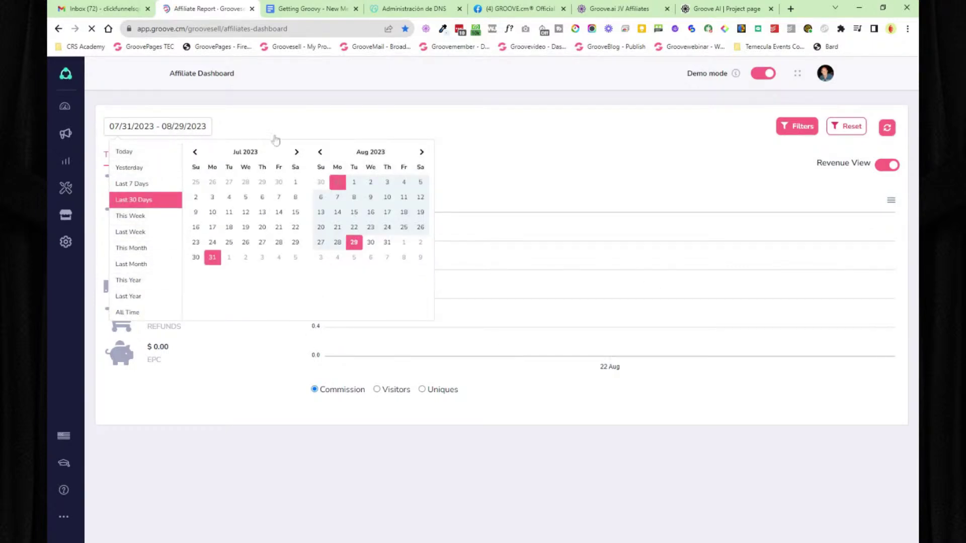
left_click(478, 155)
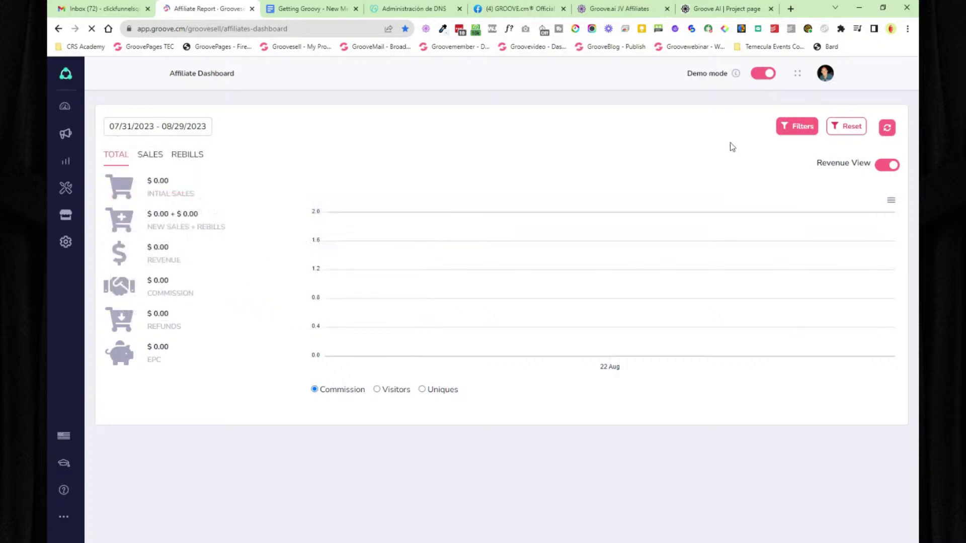
left_click(796, 128)
left_click(783, 183)
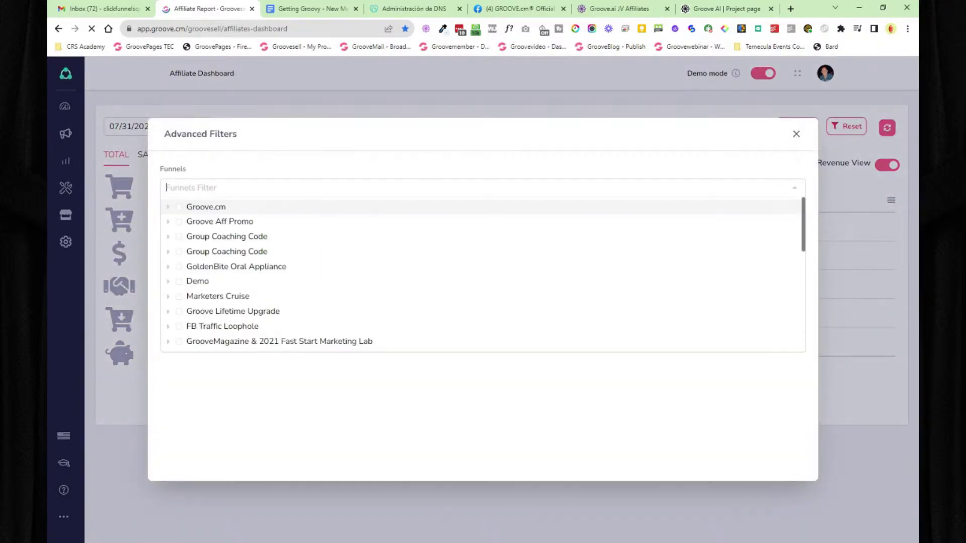
left_click(796, 134)
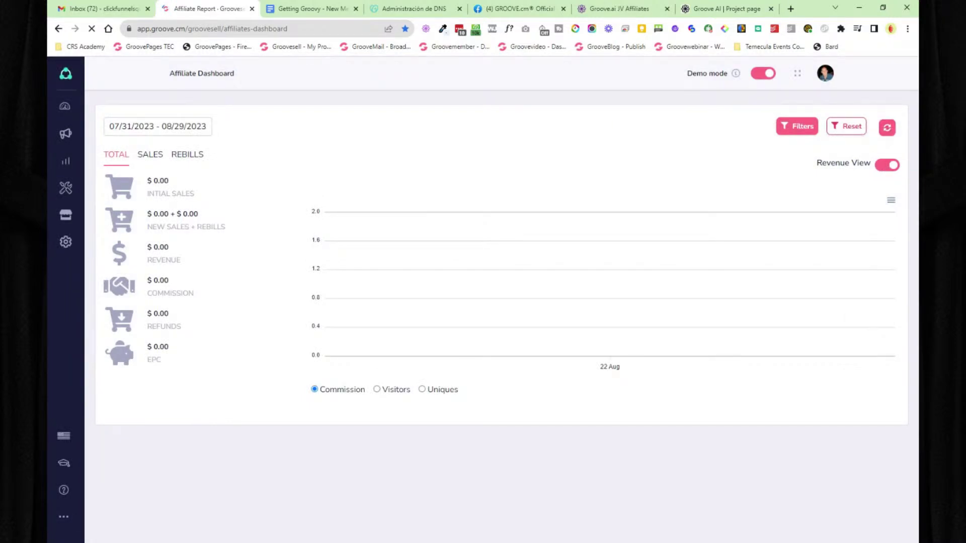
Step: Turn Revenue View off, look through the Sales, Rebills and Total figures, and turn Revenue View back on
left_click(881, 169)
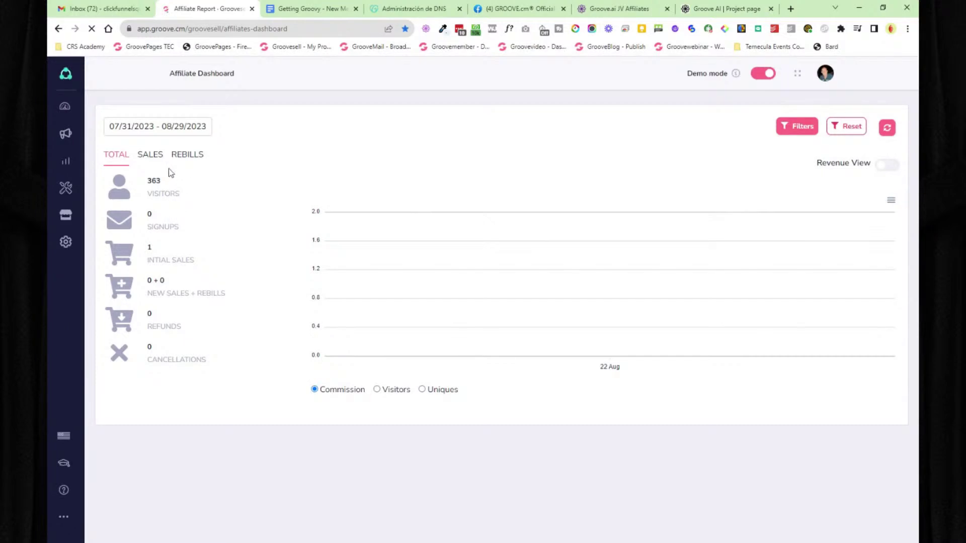
left_click(151, 155)
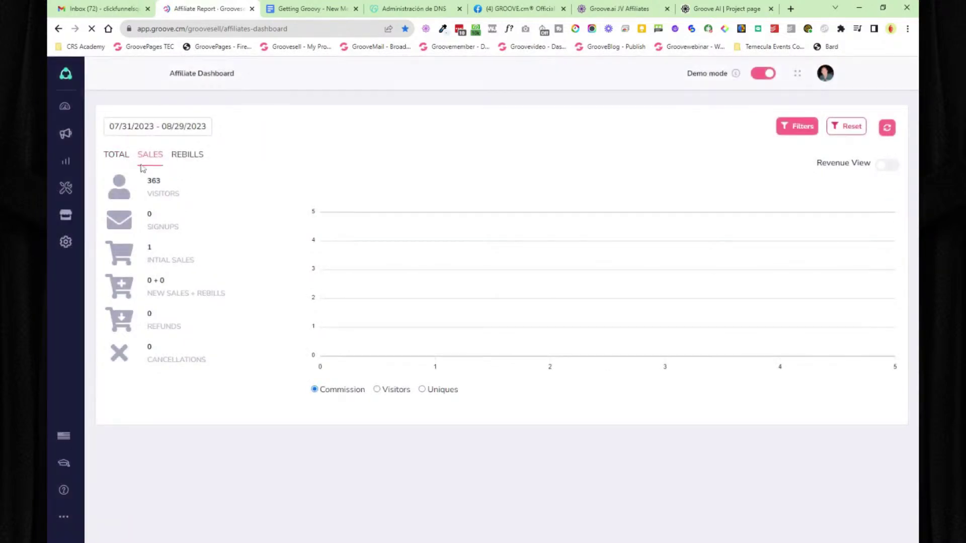
left_click(190, 161)
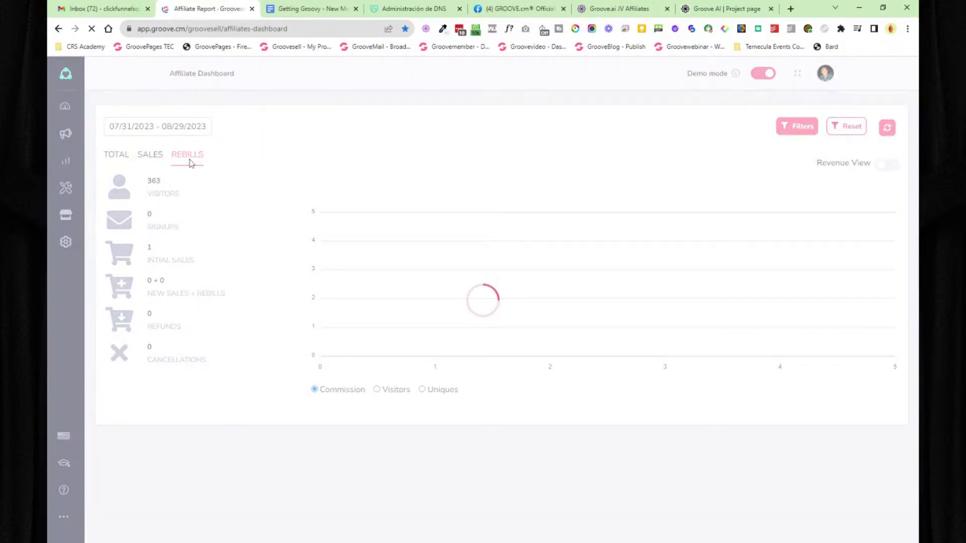
left_click(116, 159)
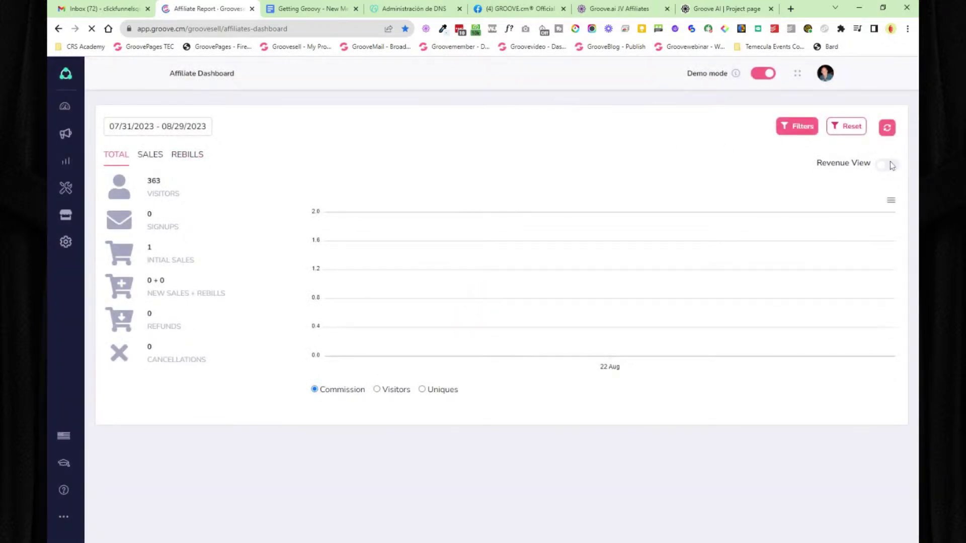
left_click(887, 165)
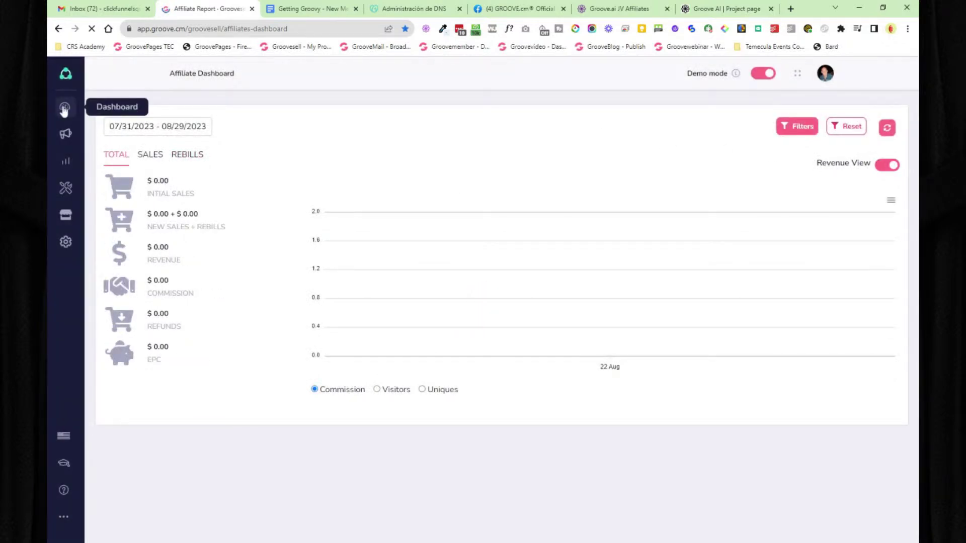
Step: Open the affiliate Promotions And Links page and collapse the GrooveSell side menu
left_click(65, 139)
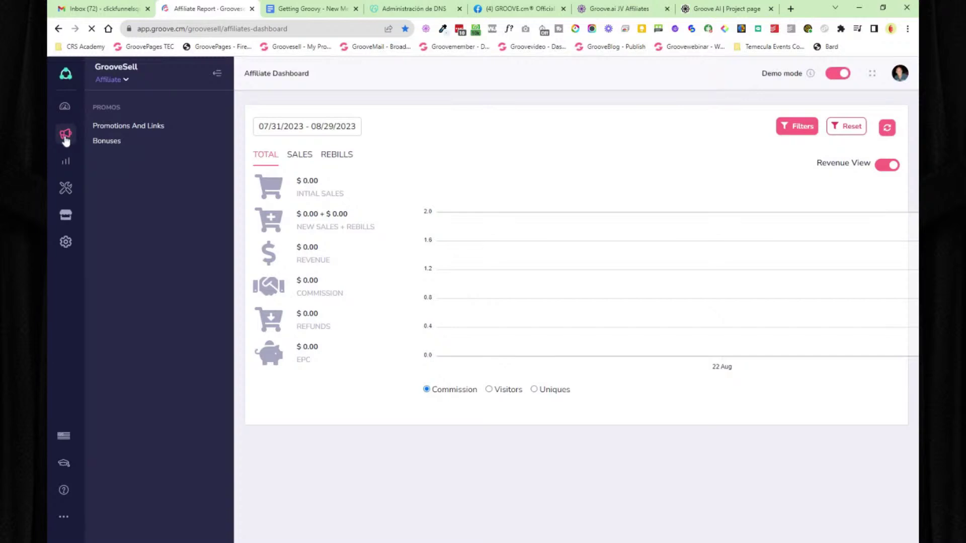
left_click(123, 126)
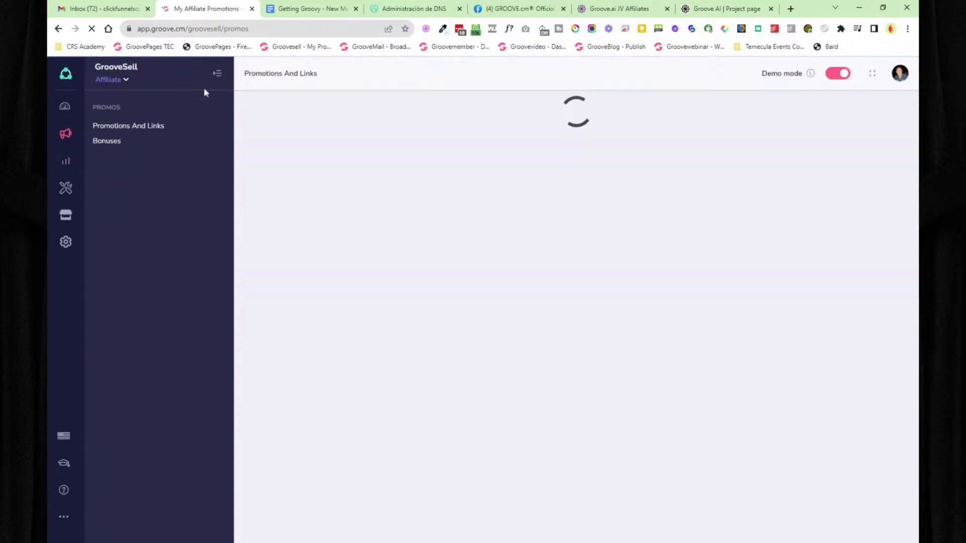
left_click(217, 74)
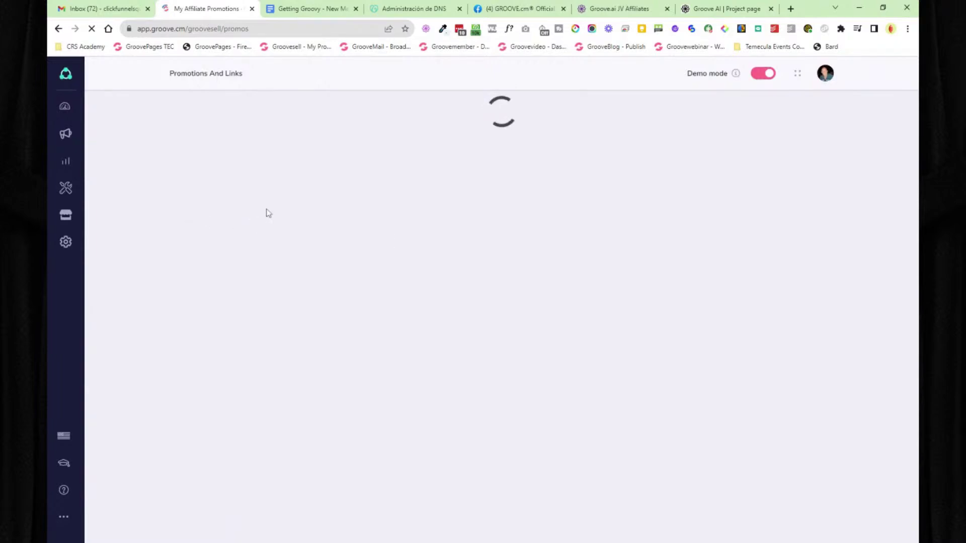
Step: Look through the list of promoted funnels and open the affiliate bonuses of the first Groove.cm funnel
scroll(246, 216, "down", 15)
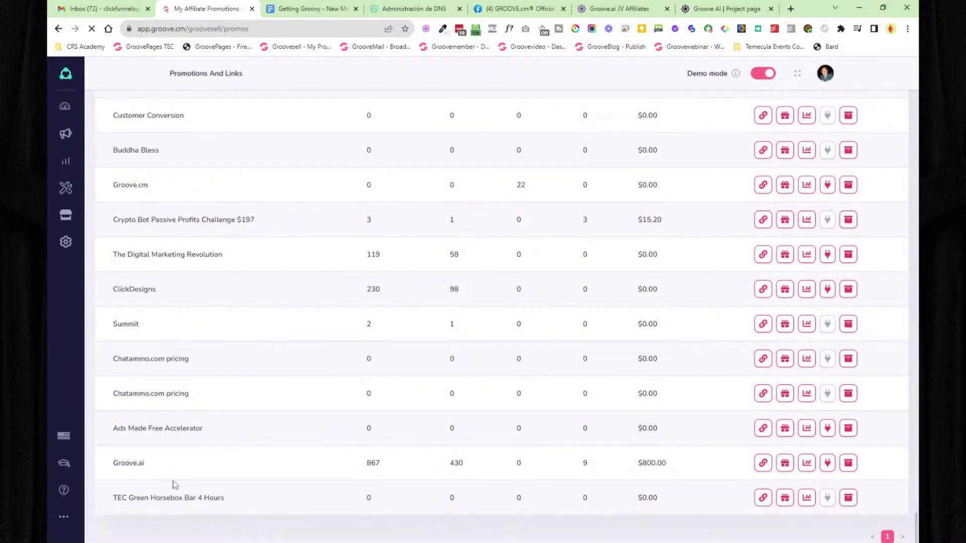
scroll(362, 440, "up", 15)
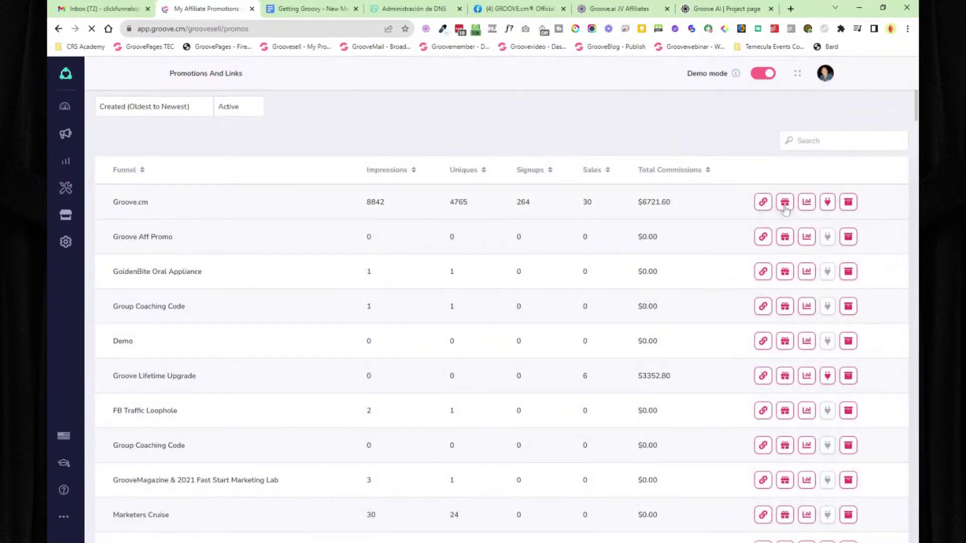
left_click(784, 203)
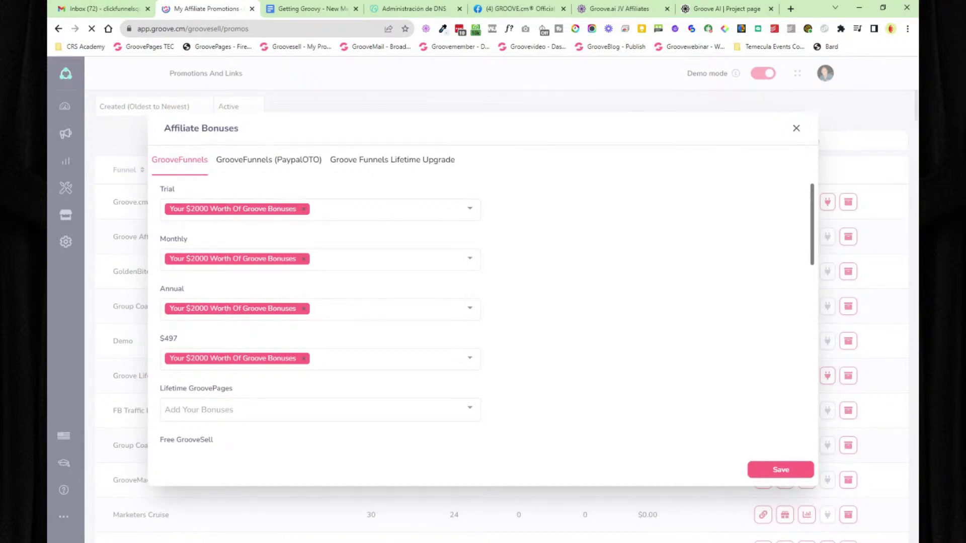
Step: View the bonuses set for GrooveFunnels (PaypalOTO), return to the GrooveFunnels bonuses, and close the Affiliate Bonuses window
left_click(268, 160)
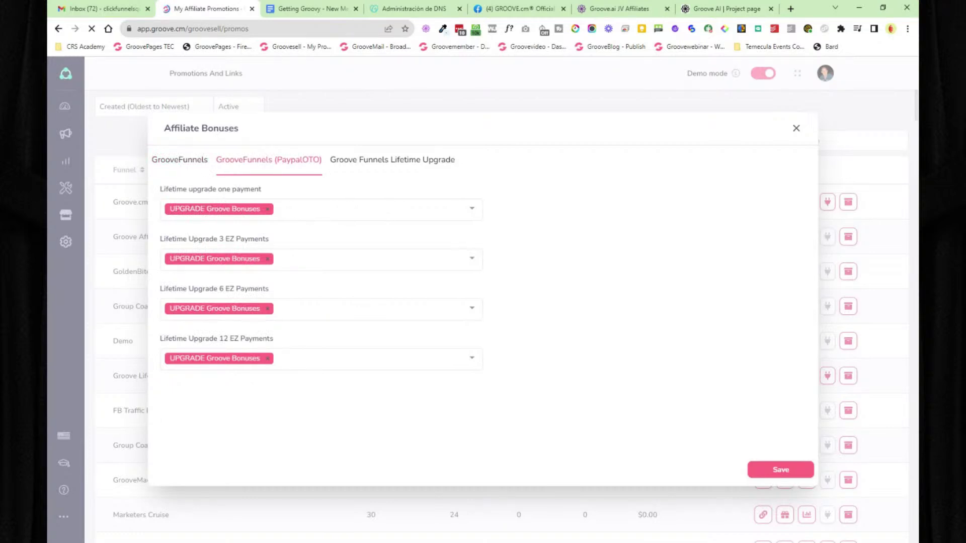
left_click(186, 162)
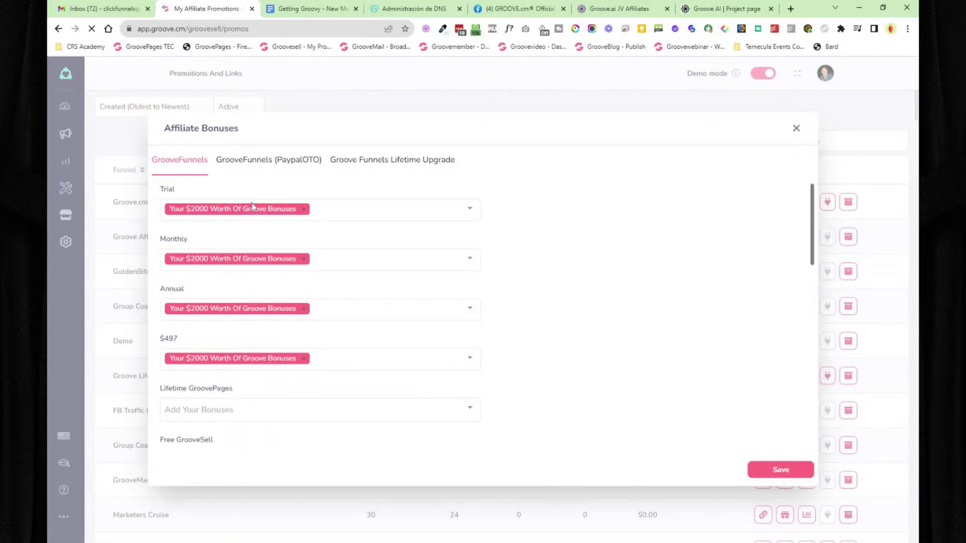
left_click(796, 129)
Step: Open the affiliate Bonuses page, view the form for creating a new bonus, and close it without creating one
left_click(66, 134)
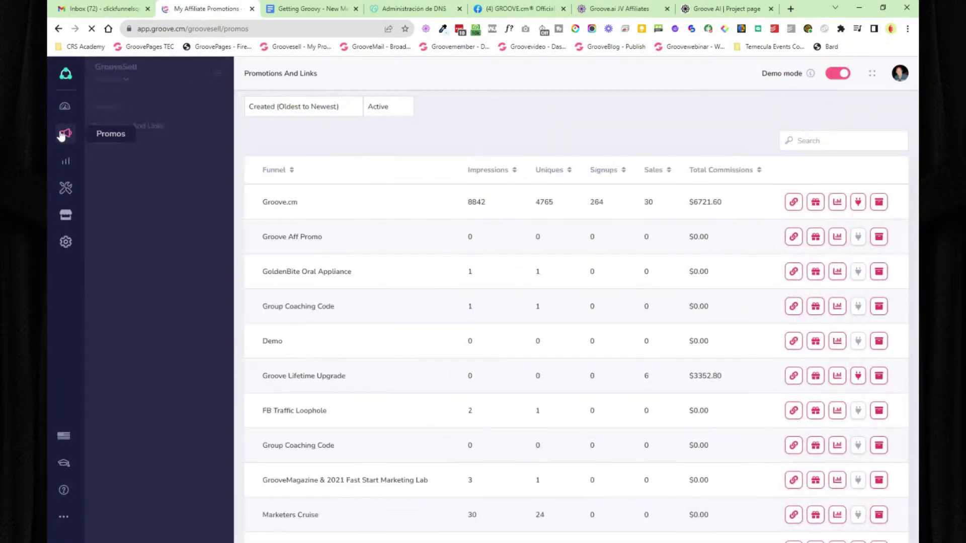
left_click(117, 143)
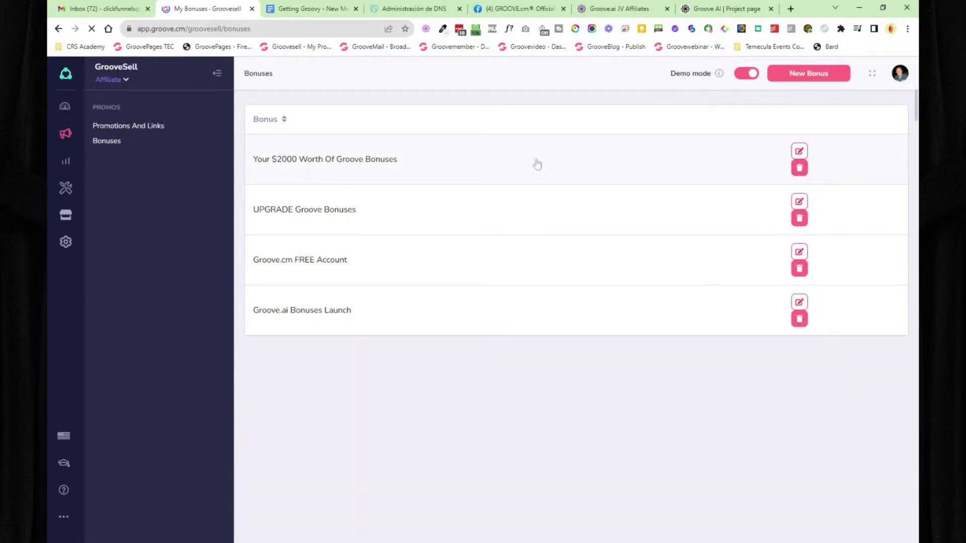
left_click(822, 75)
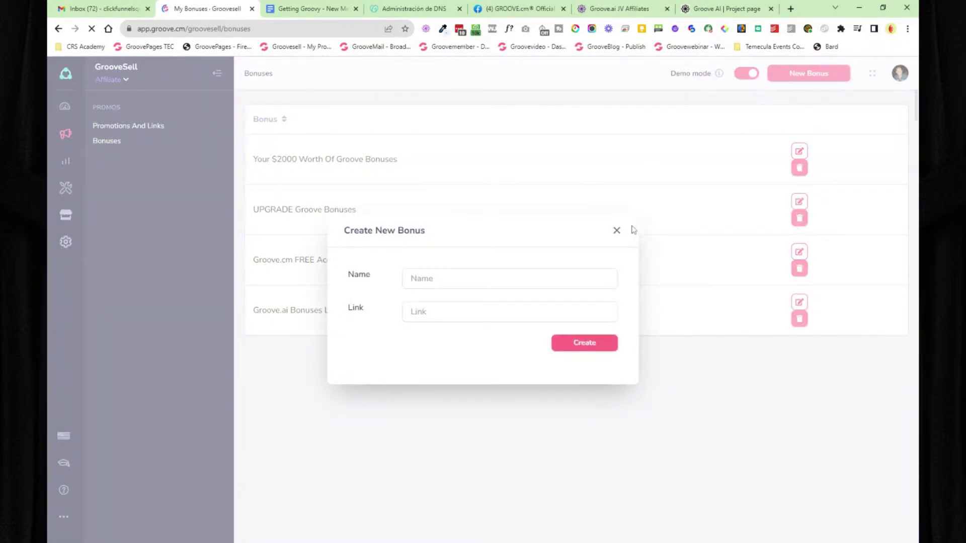
left_click(616, 232)
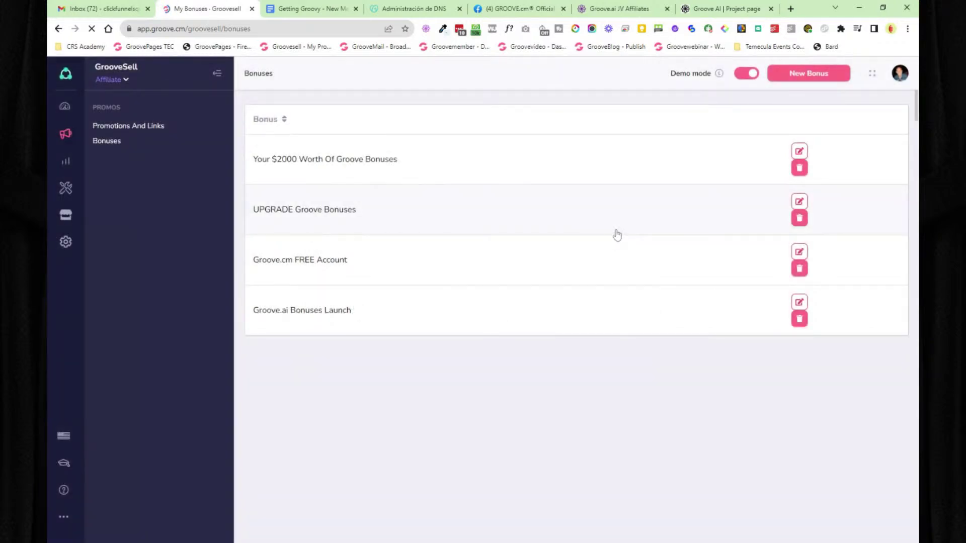
Step: Return to Promotions And Links, check which bonuses can be assigned to the Groove.cm funnel's Trial option, and close its bonuses unchanged
left_click(100, 128)
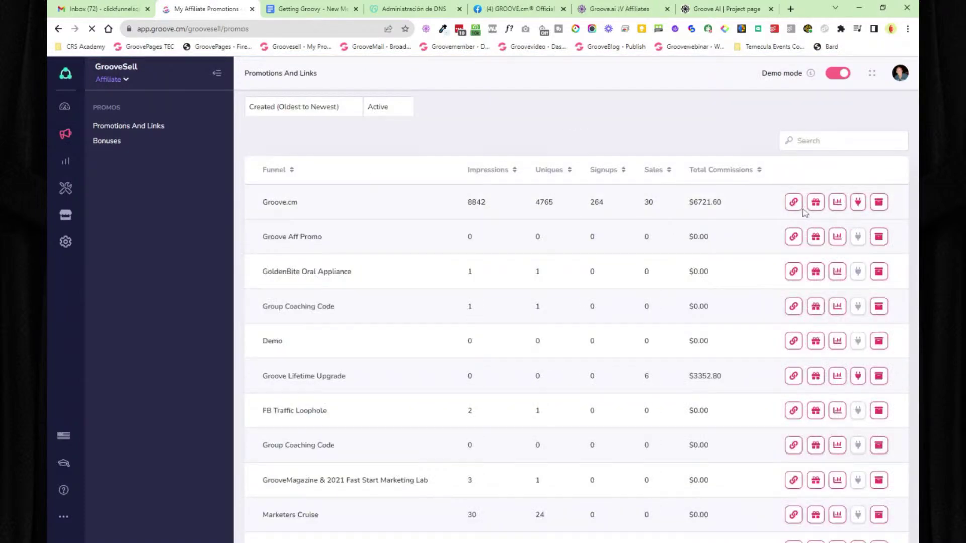
left_click(813, 206)
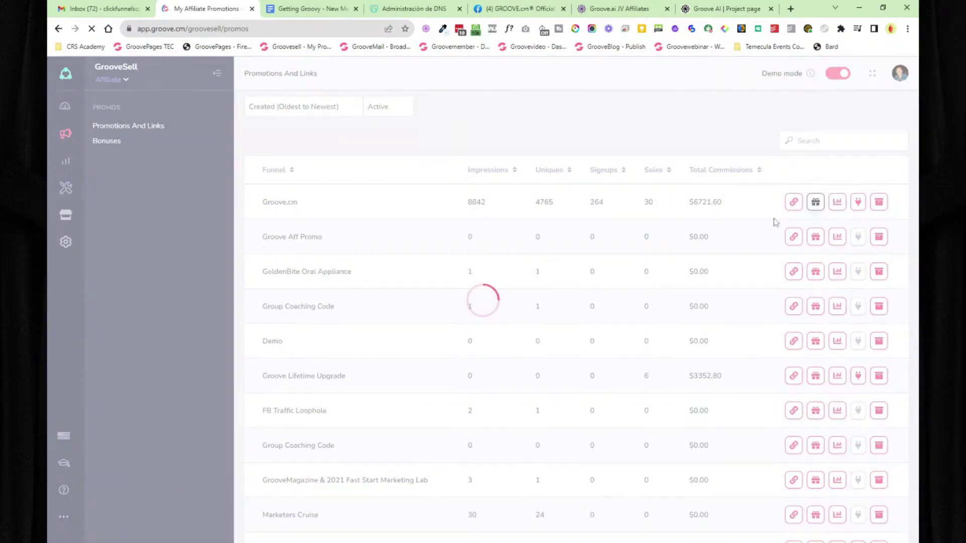
left_click(393, 219)
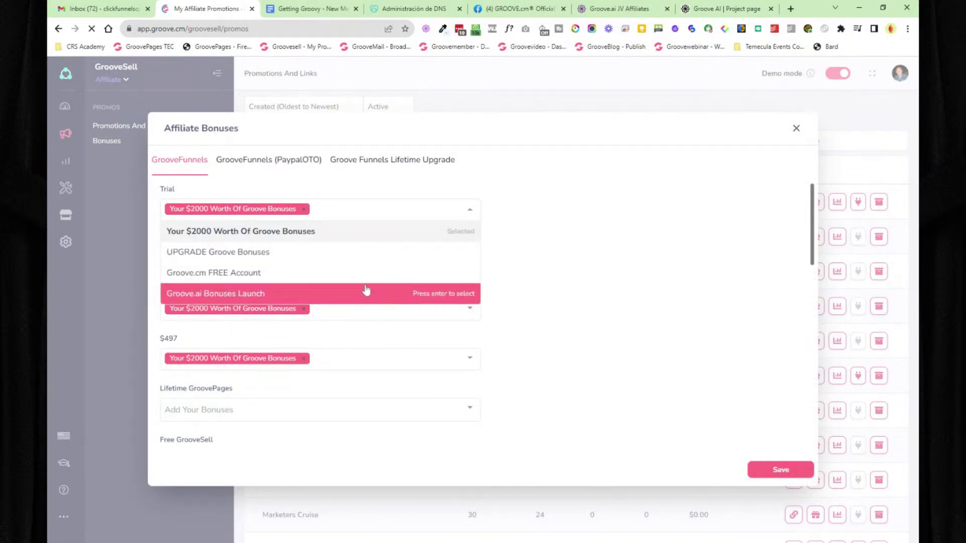
left_click(500, 265)
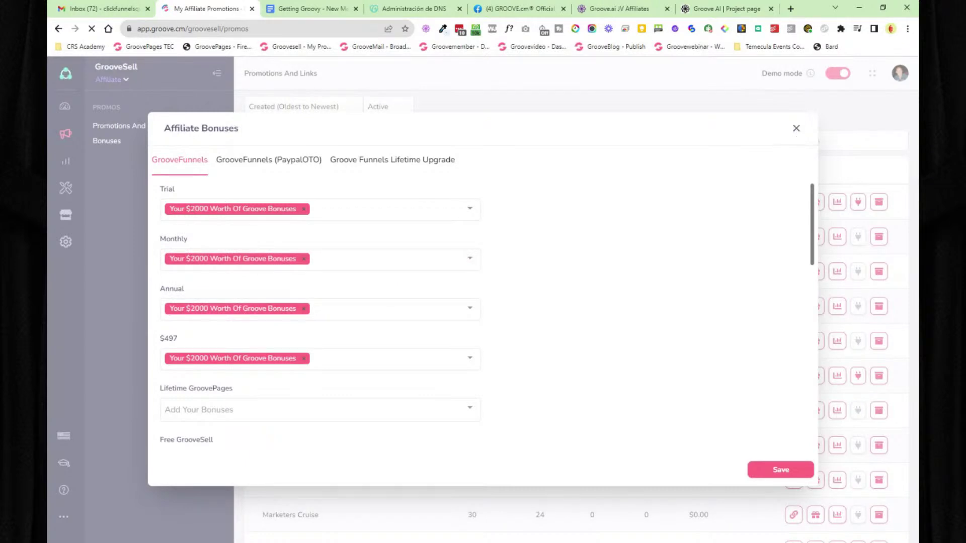
left_click(796, 129)
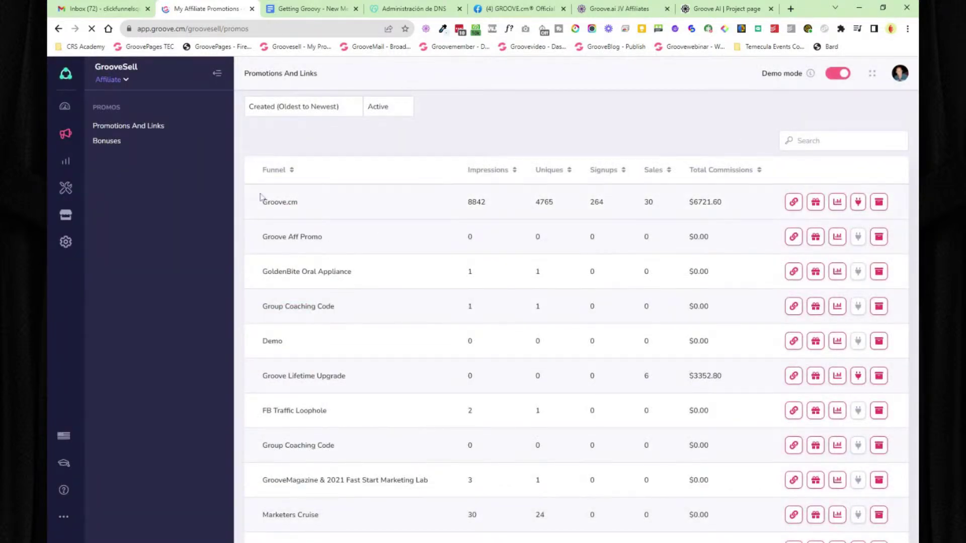
Step: Look over the affiliate Reporting options, revisit the Affiliate Dashboard, and show the Tools section
left_click(65, 162)
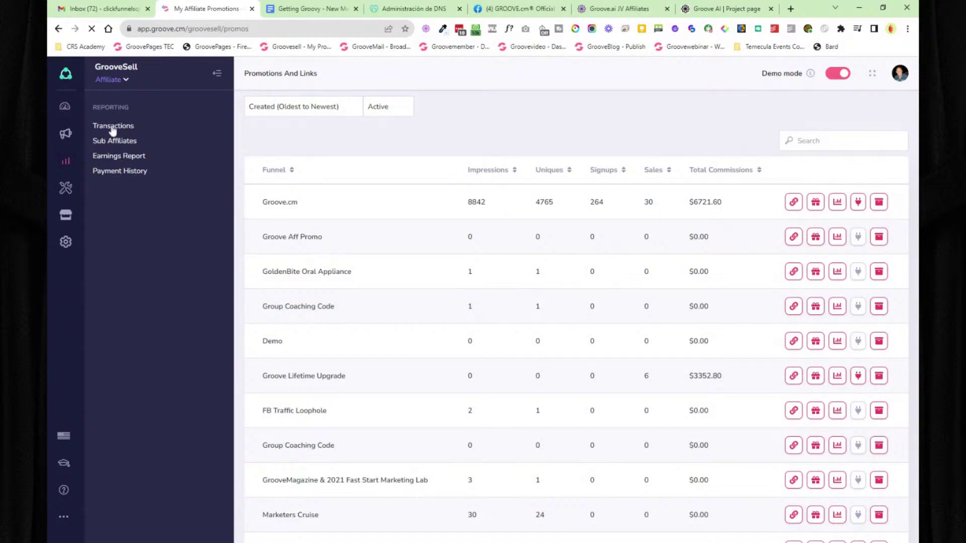
mouse_move(65, 109)
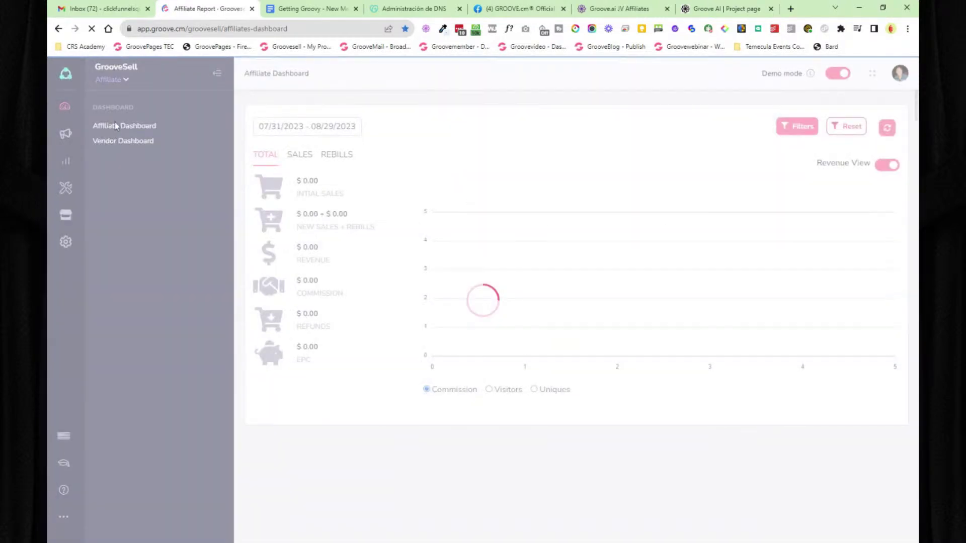
left_click(66, 162)
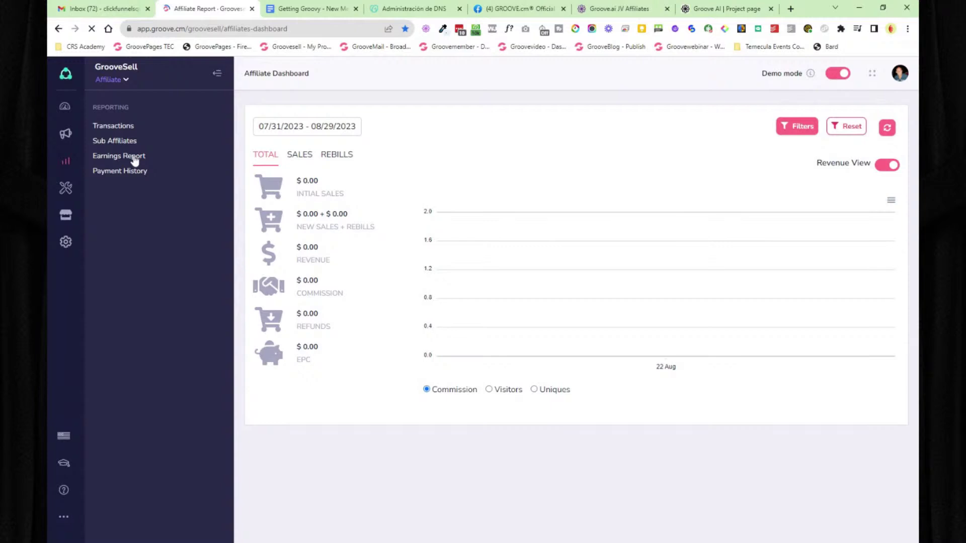
left_click(66, 188)
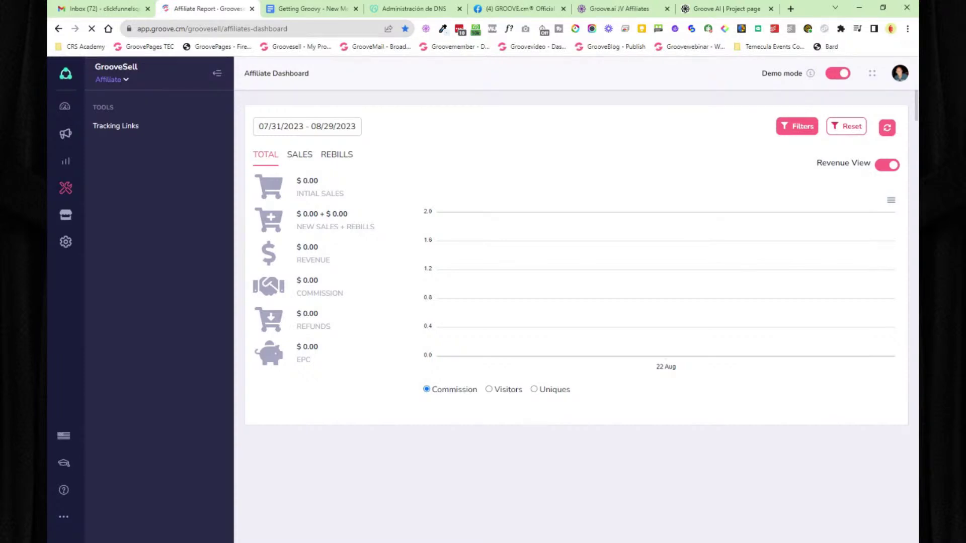
Step: Open the account's Settings and Billing, look through the list of connected domains, and close the account settings
left_click(899, 75)
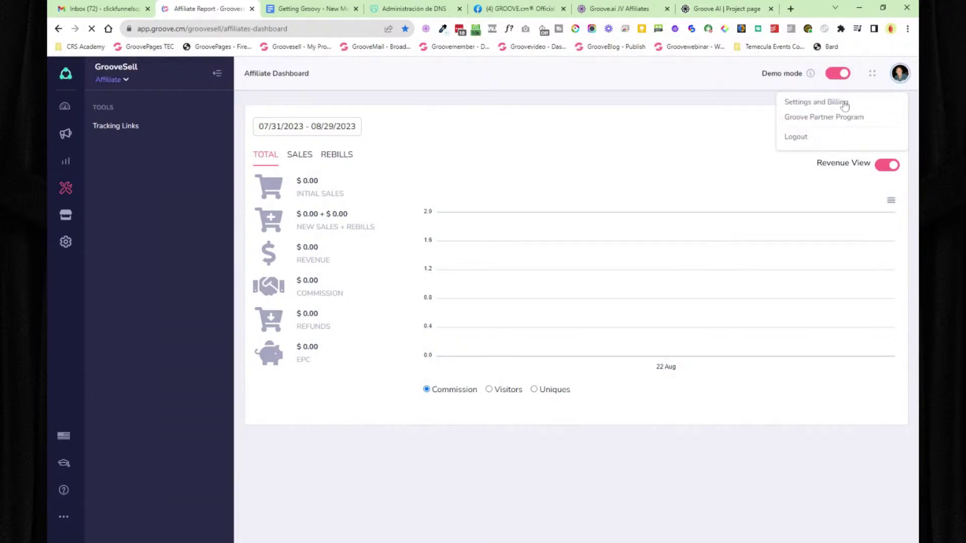
left_click(721, 117)
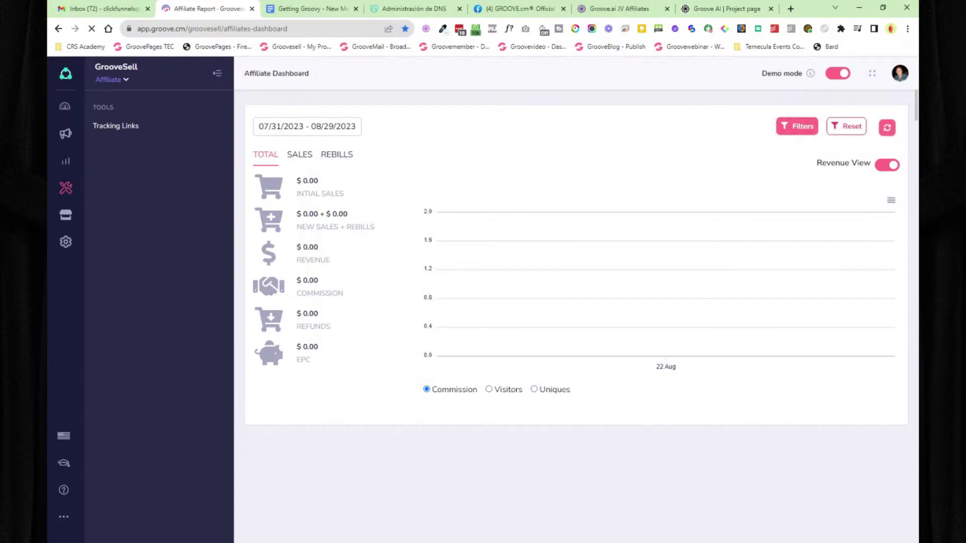
left_click(898, 73)
left_click(809, 106)
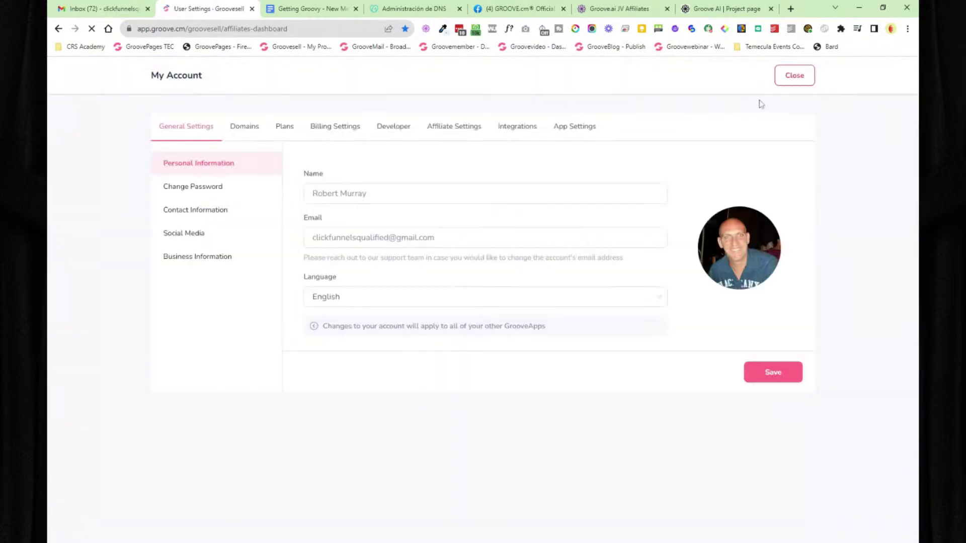
left_click(244, 130)
left_click(485, 290)
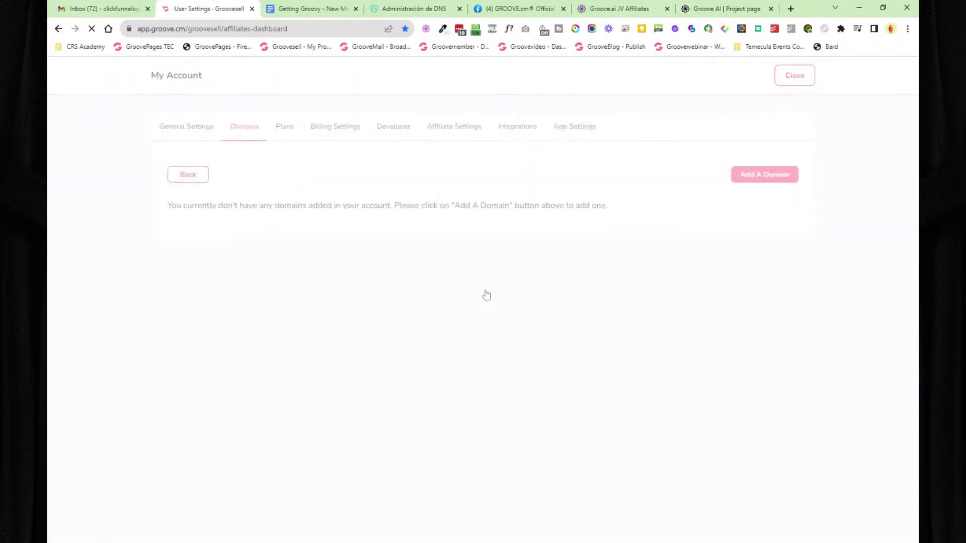
scroll(467, 309, "down", 20)
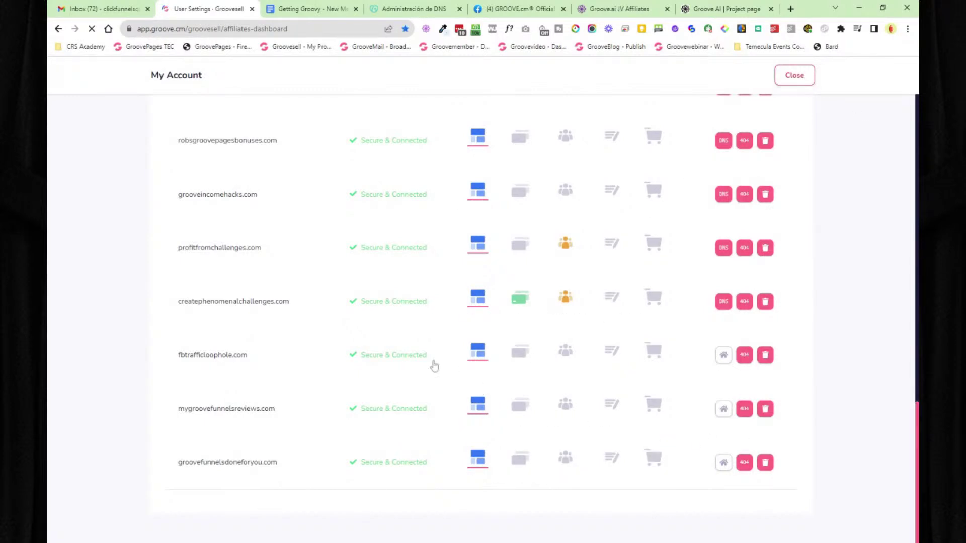
left_click(788, 82)
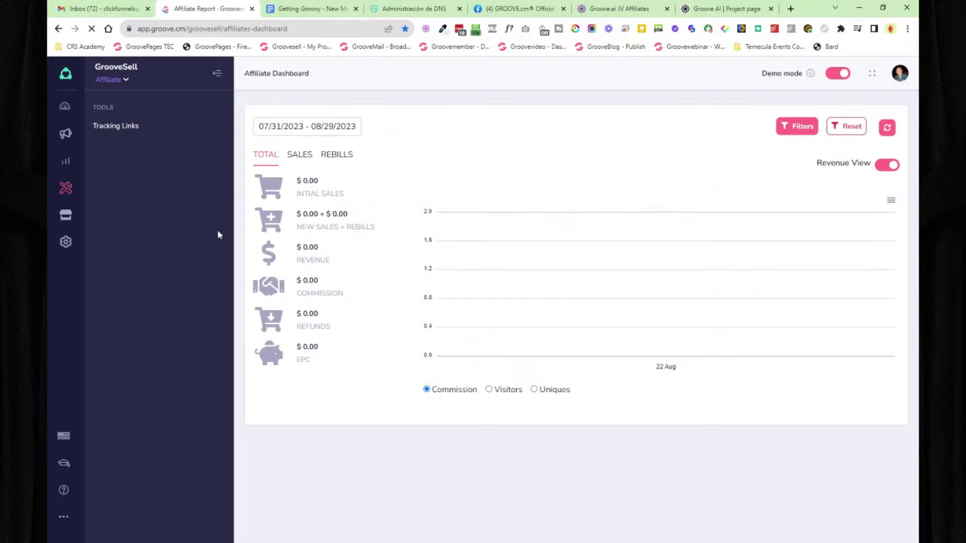
Step: Look through the Tracking Links, Marketplace and Affiliate Settings pages, and highlight the Affiliate Id
left_click(104, 133)
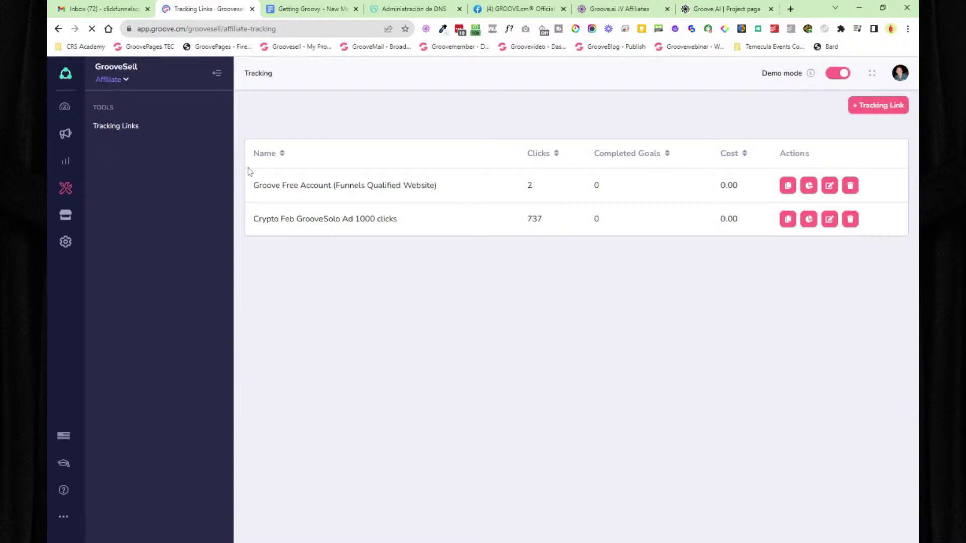
left_click(65, 215)
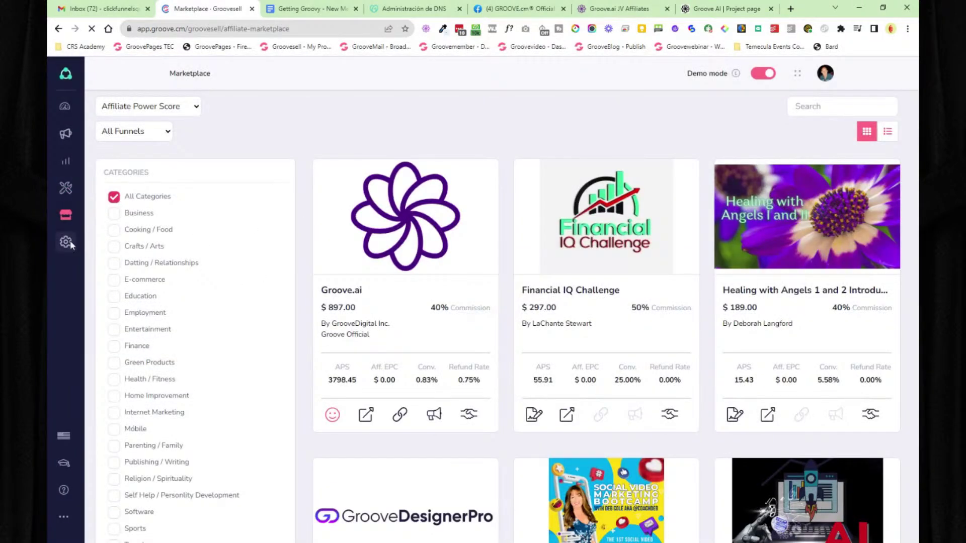
left_click(66, 242)
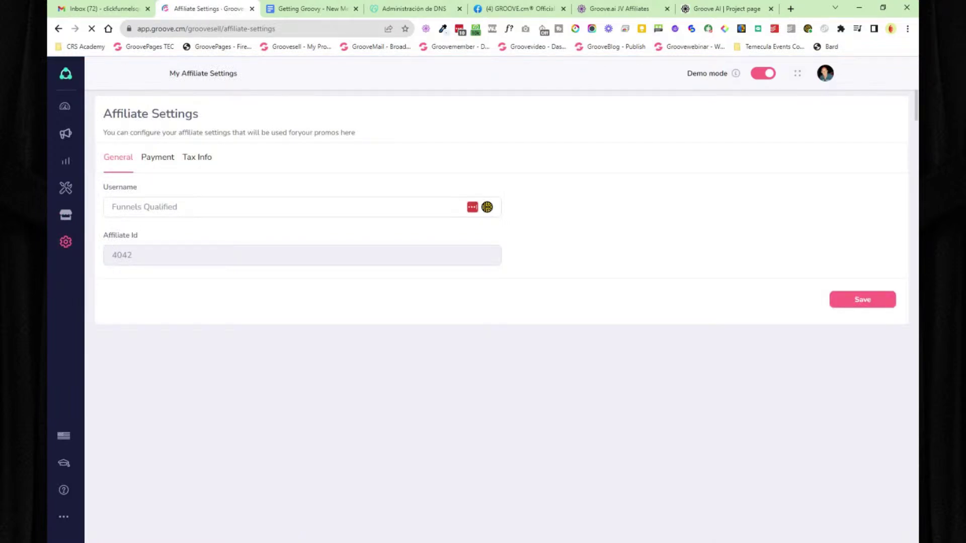
left_click_drag(132, 256, 111, 259)
Step: Open the affiliate links of the first Groove.cm funnel in Promotions And Links and copy its affiliate link
left_click(66, 133)
left_click(120, 127)
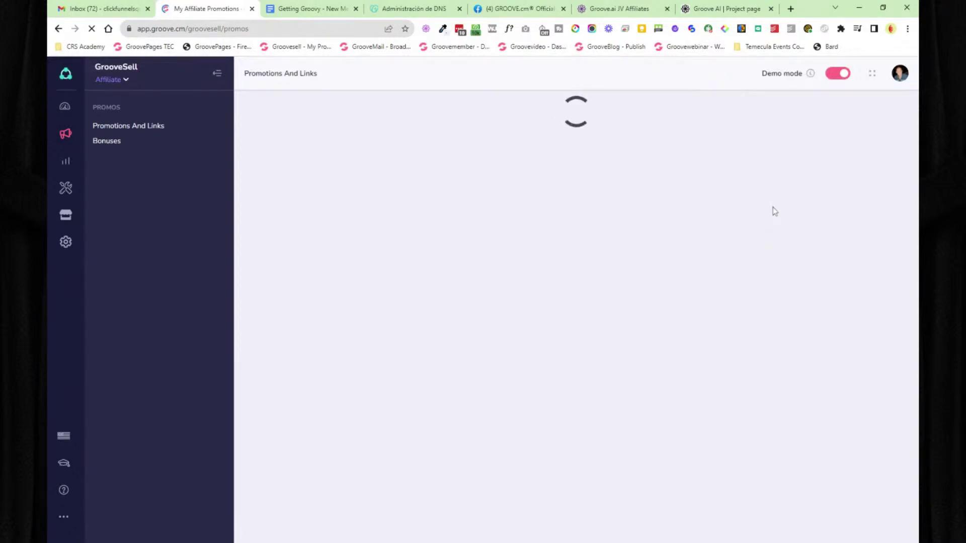
left_click(793, 203)
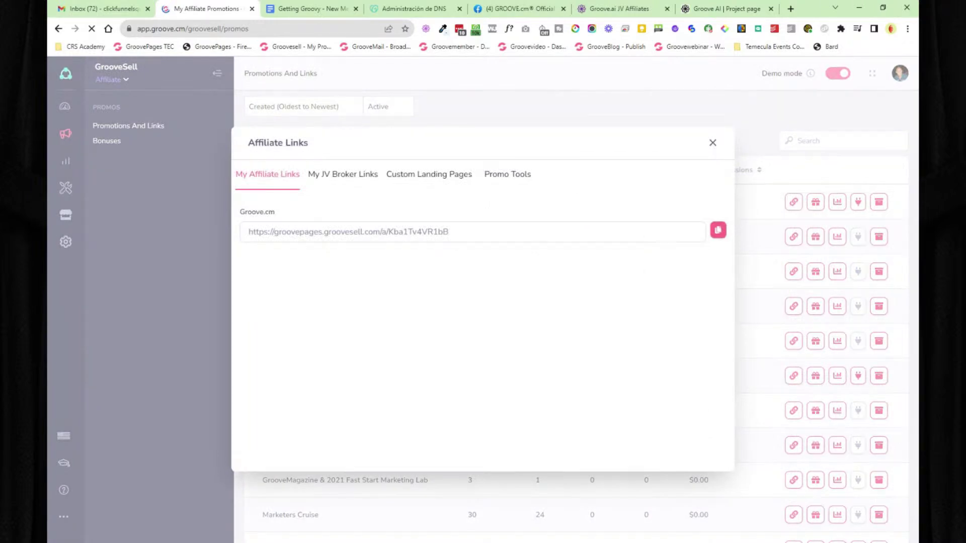
triple_click(348, 232)
left_click(718, 229)
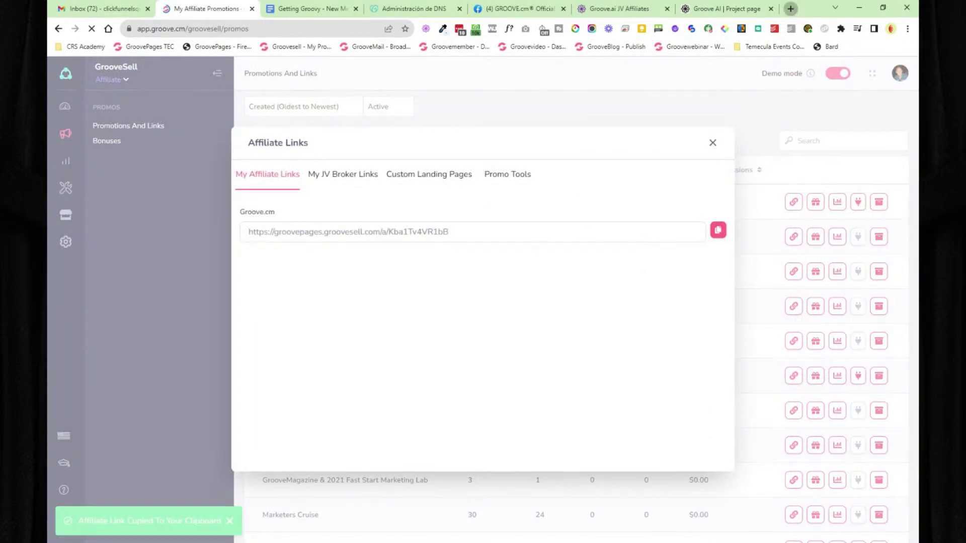
Step: Load the copied affiliate link in a new browser tab, highlight the affiliate ID in its address, and close the tab and the Affiliate Links window
left_click(790, 9)
key("ctrl+v")
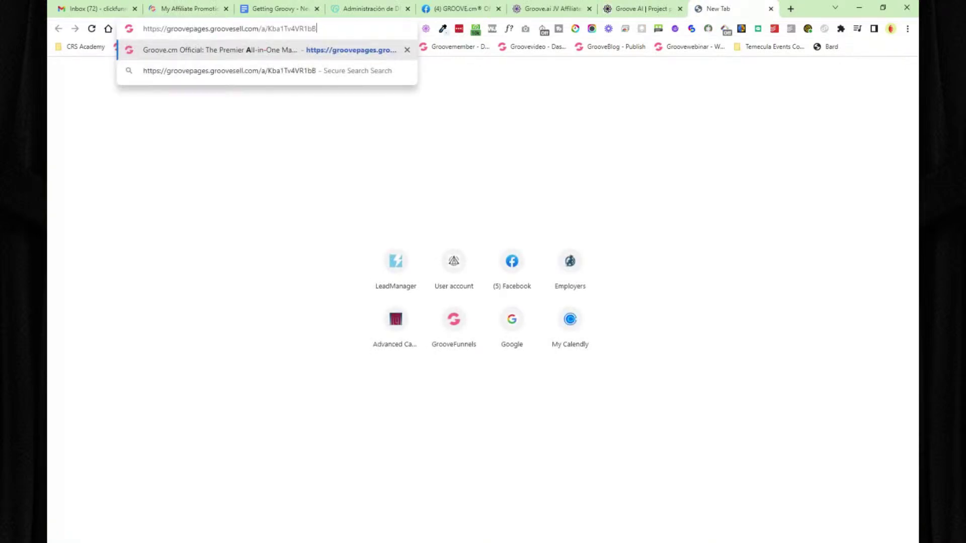
key("Return")
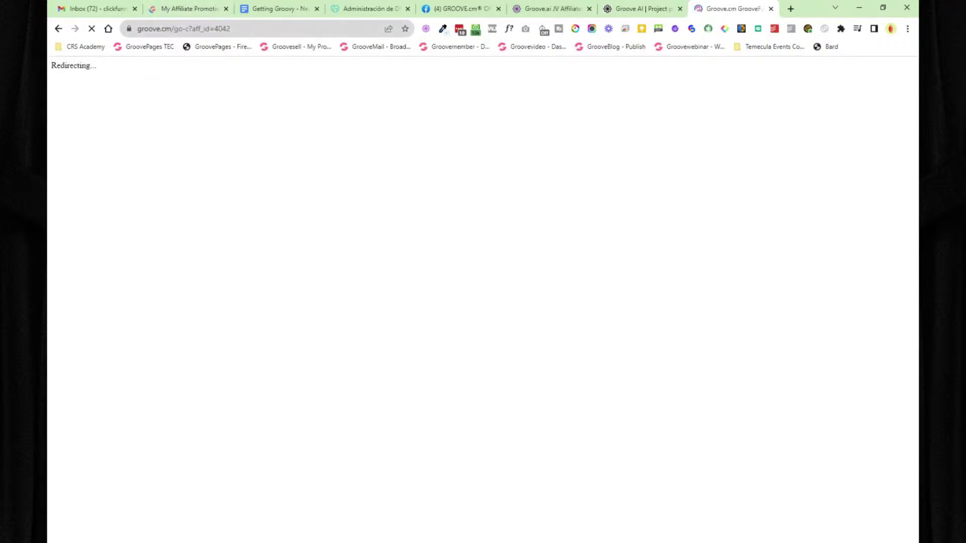
key("ctrl+shift+Left")
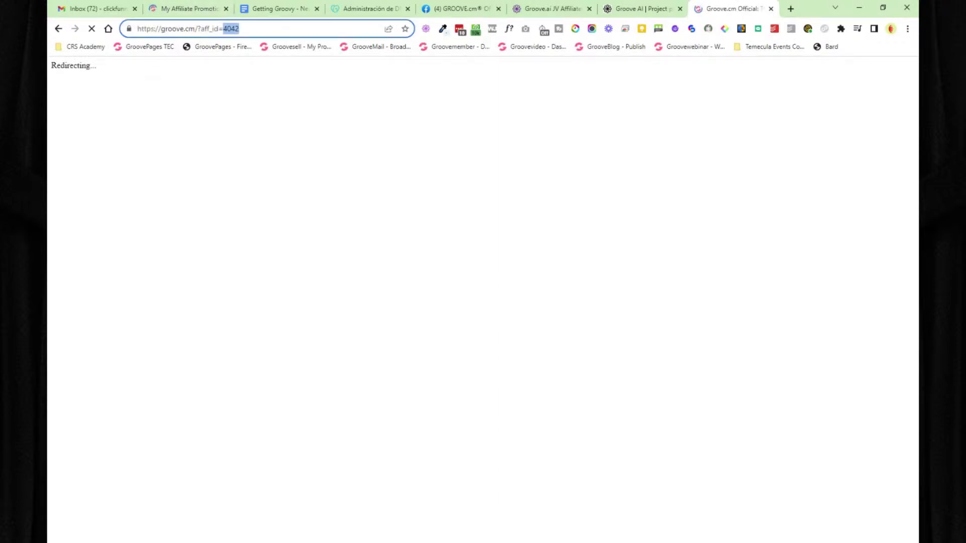
key("ctrl+shift+Left")
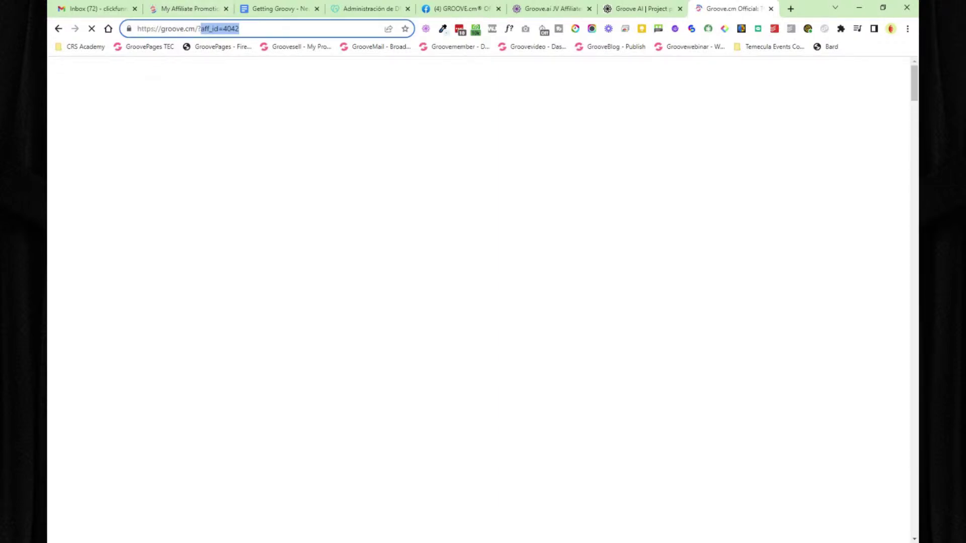
key("Right")
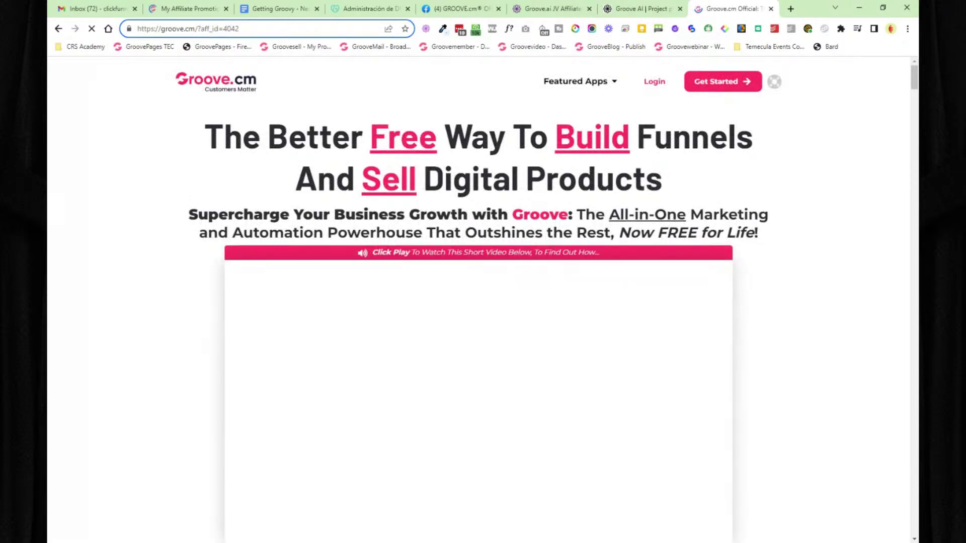
left_click_drag(224, 29, 240, 29)
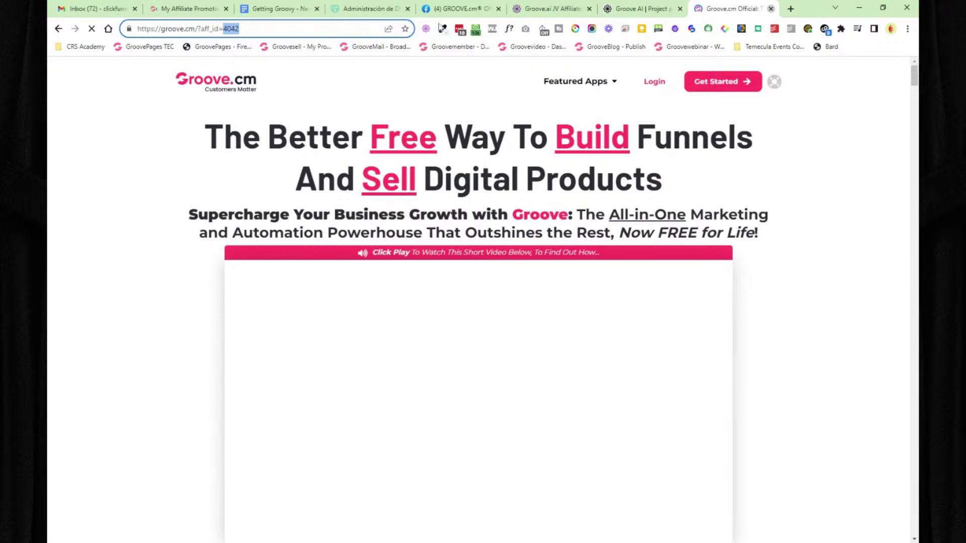
key("ctrl+w")
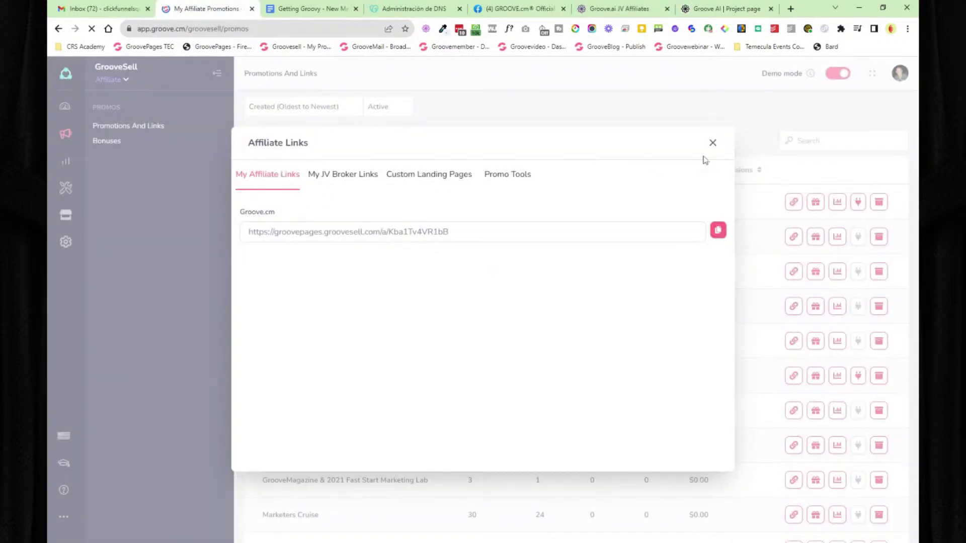
left_click(713, 144)
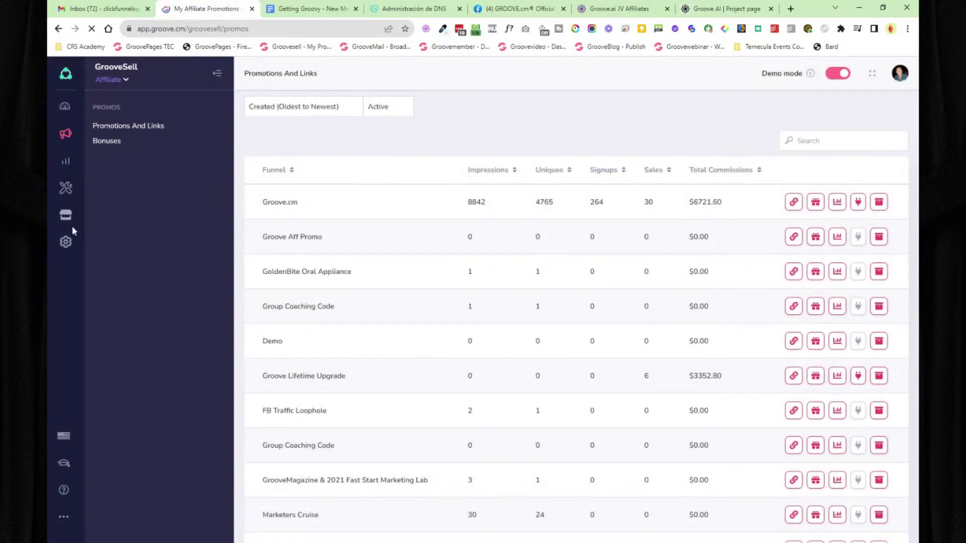
Step: Open the Affiliate Settings, highlight the Affiliate Id, and view the Paypal and Wire payment details and the Tax Info
left_click(64, 241)
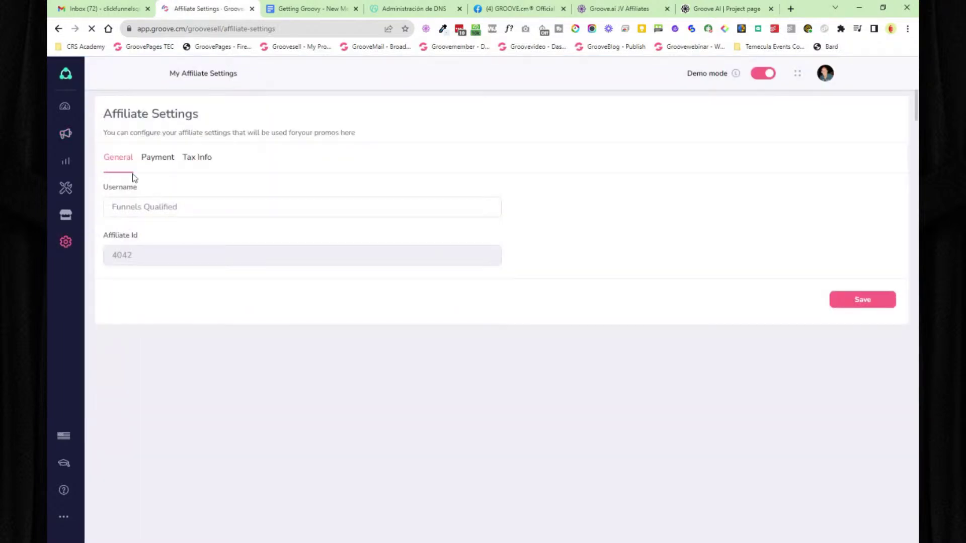
left_click_drag(139, 258, 111, 257)
left_click(157, 160)
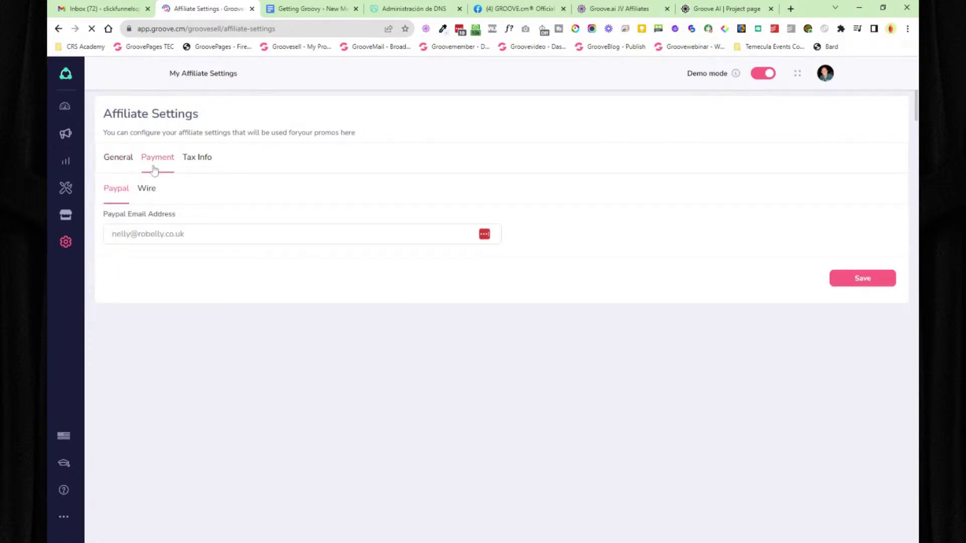
left_click(146, 190)
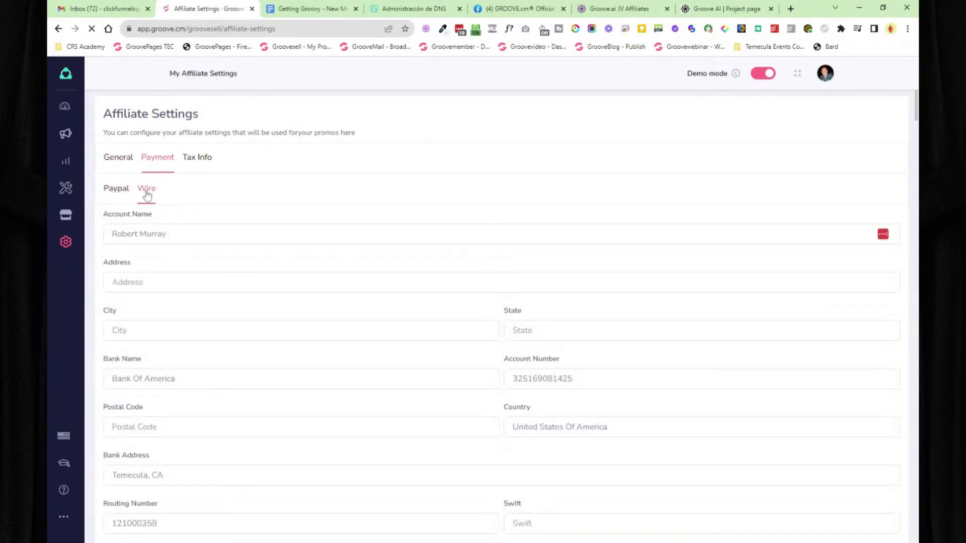
left_click(200, 165)
Step: Return to the Groove Dashboard, check the upcoming steps in the onboarding document, and switch back to the Dashboard
left_click(66, 74)
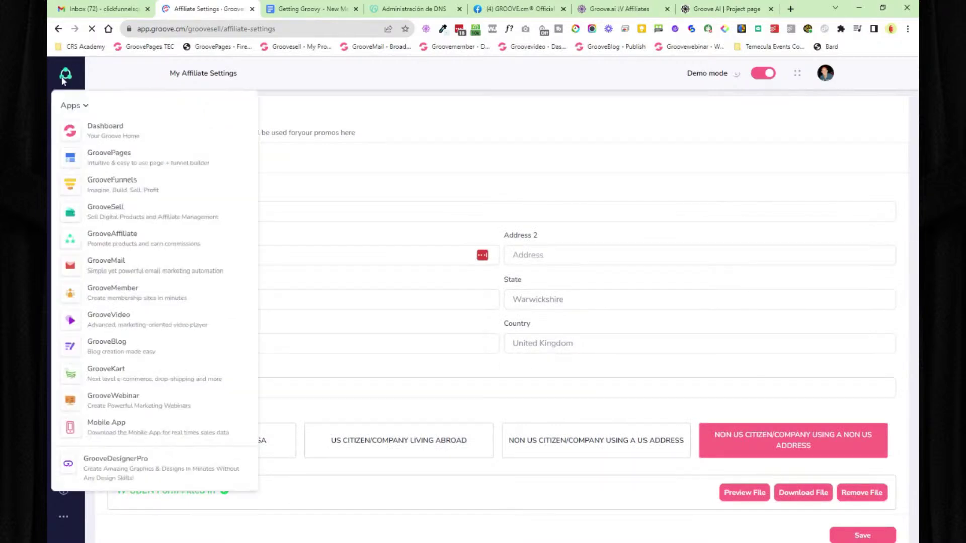
left_click(93, 127)
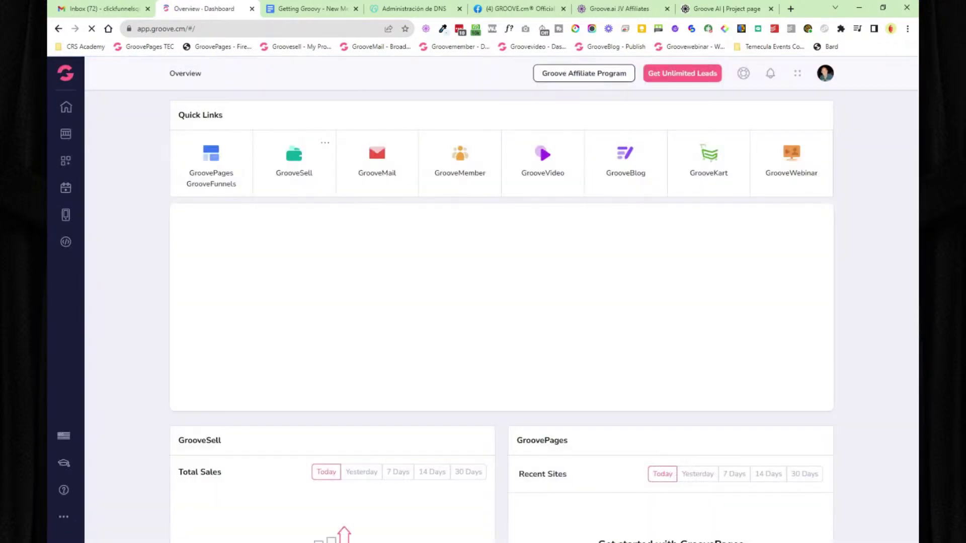
left_click(307, 13)
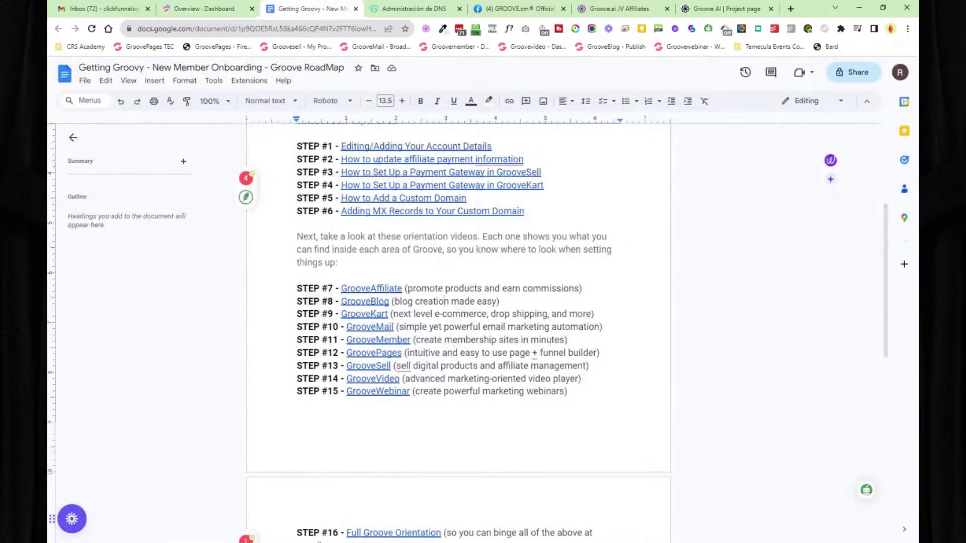
scroll(444, 300, "down", 2)
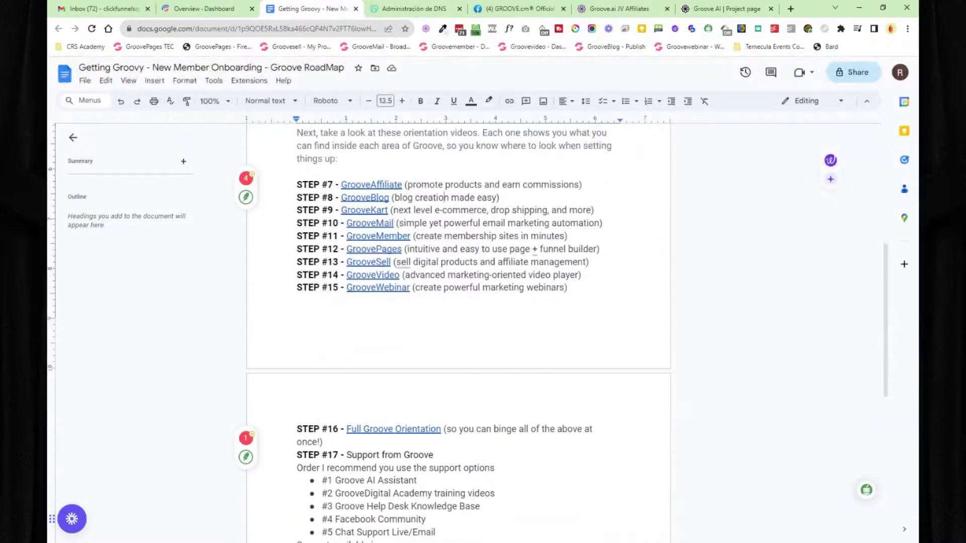
left_click(197, 10)
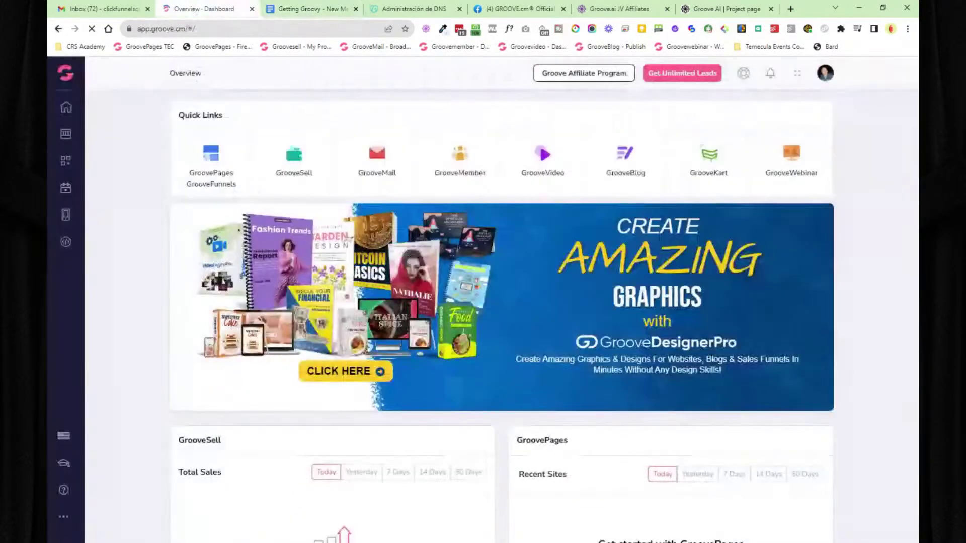
Step: Open GrooveBlog and open the Temecula Events Company blog
left_click(76, 75)
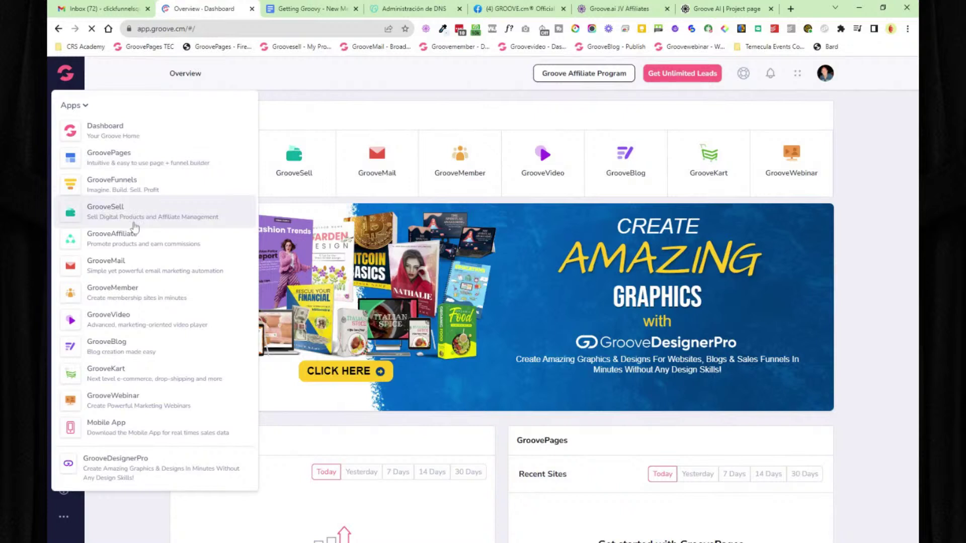
left_click(123, 344)
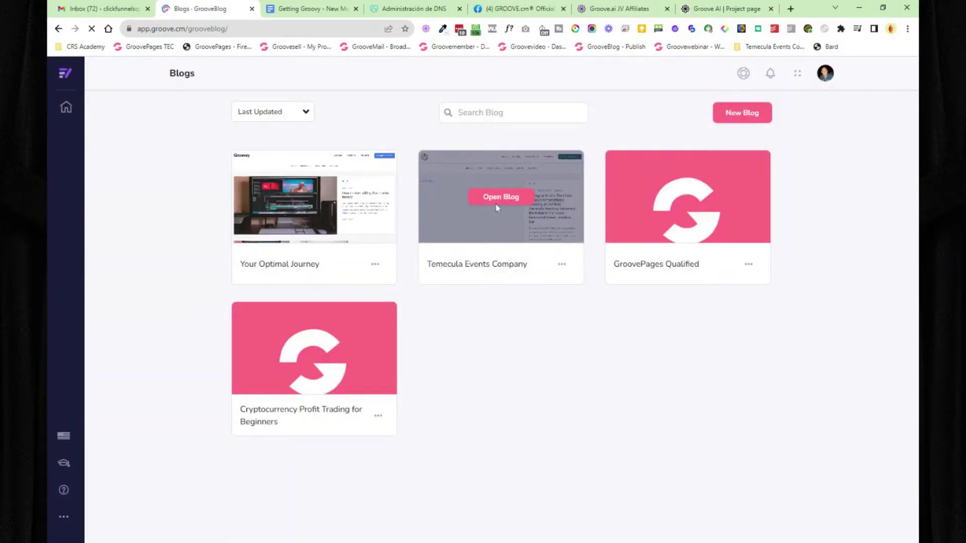
left_click(495, 197)
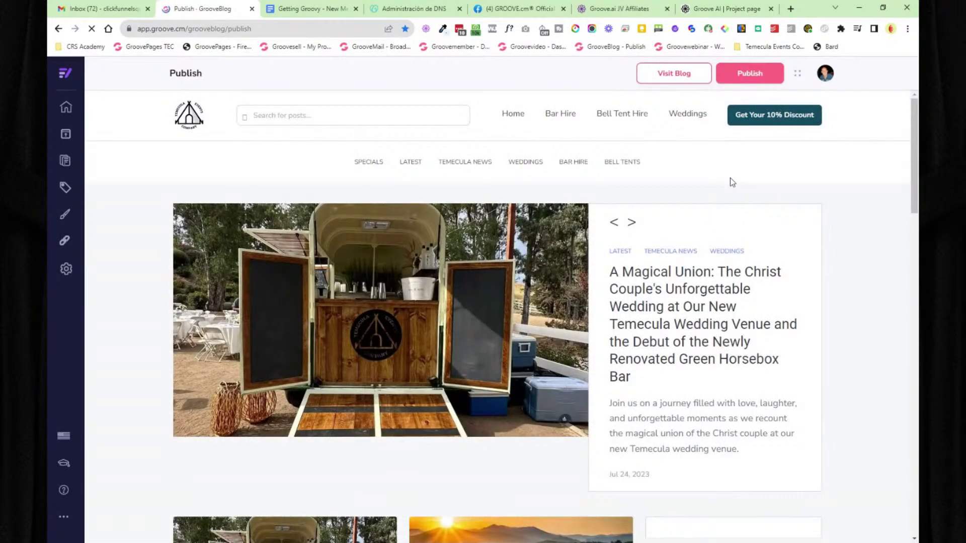
Step: Open the blog's Settings and look through the SEO, Domains, Logo, Favicon, Social Links and Comments sections
left_click(64, 271)
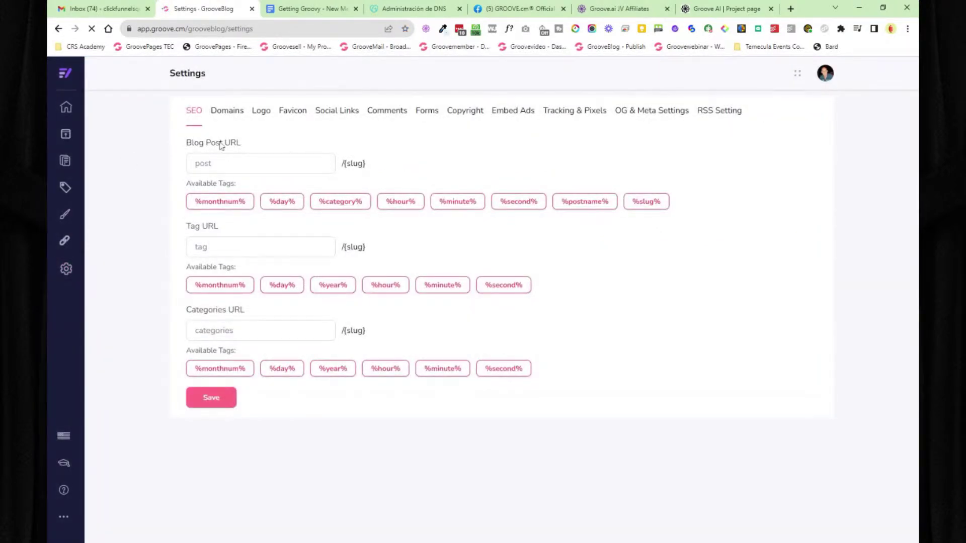
left_click(232, 115)
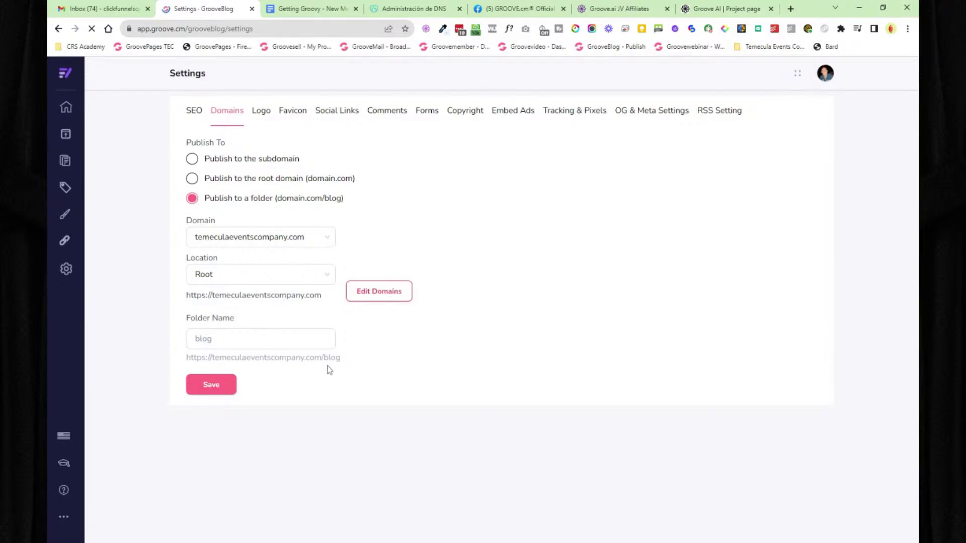
left_click(264, 111)
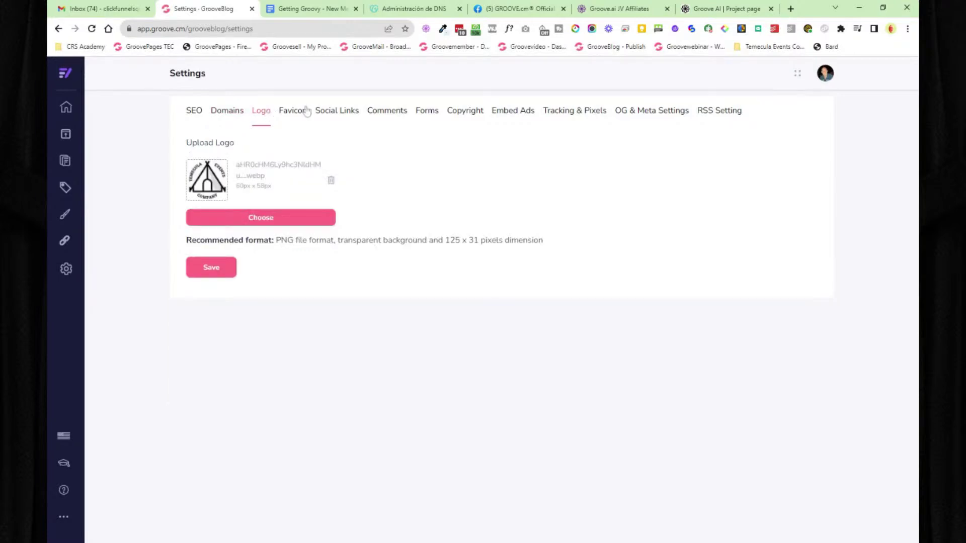
left_click(294, 113)
left_click(336, 113)
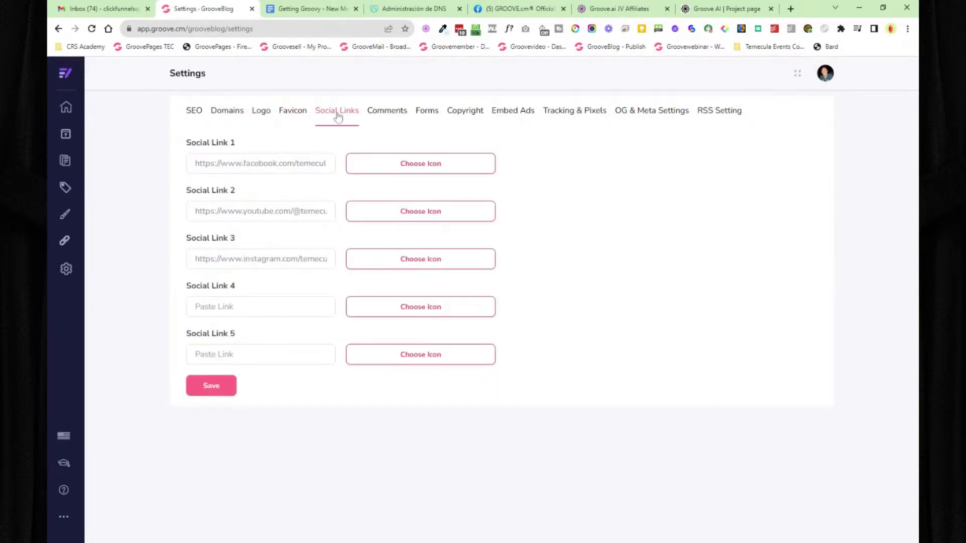
left_click(386, 113)
Step: View the blog's Forms settings and look through the available Groovemail forms and form presets without changing them
left_click(426, 111)
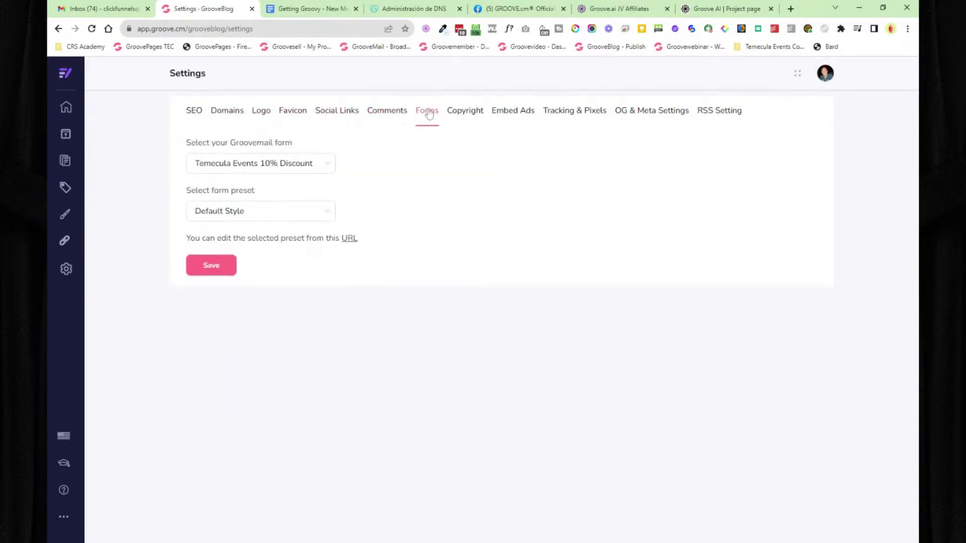
left_click(321, 164)
scroll(279, 244, "down", 5)
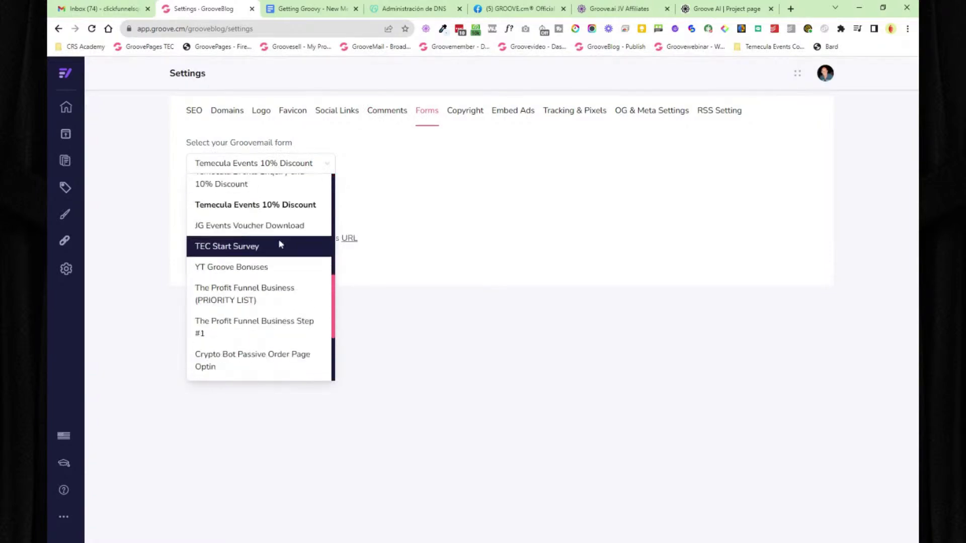
scroll(274, 265, "up", 8)
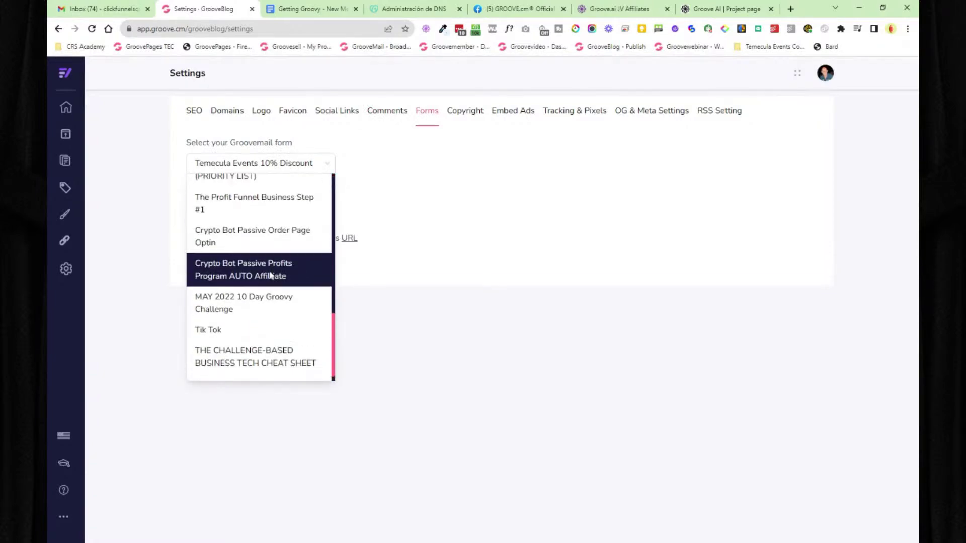
left_click(407, 207)
left_click(324, 212)
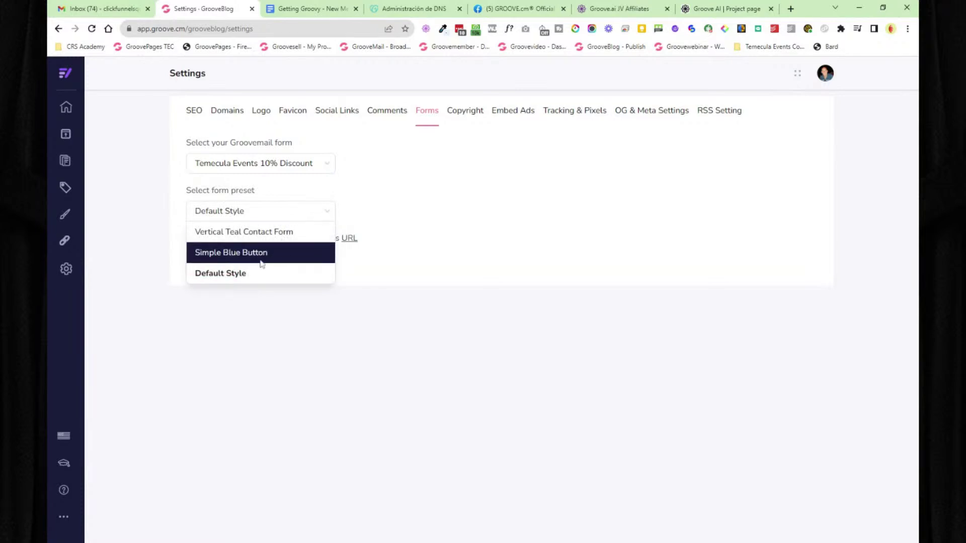
left_click(410, 246)
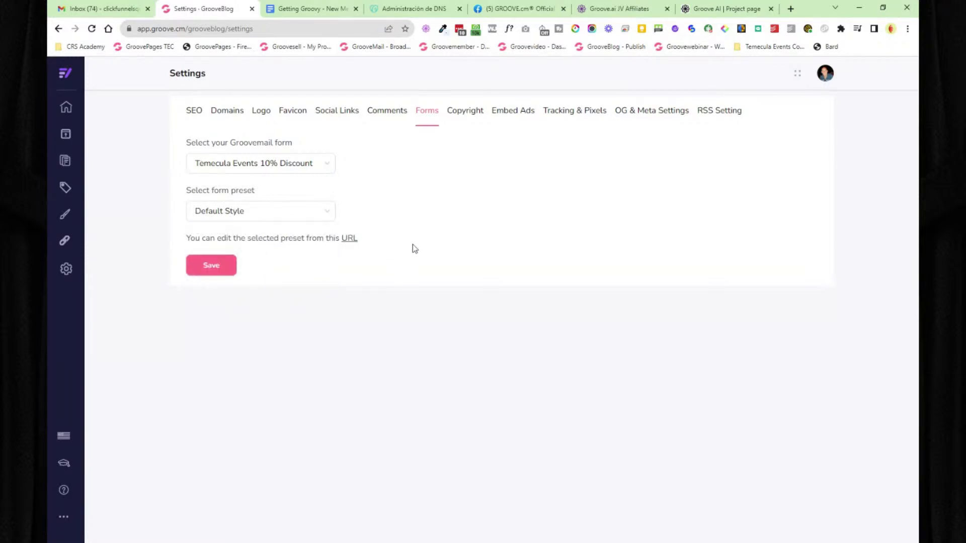
Step: Look through the blog's Copyright, Embed Ads, Tracking & Pixels, OG & Meta Settings and RSS Setting sections
left_click(468, 112)
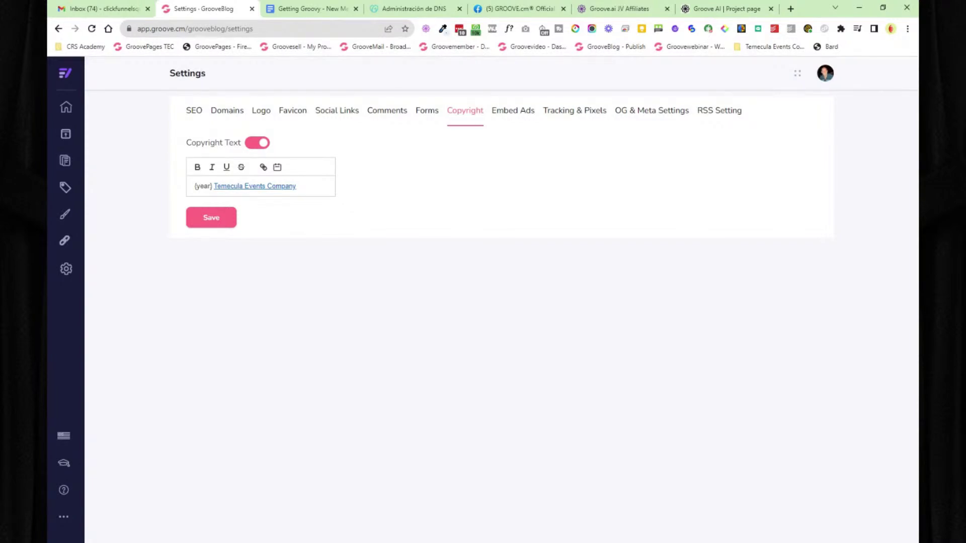
left_click(502, 116)
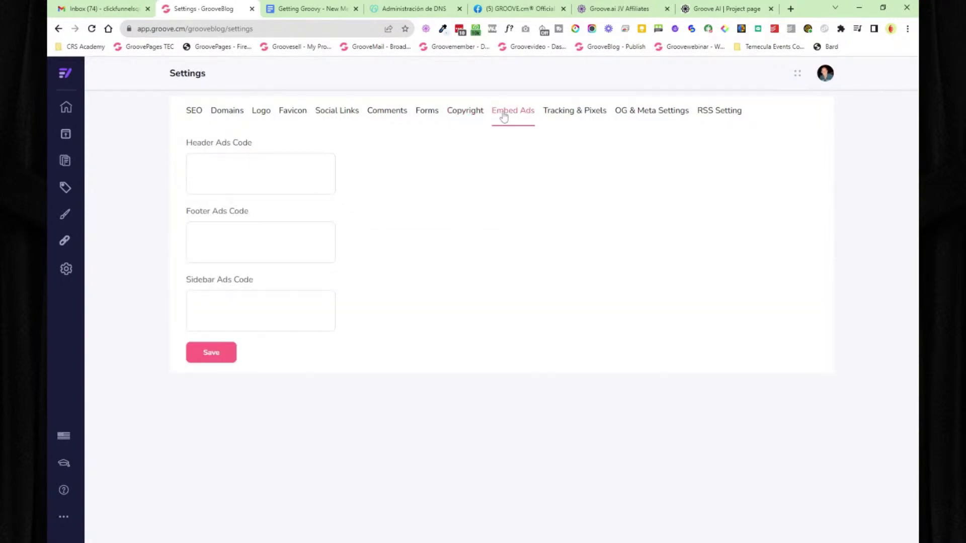
left_click(573, 118)
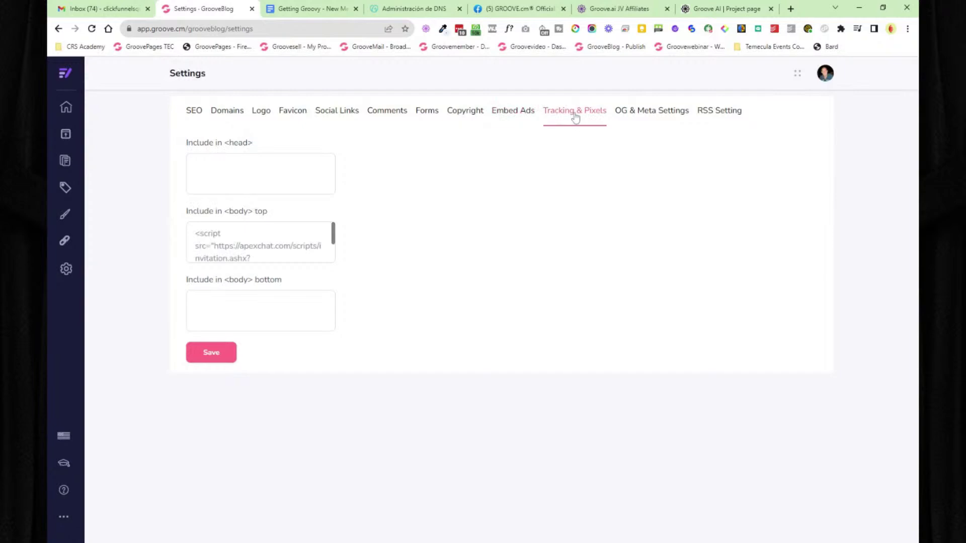
left_click(634, 113)
scroll(403, 241, "down", 5)
scroll(403, 242, "up", 5)
left_click(724, 115)
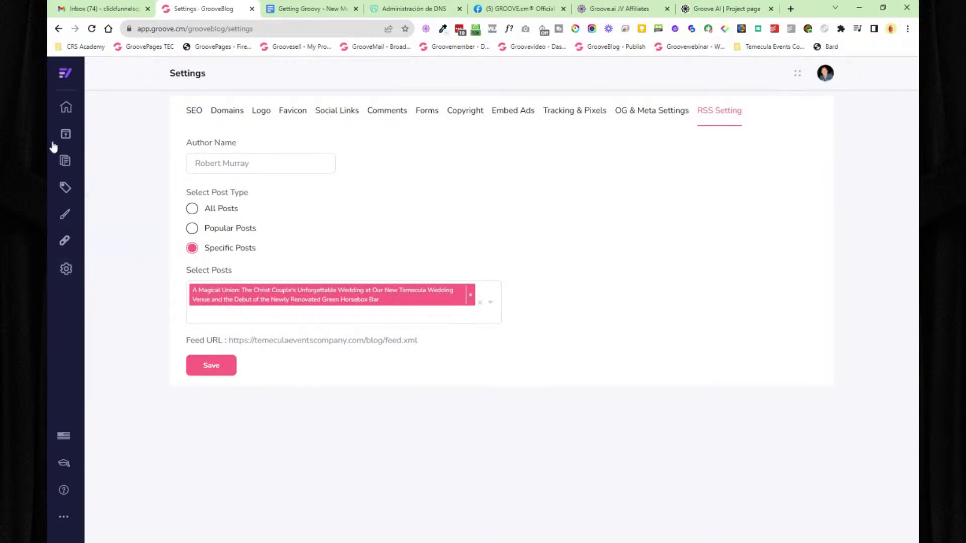
Step: Return to the blog list, reopen the Temecula Events Company blog, and view its top and footer Navigation links
left_click(65, 106)
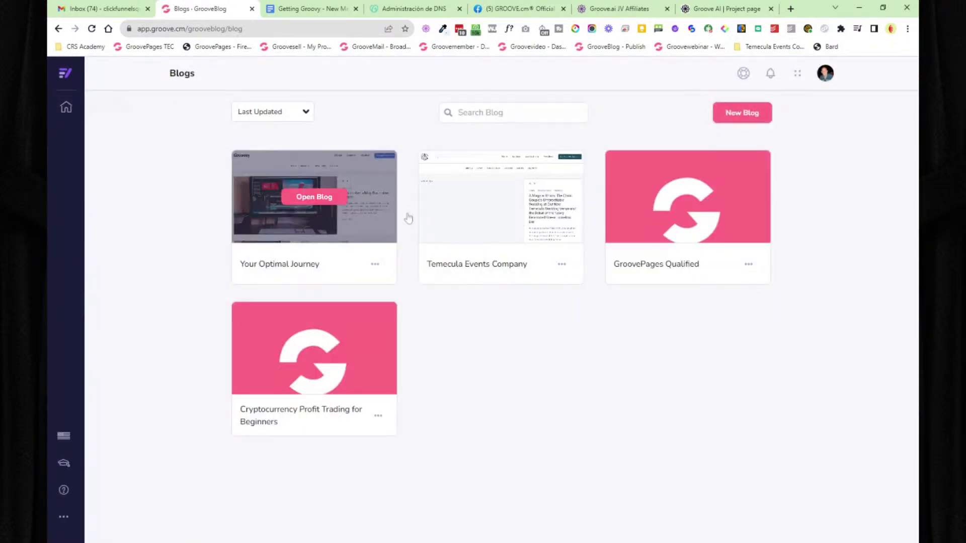
left_click(501, 202)
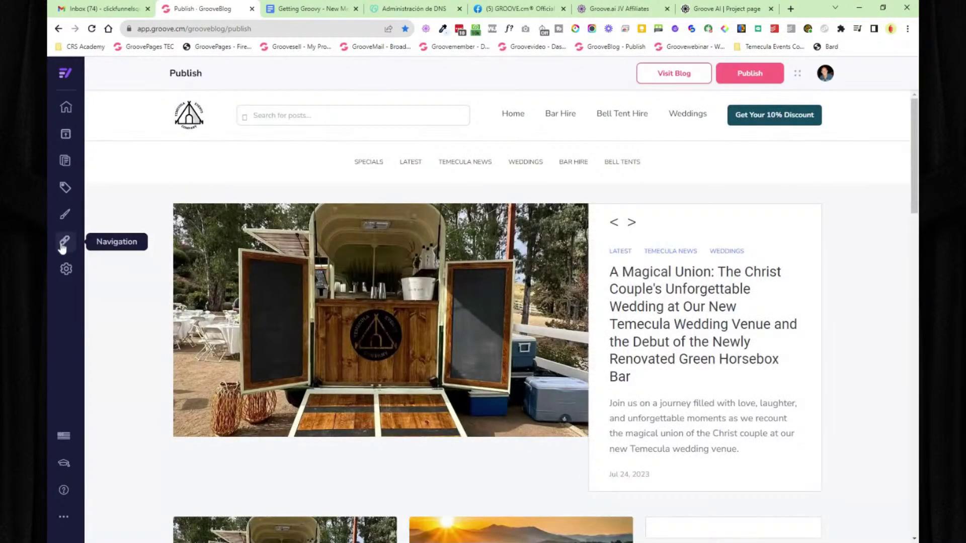
left_click(63, 243)
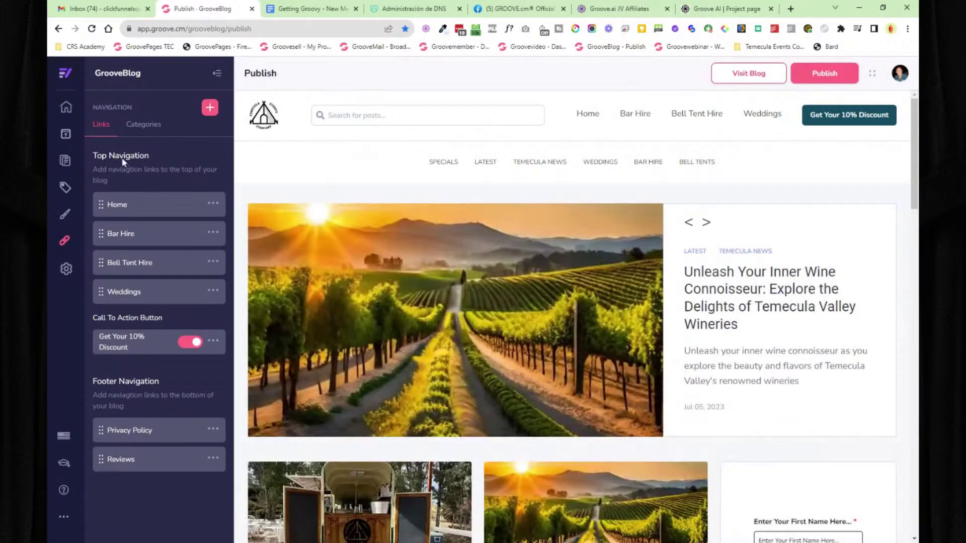
mouse_move(101, 204)
left_mouse_down()
mouse_move(99, 258)
mouse_move(106, 207)
left_mouse_up()
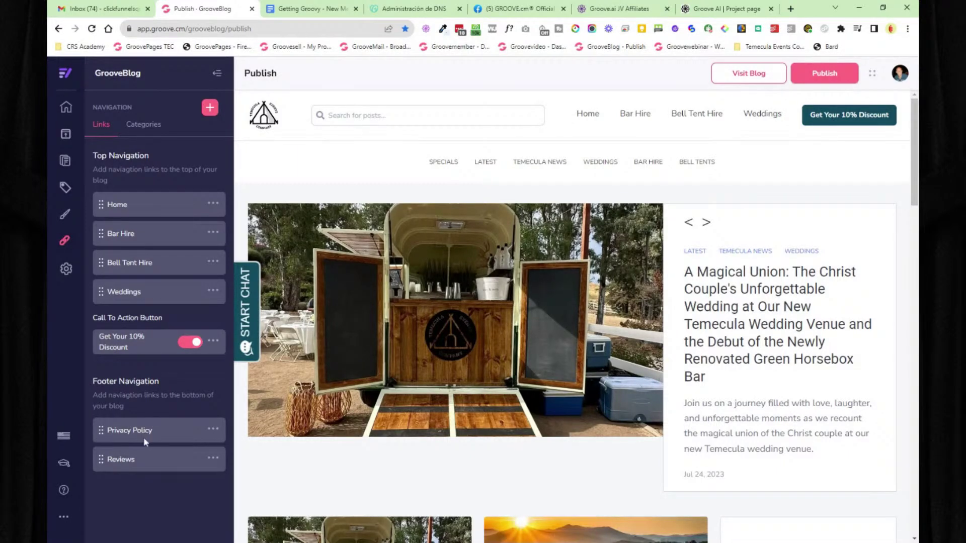
Step: Look through the blog preview down to its footer links, view the navigation Categories, and collapse the Navigation panel
scroll(550, 342, "down", 15)
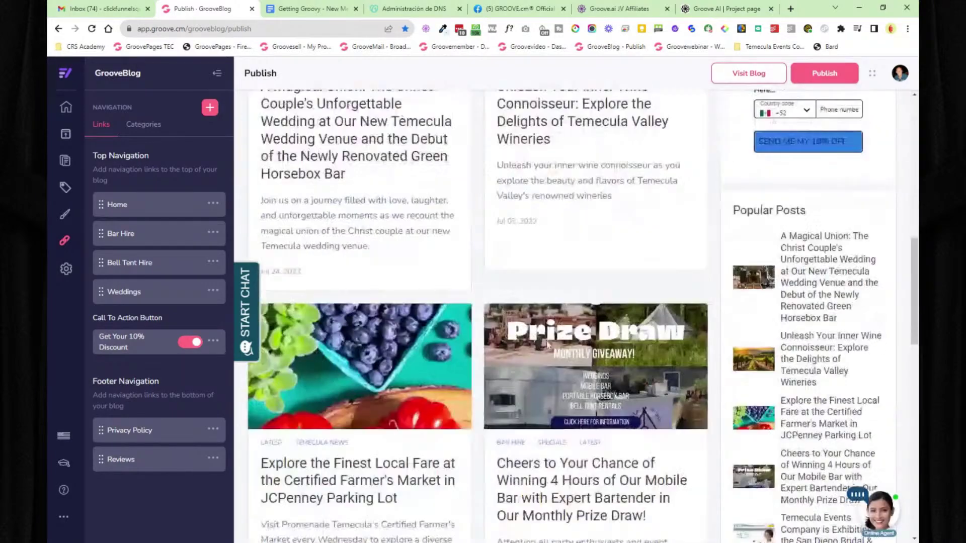
scroll(554, 347, "down", 7)
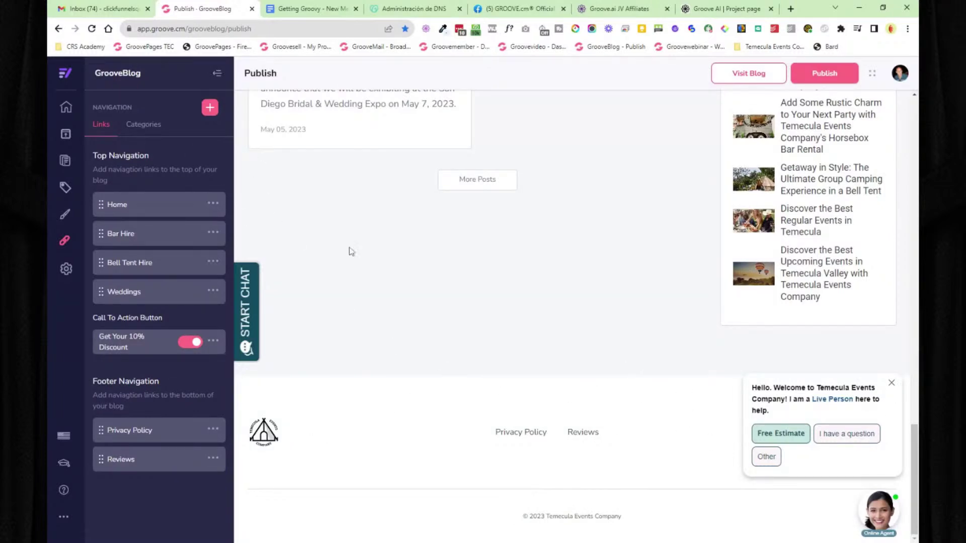
scroll(409, 259, "up", 15)
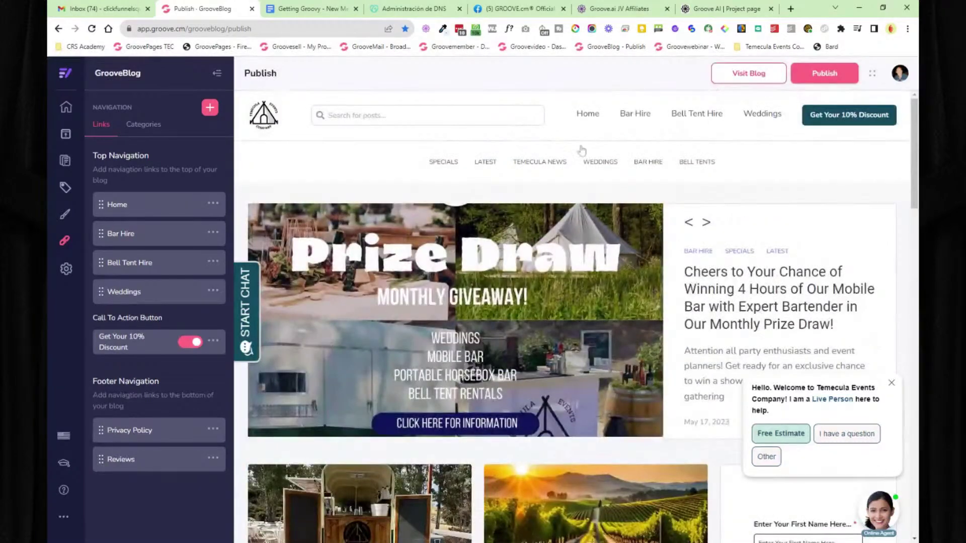
left_click(139, 125)
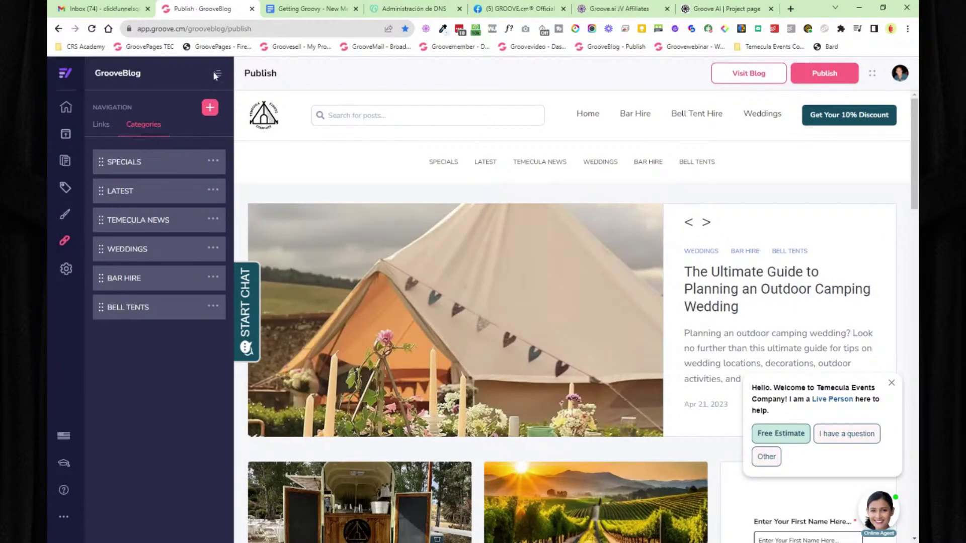
left_click(217, 73)
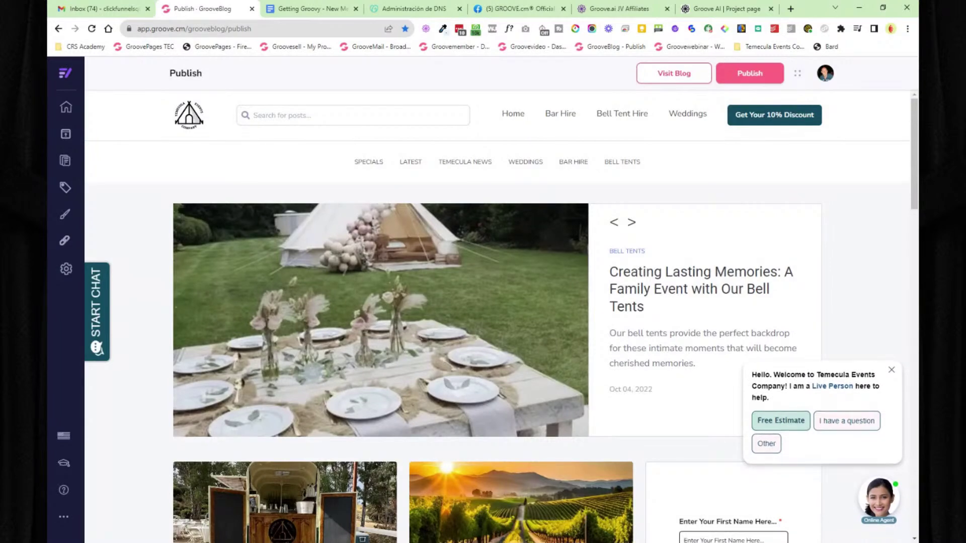
Step: Open the blog's theme for customization and look through its Appearance settings for typography and colors
left_click(67, 240)
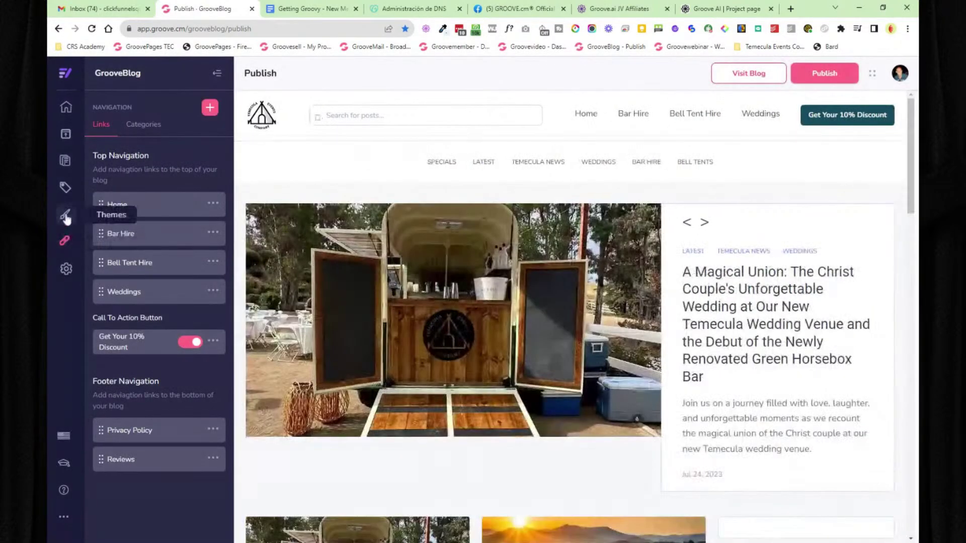
left_click(66, 218)
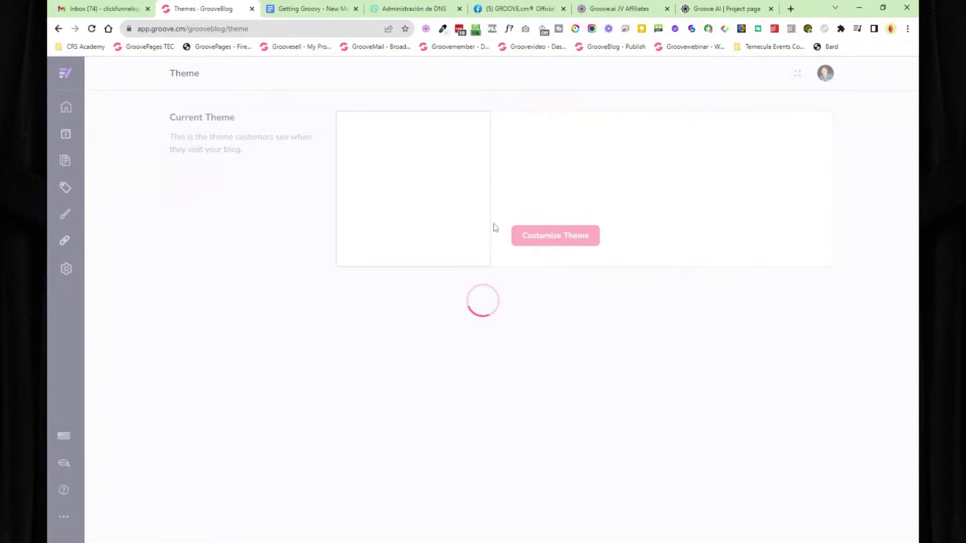
left_click(563, 238)
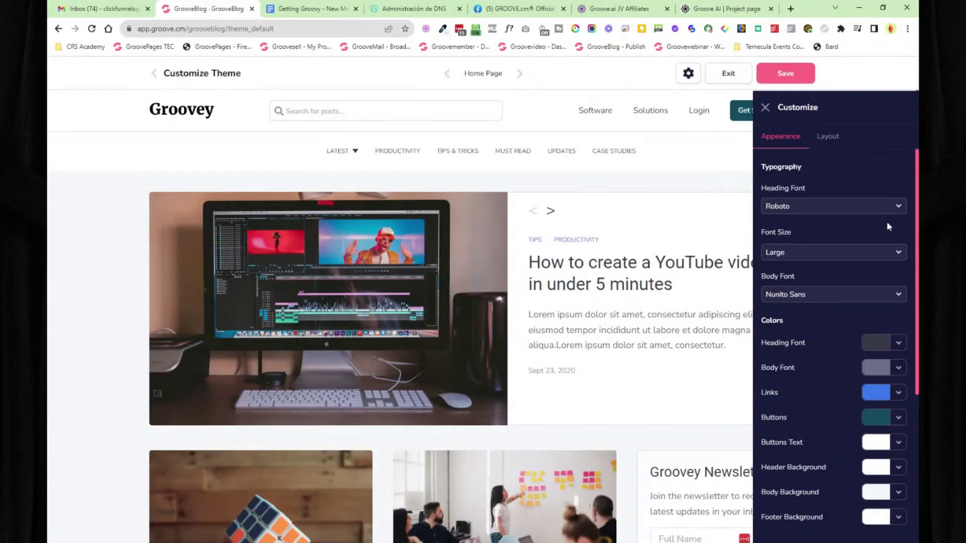
left_click(812, 209)
left_click(855, 170)
scroll(813, 319, "down", 1)
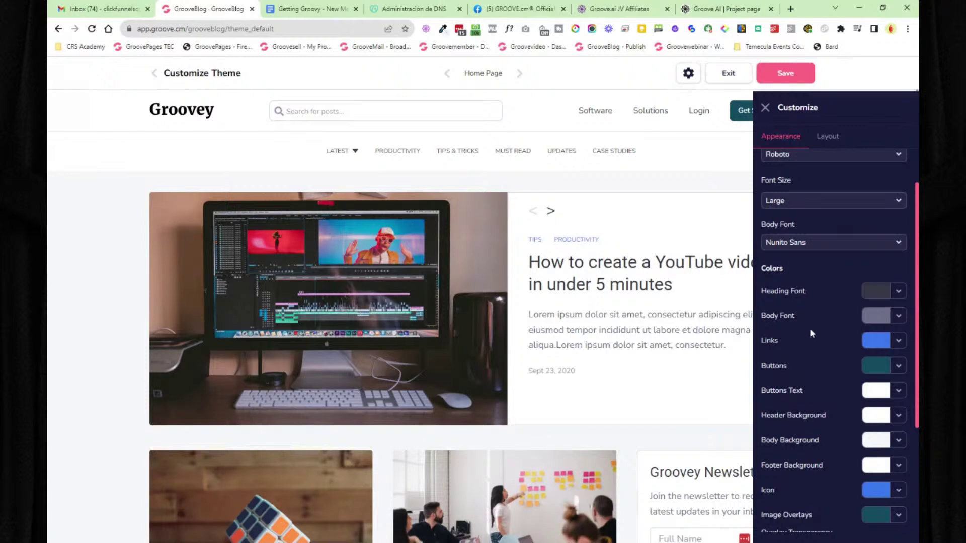
scroll(810, 328, "down", 3)
scroll(809, 328, "up", 5)
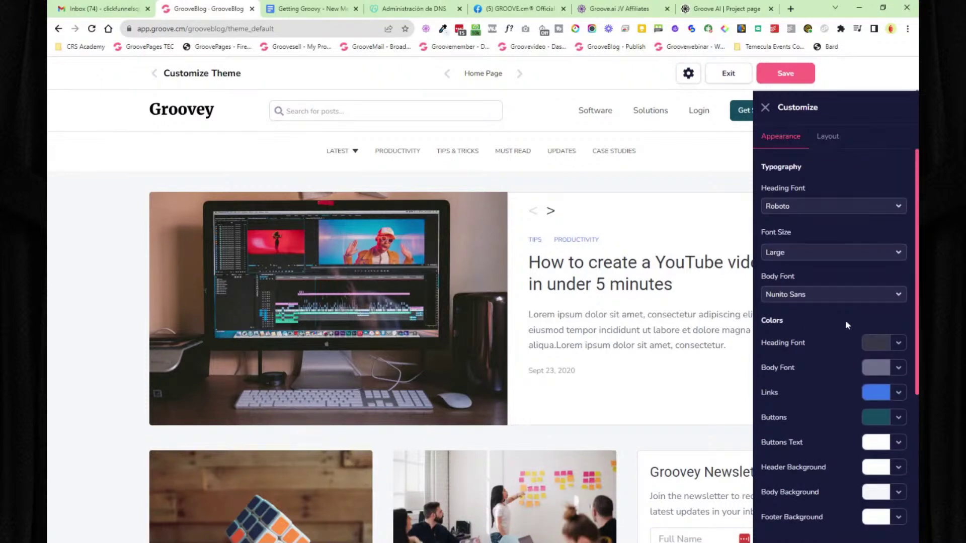
Step: View the Home Page layout settings, switching Show Sidebar and Show Categories off and back on to preview their effect
left_click(829, 137)
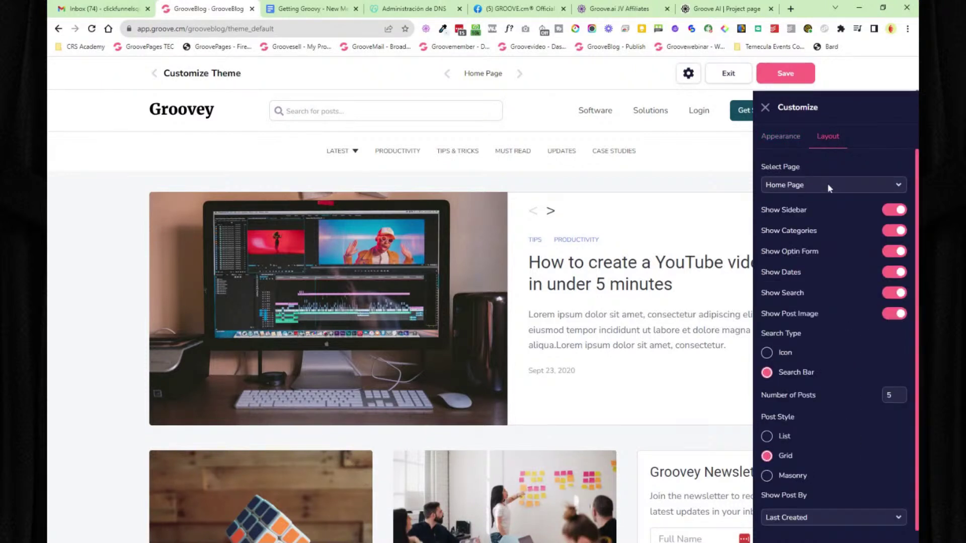
left_click(890, 211)
left_click(892, 212)
left_click(891, 232)
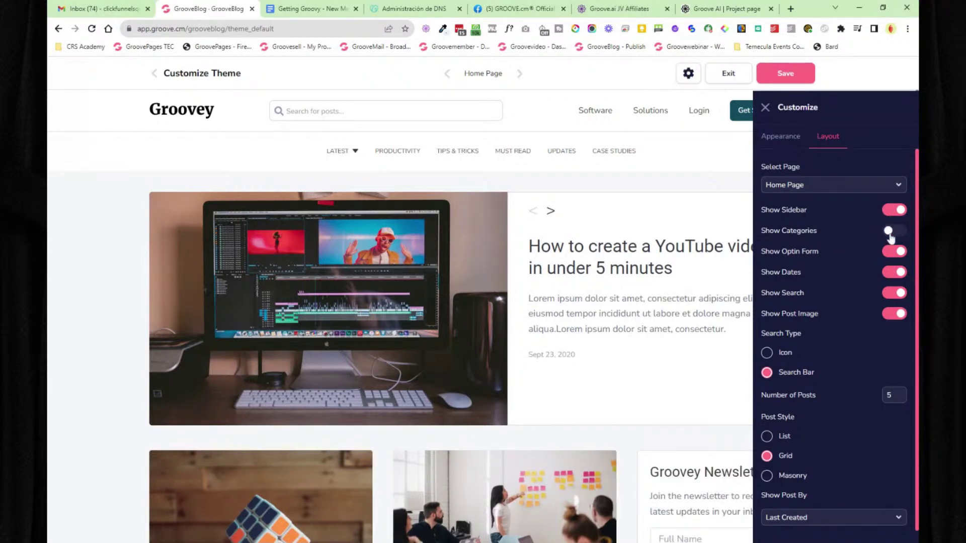
left_click(890, 232)
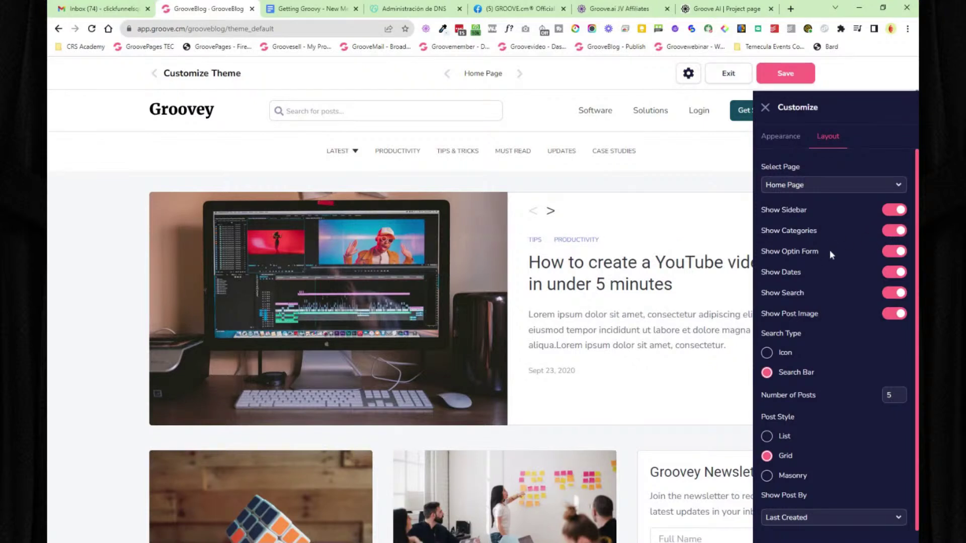
Step: Preview the layout options for the Post Page and Category Page, then return to the Home Page layout
left_click(830, 184)
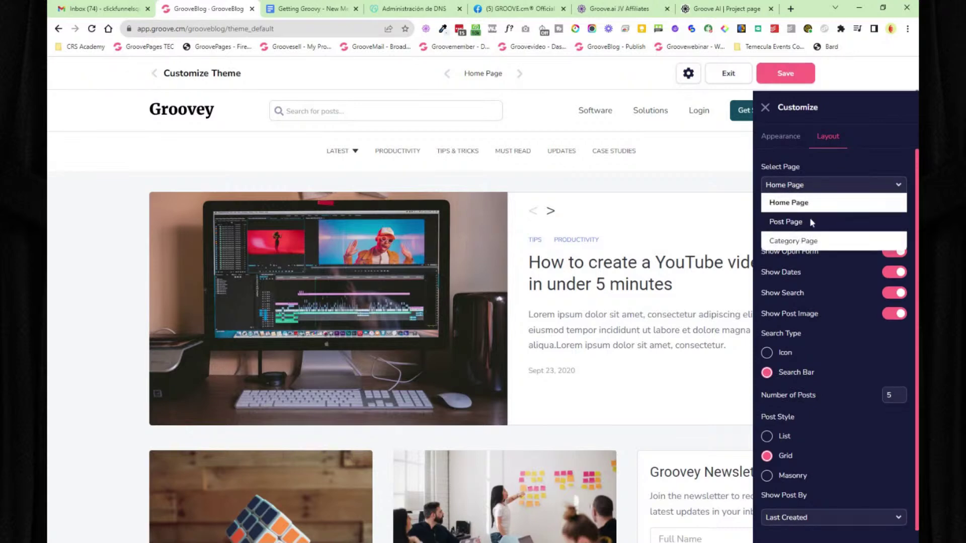
left_click(810, 219)
left_click(903, 210)
left_click(902, 211)
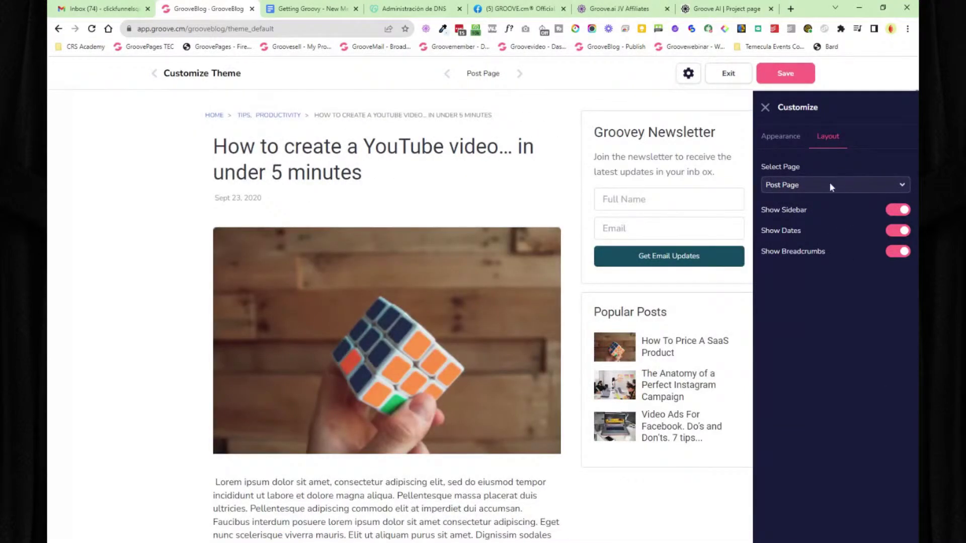
left_click(830, 185)
left_click(820, 237)
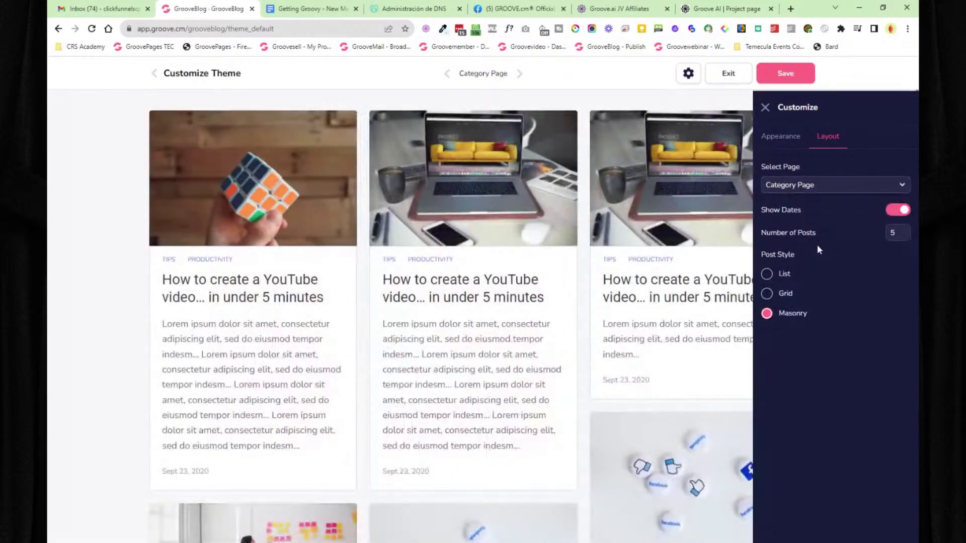
left_click(834, 191)
left_click(830, 199)
Step: Look through the Appearance settings down to Custom CSS and exit the theme customization without saving
left_click(788, 141)
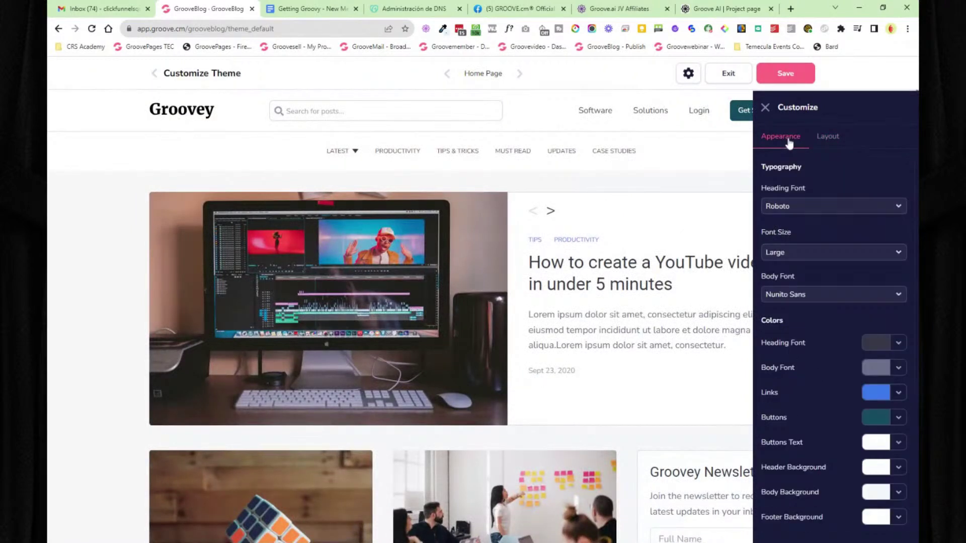
scroll(815, 294, "down", 5)
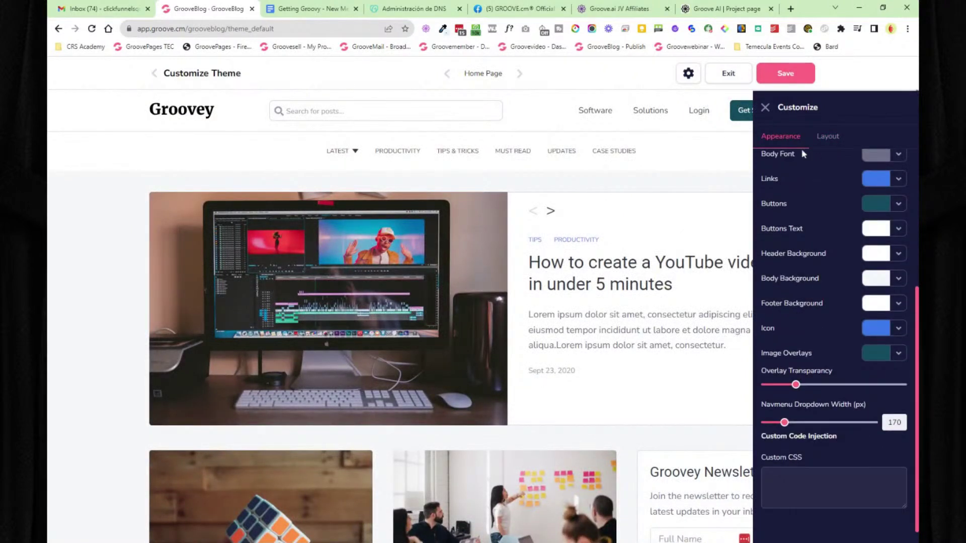
left_click(765, 107)
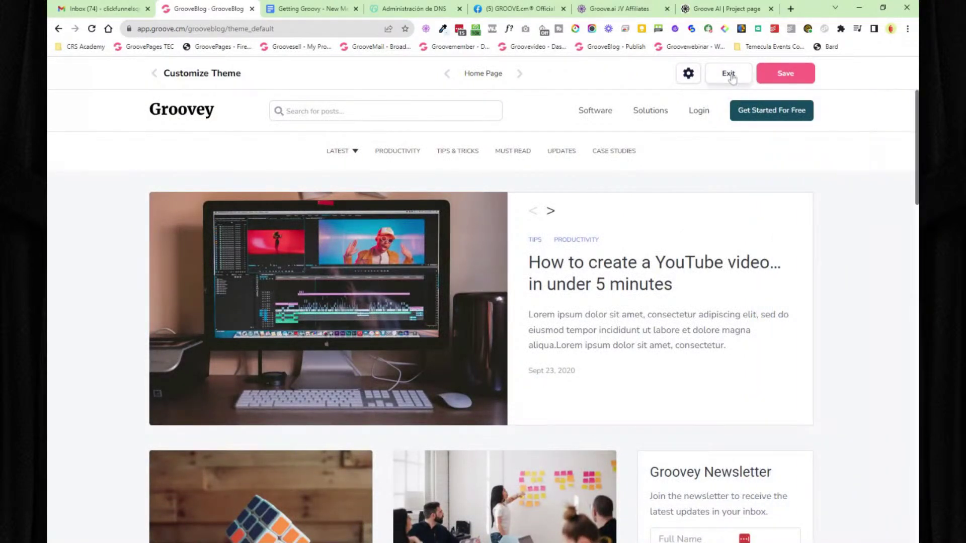
left_click(729, 74)
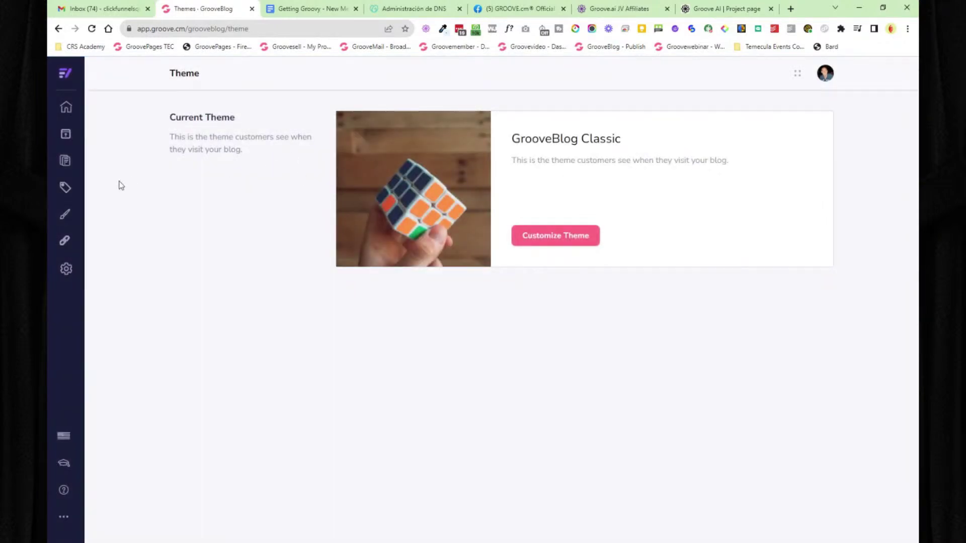
Step: View the blog's Categories list and the available actions for the LATEST category
left_click(66, 196)
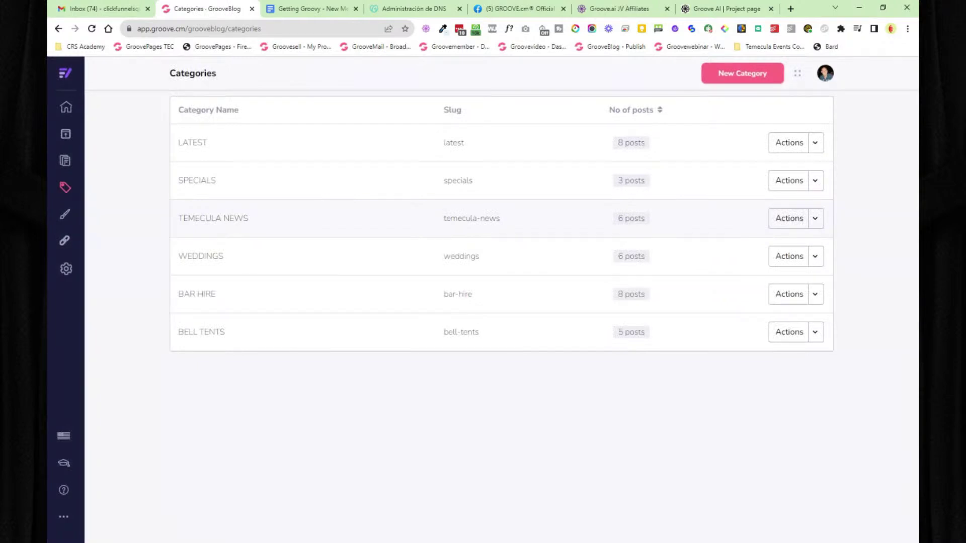
left_click(814, 144)
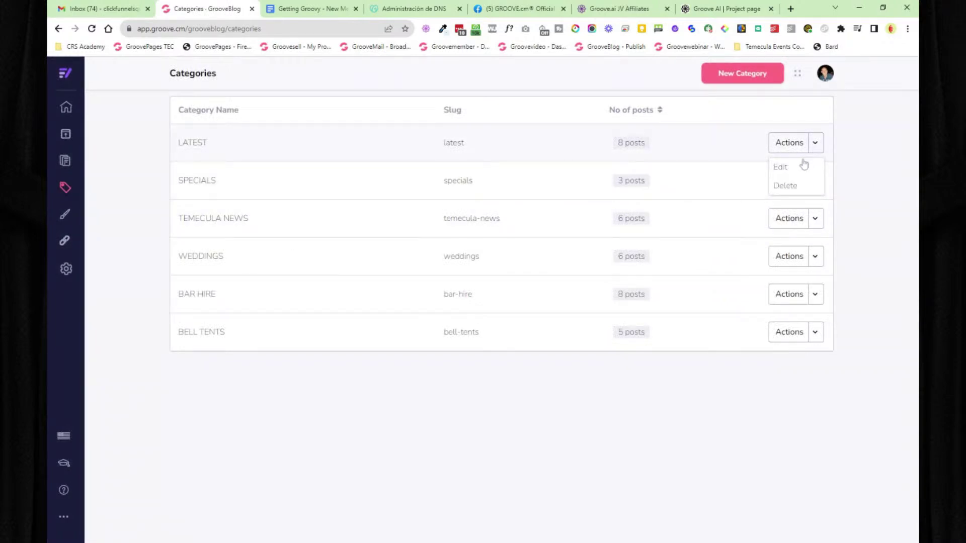
left_click(846, 204)
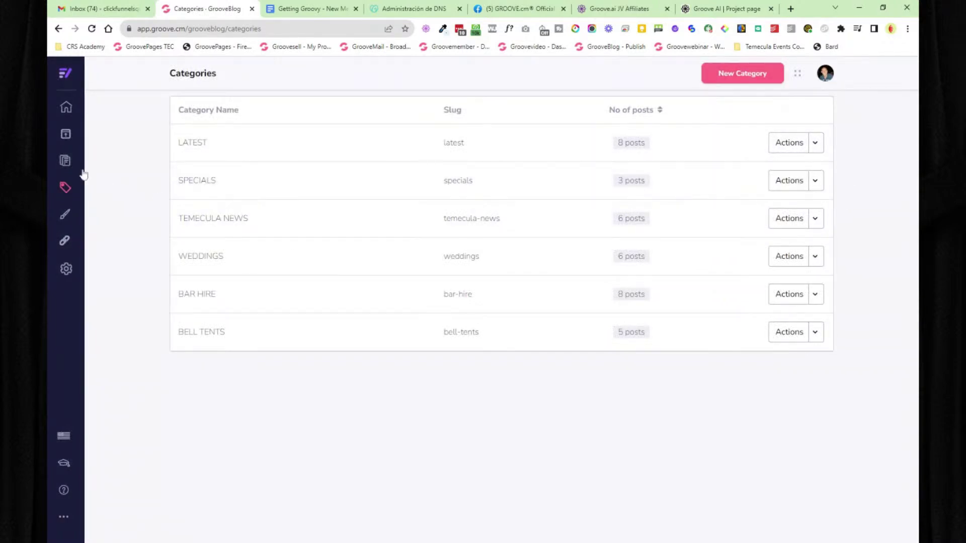
Step: Open the Green Horsebox Bar wedding post in the editor and look through its slug, categories and keywords settings
left_click(66, 161)
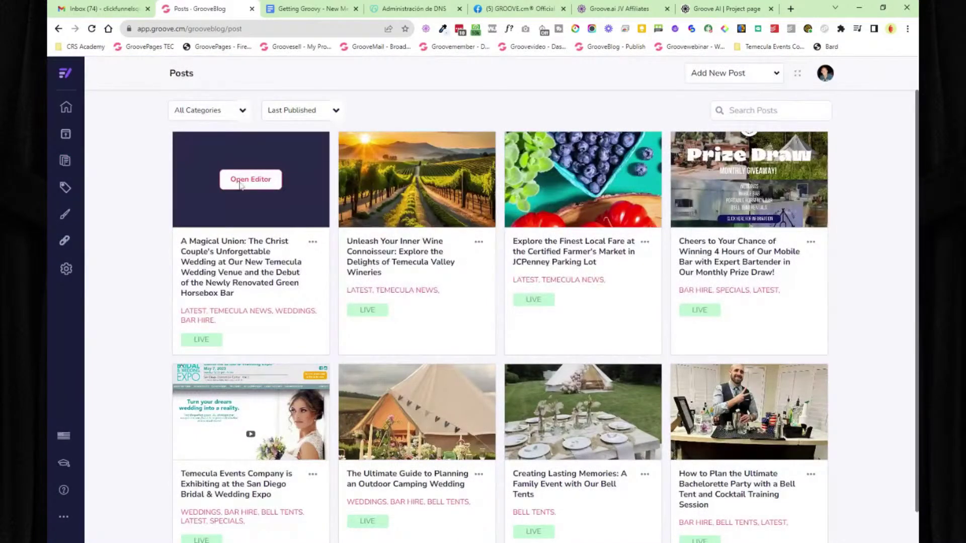
left_click(250, 180)
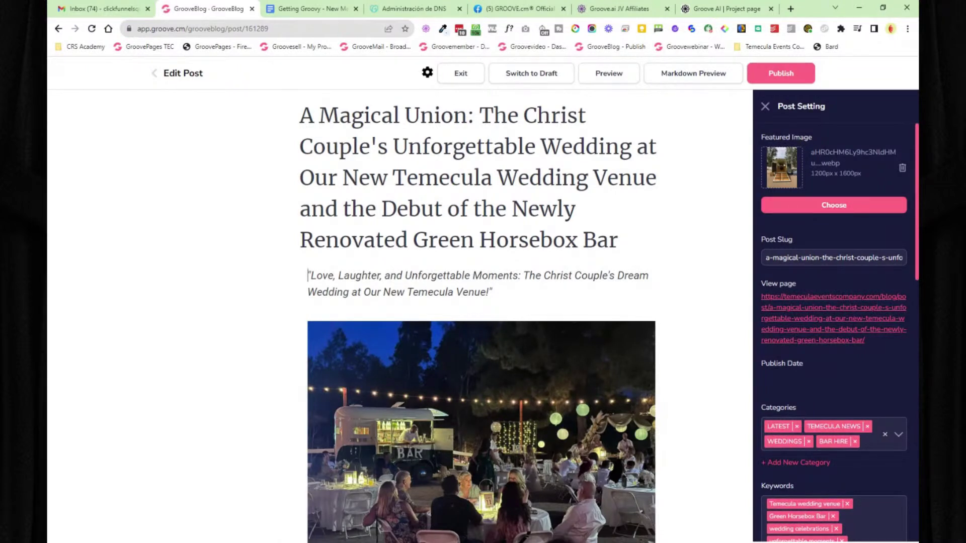
scroll(814, 236, "down", 1)
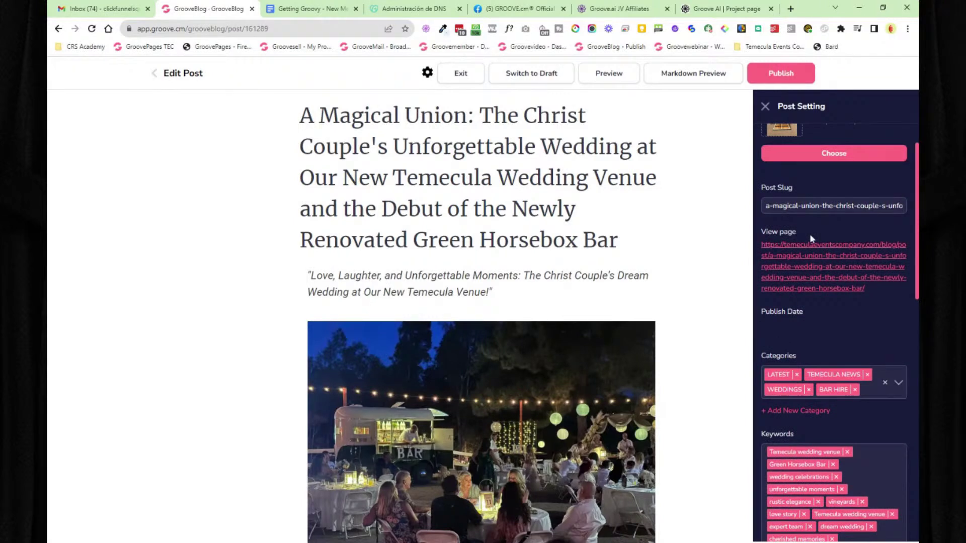
scroll(810, 233, "down", 3)
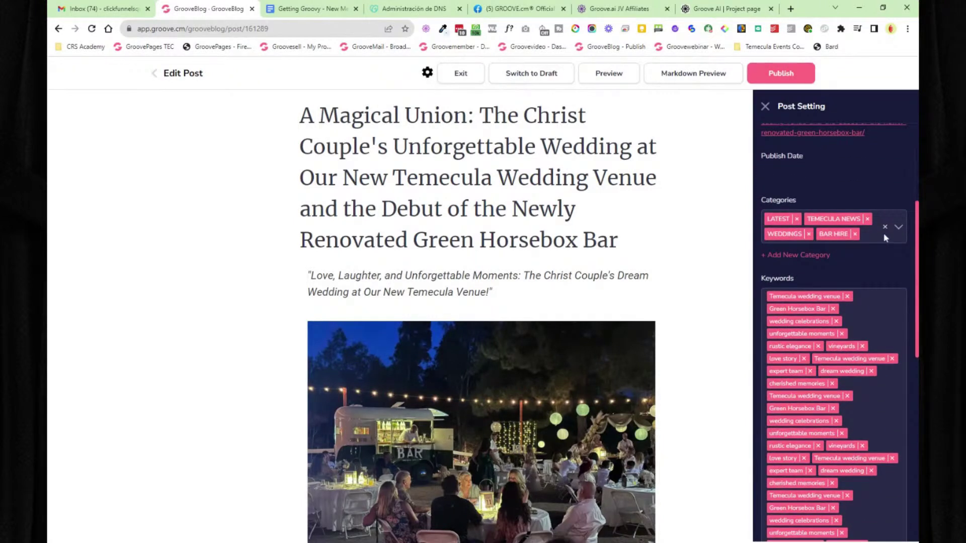
scroll(825, 327, "down", 1)
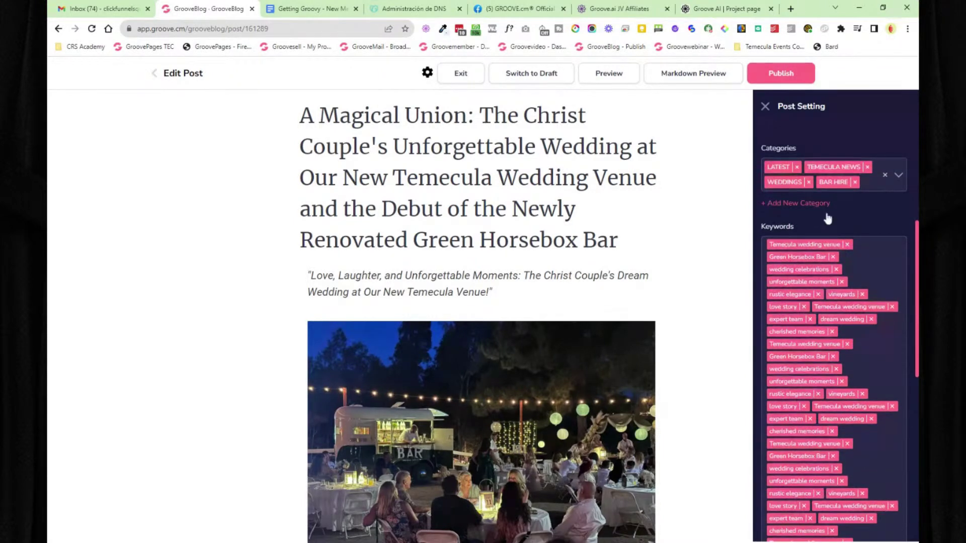
scroll(827, 218, "down", 10)
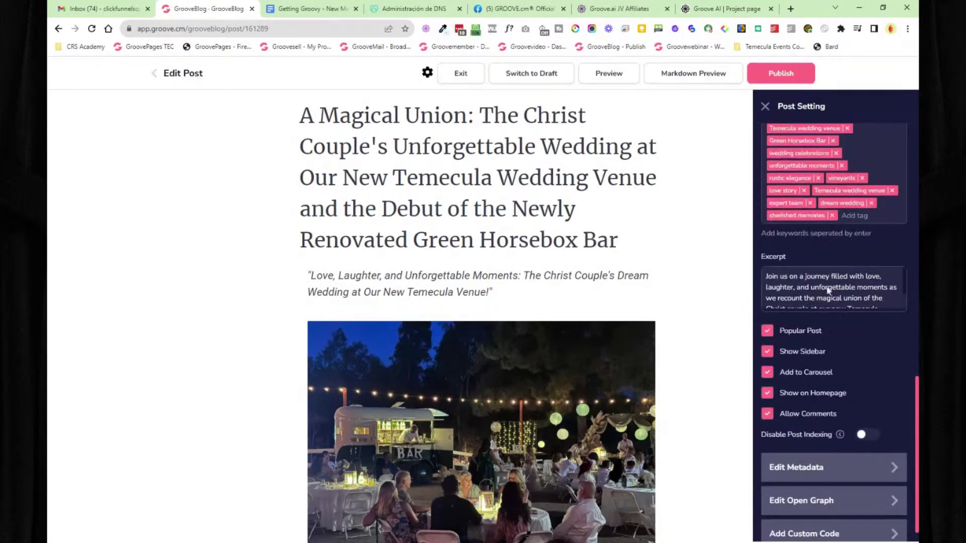
Step: Look over the post's excerpt and display options, switching Popular Post off and back on
triple_click(833, 287)
scroll(832, 287, "down", 1)
scroll(811, 256, "down", 1)
left_click(767, 309)
left_click(768, 310)
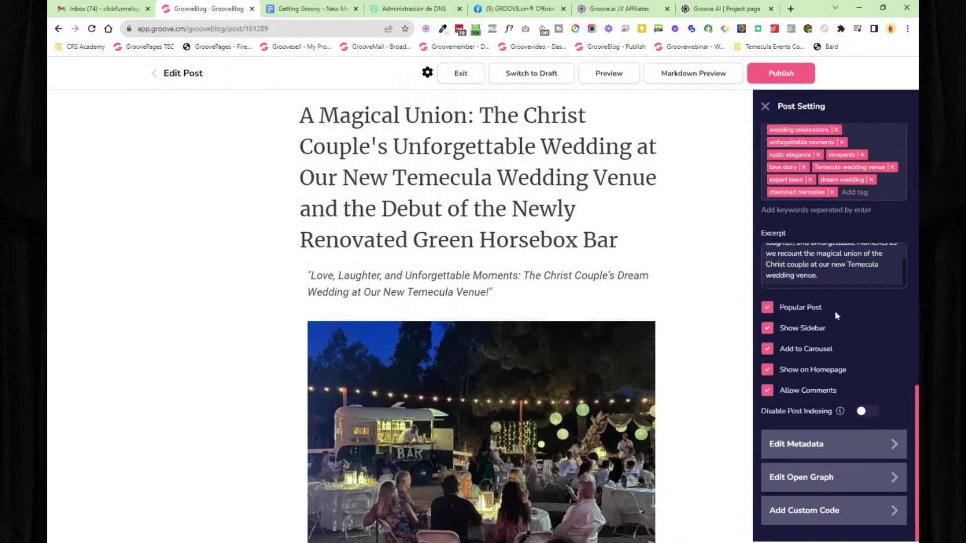
Step: Expand and look through the post's Metadata, Open Graph and Custom Code sections
left_click(824, 453)
scroll(824, 452, "down", 5)
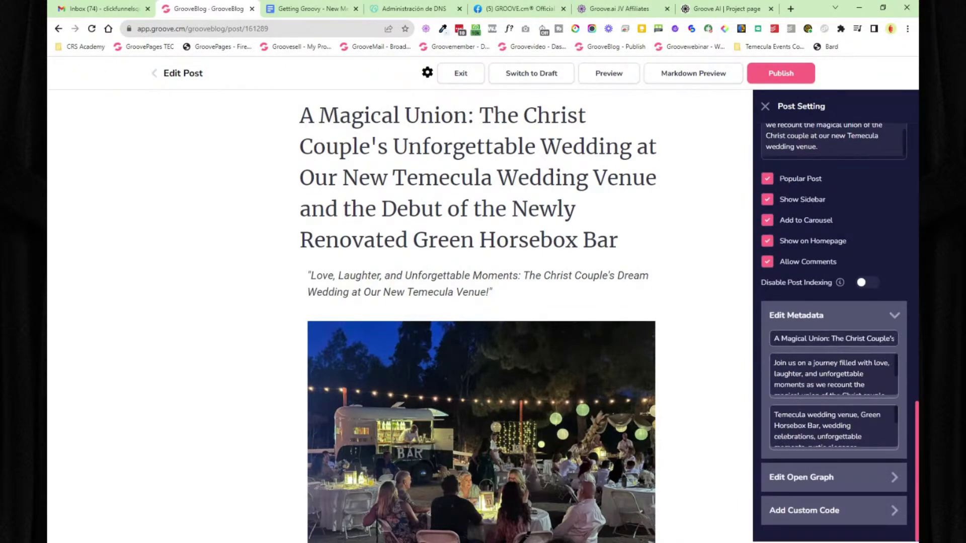
left_click(830, 477)
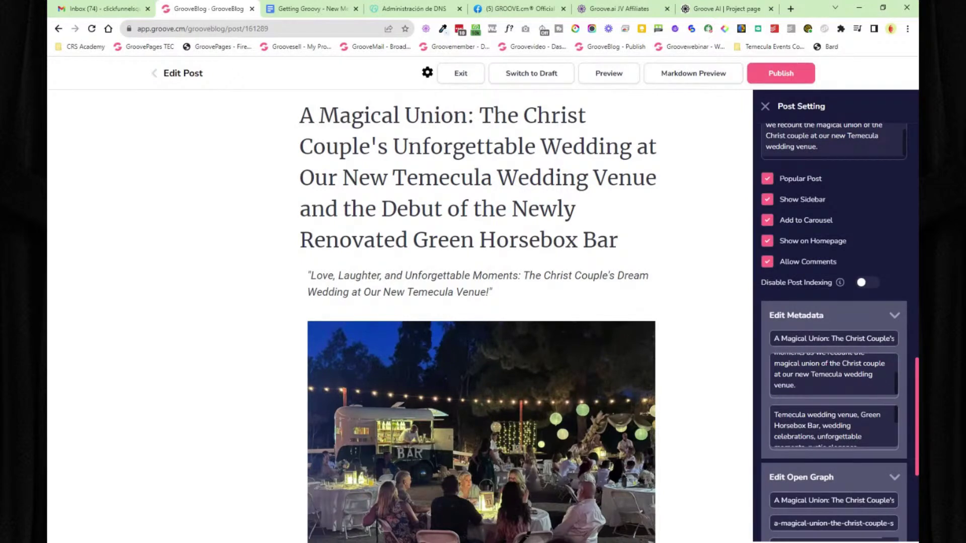
scroll(865, 432, "down", 5)
left_click(860, 509)
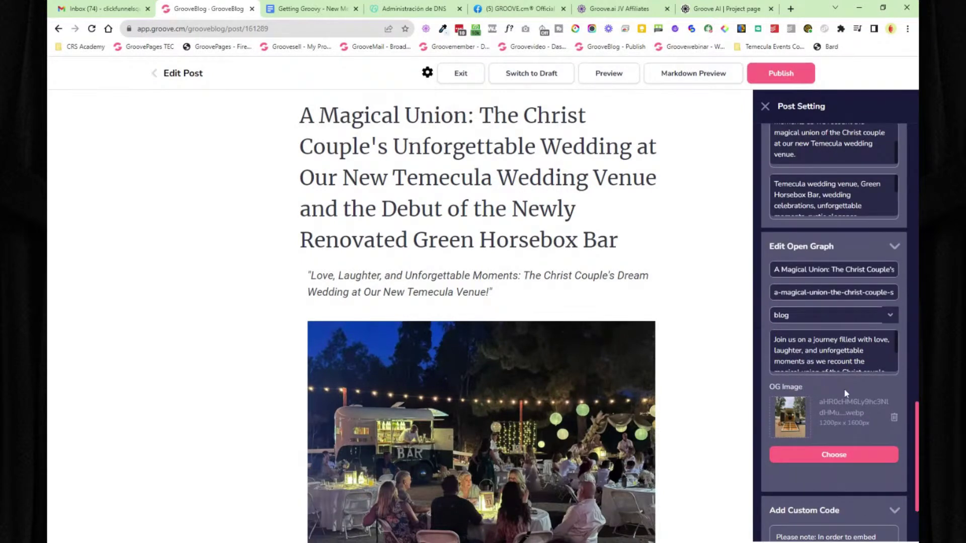
scroll(847, 395, "down", 3)
scroll(857, 384, "up", 10)
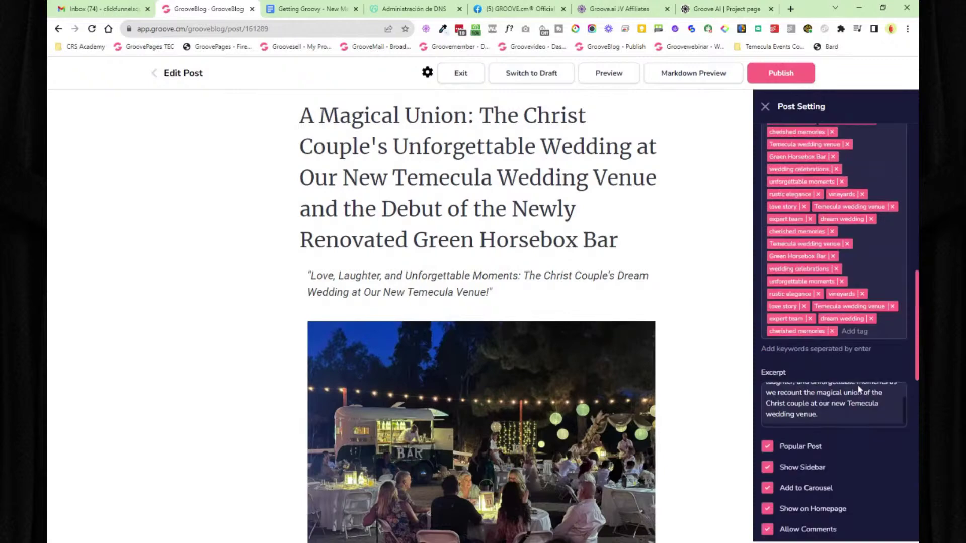
Step: Close the post settings and look over the post's title and introductory quote
left_click(769, 107)
left_click(468, 209)
triple_click(483, 209)
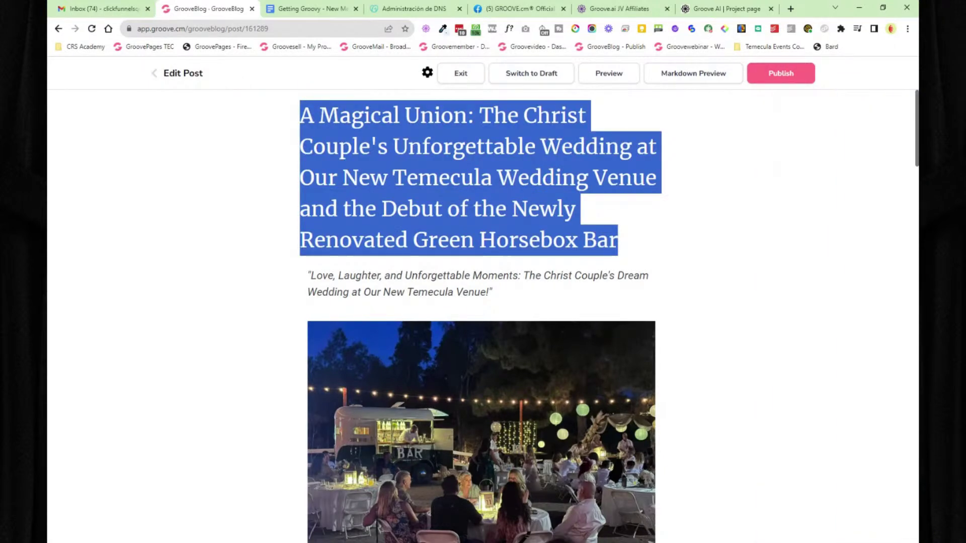
left_click(472, 275)
scroll(478, 322, "down", 2)
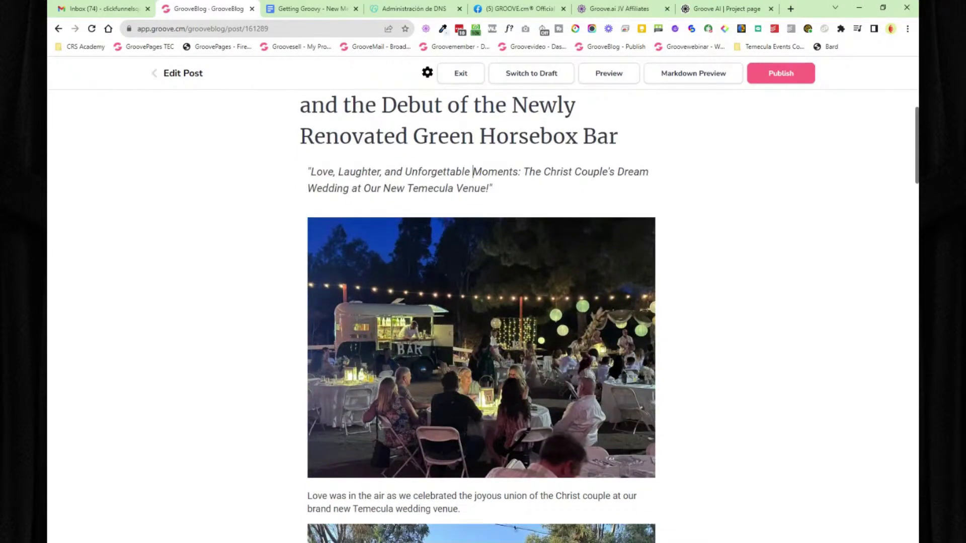
Step: View the alt text of the post's first image without changing it, and look through the post to its last photo
left_click(481, 347)
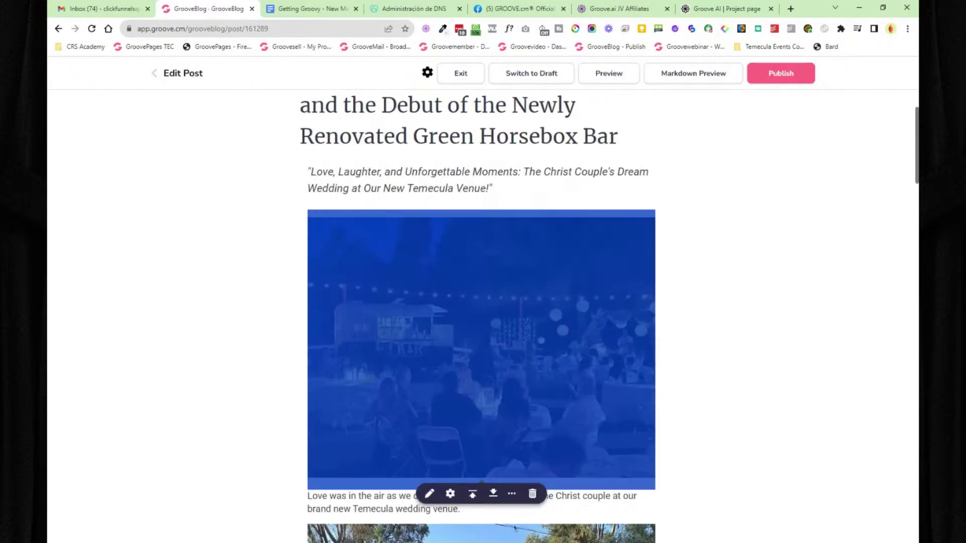
left_click(450, 495)
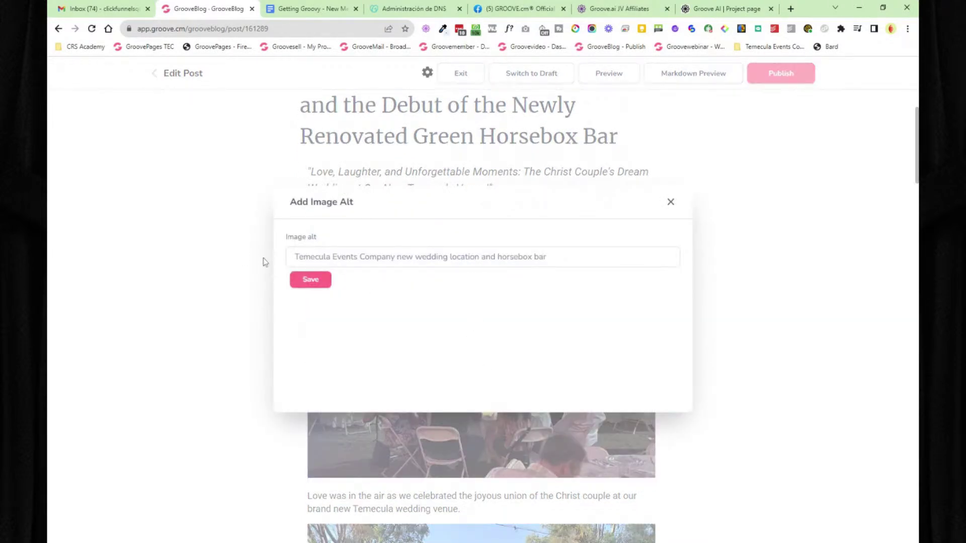
left_click(672, 204)
scroll(667, 233, "down", 15)
scroll(482, 316, "down", 15)
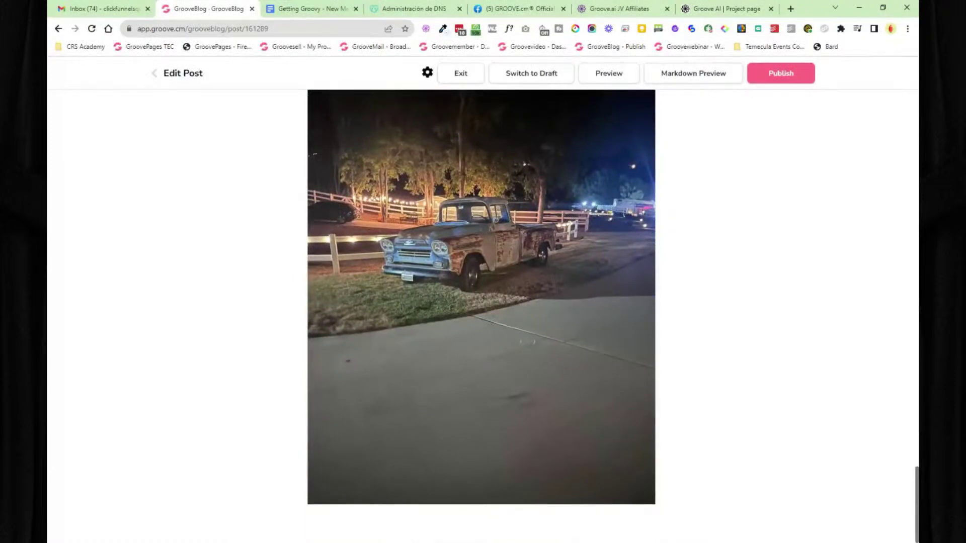
scroll(481, 316, "up", 2)
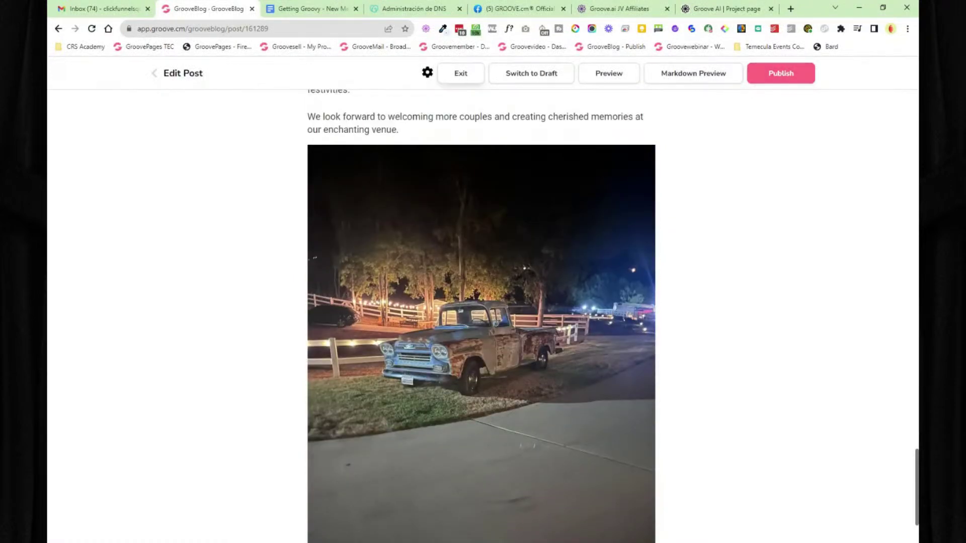
Step: Exit the post editor without saving the changes and open the live blog from GrooveBlog's Publish page
left_click(460, 75)
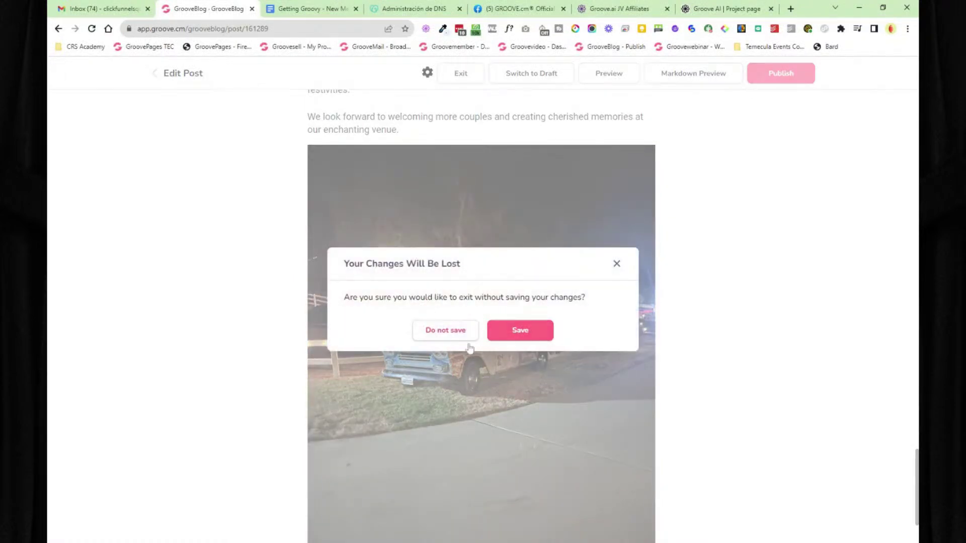
left_click(452, 333)
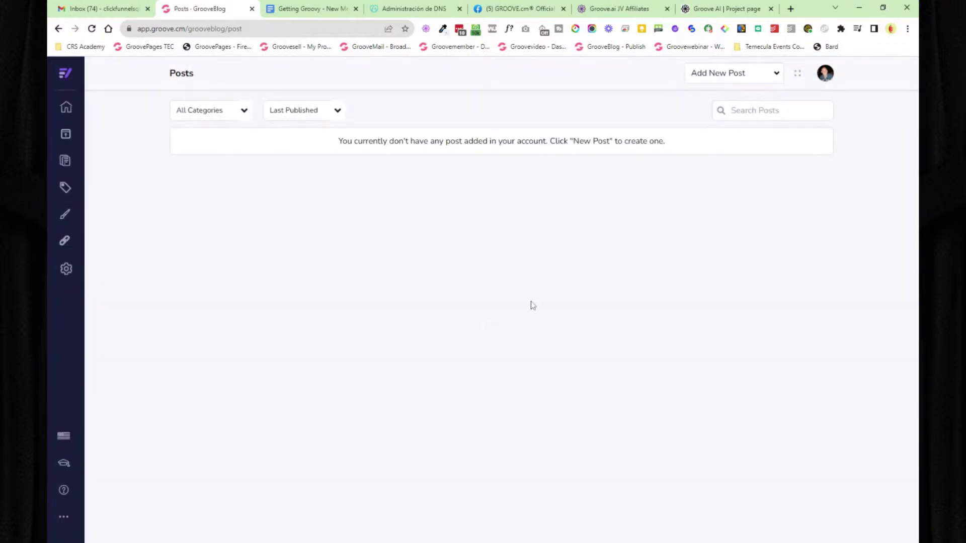
left_click(66, 134)
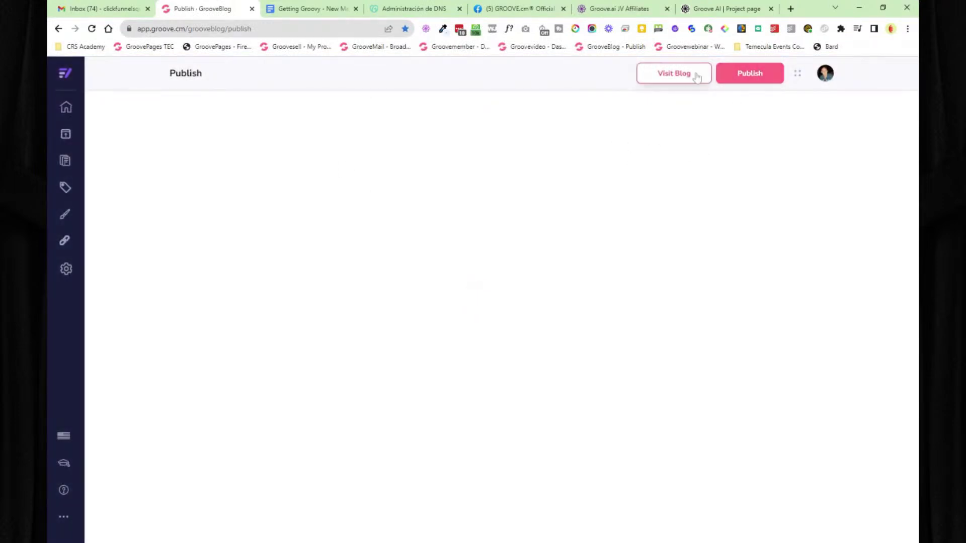
left_click(680, 78)
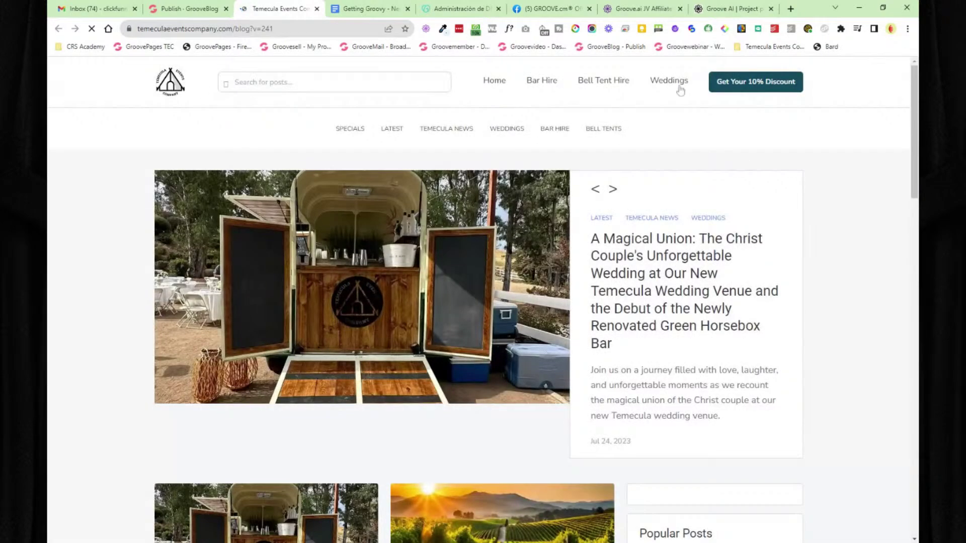
Step: Look over the live Temecula Events blog, advancing the featured posts and viewing the post list and sidebar, and close it
left_click(612, 191)
left_click(612, 191)
left_click(612, 191)
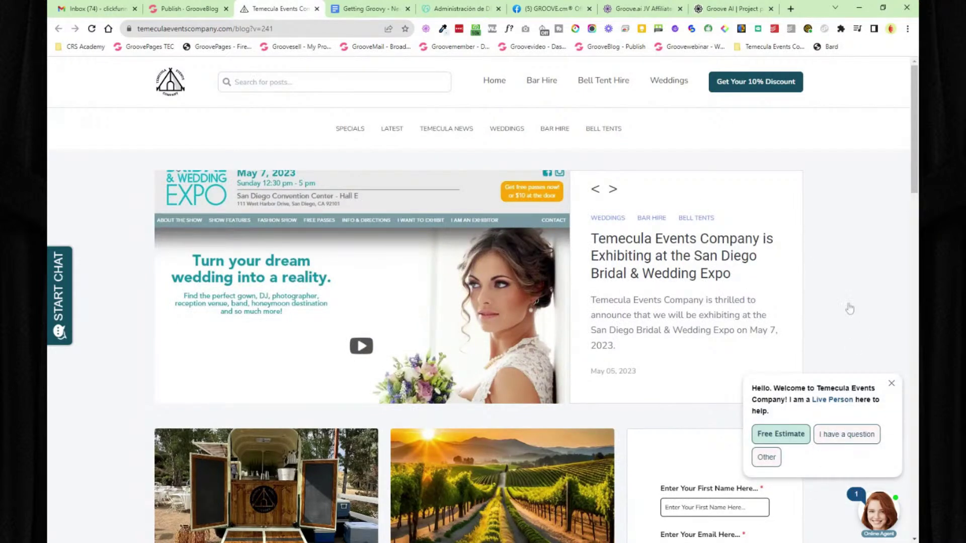
scroll(838, 317, "down", 5)
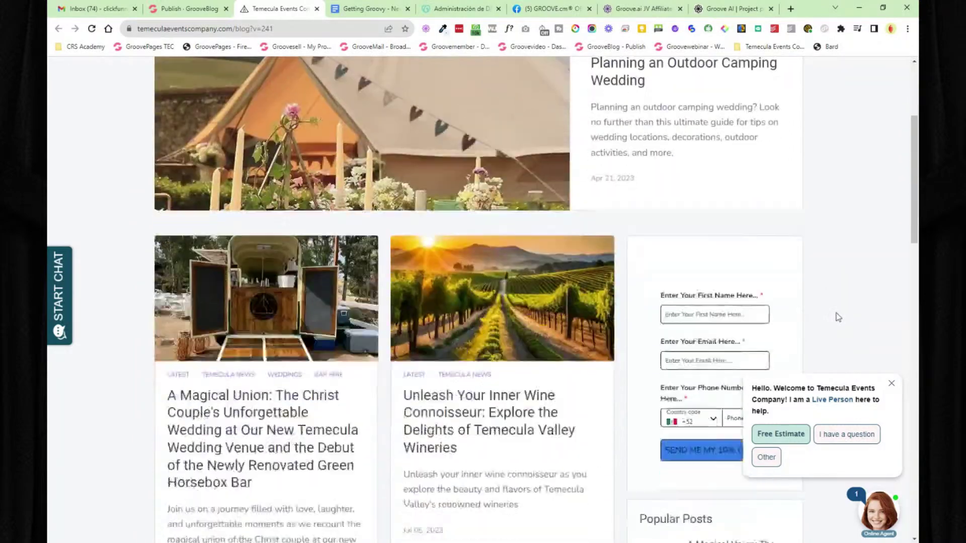
scroll(838, 317, "down", 18)
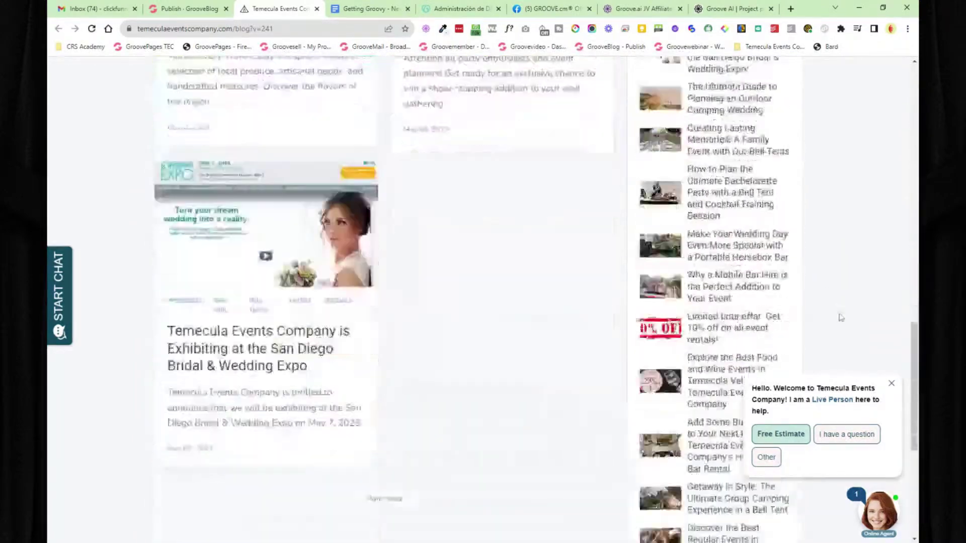
scroll(842, 318, "down", 1)
scroll(843, 317, "up", 20)
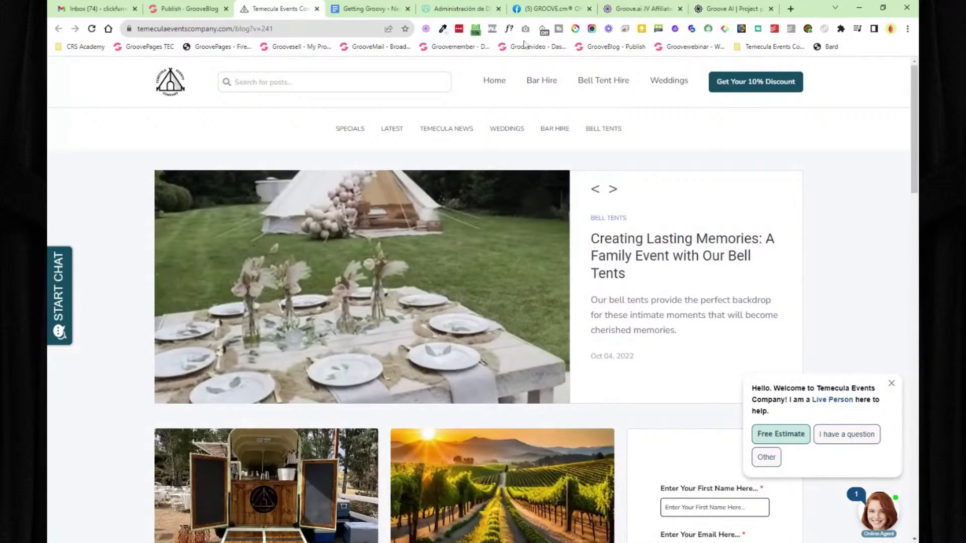
left_click(316, 9)
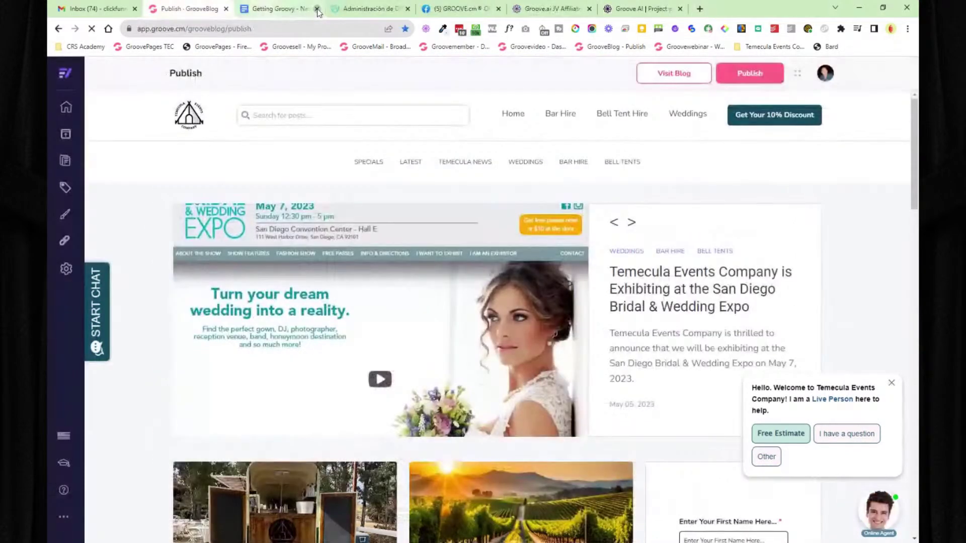
Step: Go to the main Groove dashboard, checking the onboarding document for the orientation area that follows GrooveBlog
left_click(64, 76)
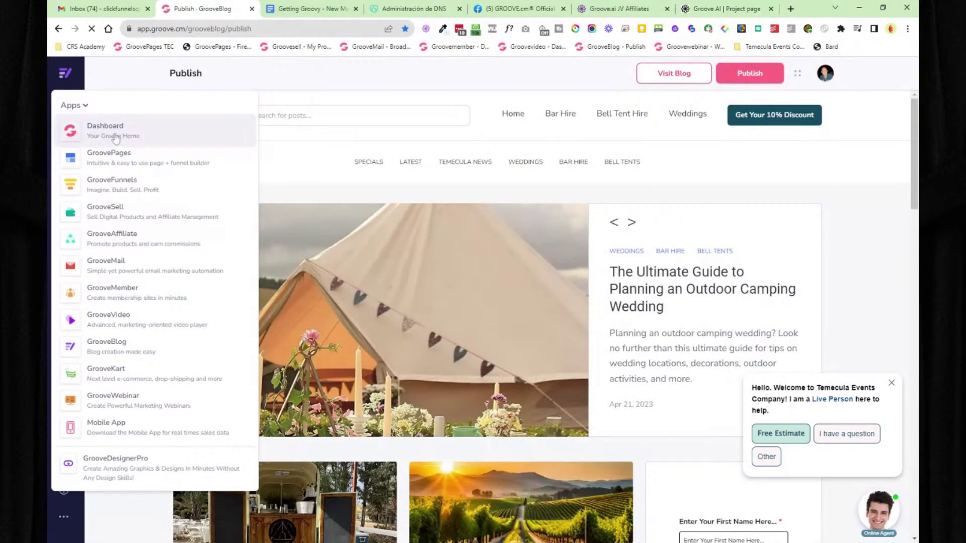
left_click(295, 10)
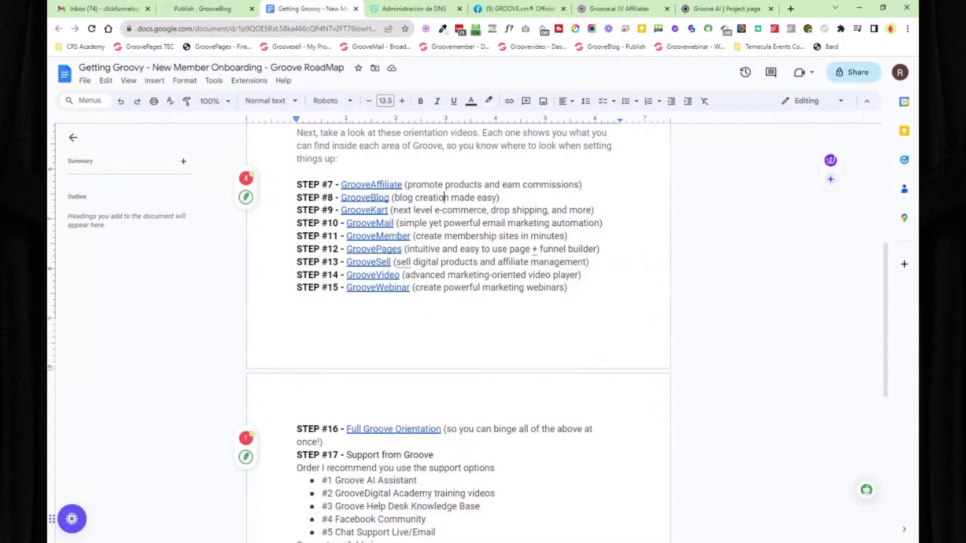
left_click(211, 10)
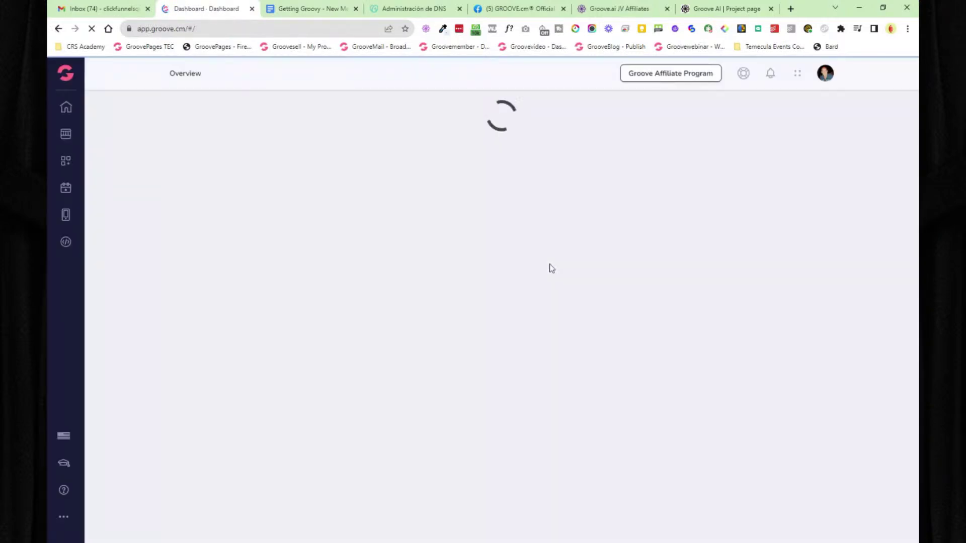
Step: Open GrooveKart and enter the admin dashboard of the Temeculaevents store
left_click(71, 76)
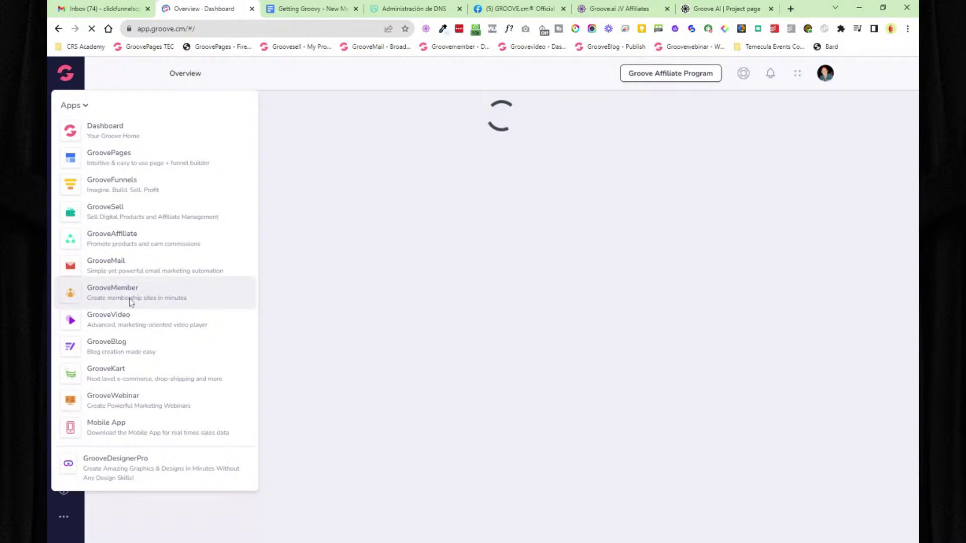
left_click(122, 372)
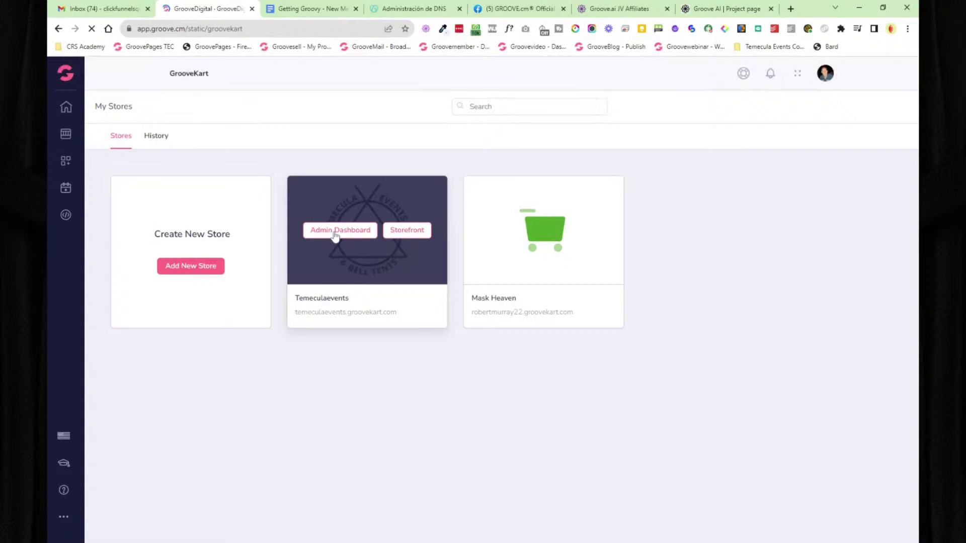
left_click(336, 231)
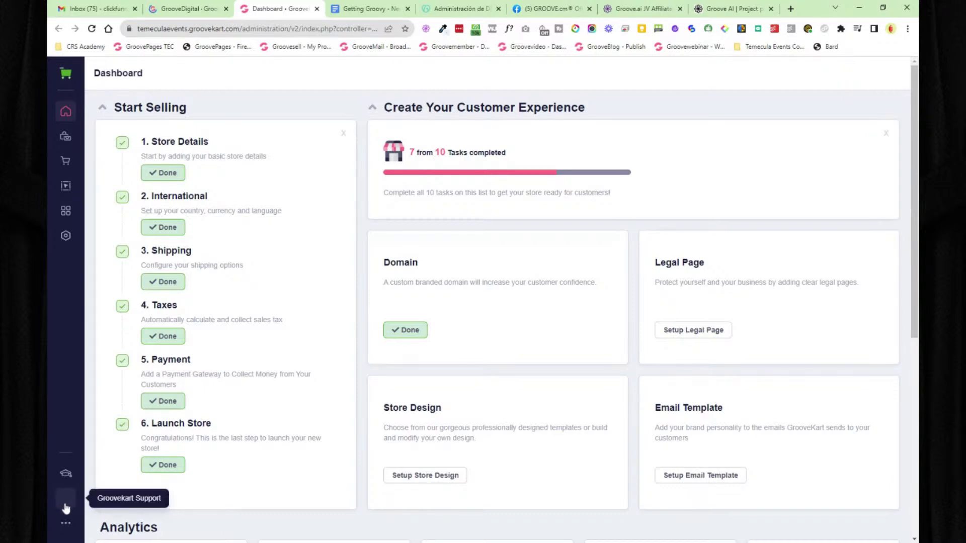
Step: View the store's extra links and the main dashboard's Roadmap and Feedback page, and return to the GrooveKart dashboard
left_click(66, 524)
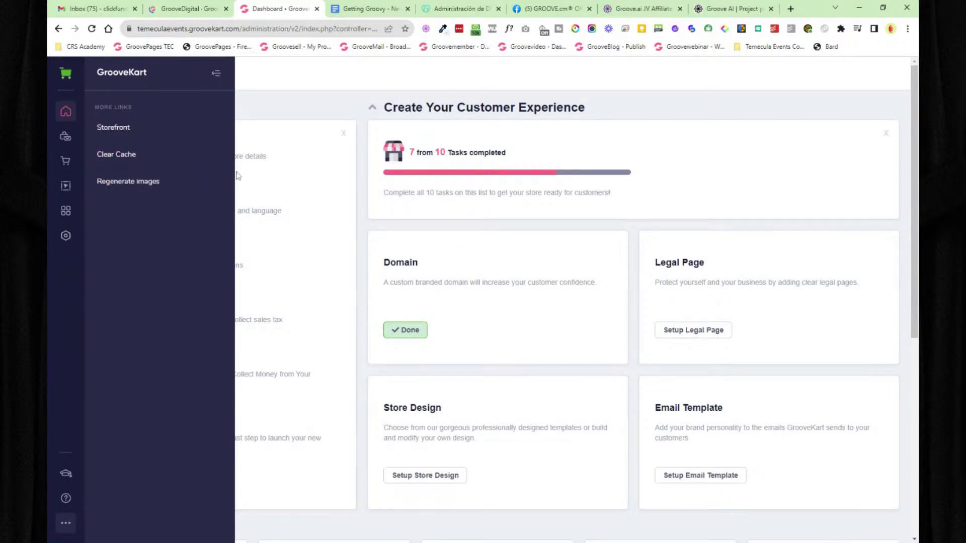
mouse_move(66, 76)
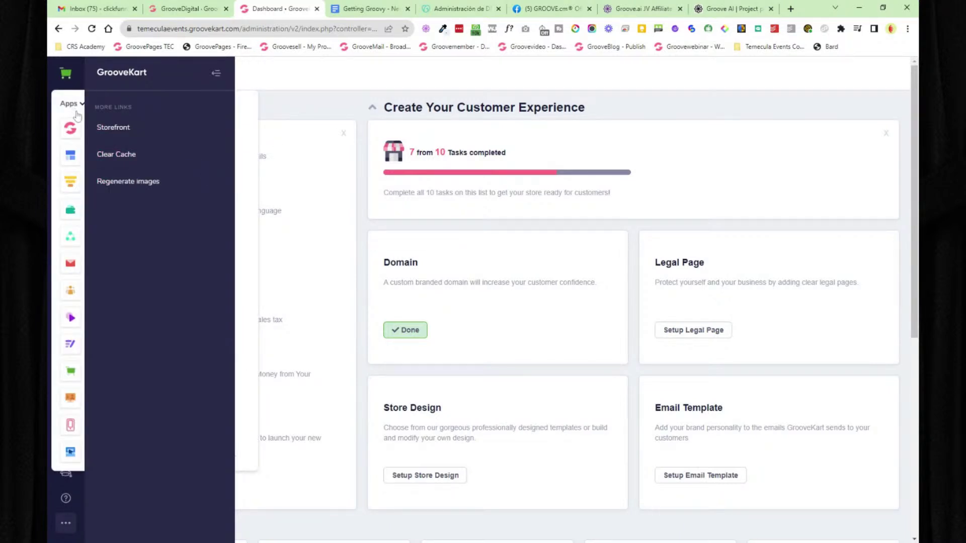
left_click(75, 130)
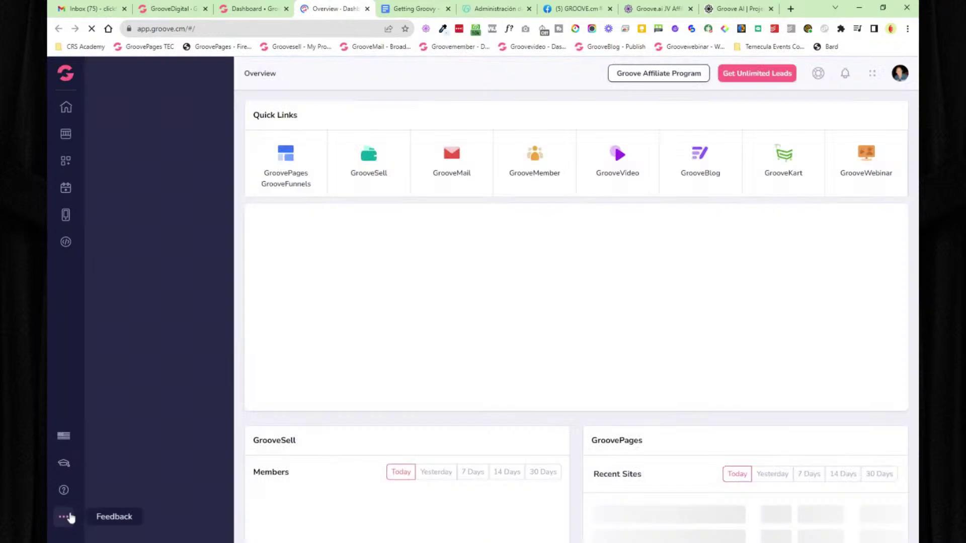
left_click(68, 517)
left_click(130, 218)
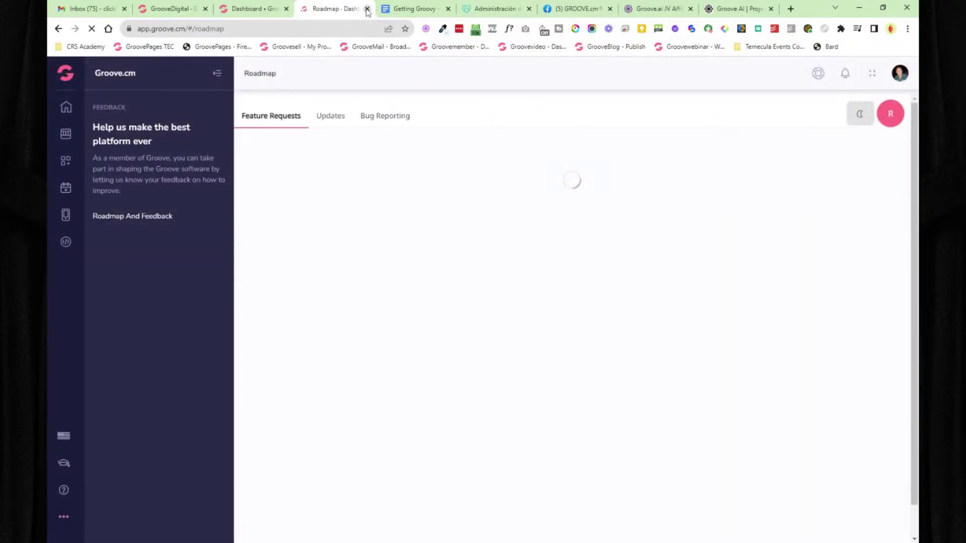
left_click(367, 9)
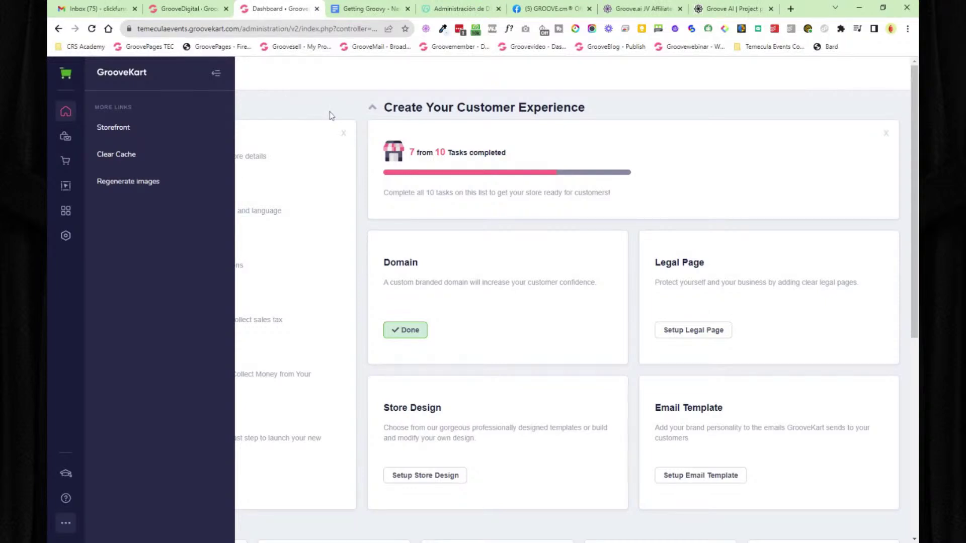
left_click(216, 74)
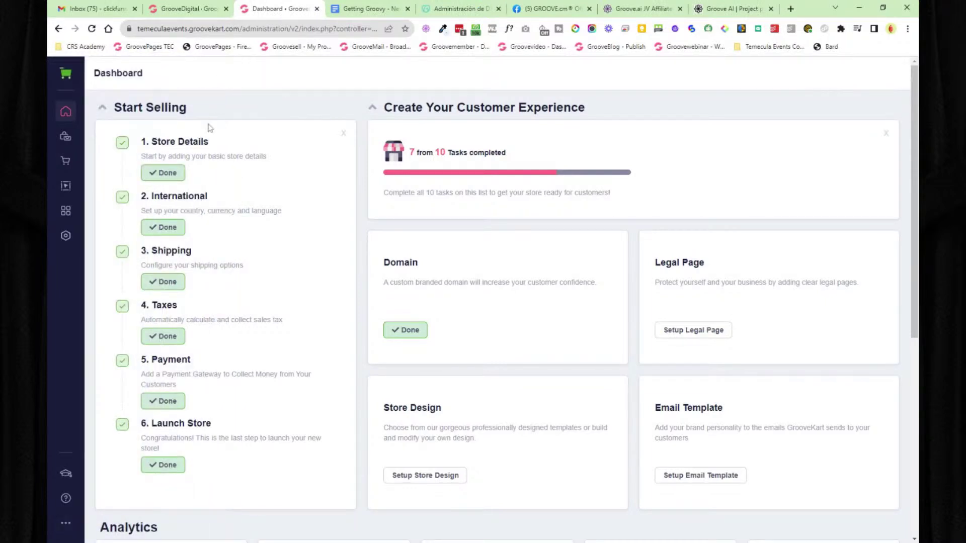
Step: Look over the GrooveKart dashboard's setup tasks and analytics, and view the Products and Orders entries
mouse_move(70, 84)
scroll(659, 274, "down", 2)
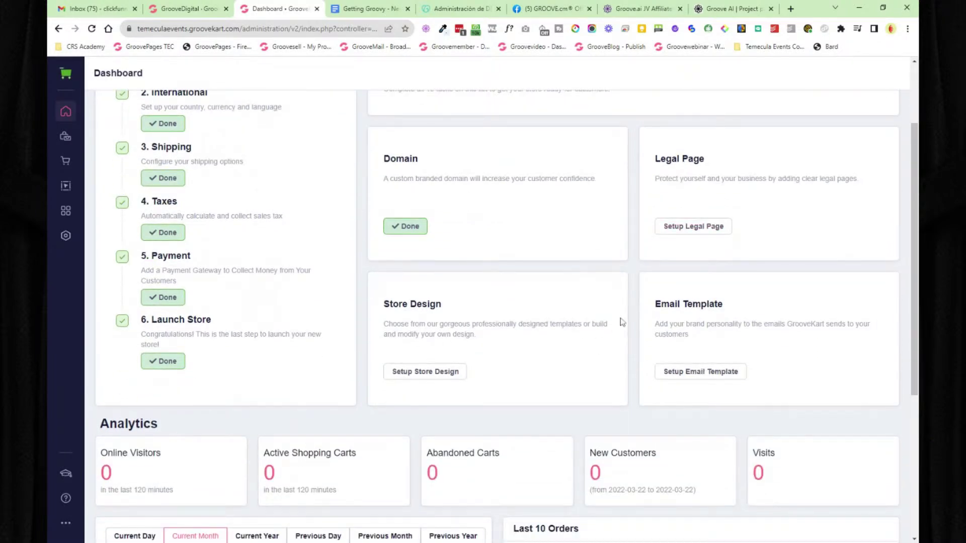
scroll(621, 323, "down", 5)
scroll(485, 248, "up", 7)
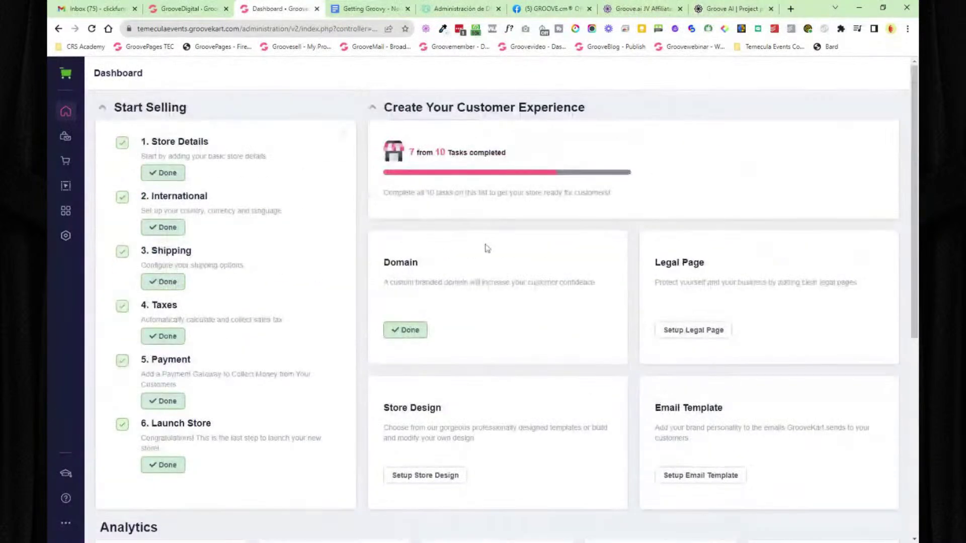
left_click(66, 136)
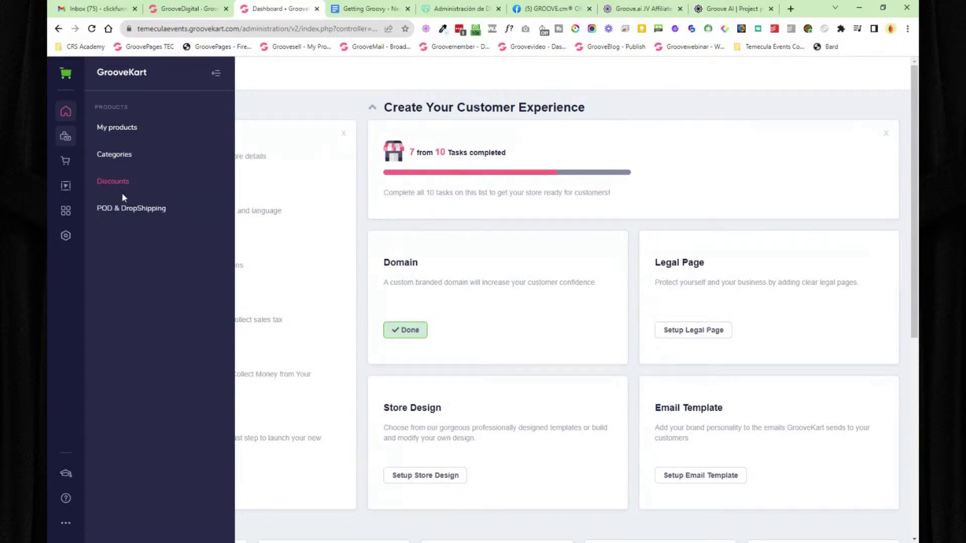
left_click(66, 162)
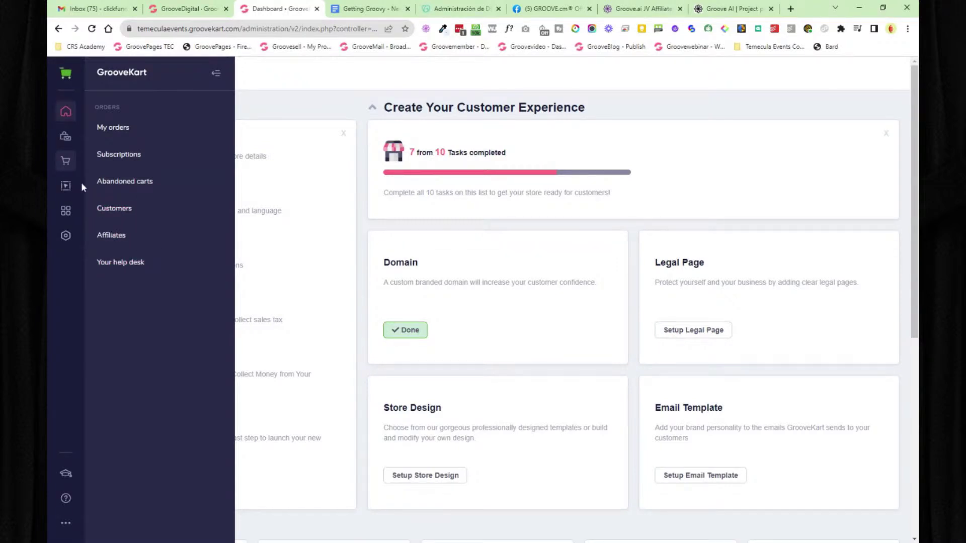
Step: Open the store's visual page builder and look through the homepage from the banner to the customer reviews
left_click(65, 187)
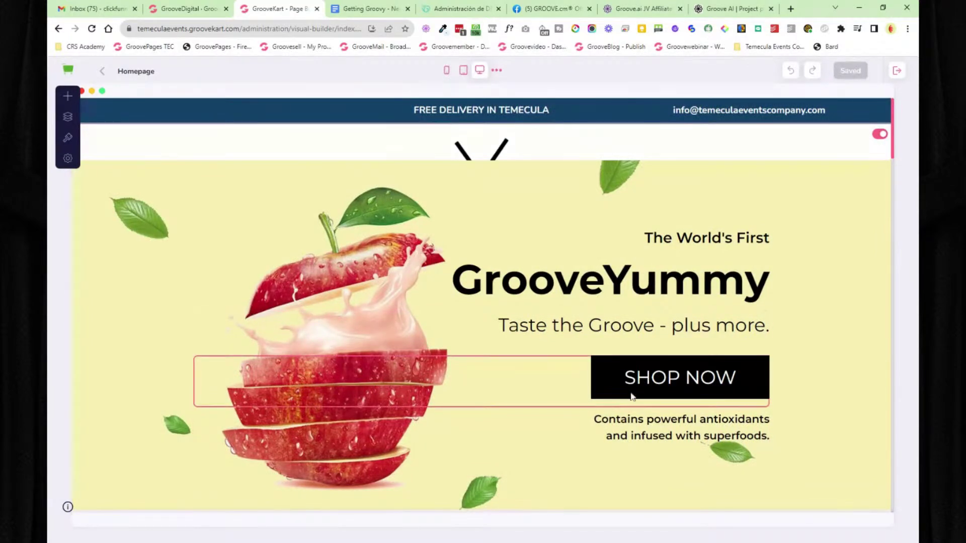
scroll(491, 254, "down", 12)
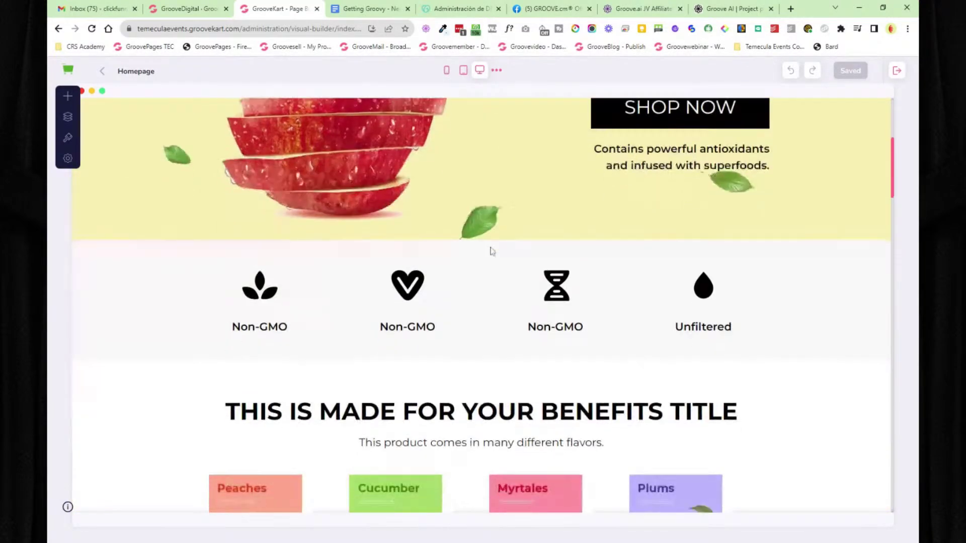
scroll(497, 250, "down", 15)
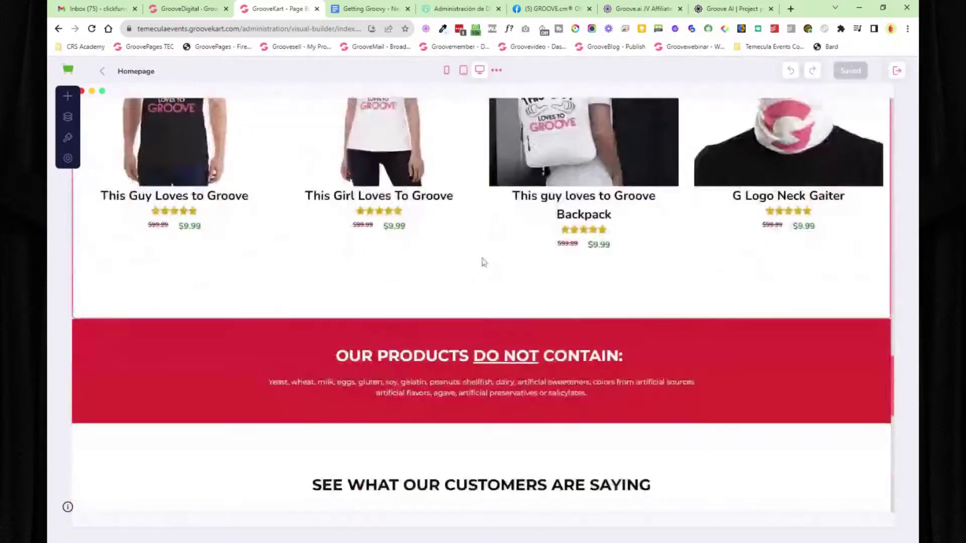
scroll(482, 267, "down", 3)
scroll(482, 267, "up", 12)
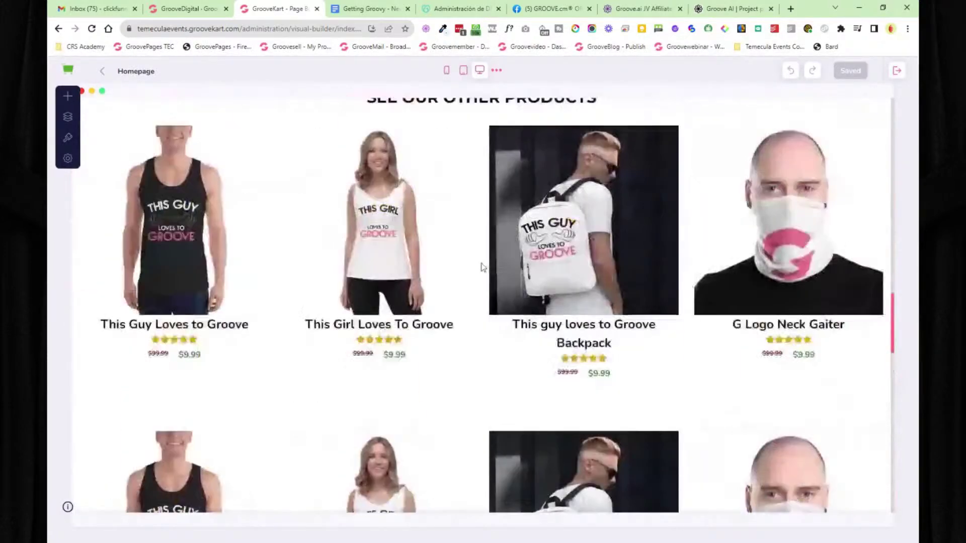
scroll(481, 267, "up", 12)
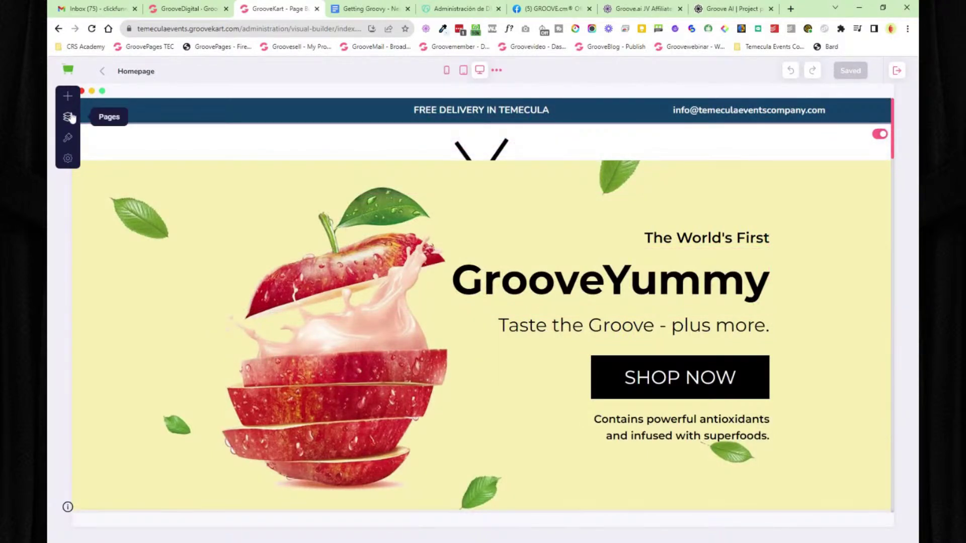
Step: View the store's Category page and the product page layouts, and return to the Homepage
left_click(68, 117)
left_click(219, 162)
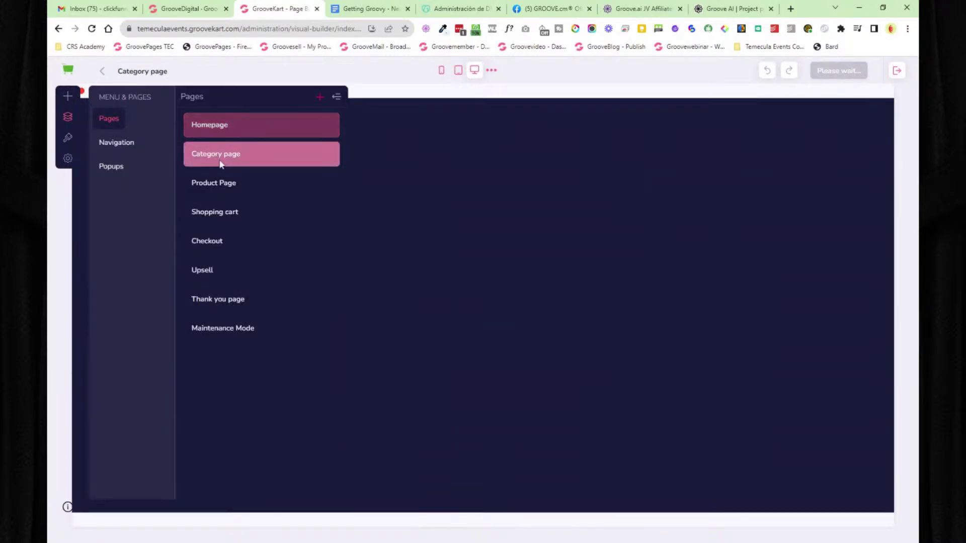
left_click(243, 192)
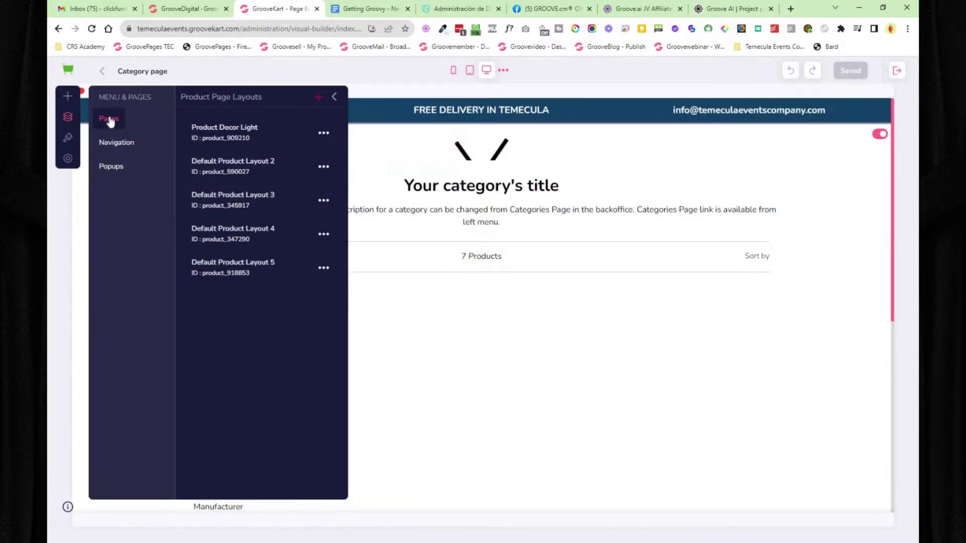
left_click(334, 97)
left_click(242, 132)
Step: View the store's site navigation entries, store popups and My Themes options in the page builder
left_click(115, 145)
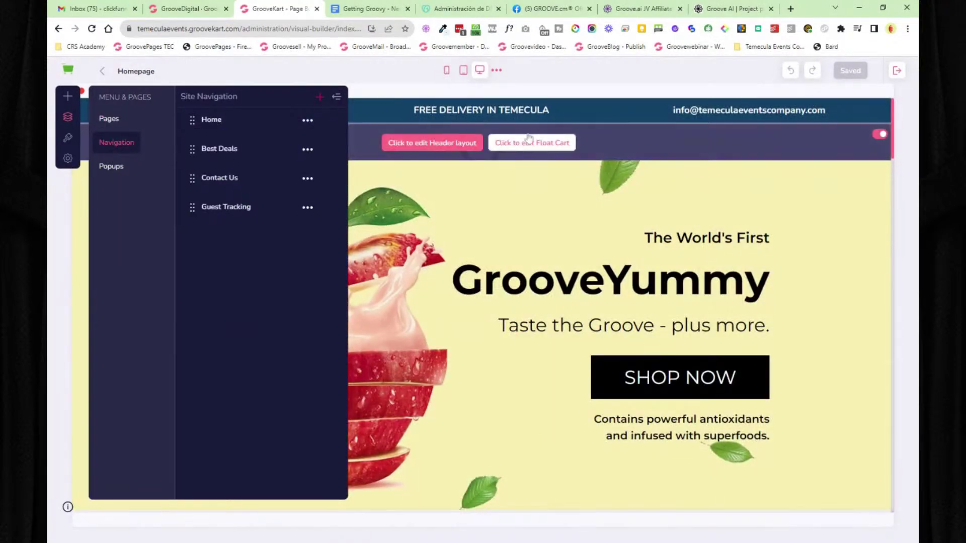
left_click(114, 168)
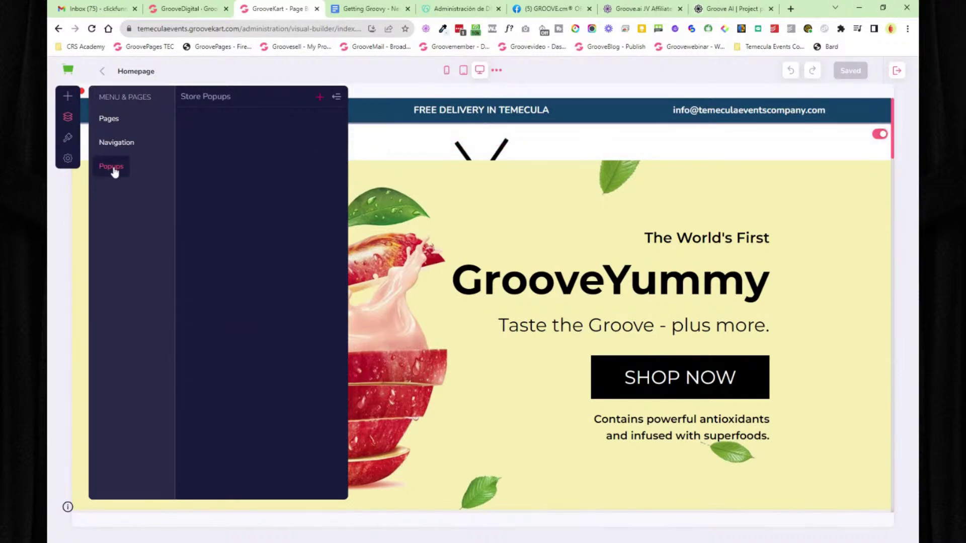
left_click(68, 138)
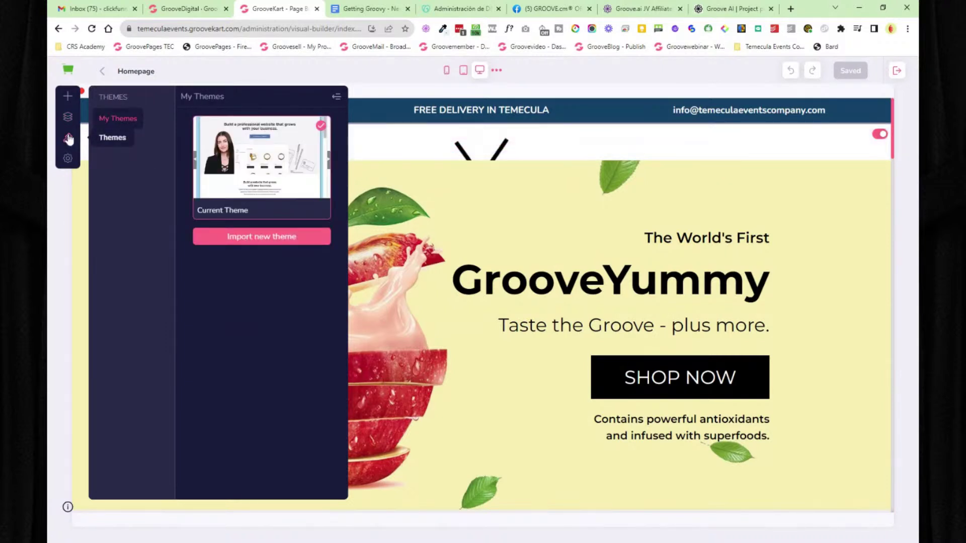
Step: View the saving option for the current theme and look through the Basic themes in the page builder
mouse_move(264, 178)
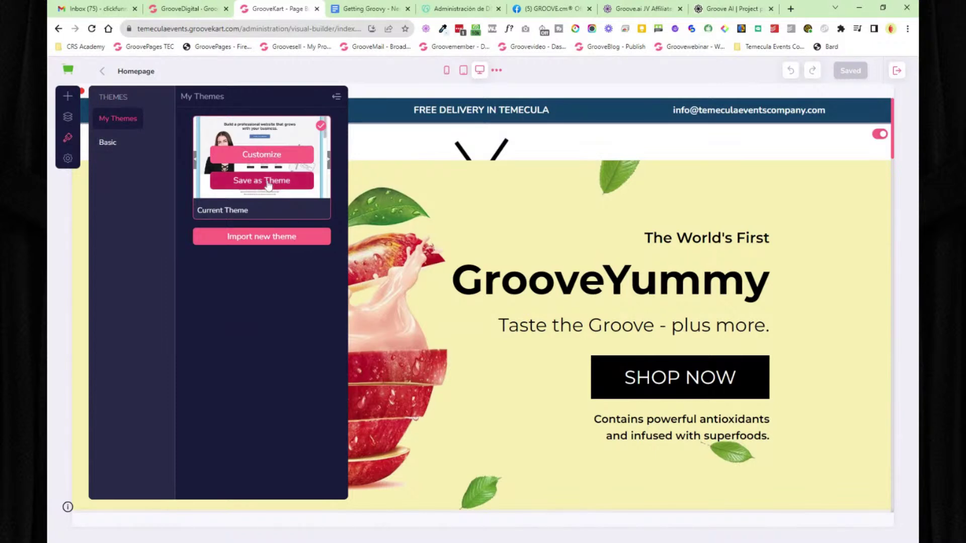
left_click(107, 144)
scroll(253, 240, "down", 5)
scroll(262, 241, "up", 5)
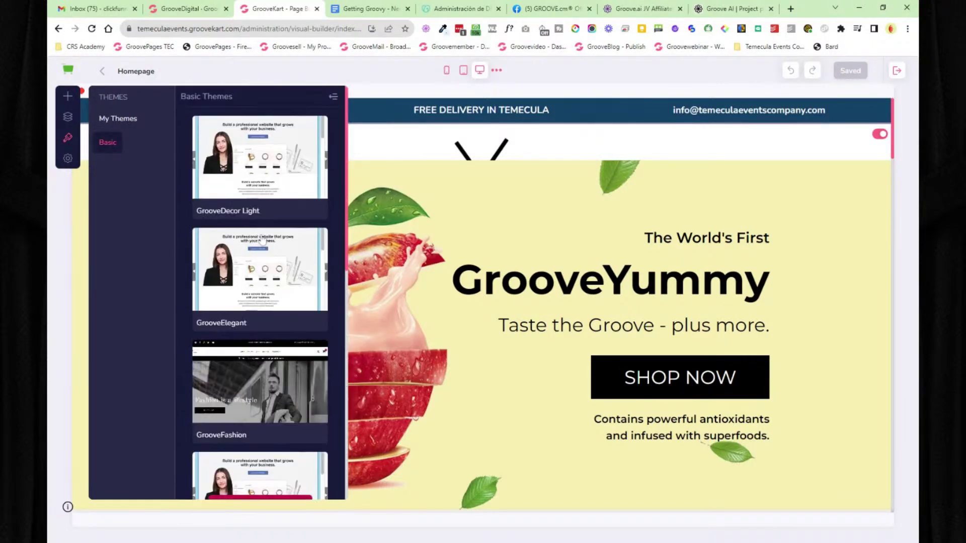
Step: View the Homepage's page, SEO and template settings, and close them without changes
left_click(67, 158)
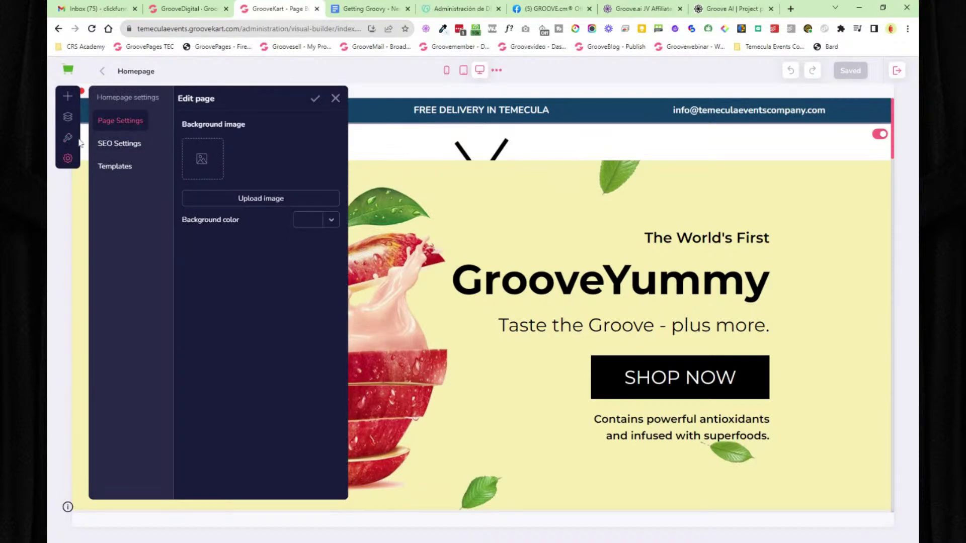
left_click(117, 145)
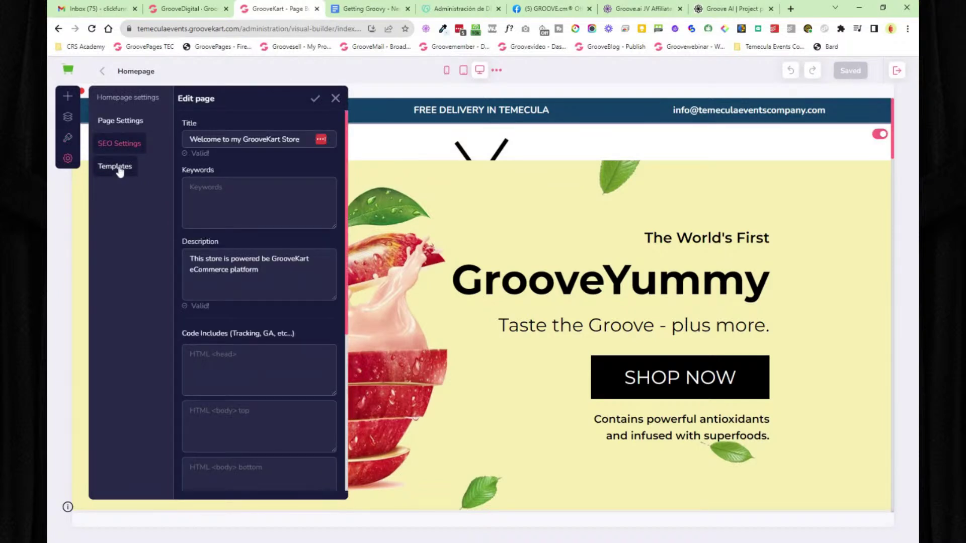
left_click(118, 168)
left_click(335, 98)
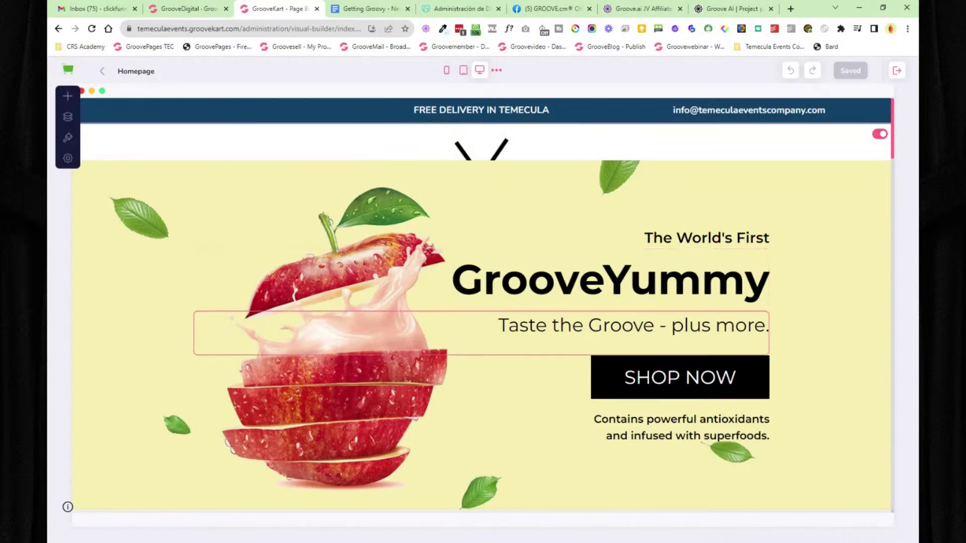
Step: View the settings of the banner's SHOP NOW button and close them without changes
left_click(596, 365)
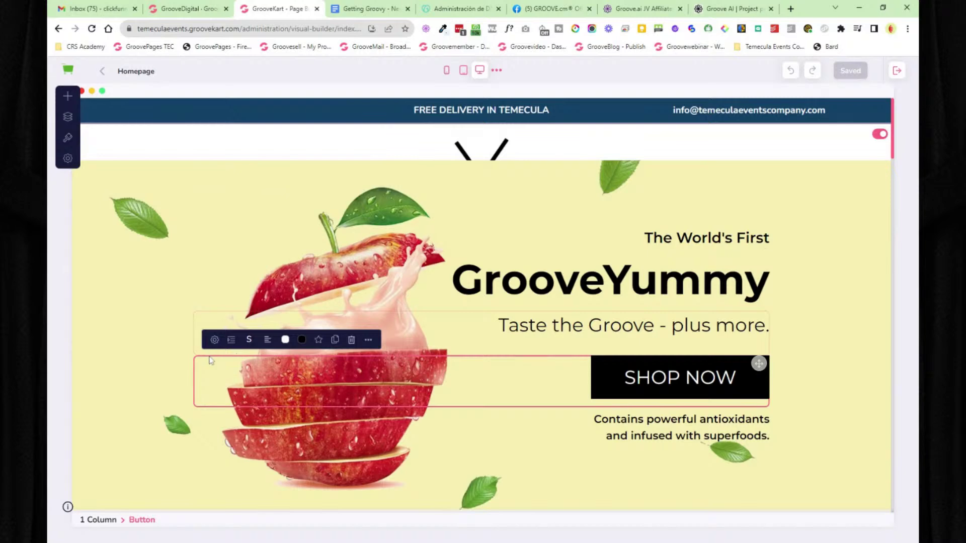
left_click(214, 341)
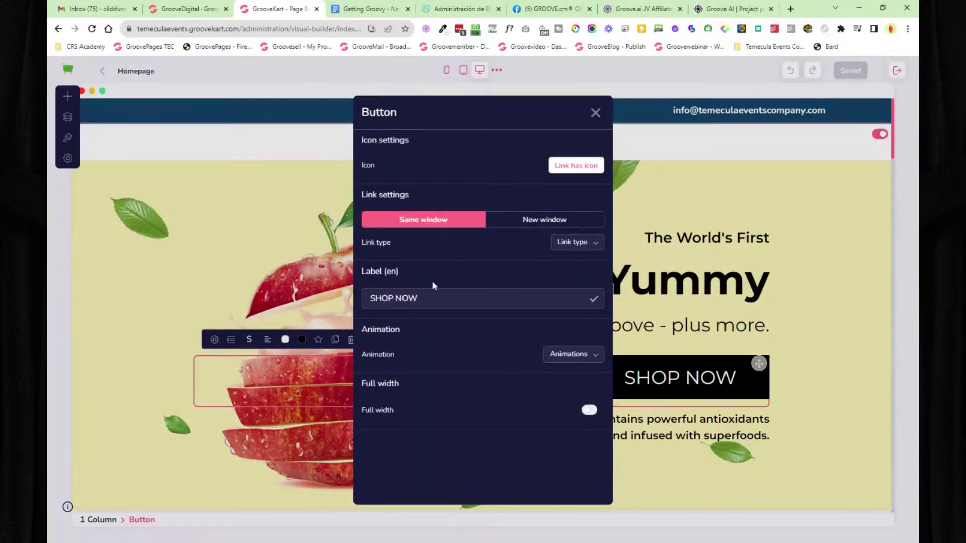
left_click(595, 112)
Step: Inspect the editing options of the "simply healthy" heading and its surrounding section on the Homepage
scroll(467, 254, "down", 20)
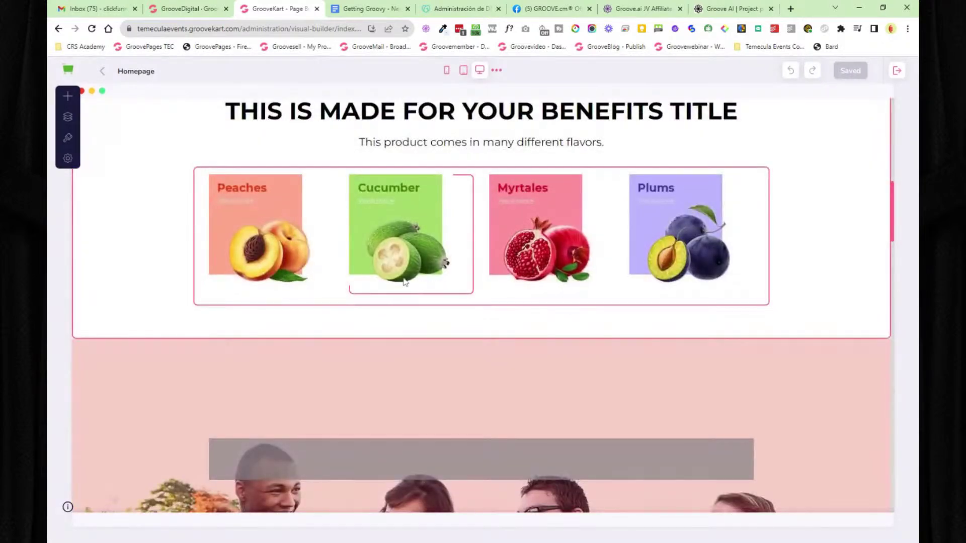
scroll(468, 153, "up", 3)
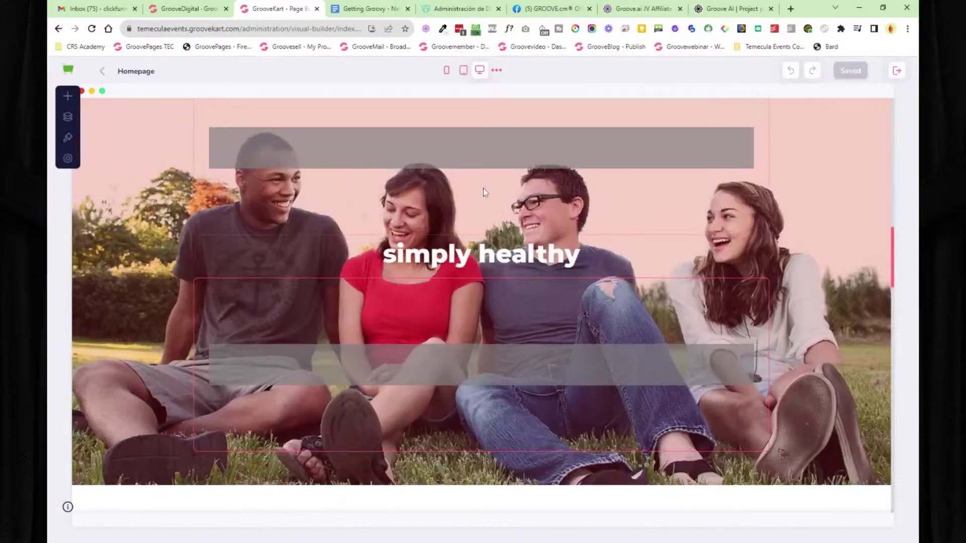
left_click(481, 256)
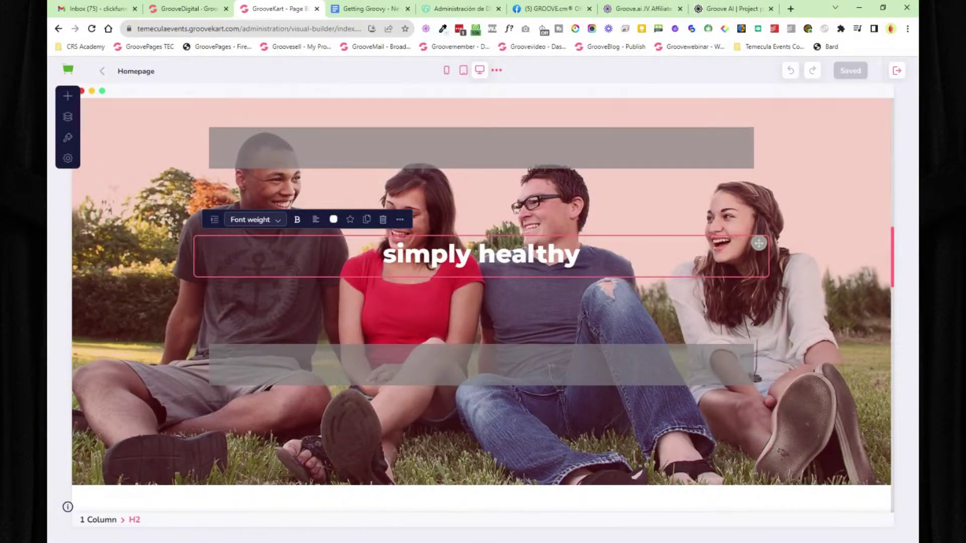
left_click(861, 240)
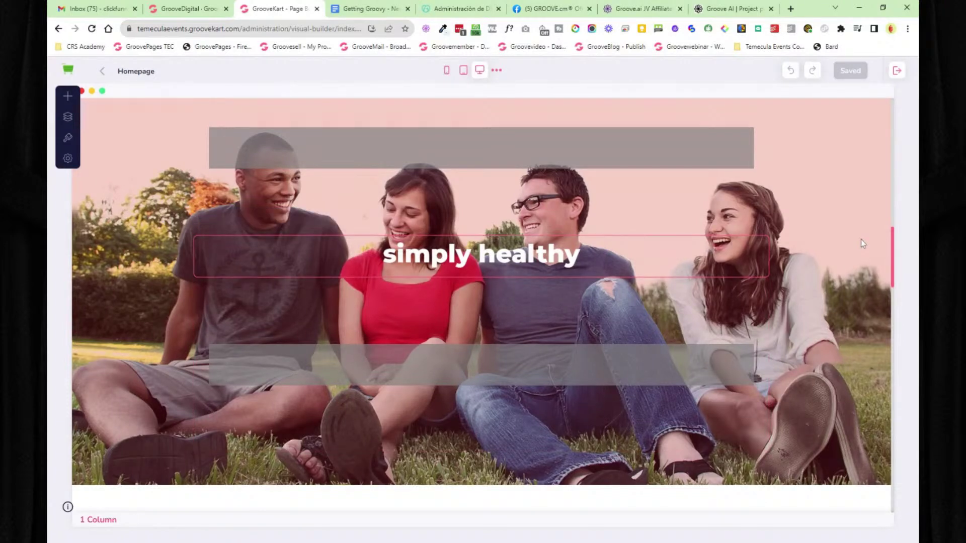
scroll(403, 226, "up", 3)
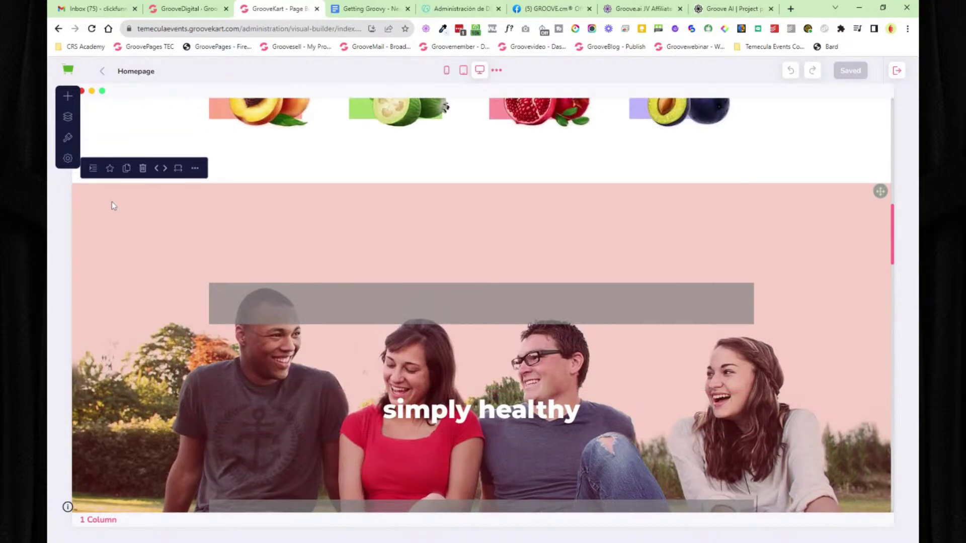
Step: View the settings of the Products List under SEE OUR OTHER PRODUCTS and close them without changes
scroll(150, 234, "down", 10)
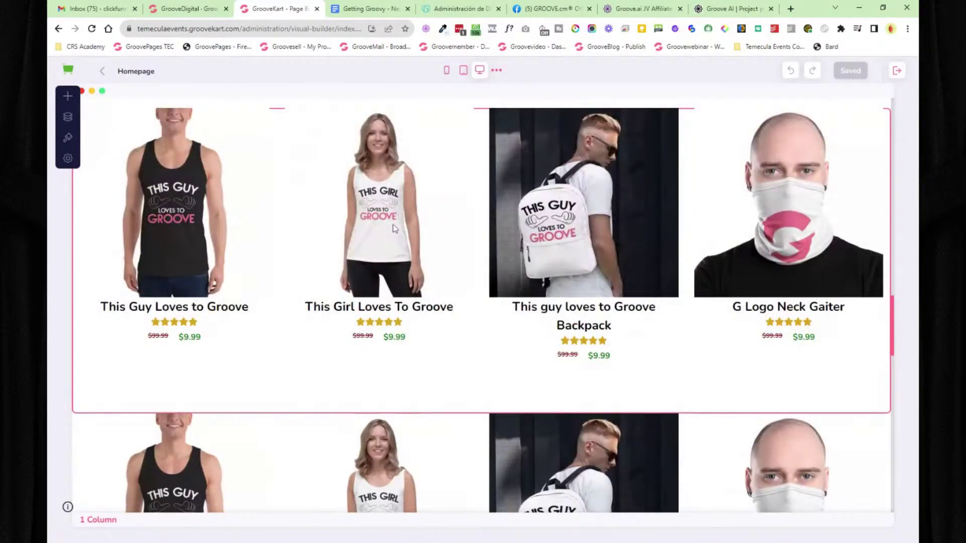
scroll(394, 229, "up", 4)
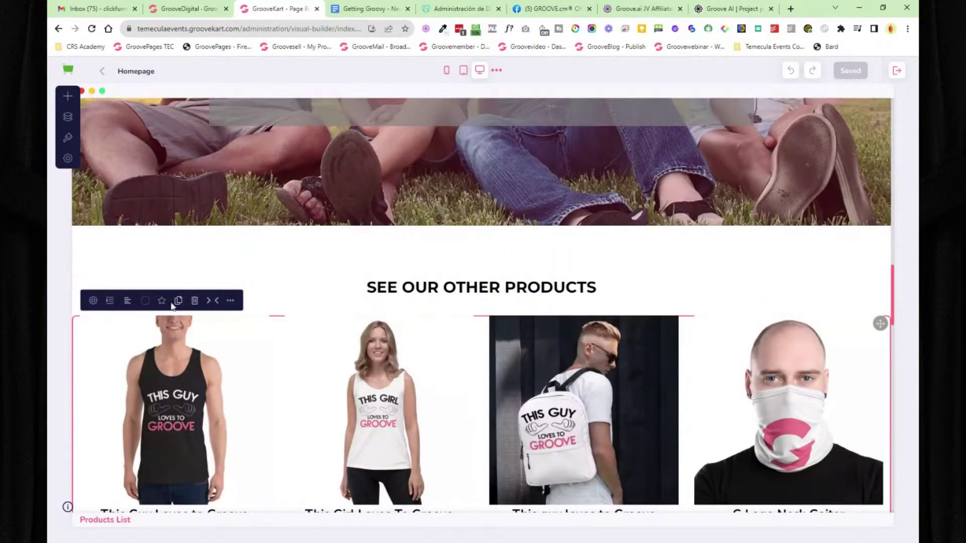
left_click(93, 301)
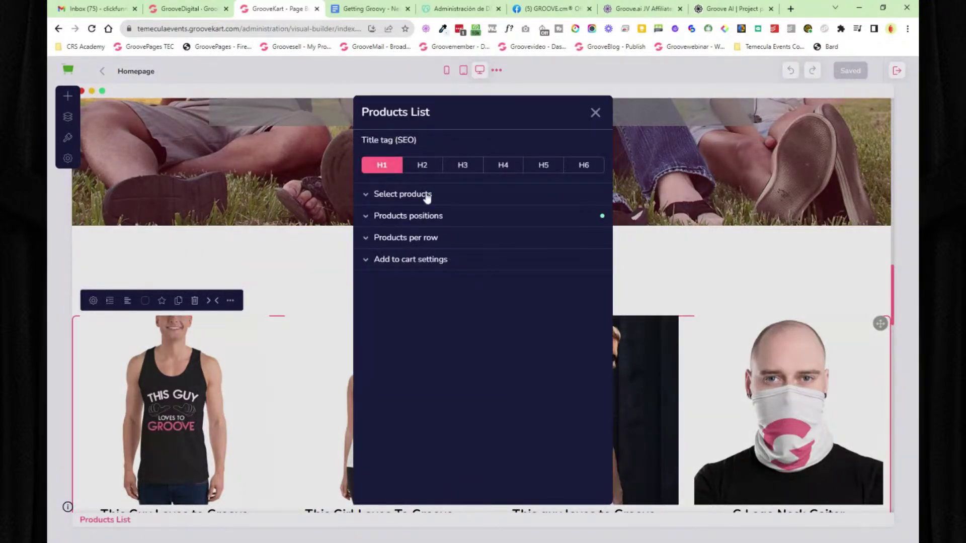
left_click(595, 112)
Step: Look at the rest of the Homepage, preview its mobile and tablet layouts, and return to the desktop layout
scroll(478, 240, "down", 2)
scroll(477, 241, "down", 20)
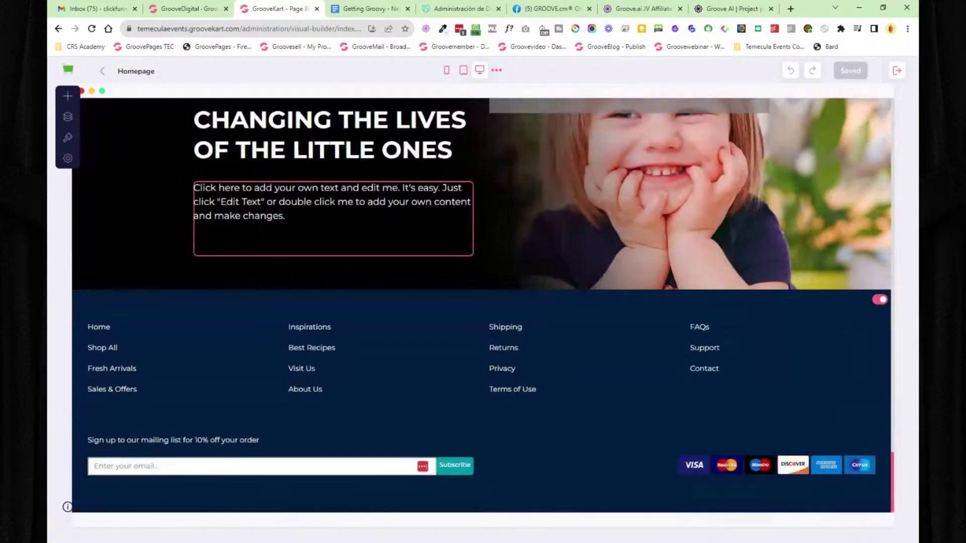
left_click(446, 72)
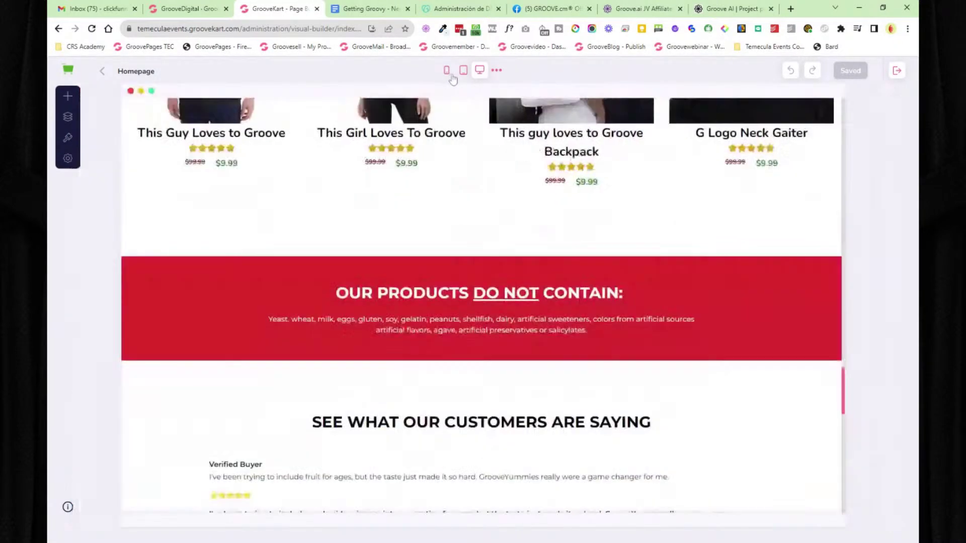
left_click(461, 76)
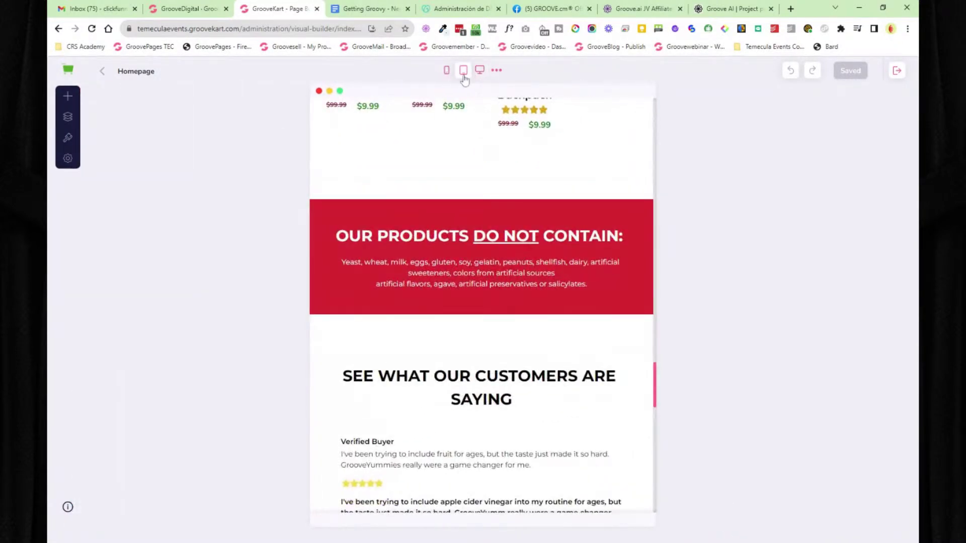
left_click(480, 71)
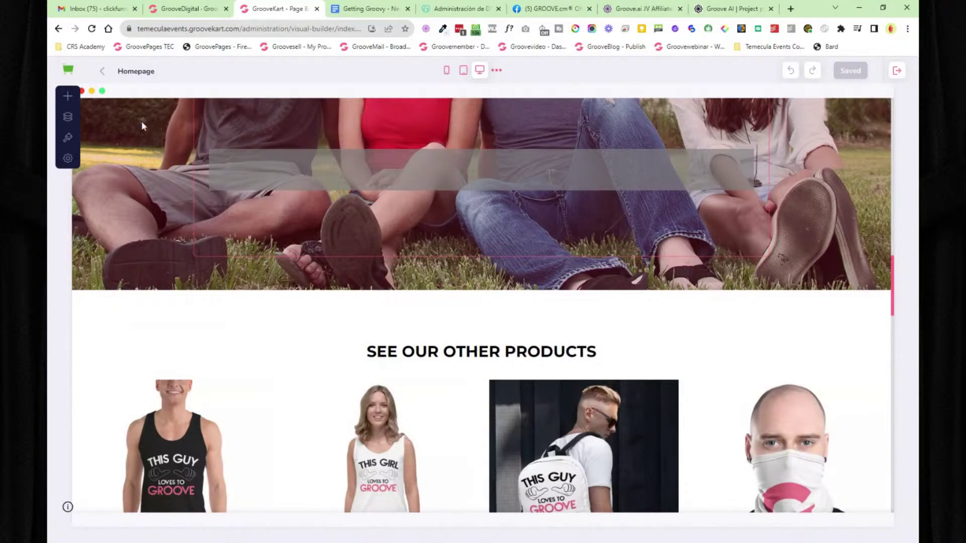
Step: Leave the visual page builder and return to the store's admin dashboard
left_click(103, 72)
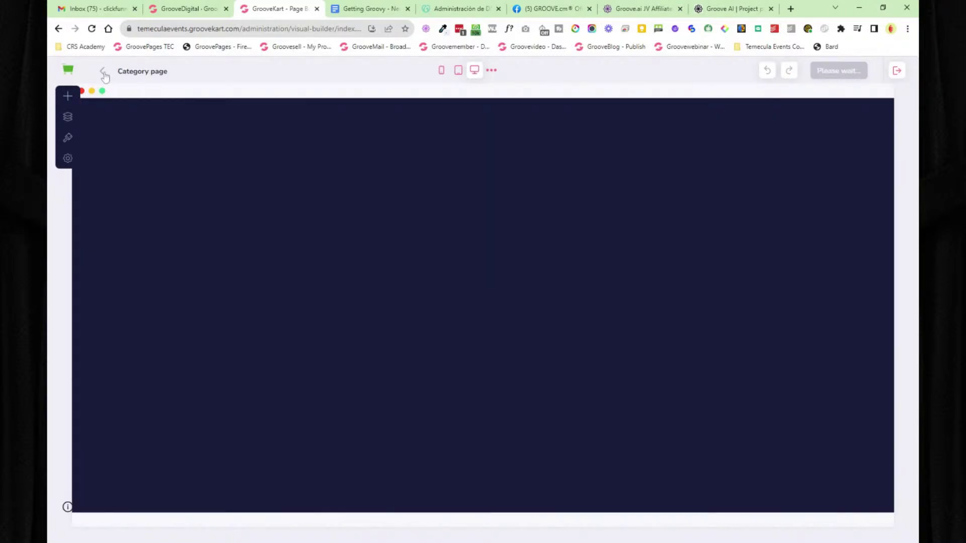
left_click(104, 72)
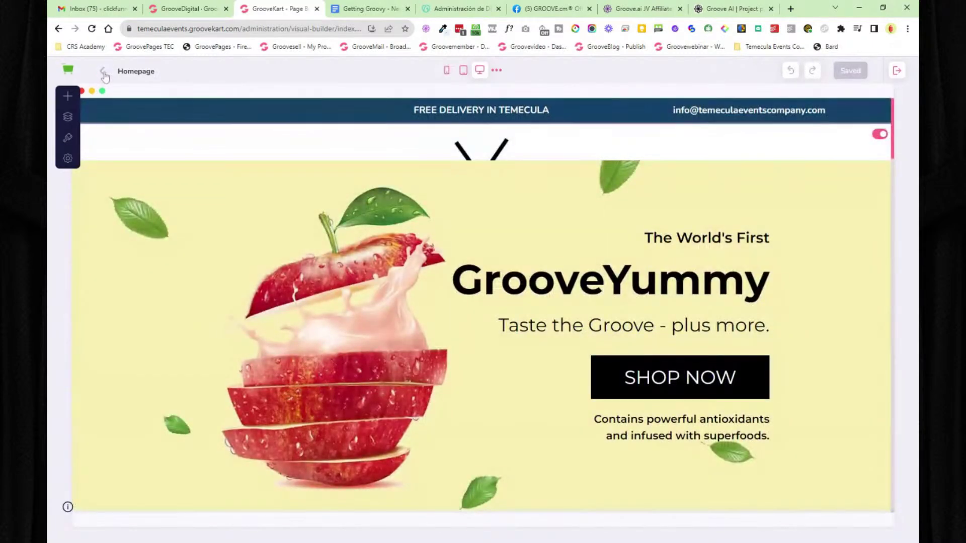
left_click(69, 74)
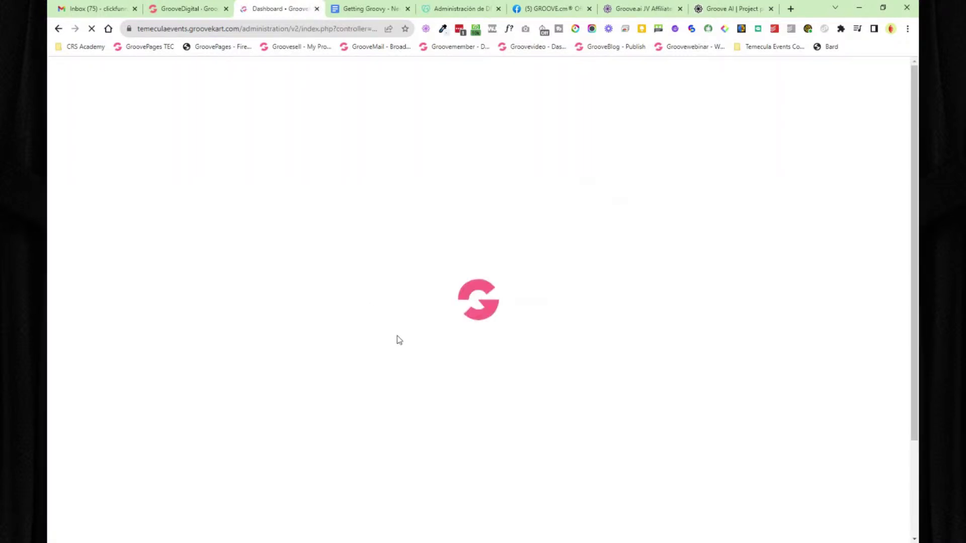
Step: Open the Temeculaevents storefront from My Stores, look through its live homepage, and close it
left_click(200, 10)
mouse_move(335, 196)
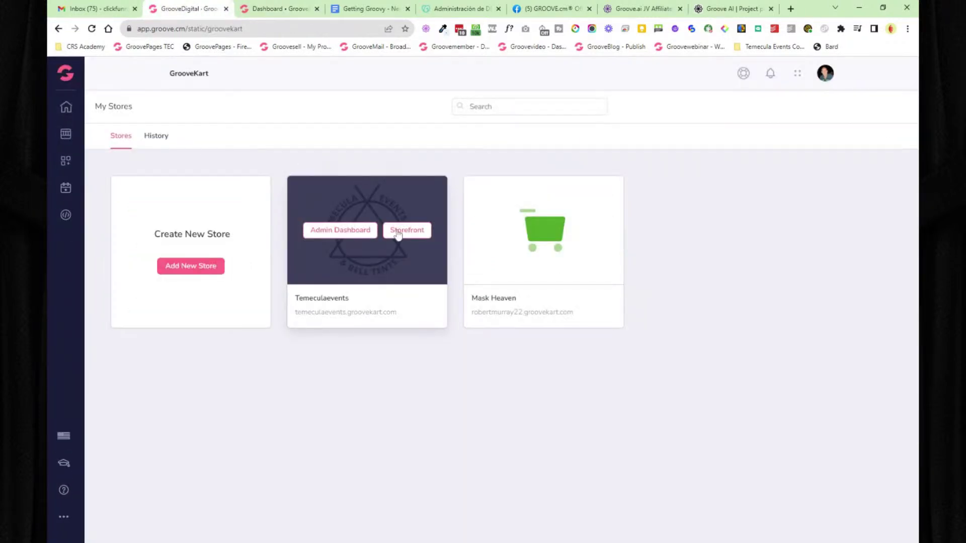
left_click(398, 232)
left_click(367, 9)
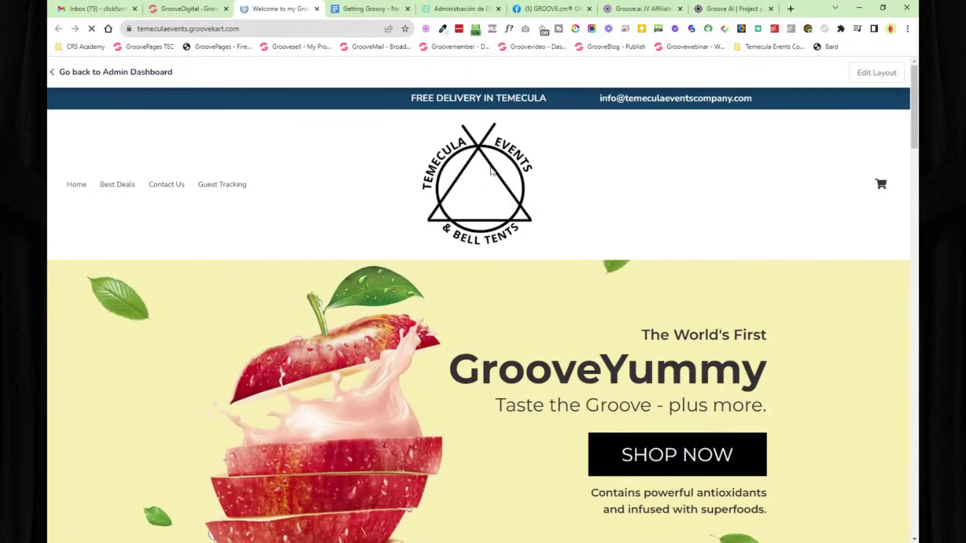
scroll(600, 206, "down", 20)
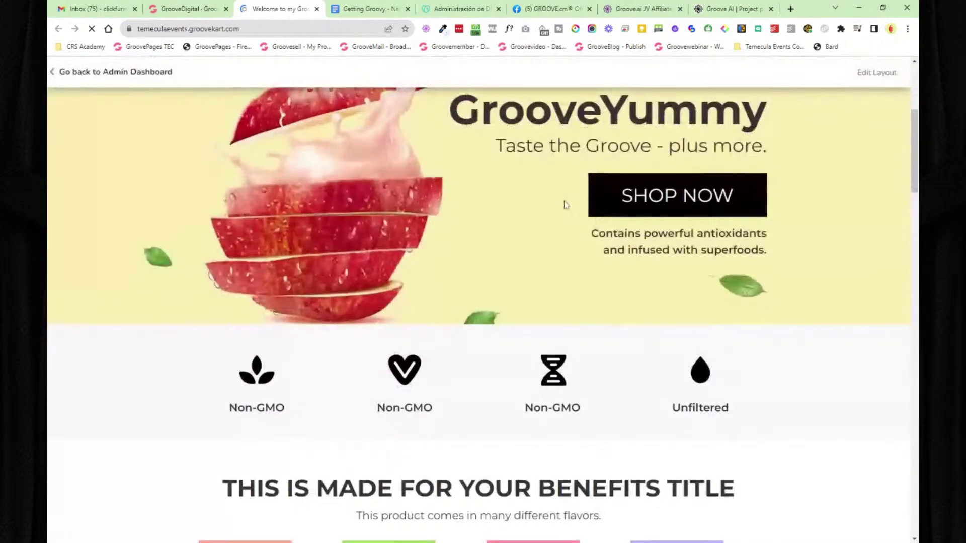
scroll(504, 206, "down", 15)
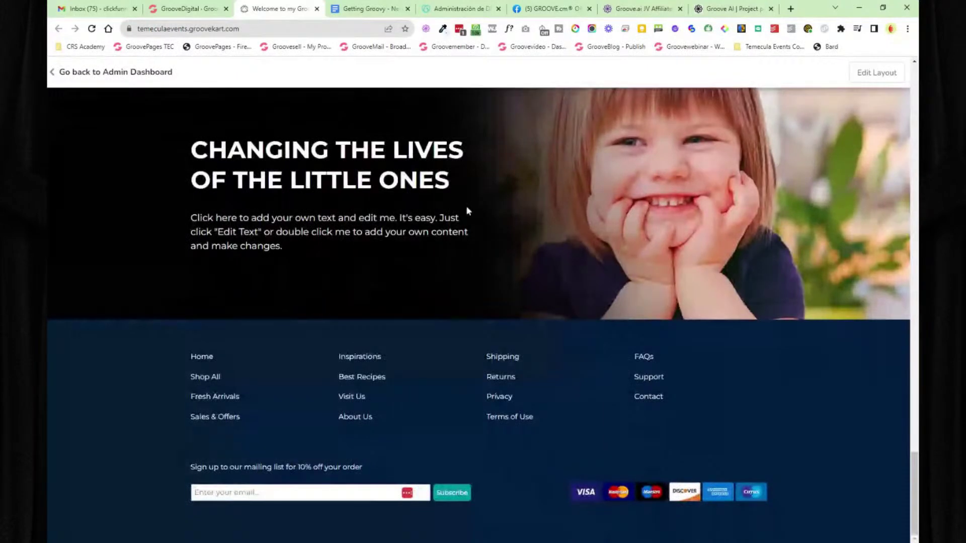
scroll(468, 209, "up", 15)
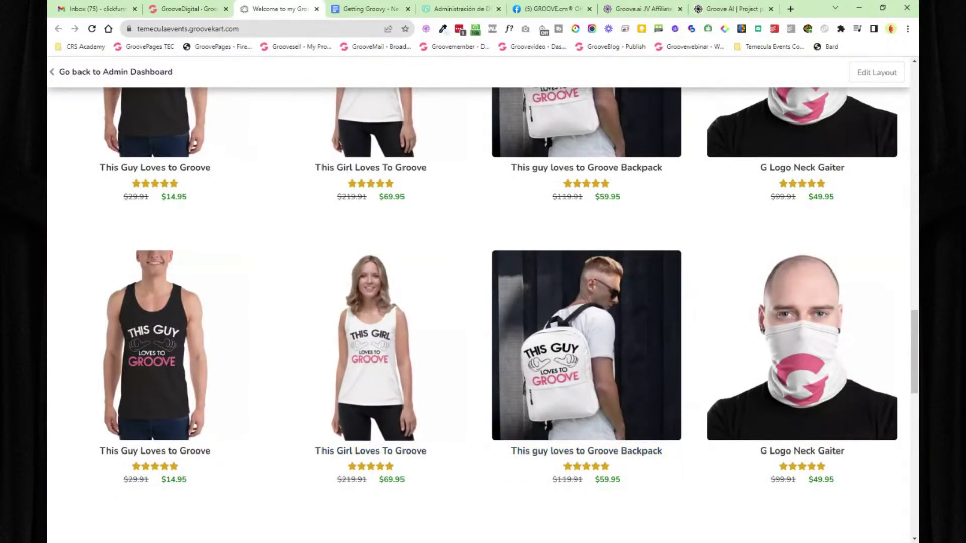
left_click(316, 8)
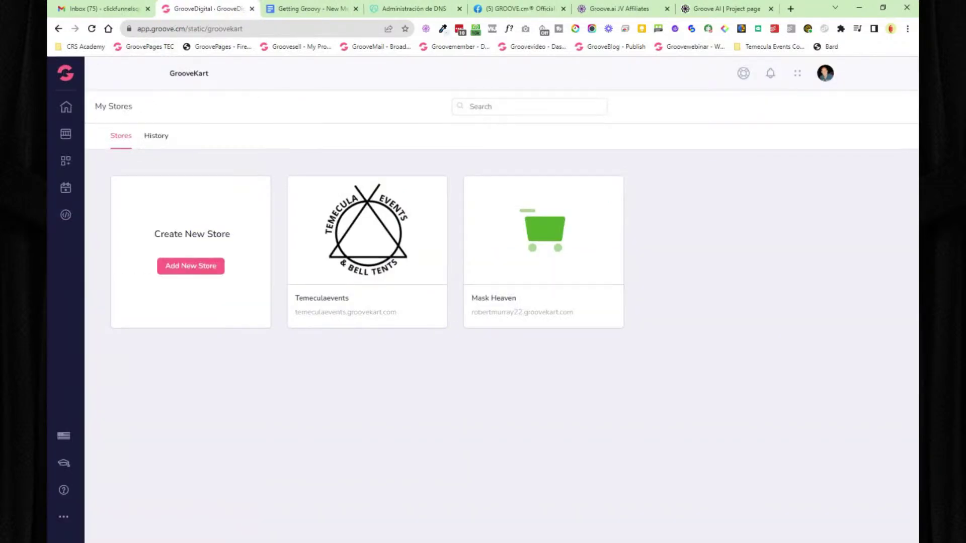
Step: Consult the onboarding roadmap in Google Docs, and open the Contacts list in GrooveMail
left_click(311, 13)
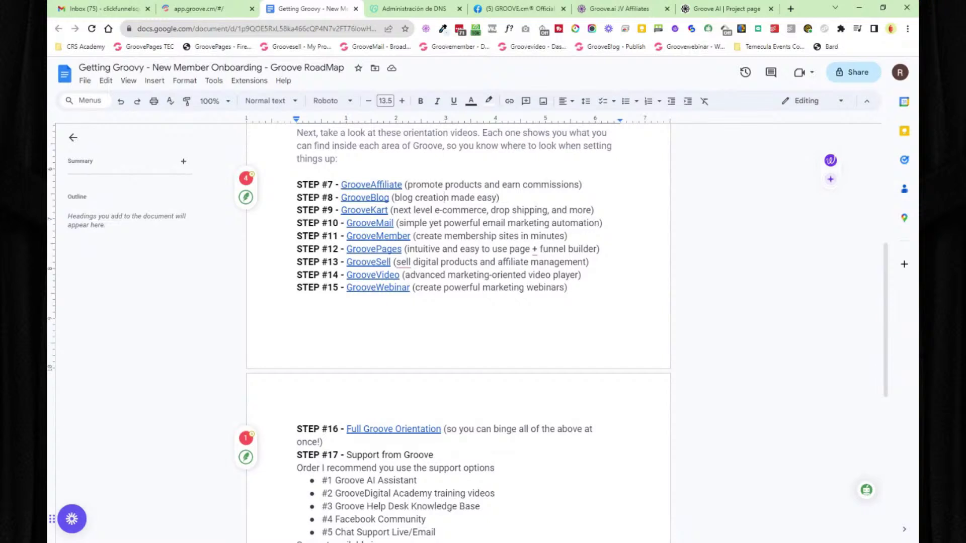
left_click(216, 7)
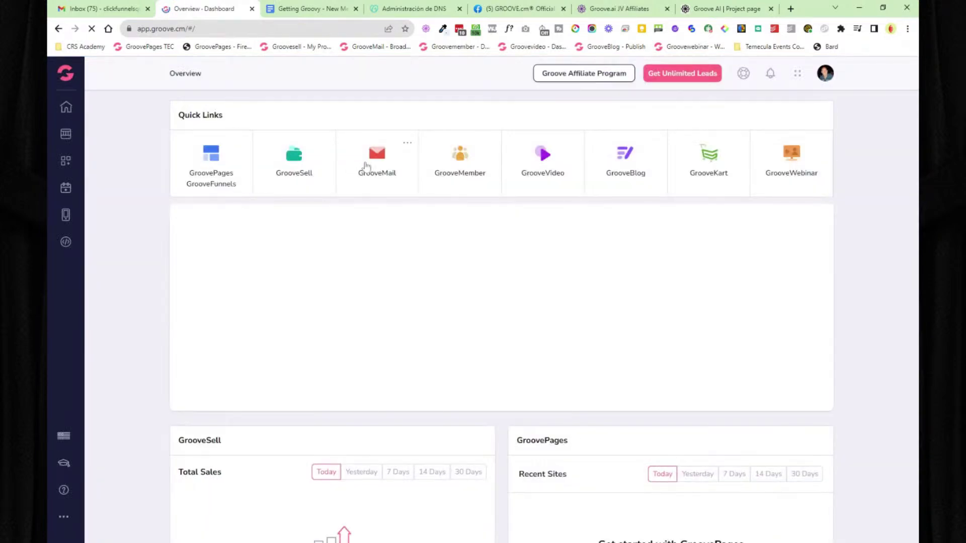
left_click(365, 166)
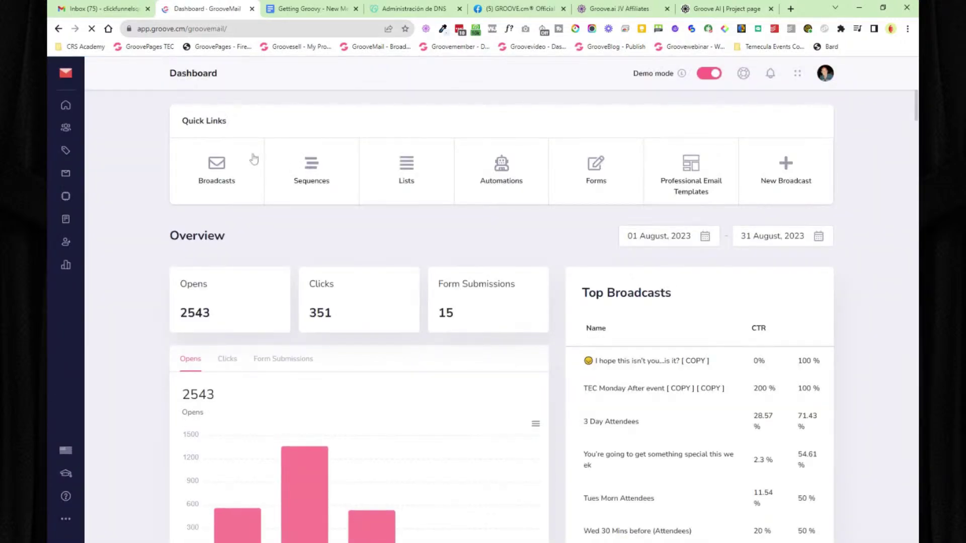
left_click(70, 132)
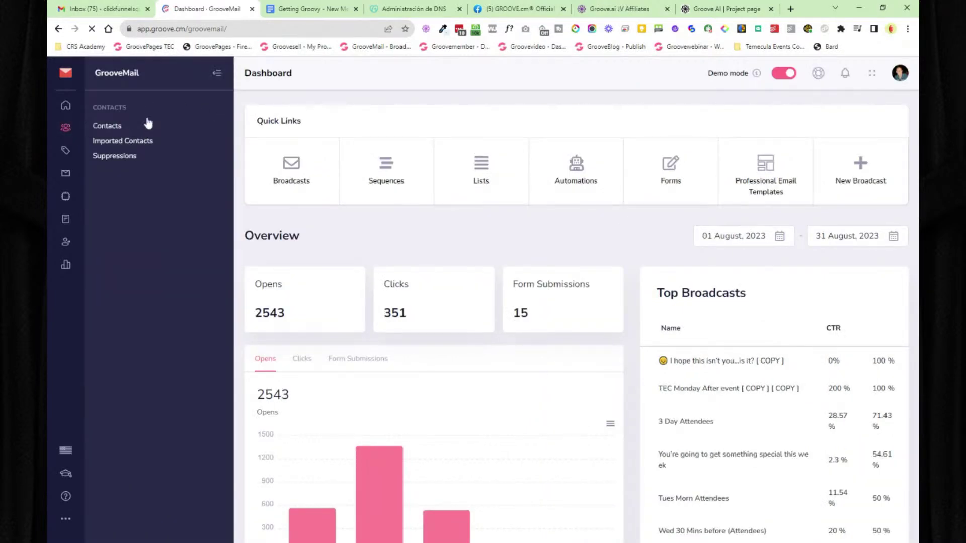
left_click(106, 126)
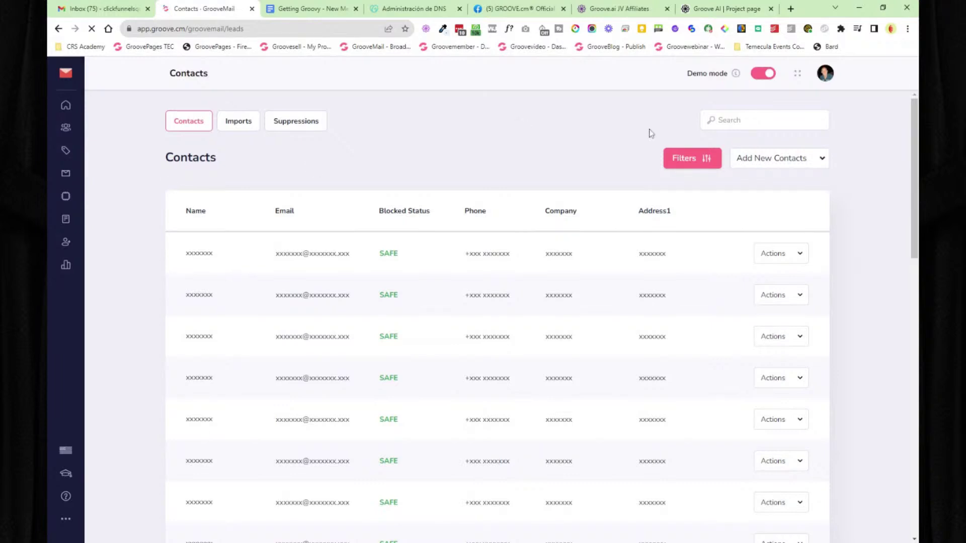
Step: Open the account's Integrations settings, look through the available types for a new integration, and close the dialog without adding one
left_click(826, 76)
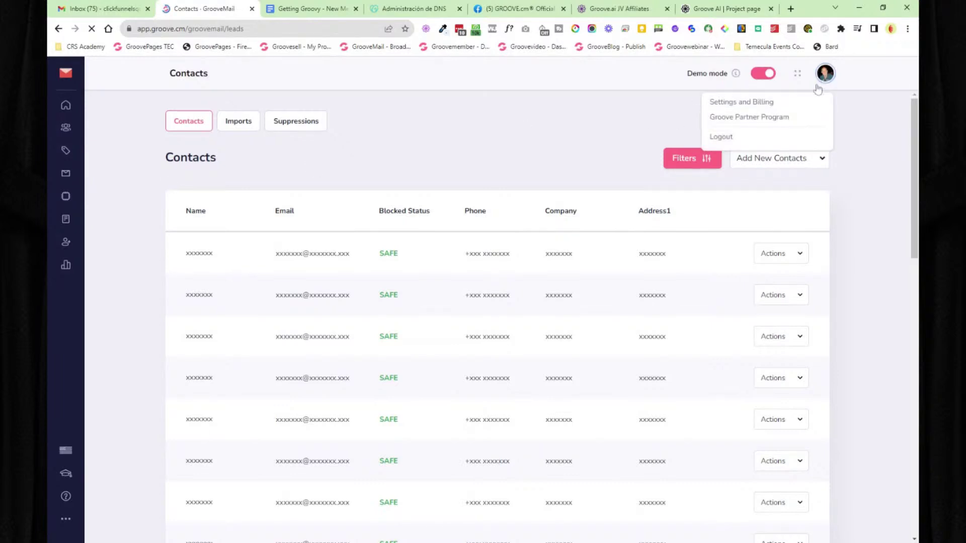
left_click(757, 104)
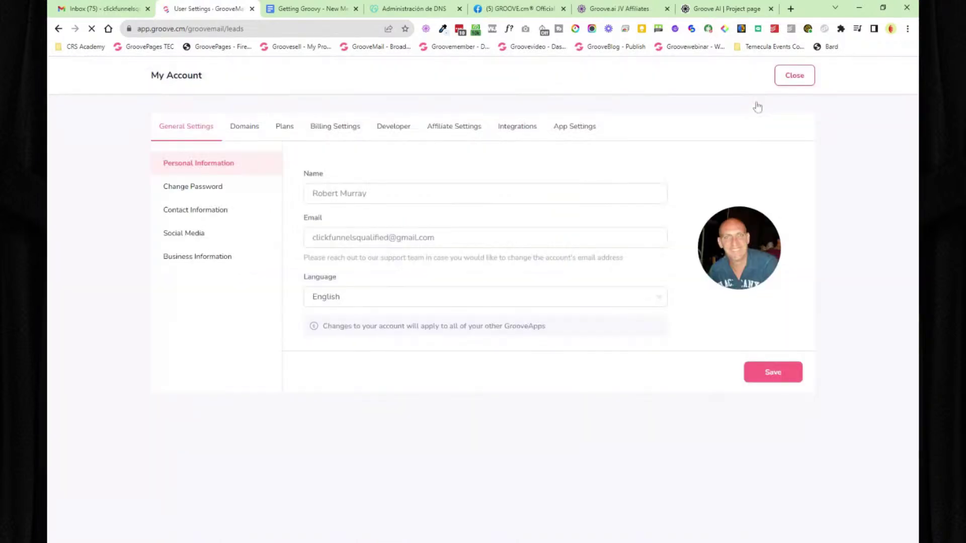
left_click(517, 128)
left_click(248, 239)
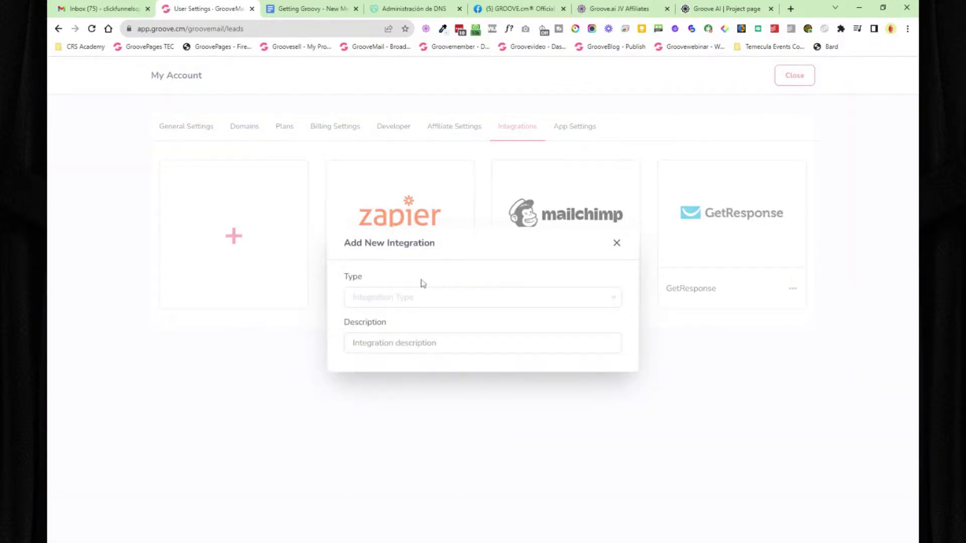
left_click(561, 295)
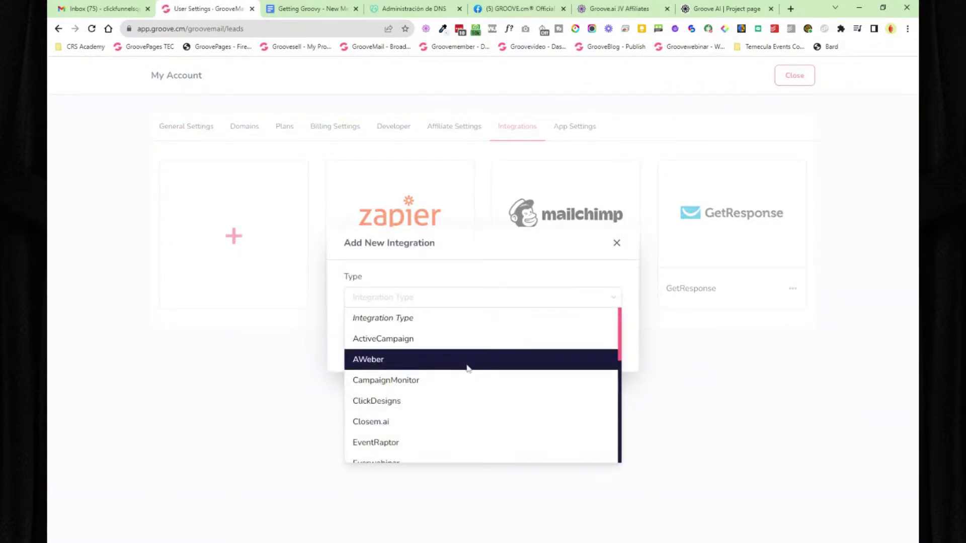
scroll(464, 375, "down", 2)
scroll(462, 375, "down", 3)
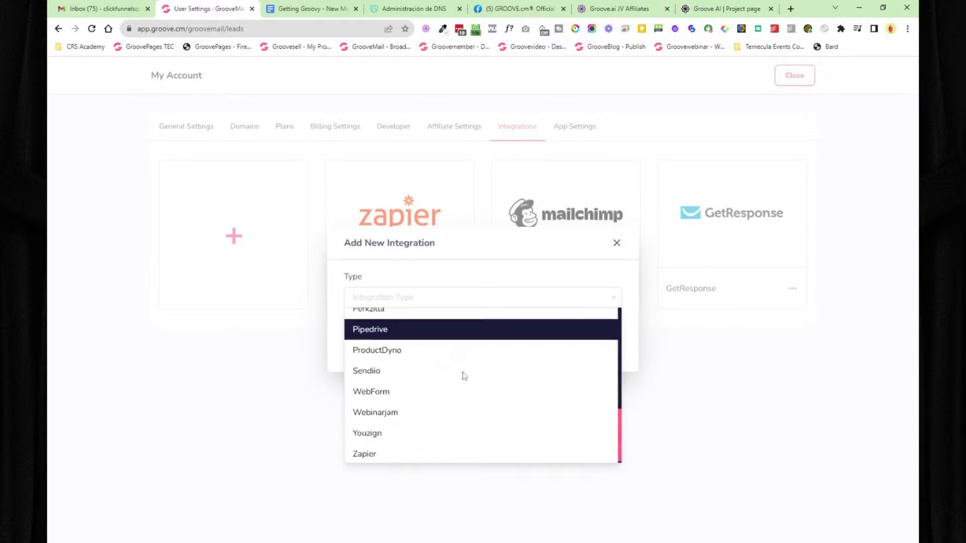
left_click(617, 245)
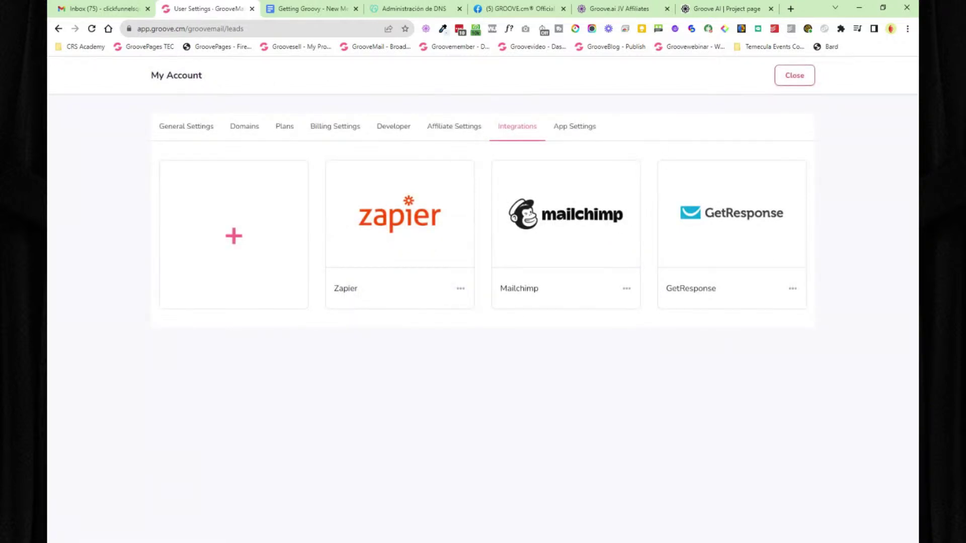
Step: Close the account settings and review the contacts and lists sections, opening the Lists page
left_click(791, 75)
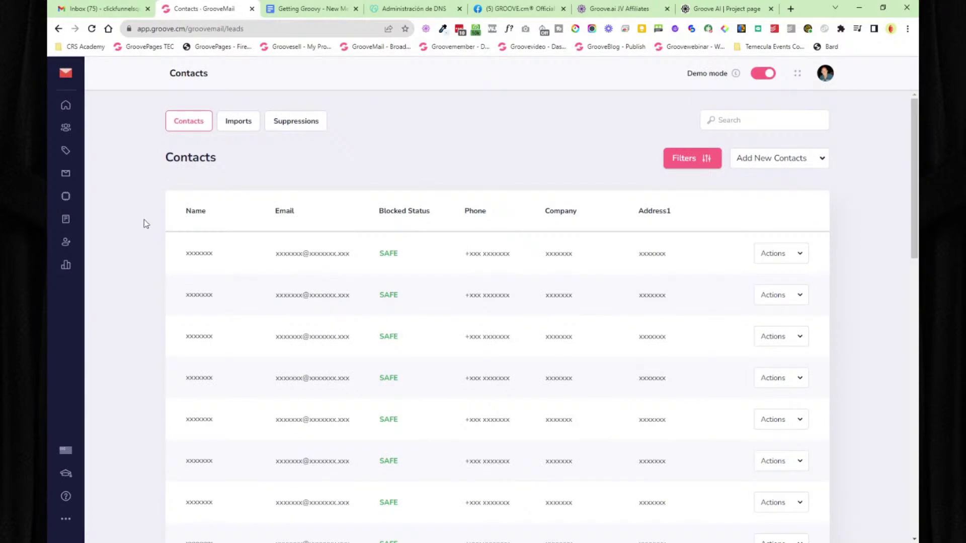
left_click(66, 127)
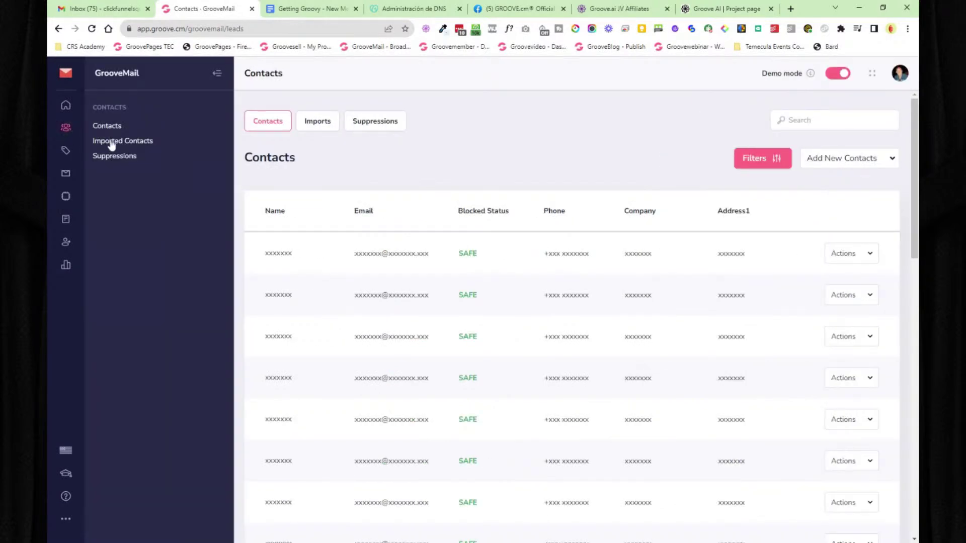
left_click(66, 150)
left_click(100, 126)
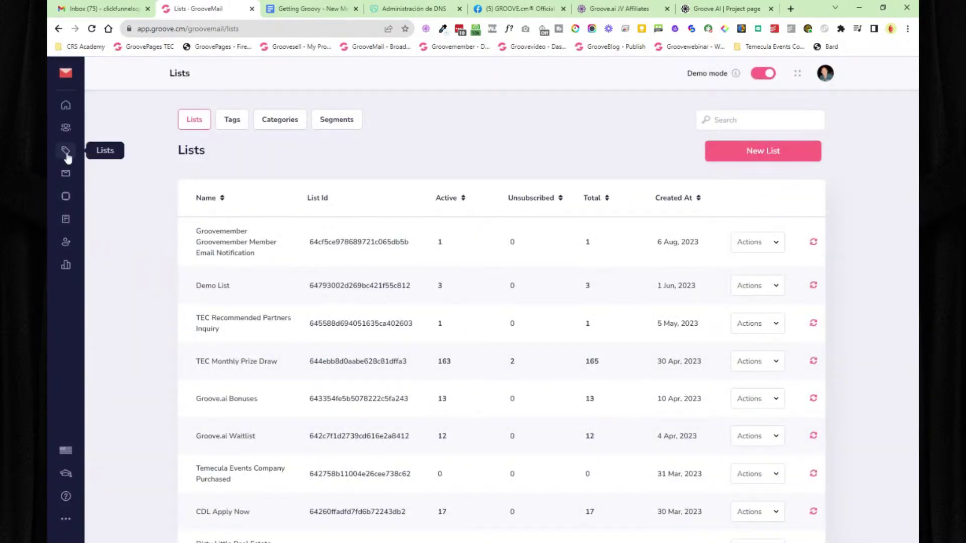
left_click(67, 157)
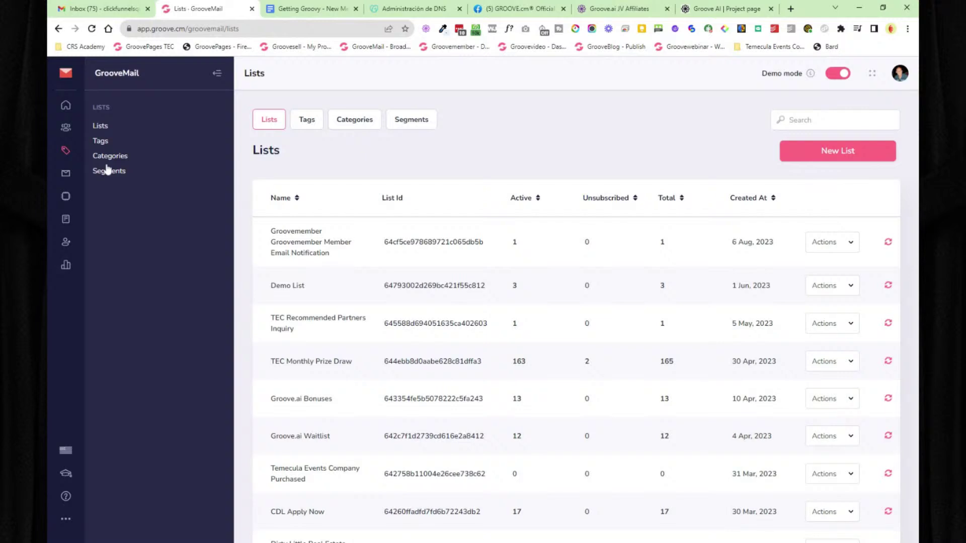
Step: Open the TEC Monthly Prize Draw sequence from the campaign sequences in the editor
left_click(68, 174)
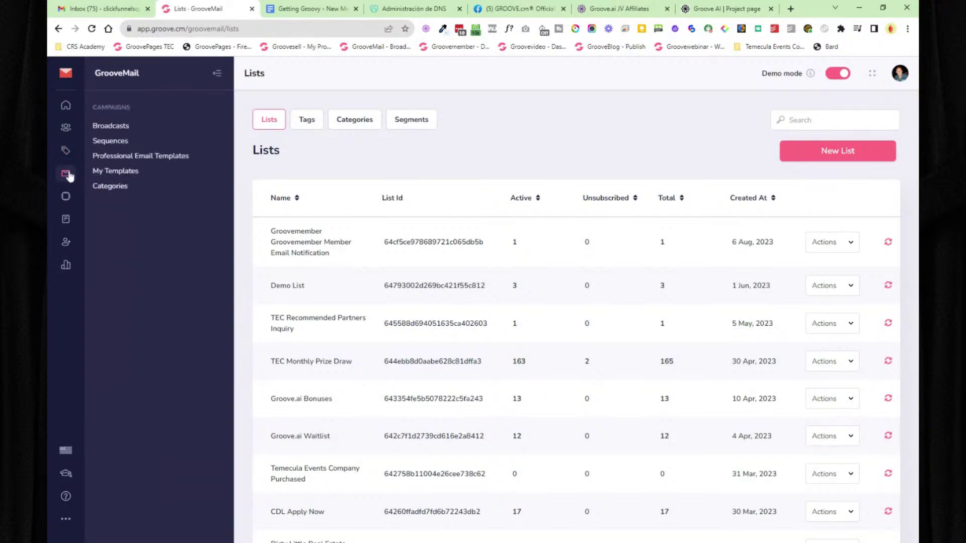
left_click(111, 141)
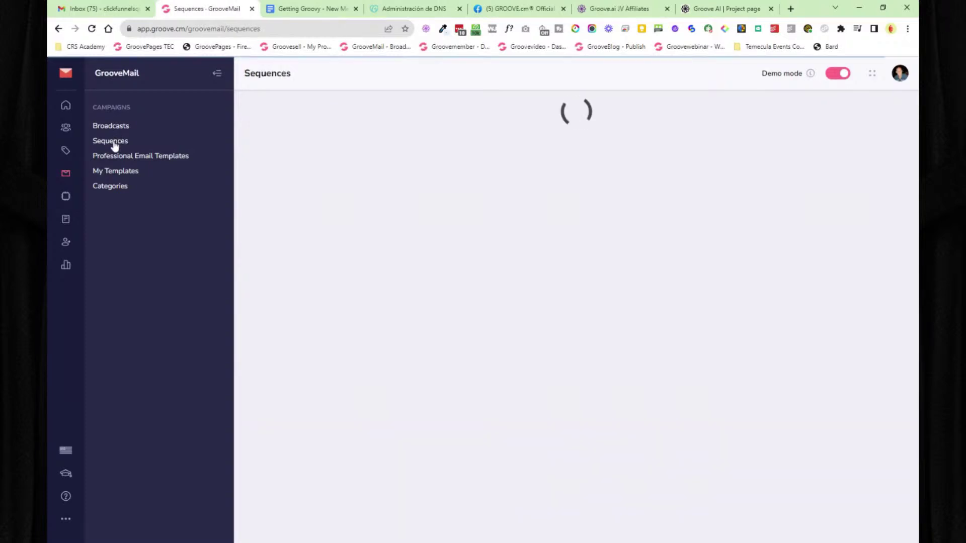
left_click(217, 73)
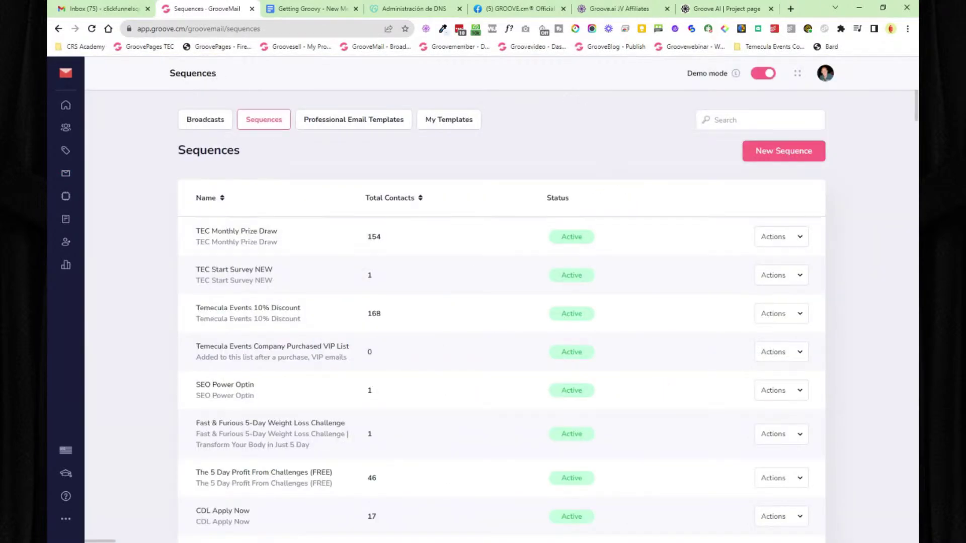
left_click(799, 236)
left_click(767, 261)
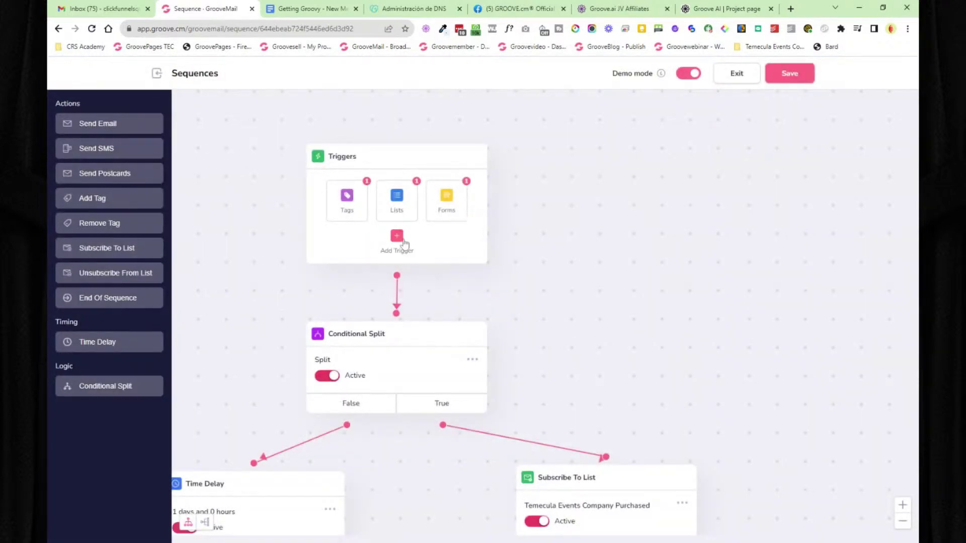
Step: Inspect the options available for the Tags, Lists and Forms triggers of the sequence
left_click_drag(530, 270, 548, 220)
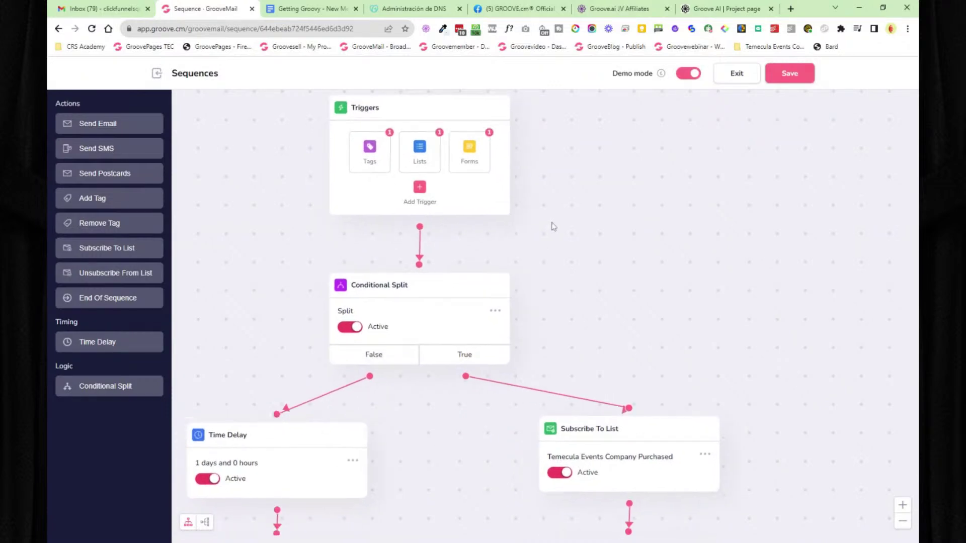
left_click(388, 172)
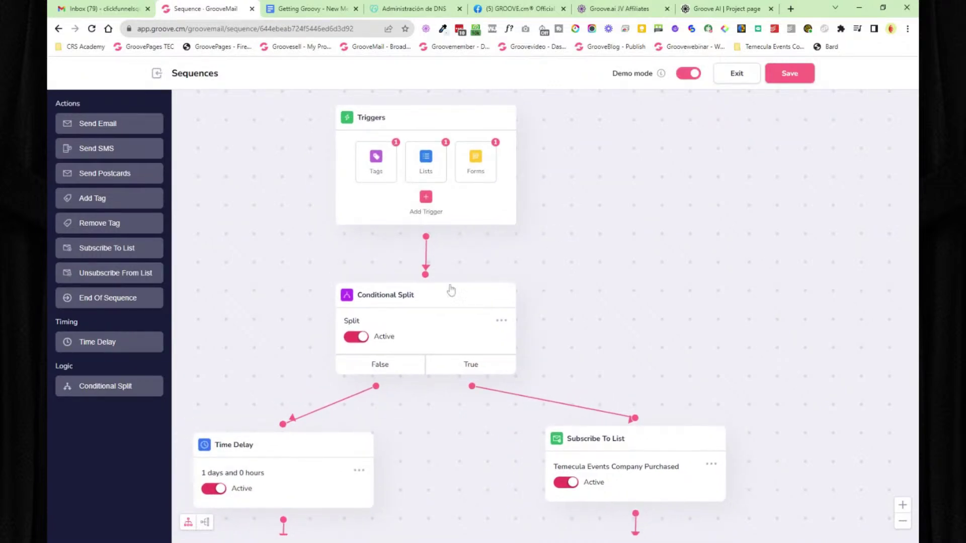
left_click(428, 169)
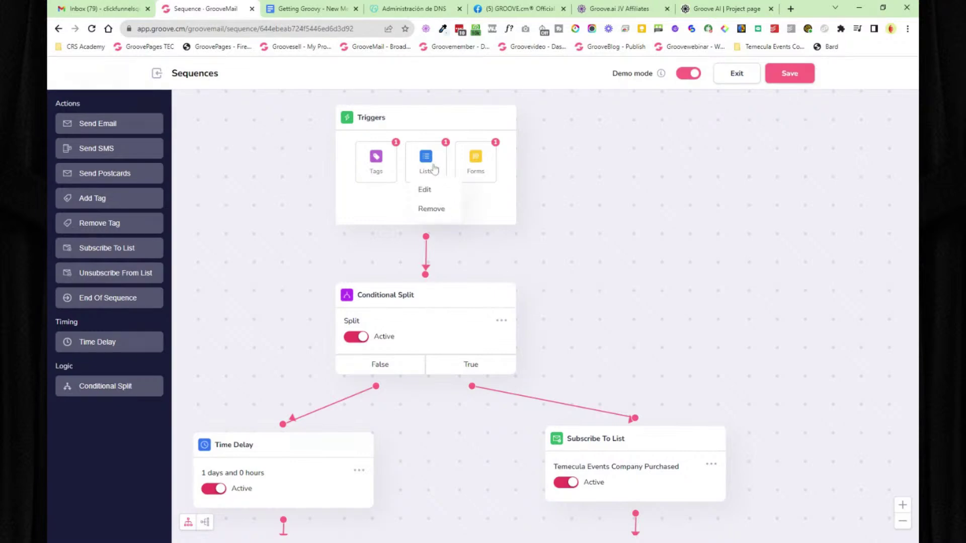
left_click(483, 165)
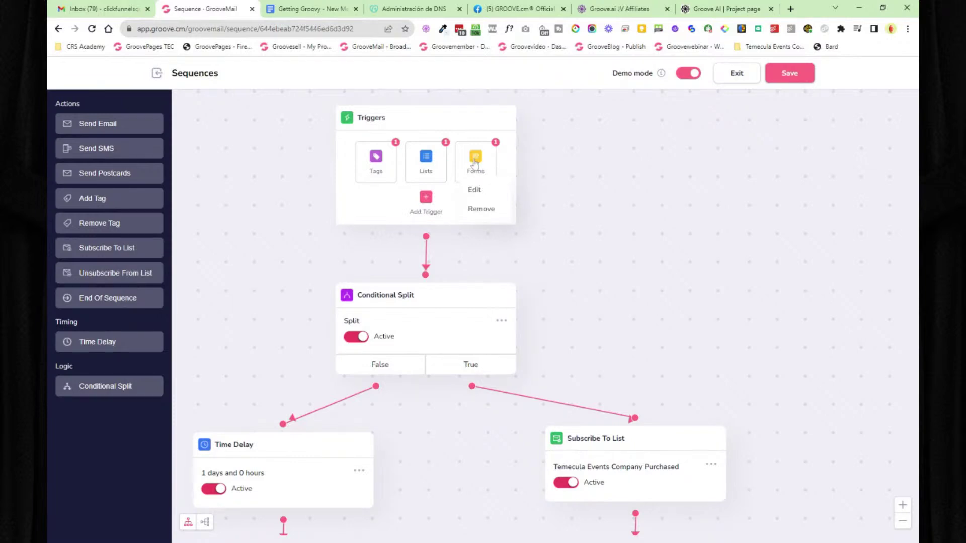
Step: Examine the sequence's flow of conditional splits, time delays, emails and list changes, and exit the sequence editor
left_click_drag(579, 268, 585, 175)
left_click_drag(586, 244, 599, 172)
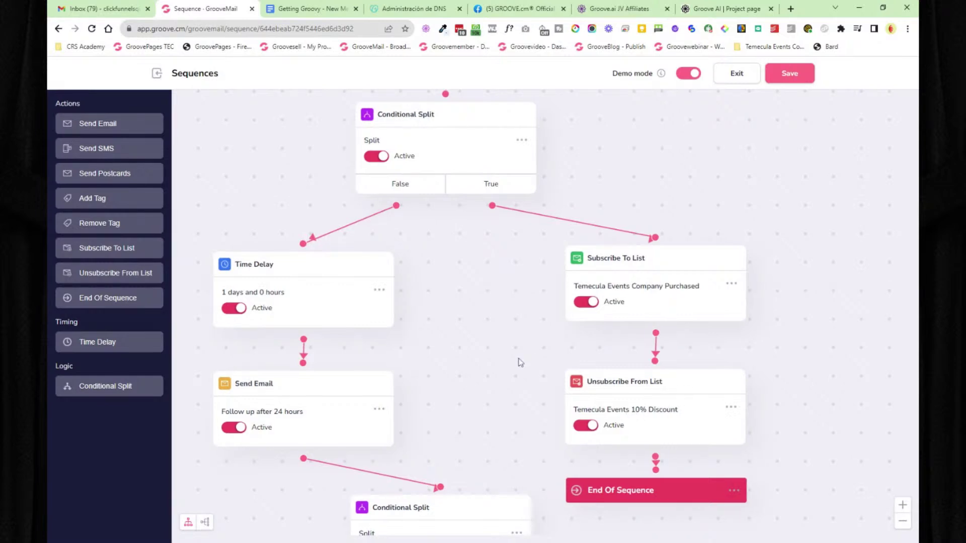
left_click_drag(520, 362, 545, 168)
left_click_drag(555, 280, 553, 87)
left_click_drag(528, 367, 526, 290)
left_click_drag(526, 332, 523, 236)
left_click_drag(507, 415, 504, 190)
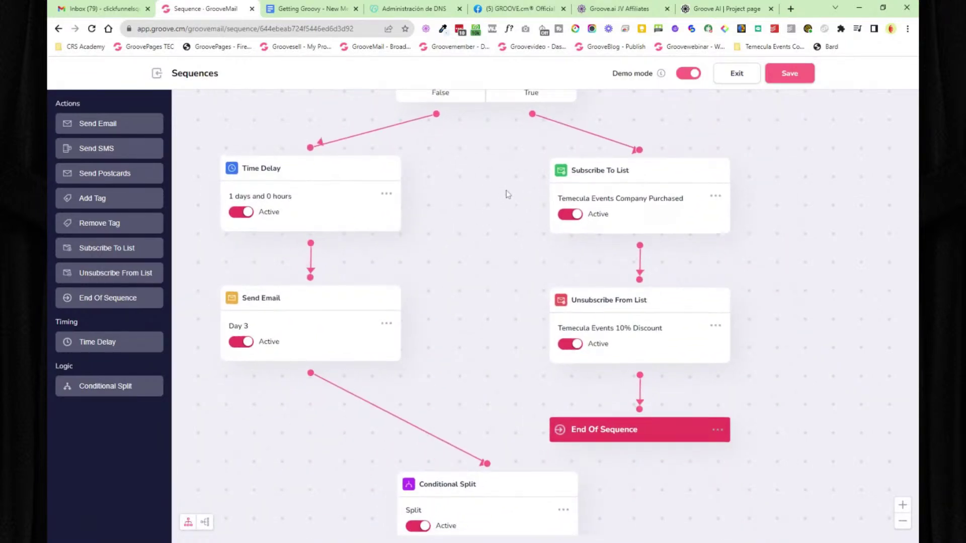
left_click_drag(506, 339, 539, 137)
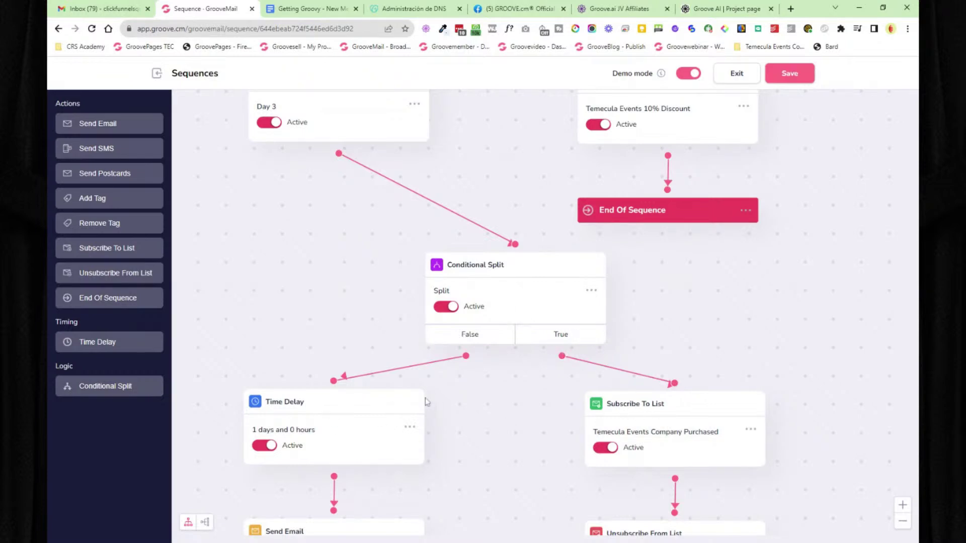
left_click(736, 74)
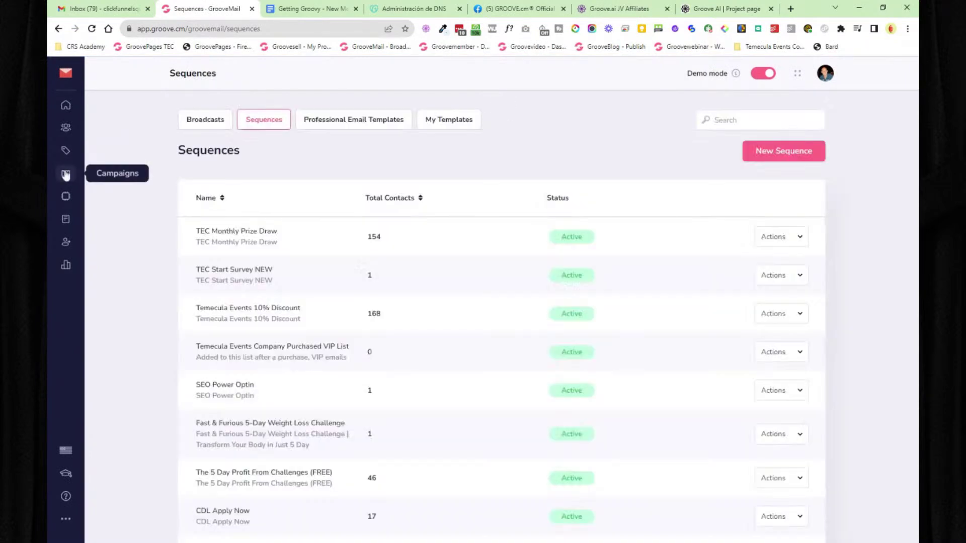
Step: Browse the Professional Email Templates and open the account's own templates under My Templates
left_click(65, 174)
left_click(121, 157)
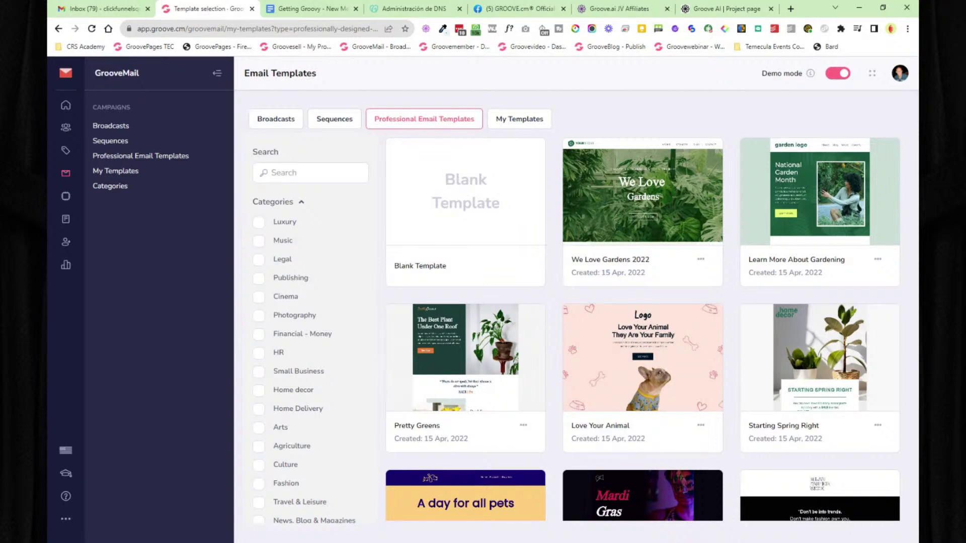
mouse_move(833, 214)
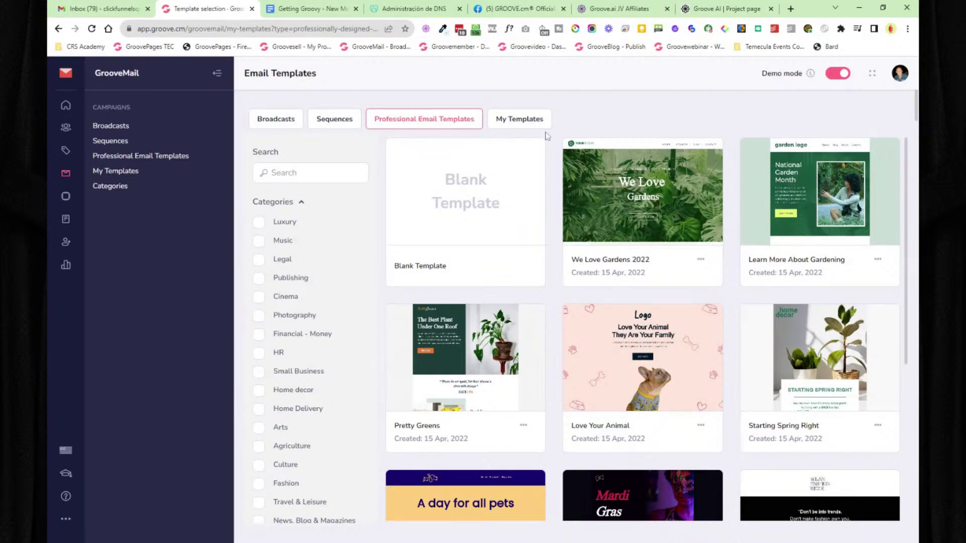
scroll(572, 236, "down", 5)
scroll(572, 235, "up", 1)
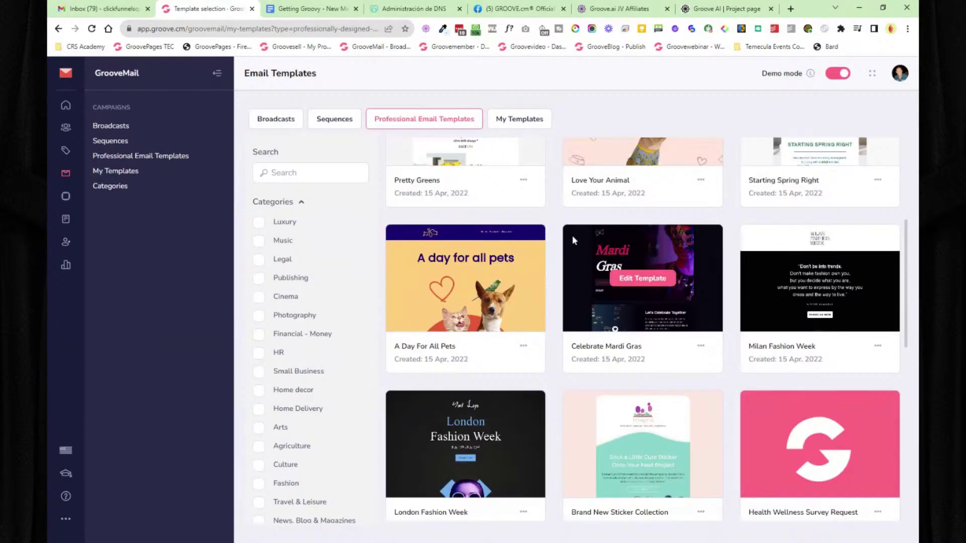
scroll(571, 234, "up", 5)
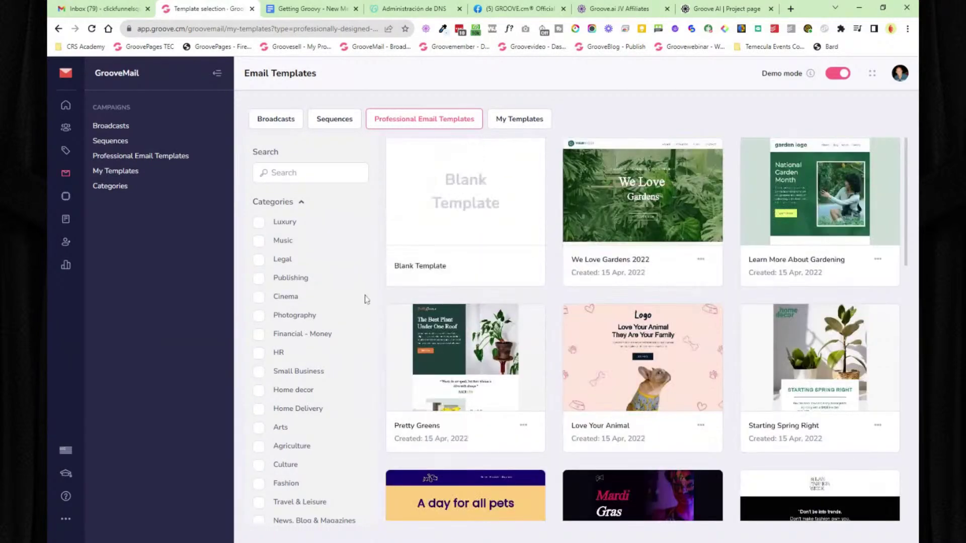
left_click(520, 121)
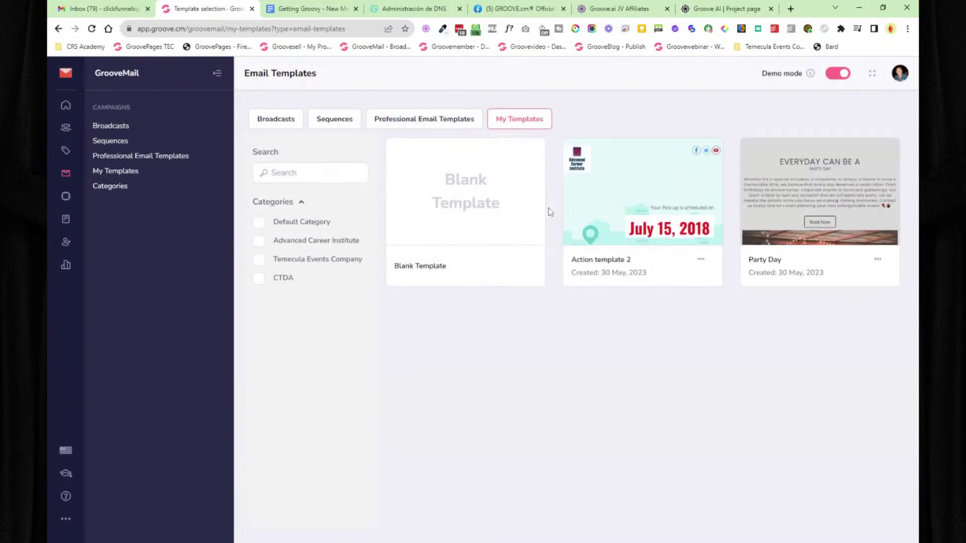
Step: Review the IF and THEN rules of the CPCF (Auto Affiliate) automation and close it without saving
left_click(64, 197)
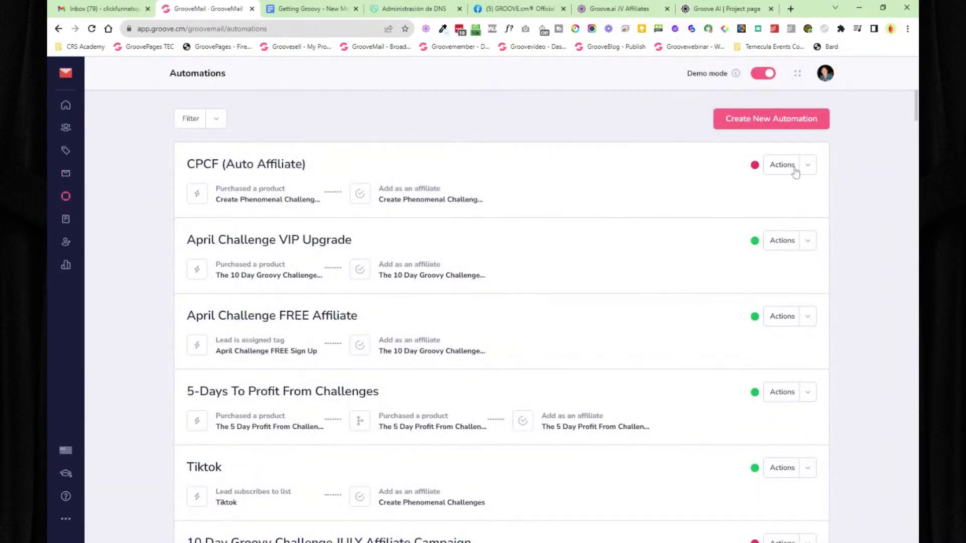
left_click(803, 167)
left_click(775, 190)
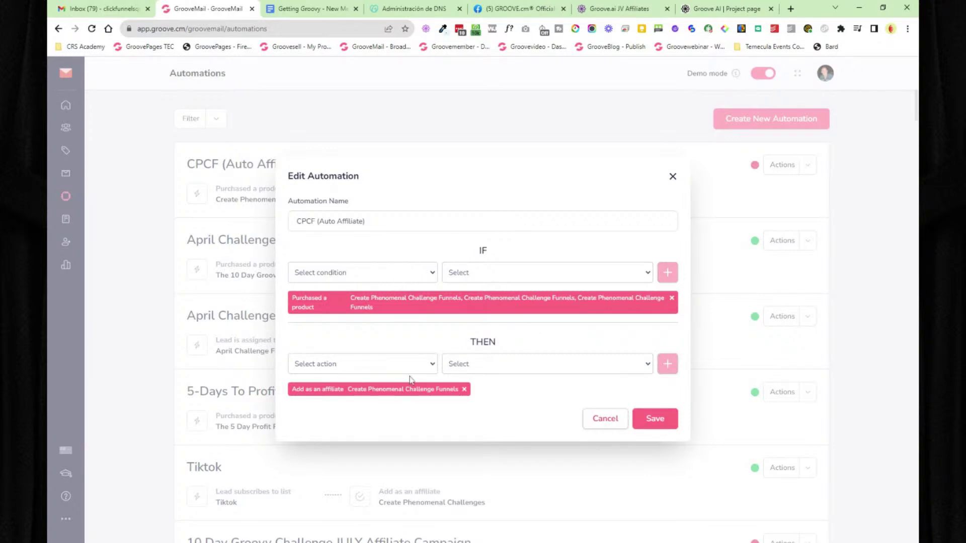
left_click(672, 176)
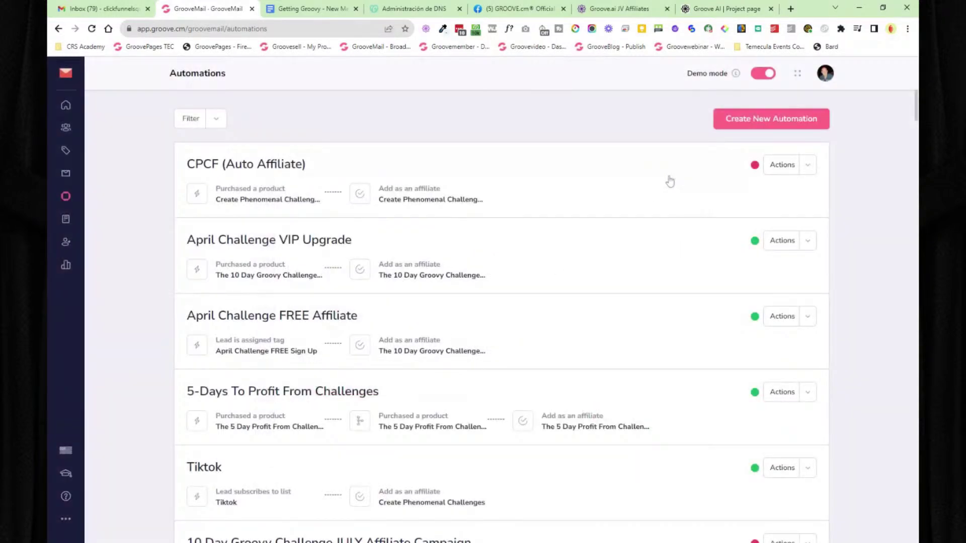
Step: Resume the CPCF (Auto Affiliate) automation and pause it again
left_click(807, 166)
left_click(714, 189)
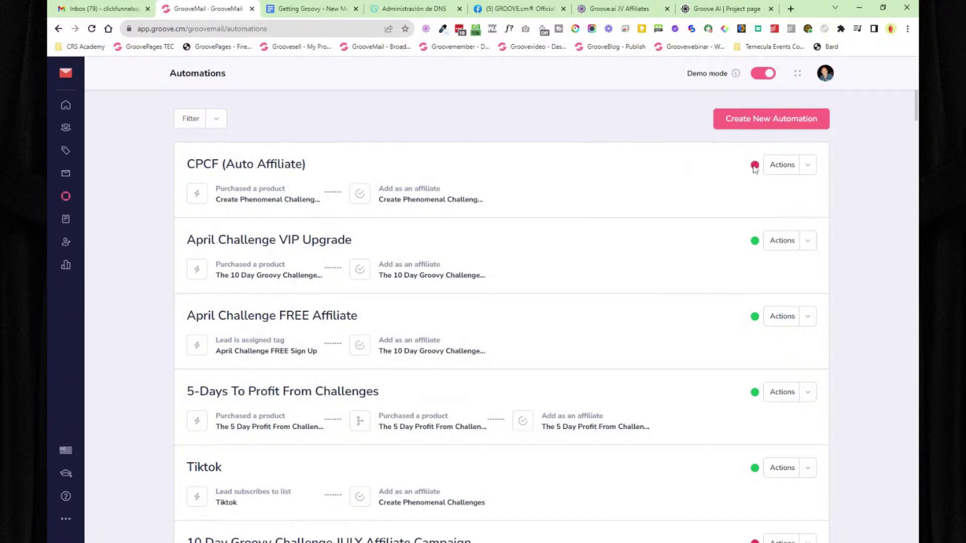
left_click(807, 167)
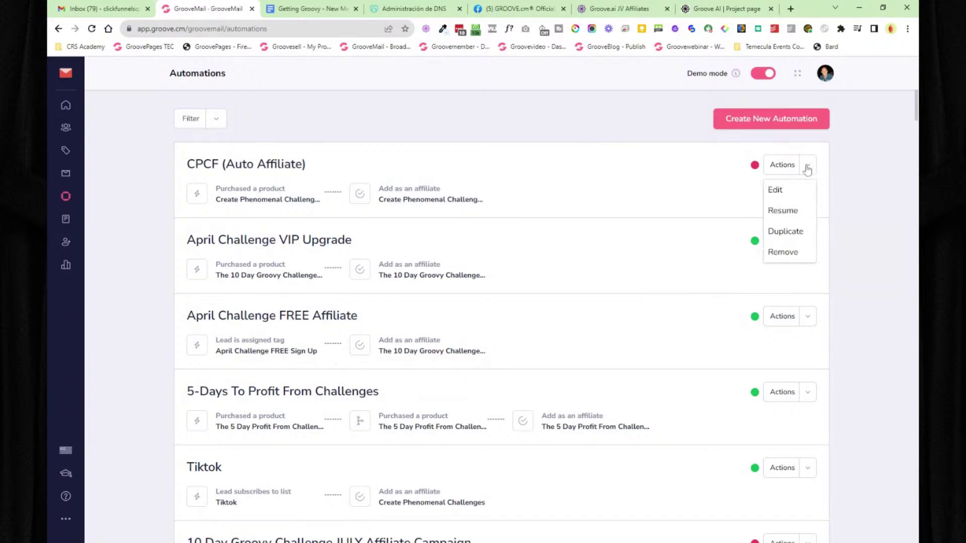
left_click(782, 211)
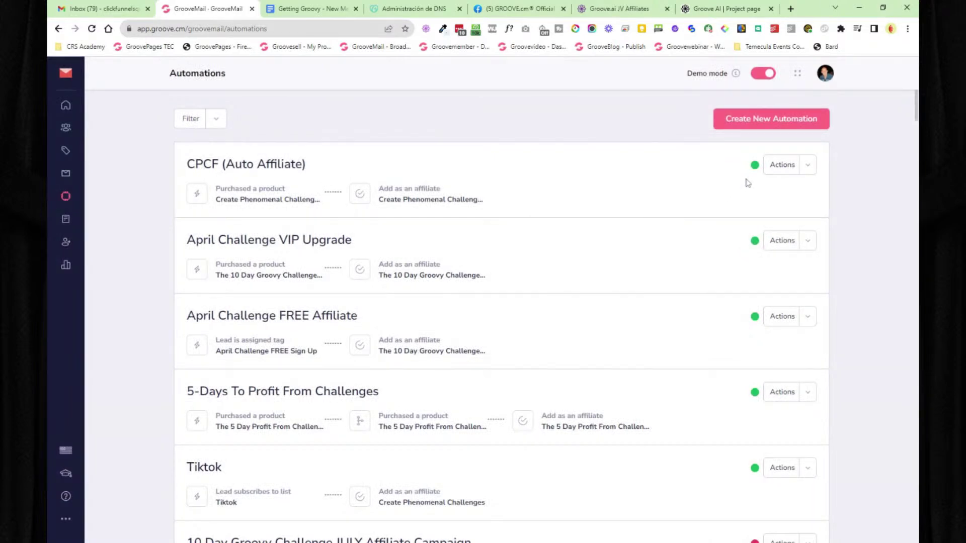
left_click(805, 170)
left_click(781, 211)
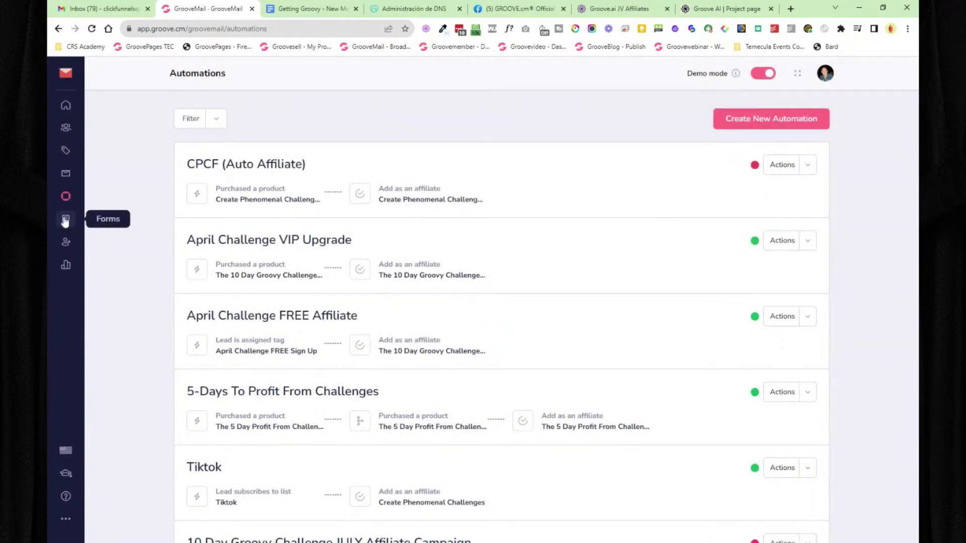
Step: Open the Test 123 form for editing from the forms list
left_click(65, 218)
left_click(102, 127)
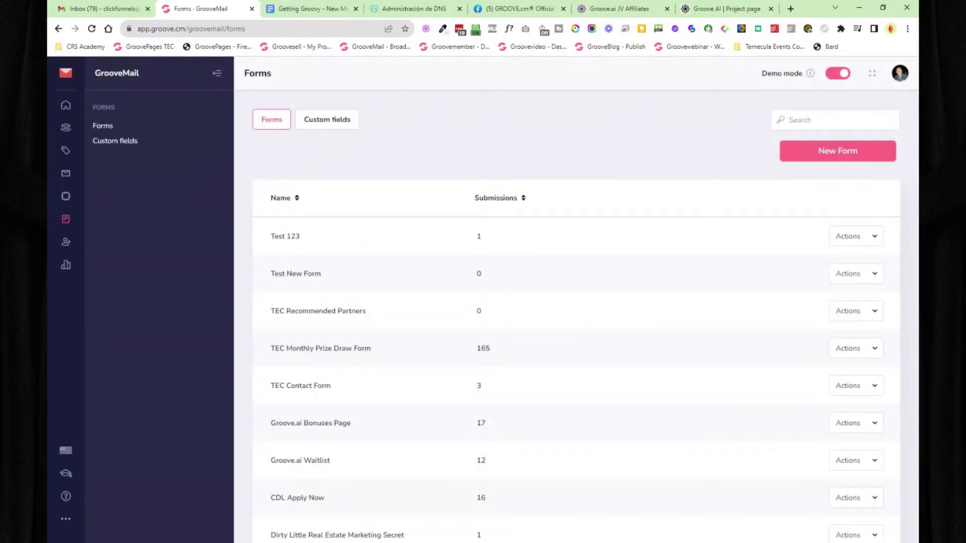
left_click(865, 241)
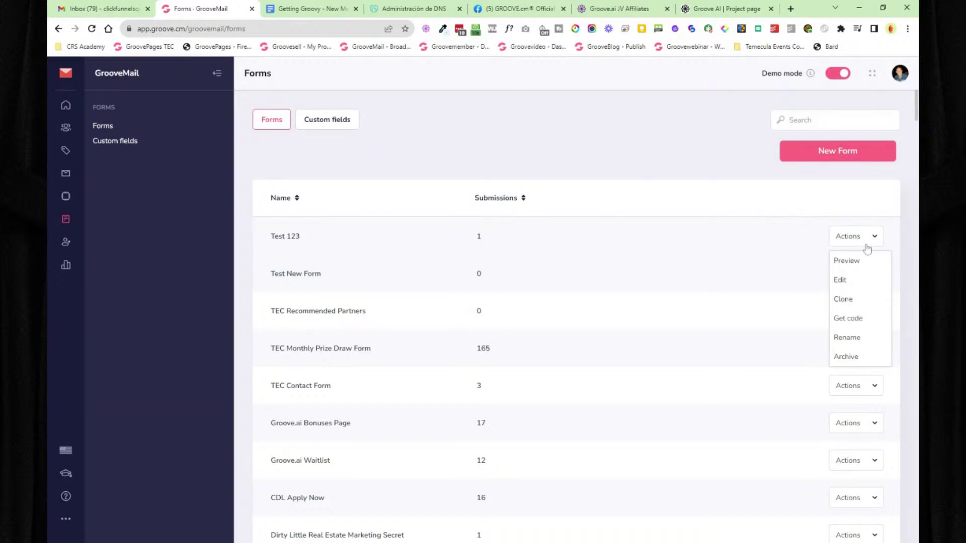
left_click(844, 279)
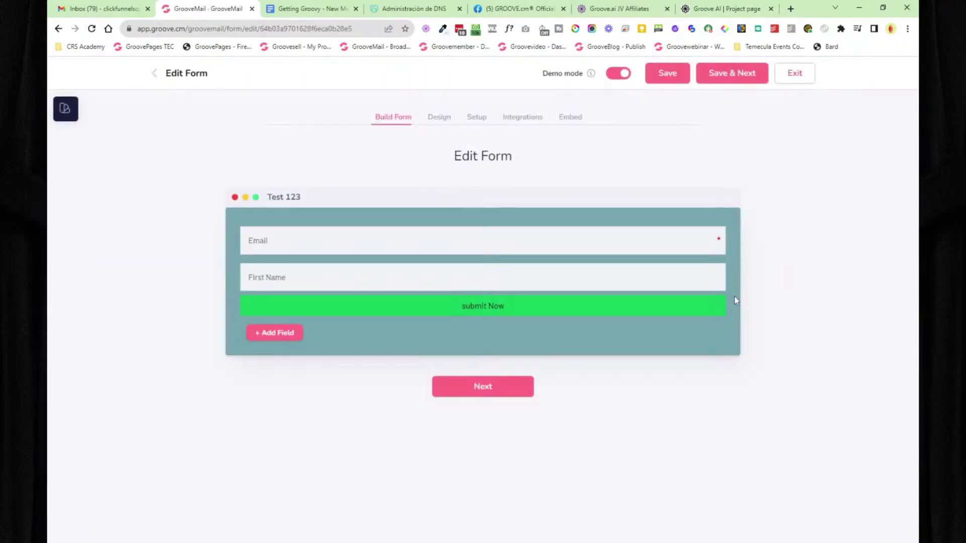
Step: Review the form's Memberships, Integrations, Webhook and Files settings, and return through its design stage to the form builder
left_click(523, 121)
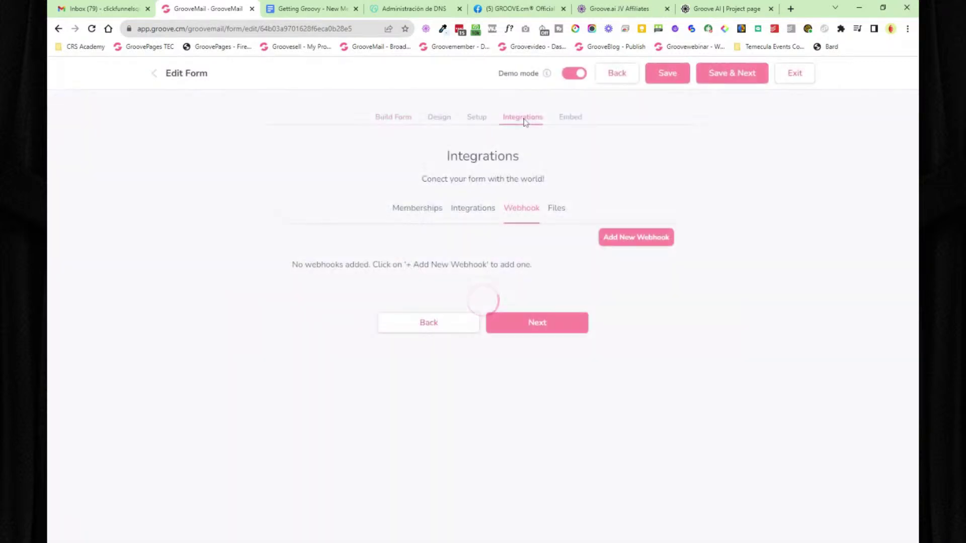
left_click(412, 210)
left_click(472, 210)
left_click(520, 212)
left_click(555, 214)
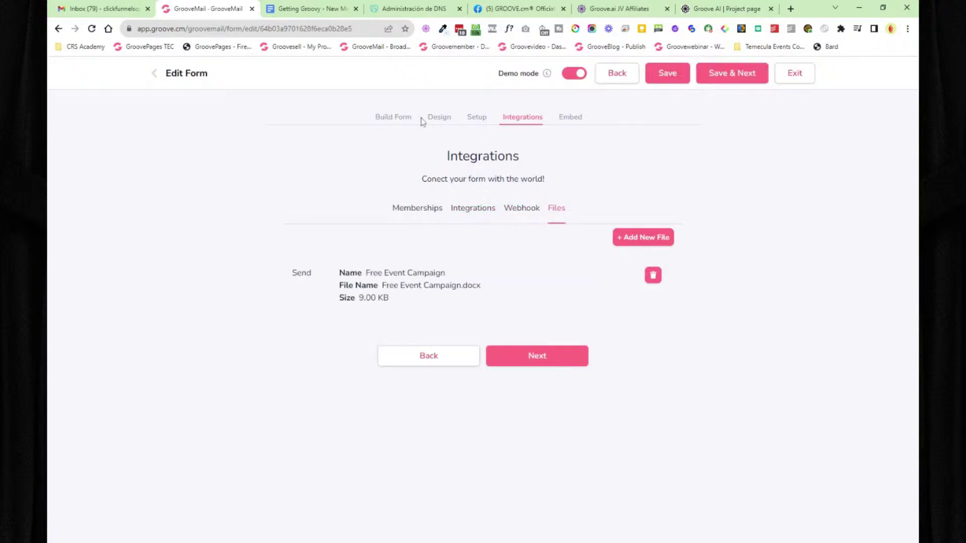
left_click(431, 121)
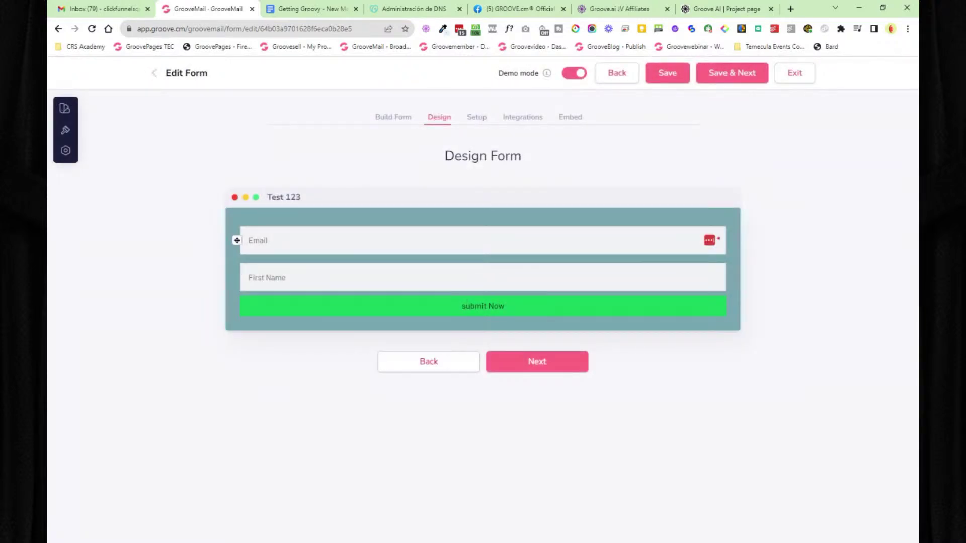
left_click(627, 78)
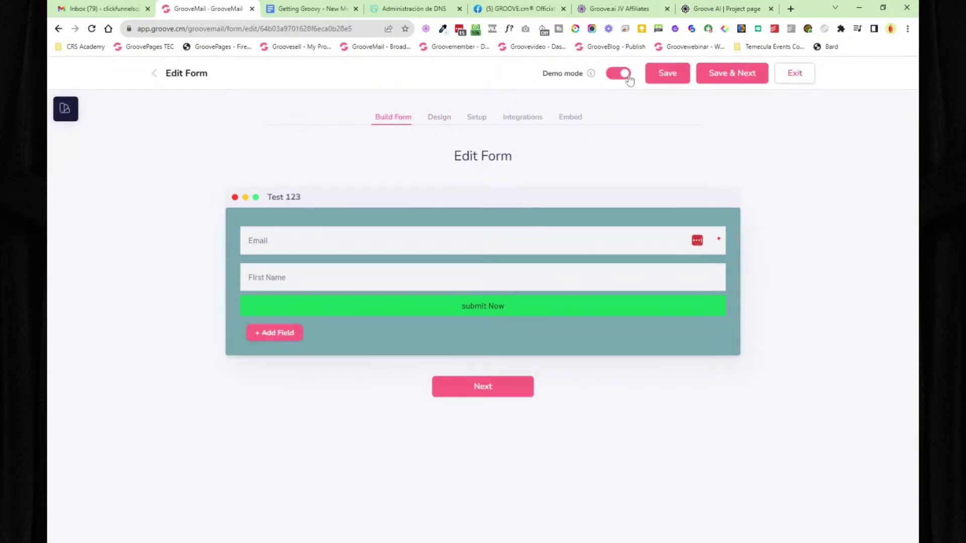
Step: Leave the Test 123 form editor and open the Recipients list in the Senders section
left_click(156, 76)
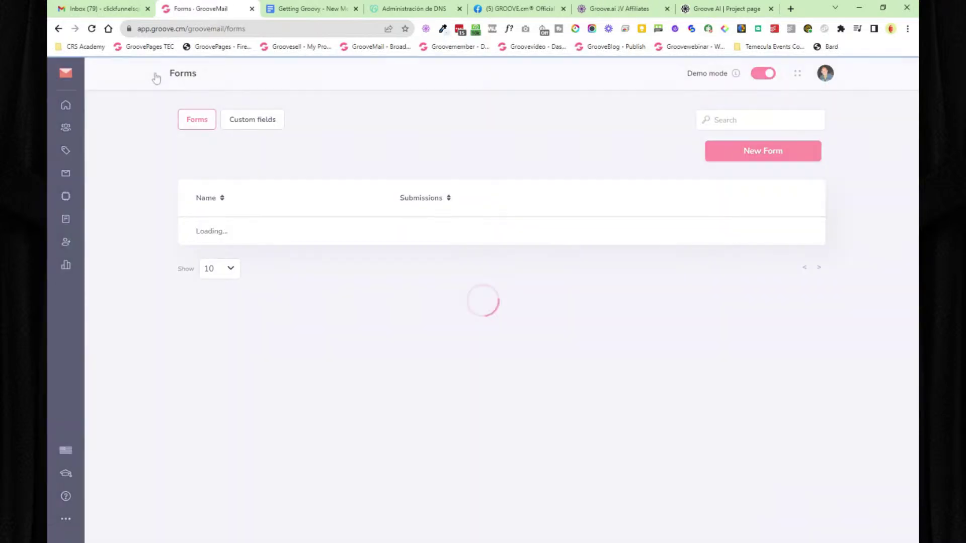
left_click(66, 219)
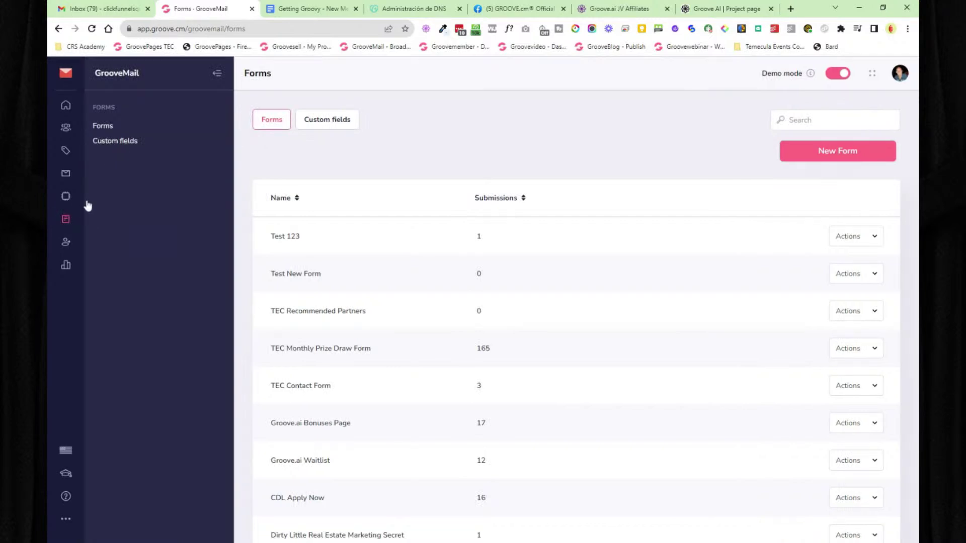
left_click(65, 242)
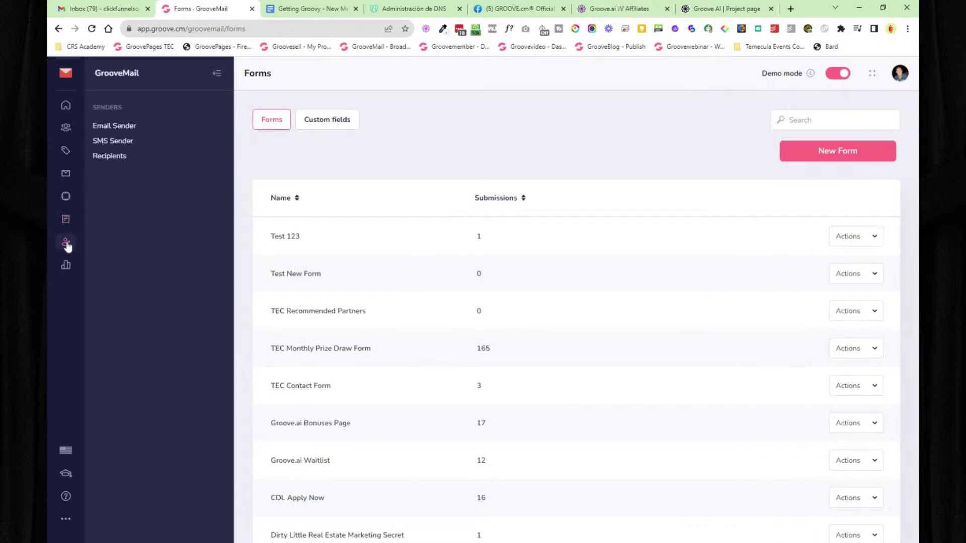
left_click(105, 156)
left_click(216, 73)
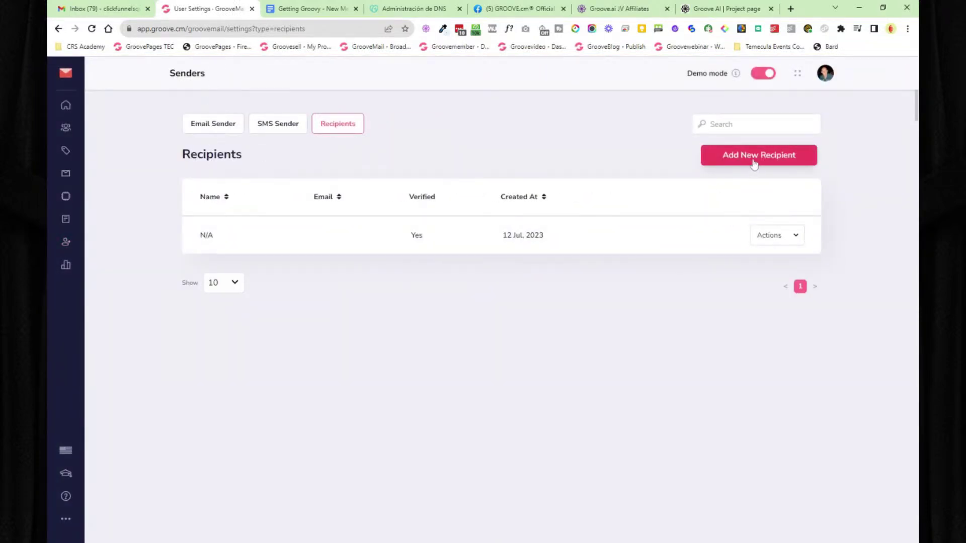
Step: Open the Email Sender list and look through its senders, their drivers and their verification status
left_click(65, 244)
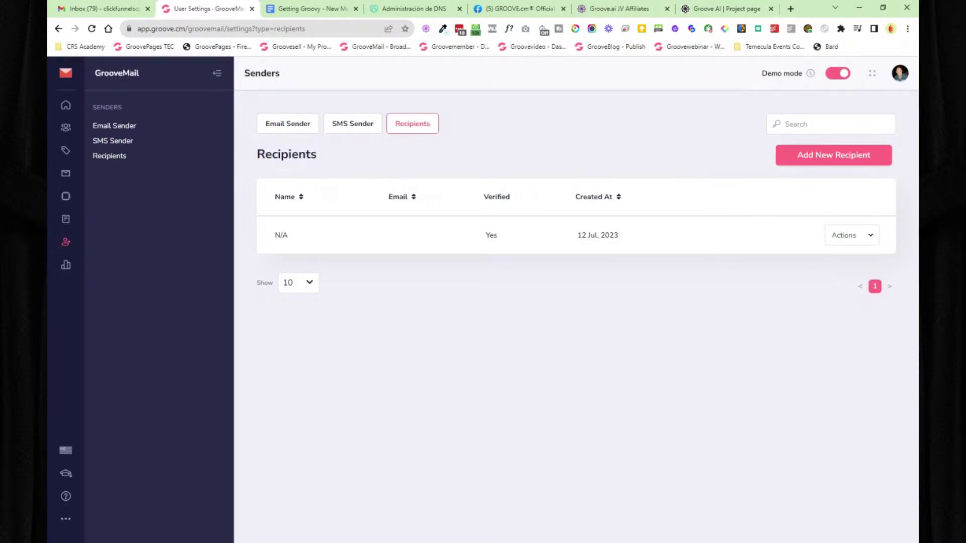
left_click(110, 127)
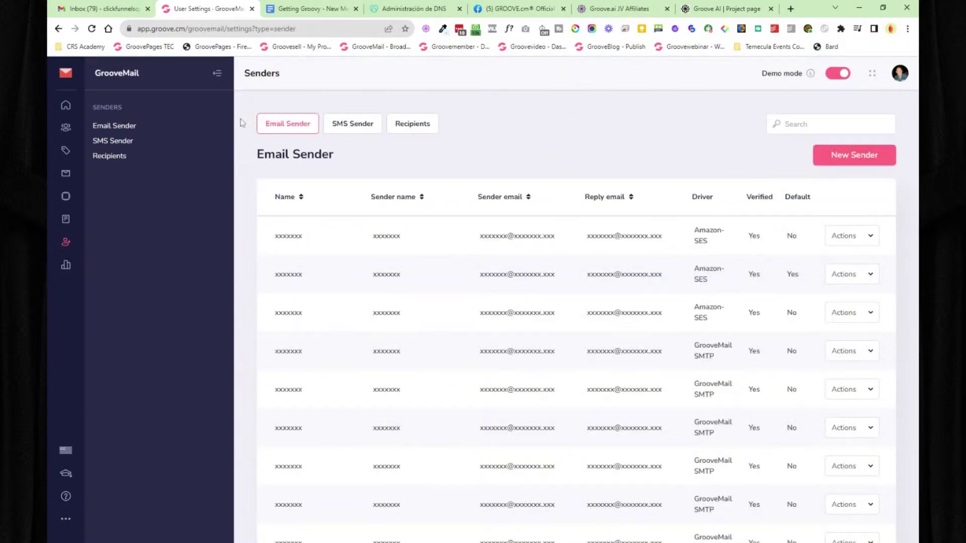
left_click(218, 74)
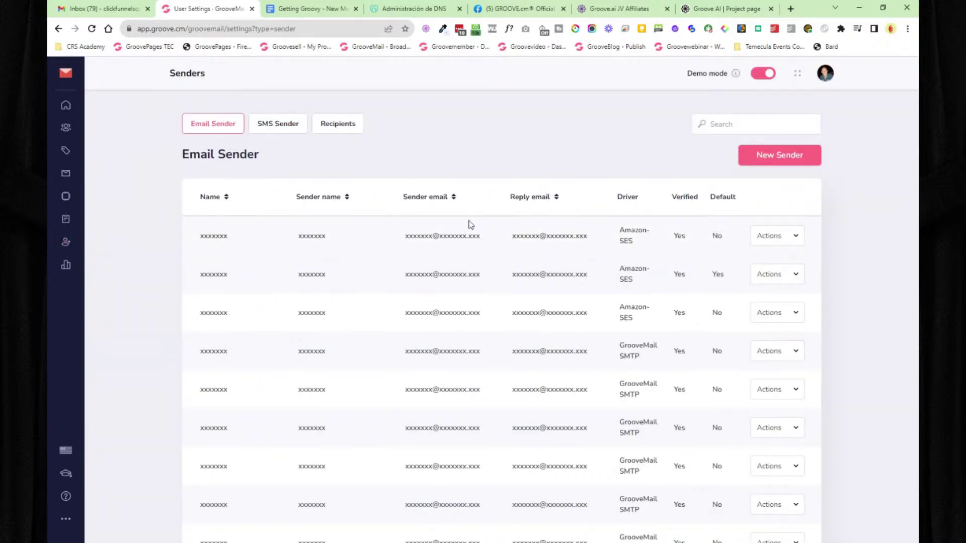
scroll(536, 242, "down", 5)
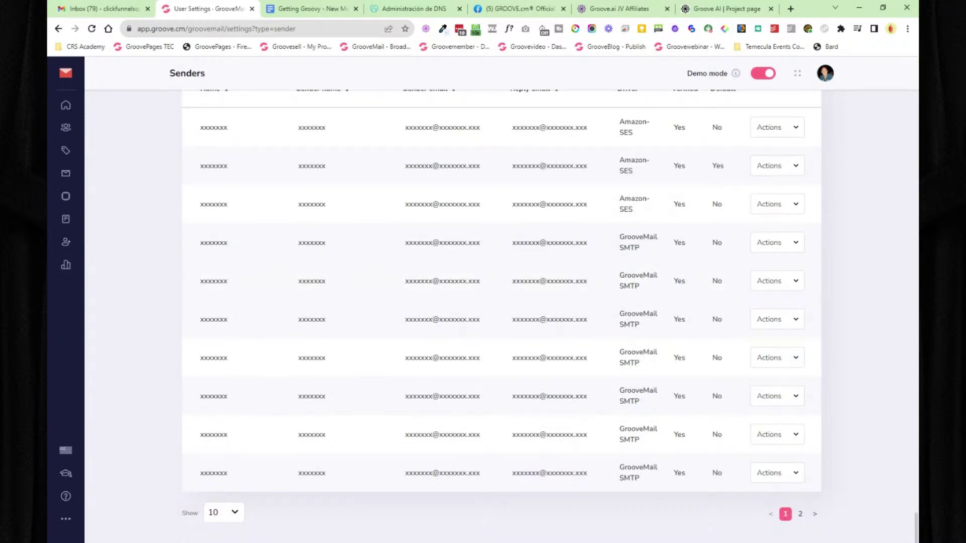
scroll(623, 282, "up", 5)
scroll(667, 360, "up", 1)
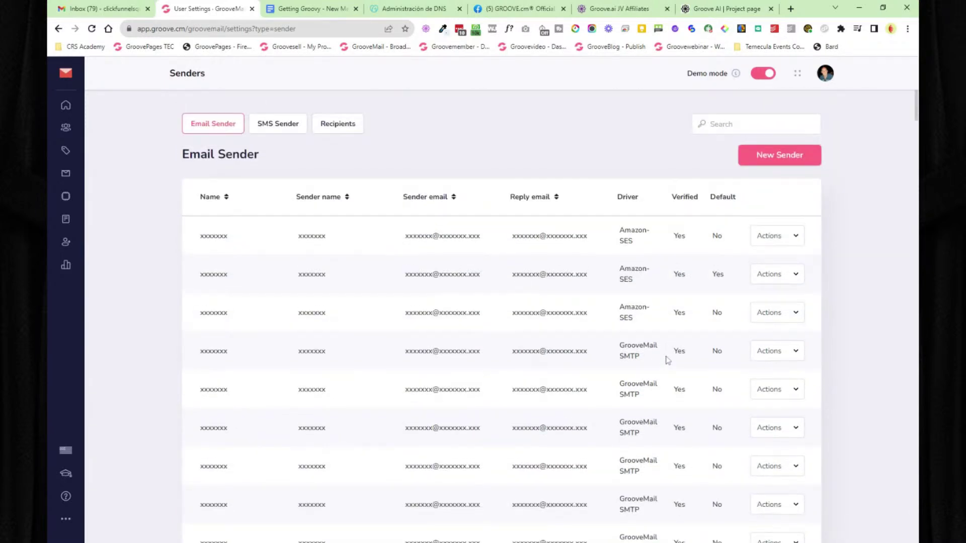
scroll(647, 342, "down", 3)
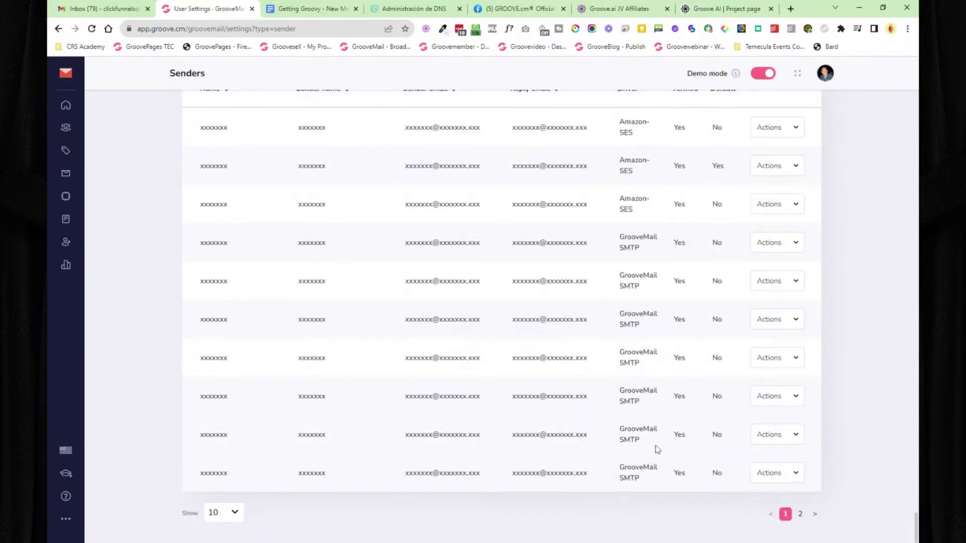
scroll(658, 446, "up", 3)
Step: Start a new email sender and go through the MailGun, SendGrid, SparkPost and Amazon-SES driver settings
left_click(777, 157)
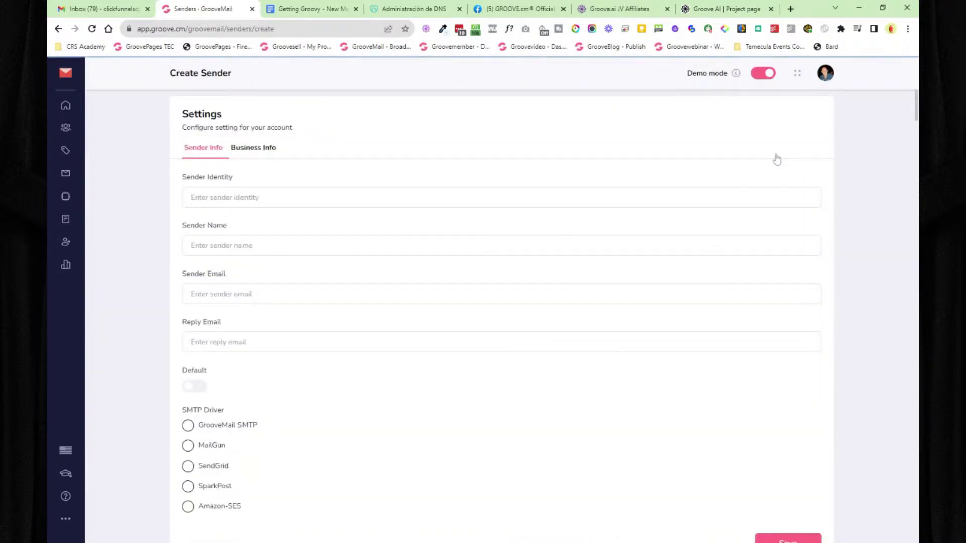
scroll(150, 365, "down", 1)
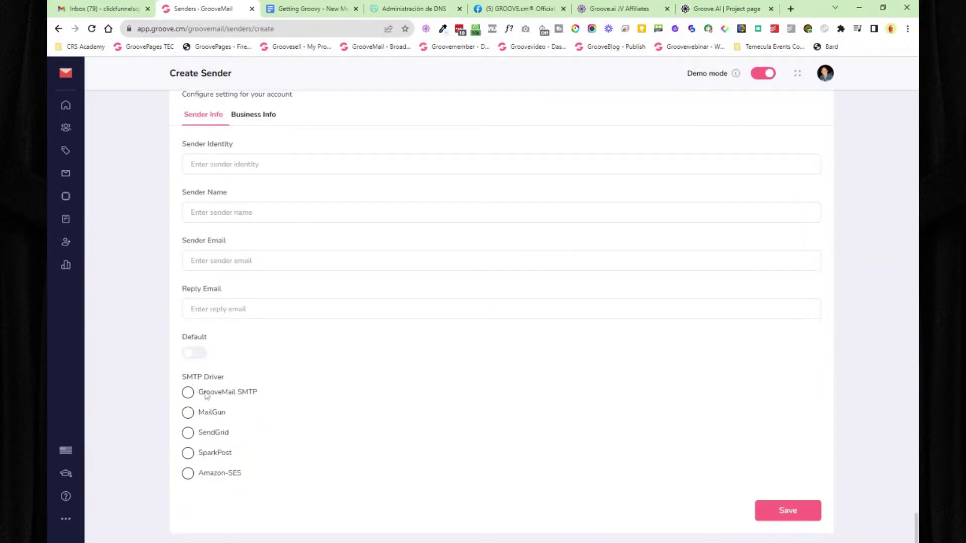
left_click_drag(253, 394, 201, 392)
left_click(371, 392)
left_click(294, 399)
left_click(189, 413)
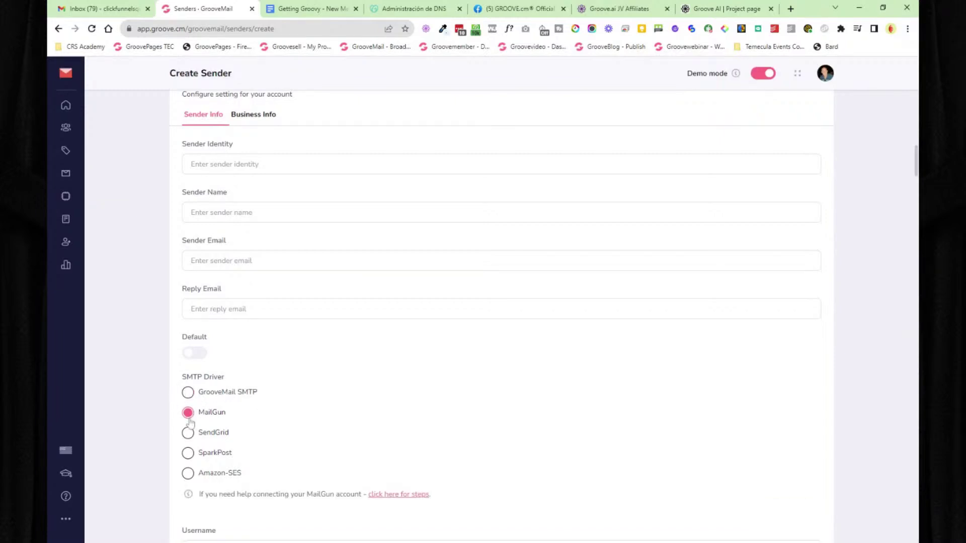
left_click(188, 433)
scroll(182, 390, "down", 3)
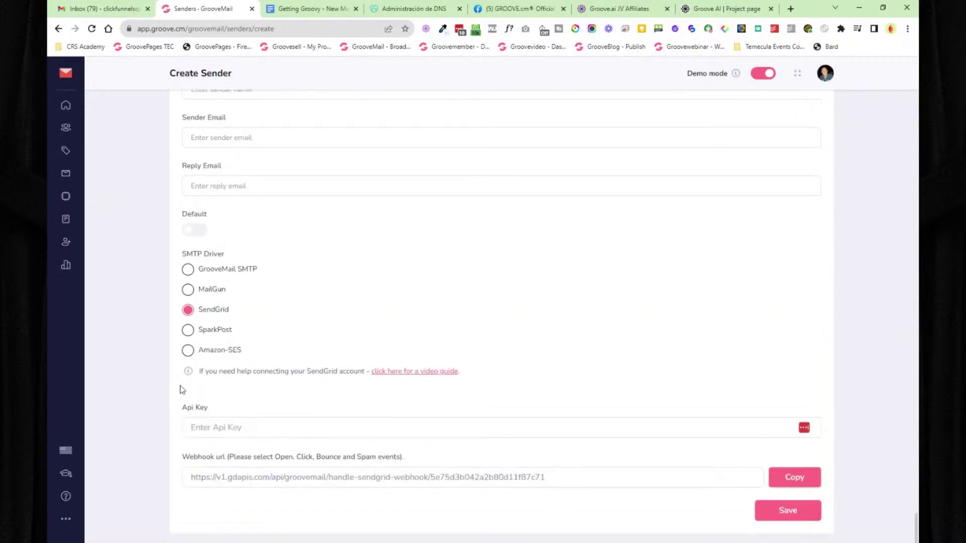
left_click(187, 329)
left_click(189, 352)
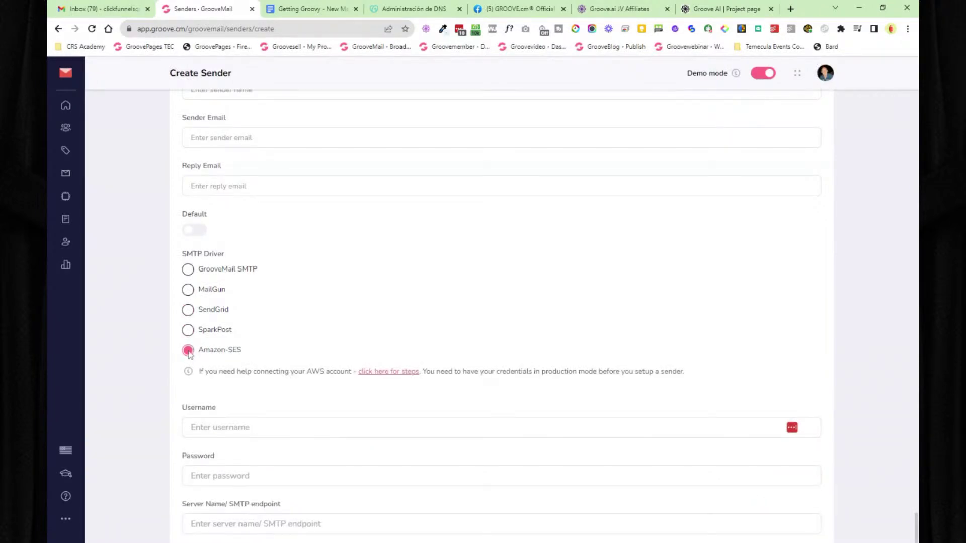
Step: Compare the SendGrid and Amazon-SES connection fields, ending with SendGrid selected as the SMTP driver
left_click(187, 310)
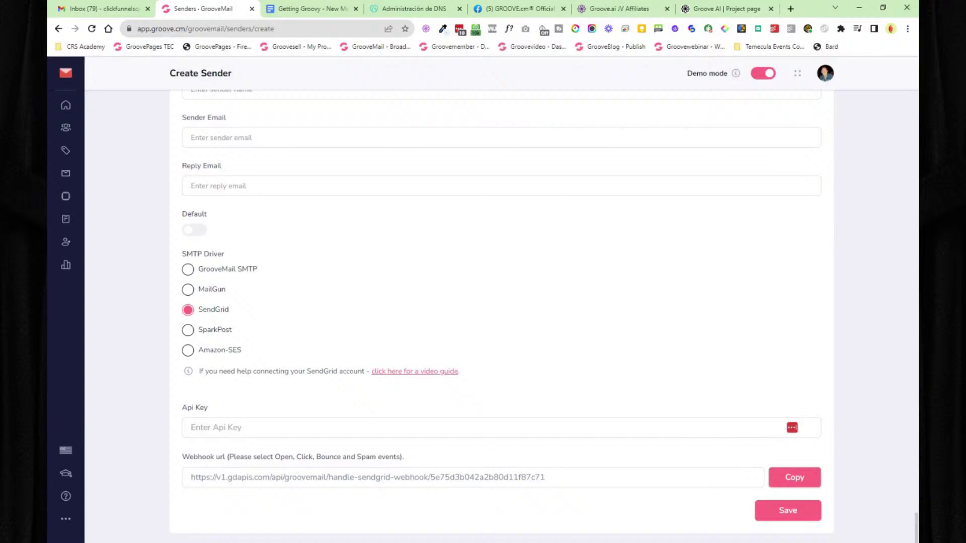
left_click(187, 350)
scroll(267, 424, "down", 3)
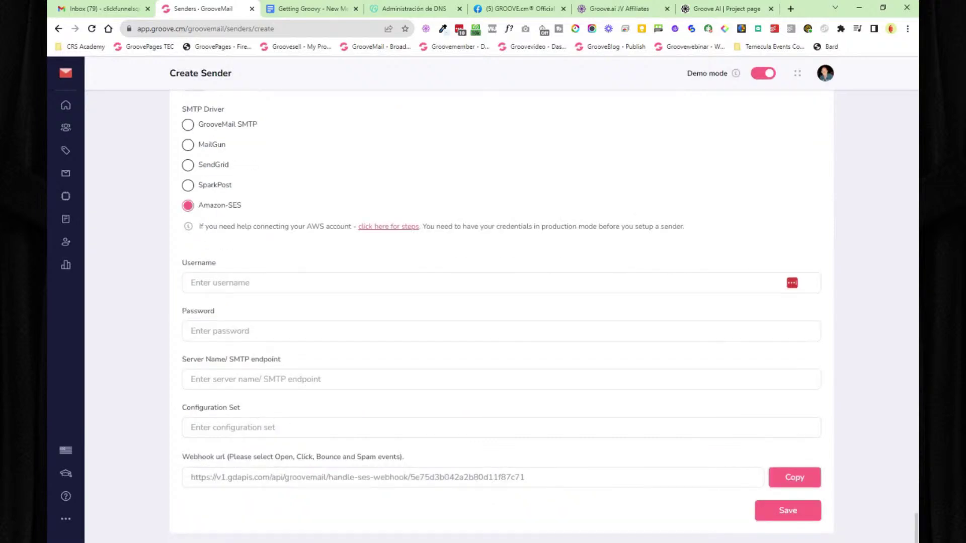
left_click(187, 165)
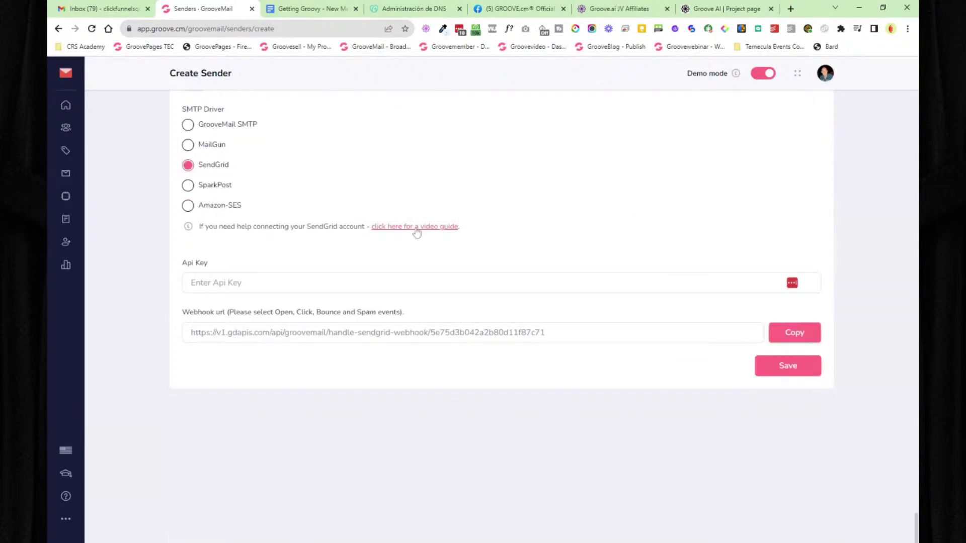
scroll(455, 290, "up", 4)
scroll(452, 287, "up", 2)
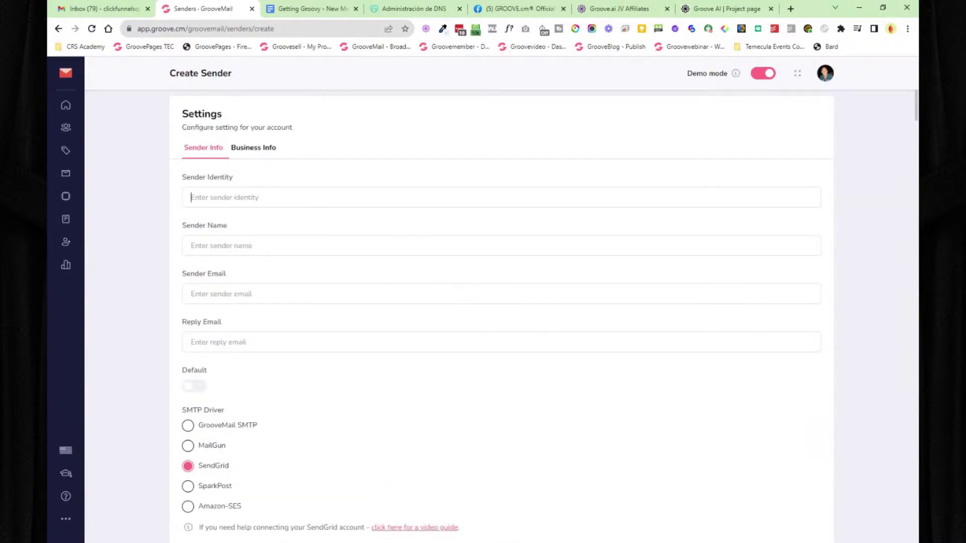
Step: Check the new sender's email fields and view its Business Info settings
left_click(453, 294)
left_click(526, 317)
left_click(267, 150)
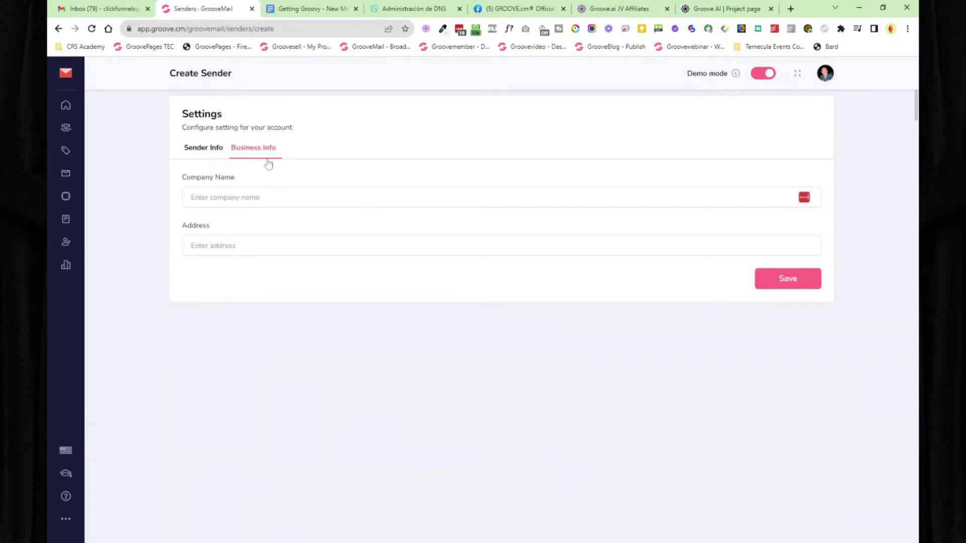
Step: Leave the unsaved sender and open the contact analytics
left_click(70, 245)
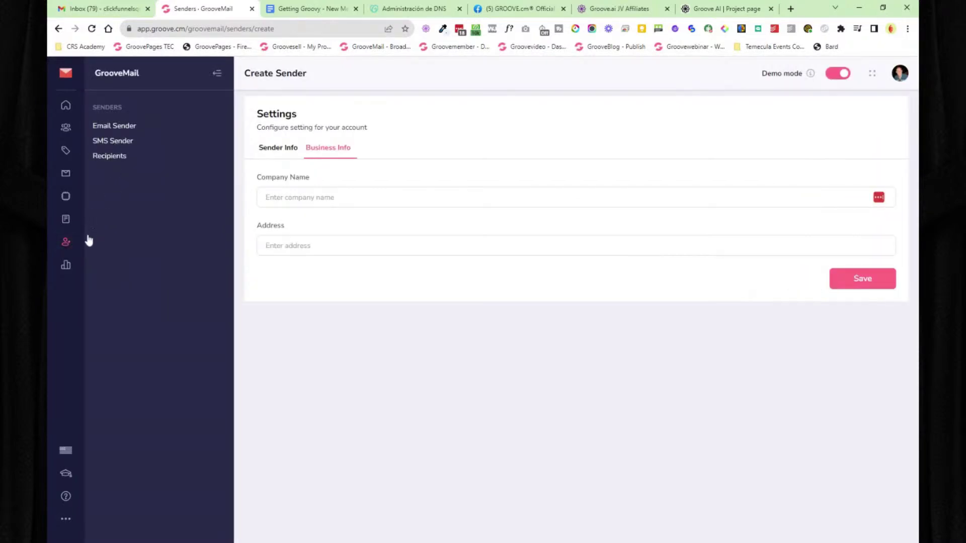
left_click(66, 265)
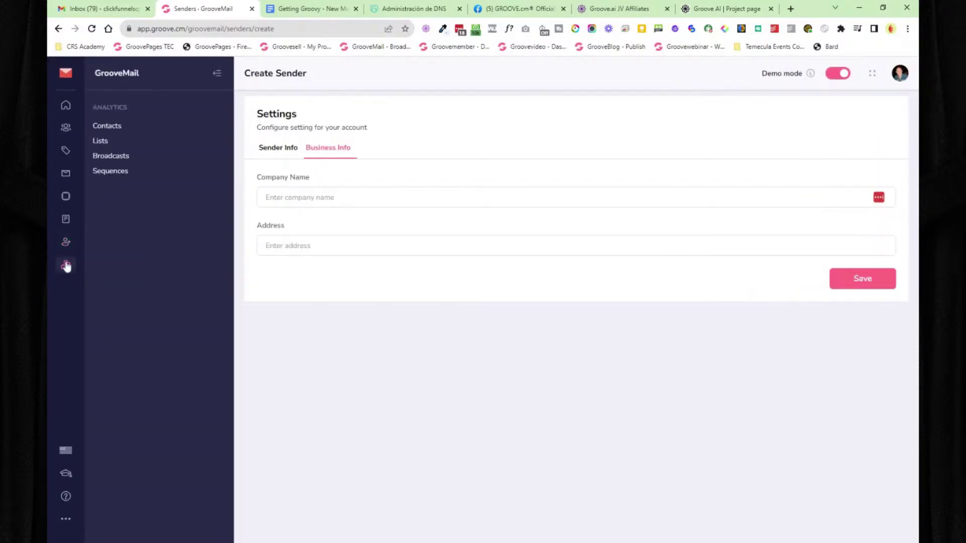
left_click(106, 125)
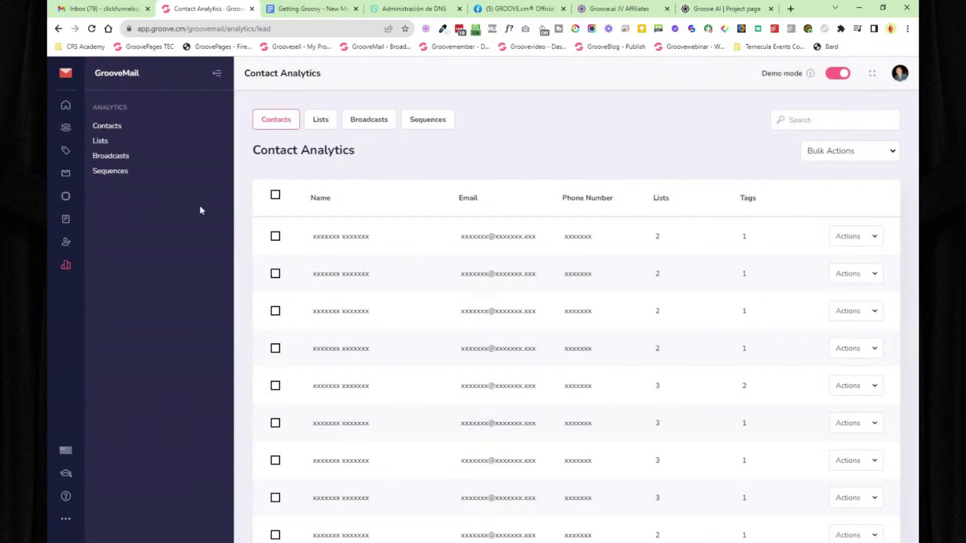
Step: Go to the main Groove dashboard and check the orientation steps in the Getting Groovy roadmap document in Google Docs
left_click(67, 73)
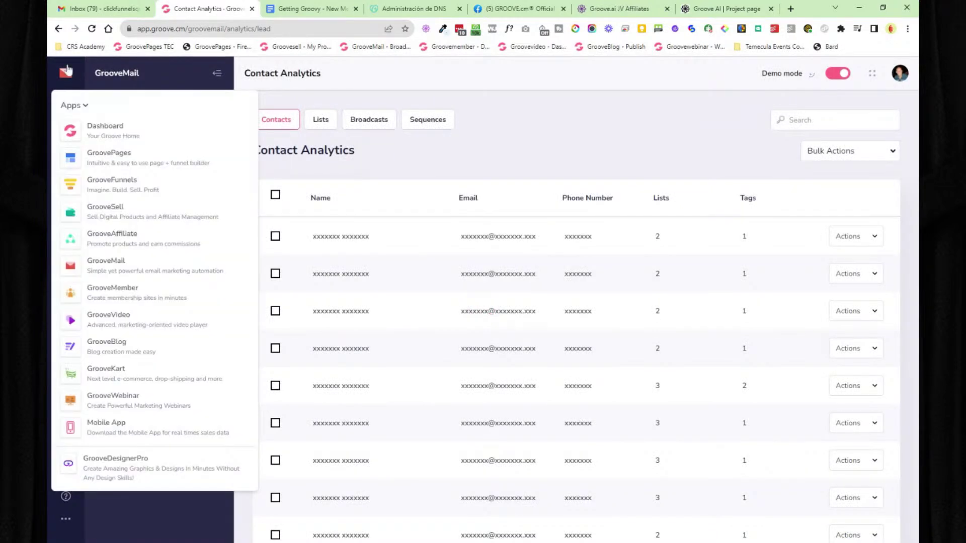
left_click(99, 132)
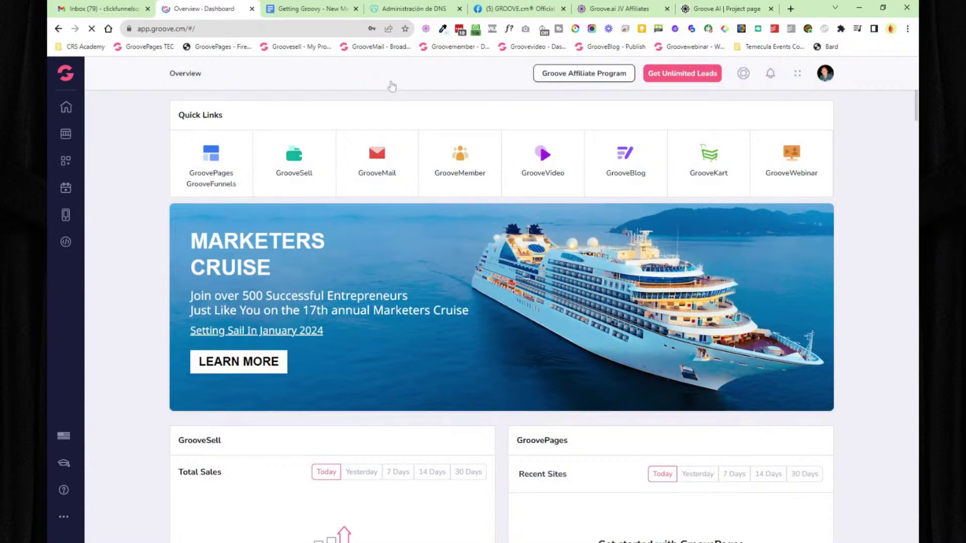
left_click(309, 9)
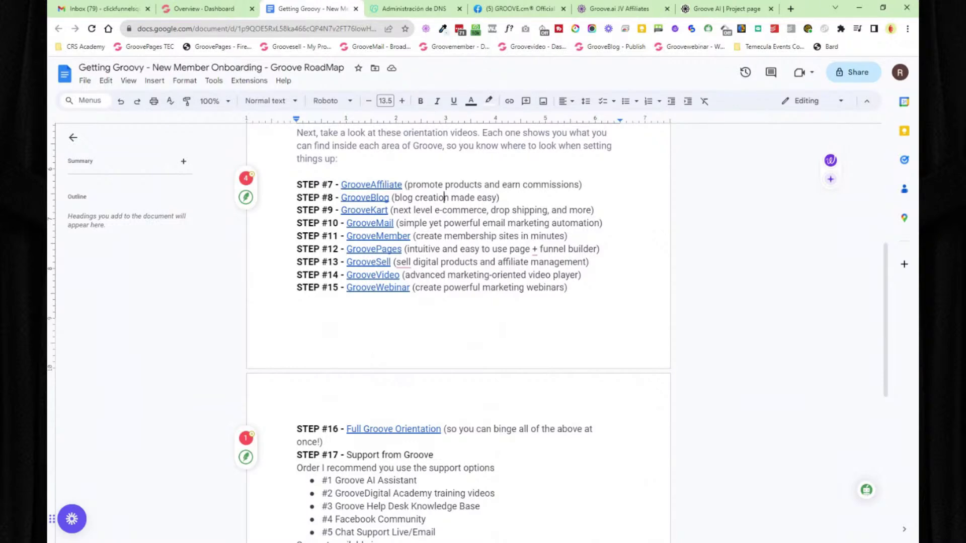
left_click(220, 9)
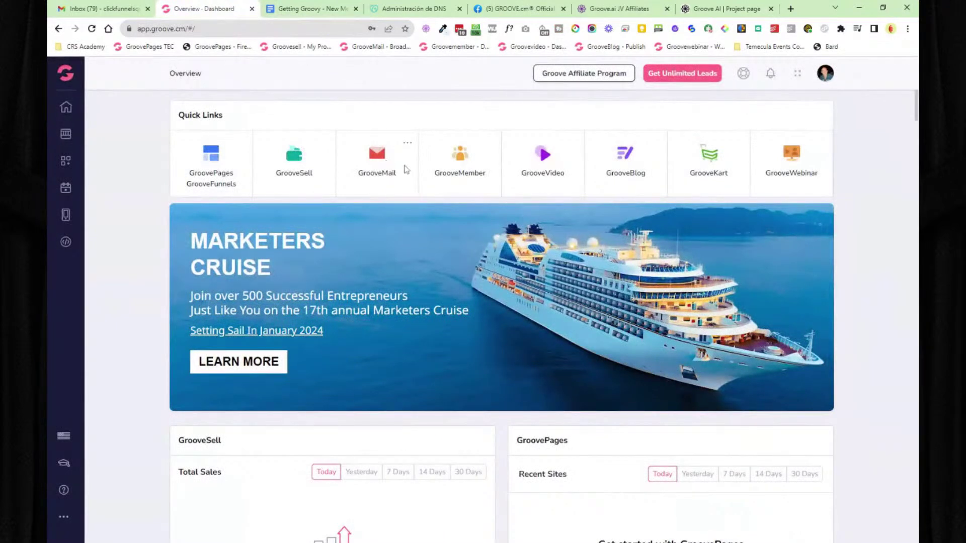
Step: Open GrooveMember from the Groove dashboard and look over its membership charts
left_click(467, 166)
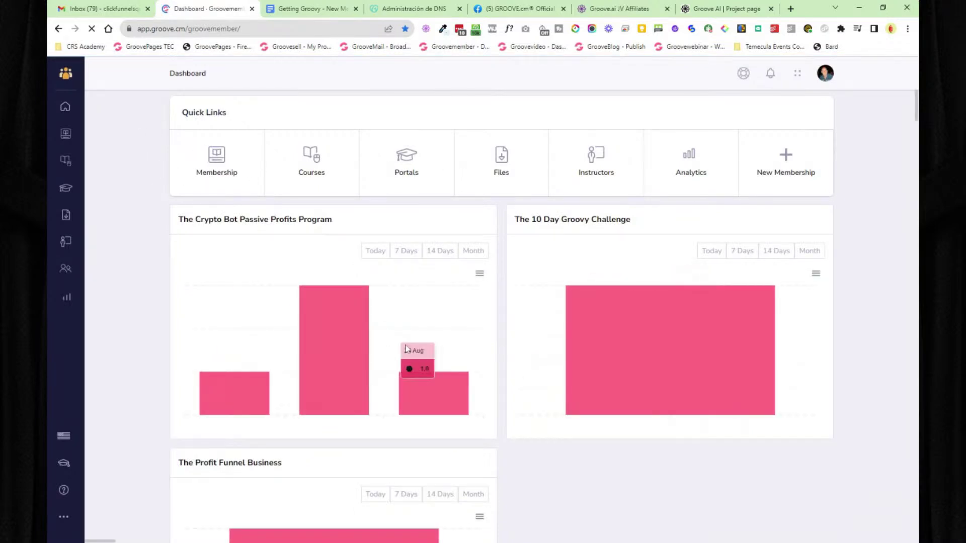
scroll(136, 221, "down", 3)
scroll(135, 222, "up", 3)
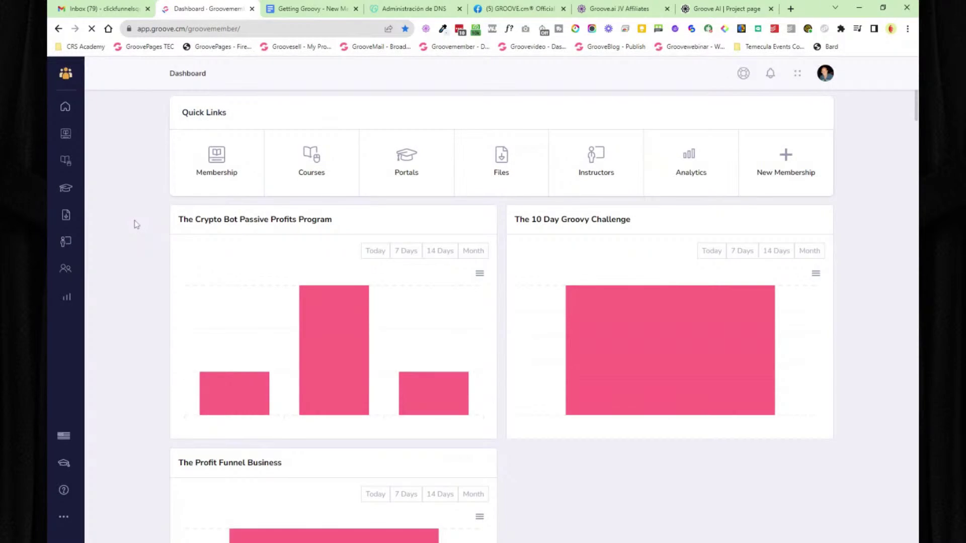
Step: Open the list of memberships and browse the published programs
left_click(68, 138)
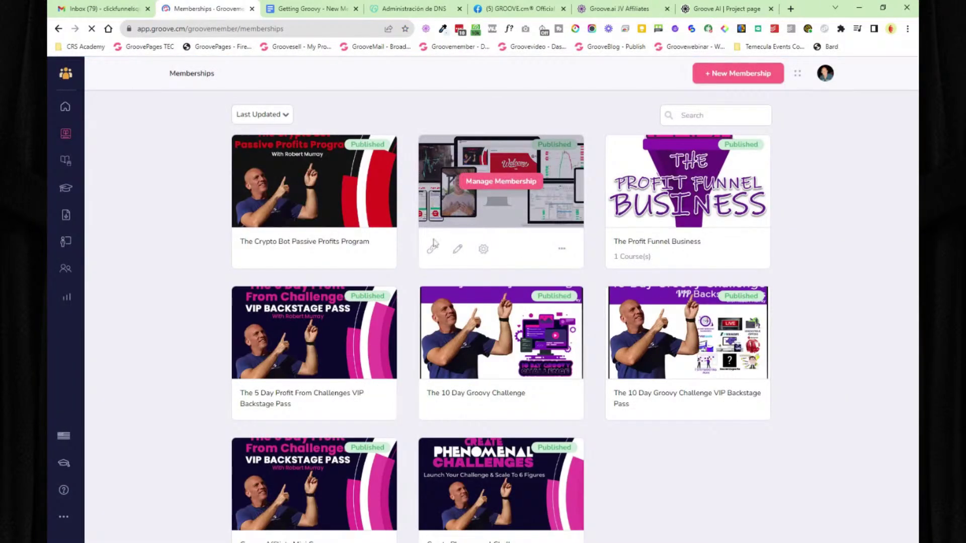
scroll(599, 259, "down", 2)
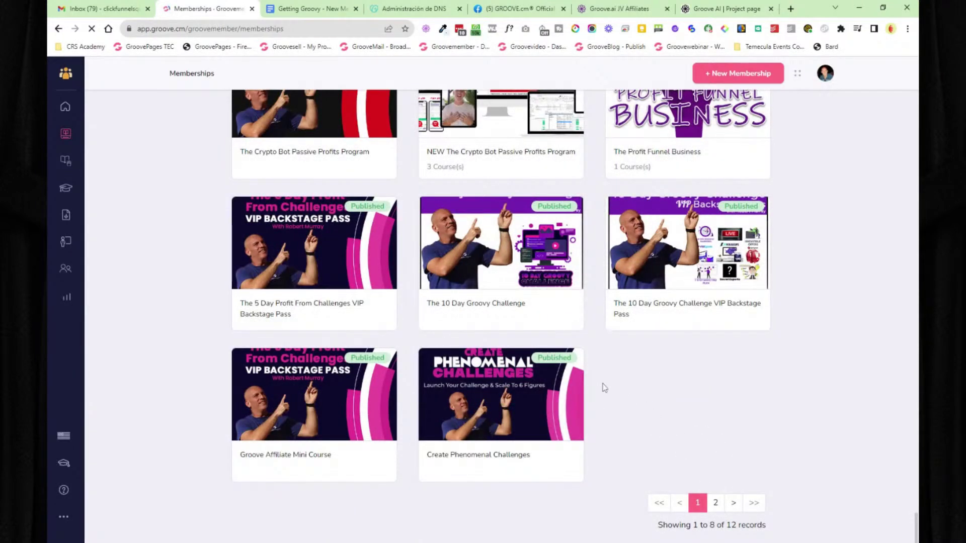
scroll(604, 383, "up", 2)
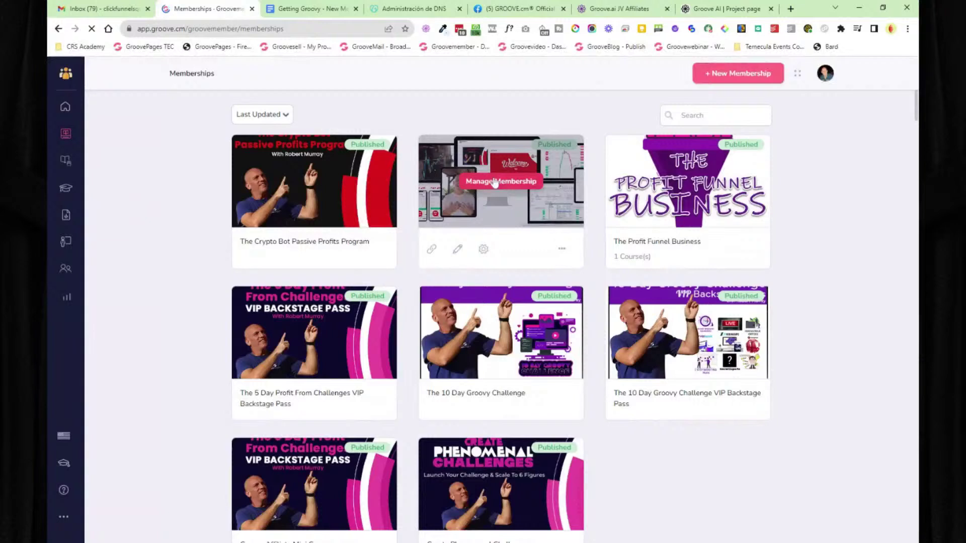
Step: Open the site customizer of the NEW The Crypto Bot Passive Profits Program membership and show its pages list
left_click(485, 187)
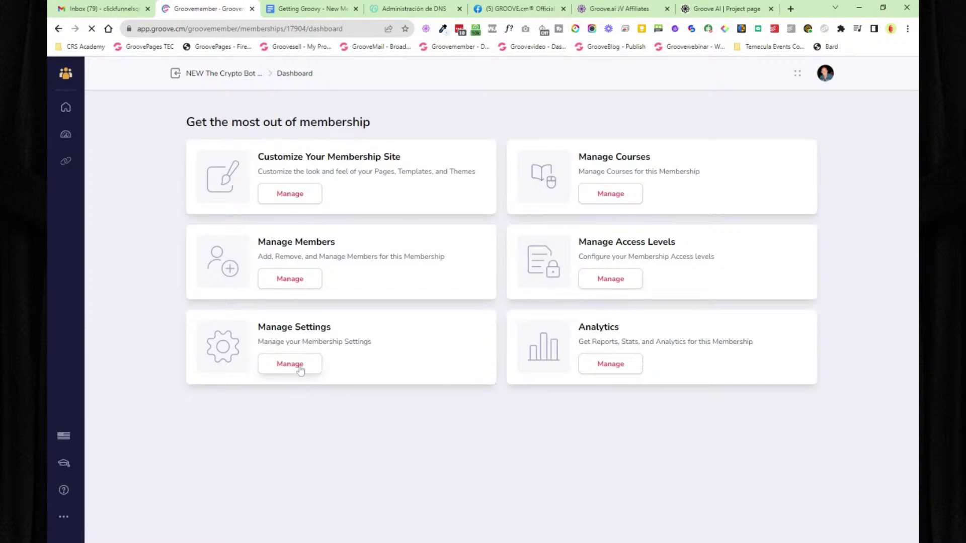
left_click(290, 195)
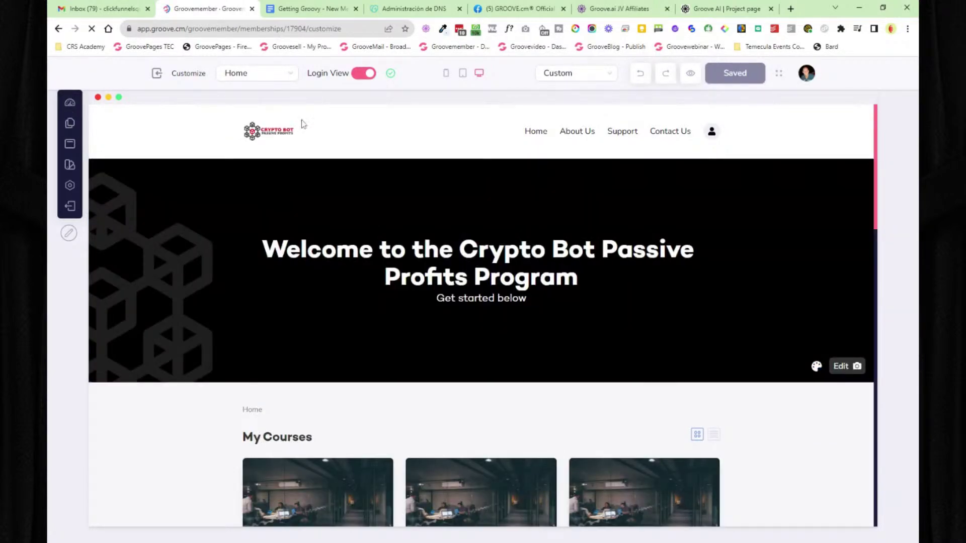
left_click(71, 126)
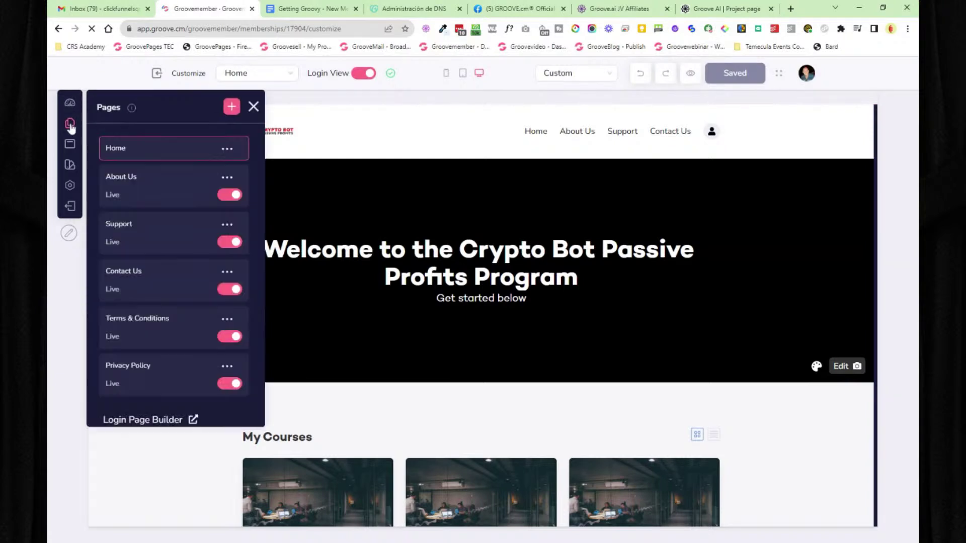
Step: Look through the site customizer's header navigation, design options and settings, and close the settings
left_click(71, 144)
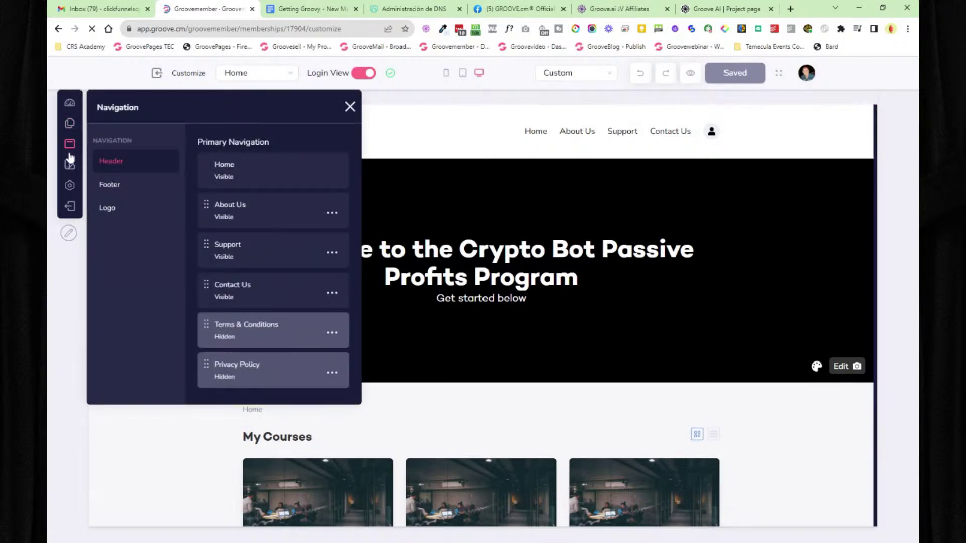
left_click(70, 165)
left_click(70, 185)
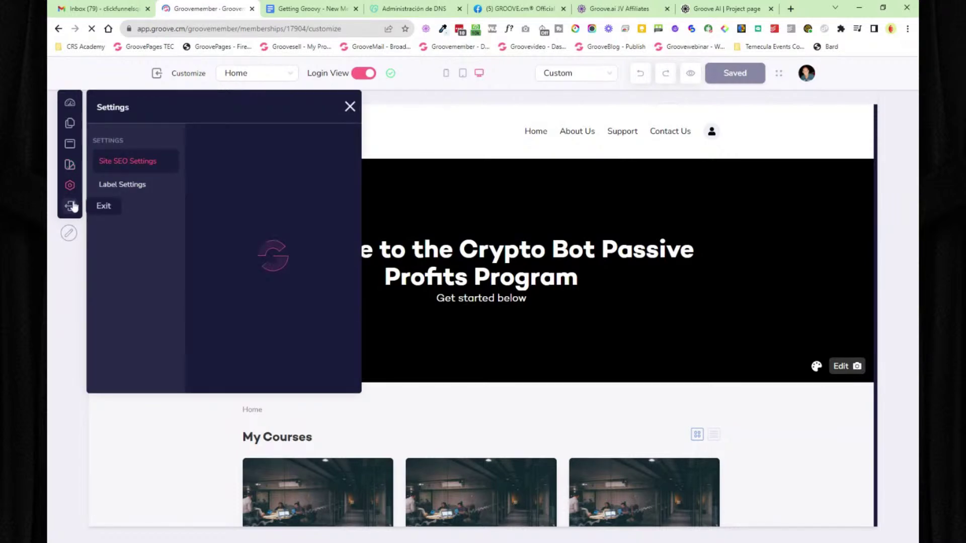
left_click(349, 107)
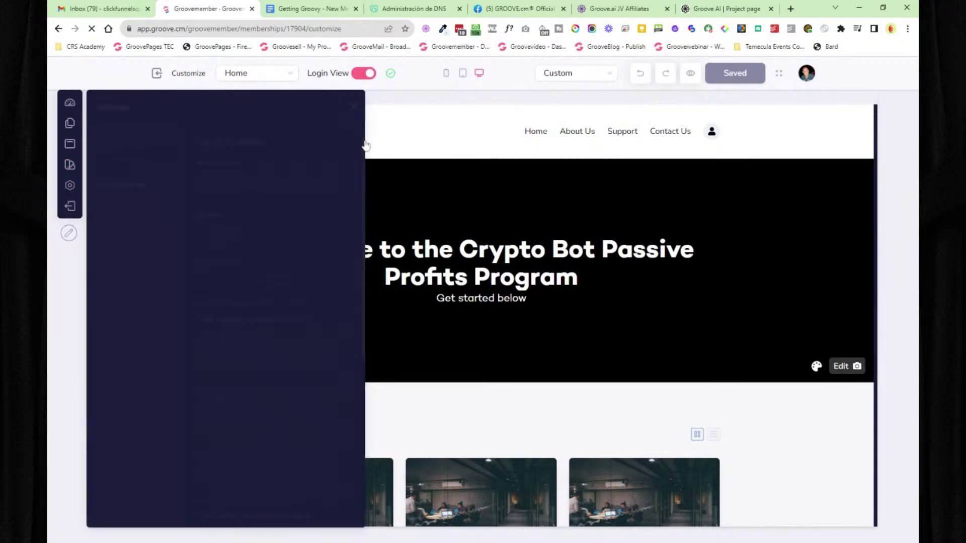
Step: Review the membership home page's course and video sections, and preview the page in phone, tablet and desktop layouts
scroll(367, 234, "down", 6)
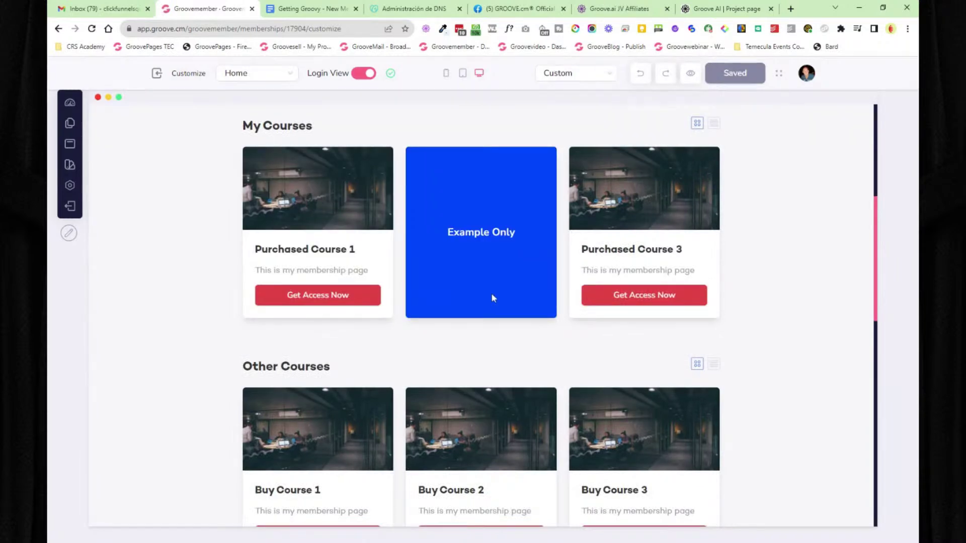
scroll(492, 254, "down", 15)
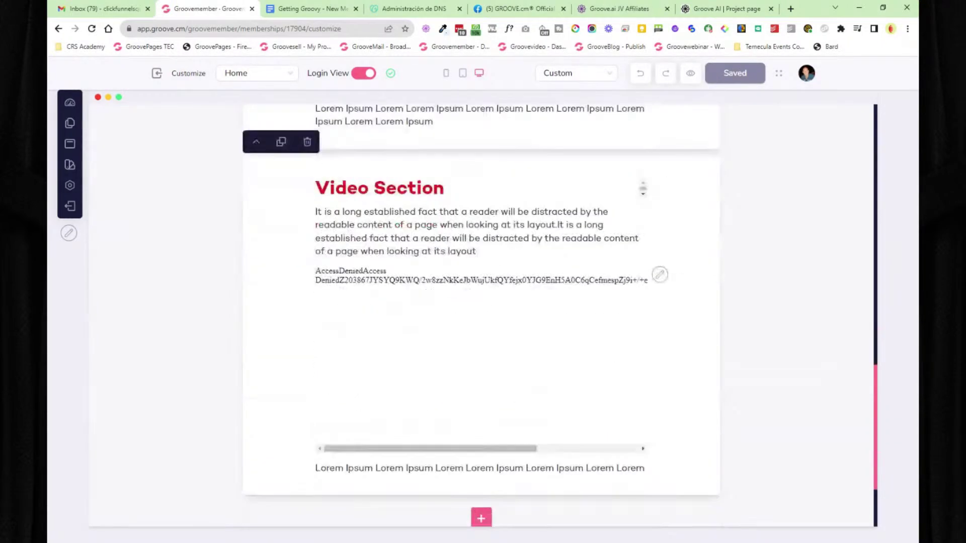
scroll(525, 299, "up", 20)
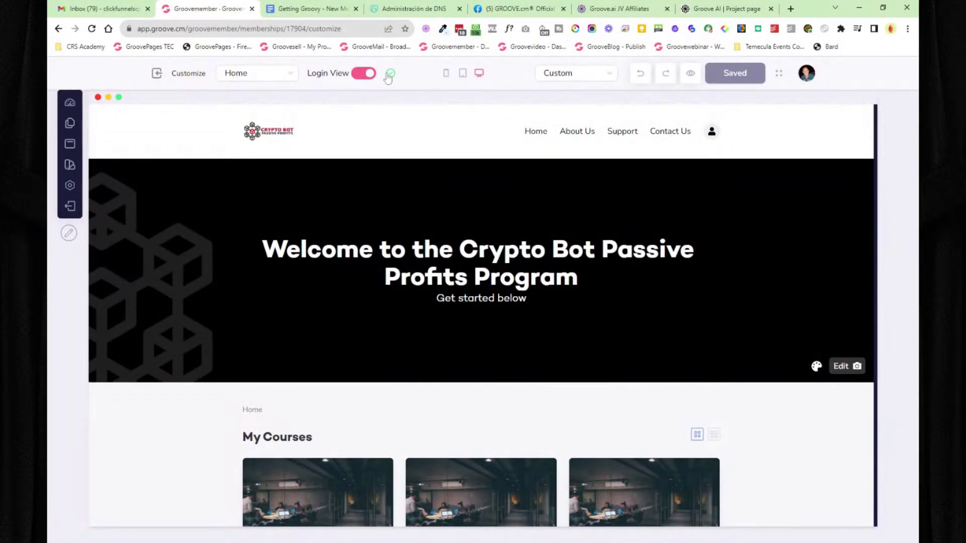
left_click(445, 75)
left_click(463, 74)
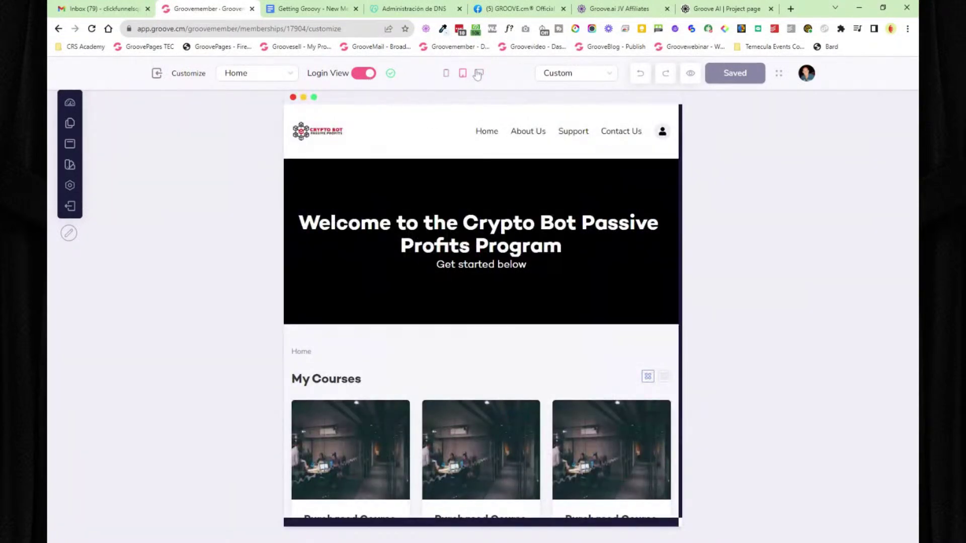
left_click(479, 74)
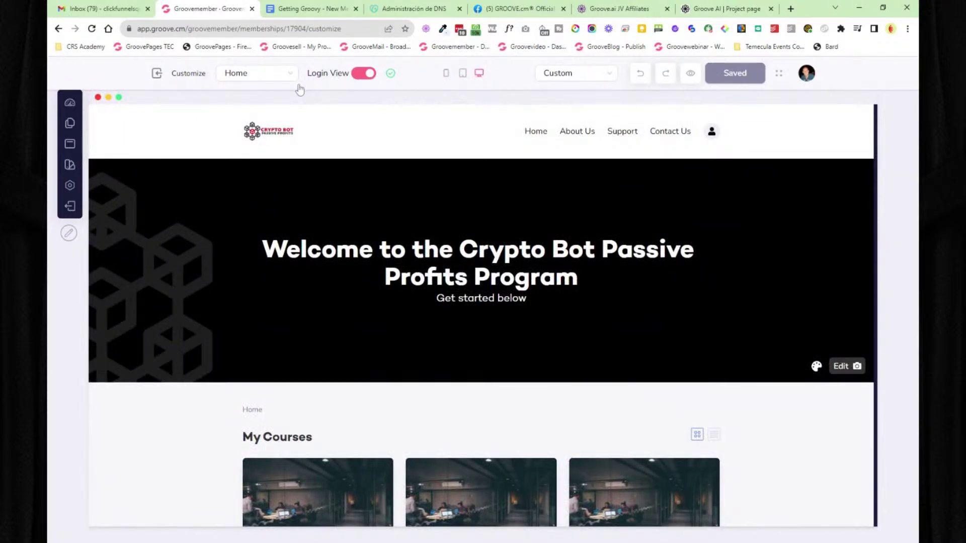
Step: Leave the membership customizer and open the second draft course, [Clone] The Profit Funnel Business, from the courses list for editing
left_click(157, 76)
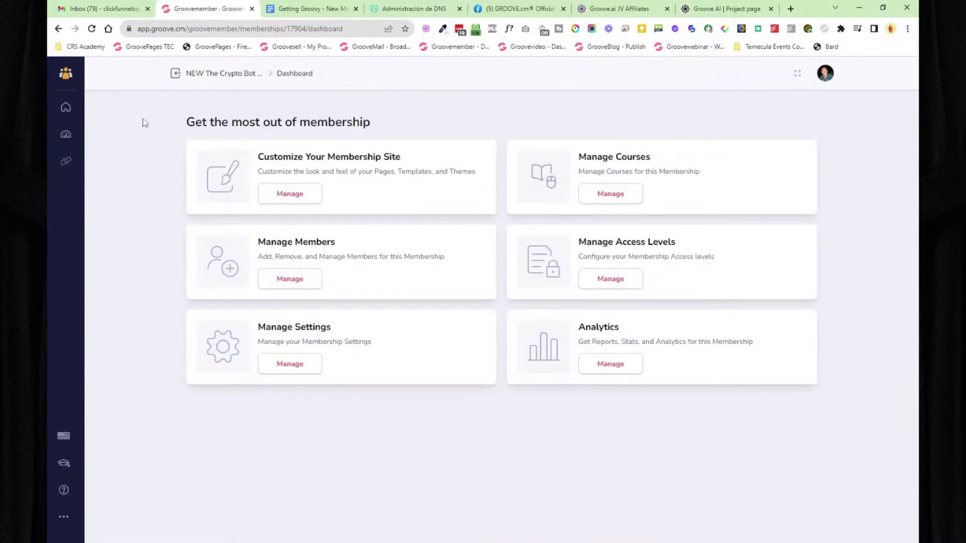
left_click(175, 75)
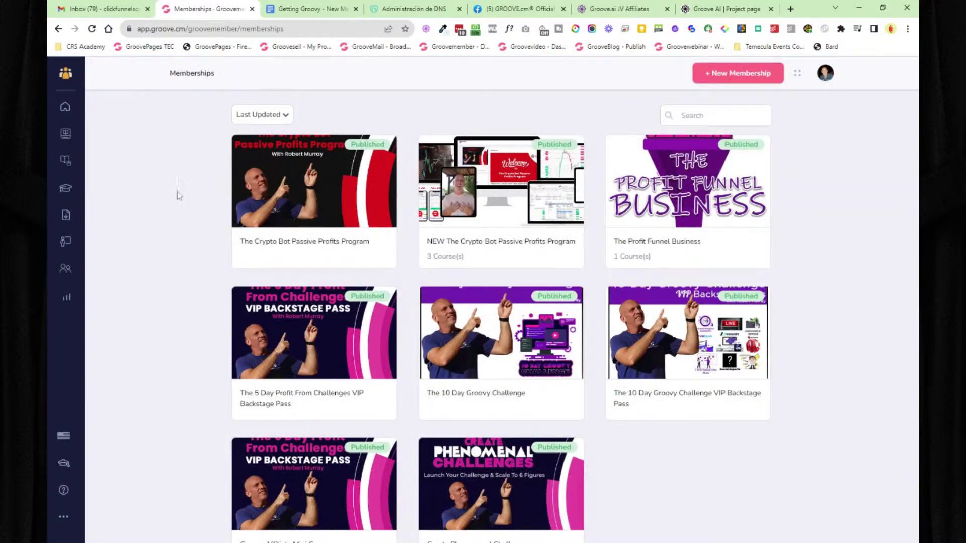
left_click(65, 161)
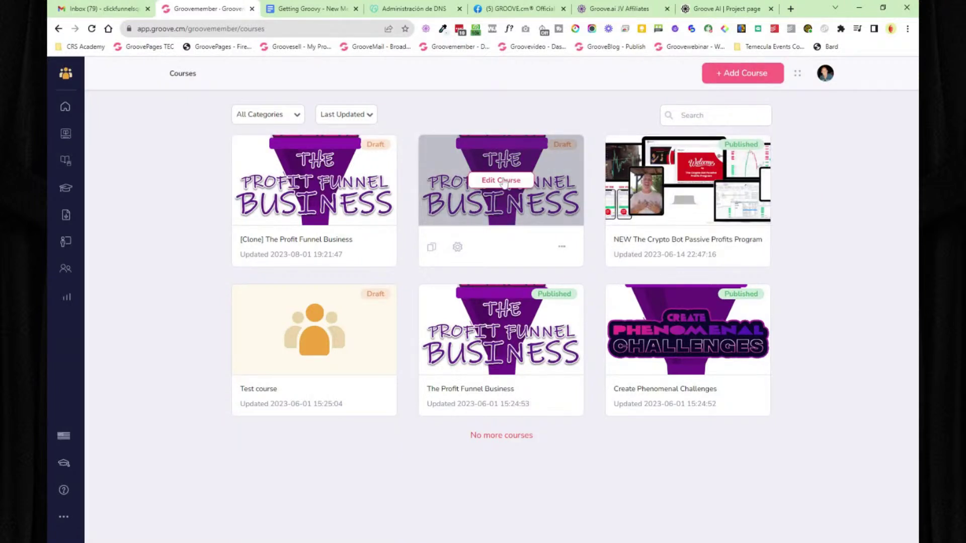
left_click(502, 182)
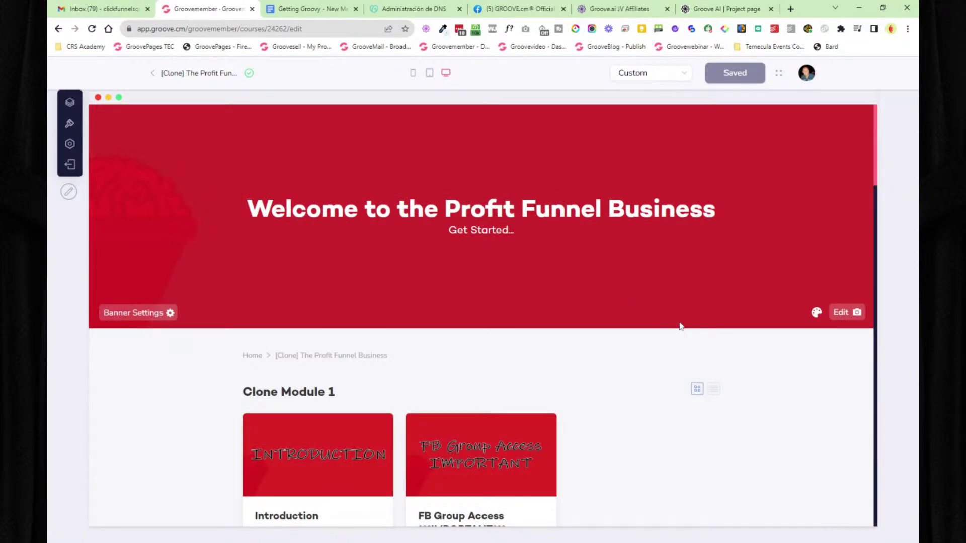
scroll(619, 302, "down", 1)
scroll(622, 301, "up", 1)
Step: Look through the course editor's outline, templates and settings, and close the settings
left_click(70, 103)
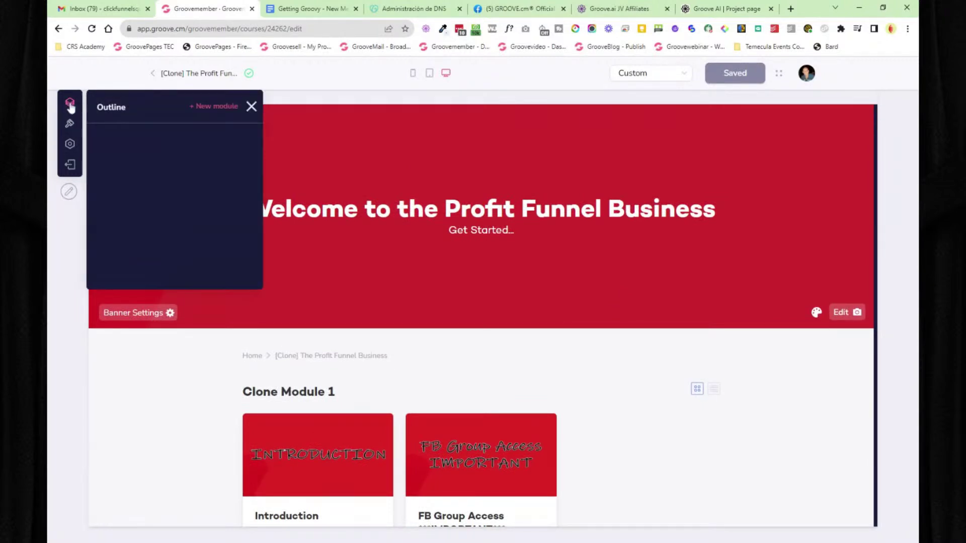
left_click(69, 124)
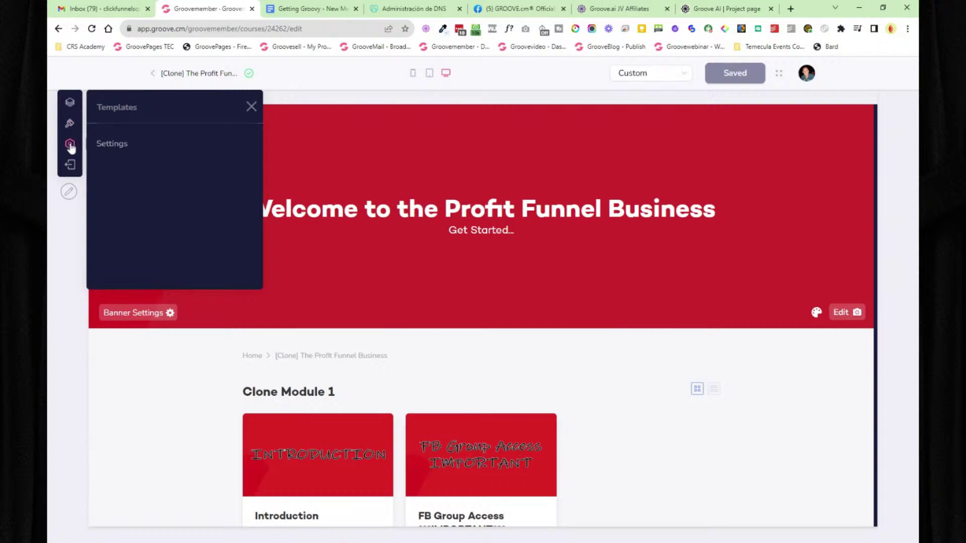
left_click(70, 143)
left_click(349, 106)
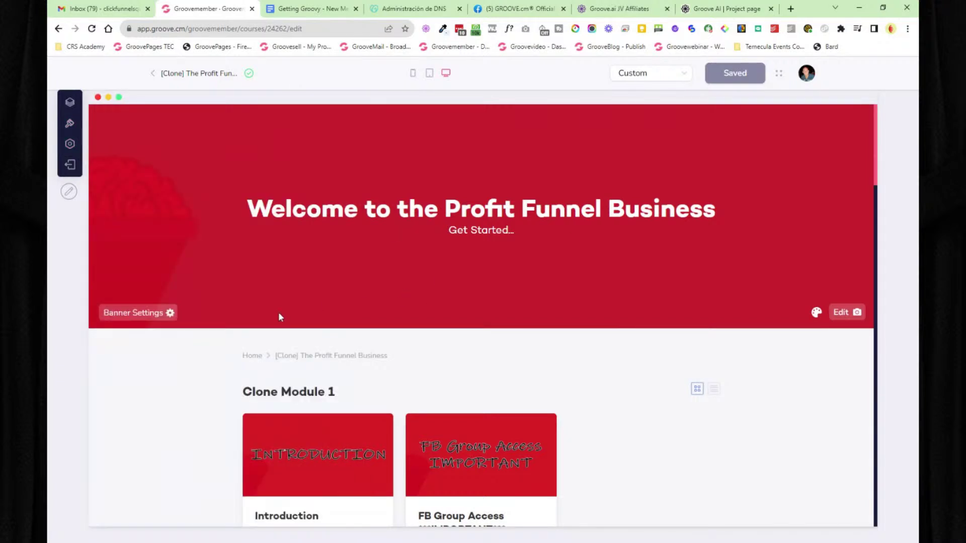
Step: Review the cloned course's modules, try the list layout on Clone Module 1, restore the grid layout and return to the courses list
scroll(252, 315, "down", 5)
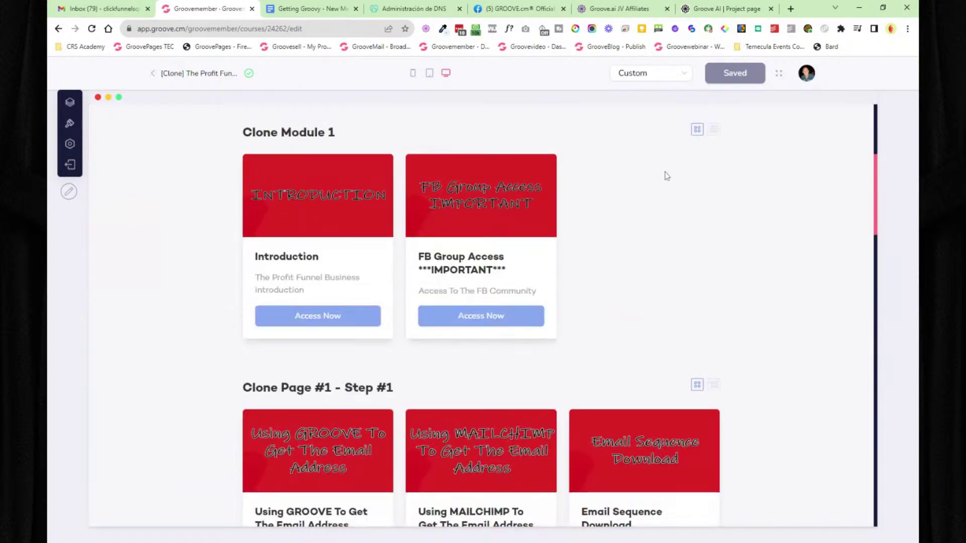
left_click(712, 130)
left_click(699, 130)
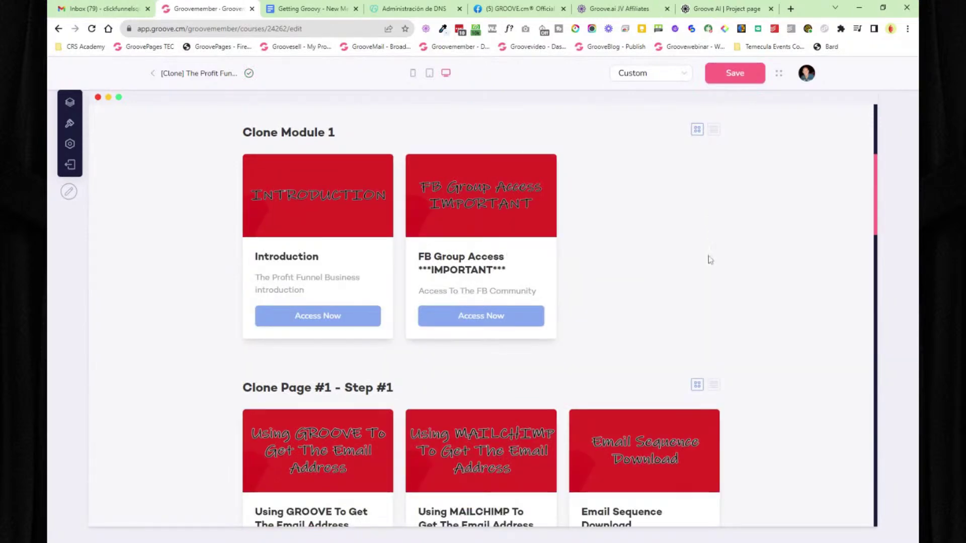
scroll(708, 258, "down", 4)
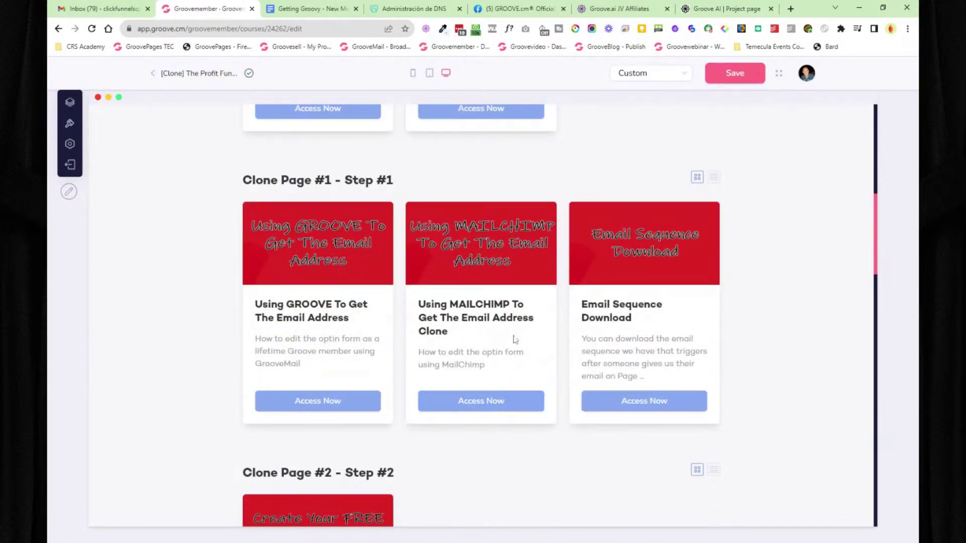
scroll(503, 312, "down", 11)
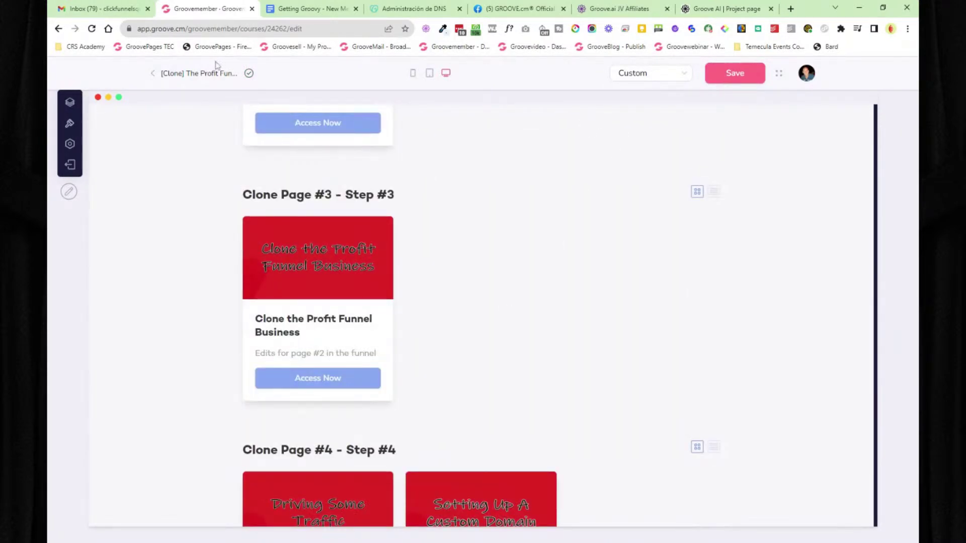
left_click(153, 74)
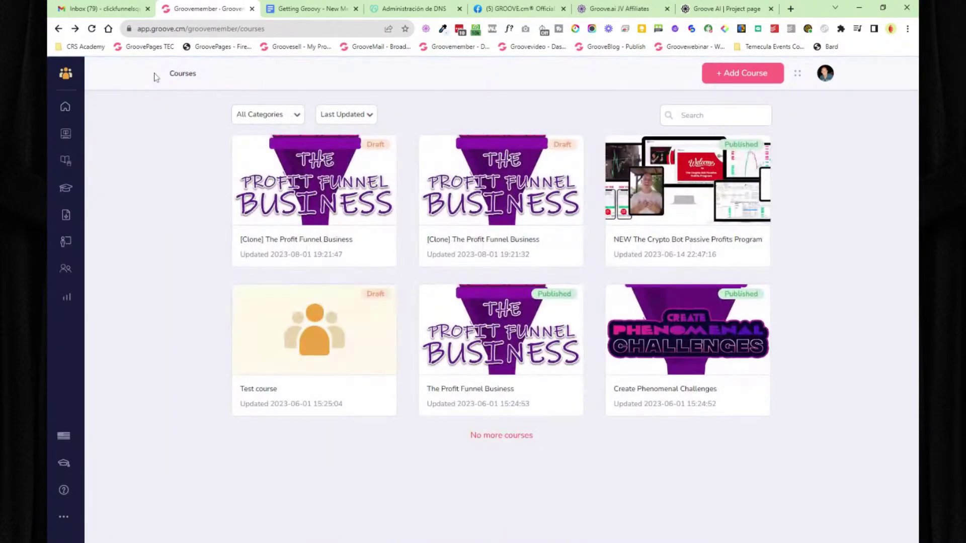
Step: Show the GrooveMember portals and copy the login link of the Funnels Qualified portal
left_click(66, 188)
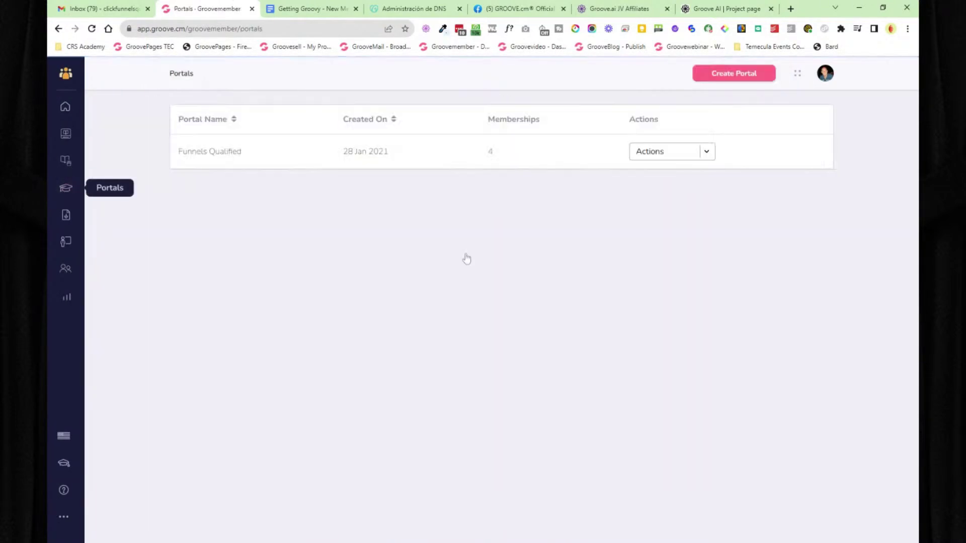
left_click(707, 151)
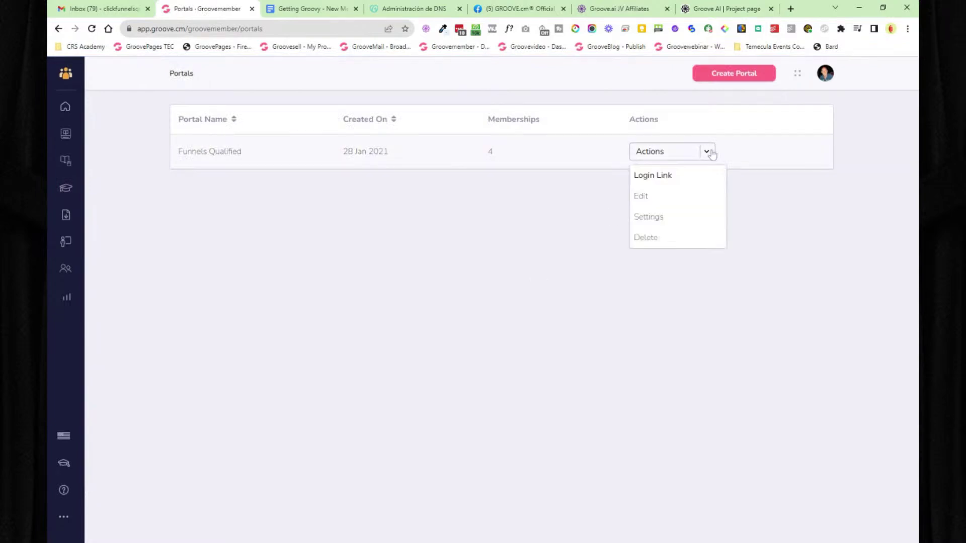
left_click(660, 177)
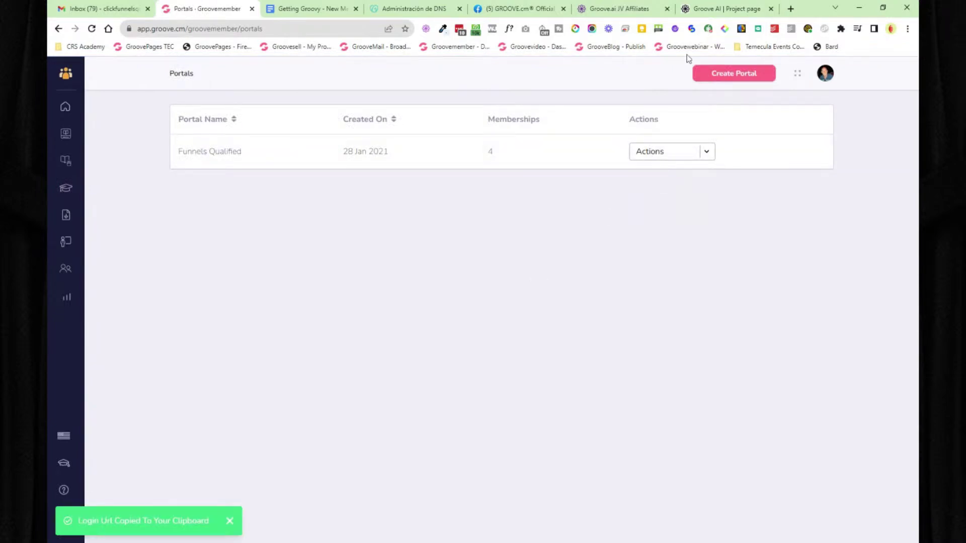
Step: Load the copied Funnels Qualified portal login link in a new browser tab
left_click(790, 9)
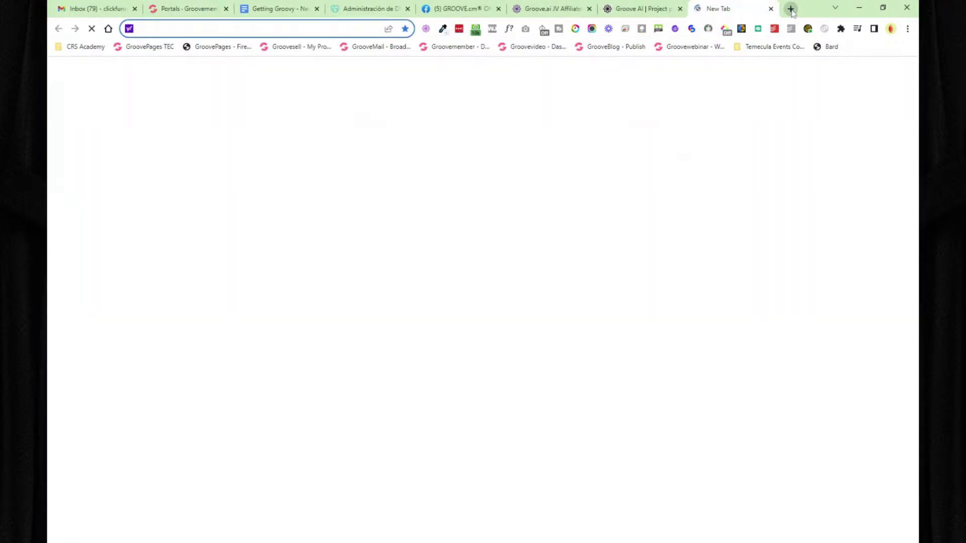
type("v")
key("Return")
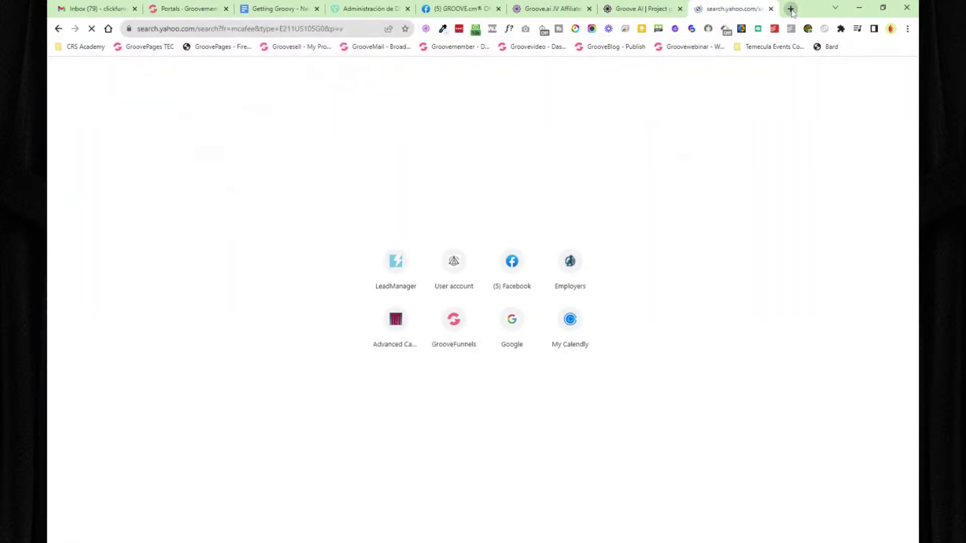
left_click(199, 29)
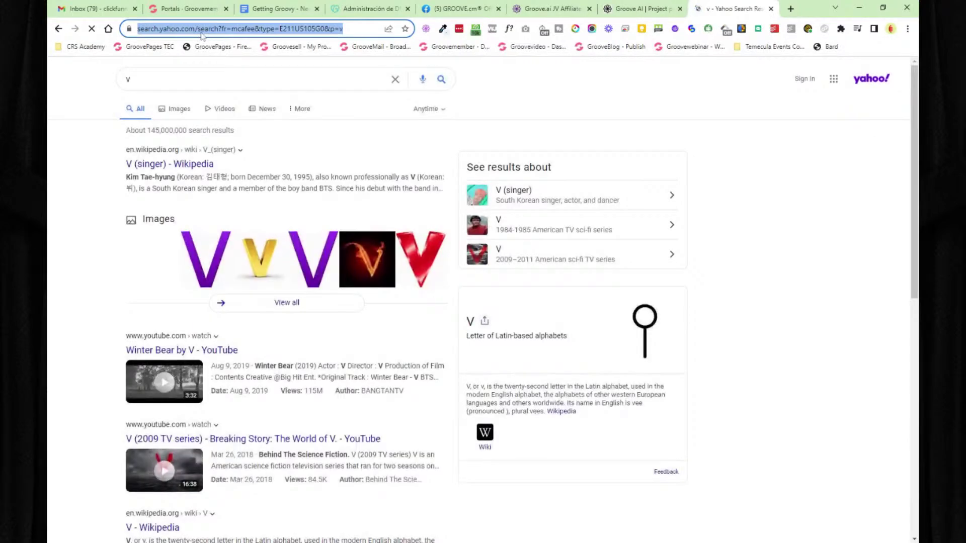
key("ctrl+v")
key("Return")
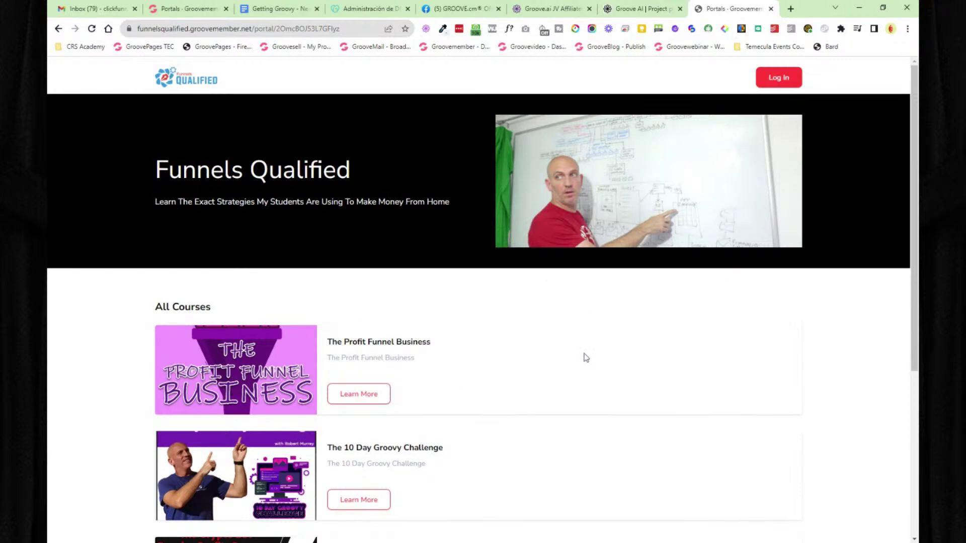
Step: Open The Profit Funnel Business membership site from the portal, look over its home page and return to the portal
left_click(367, 396)
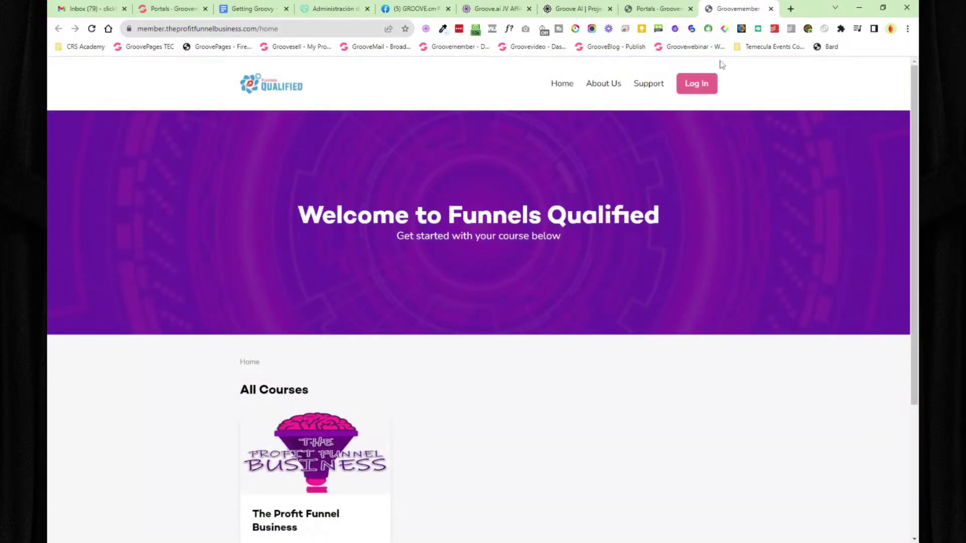
scroll(672, 328, "down", 3)
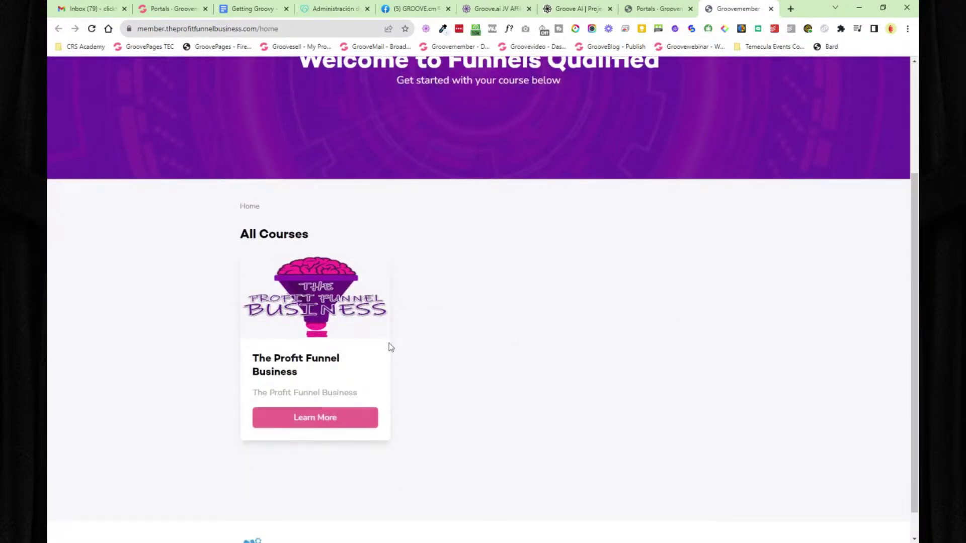
scroll(646, 310, "up", 3)
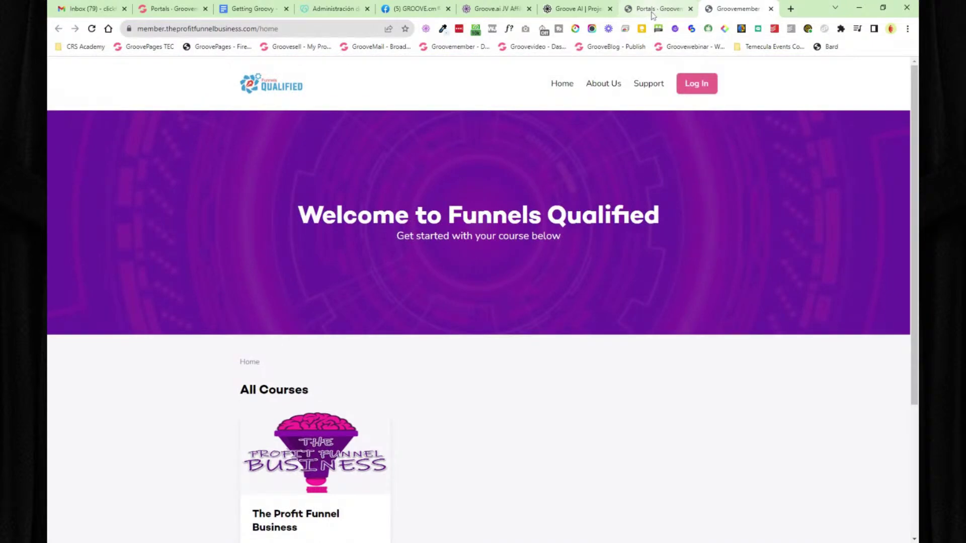
left_click(658, 8)
Step: Open the portal's page for The Crypto Bot Passive Profits Program, review the webinar registration content and return to the portal
scroll(696, 297, "down", 4)
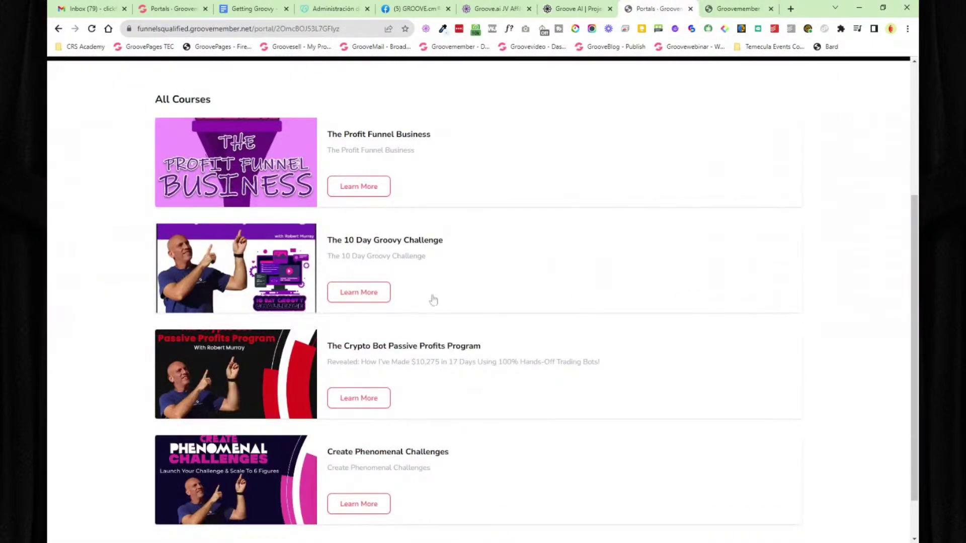
scroll(359, 296, "down", 1)
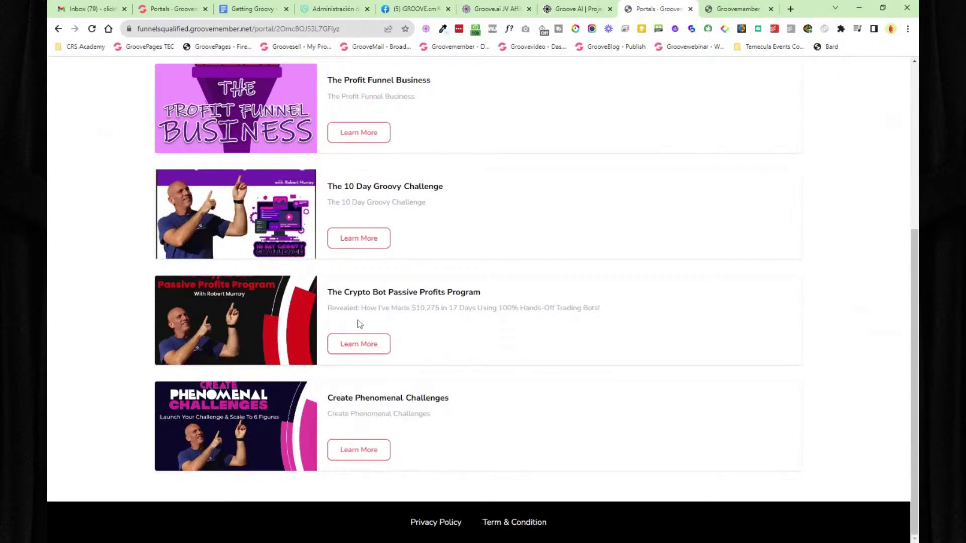
left_click(353, 347)
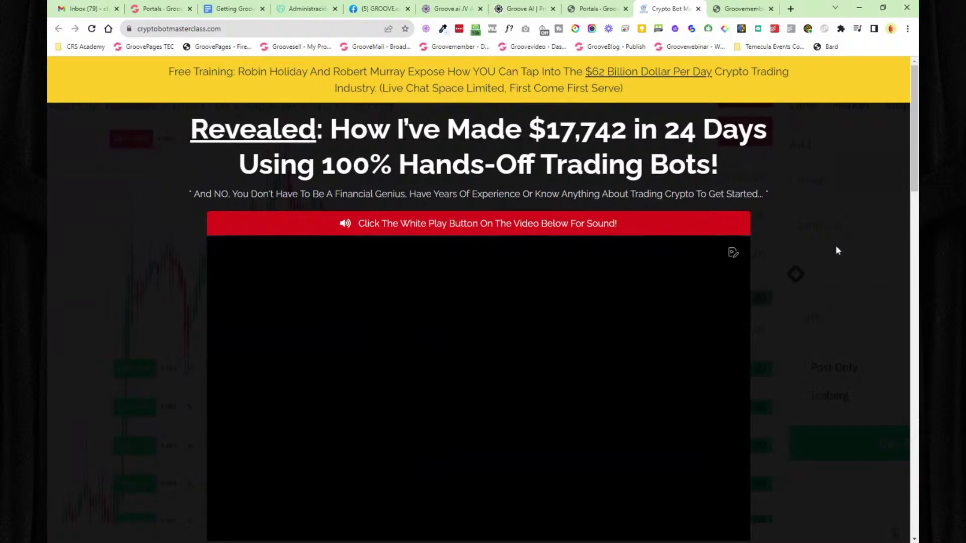
scroll(818, 235, "down", 10)
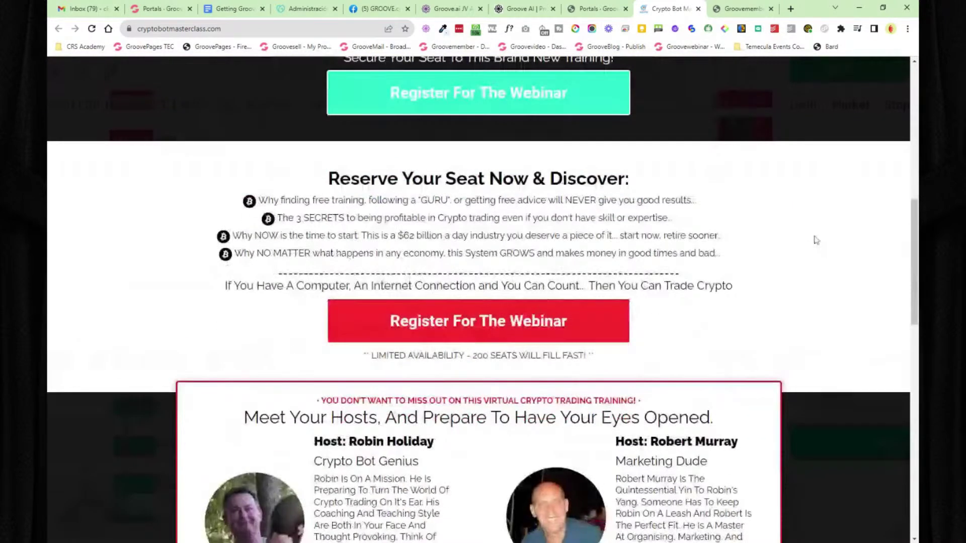
mouse_move(613, 27)
left_click(598, 8)
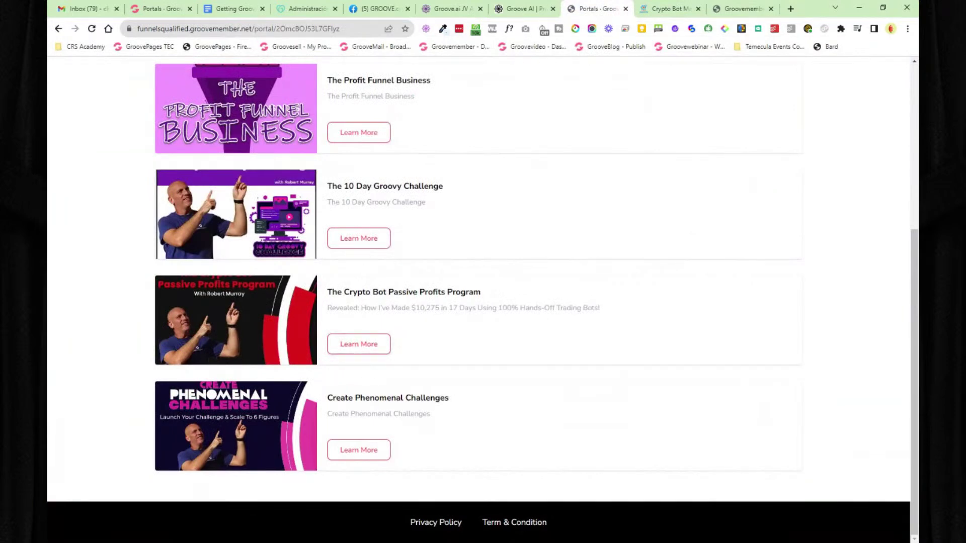
Step: Close the Funnels Qualified portal and the webinar and membership site pages opened from it, and return to GrooveMember's Portals list
scroll(471, 378, "up", 5)
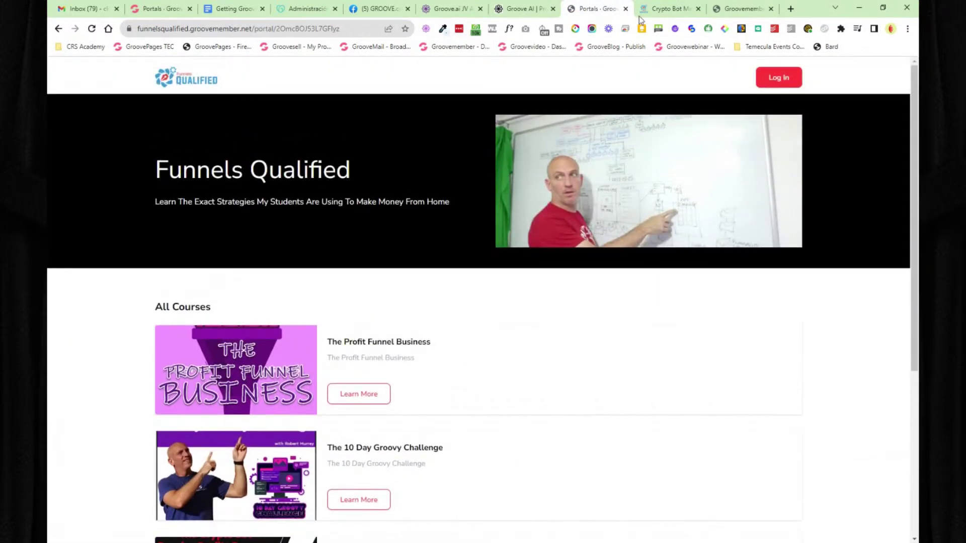
left_click(625, 9)
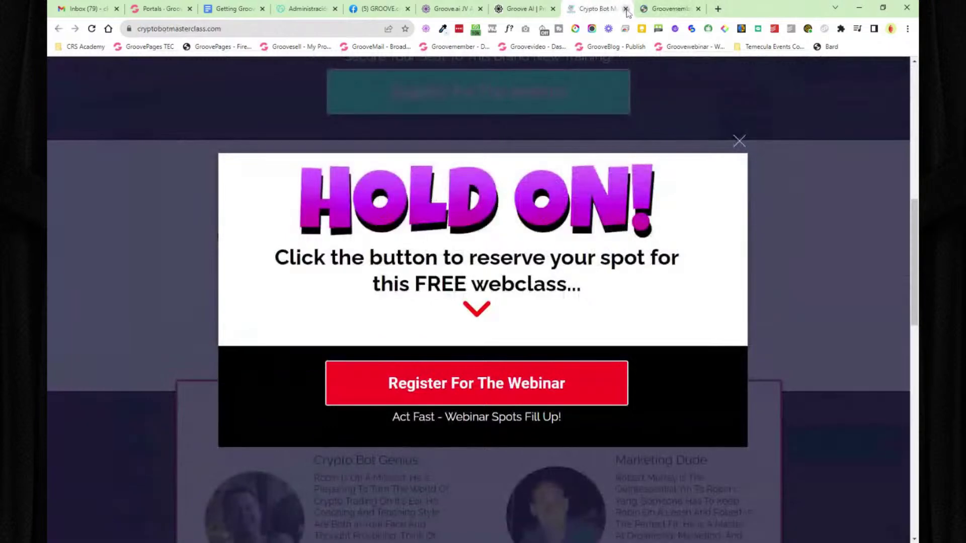
left_click(626, 9)
left_click(627, 9)
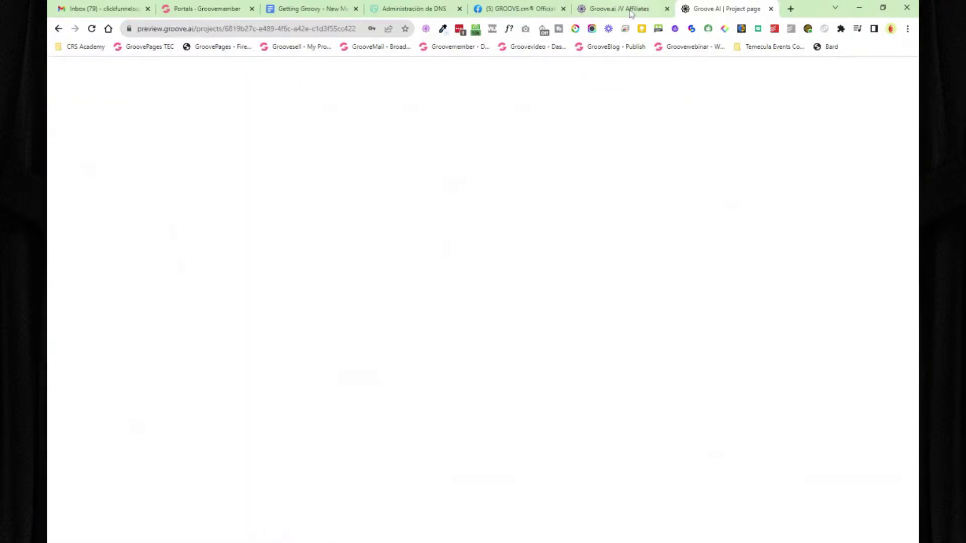
left_click(201, 12)
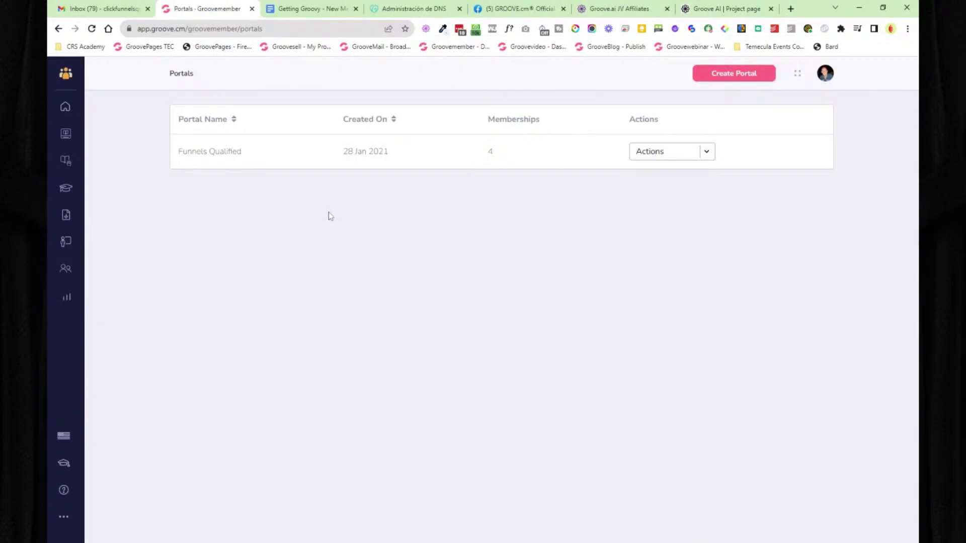
Step: Look over GrooveMember's Files, Instructors, Membership Members and Analytics pages
left_click(66, 215)
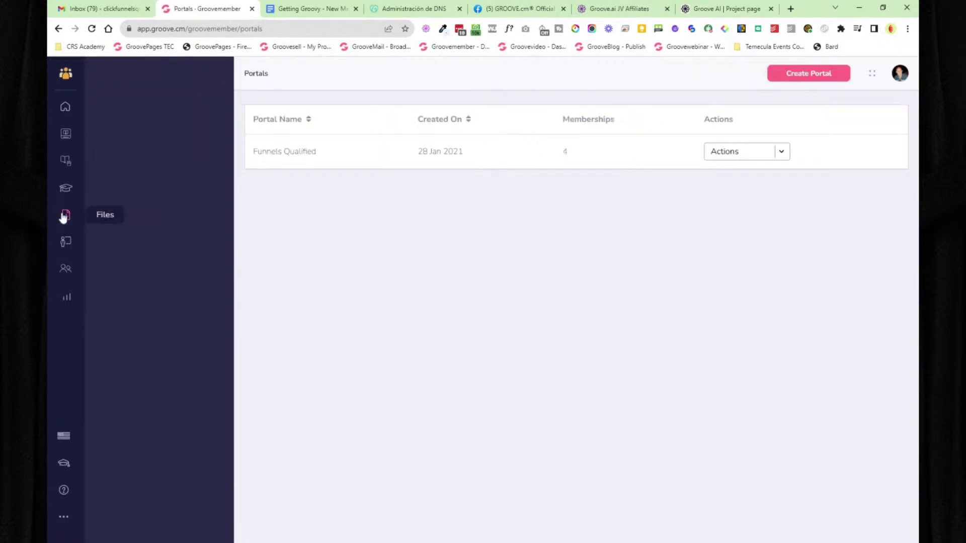
left_click(103, 128)
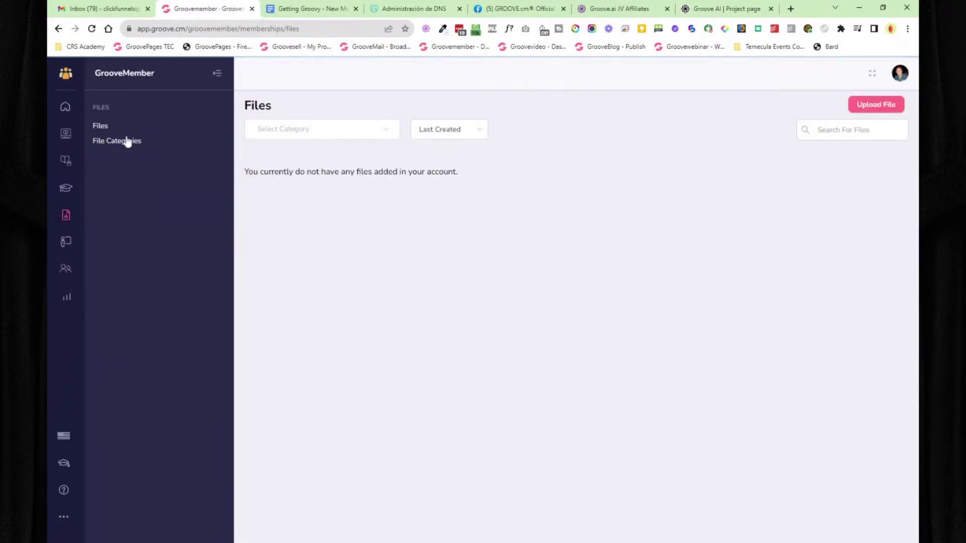
left_click(65, 243)
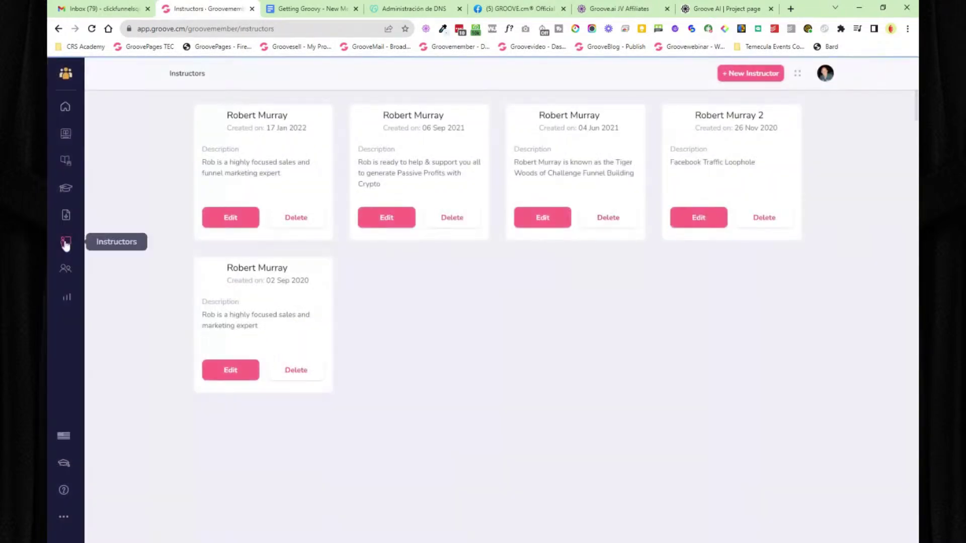
left_click(67, 274)
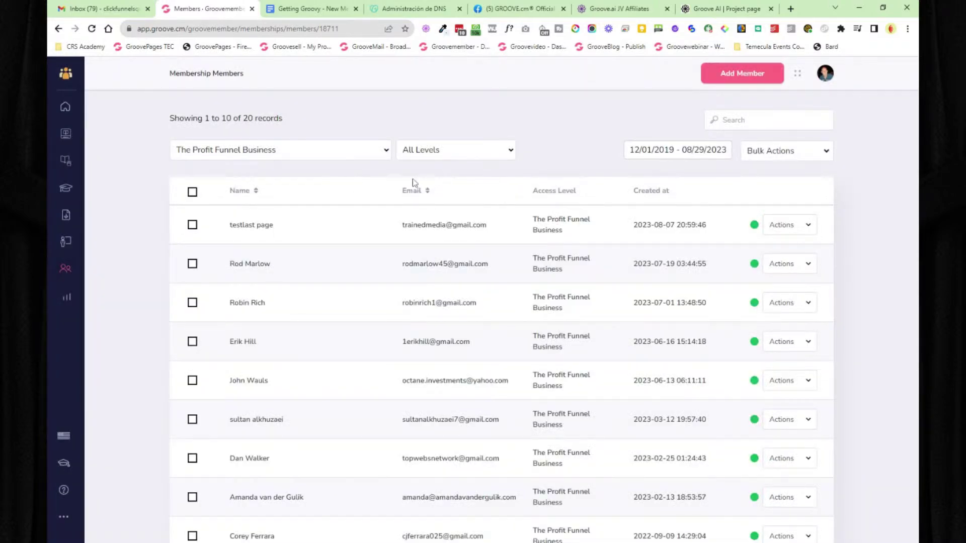
left_click(68, 297)
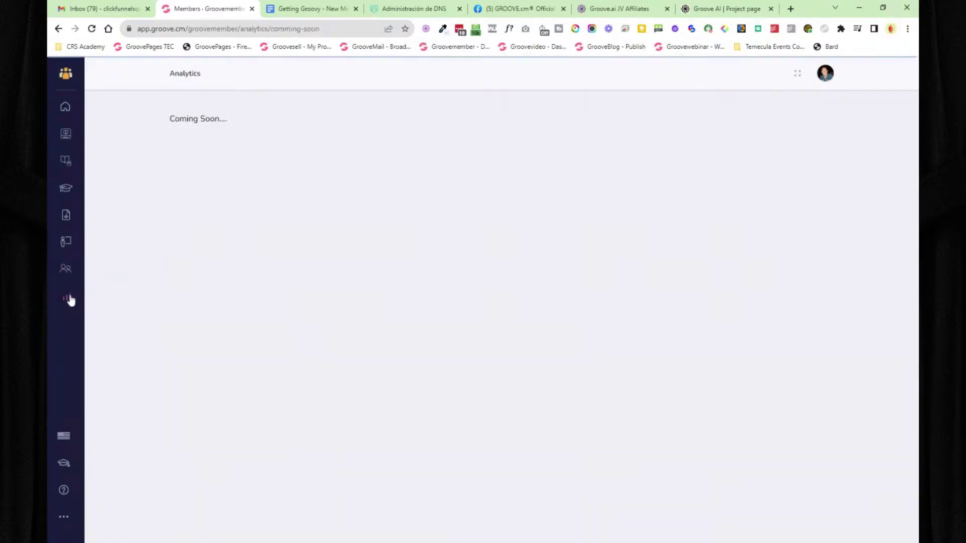
Step: Return to the main Groove dashboard and check the app list in the Getting Groovy onboarding roadmap document
left_click(67, 73)
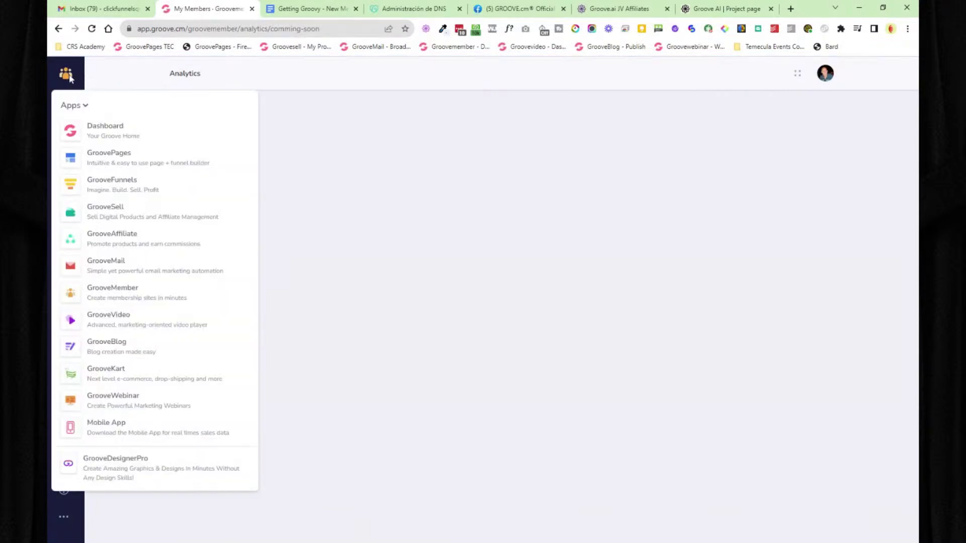
left_click(96, 133)
left_click(299, 11)
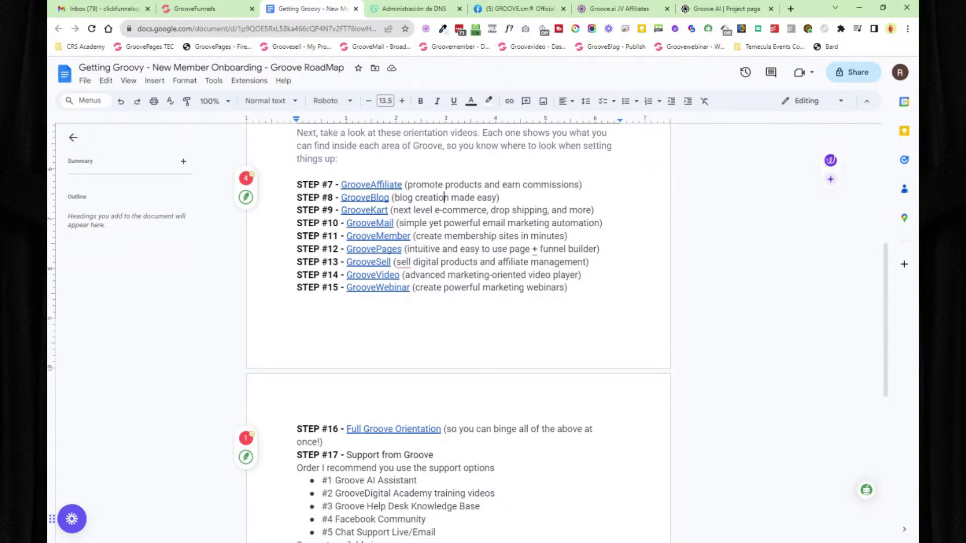
left_click(187, 9)
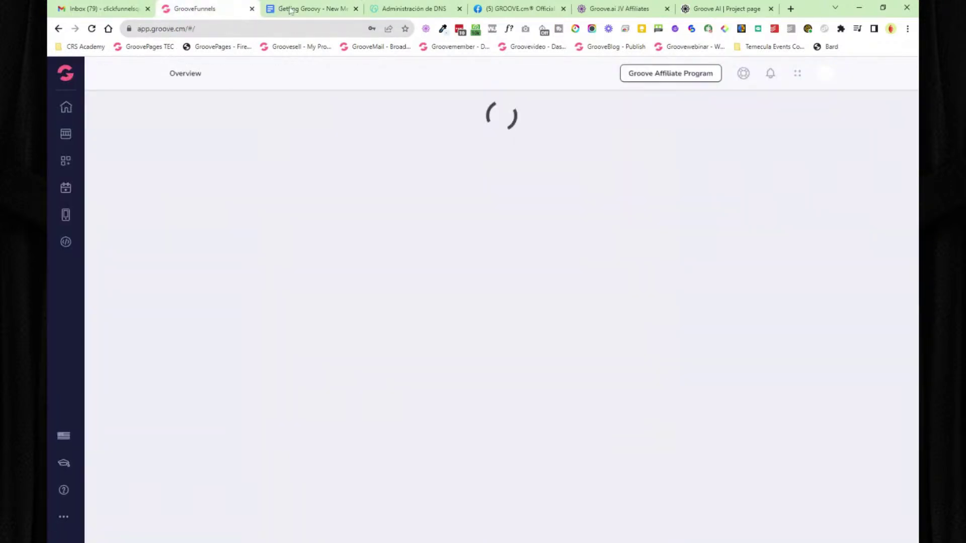
left_click(304, 9)
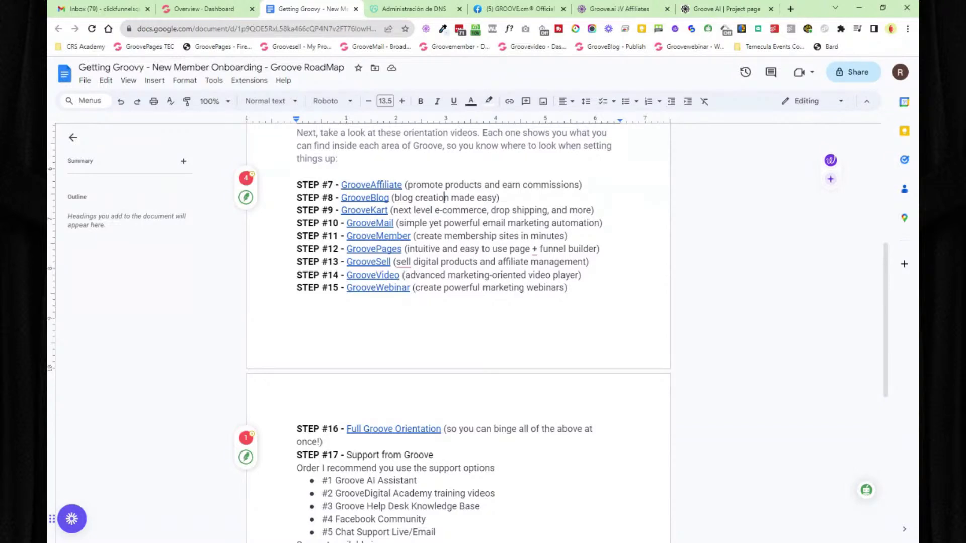
left_click(211, 9)
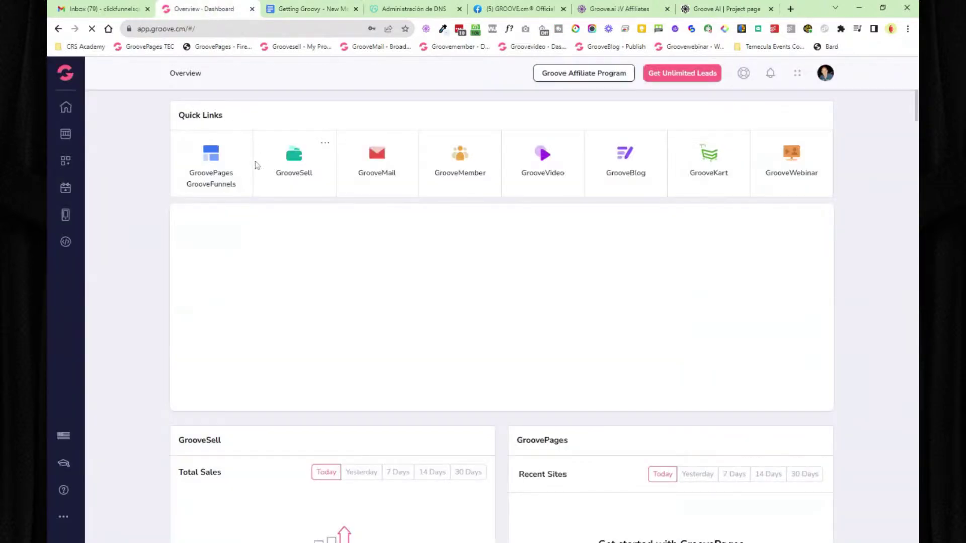
Step: Open GroovePages and load the Charlys Angels Nursing site in the page builder
left_click(215, 163)
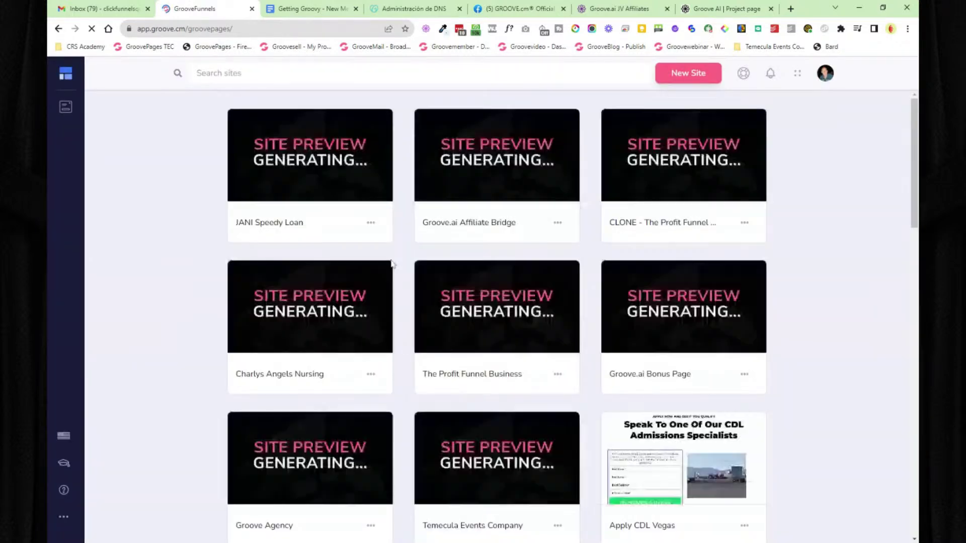
mouse_move(450, 273)
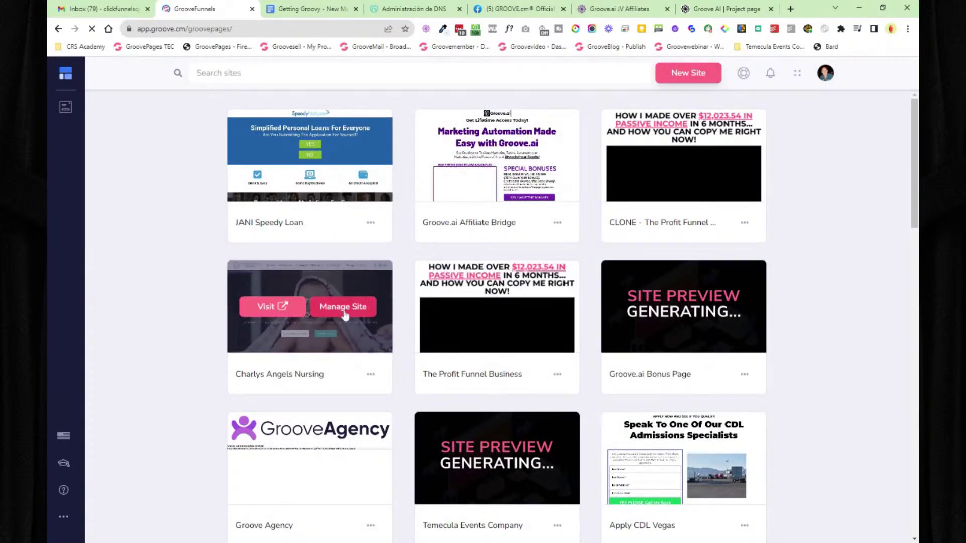
left_click(344, 312)
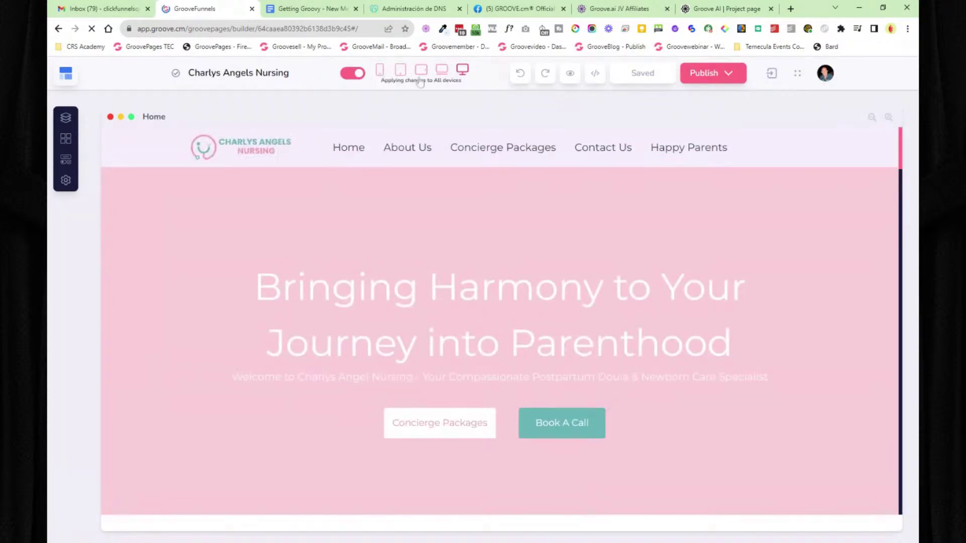
Step: View the Home page in the mobile, vertical tablet, horizontal tablet and laptop layouts, ending on desktop
left_click(380, 71)
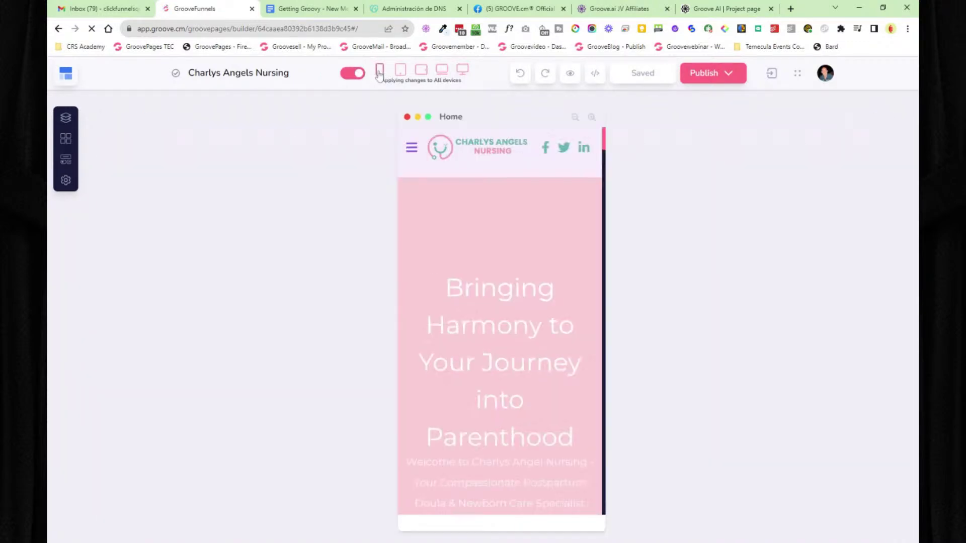
left_click(400, 71)
left_click(421, 72)
left_click(442, 72)
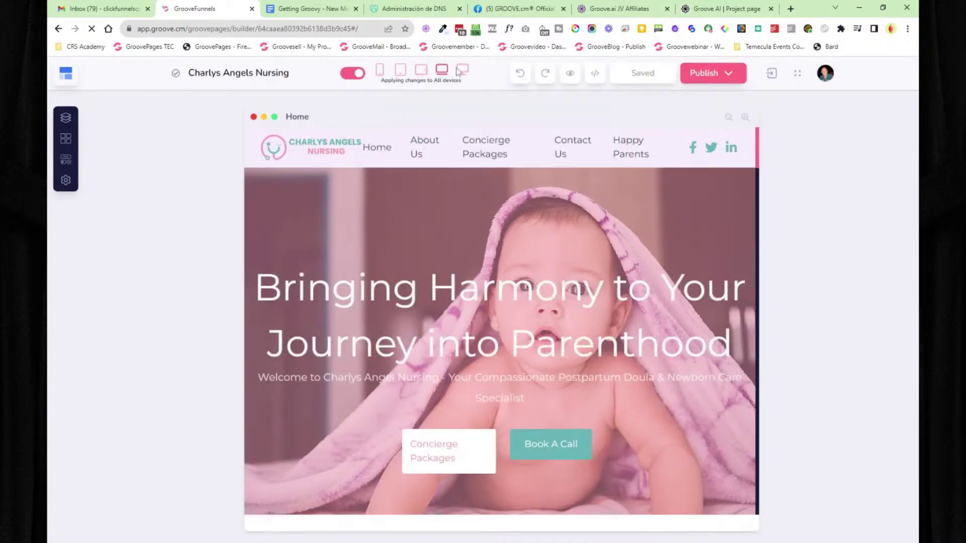
left_click(462, 70)
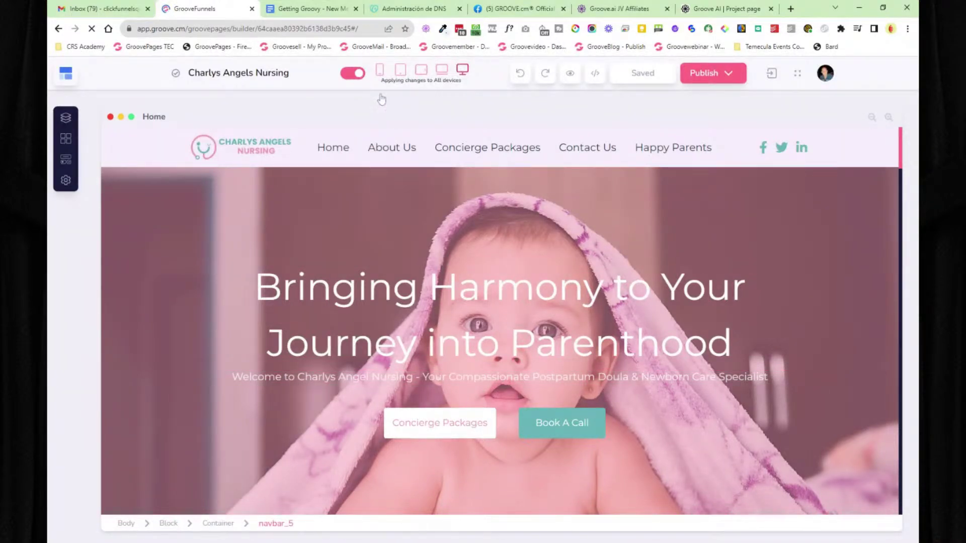
Step: In the mobile layout, restrict changes to that device only and set the main heading's text size to 11
left_click(380, 70)
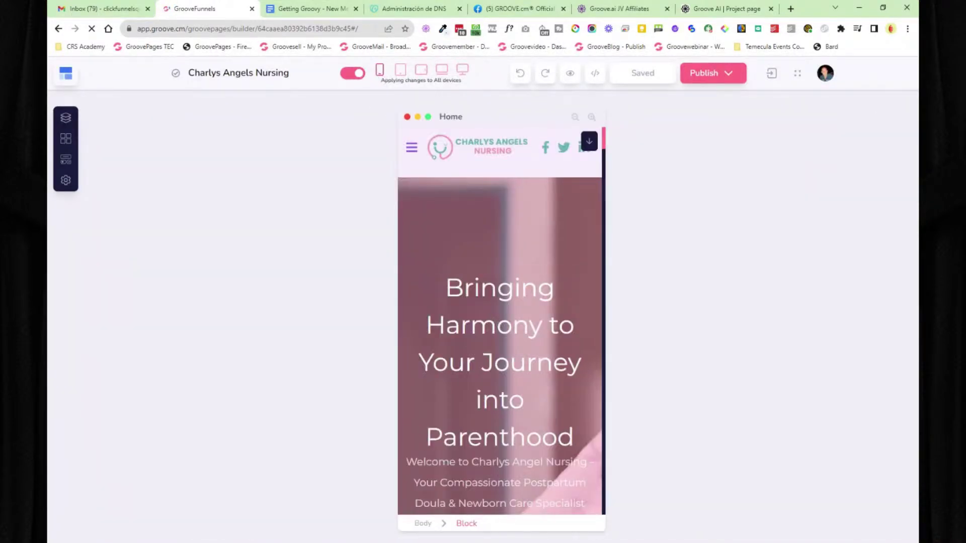
left_click(355, 74)
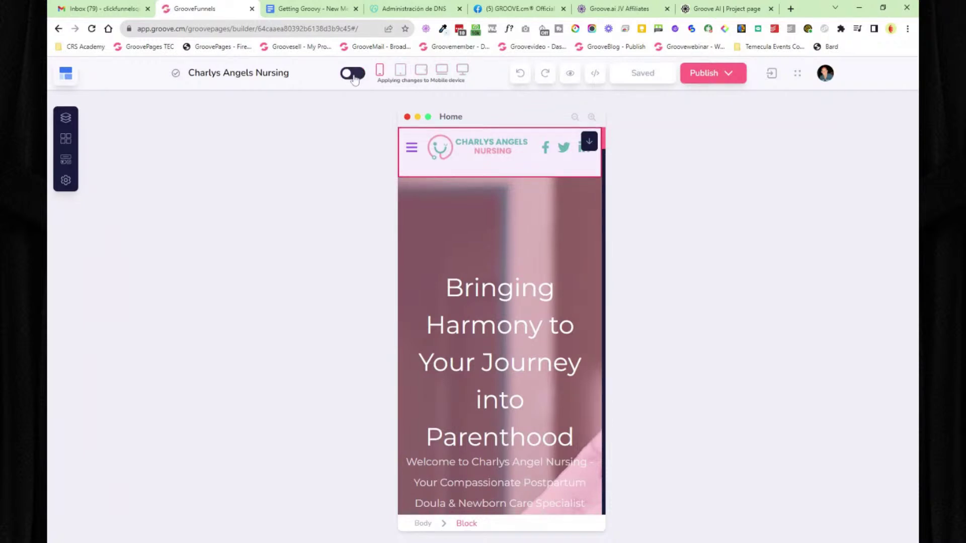
left_click(360, 78)
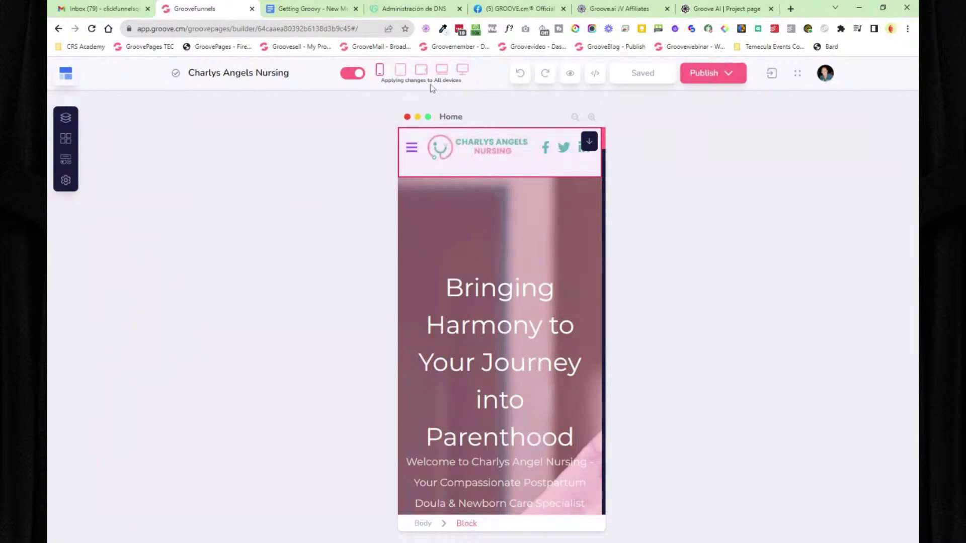
left_click(355, 78)
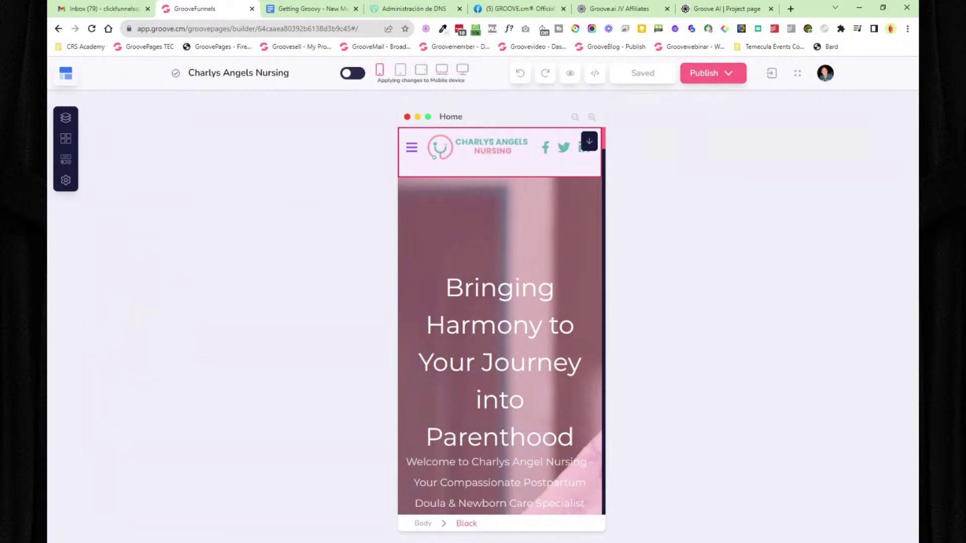
left_click(500, 362)
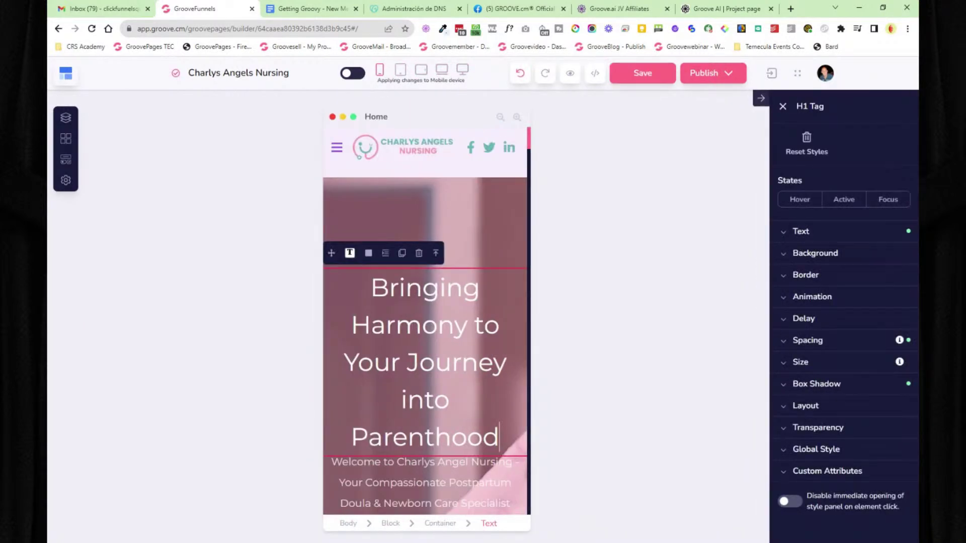
left_click(862, 236)
left_click_drag(825, 358, 793, 360)
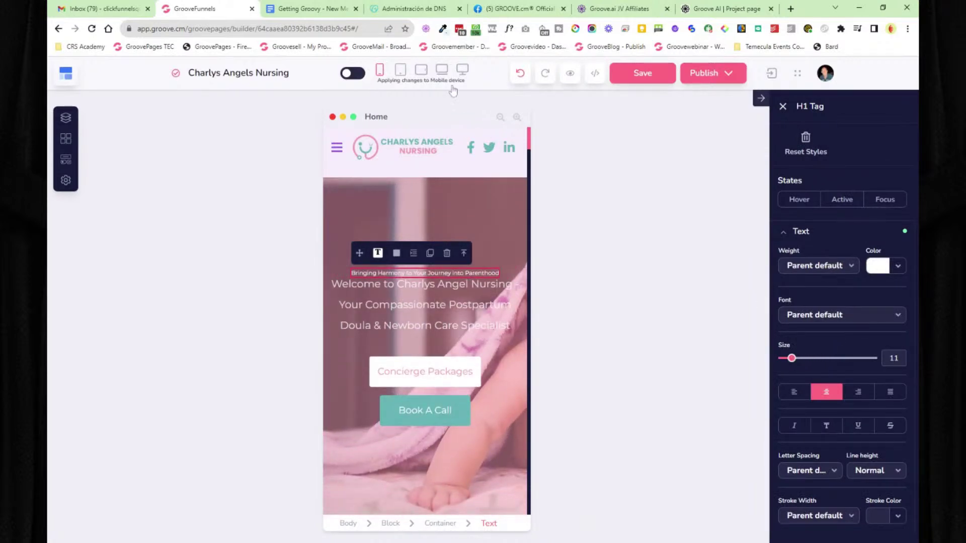
Step: Compare the heading's size across the desktop, laptop and both tablet layouts, ending on mobile
left_click(462, 70)
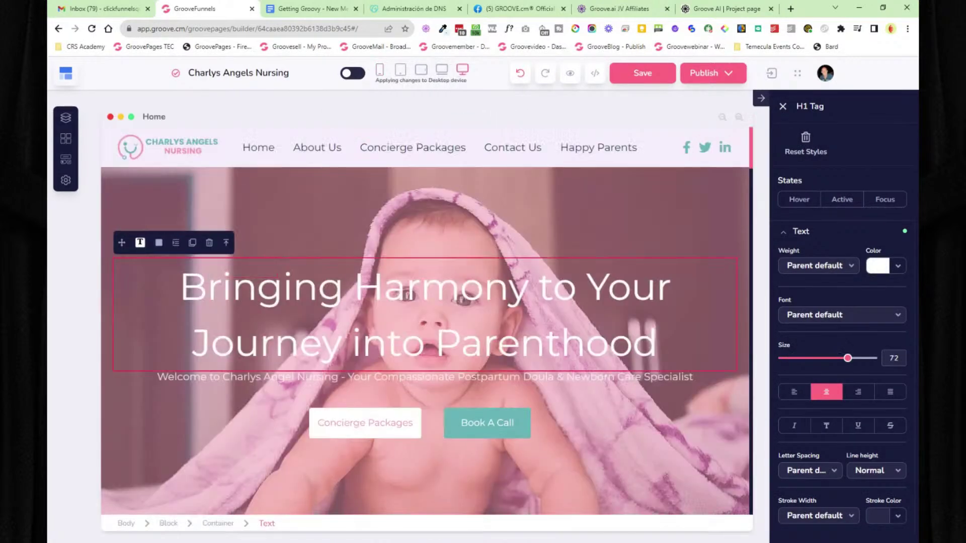
left_click(442, 70)
left_click(421, 70)
left_click(402, 72)
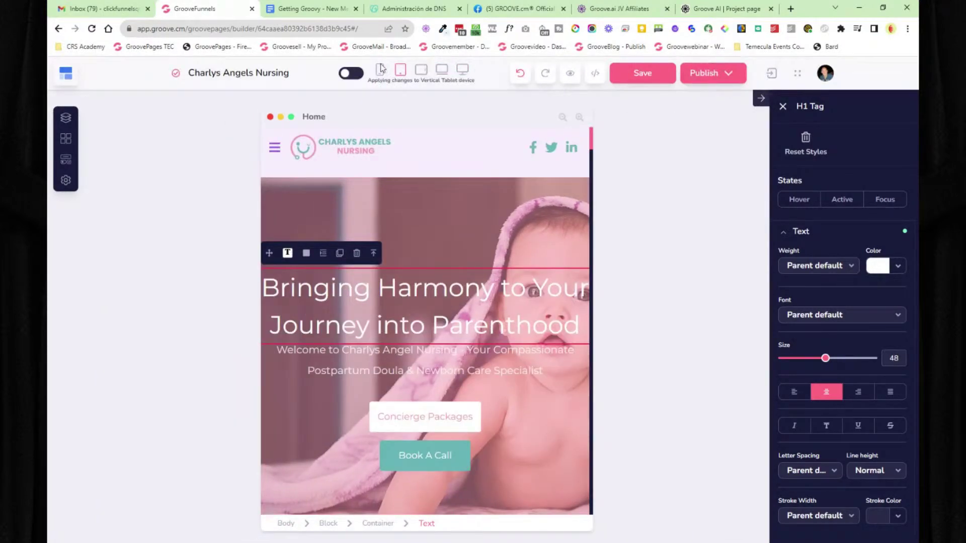
left_click(380, 70)
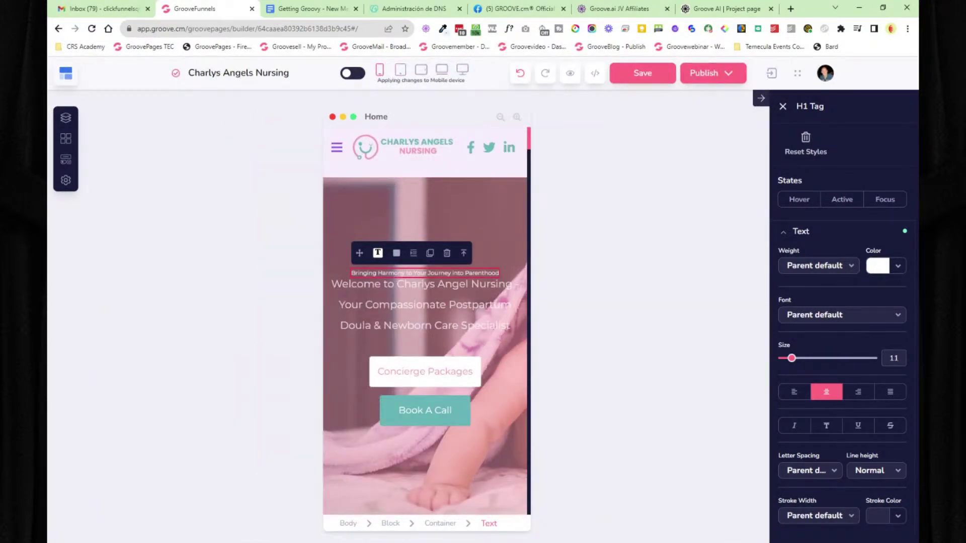
Step: Undo the mobile heading edits, apply changes to all devices again and return to the desktop layout
left_click(522, 75)
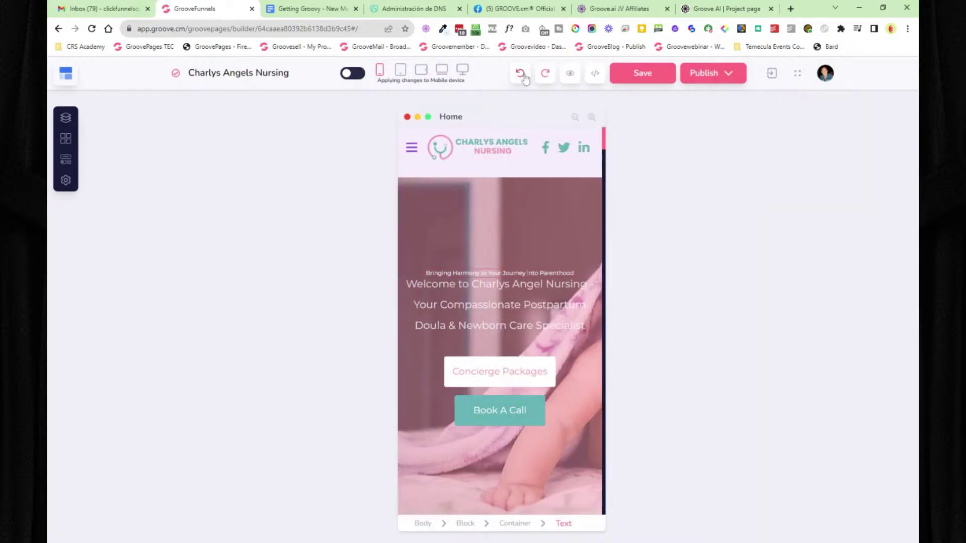
left_click(523, 76)
left_click(352, 73)
left_click(462, 69)
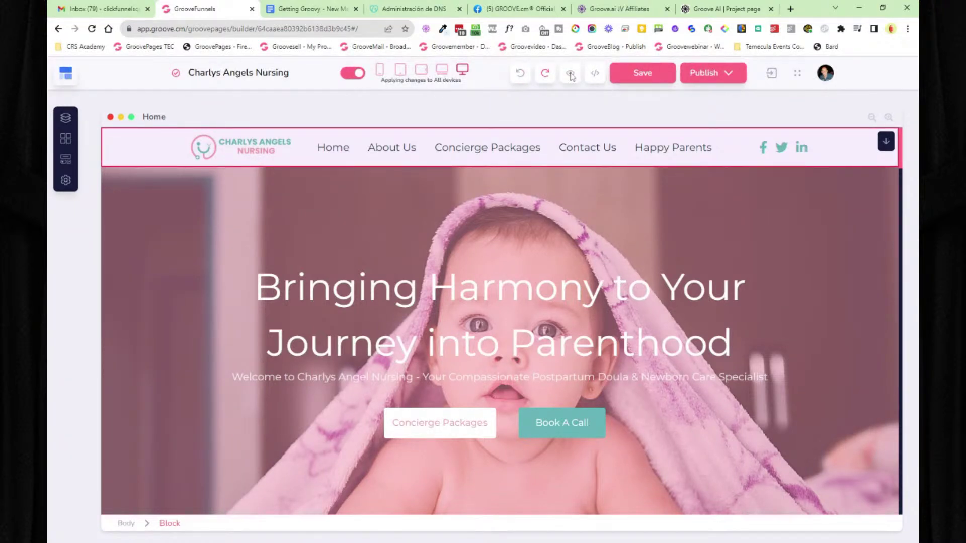
Step: Preview the Home page in a separate tab and close it, and view the page's source code without saving changes
left_click(570, 74)
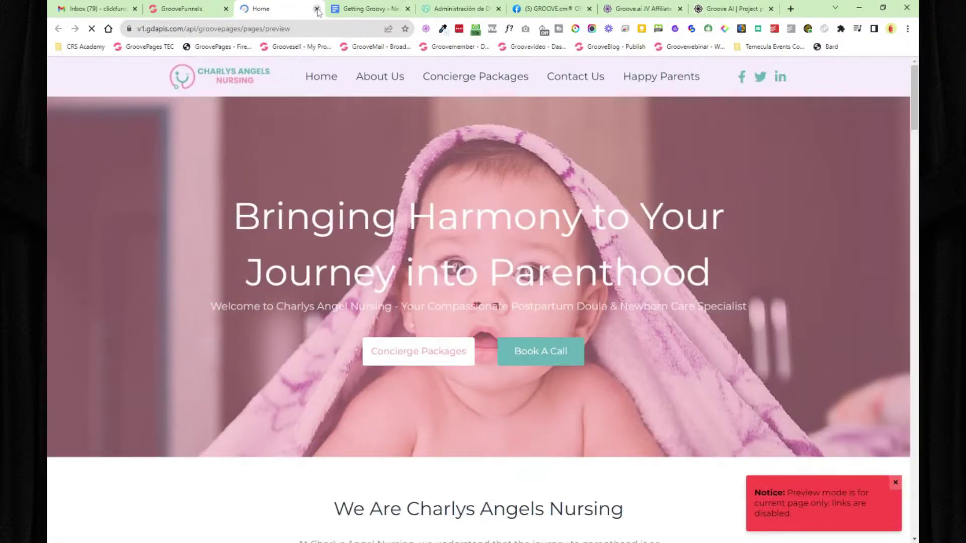
key("ctrl+w")
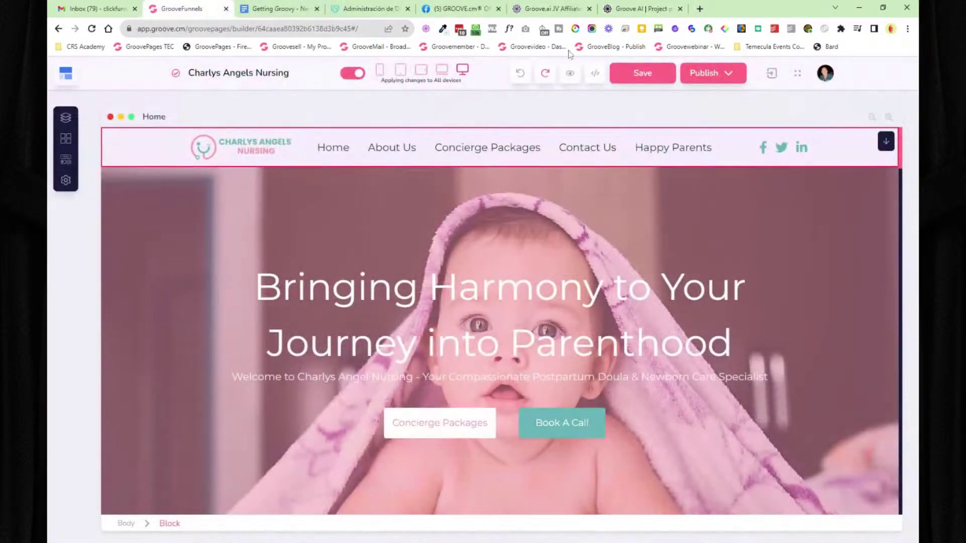
left_click(595, 76)
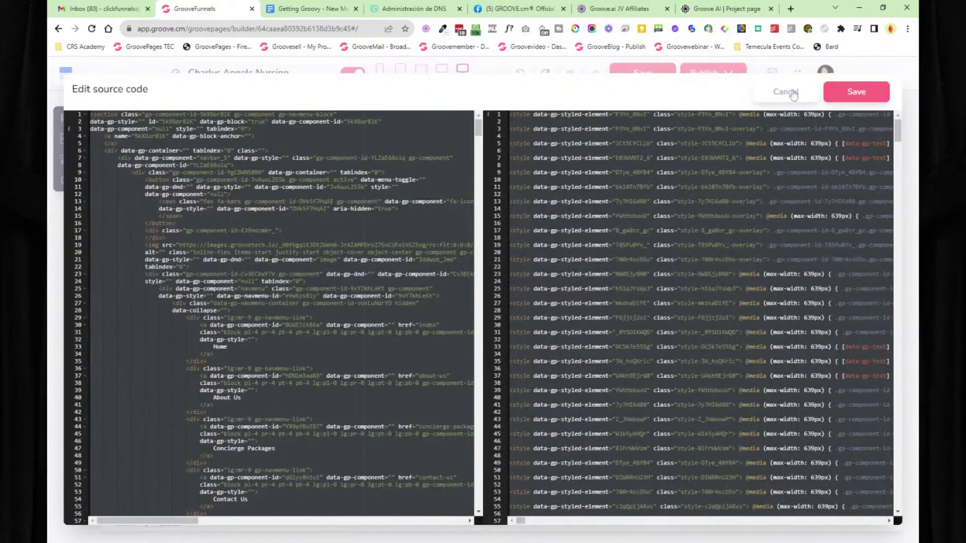
left_click(792, 93)
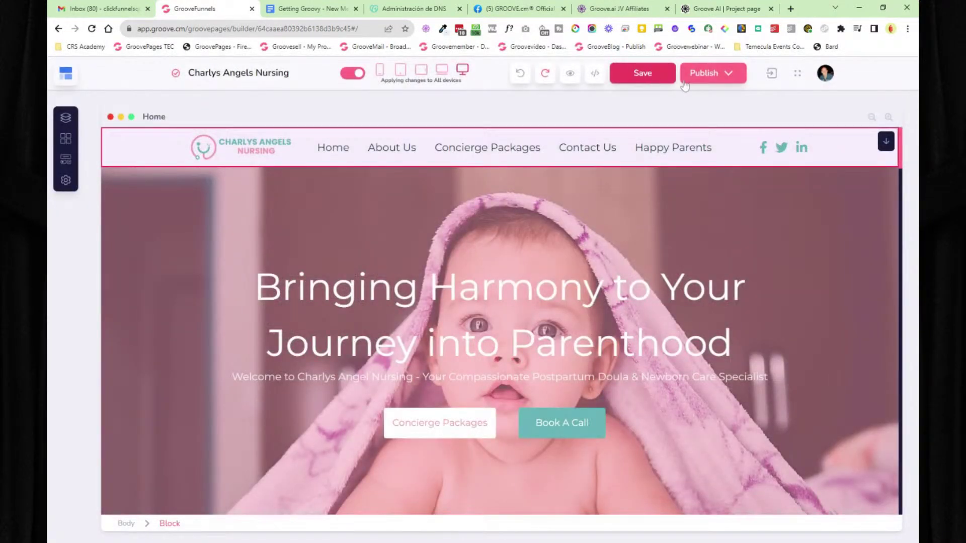
Step: Open the site's publishing hosting options and switch the domain type to GroovePages subdomain
left_click(726, 72)
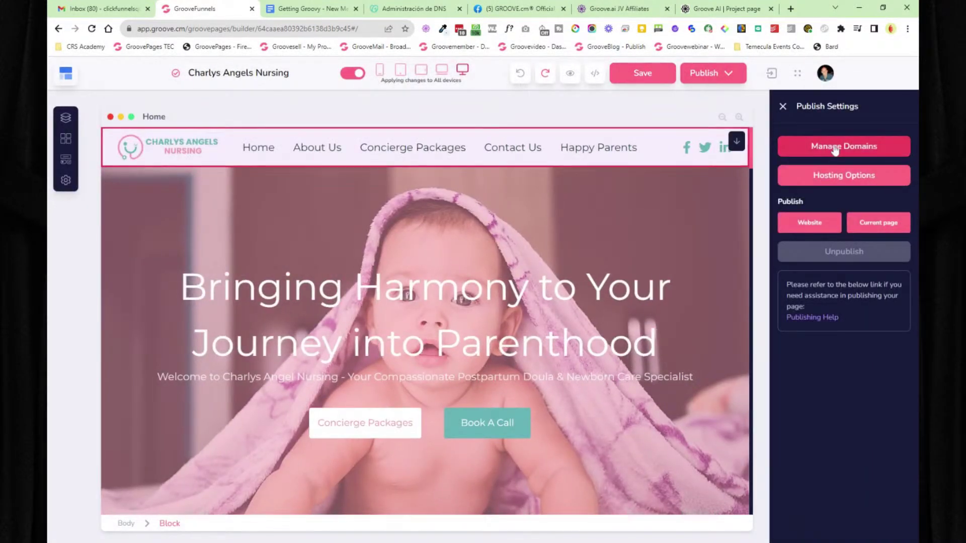
left_click(853, 173)
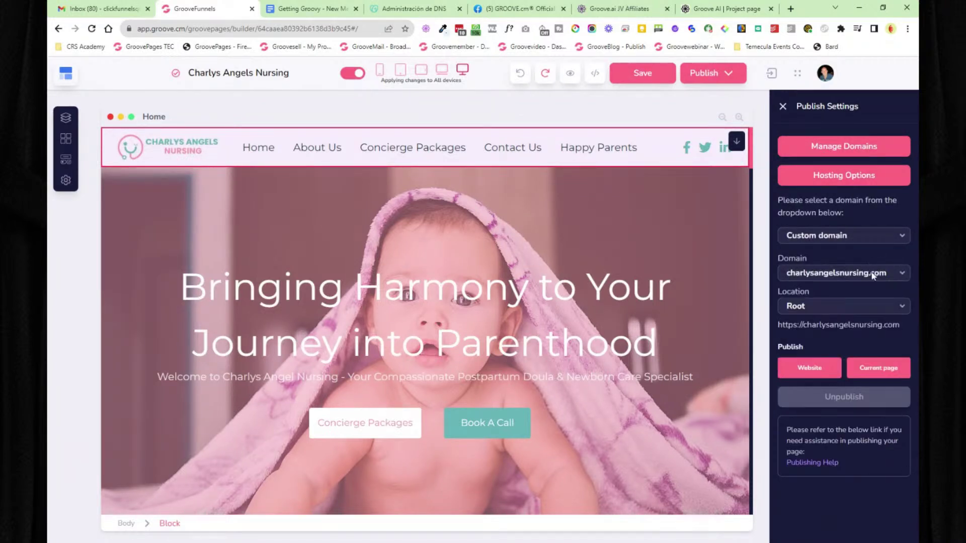
left_click(865, 241)
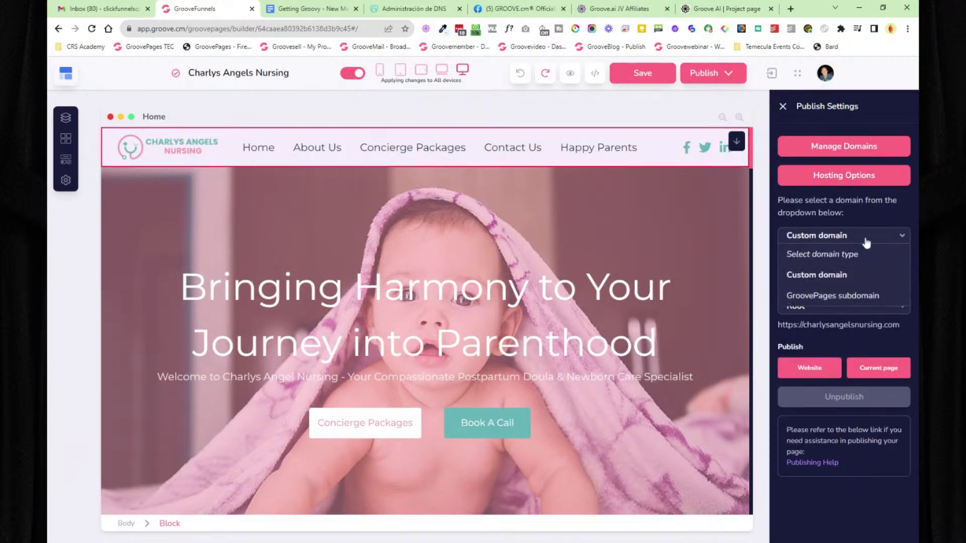
left_click(833, 296)
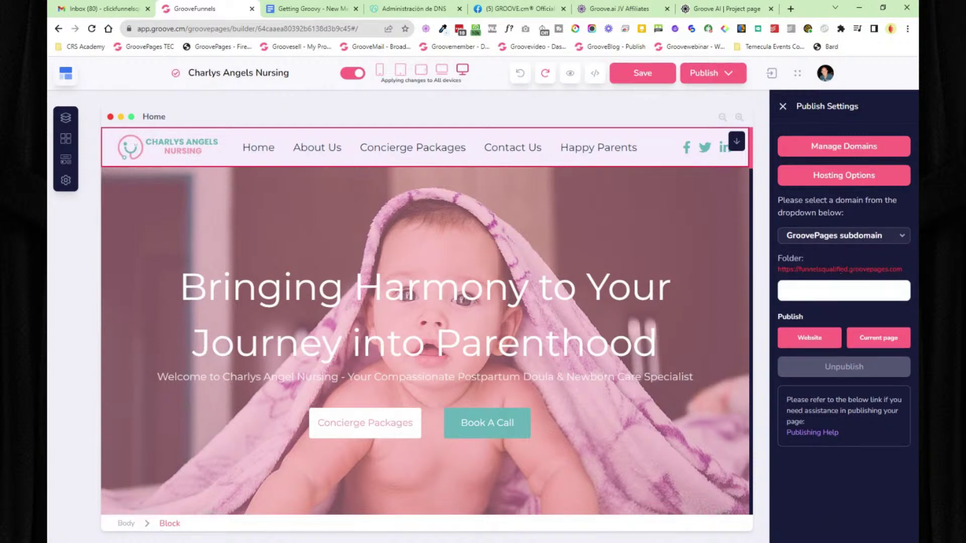
Step: Publish the whole website to the root of the custom domain charlysangelsnursing.com and close the publish settings
left_click(890, 243)
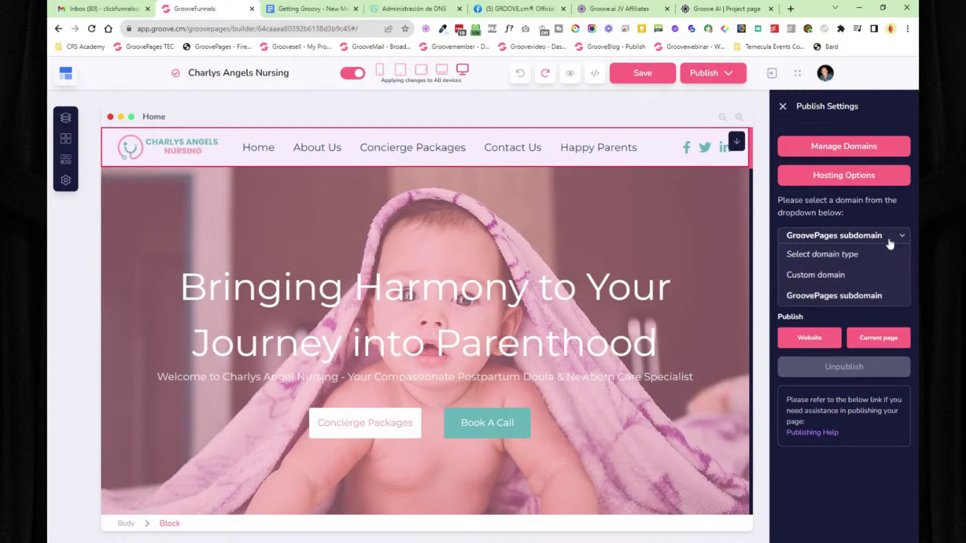
left_click(841, 275)
left_click(841, 276)
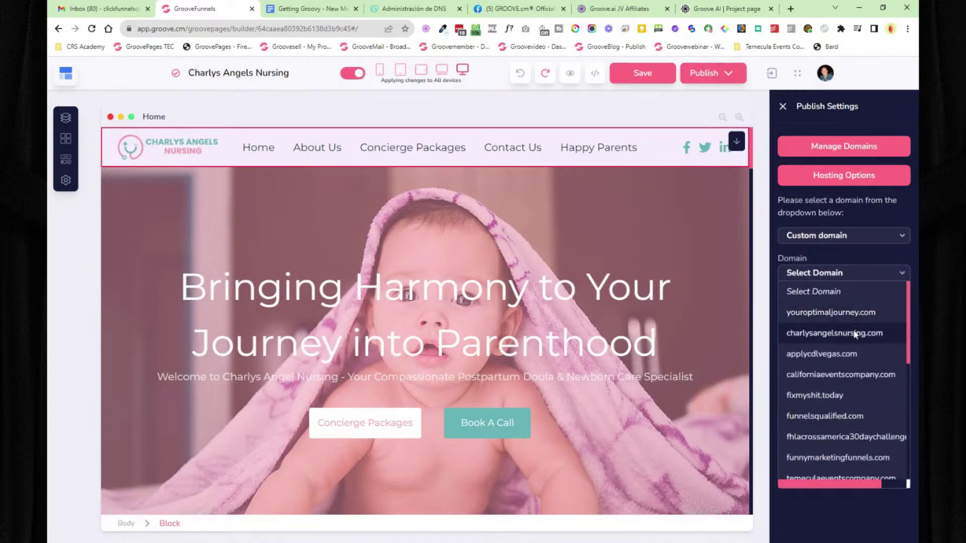
left_click(854, 334)
left_click(845, 306)
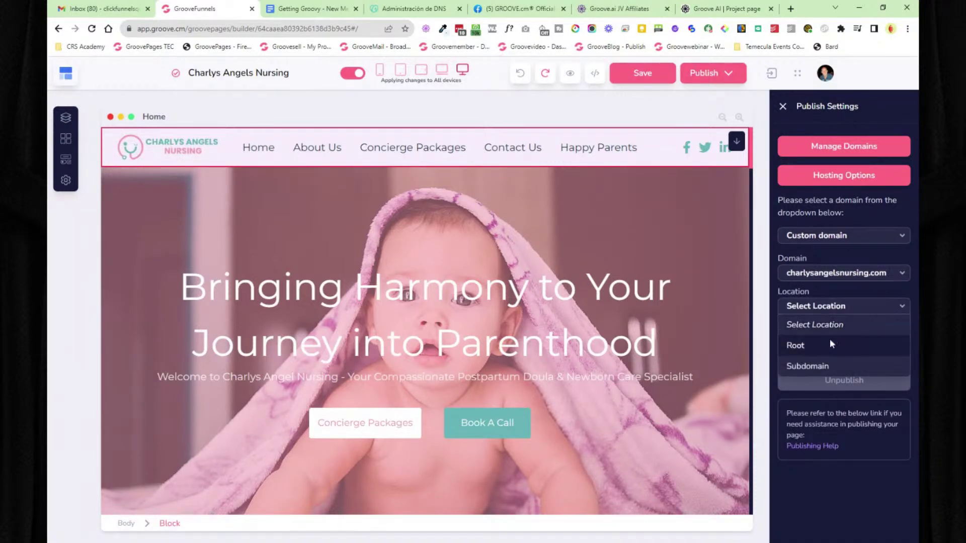
left_click(829, 342)
left_click(788, 368)
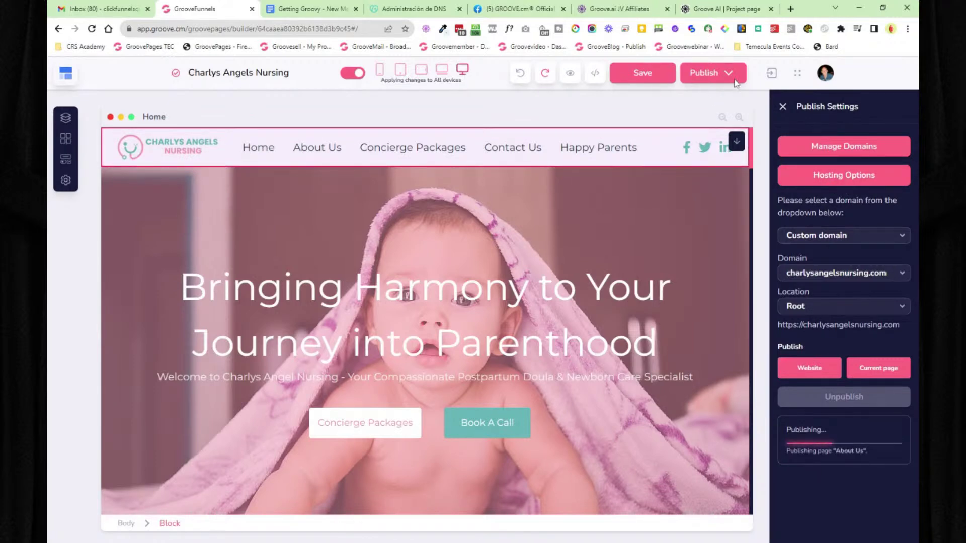
left_click(783, 106)
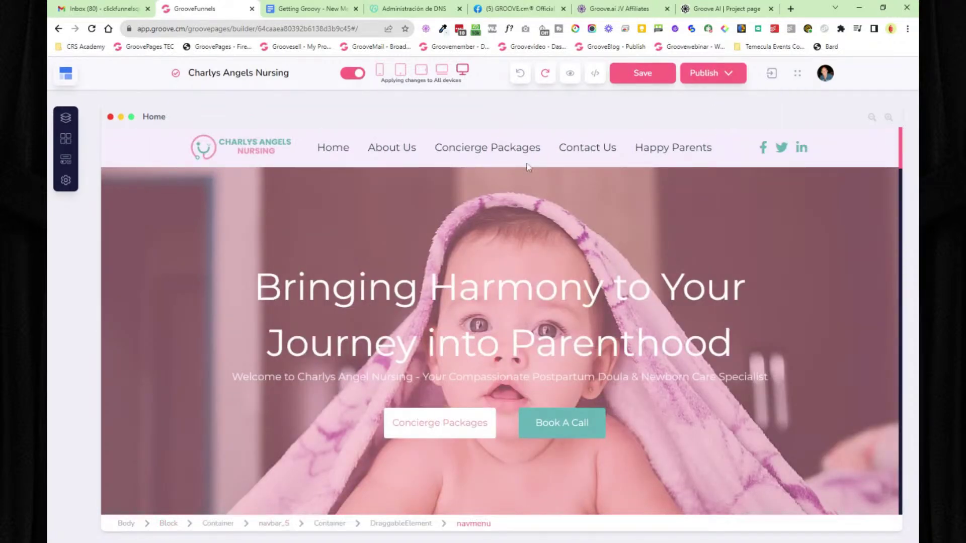
Step: Examine the website's page list, the Home page's available options, and the Funnels and Webinars assets
left_click(66, 119)
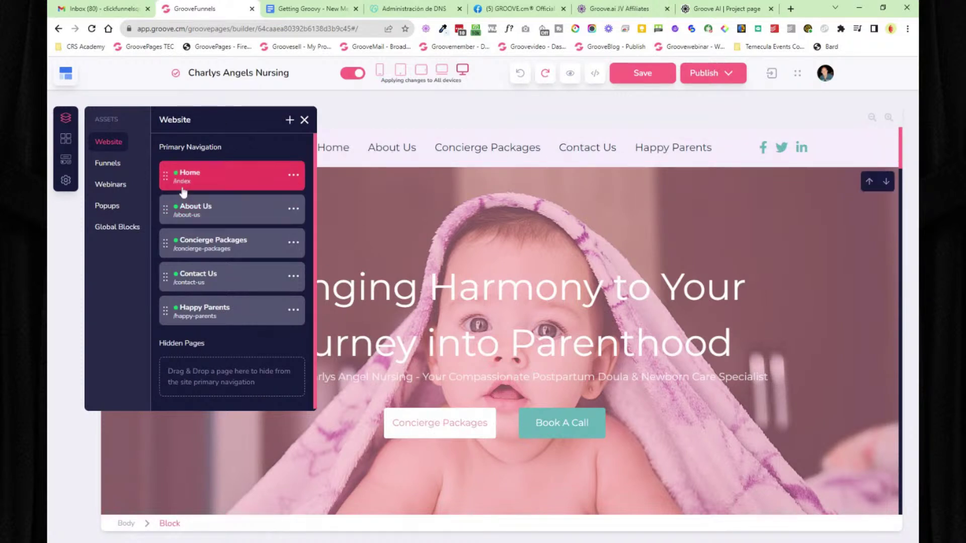
left_click(289, 177)
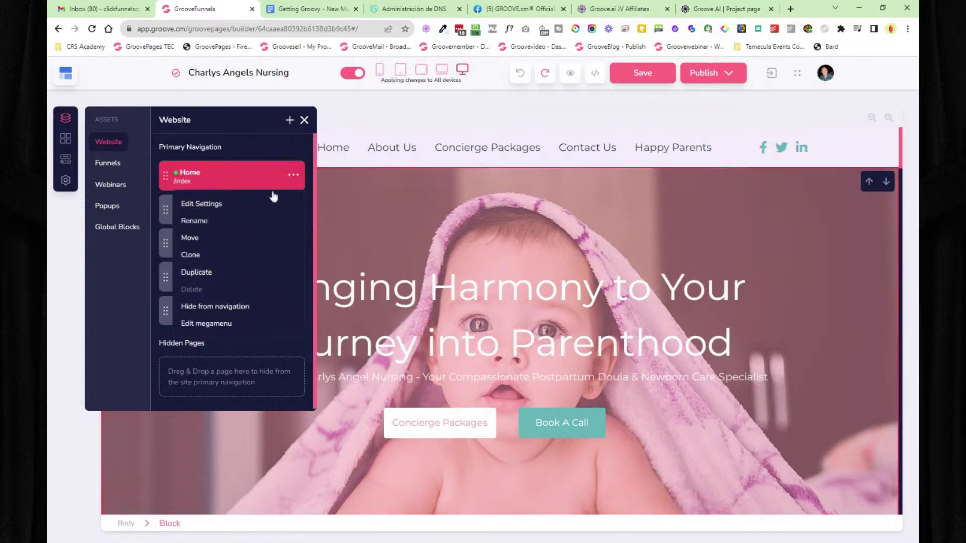
left_click(218, 146)
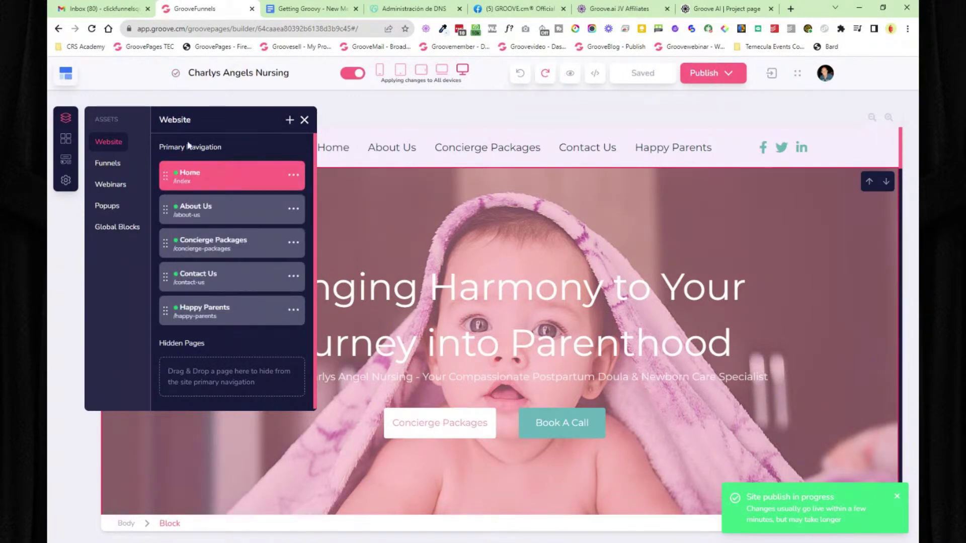
left_click(115, 168)
left_click(118, 188)
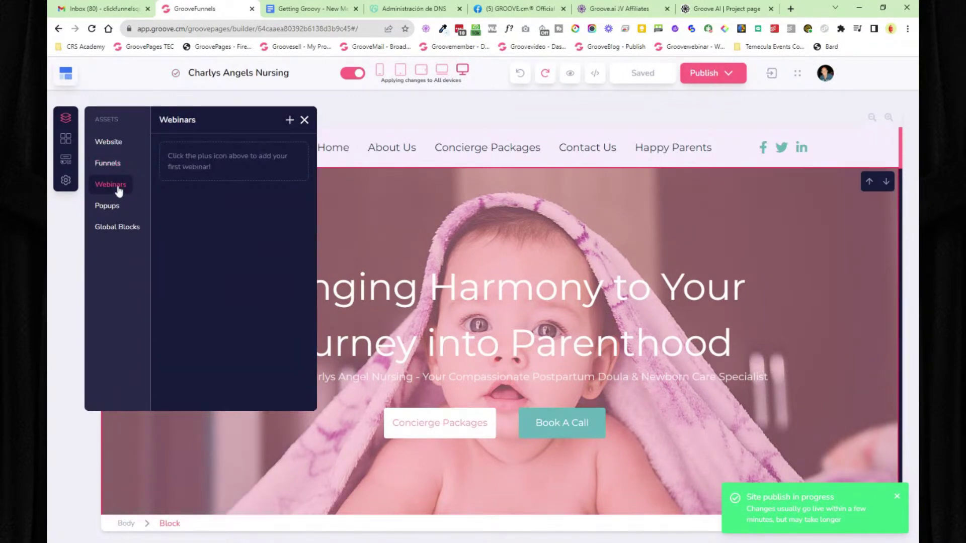
left_click(321, 148)
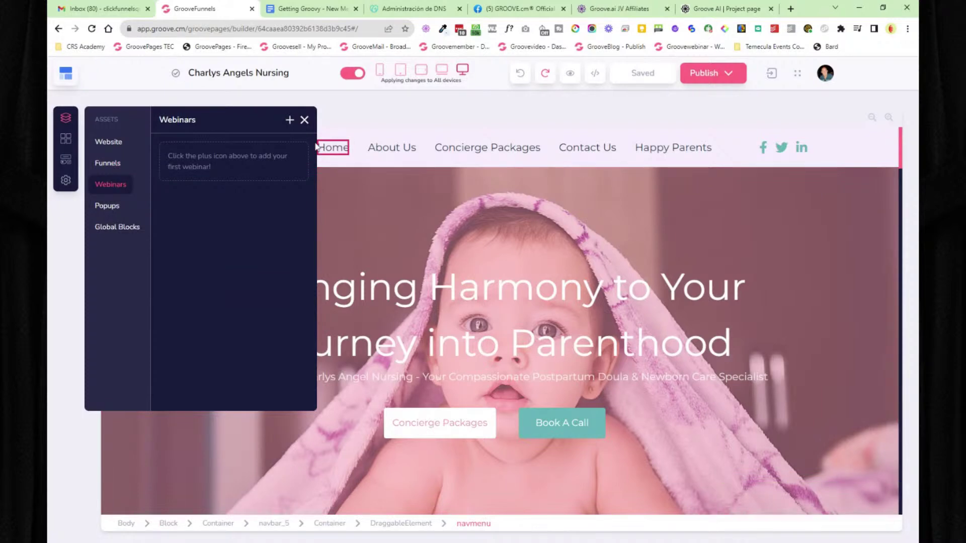
Step: Browse the new-webinar templates, mark all pages of Limited Time Presentation Webinar Funnel for import and view its second page
left_click(290, 120)
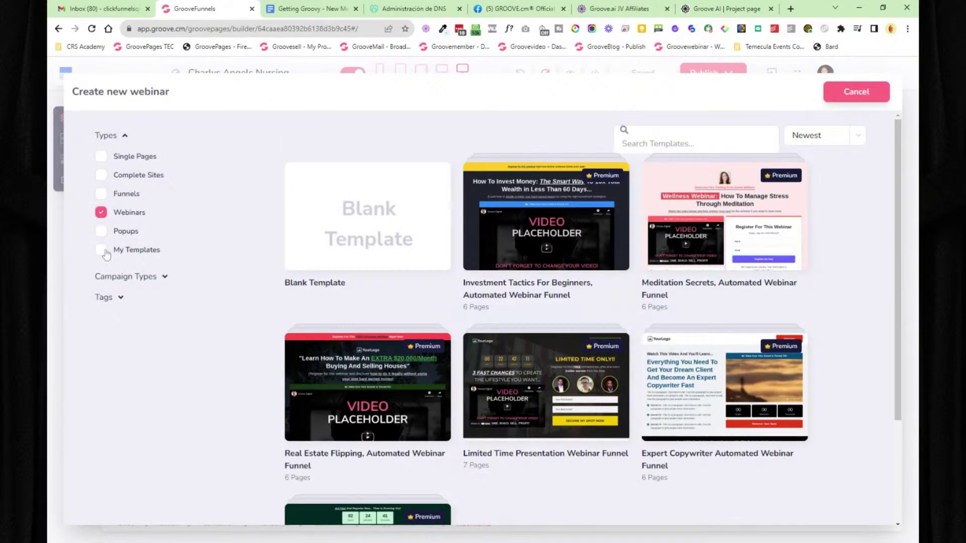
scroll(459, 222, "down", 1)
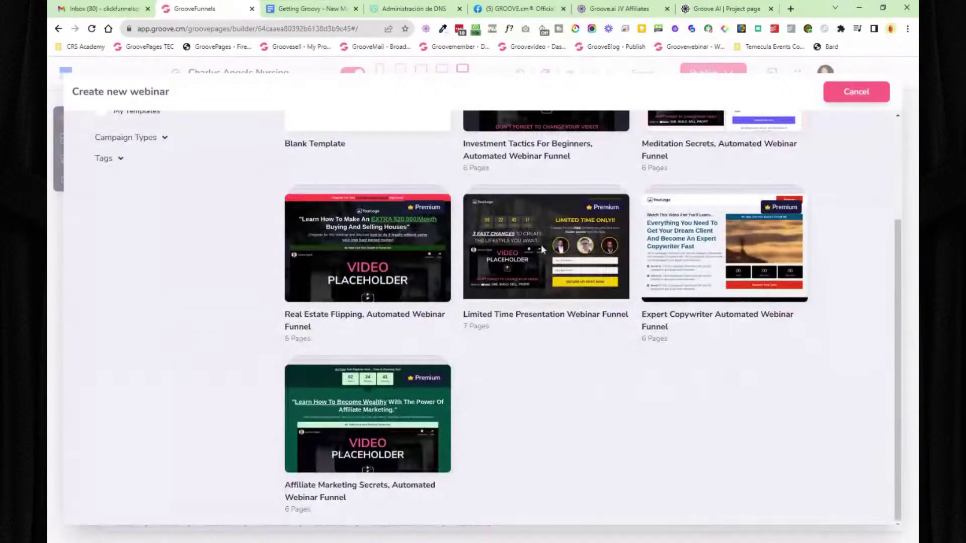
left_click(556, 250)
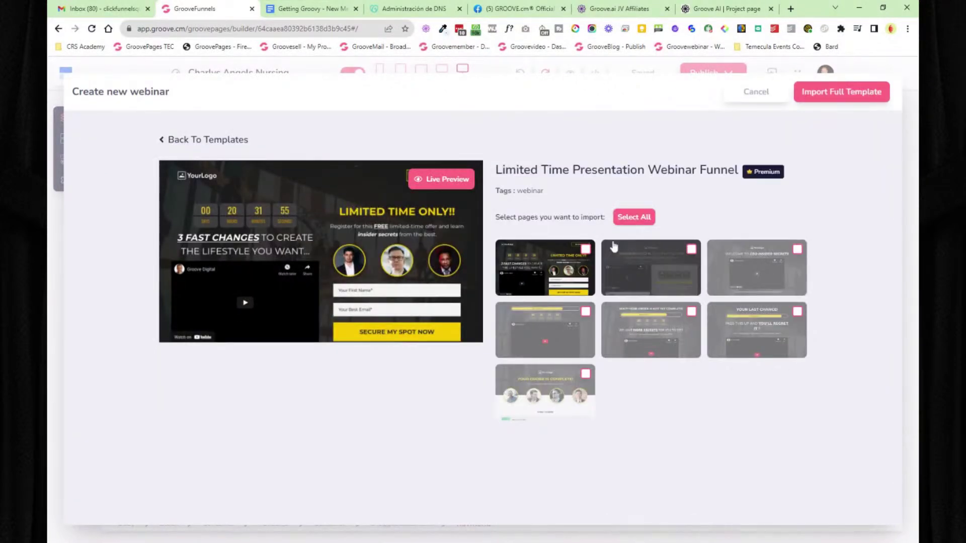
left_click(634, 217)
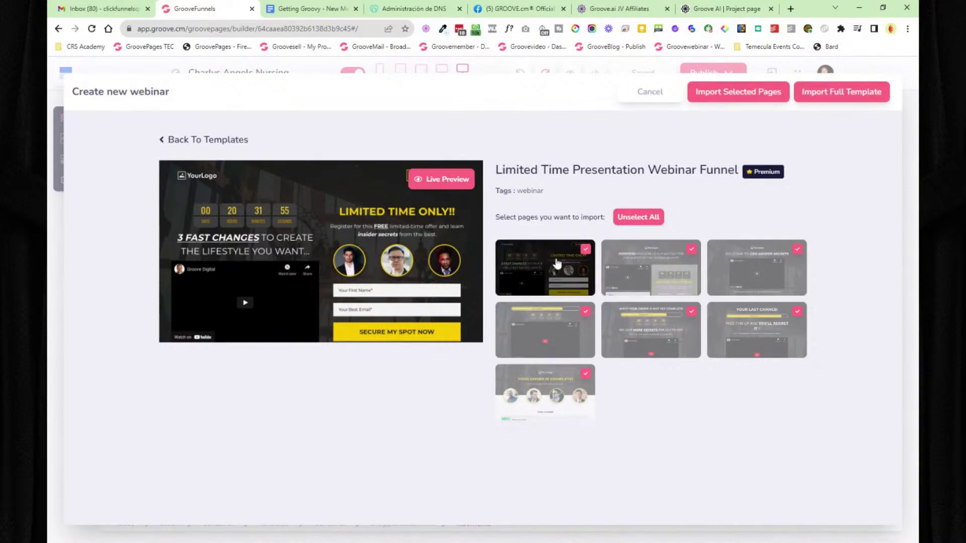
left_click(635, 275)
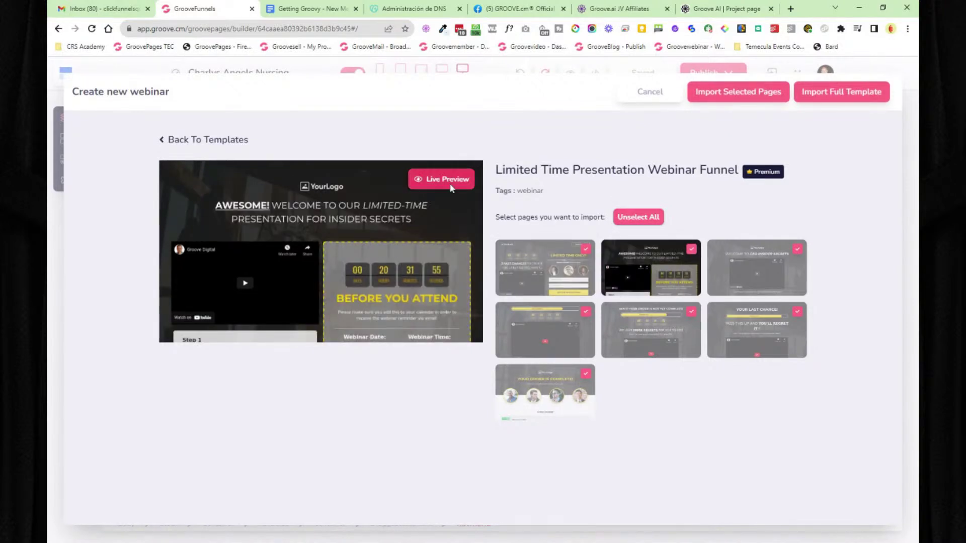
Step: Narrow the template's import selection to its first two pages, and cancel creating the webinar
left_click(644, 222)
left_click(586, 249)
left_click(690, 250)
left_click(662, 97)
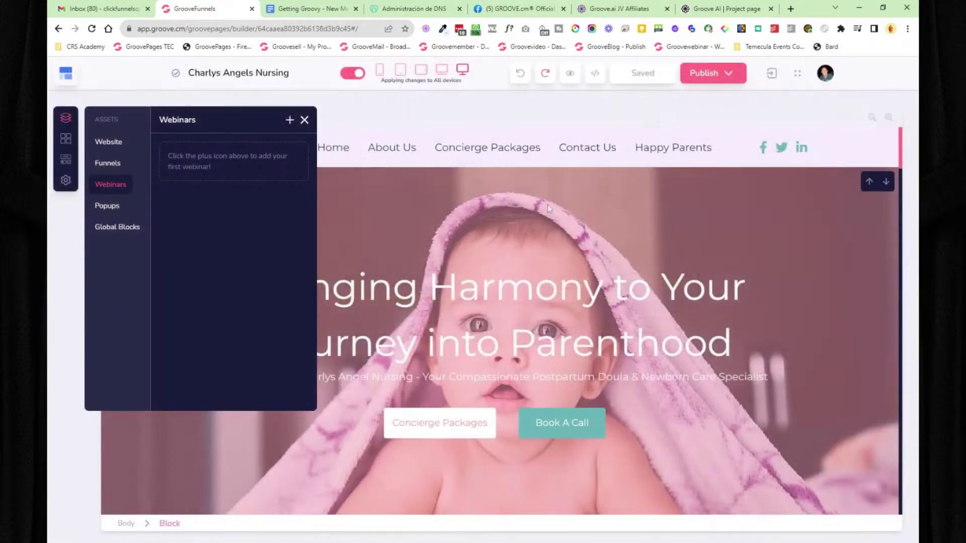
Step: View the project's Popups and Global Blocks assets and bring up the library of ready-made blocks
left_click(111, 205)
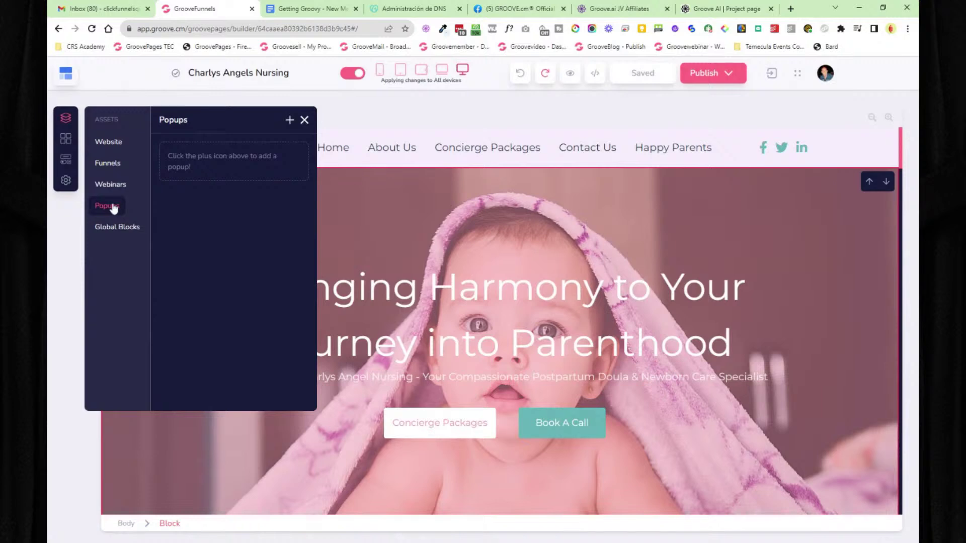
left_click(125, 229)
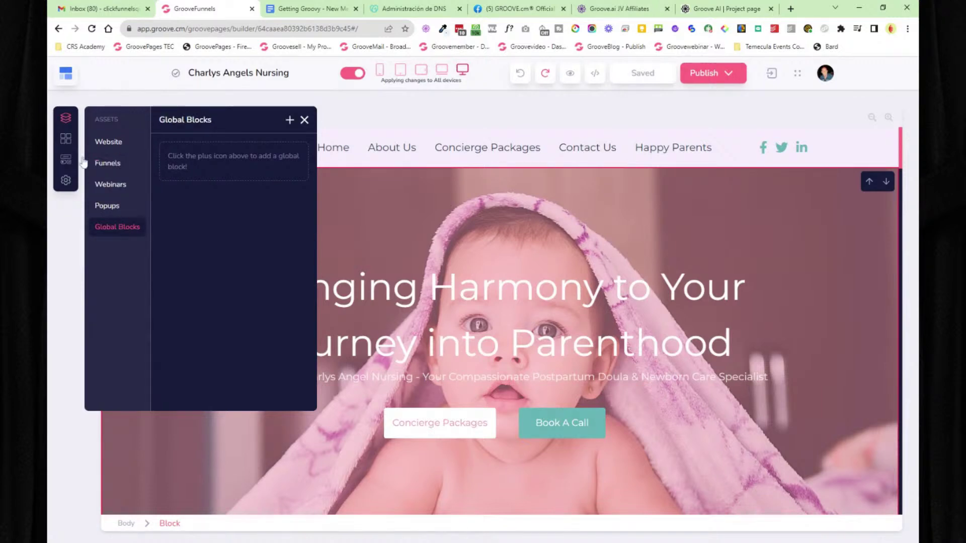
left_click(67, 138)
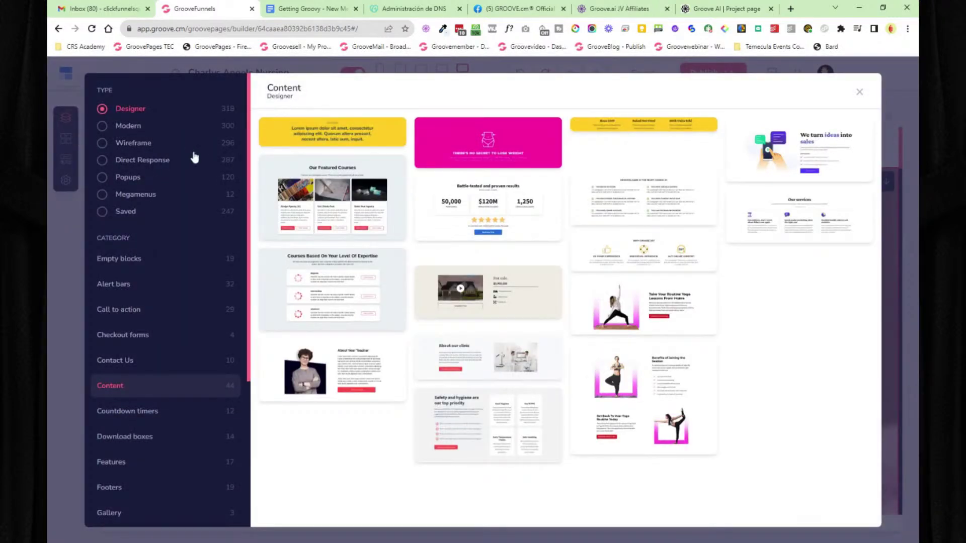
Step: Browse the Modern blocks through the Navigation, Team, Pricing, Stats and Testimonial categories
left_click(120, 130)
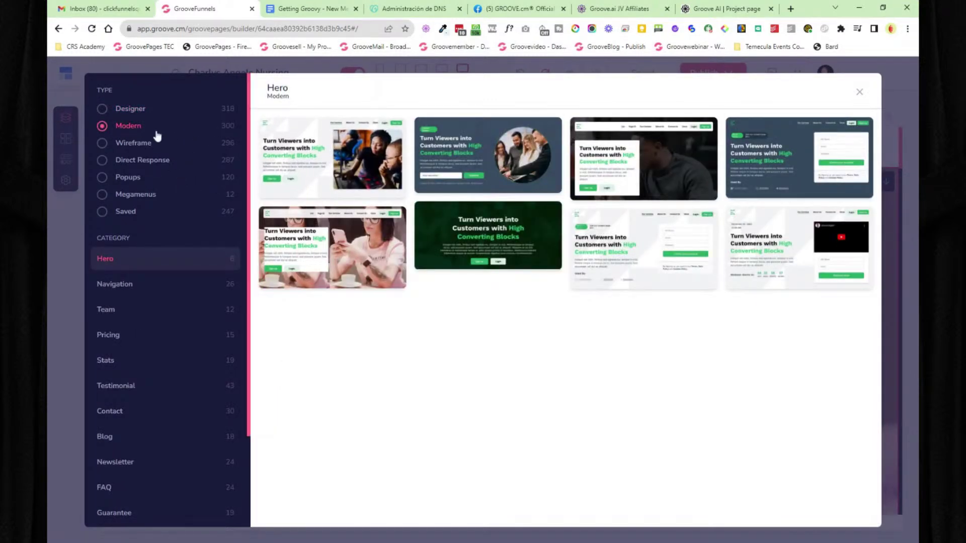
left_click(121, 283)
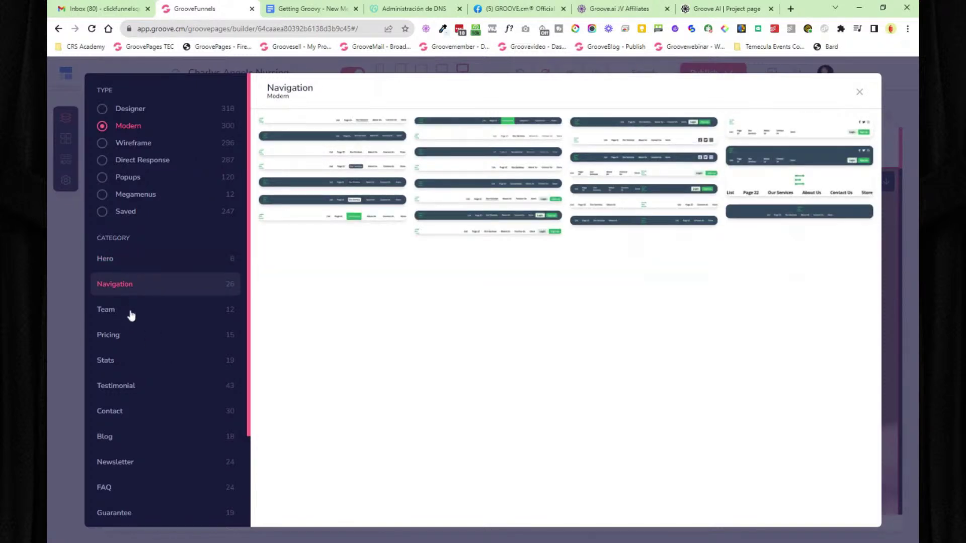
left_click(130, 312)
left_click(138, 336)
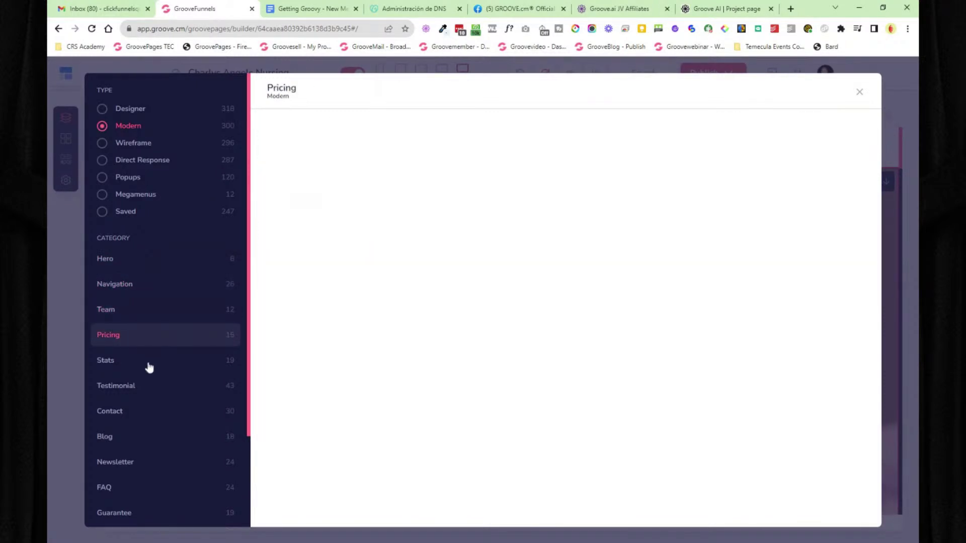
left_click(153, 369)
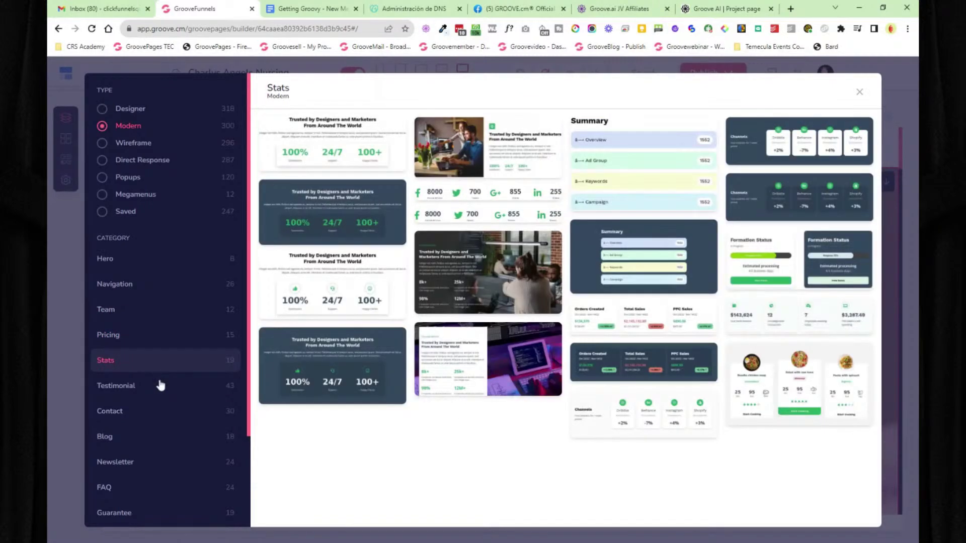
left_click(159, 390)
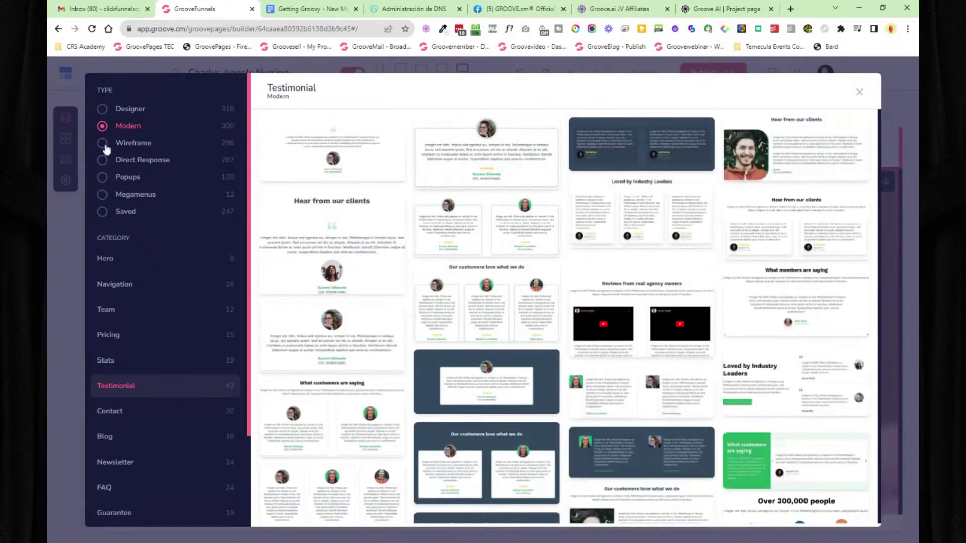
Step: Look through the Wireframe, Direct Response, Popups and Megamenus block types
left_click(112, 149)
left_click(116, 159)
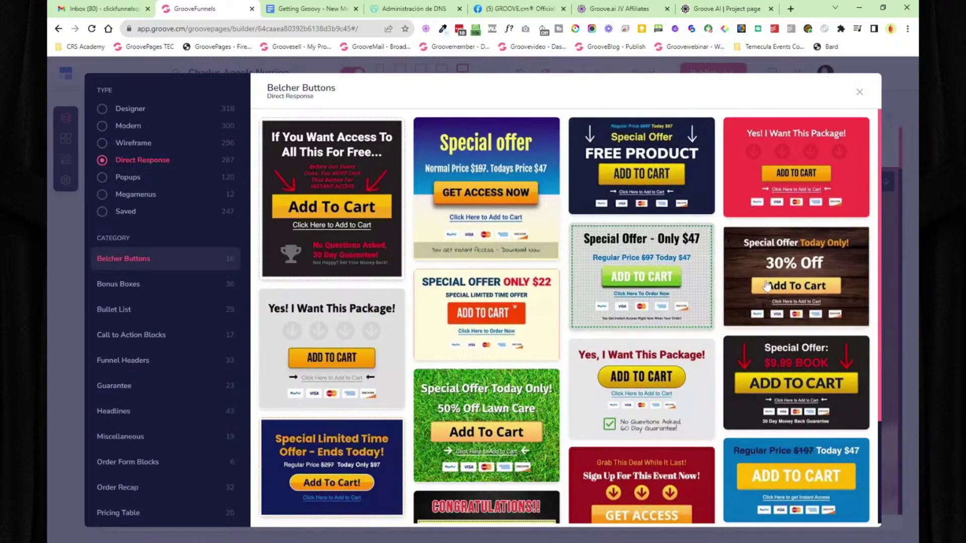
scroll(417, 372, "down", 2)
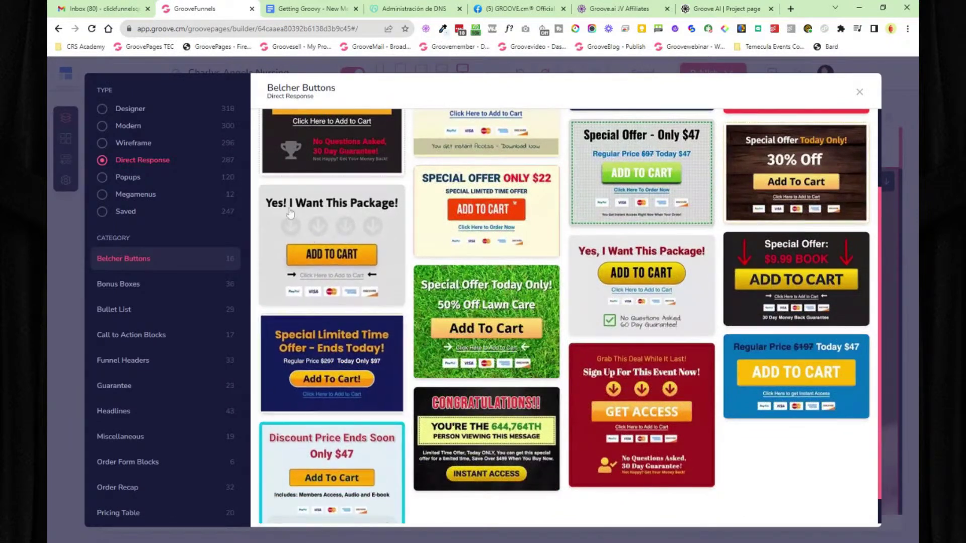
left_click(133, 178)
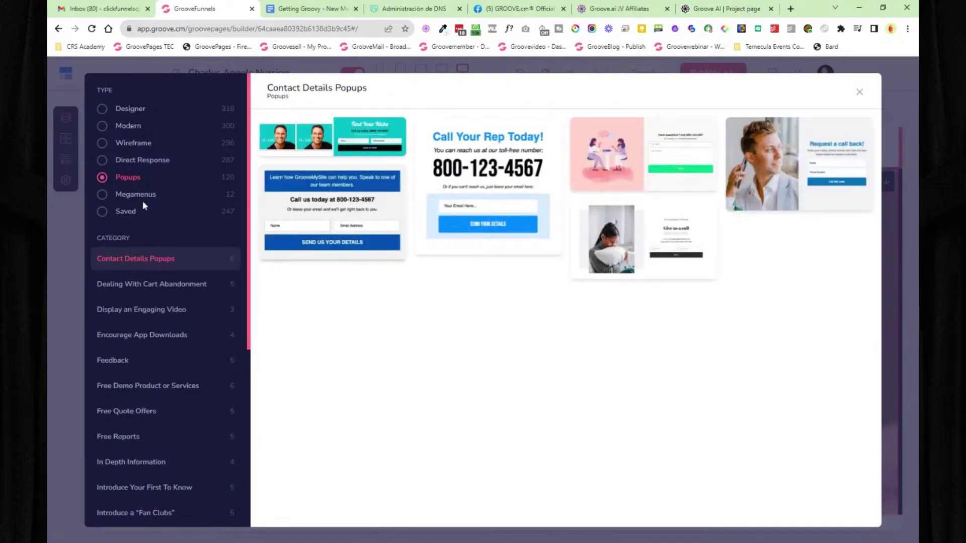
left_click(129, 197)
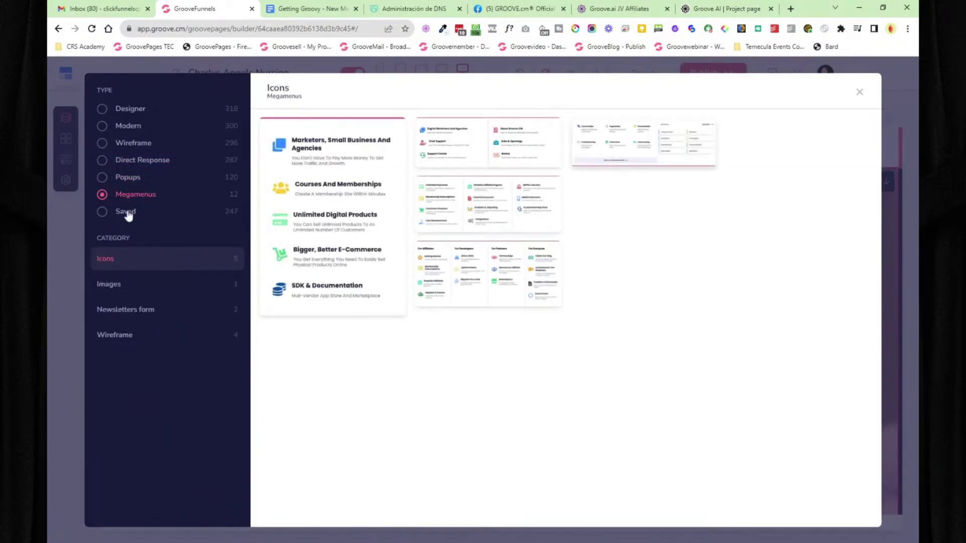
Step: Review the categories of saved blocks and view the blocks stored under TEC
left_click(128, 213)
scroll(150, 365, "down", 5)
scroll(152, 436, "down", 4)
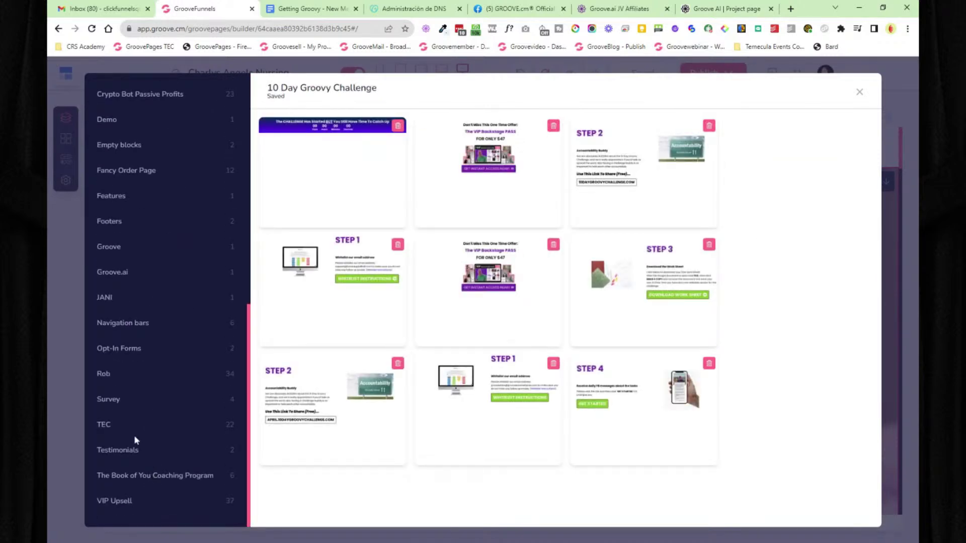
left_click(123, 425)
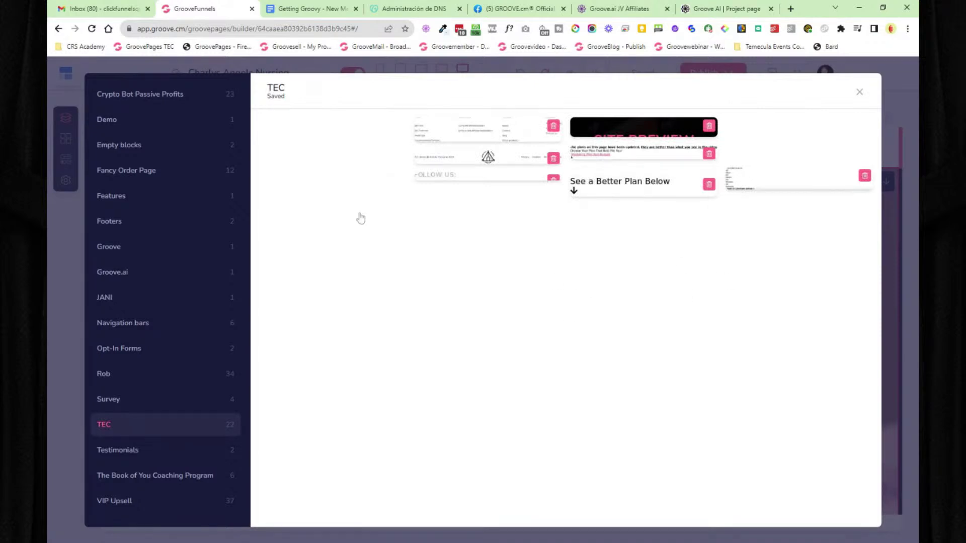
scroll(179, 186, "up", 10)
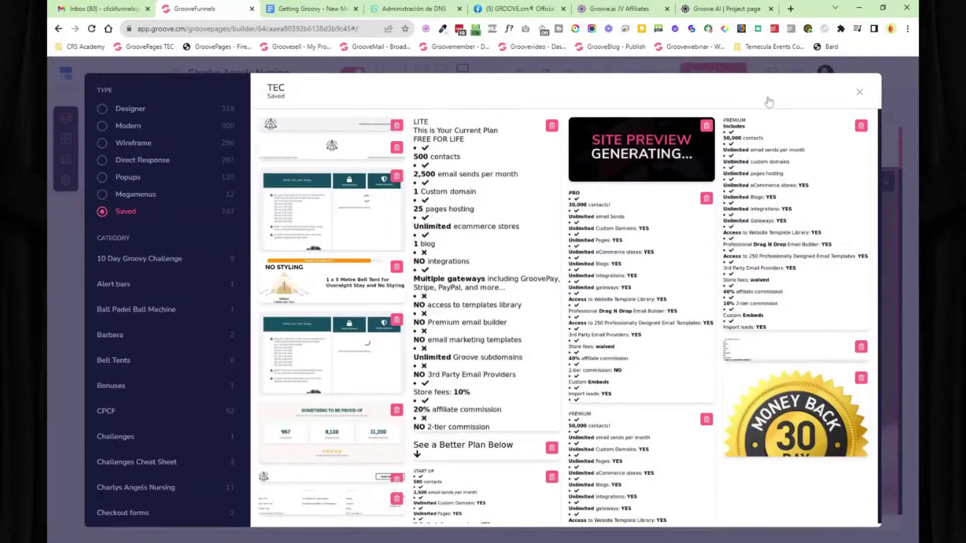
Step: Try placing a Checkbox element above the Concierge Packages and Book A Call buttons, and undo the placement
left_click(859, 92)
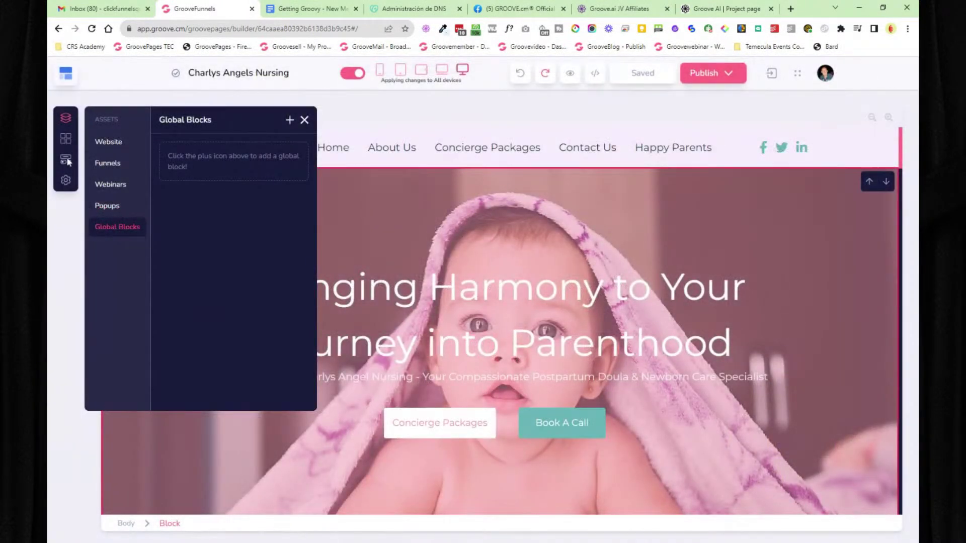
left_click(67, 160)
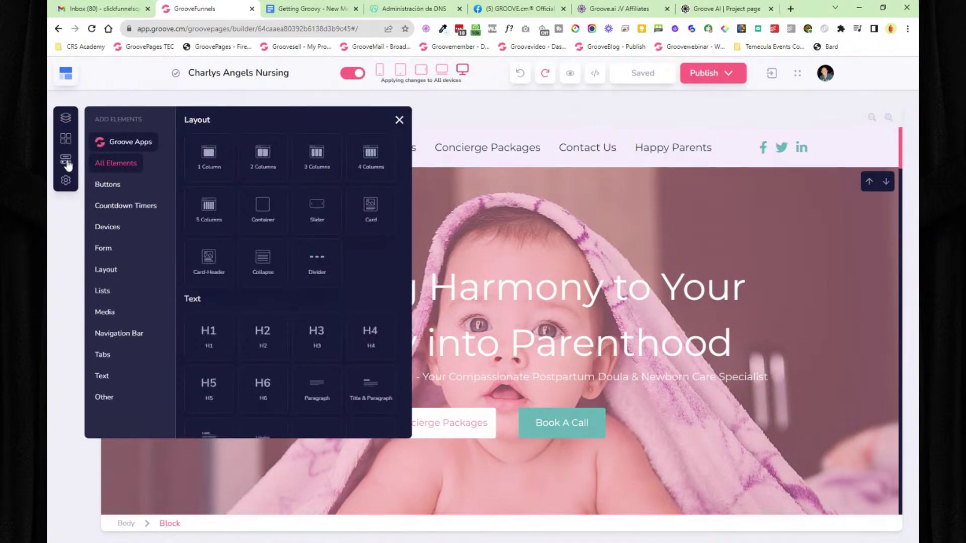
scroll(313, 221, "down", 8)
scroll(315, 235, "down", 3)
left_click_drag(315, 274, 526, 451)
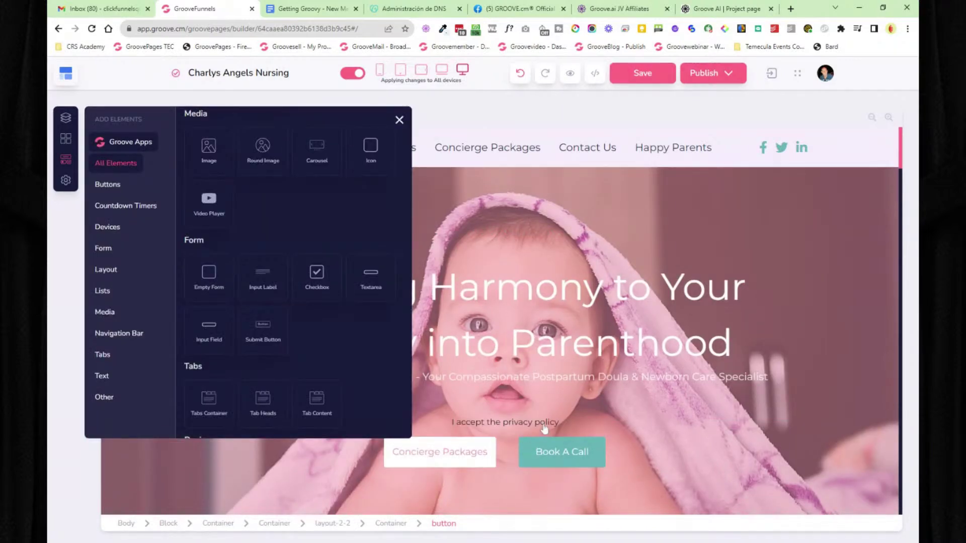
left_click(399, 120)
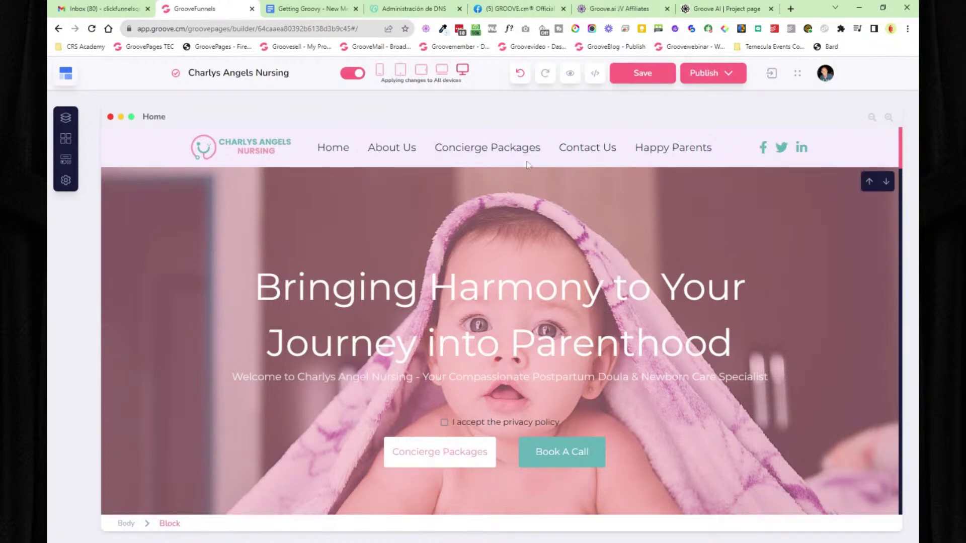
left_click(522, 72)
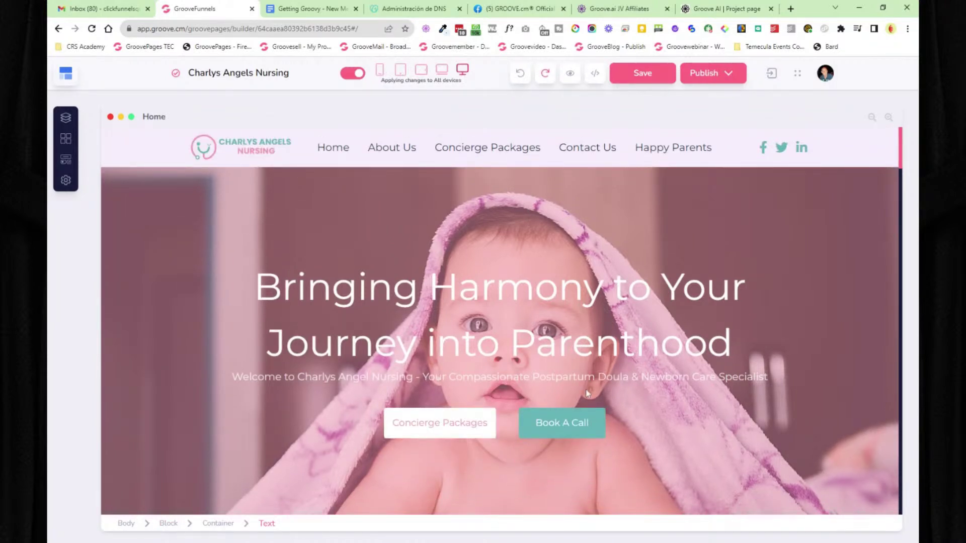
Step: Browse the page elements that can be added, including the designed Buttons and the Countdown Timers
left_click(66, 160)
scroll(291, 282, "down", 15)
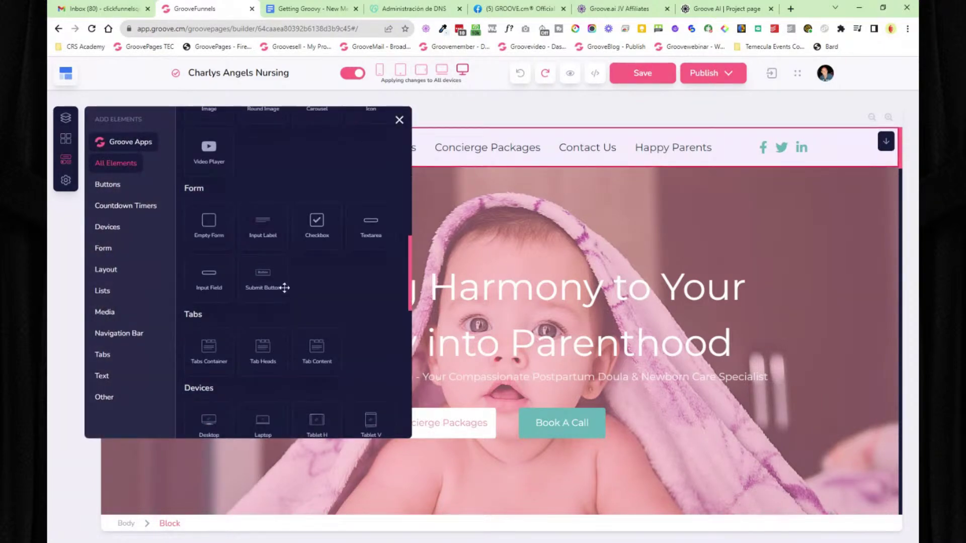
scroll(293, 312, "down", 3)
left_click(120, 188)
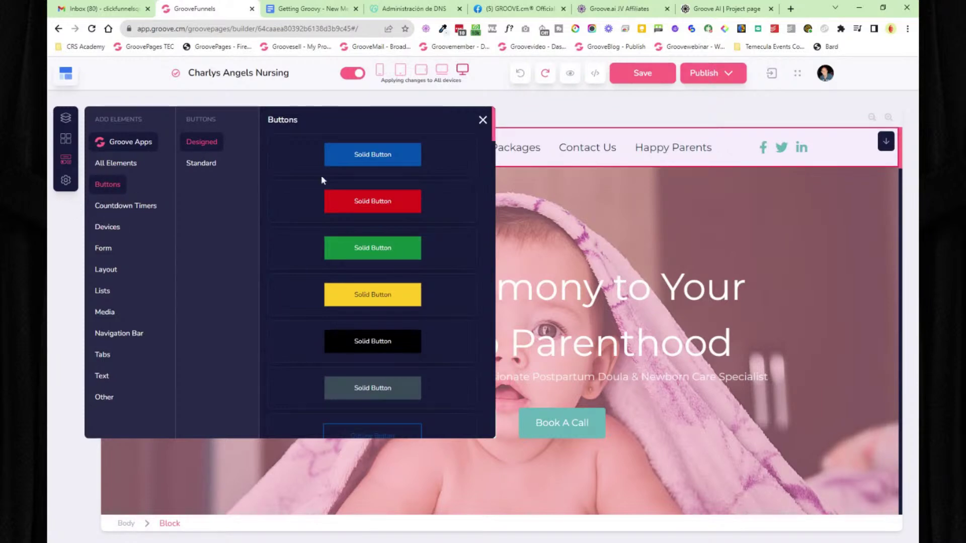
scroll(356, 238, "down", 10)
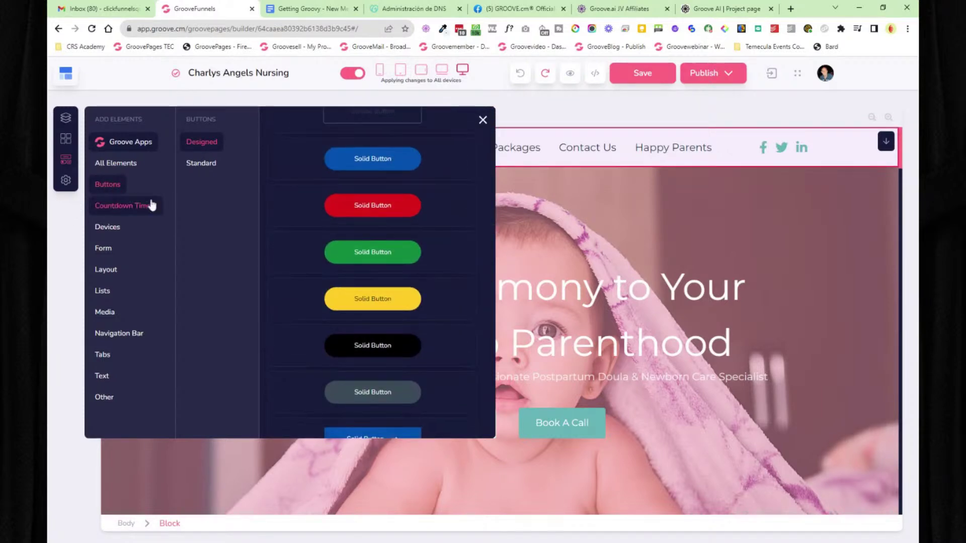
left_click(134, 208)
scroll(333, 254, "down", 6)
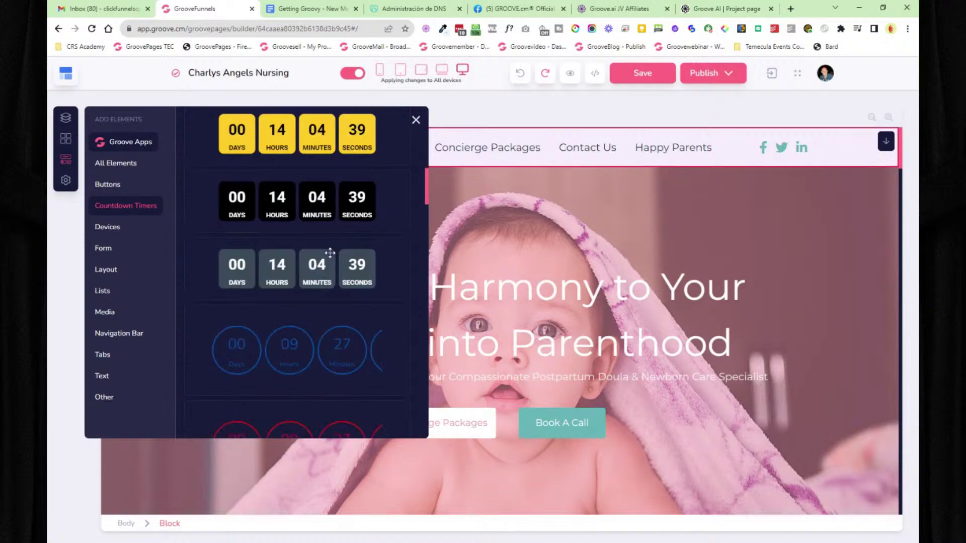
left_click(415, 121)
Step: Look through the Home page's settings for page information, SEO, styling, tracking codes and redirection
left_click(65, 180)
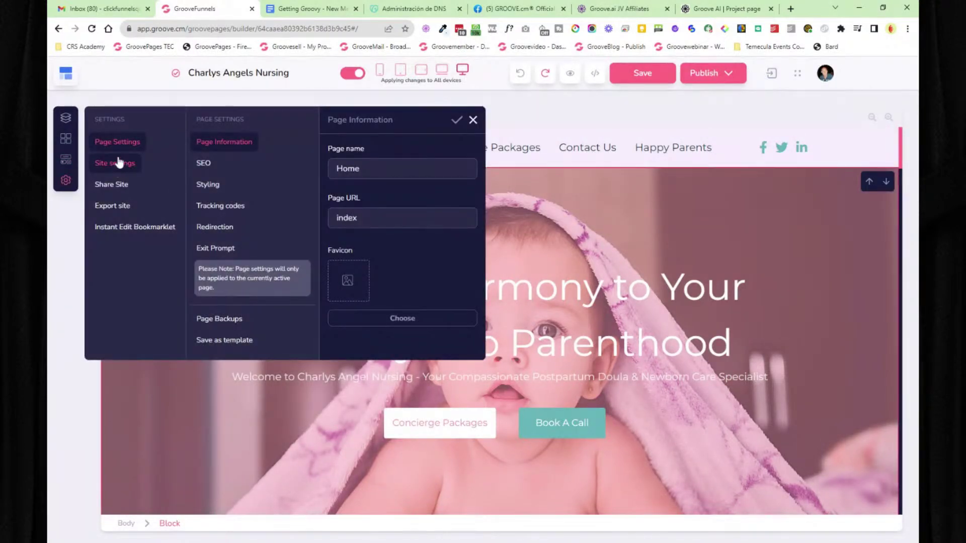
left_click(203, 164)
left_click(210, 185)
left_click(219, 207)
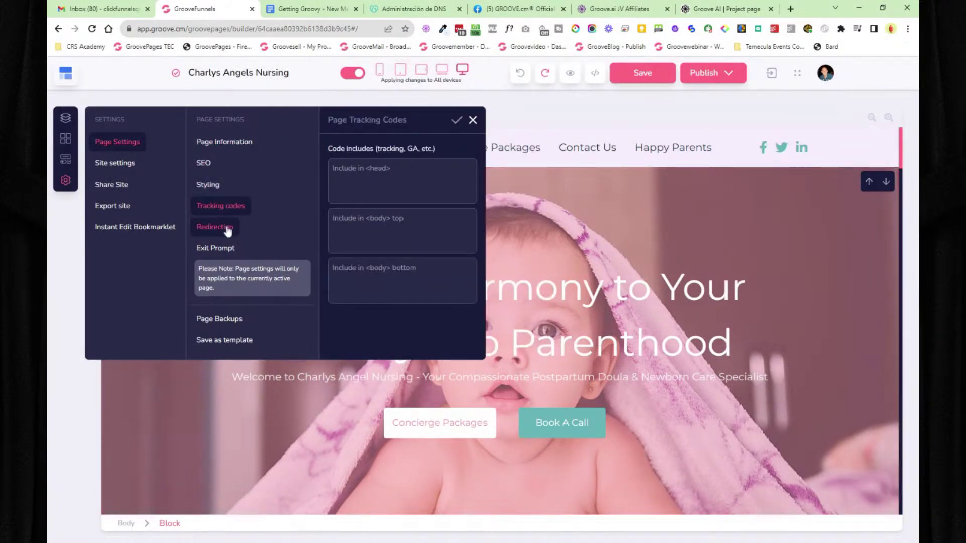
left_click(226, 228)
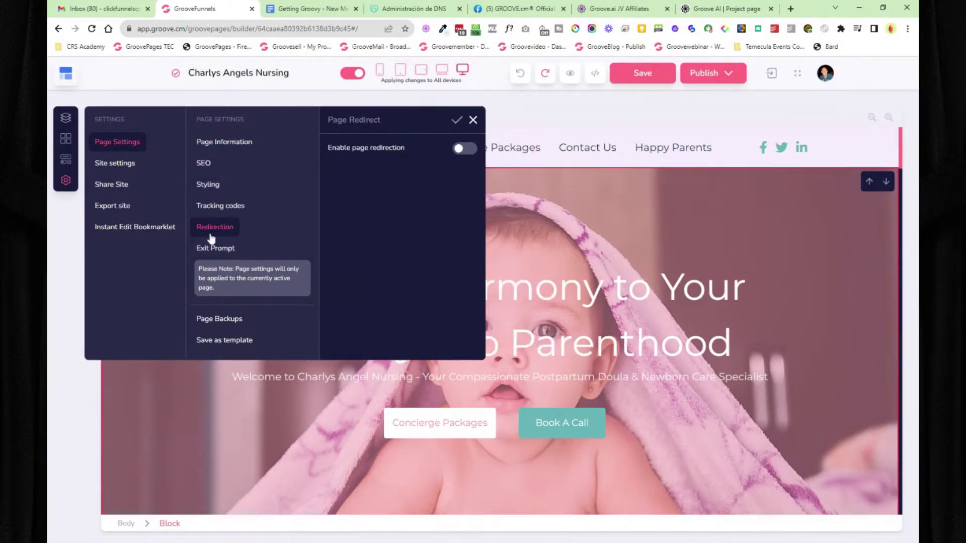
Step: Look through the site-wide settings for site information, SEO, styling and tracking codes
left_click(115, 164)
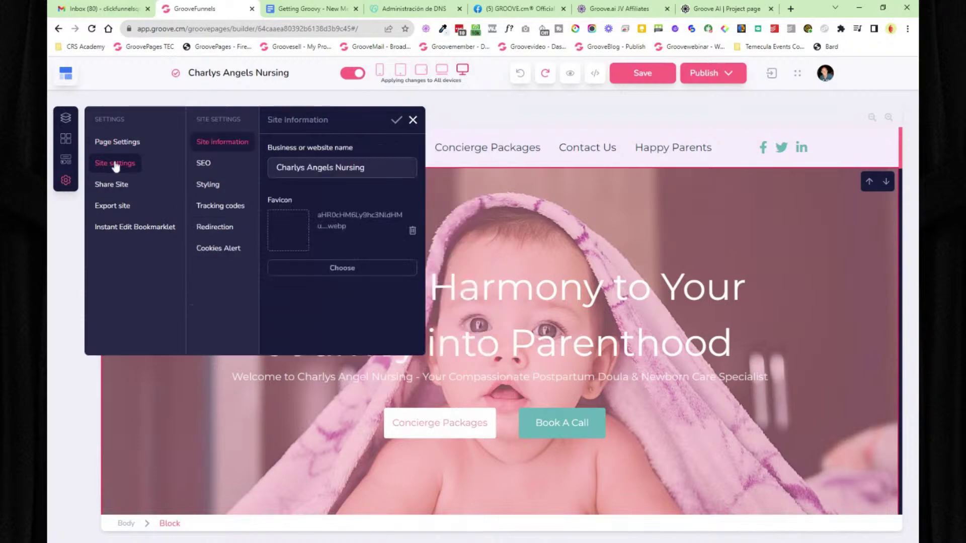
left_click(204, 164)
left_click(212, 185)
left_click(221, 207)
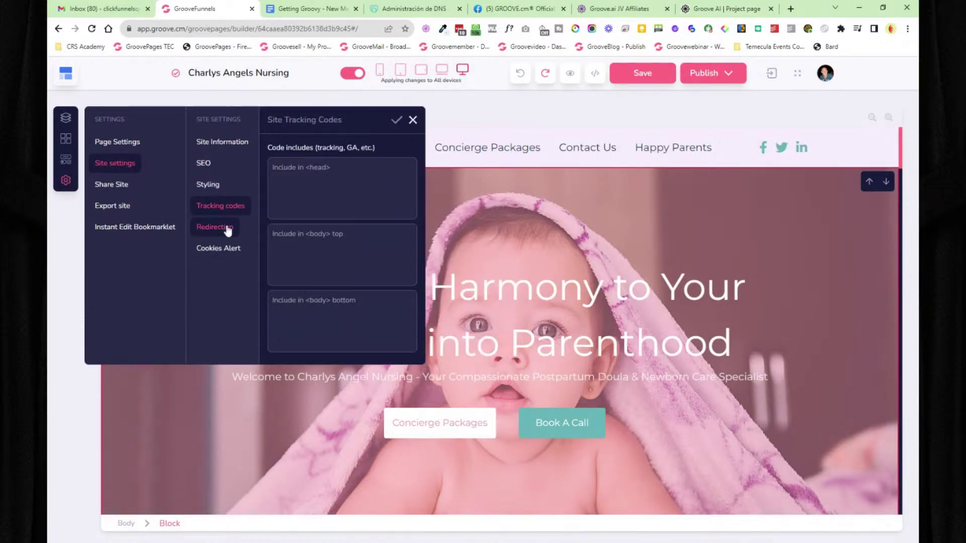
Step: View the site's share links, the export option and the Instant Edit Bookmarklet tutorial, and return to the page builder
left_click(117, 185)
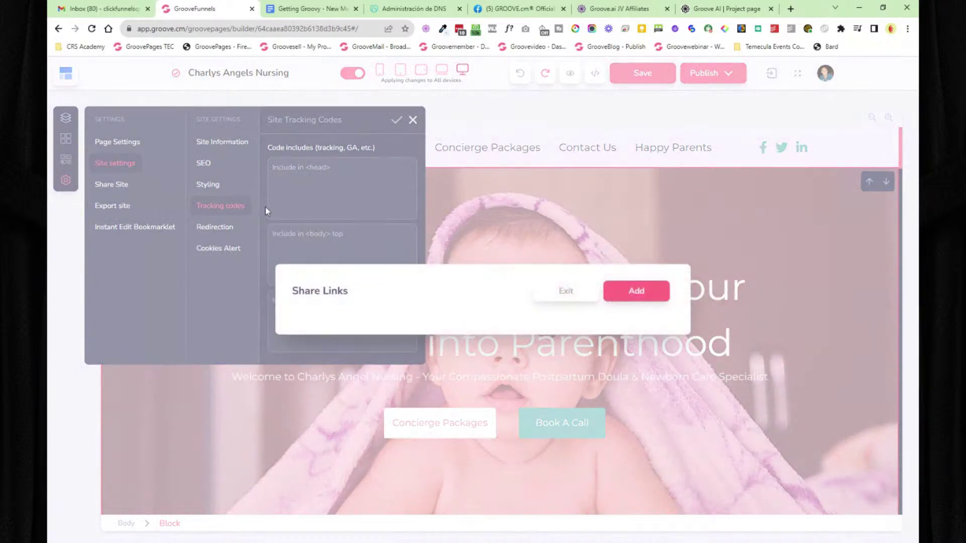
left_click(561, 290)
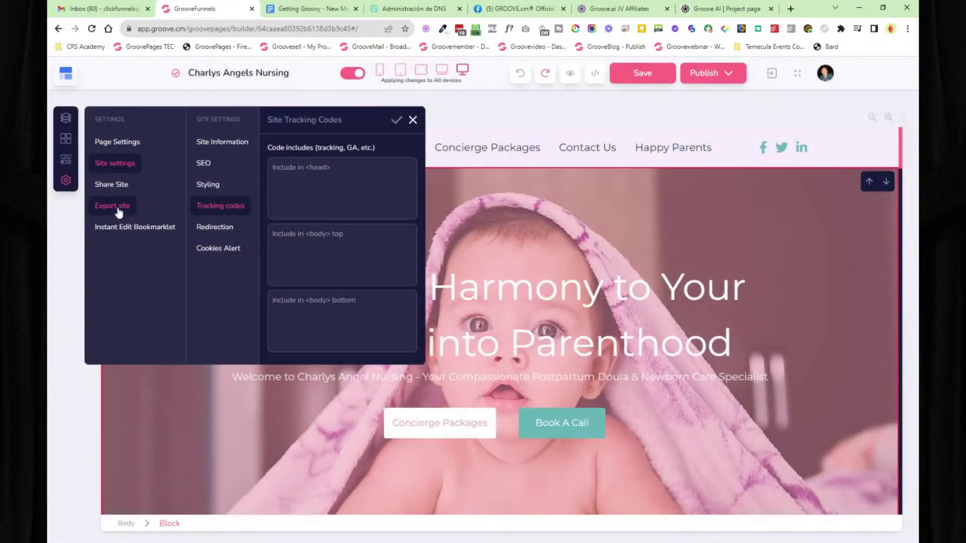
left_click(117, 207)
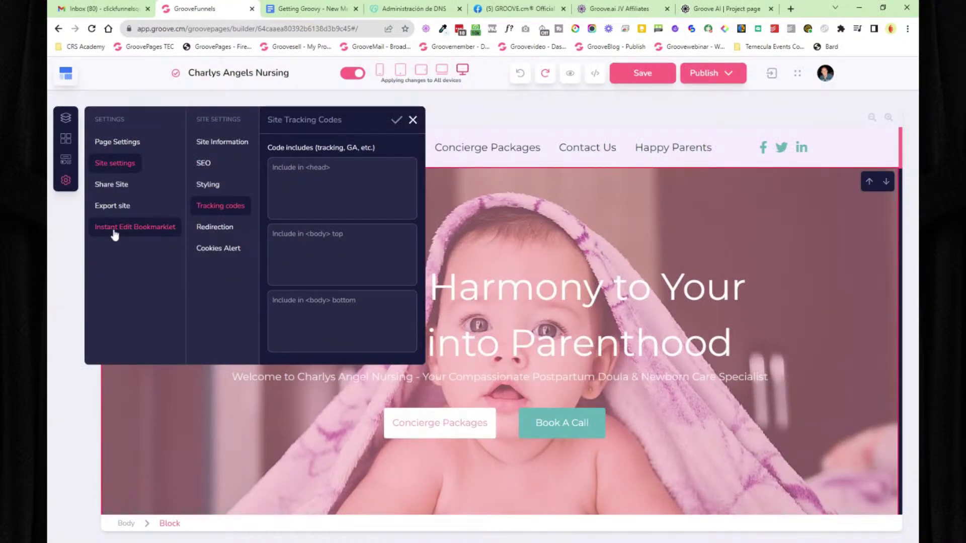
left_click(112, 229)
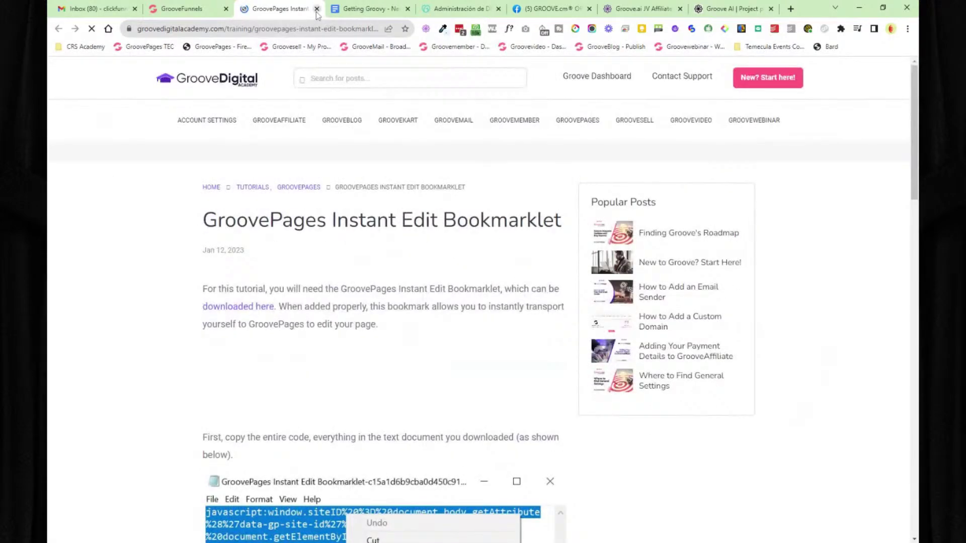
key("ctrl+w")
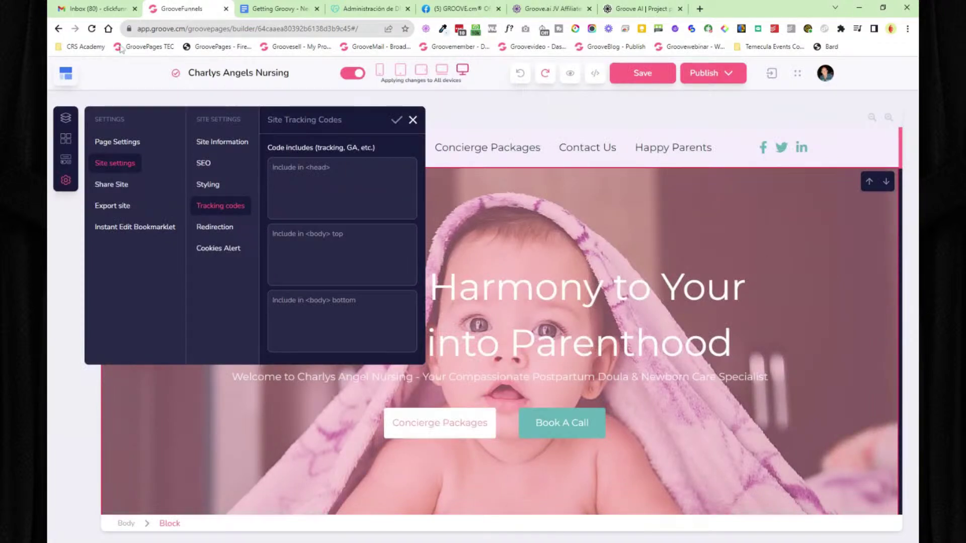
Step: Return to the Groove Dashboard and compare its apps with the orientation steps in the Getting Groovy roadmap document
left_click(66, 74)
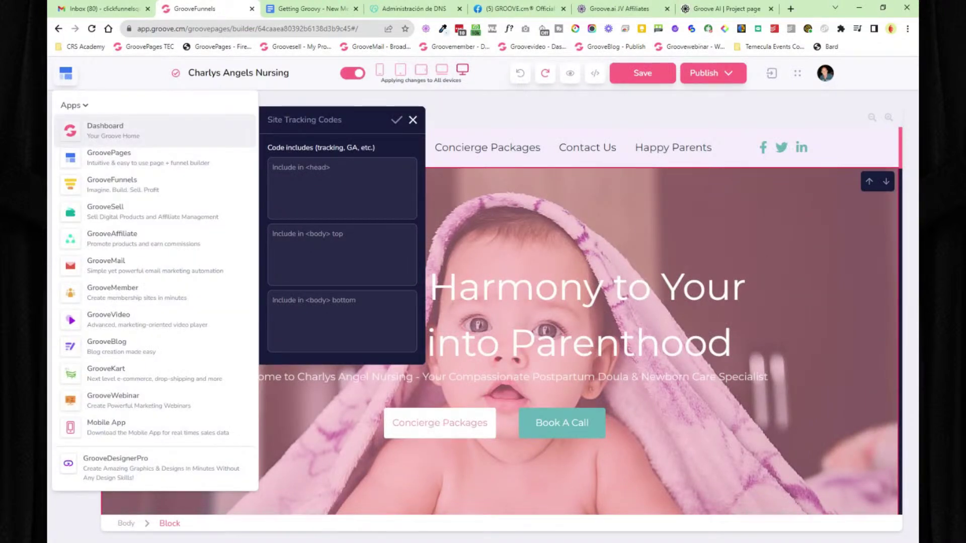
left_click(113, 131)
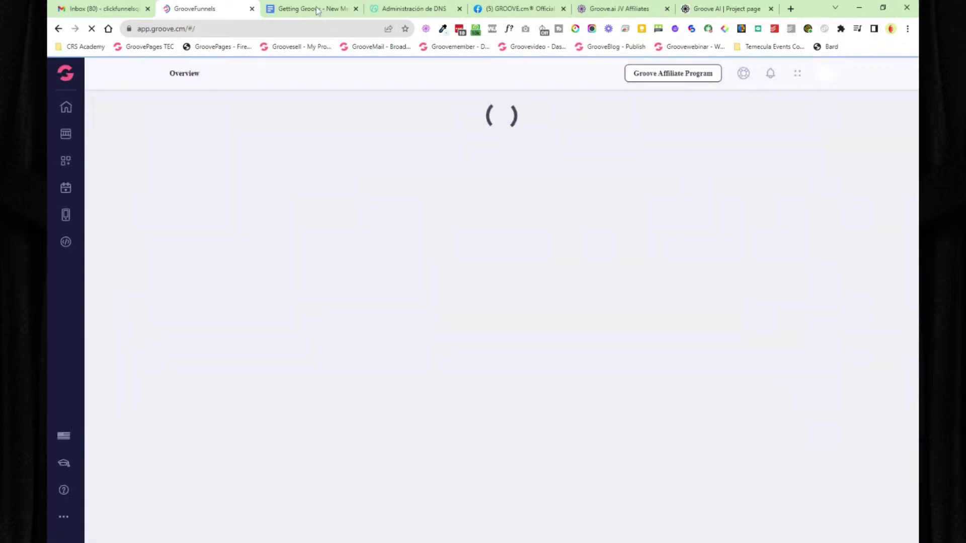
left_click(317, 10)
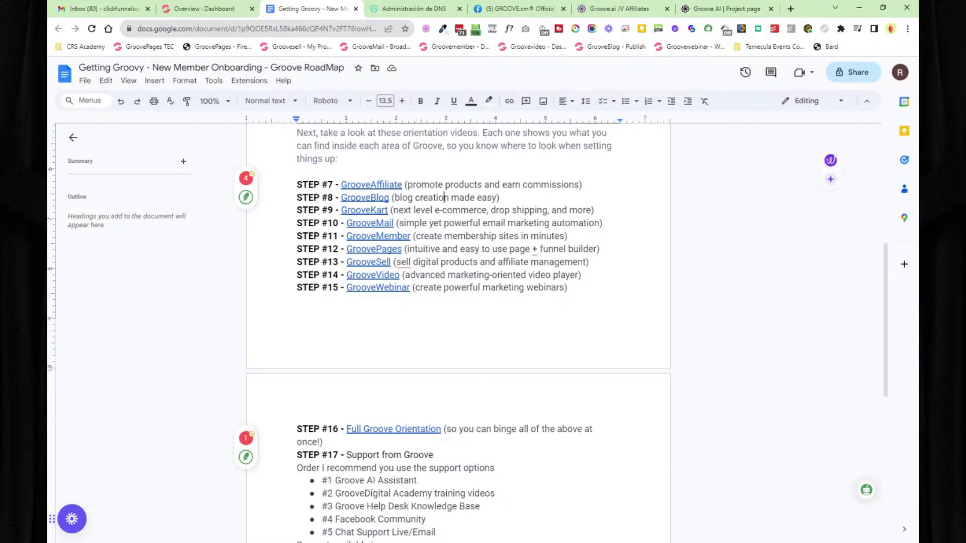
left_click(201, 8)
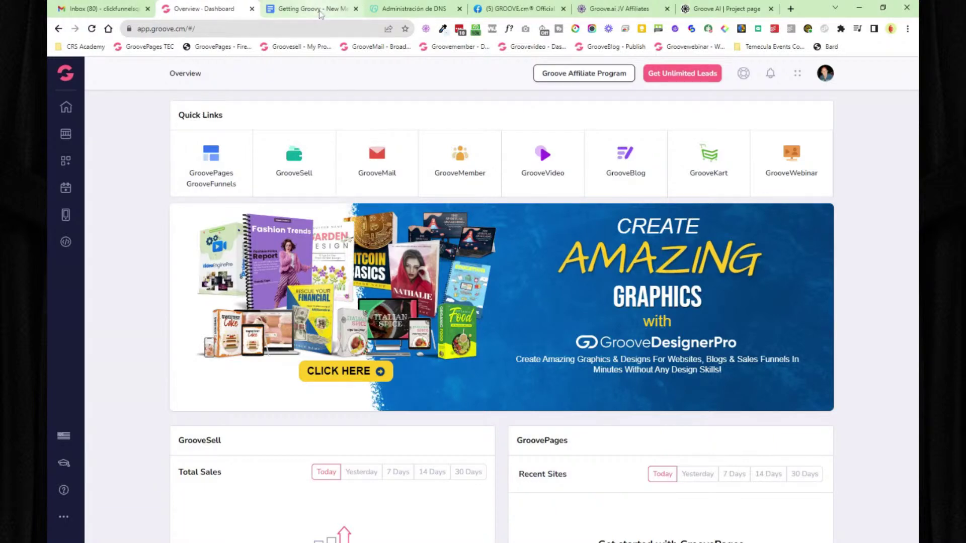
left_click(319, 12)
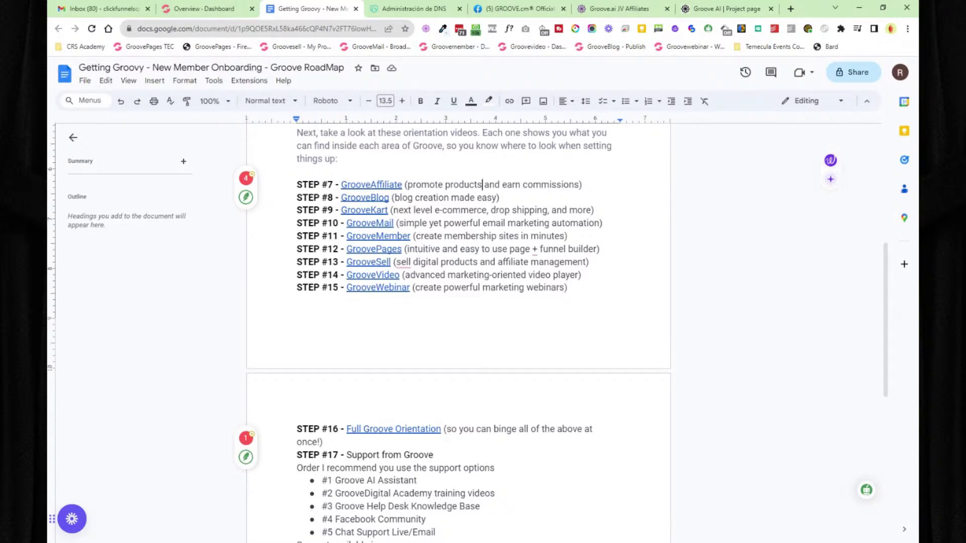
left_click(201, 9)
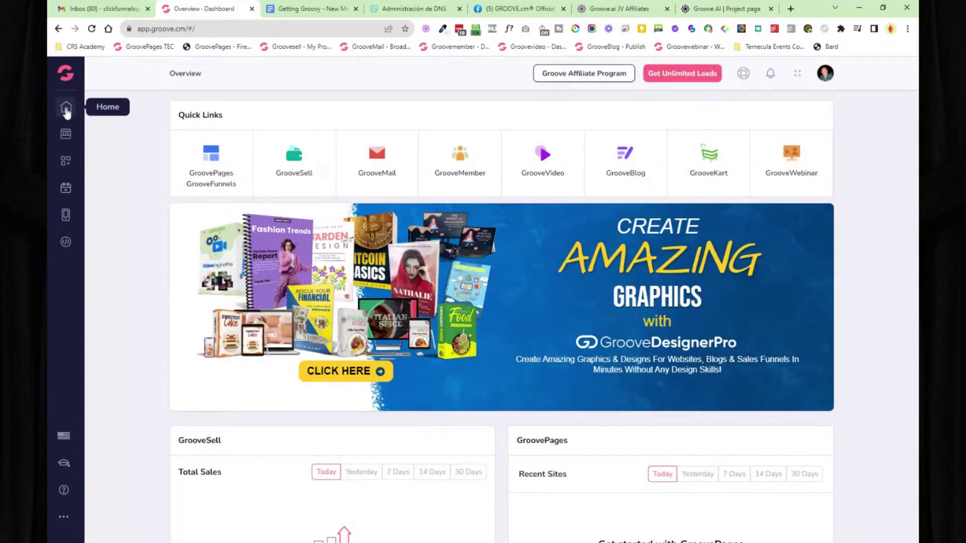
Step: Open GrooveSell and examine the vendor dashboard's date range and Revenue View options
left_click(66, 73)
left_click(125, 208)
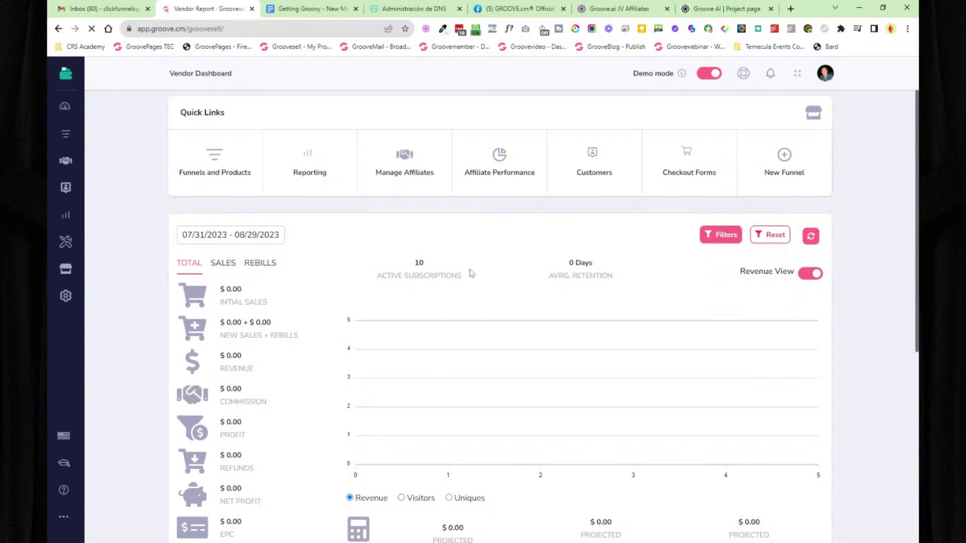
left_click(224, 241)
left_click(492, 234)
left_click(811, 274)
left_click(811, 274)
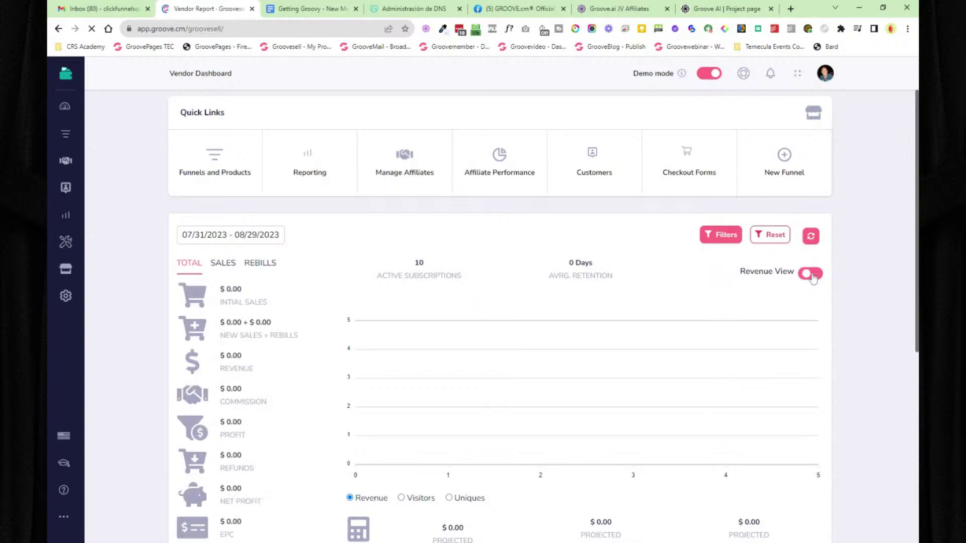
Step: View the list of product funnels and open the management dashboard of the first Group Coaching Code funnel
left_click(66, 137)
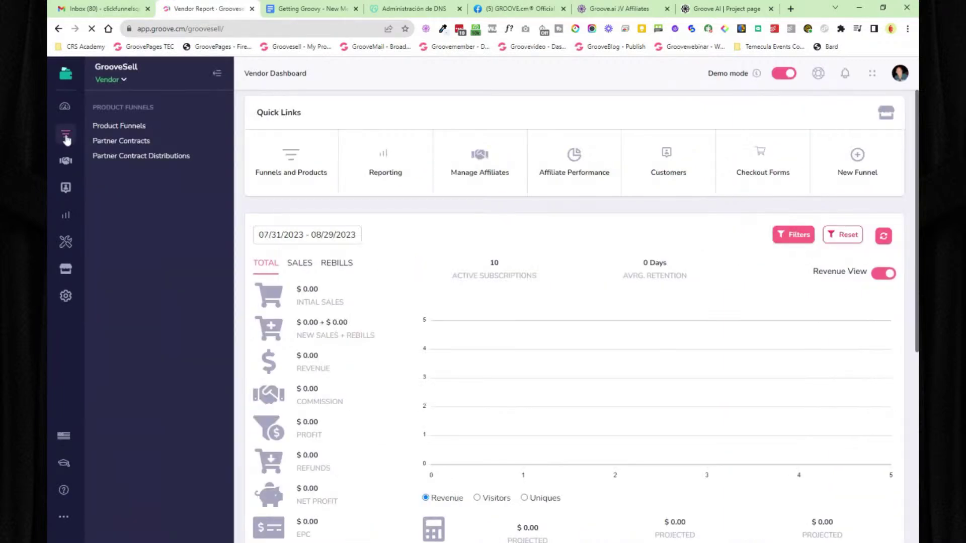
left_click(119, 127)
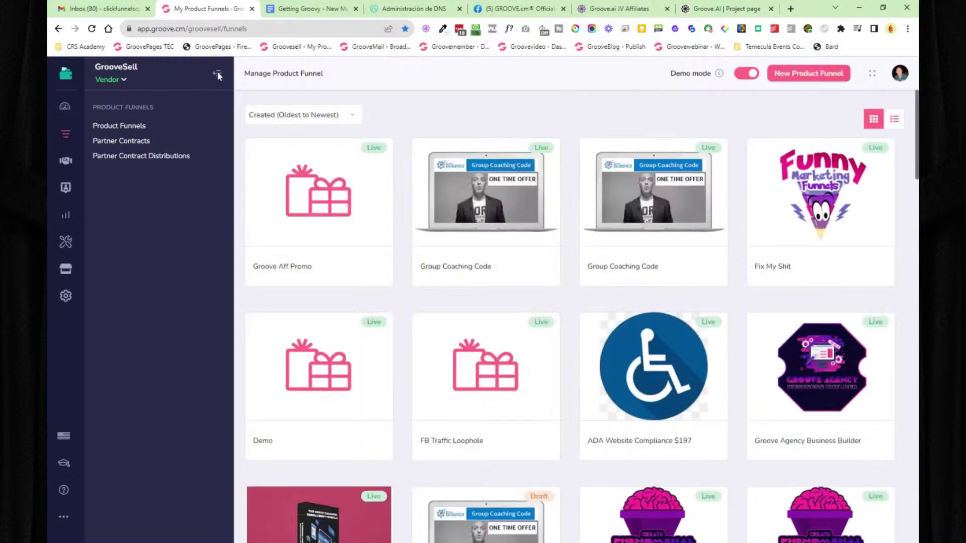
left_click(218, 75)
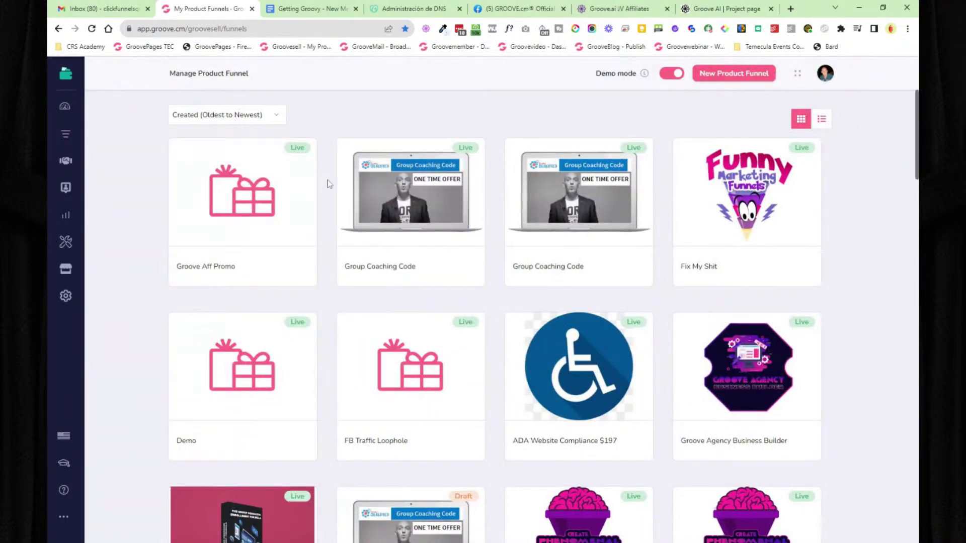
mouse_move(400, 197)
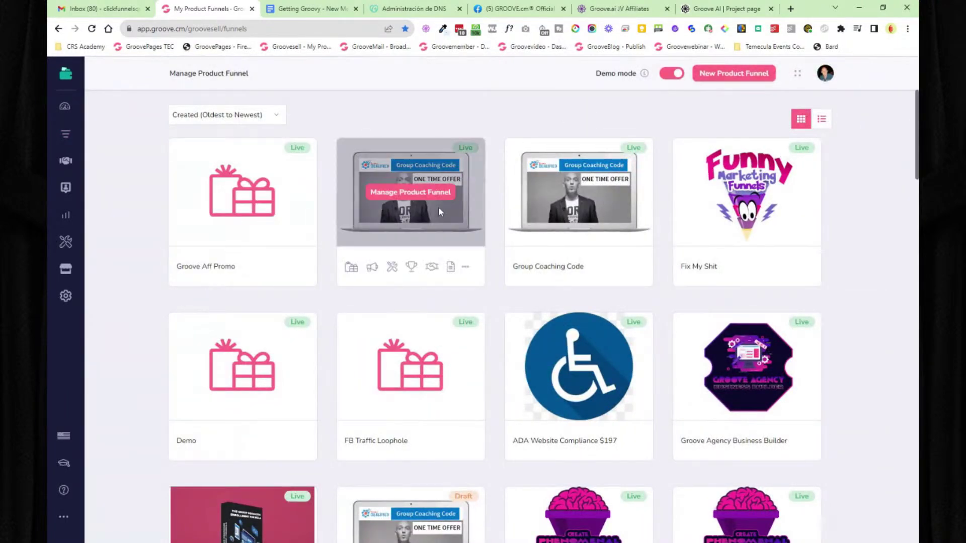
left_click(404, 194)
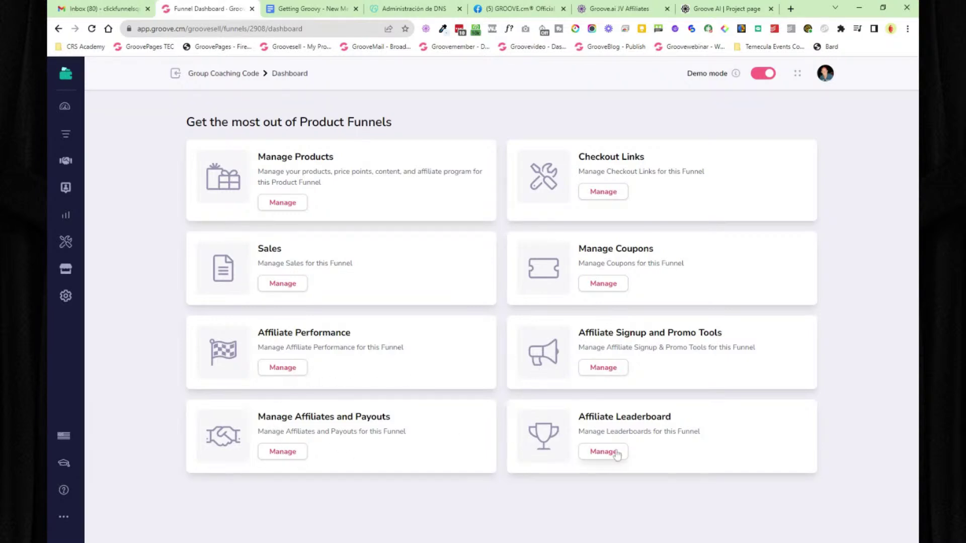
Step: Open the funnel's Group Coaching Code product for editing and review its setup stages from Info to Finish
left_click(280, 201)
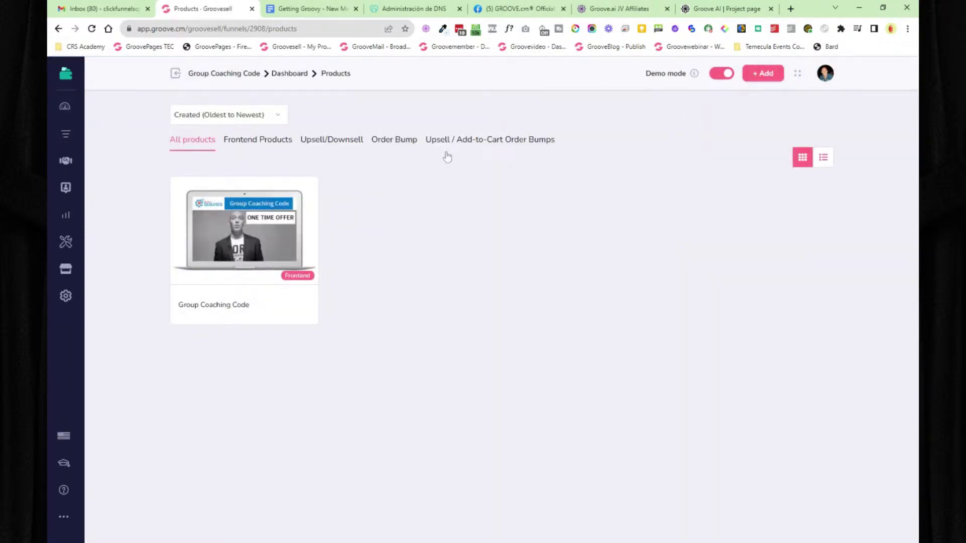
left_click(233, 229)
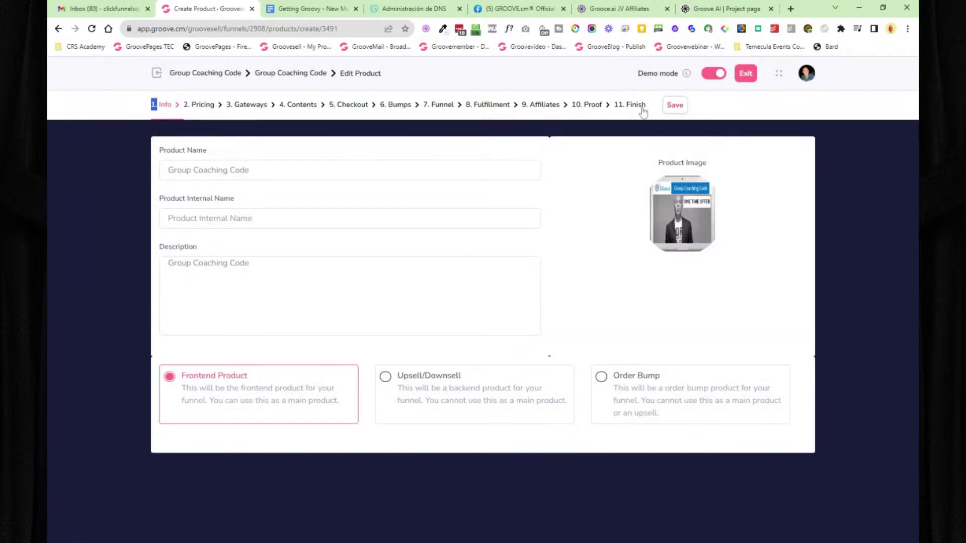
triple_click(646, 107)
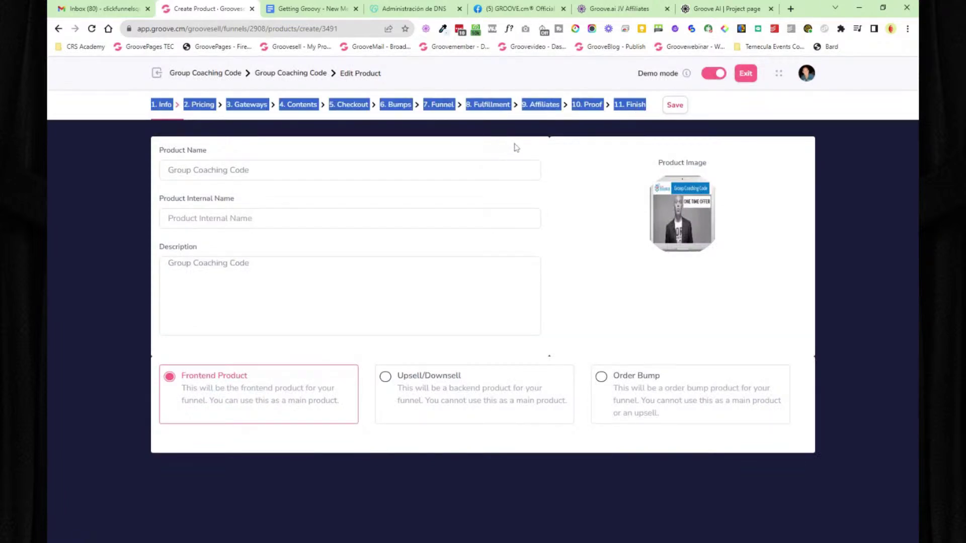
Step: Review the Group Coaching Code product's Info, Pricing, Gateways, Contents and Proof setup stages
left_click(516, 148)
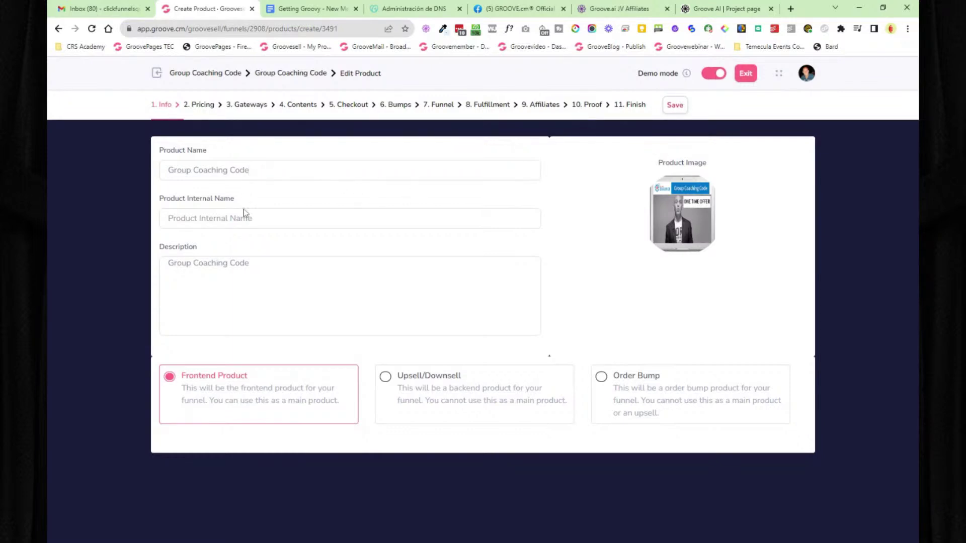
left_click(312, 263)
left_click(201, 105)
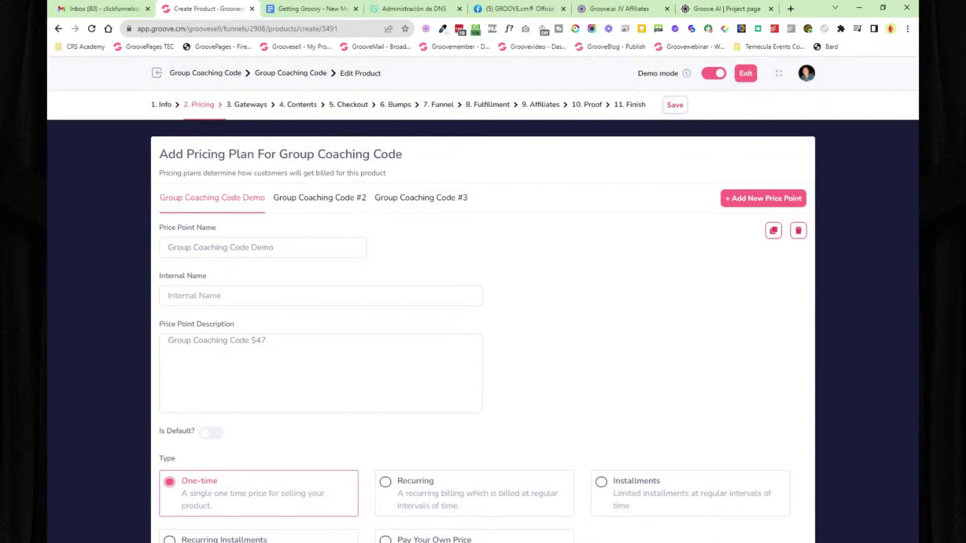
left_click(249, 105)
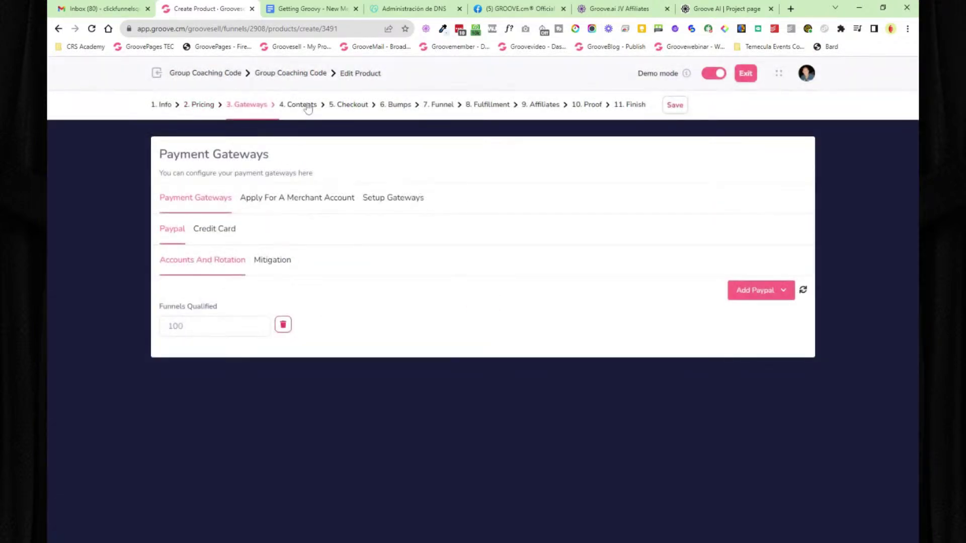
left_click(308, 104)
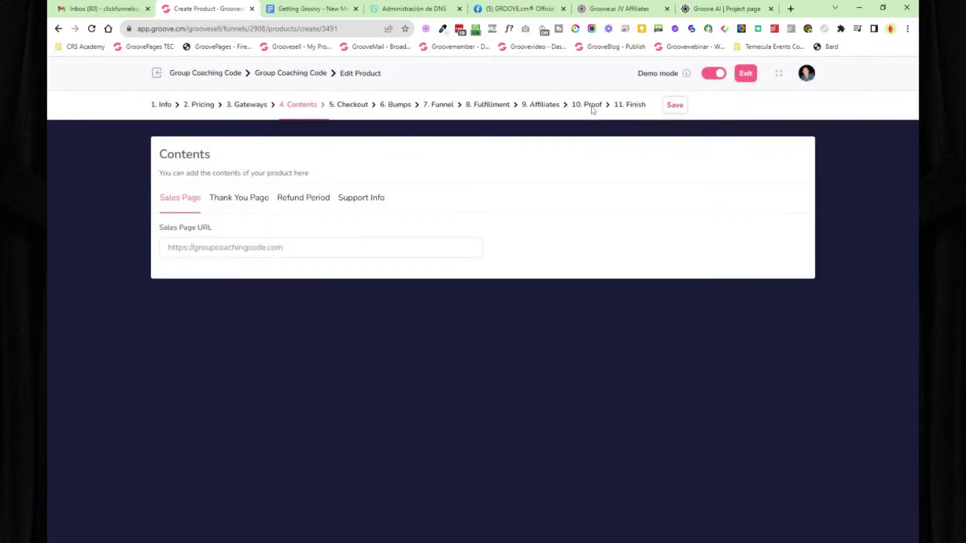
left_click(591, 106)
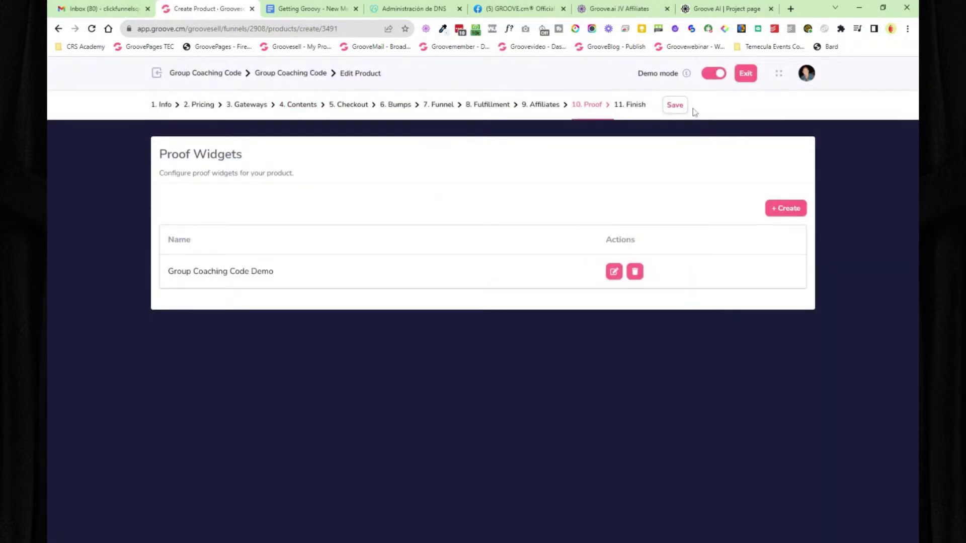
Step: Copy the sales page tracking link from the product's Finish stage and exit the product editor
left_click(637, 106)
scroll(649, 240, "down", 2)
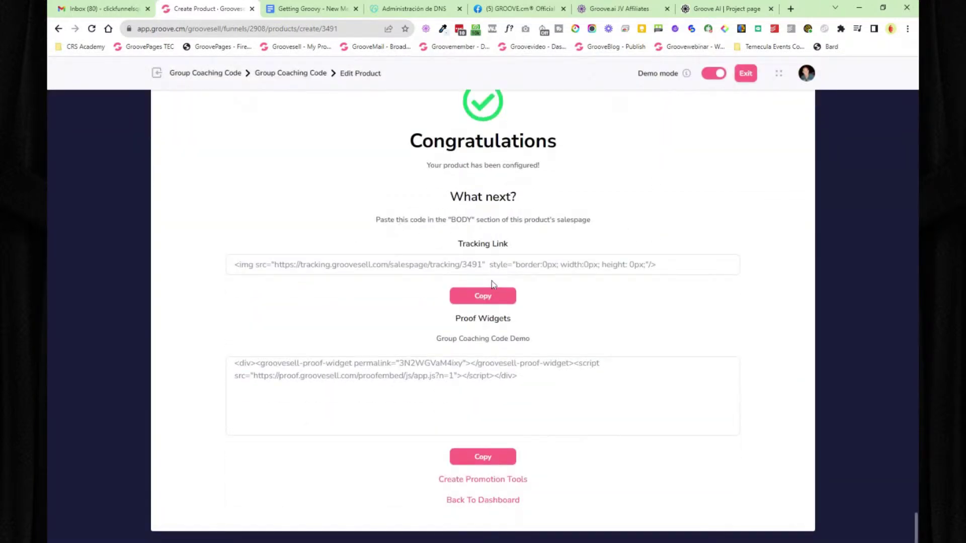
left_click(493, 296)
scroll(508, 439, "up", 2)
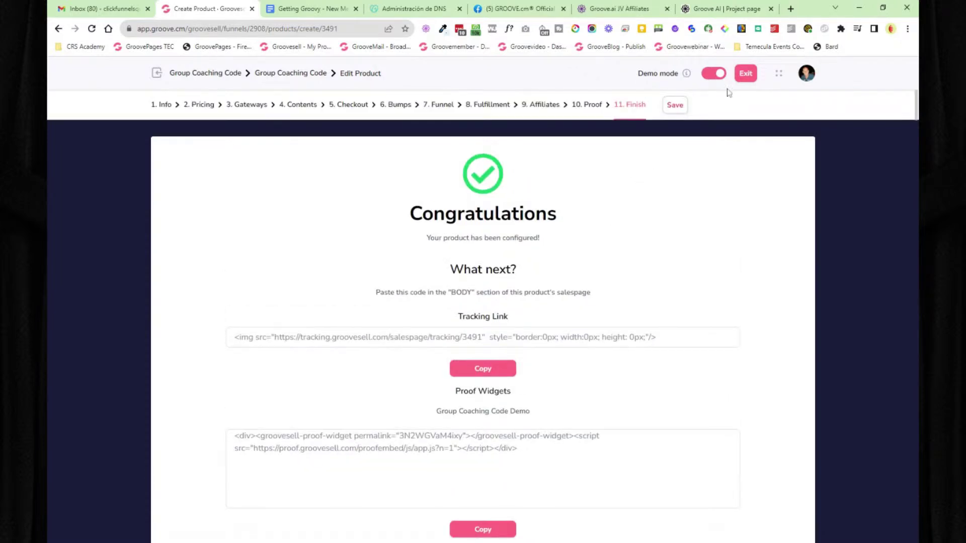
left_click(744, 73)
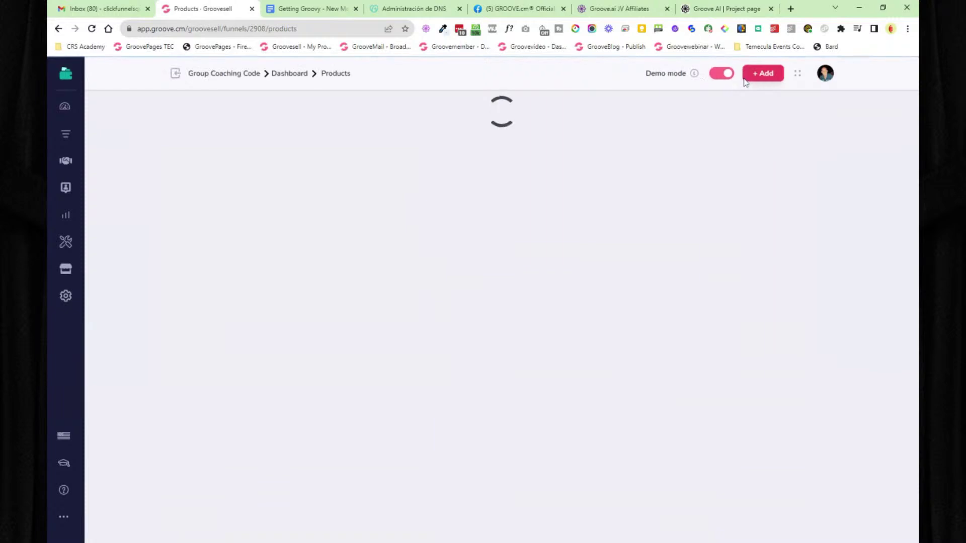
Step: Look through GrooveSell's product funnel and affiliate options, and examine the prizes and affiliate leaderboard on the Groove.ai JV Affiliates page
left_click(66, 134)
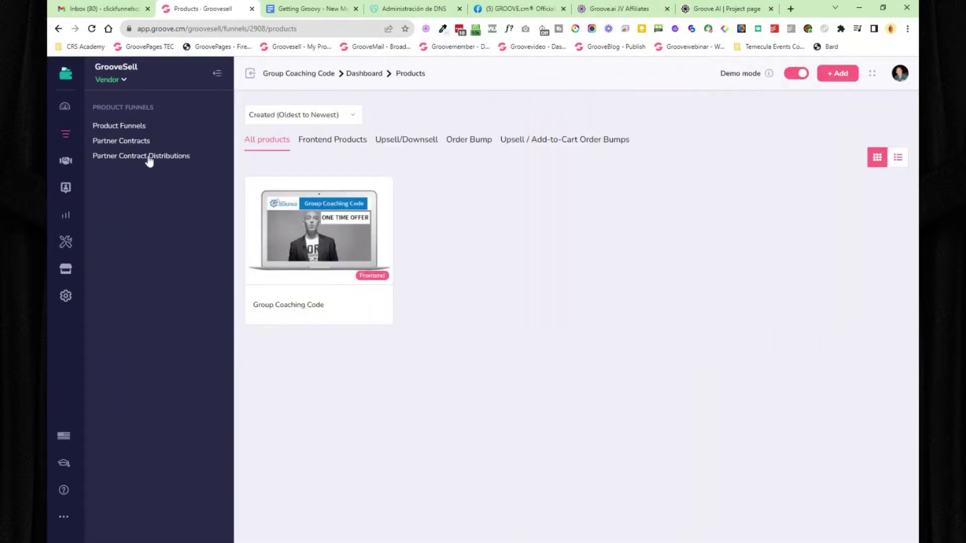
left_click(66, 166)
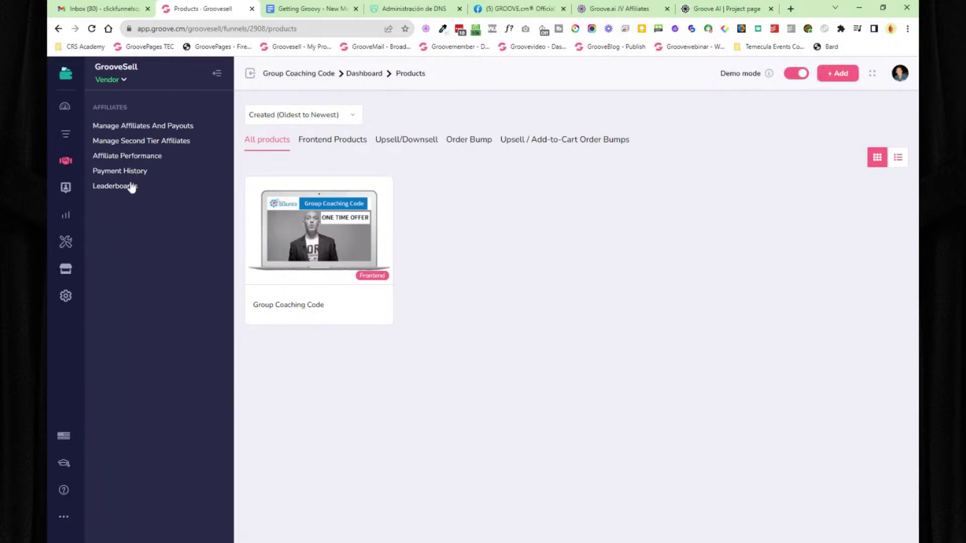
left_click(630, 14)
scroll(740, 244, "down", 15)
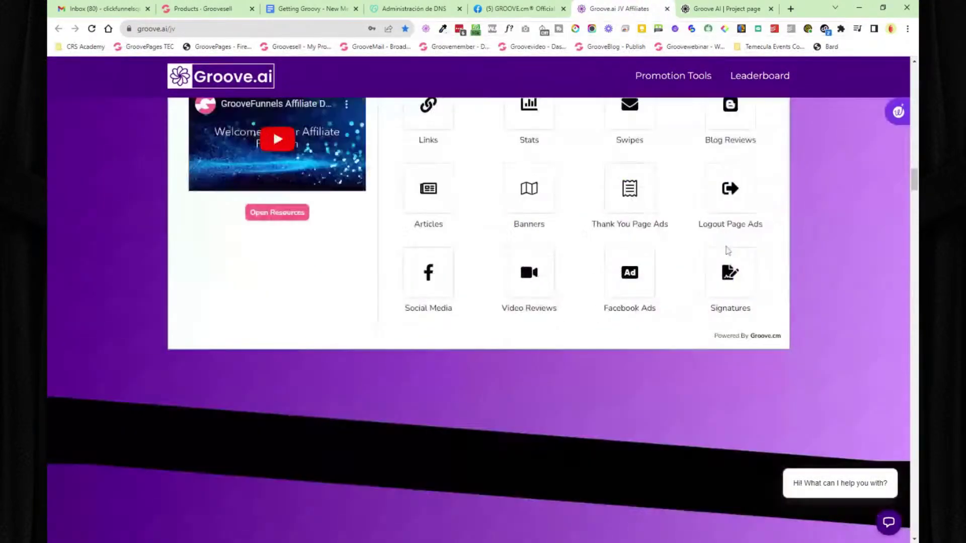
scroll(739, 245, "down", 20)
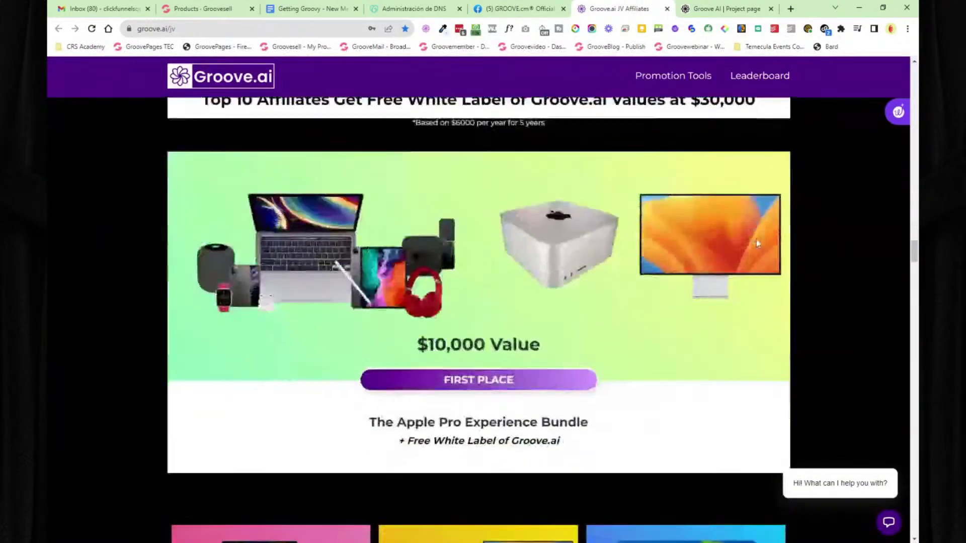
scroll(787, 228, "down", 20)
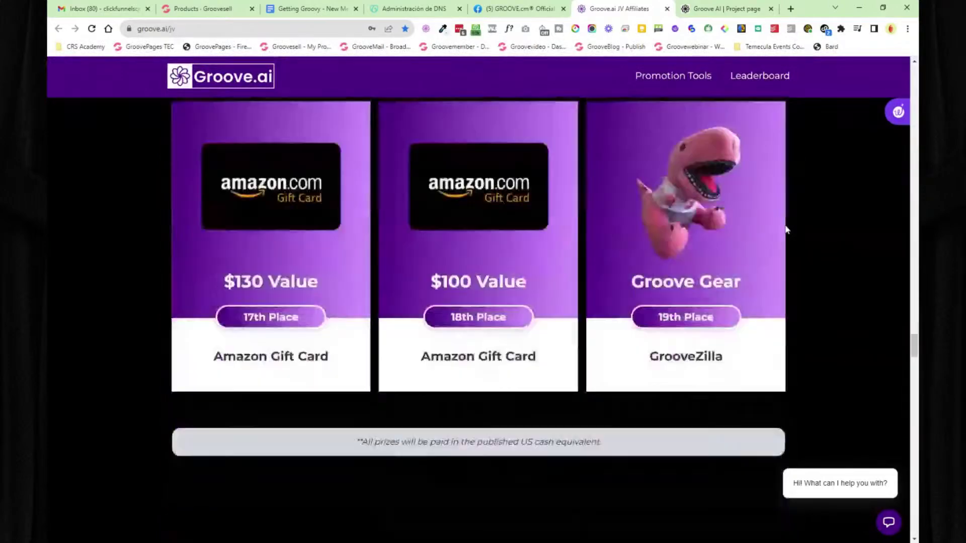
scroll(784, 224, "up", 2)
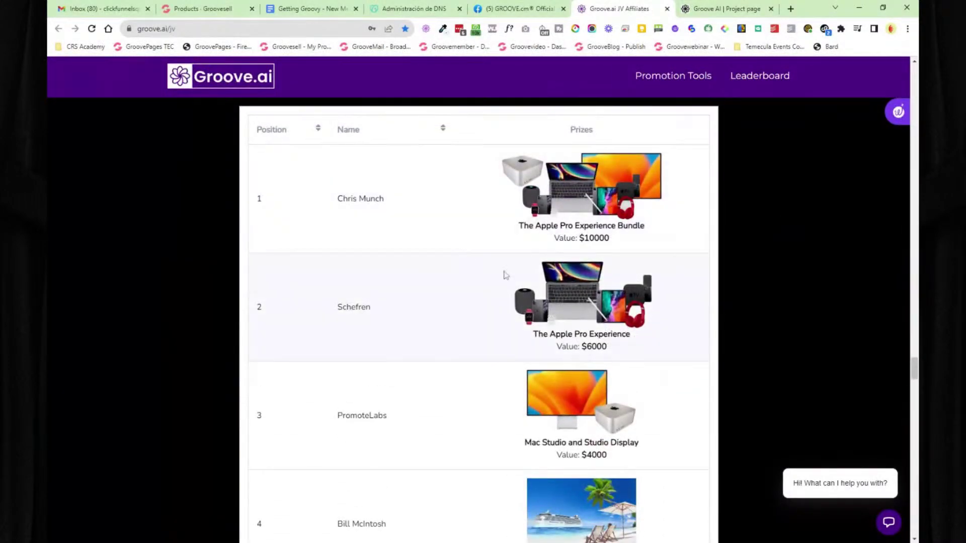
scroll(301, 231, "up", 1)
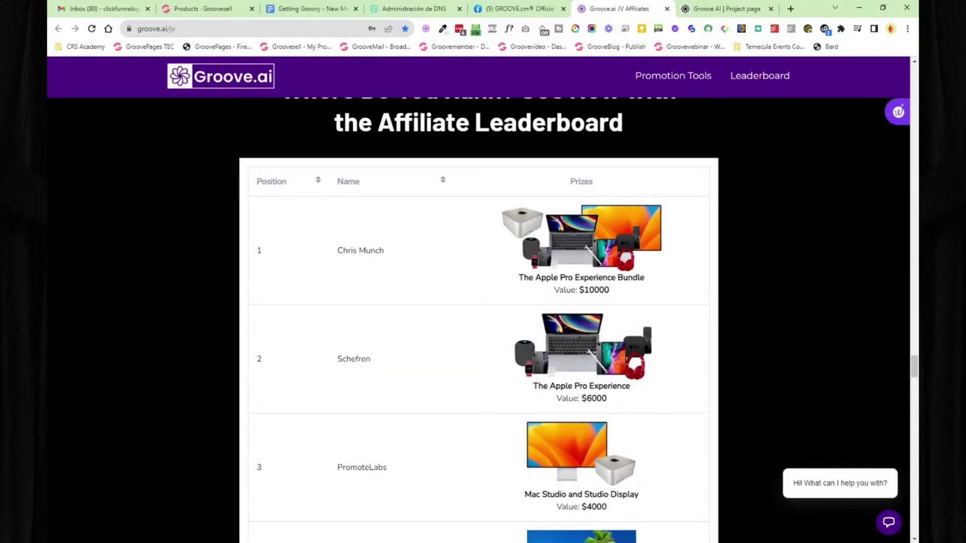
Step: Return to GrooveSell and view its Customers section and Transactions report
left_click(208, 10)
left_click(65, 188)
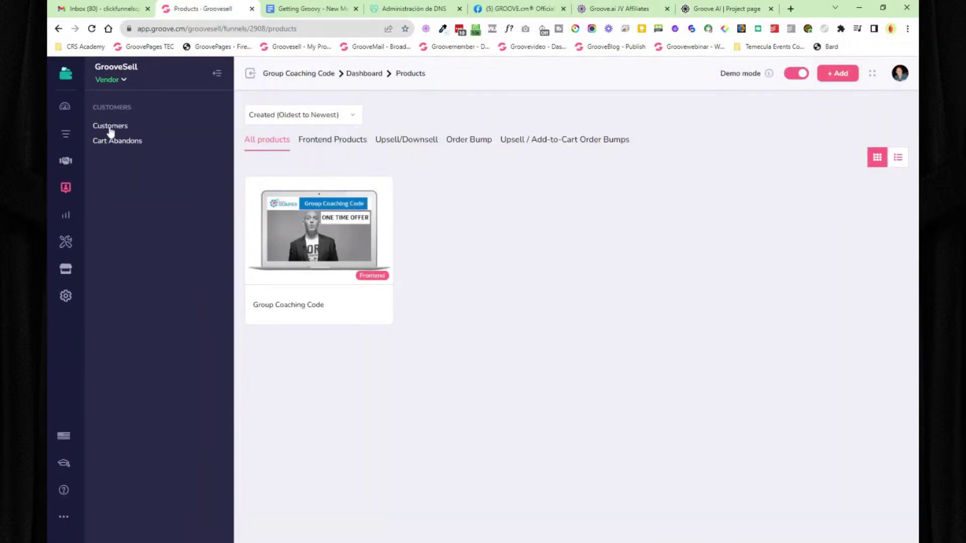
left_click(111, 127)
left_click(64, 216)
left_click(117, 130)
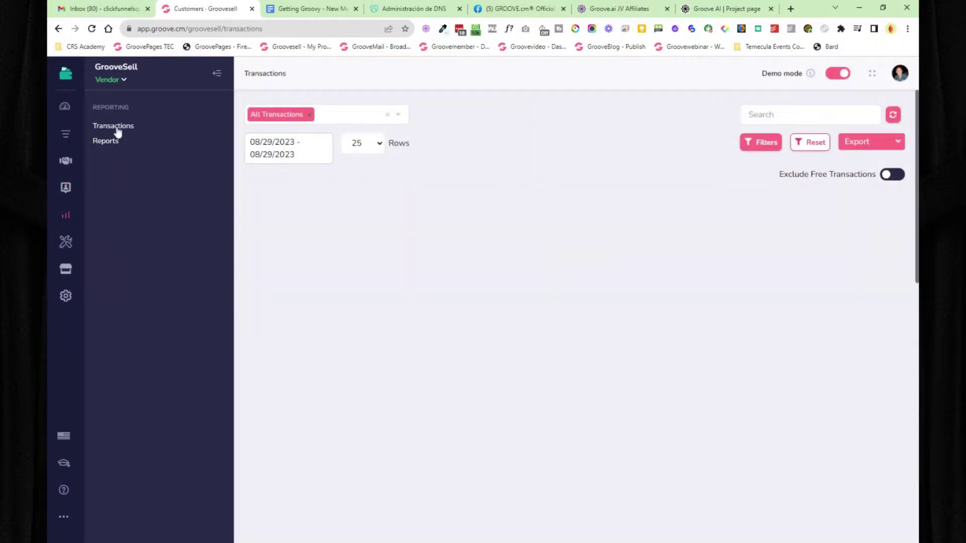
Step: View the checkout forms and links for Group Coaching Code, and open the Marketplace
left_click(66, 241)
left_click(146, 130)
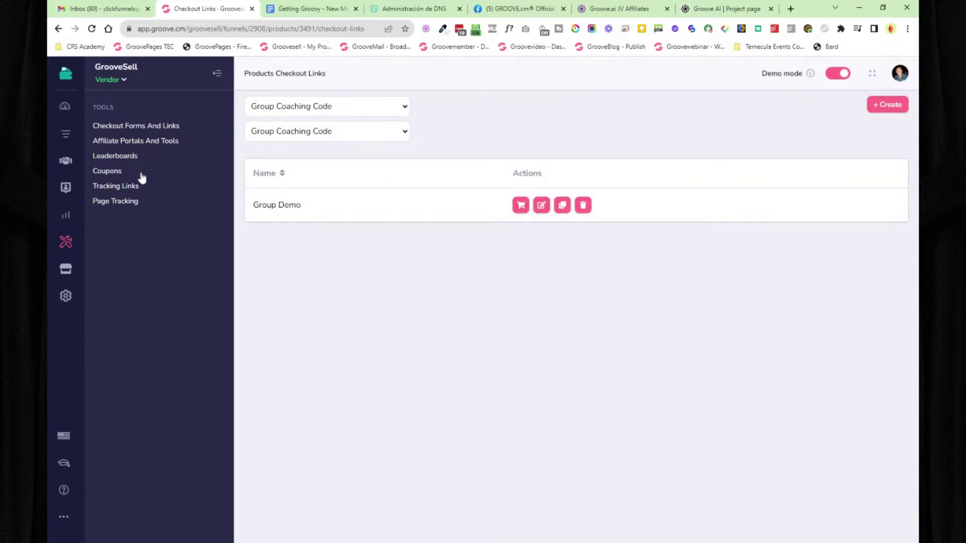
left_click(65, 269)
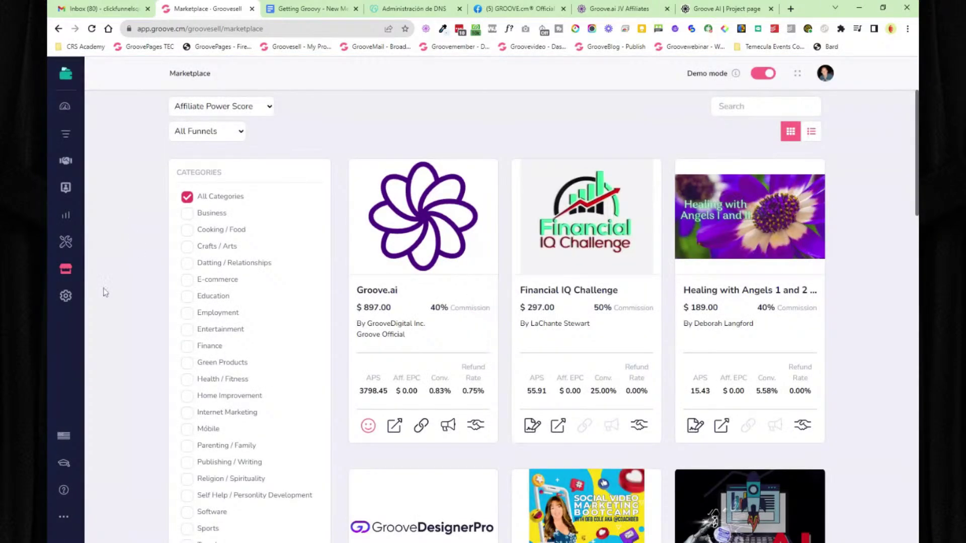
Step: Review the vendor settings for payment gateways, domains and Facebook conversion pixels
left_click(66, 297)
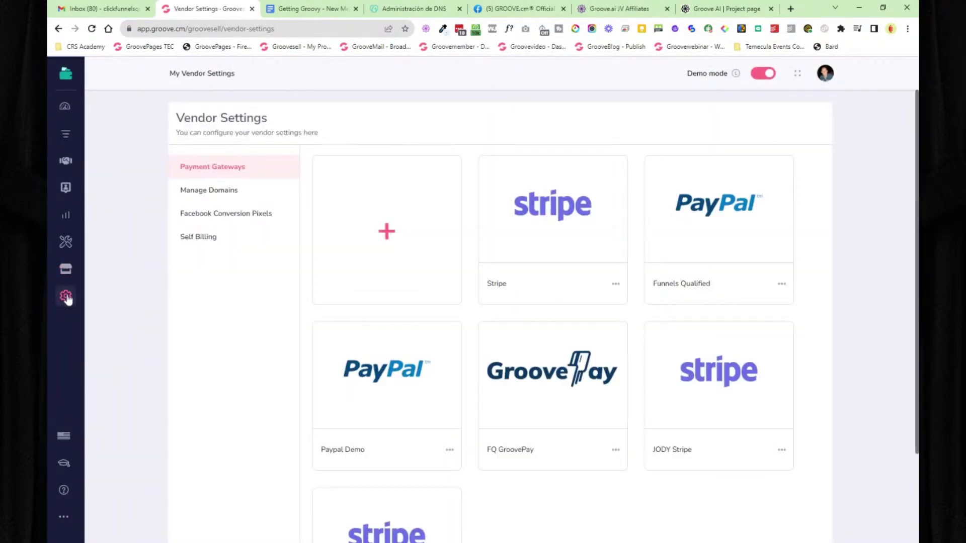
left_click(205, 194)
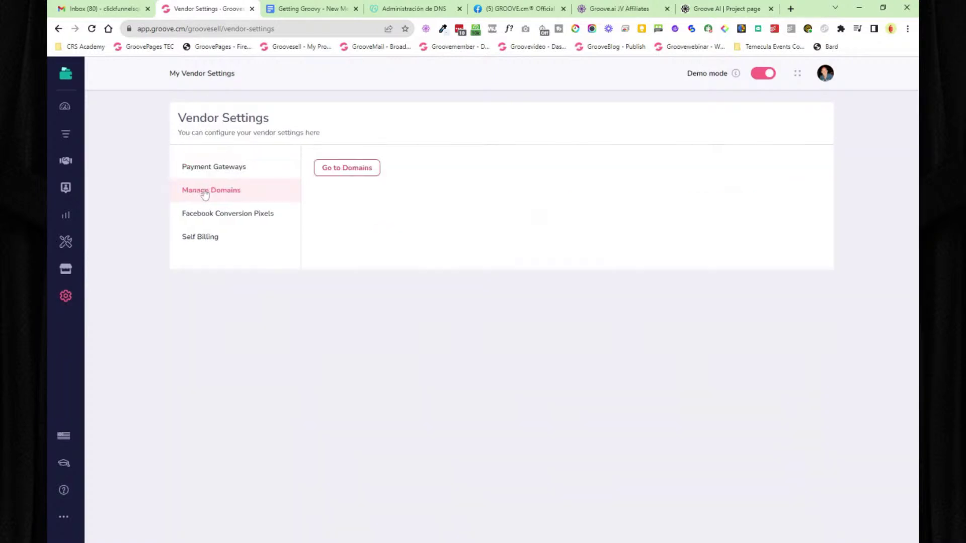
left_click(232, 217)
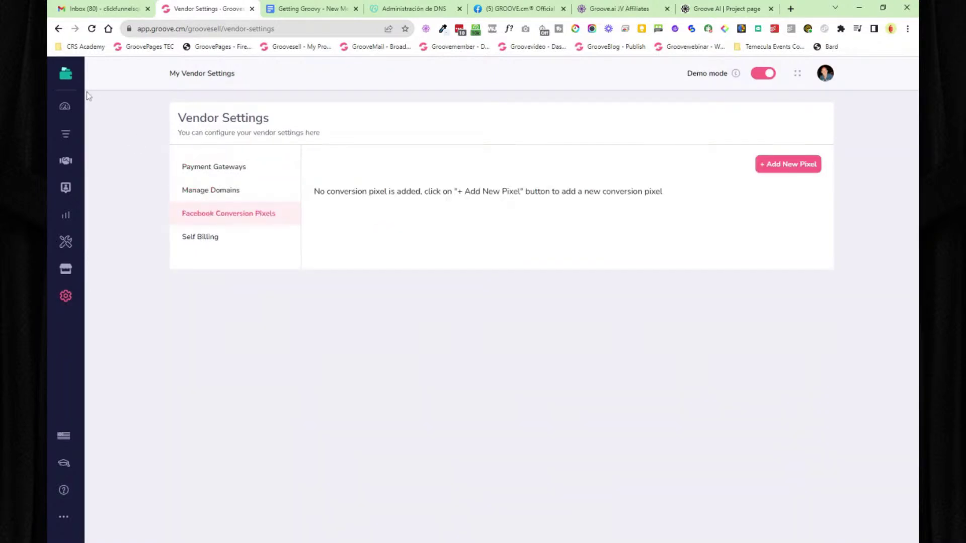
Step: Leave GrooveSell and return to the Groove Dashboard
left_click(66, 76)
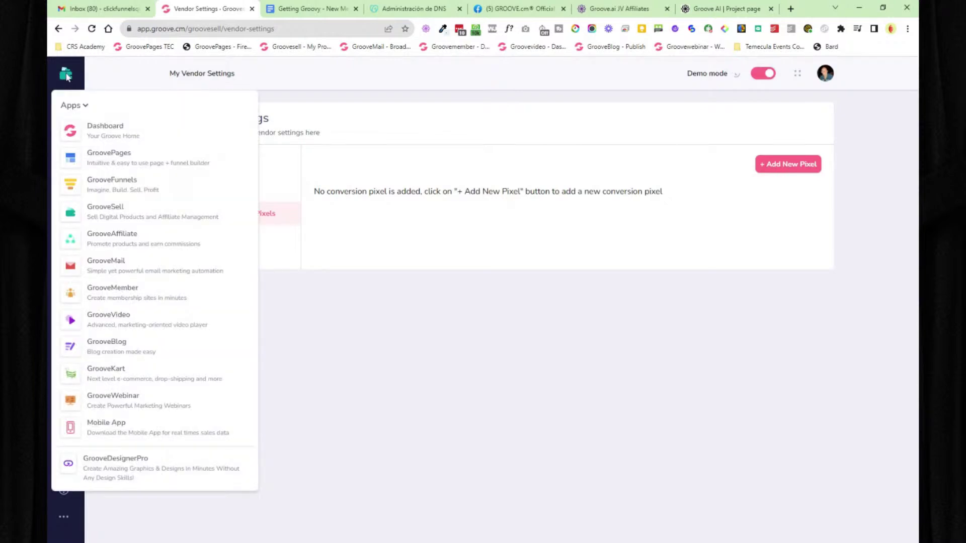
left_click(119, 83)
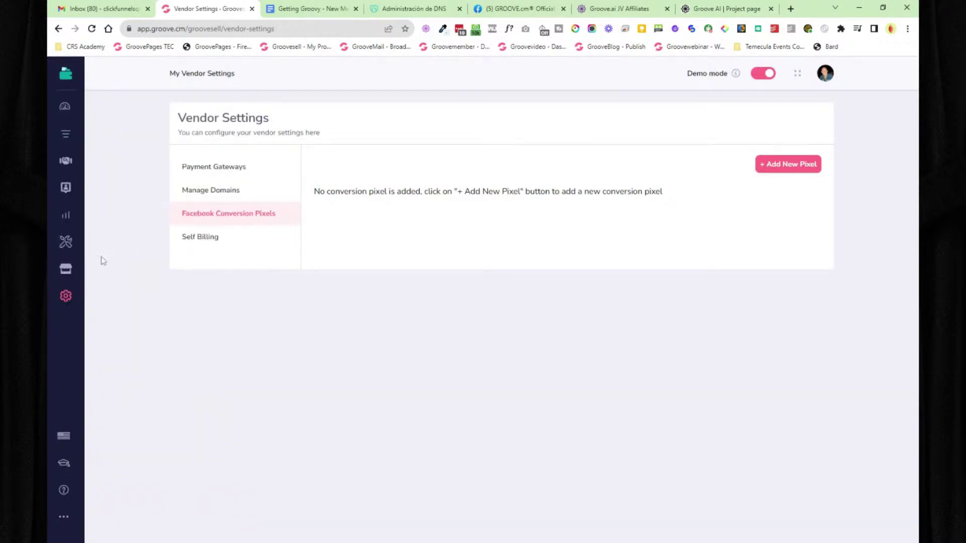
left_click(66, 108)
left_click(70, 76)
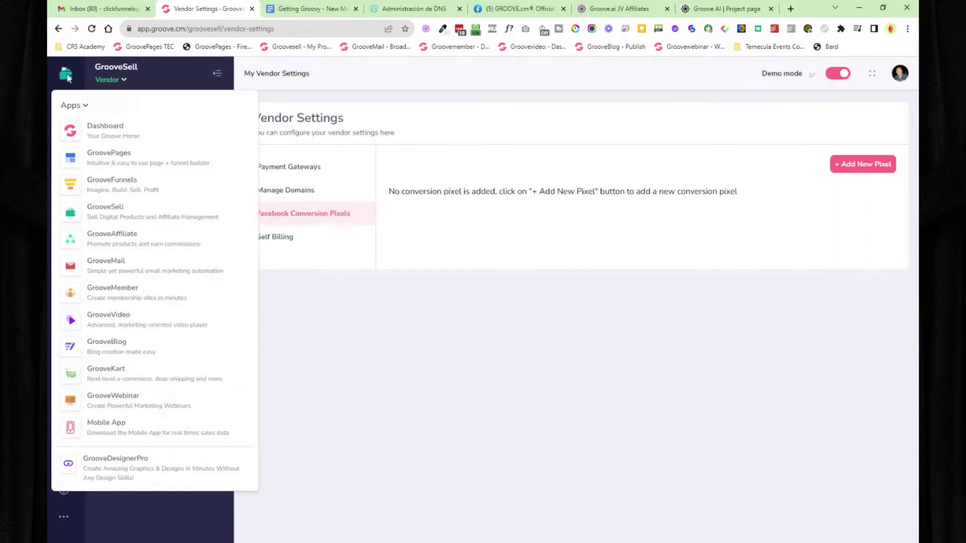
left_click(105, 131)
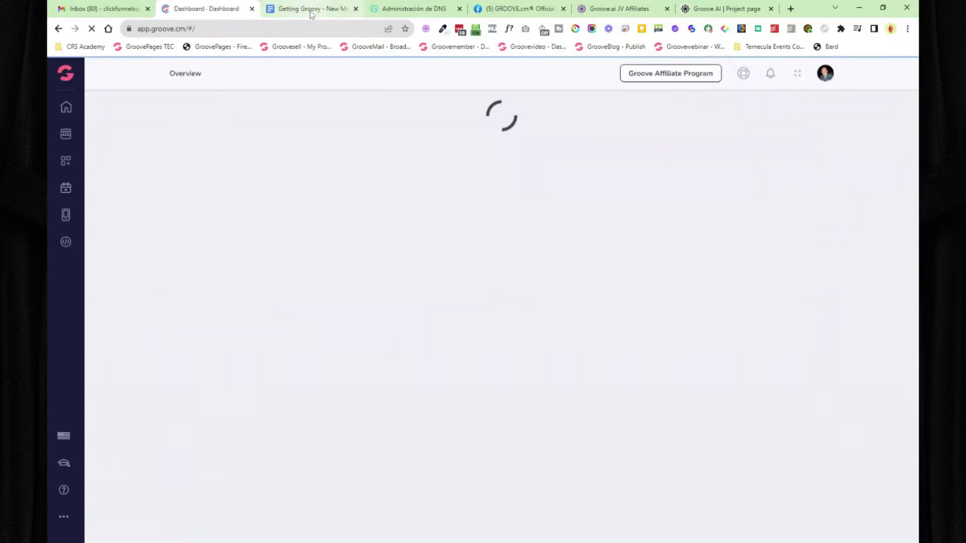
Step: Check the orientation steps in the Getting Groovy roadmap document and open GrooveVideo from the dashboard's quick links
left_click(313, 15)
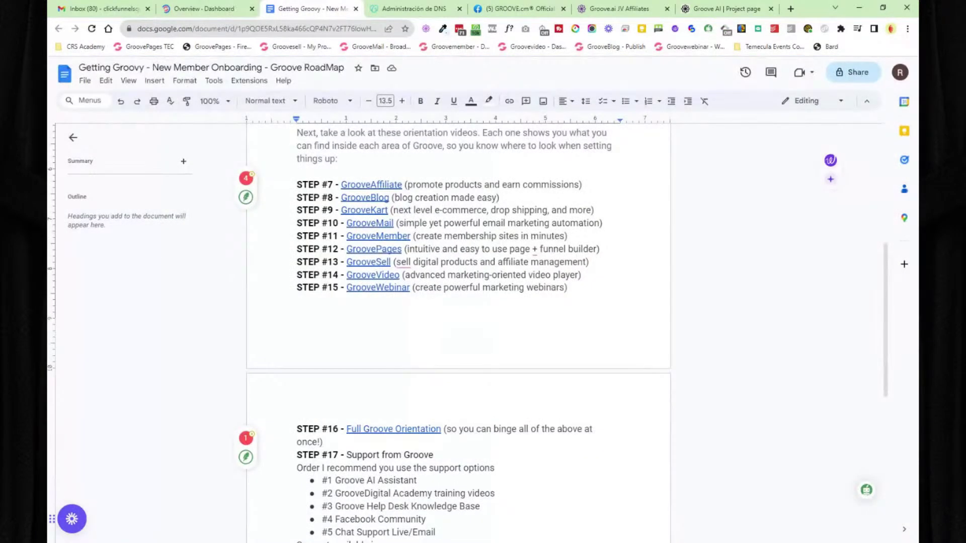
left_click(202, 10)
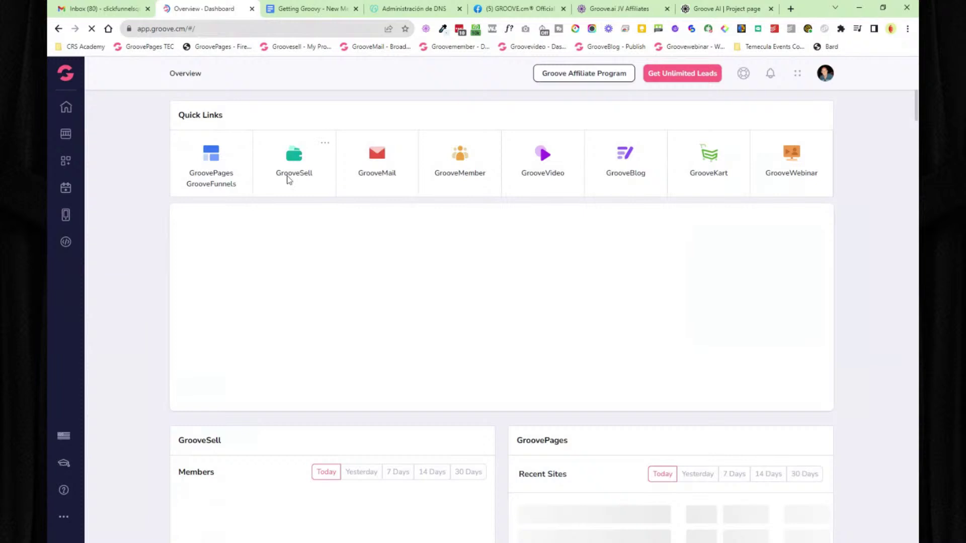
left_click(548, 163)
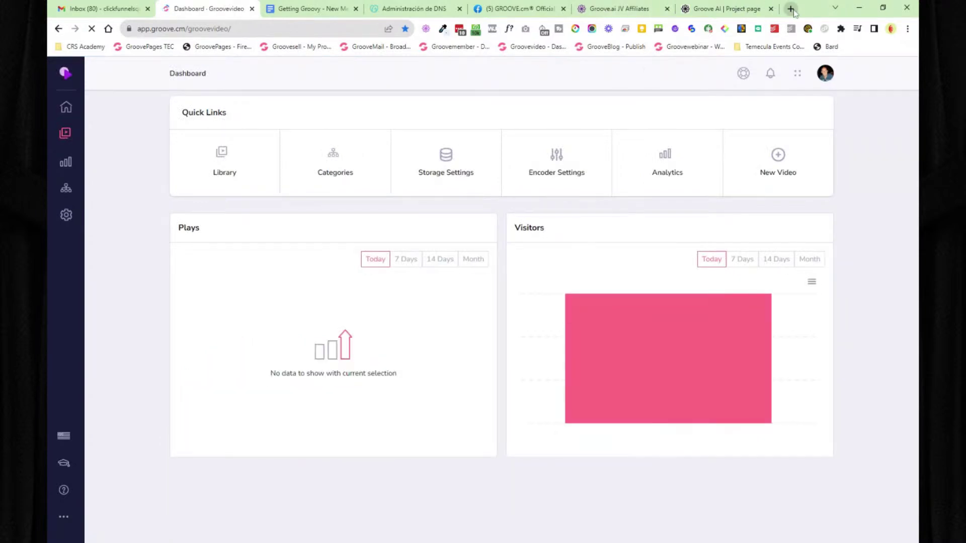
Step: Open the account's own Facebook profile and follow the Groove.ai bonuses link in its intro
left_click(530, 15)
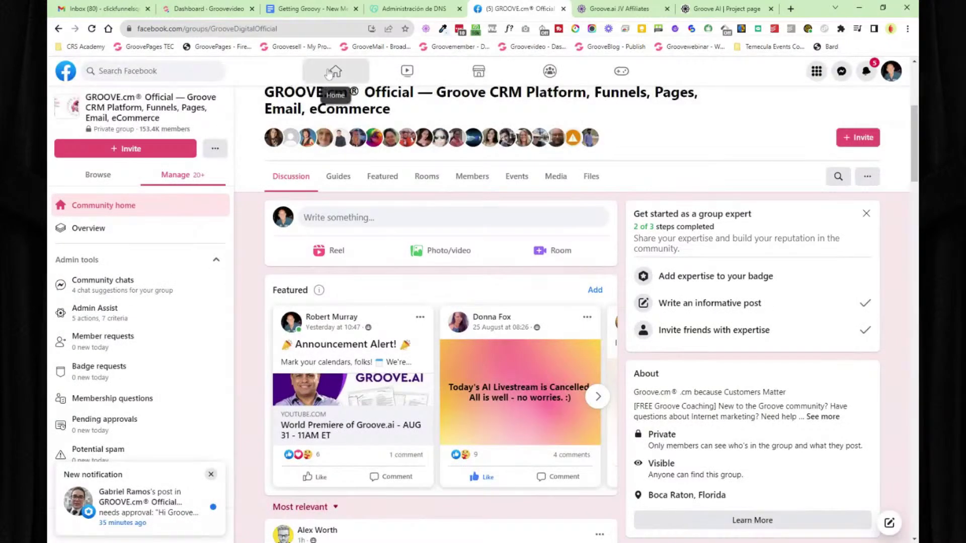
left_click(326, 76)
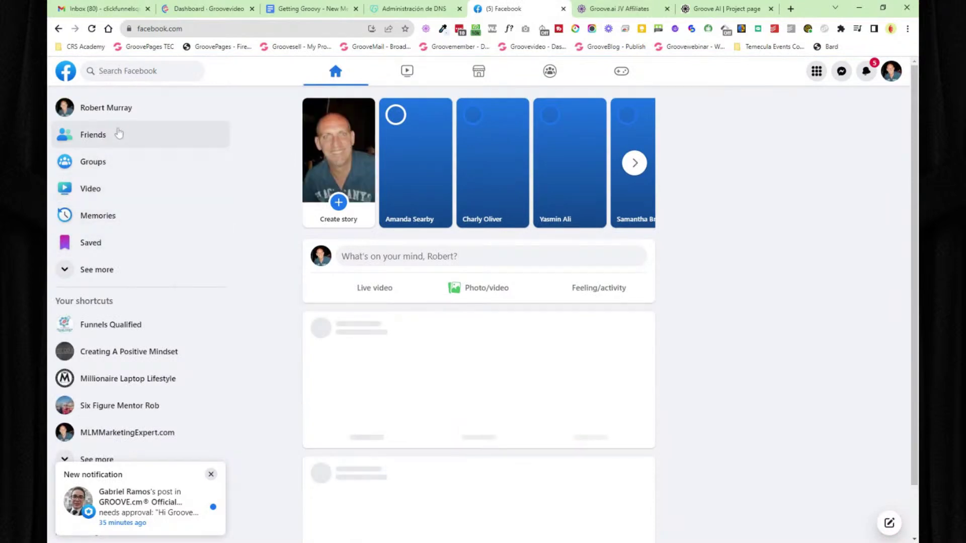
left_click(119, 115)
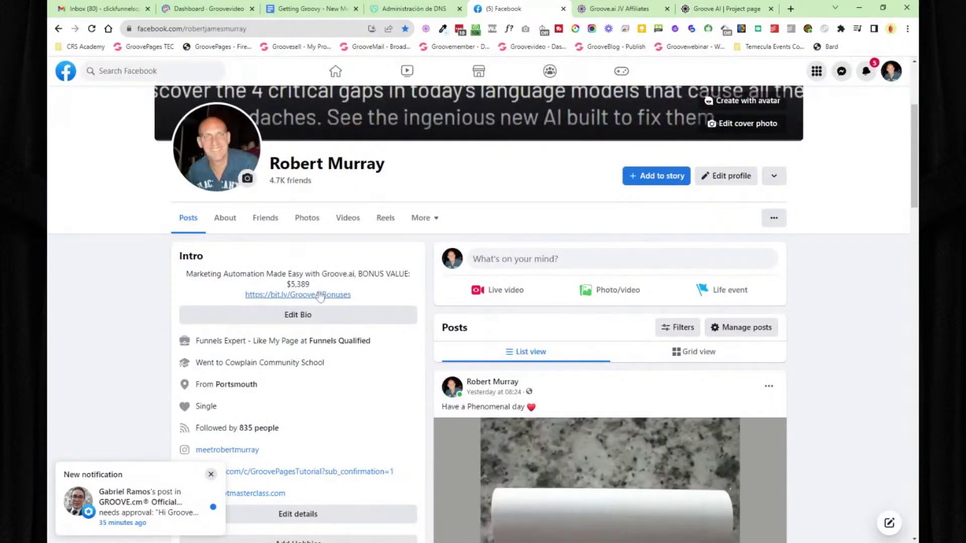
left_click(320, 296)
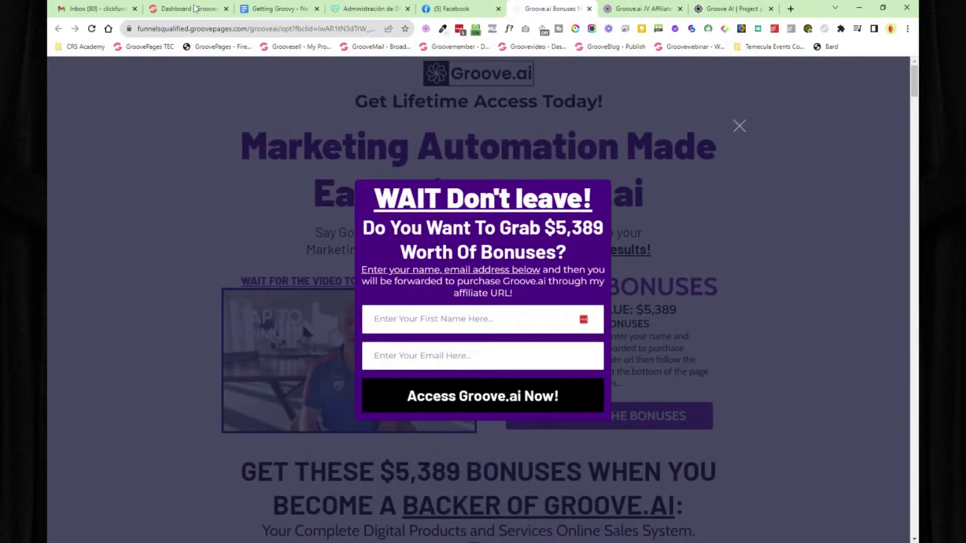
Step: Return to GrooveVideo and open its video library
left_click(194, 8)
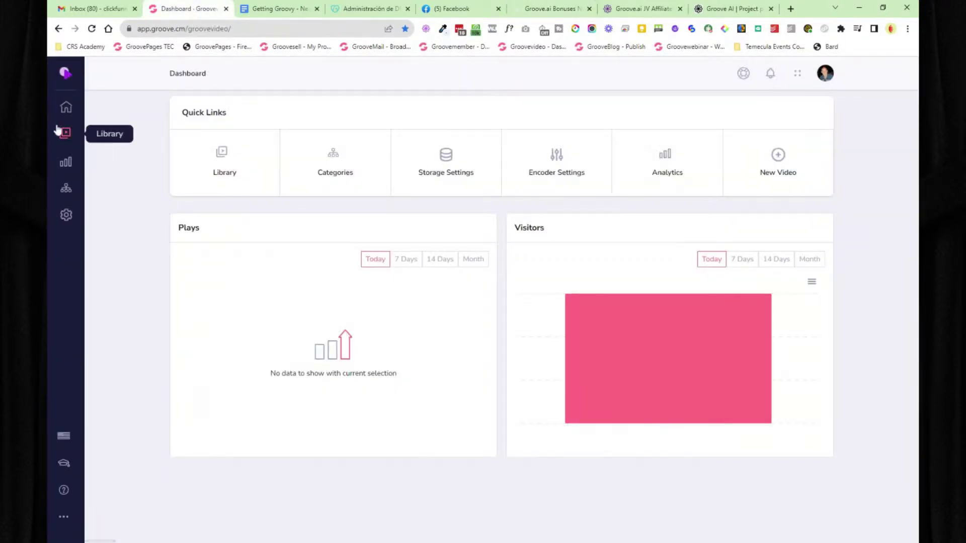
left_click(64, 134)
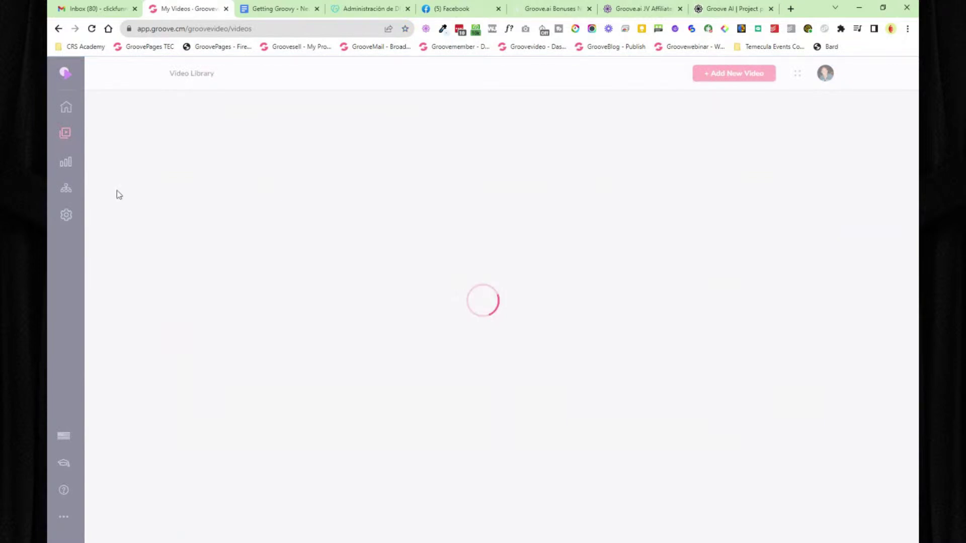
Step: Find the Groove.ai Bonuses Video in the video library and open it for editing
scroll(592, 318, "down", 5)
scroll(590, 318, "up", 3)
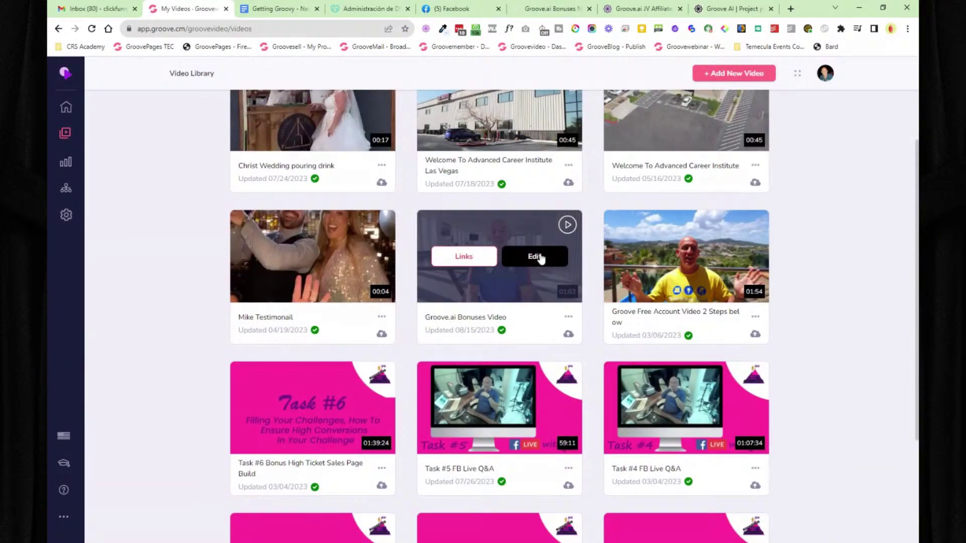
left_click(539, 257)
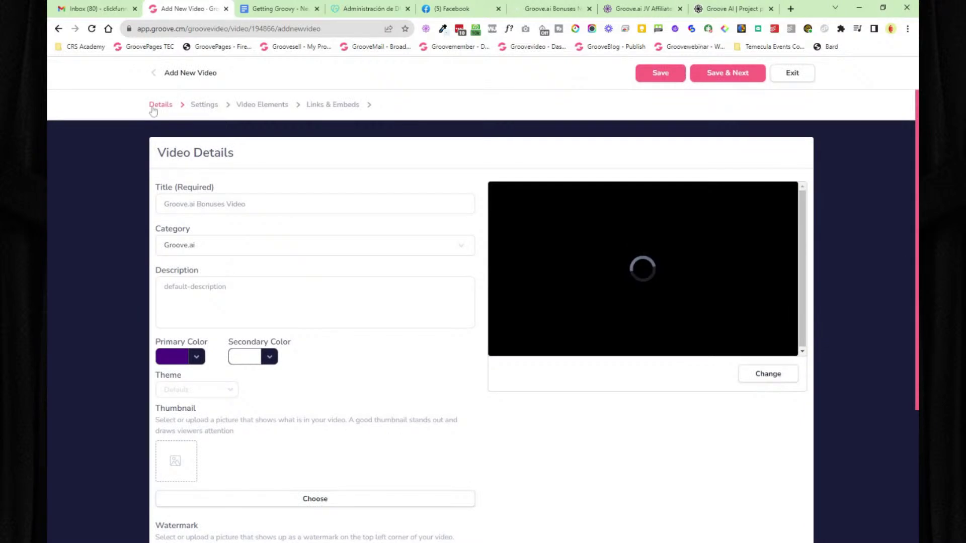
left_click_drag(146, 108, 385, 105)
left_click(127, 132)
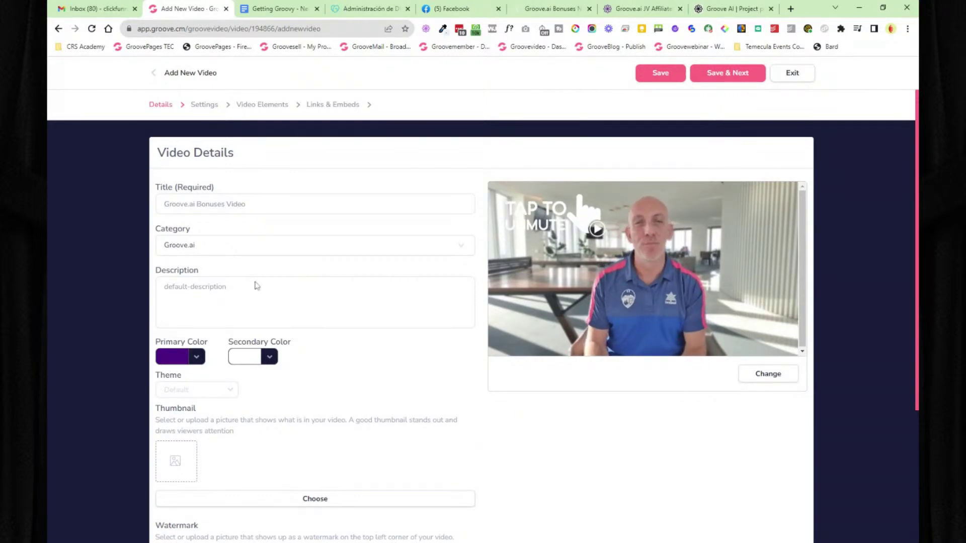
Step: Examine the video's details, including the primary color picker and the theme, thumbnail, watermark and end action options
scroll(158, 301, "down", 2)
left_click(182, 257)
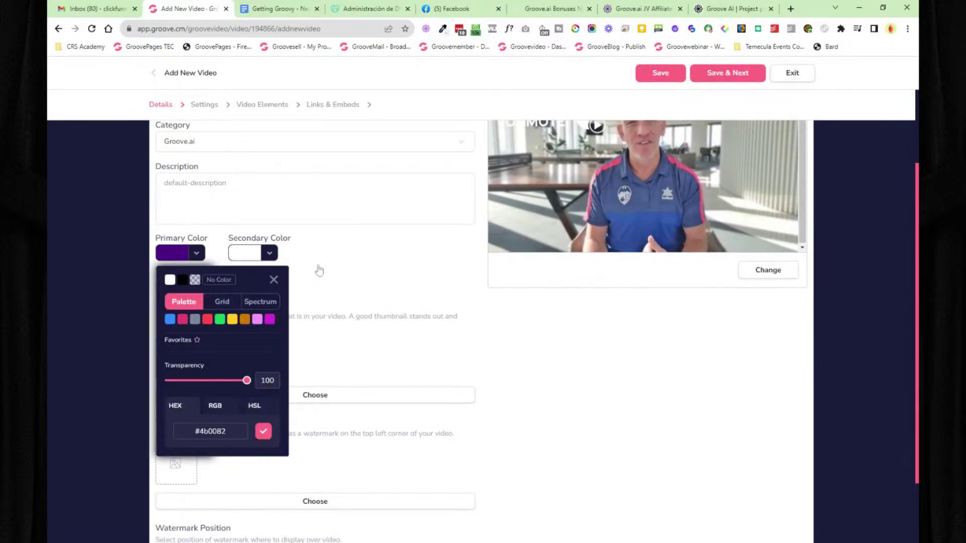
left_click(269, 280)
scroll(341, 275, "down", 1)
scroll(340, 275, "down", 1)
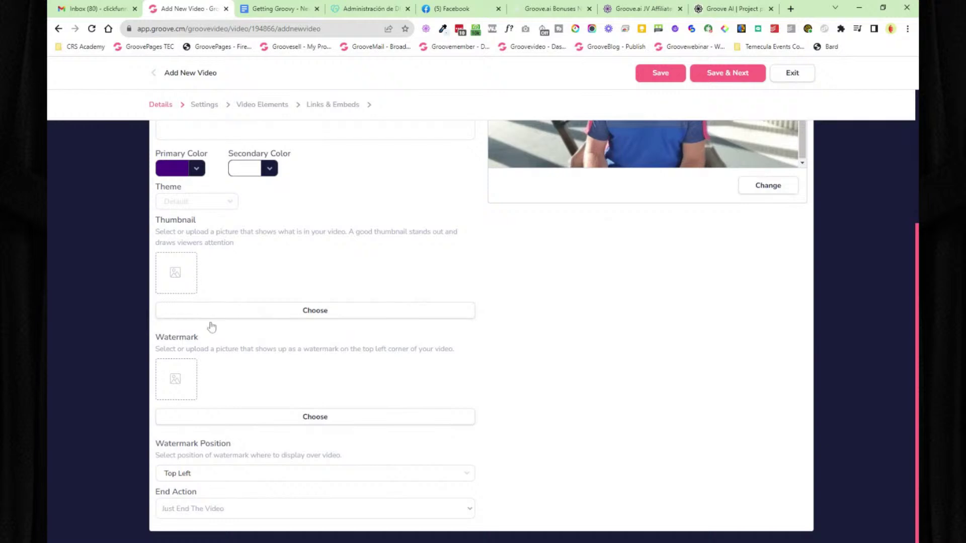
scroll(270, 419, "up", 3)
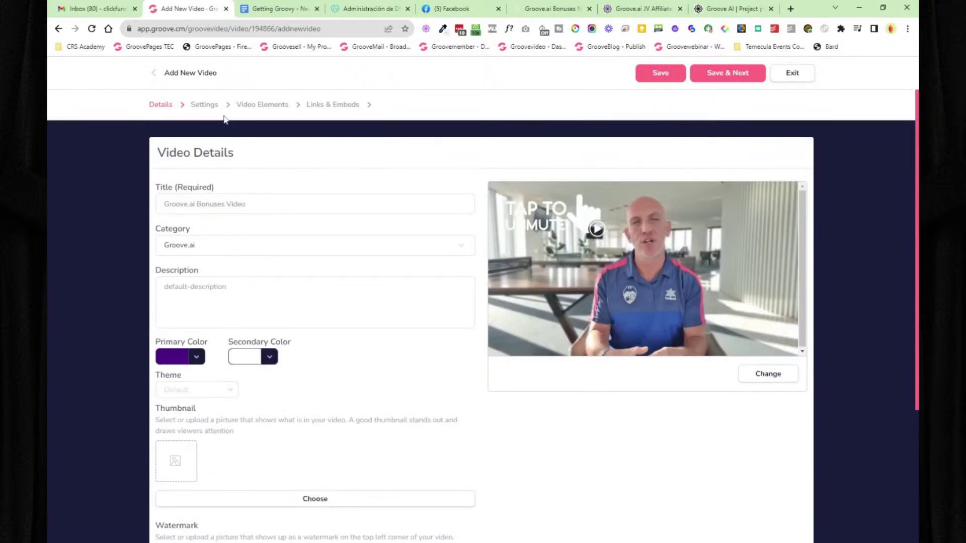
Step: Open the video's settings and preview the player controls by switching Show Controls on and back off
left_click(204, 105)
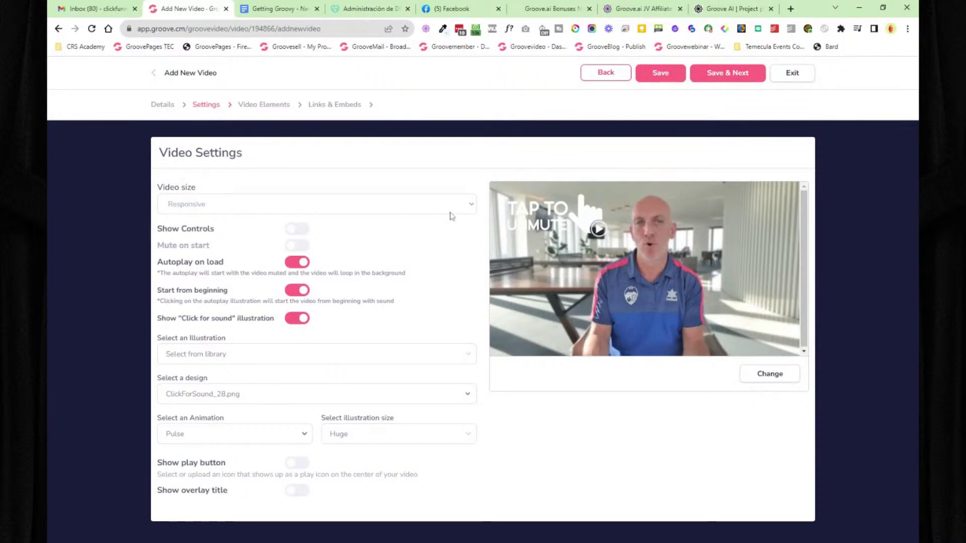
left_click(299, 231)
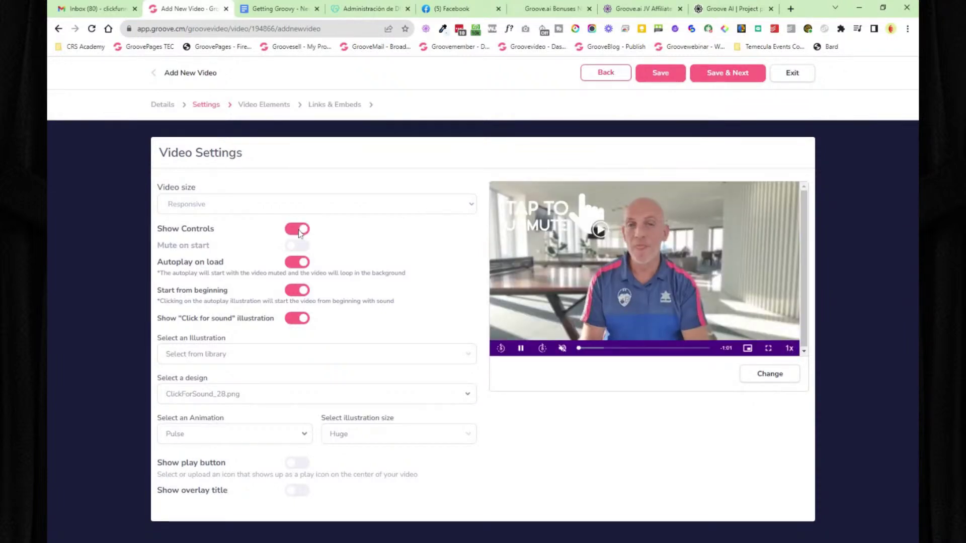
left_click(299, 231)
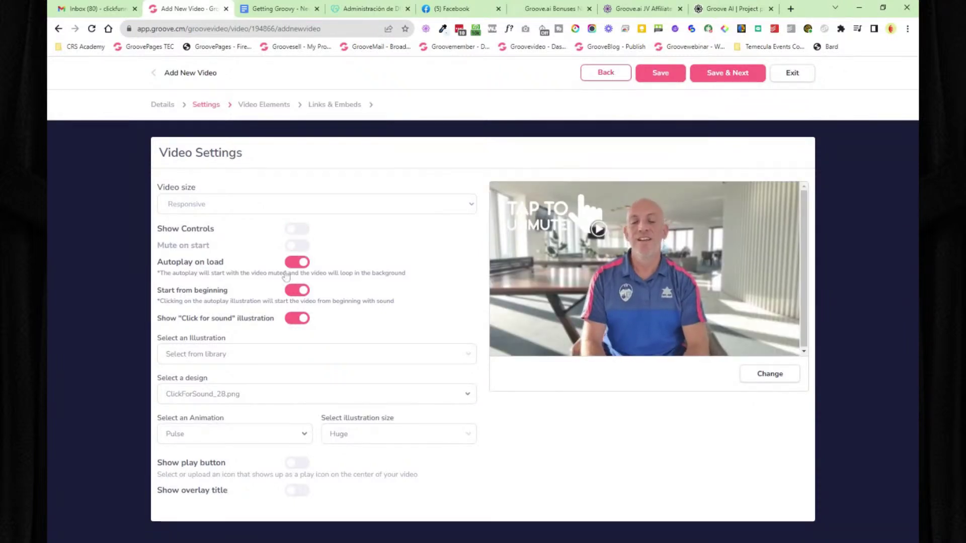
Step: Examine the illustration source options, keeping Select from library, and browse the available click-for-sound designs
left_click(301, 358)
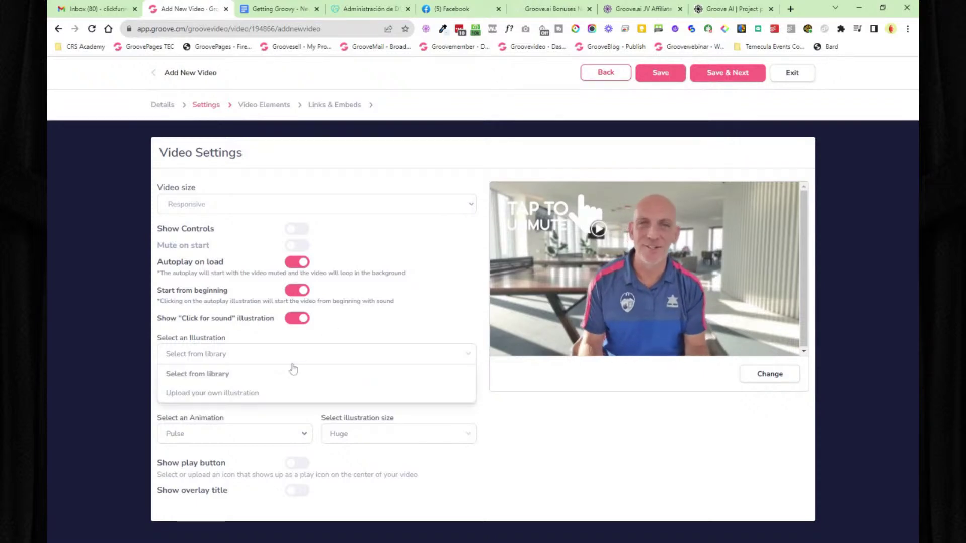
left_click(255, 399)
left_click(291, 361)
left_click(269, 373)
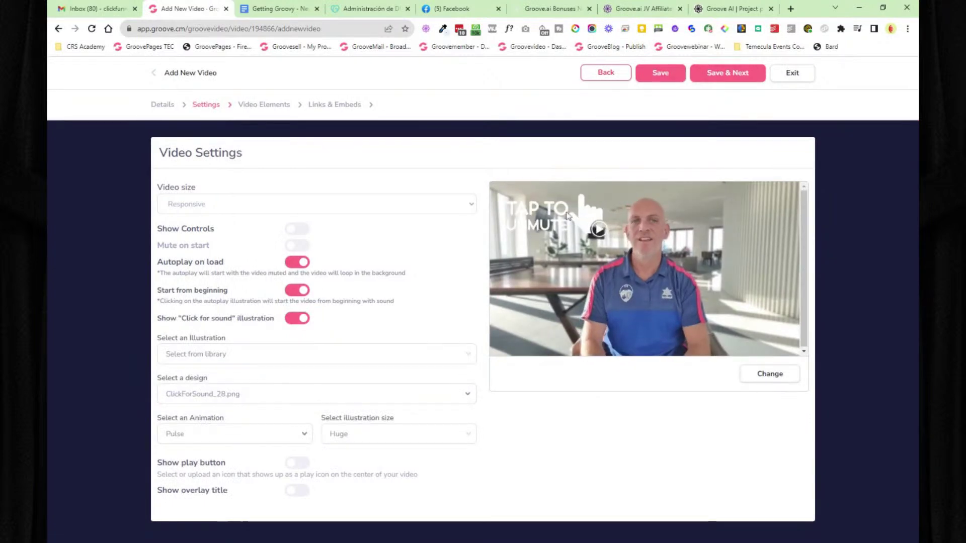
left_click(252, 399)
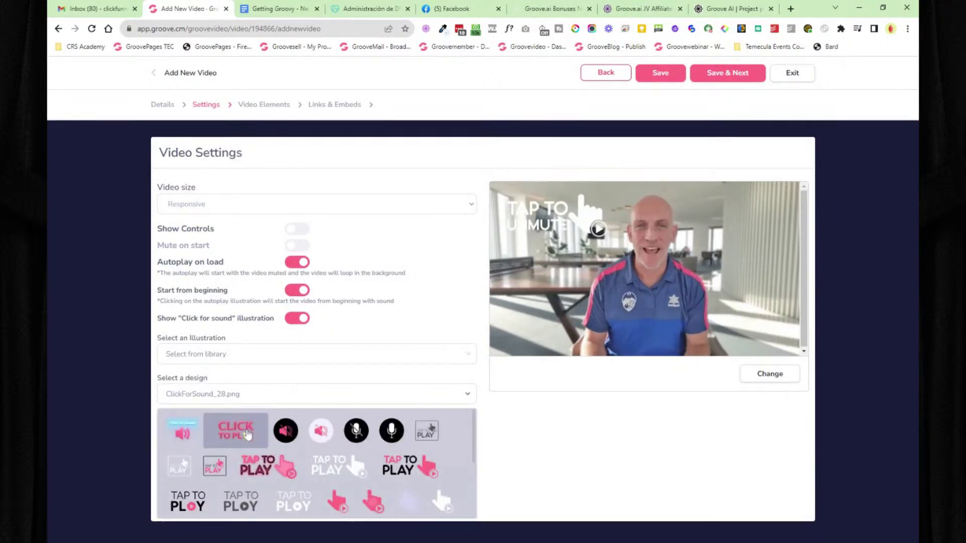
scroll(252, 412, "down", 3)
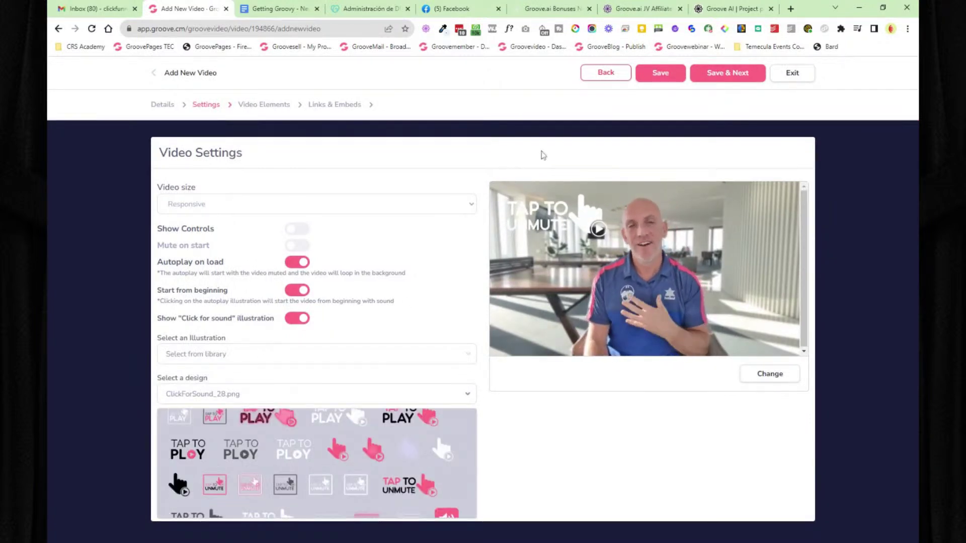
Step: View the video elements and inspect the Text Overlay With CTA form, closing it without adding anything
left_click(273, 106)
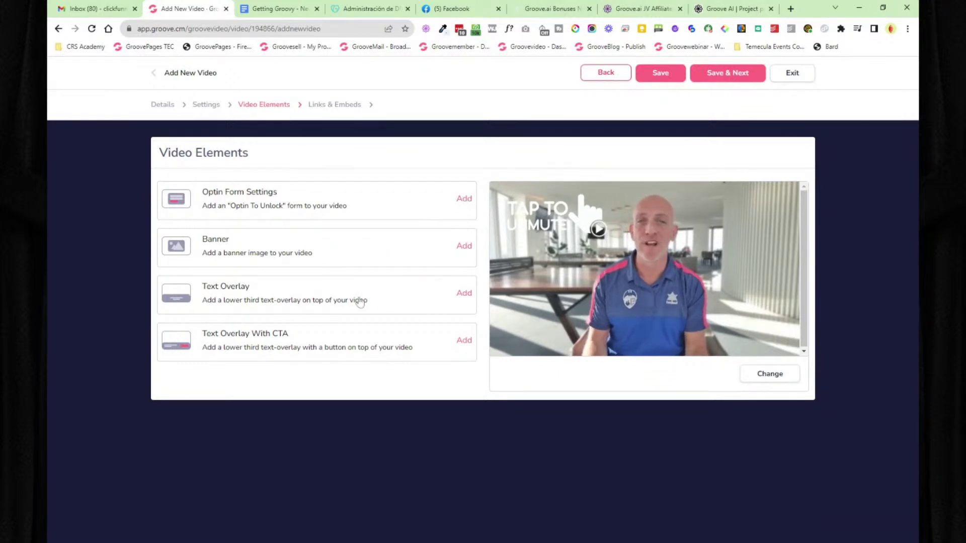
left_click(462, 342)
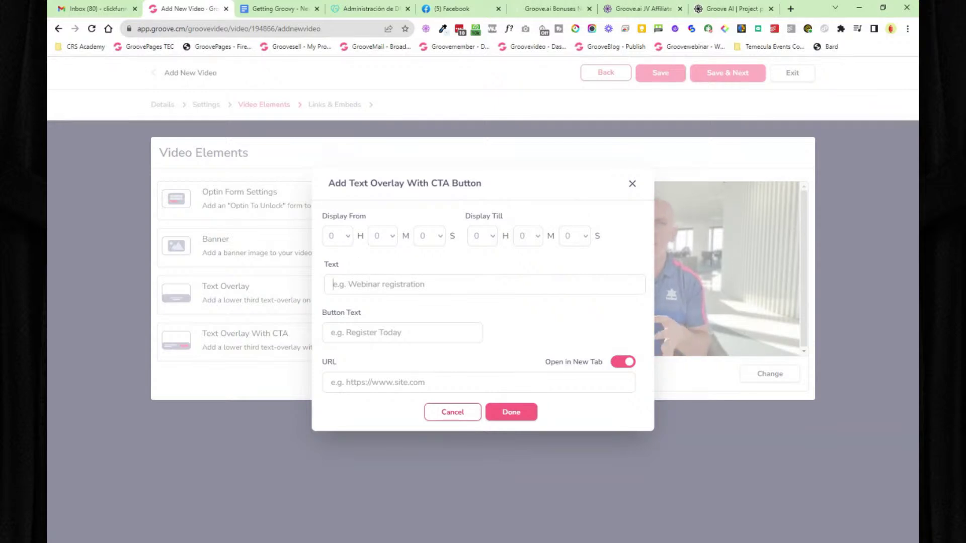
left_click(398, 384)
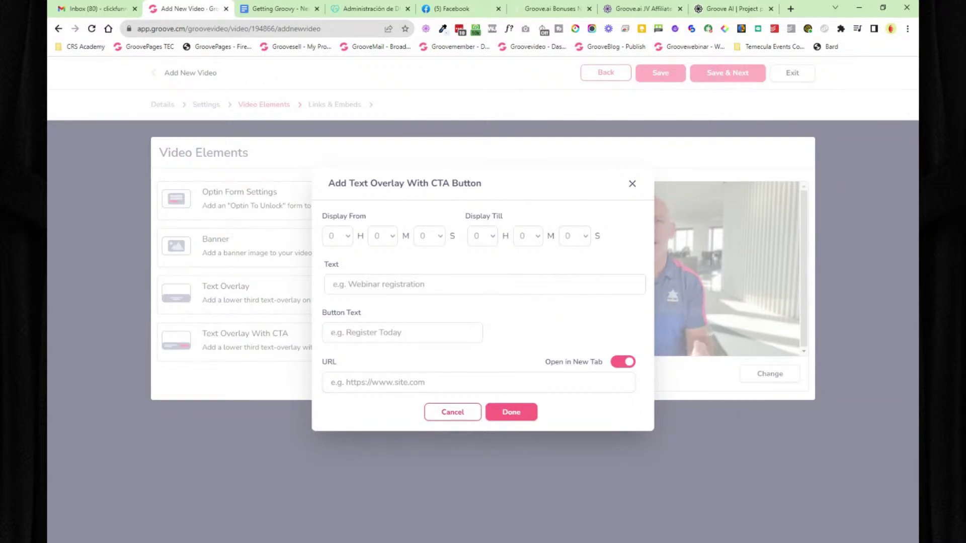
left_click(632, 183)
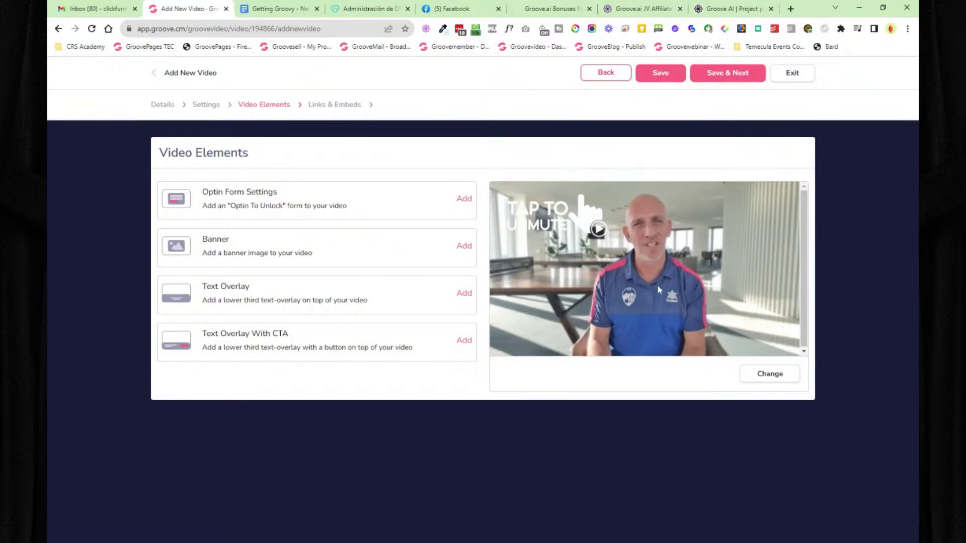
Step: Check the video's embed code, hosted page link and source file URL, previewing the hosted page in the browser
left_click(330, 106)
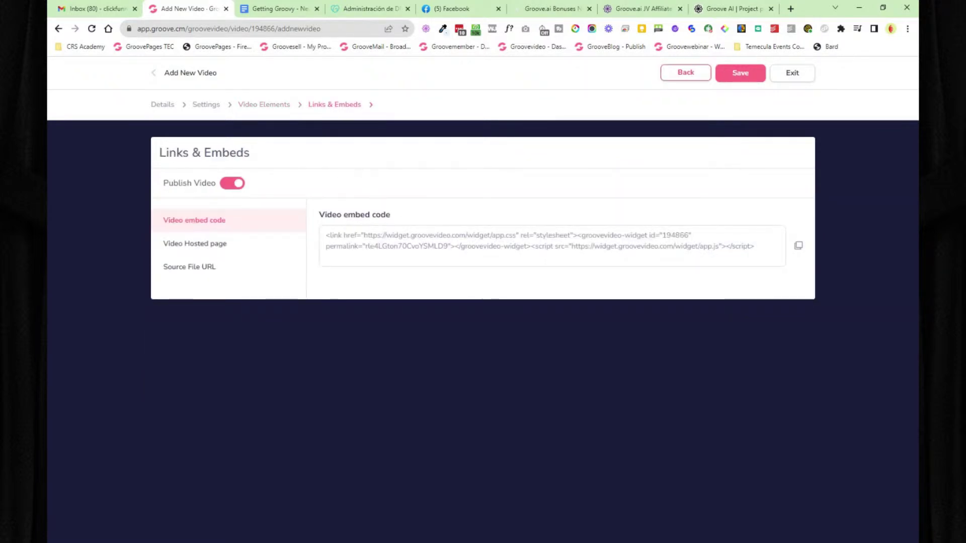
left_click(210, 246)
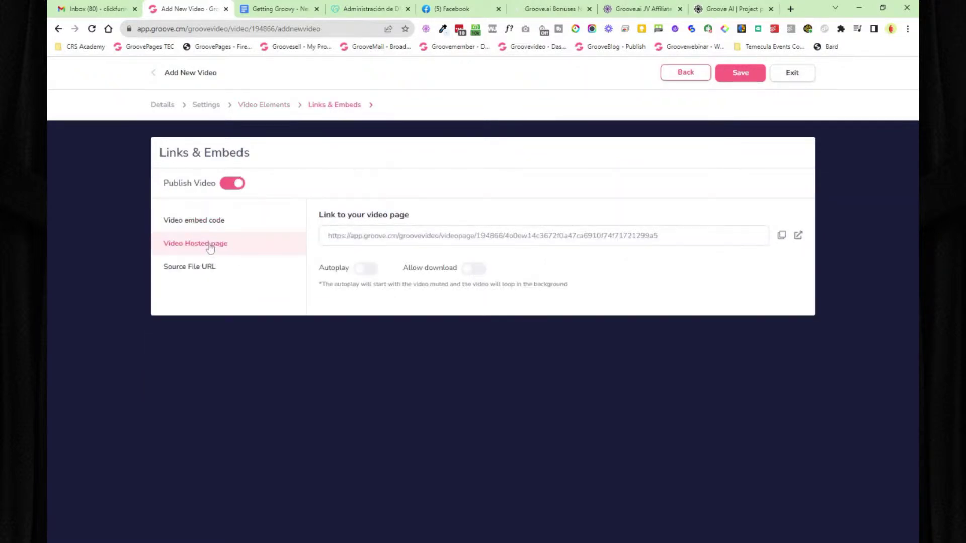
left_click(798, 236)
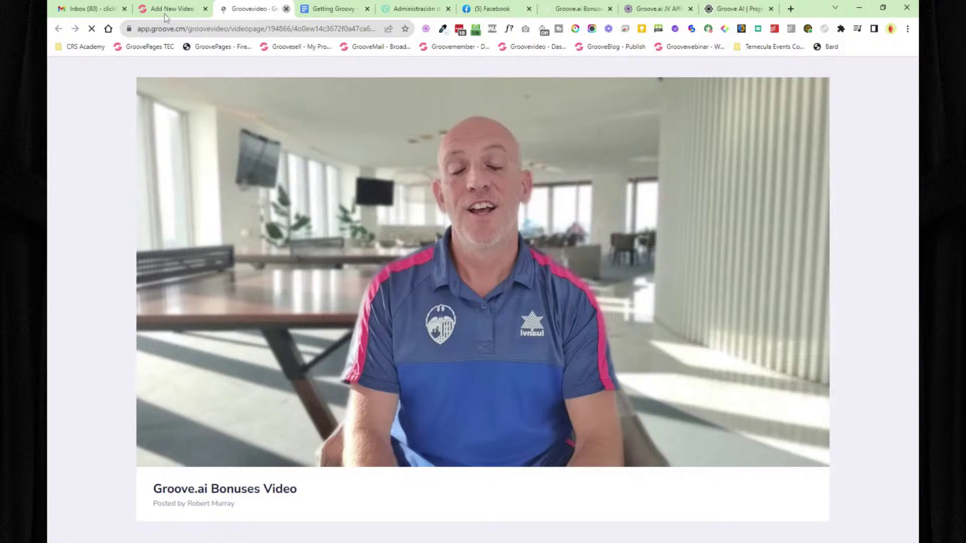
key("ctrl+w")
left_click(182, 269)
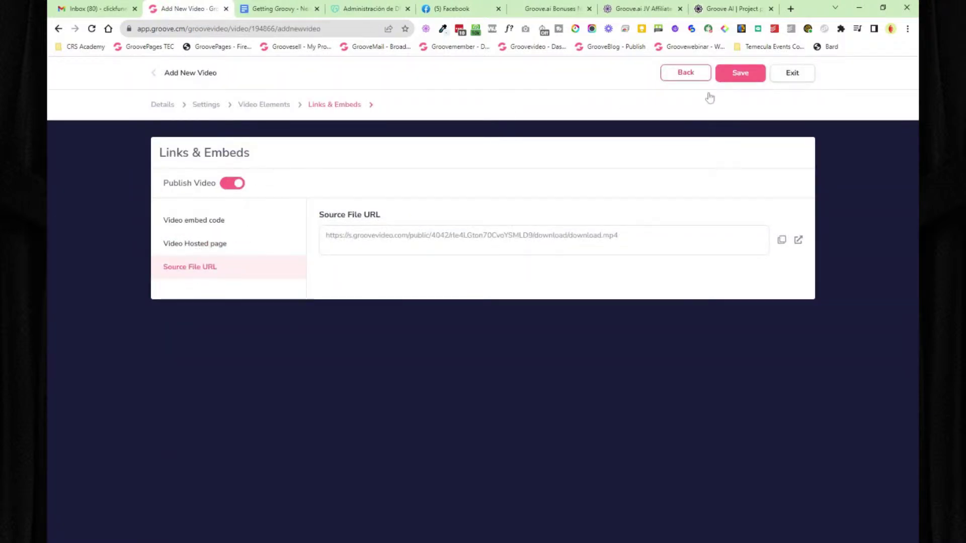
Step: Exit the video editor and look through GrooveVideo's Analytics, Categories and Settings pages
left_click(685, 73)
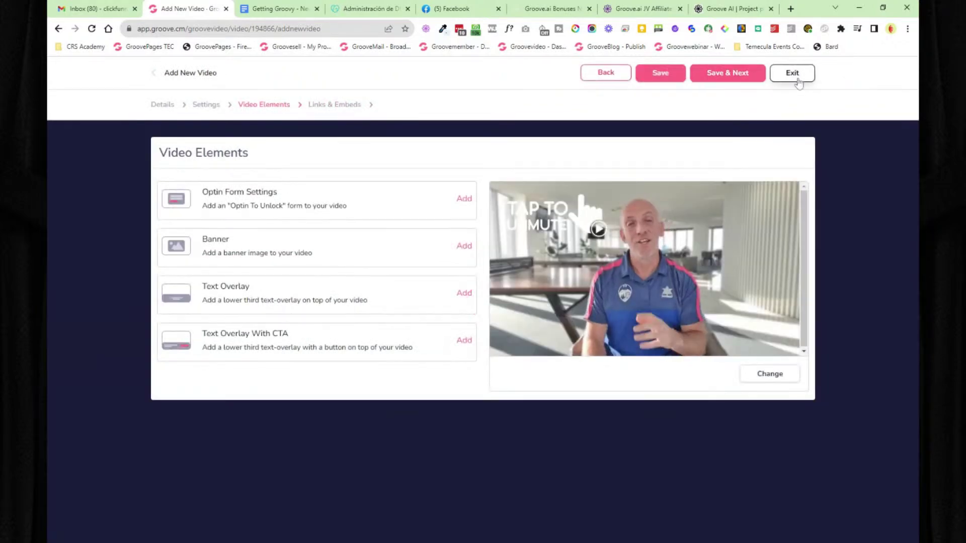
left_click(793, 75)
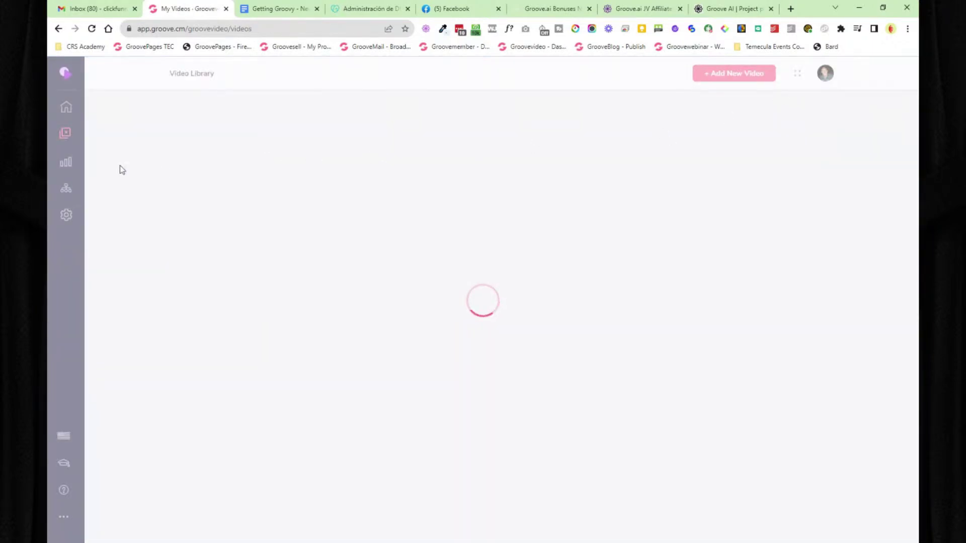
left_click(65, 162)
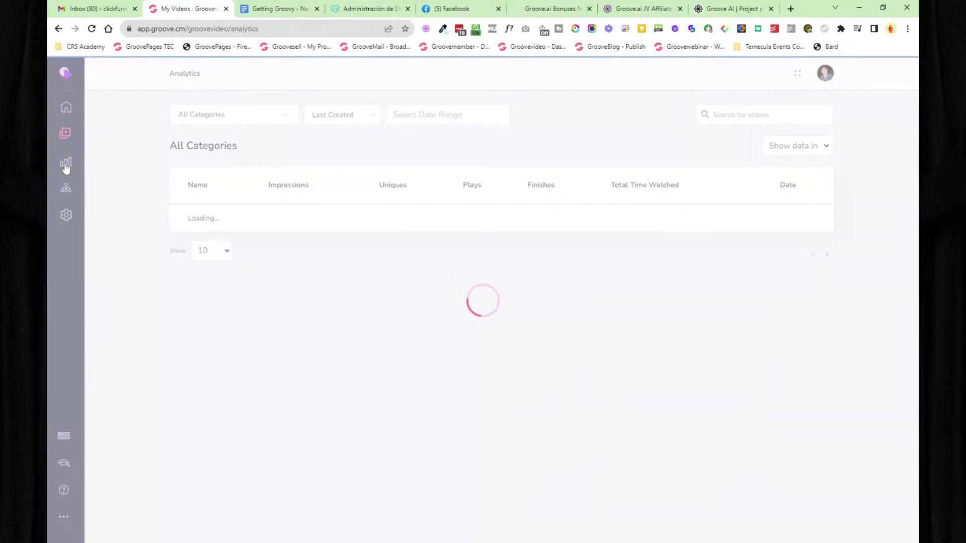
left_click(66, 189)
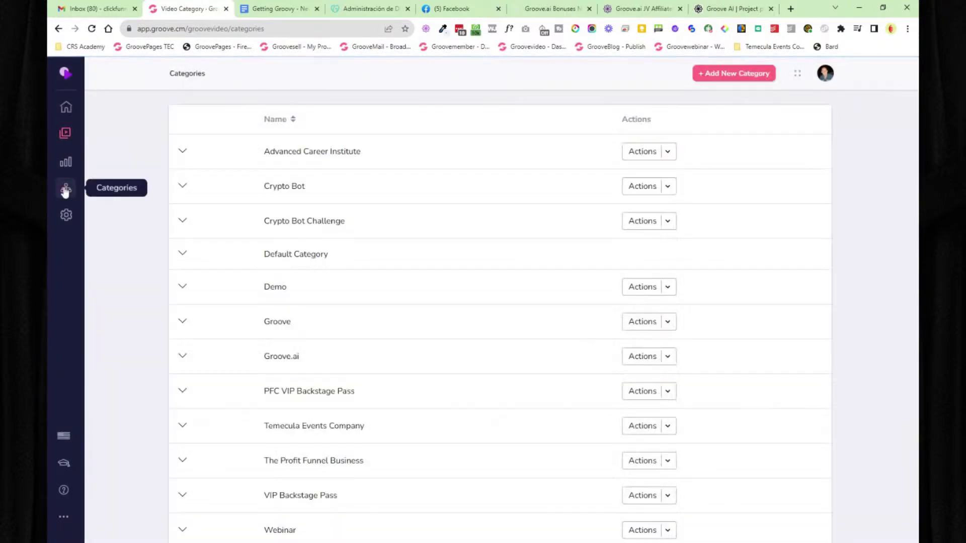
left_click(66, 216)
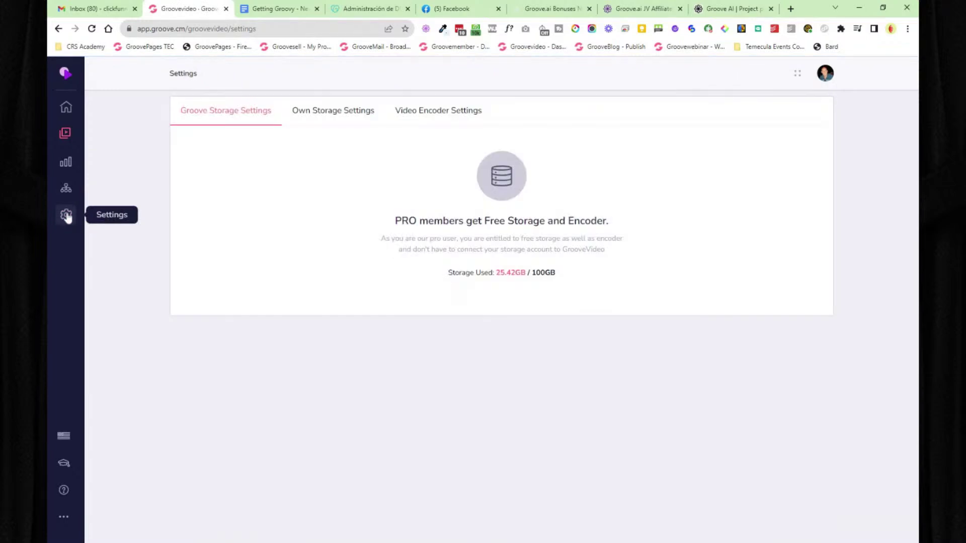
Step: Return to the Groove Dashboard, checking the orientation steps in the Getting Groovy roadmap document
left_click(64, 72)
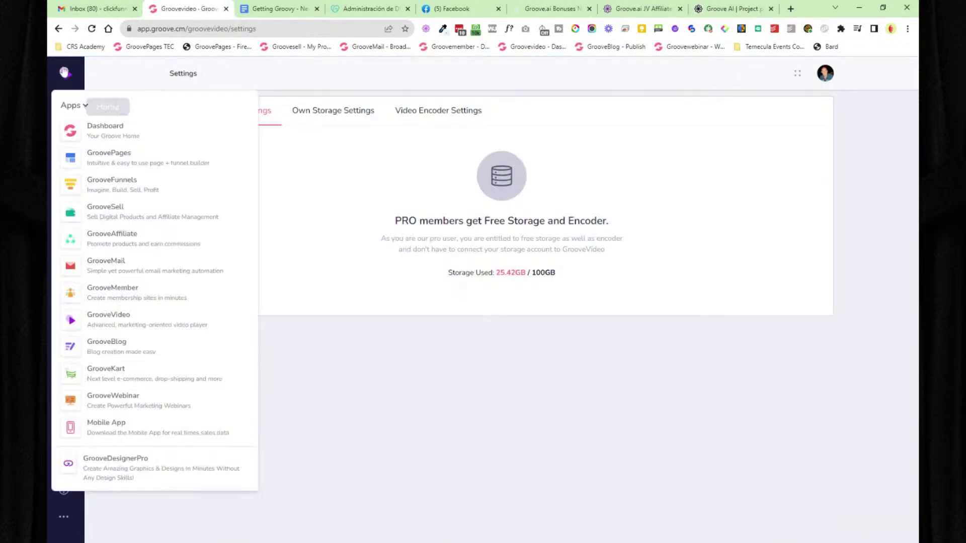
left_click(92, 132)
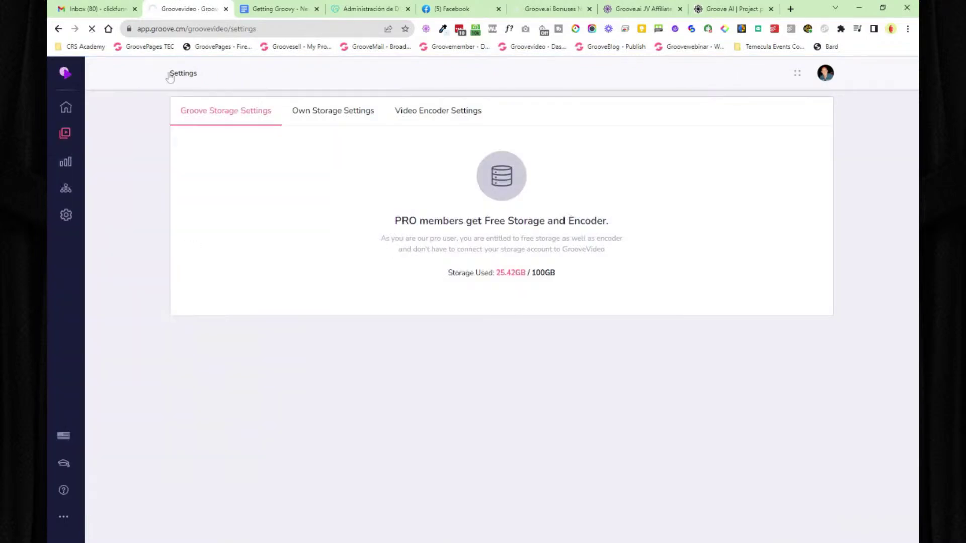
left_click(269, 9)
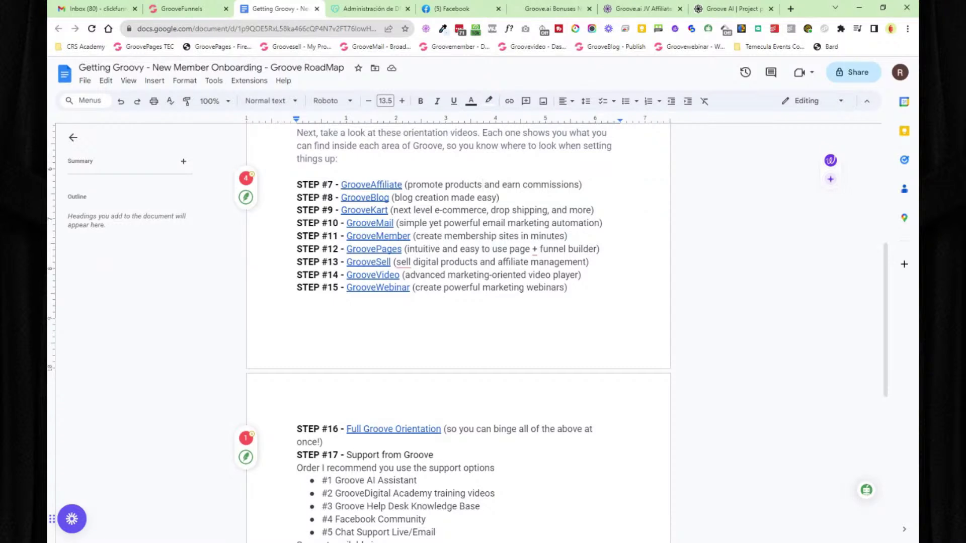
left_click(195, 13)
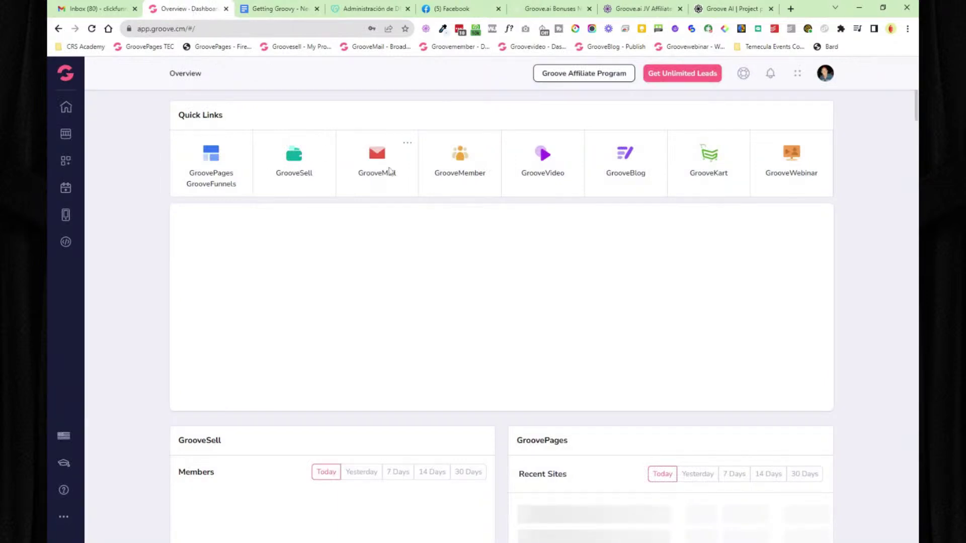
Step: Reopen the Groove.ai Bonuses Video from GrooveVideo's library and go to its video elements
left_click(544, 164)
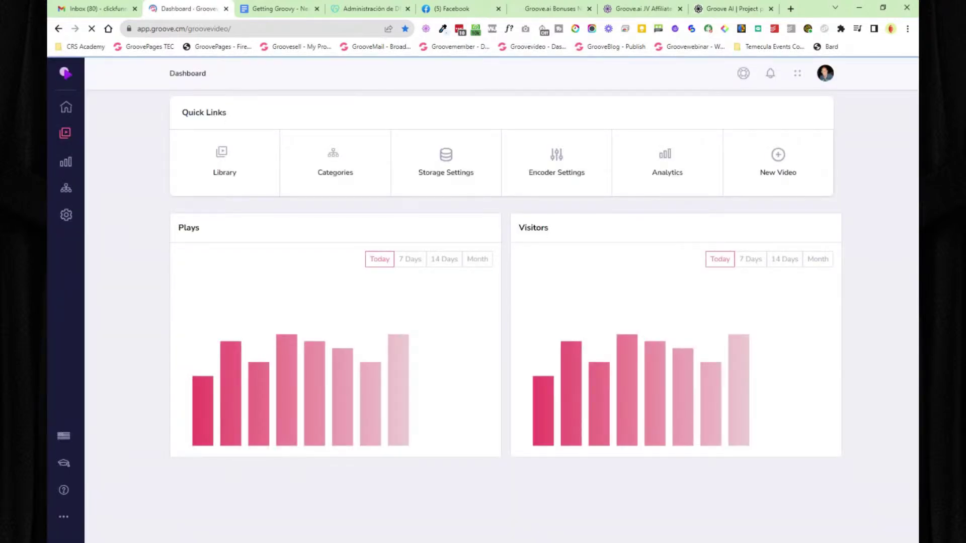
left_click(225, 168)
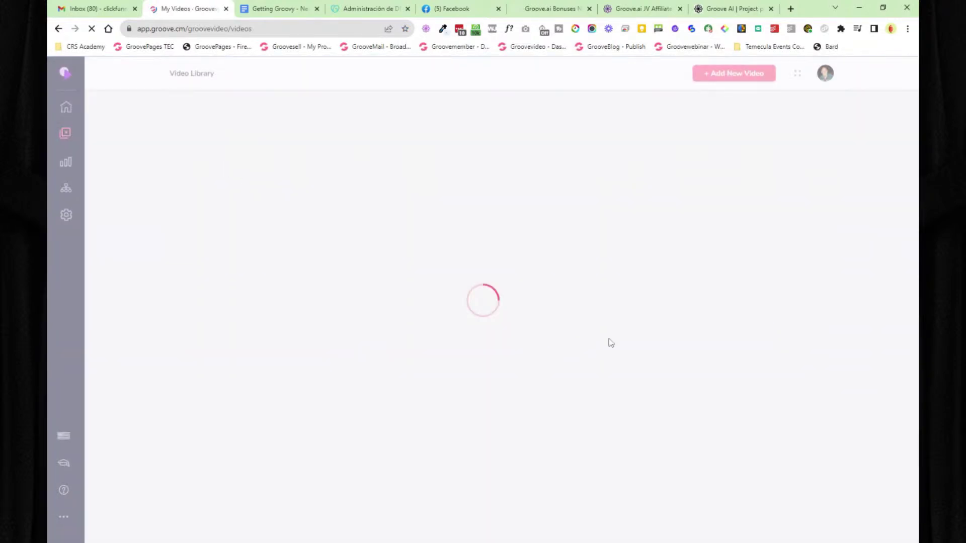
scroll(670, 308, "down", 2)
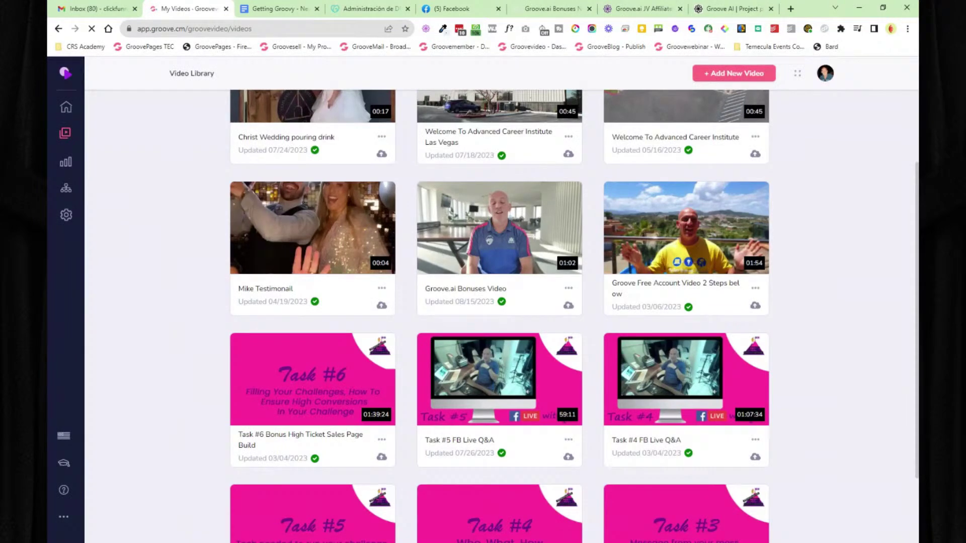
left_click(535, 229)
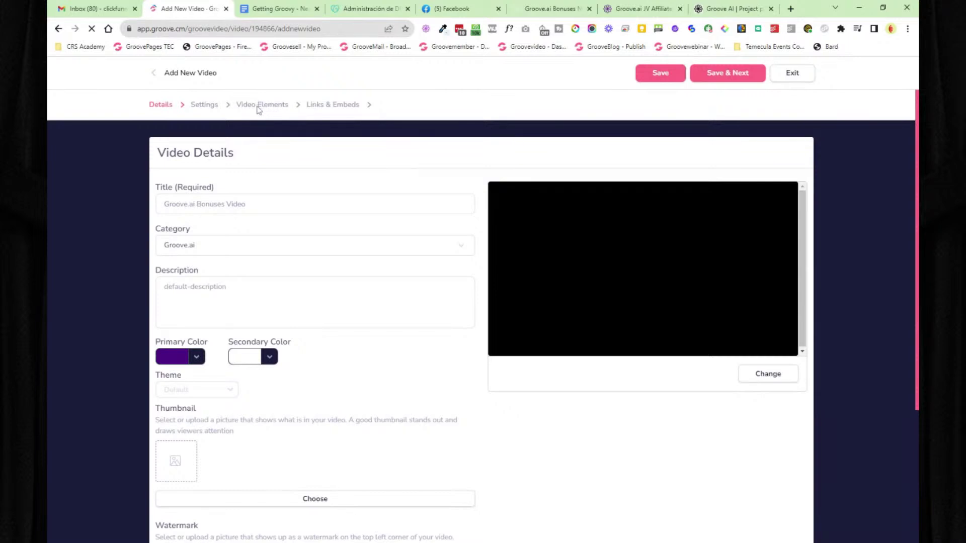
left_click(259, 107)
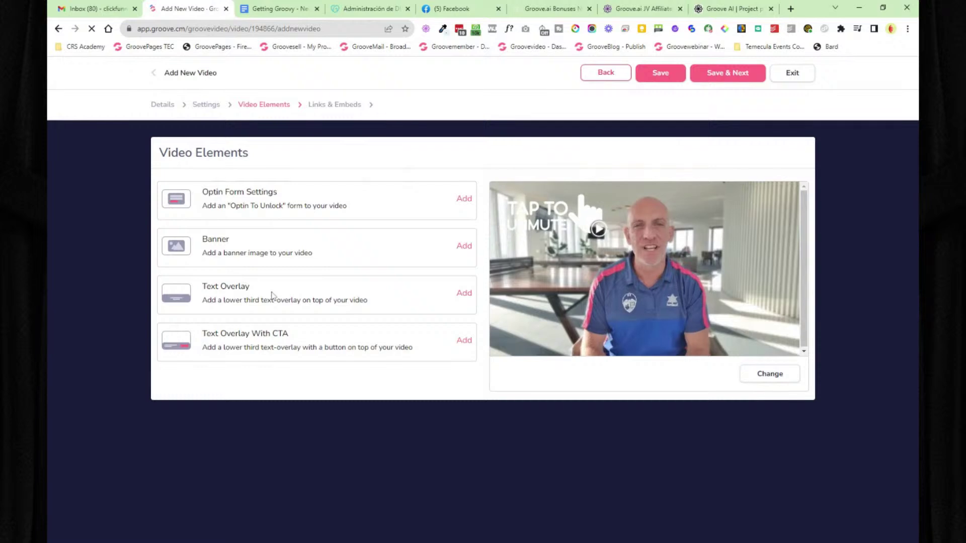
Step: Try out a text overlay with CTA starting at 1 hour 1 minute with the text "Chapter 2", and discard it
left_click(459, 341)
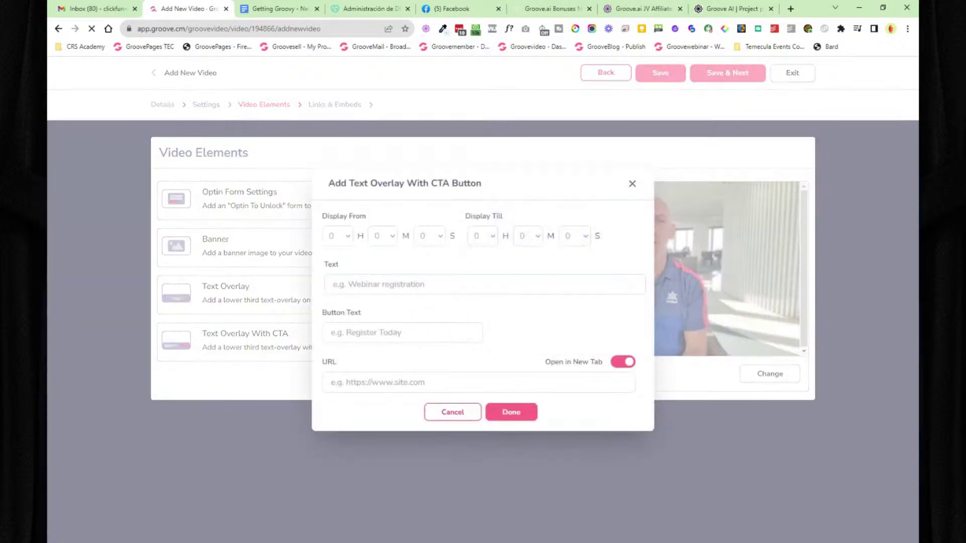
left_click(348, 242)
left_click(342, 269)
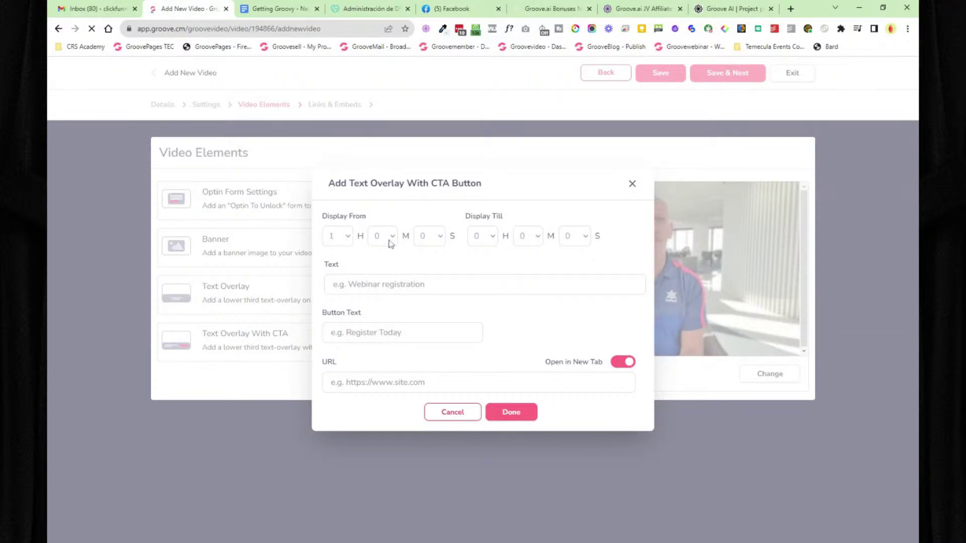
left_click(393, 265)
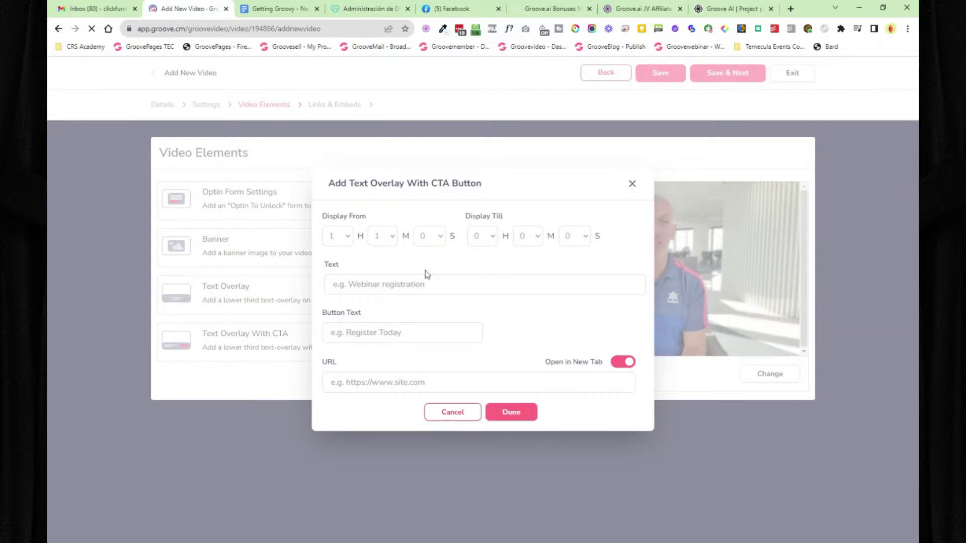
left_click(395, 290)
type("Chapter 2")
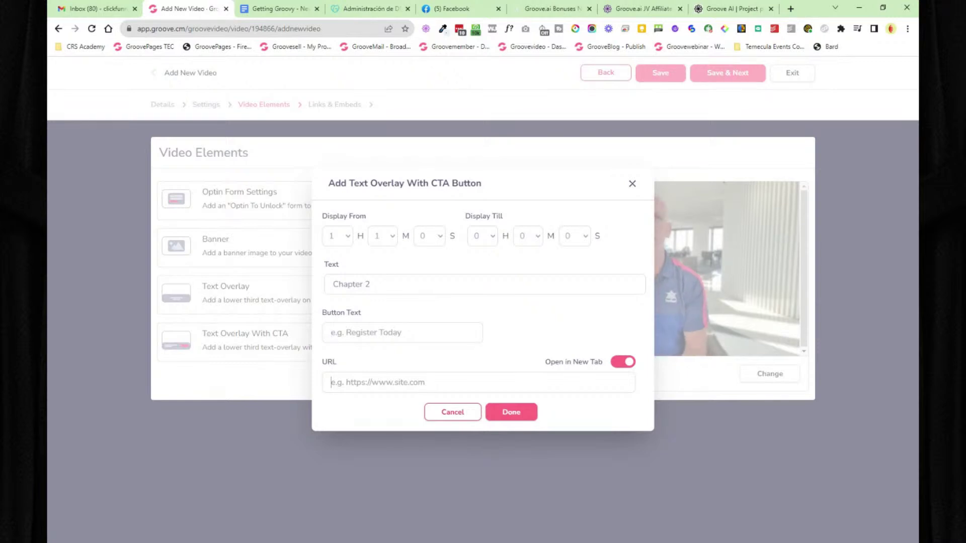
left_click(465, 420)
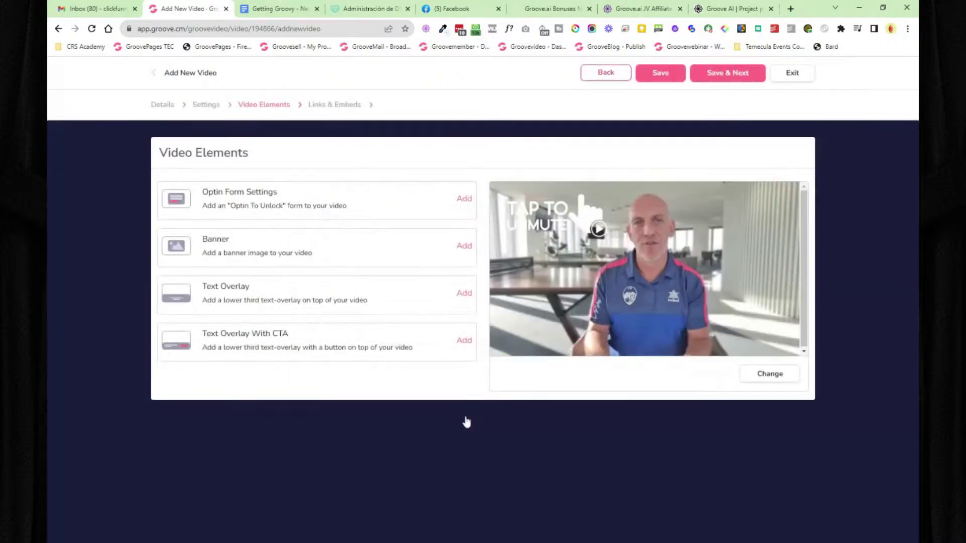
Step: Leave the video editor for the Groove Dashboard, checking the remaining app steps in the Getting Groovy roadmap document
left_click(606, 73)
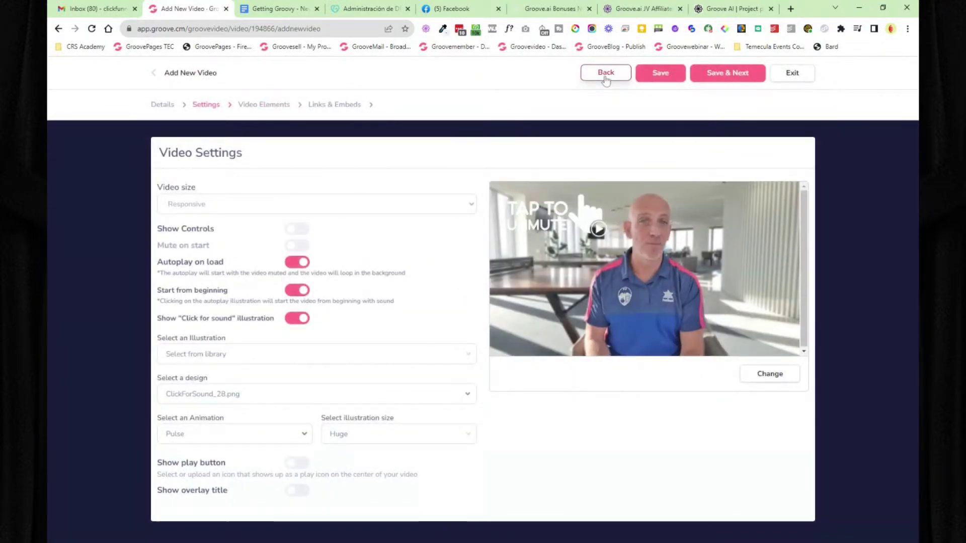
left_click(153, 73)
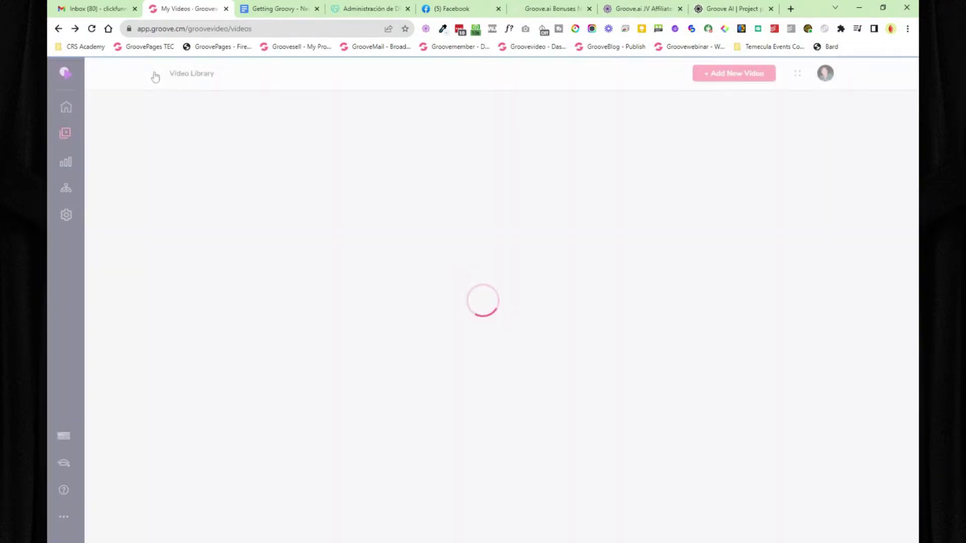
left_click(73, 75)
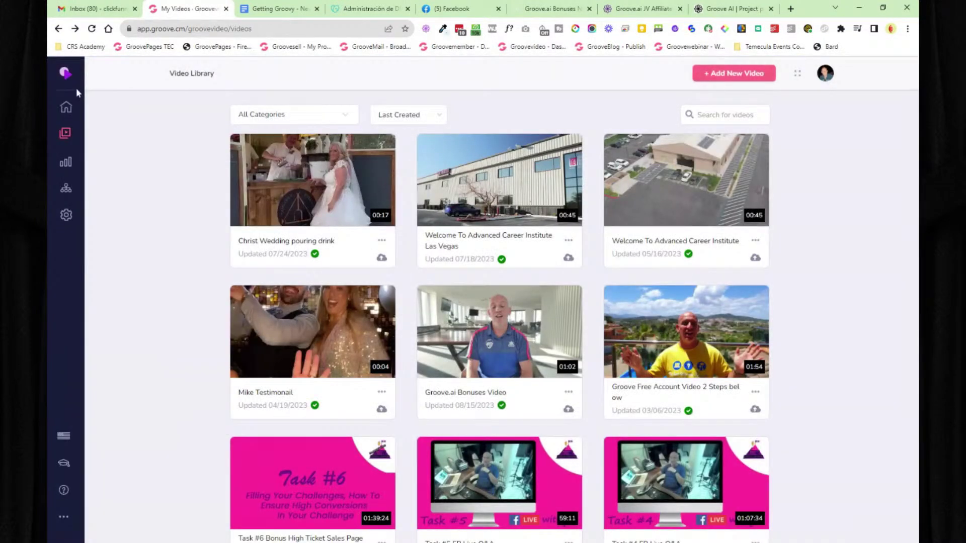
left_click(102, 137)
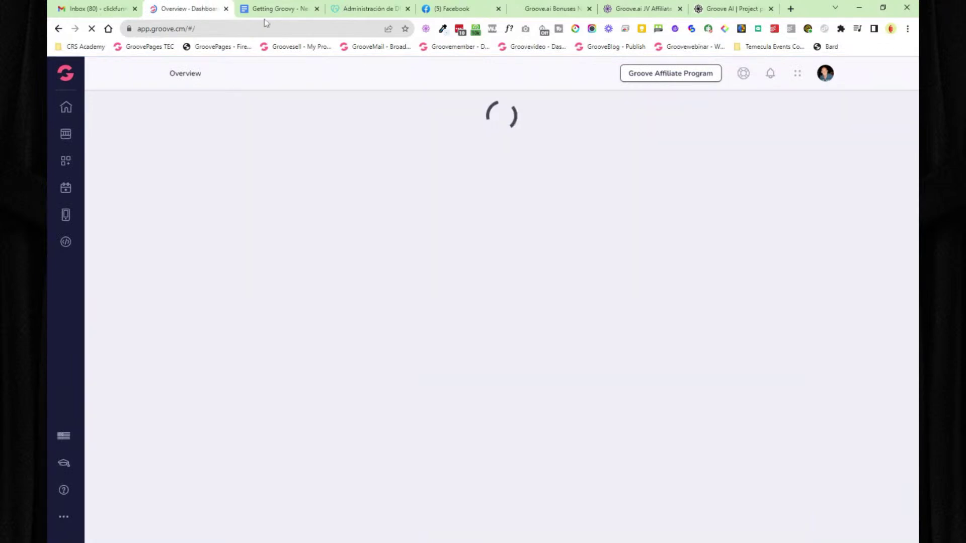
key("ctrl+Tab")
scroll(457, 332, "down", 1)
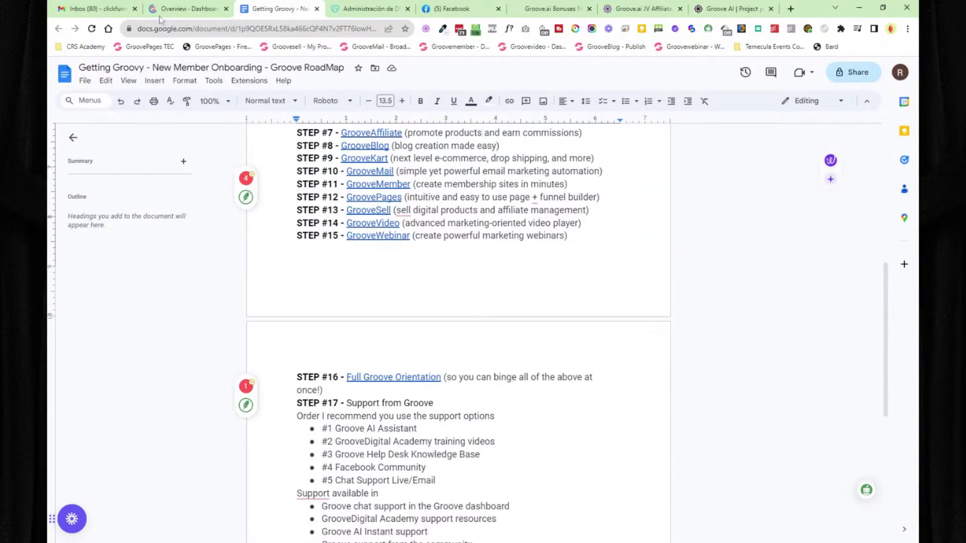
left_click(187, 8)
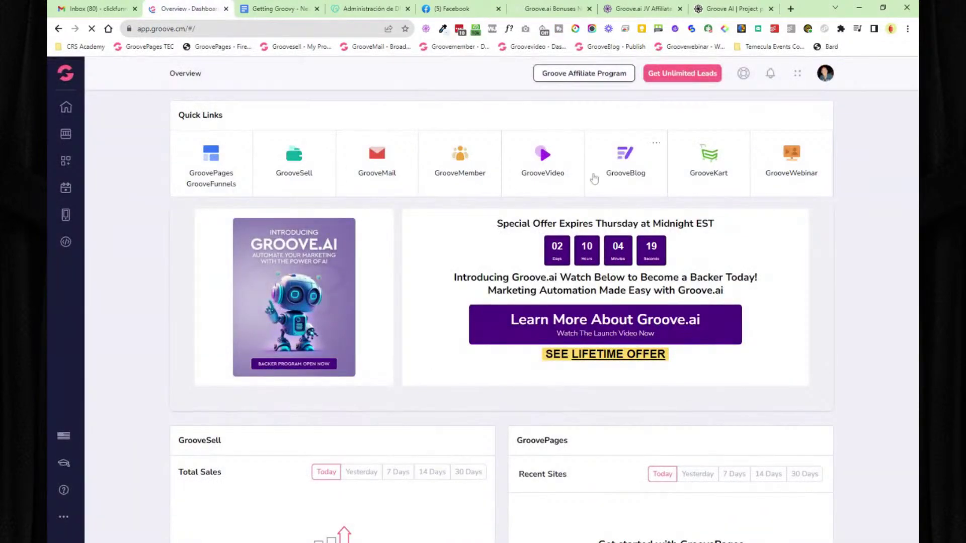
Step: Look through My Webinars in GrooveWebinar and the editing stages of the NEW Crypto Bot Masterclass Automated webinar
left_click(788, 169)
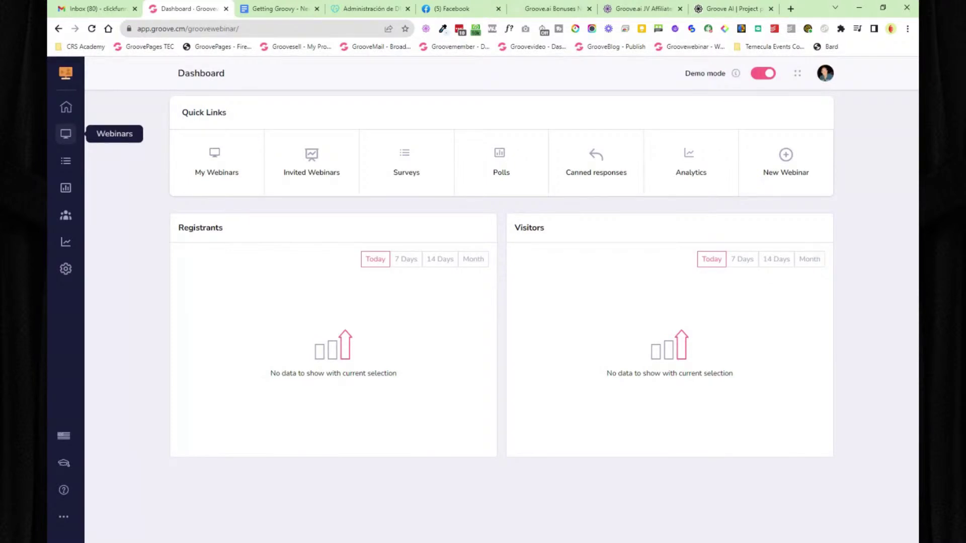
left_click(65, 134)
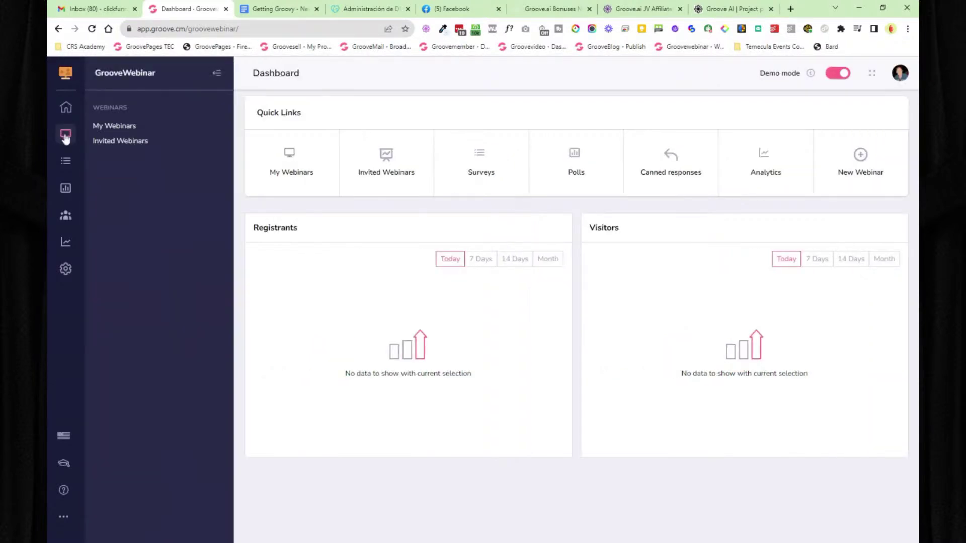
left_click(120, 128)
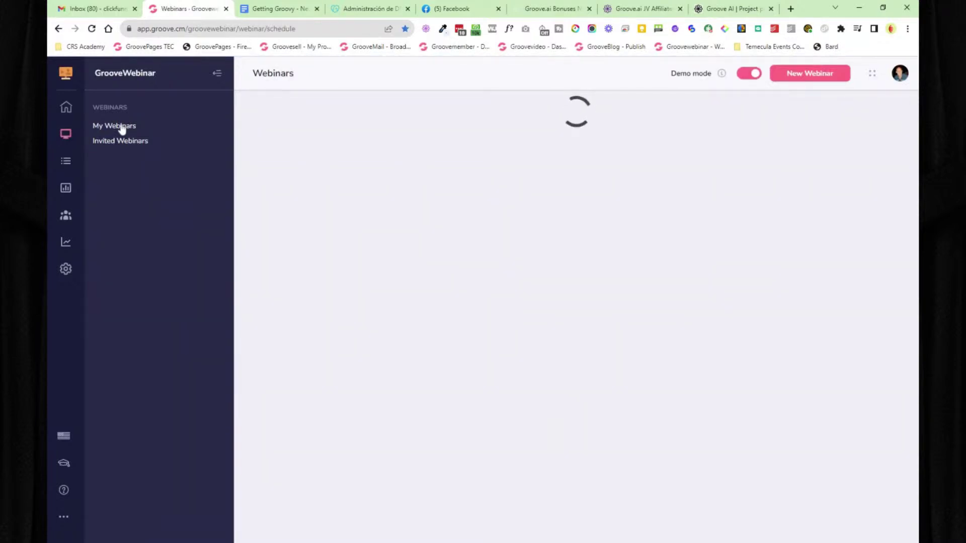
left_click(218, 74)
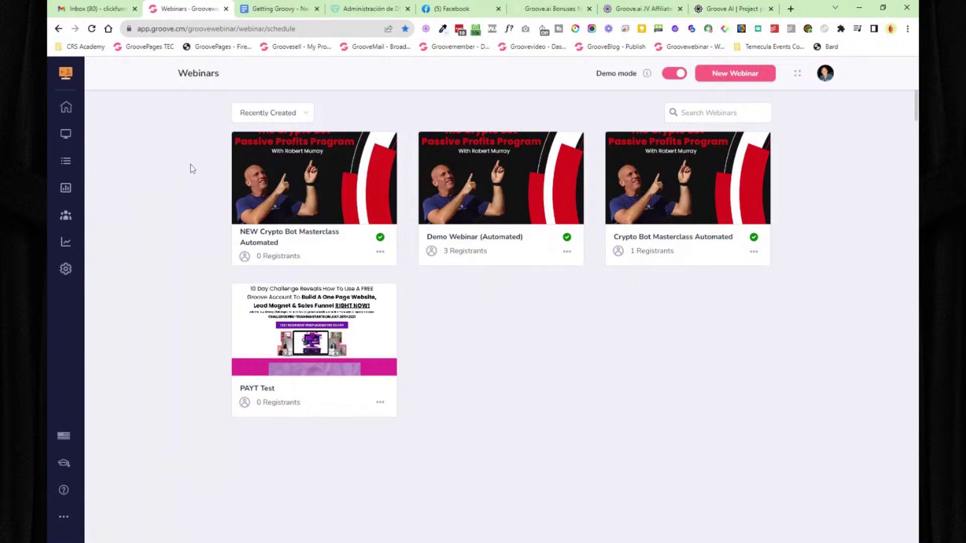
mouse_move(253, 196)
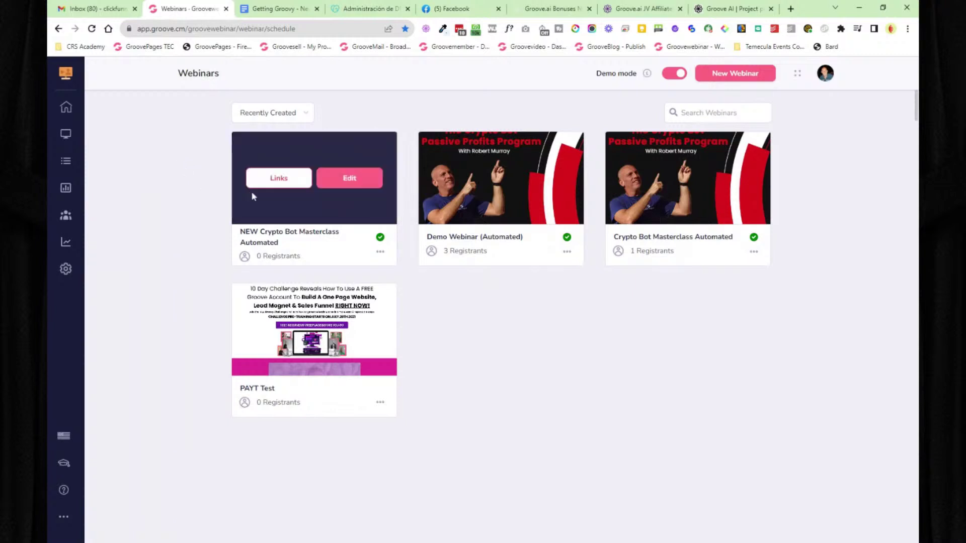
left_click(351, 179)
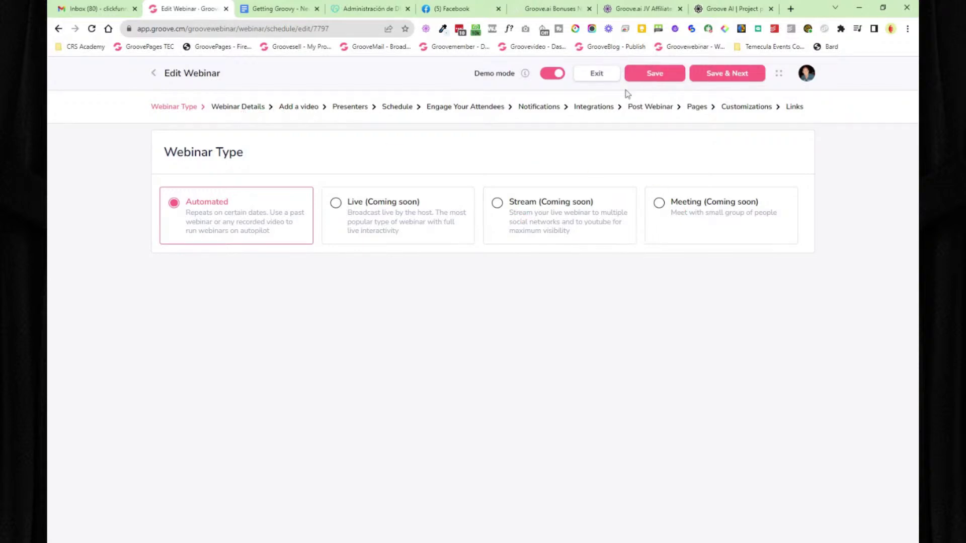
left_click(154, 75)
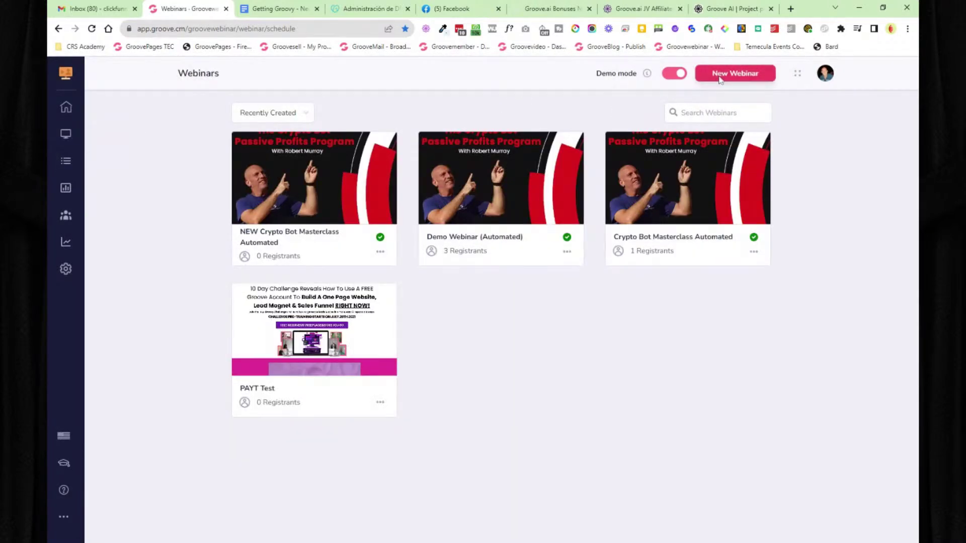
Step: Look through GrooveWebinar's Surveys, Polls, Presenters, Analytics and Settings pages
left_click(66, 162)
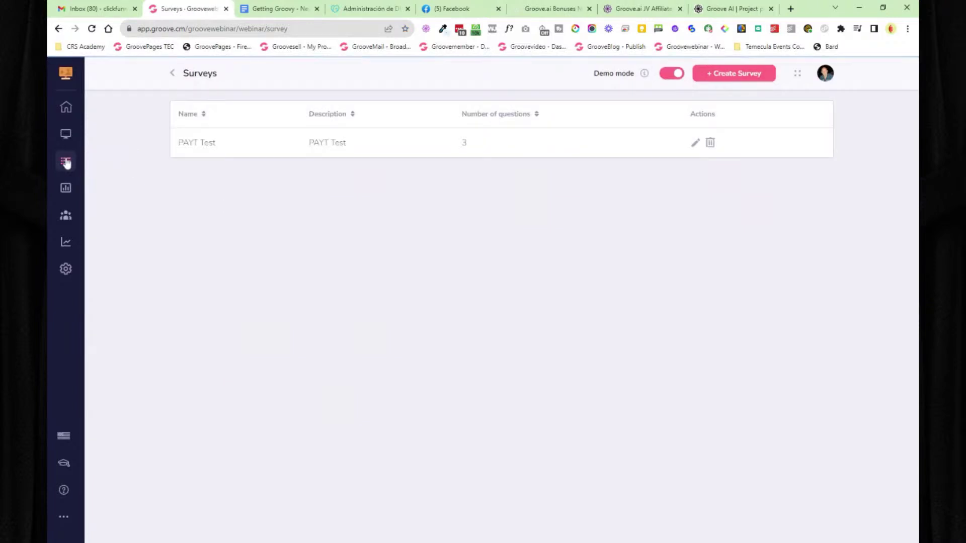
left_click(66, 189)
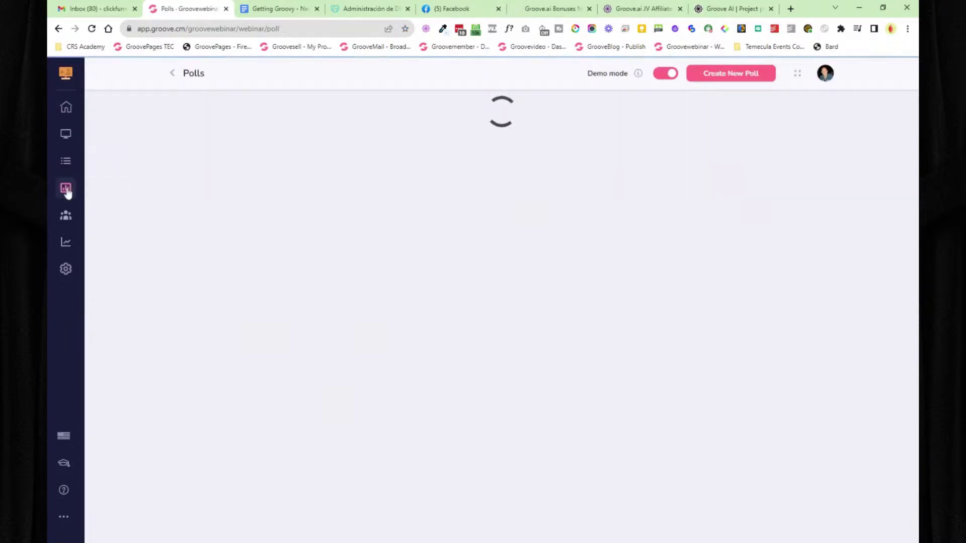
left_click(66, 216)
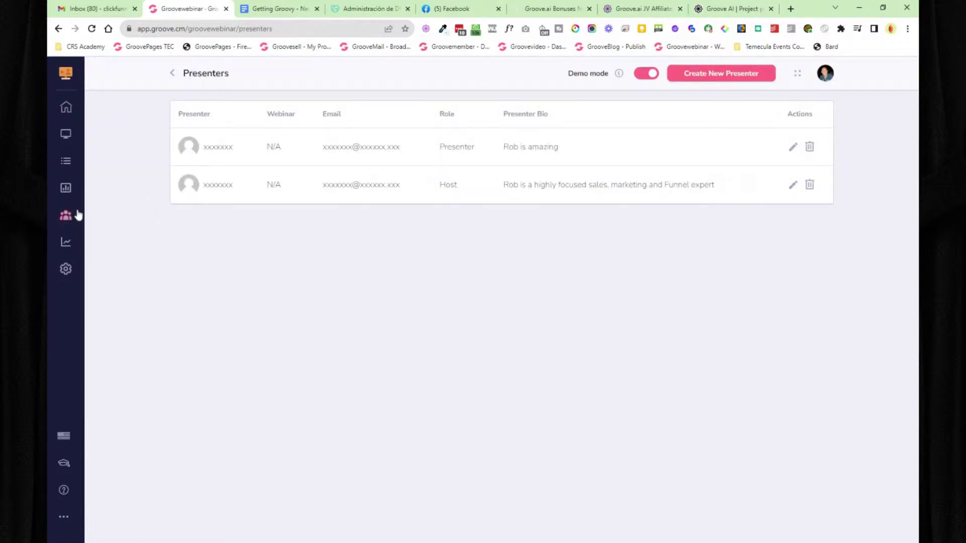
left_click(65, 243)
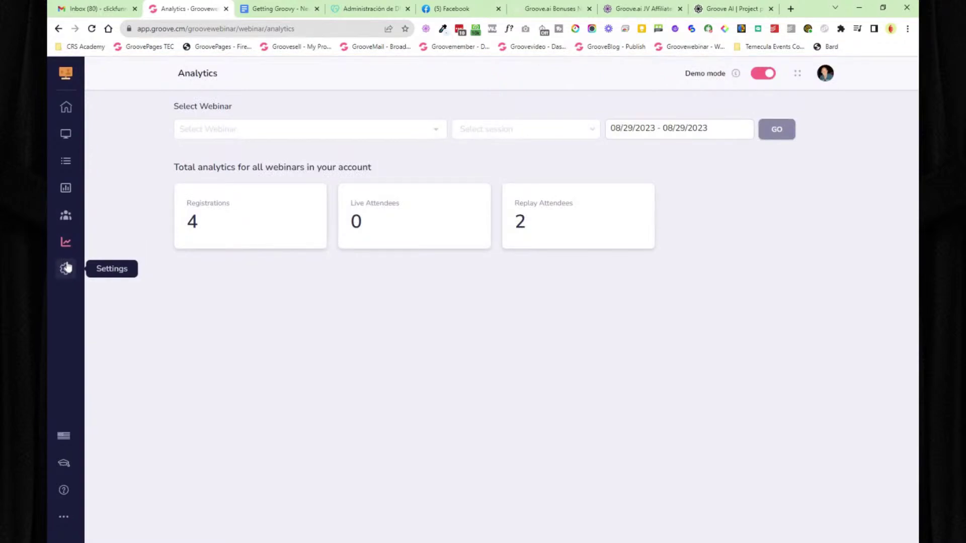
left_click(65, 269)
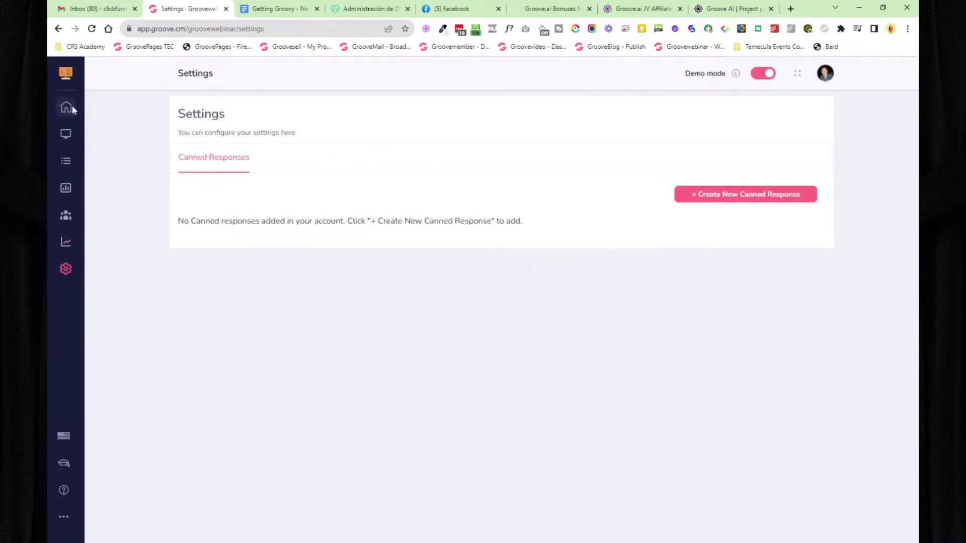
Step: Return to the Groove Dashboard and review Steps #16 and #17 in the Getting Groovy roadmap document
left_click(66, 74)
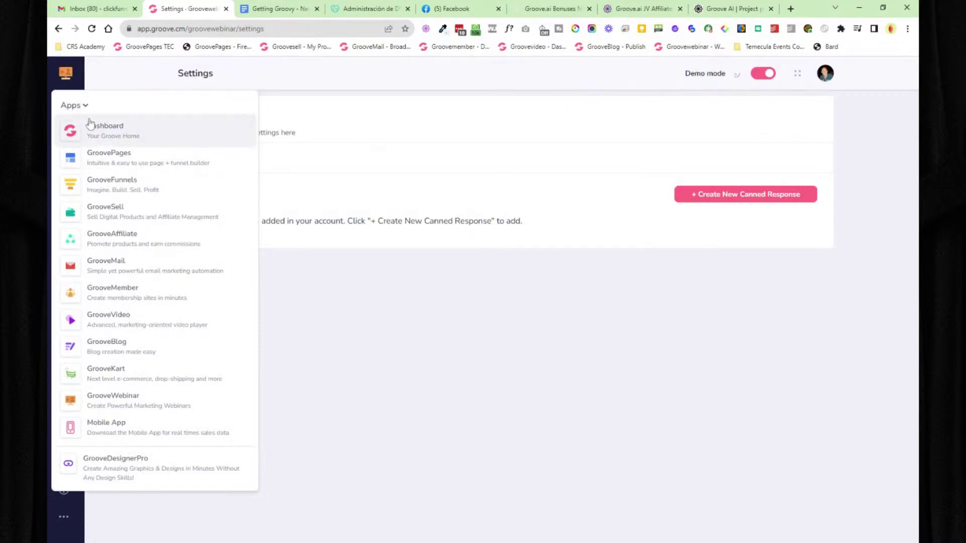
mouse_move(65, 77)
left_click(89, 134)
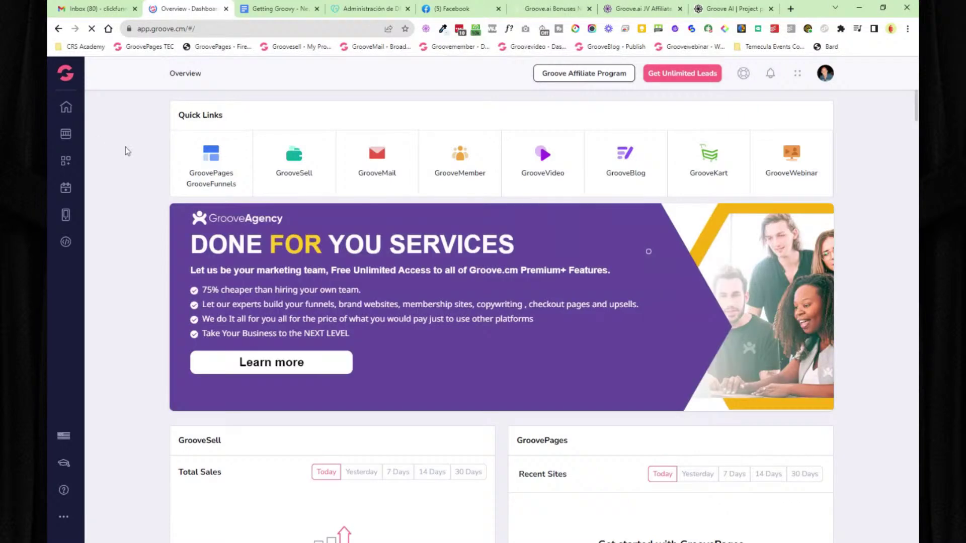
left_click(275, 10)
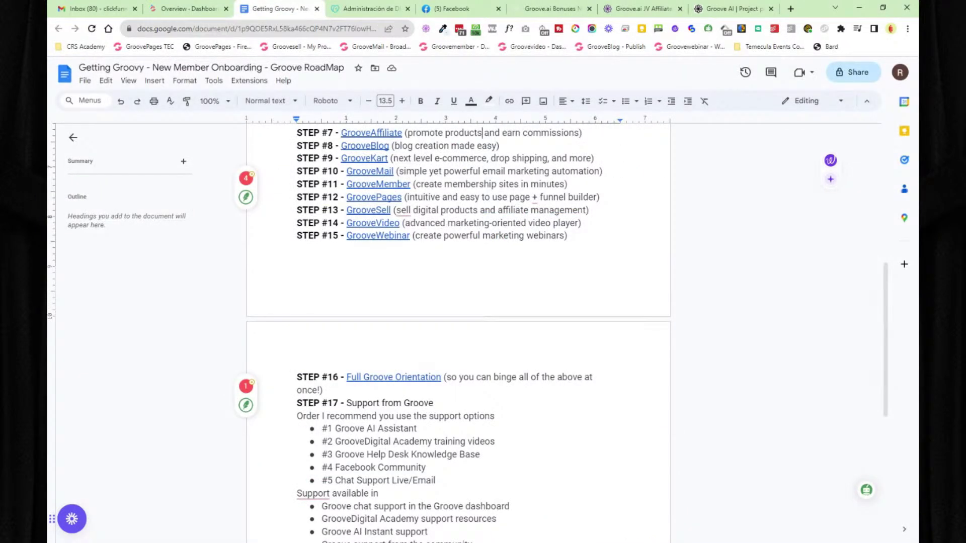
scroll(458, 302, "down", 3)
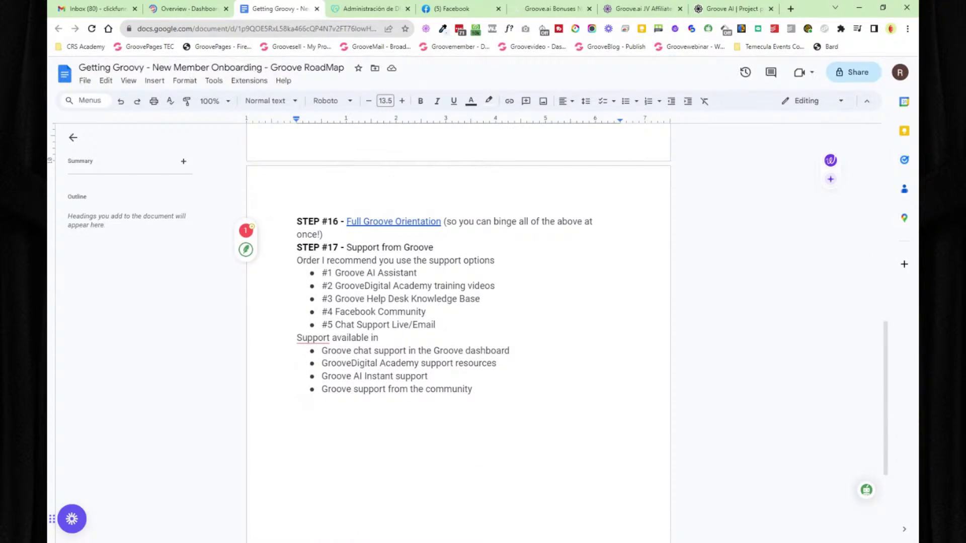
scroll(458, 302, "up", 2)
scroll(459, 302, "down", 2)
Step: Open the Full Groove Orientation link from Step #16, look over the training page and its video, and close it
left_click(399, 222)
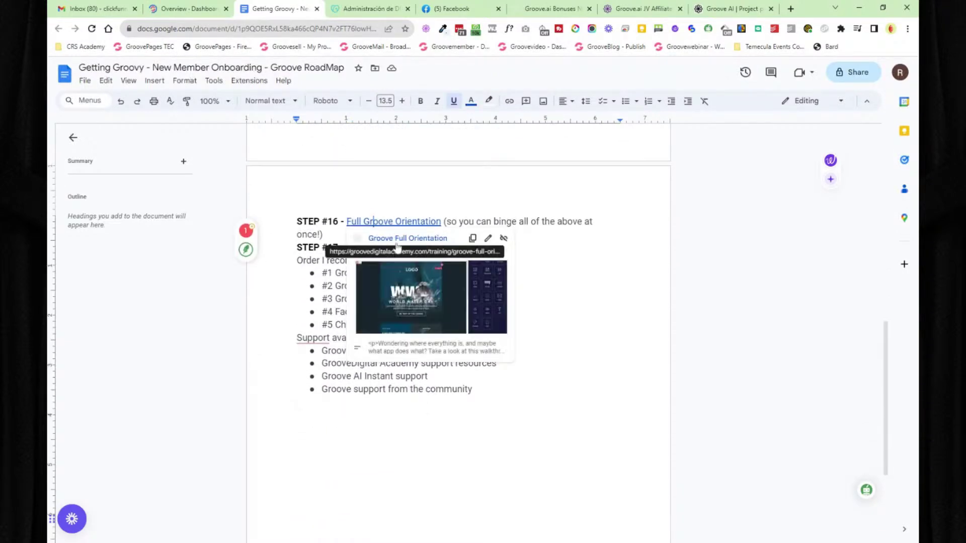
left_click(399, 240)
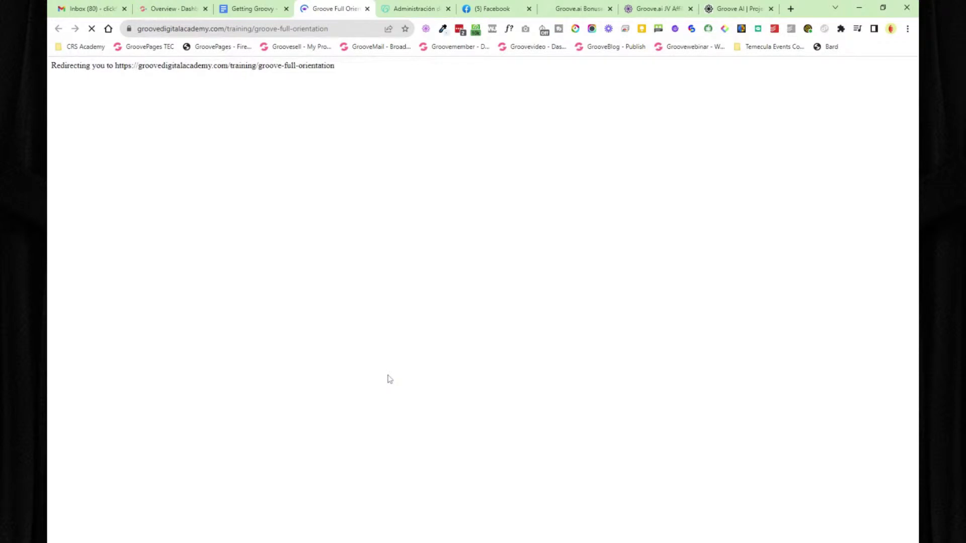
scroll(565, 282, "down", 3)
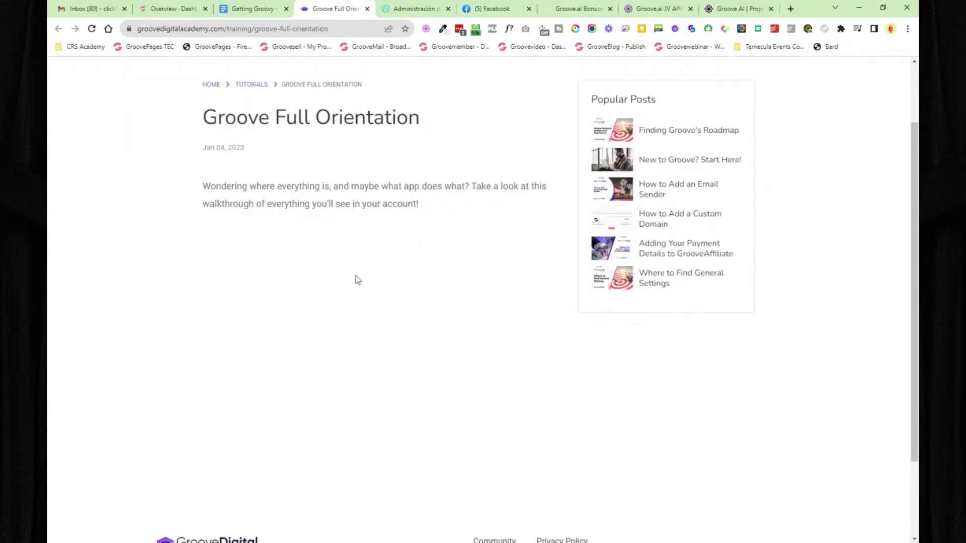
scroll(126, 286, "down", 2)
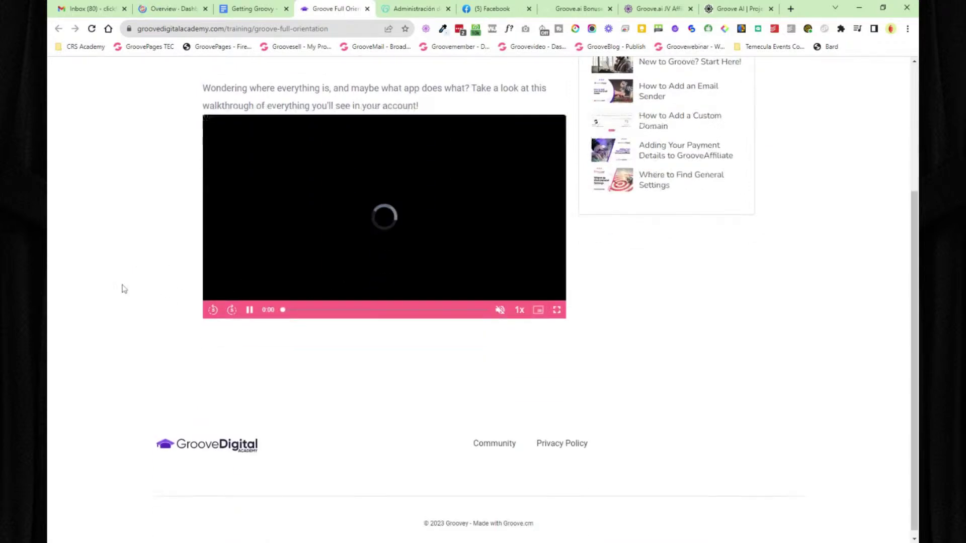
scroll(134, 291, "up", 4)
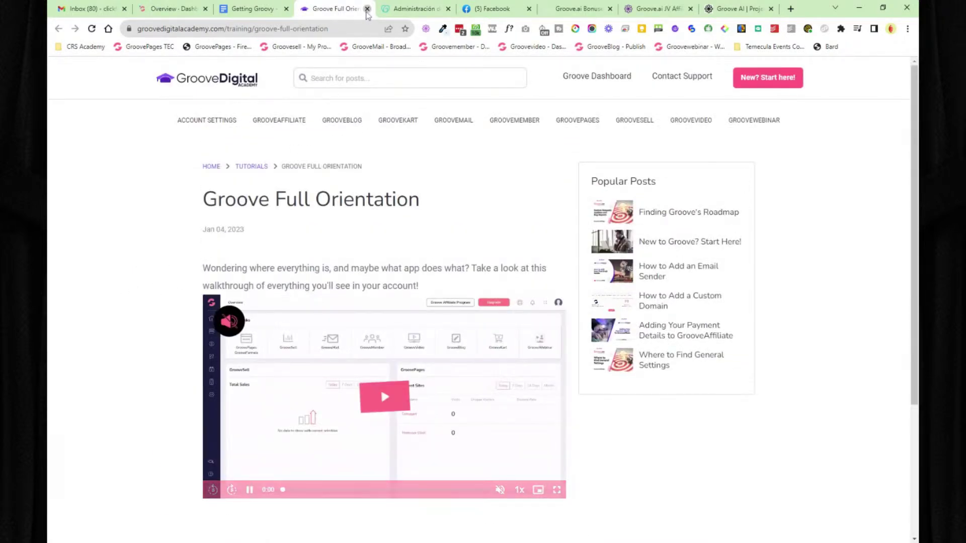
key("ctrl+w")
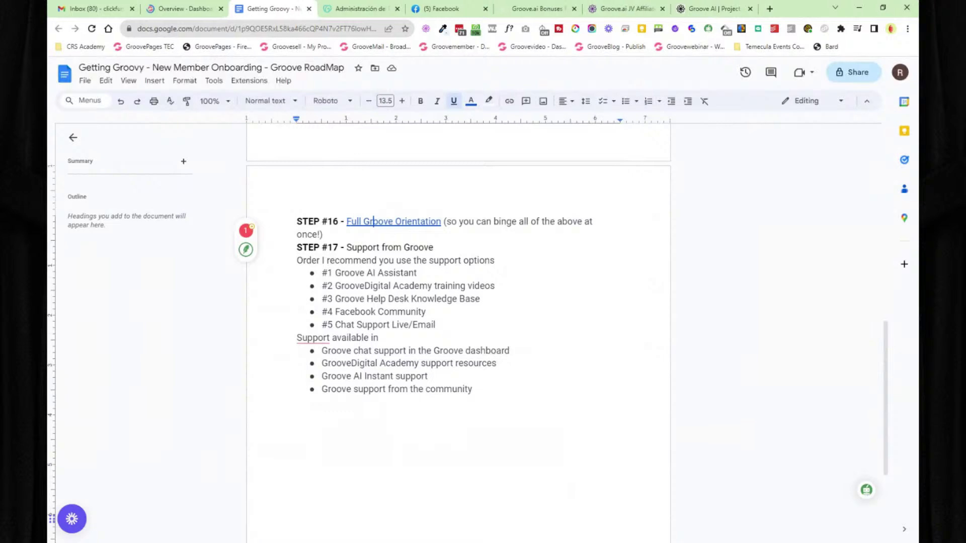
Step: Review Step #17, Support from Groove, and its recommended order of support options in the roadmap document
left_click_drag(296, 247, 433, 248)
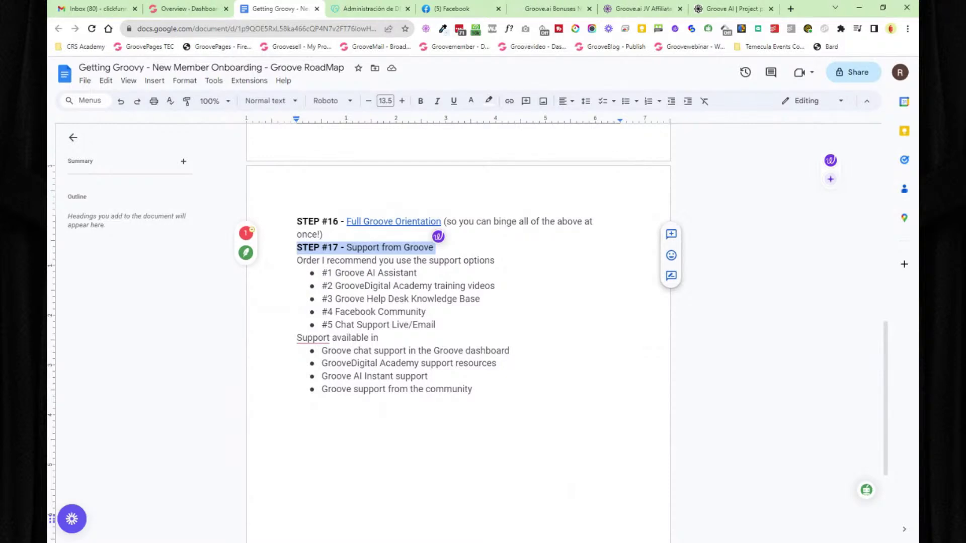
left_click(328, 260)
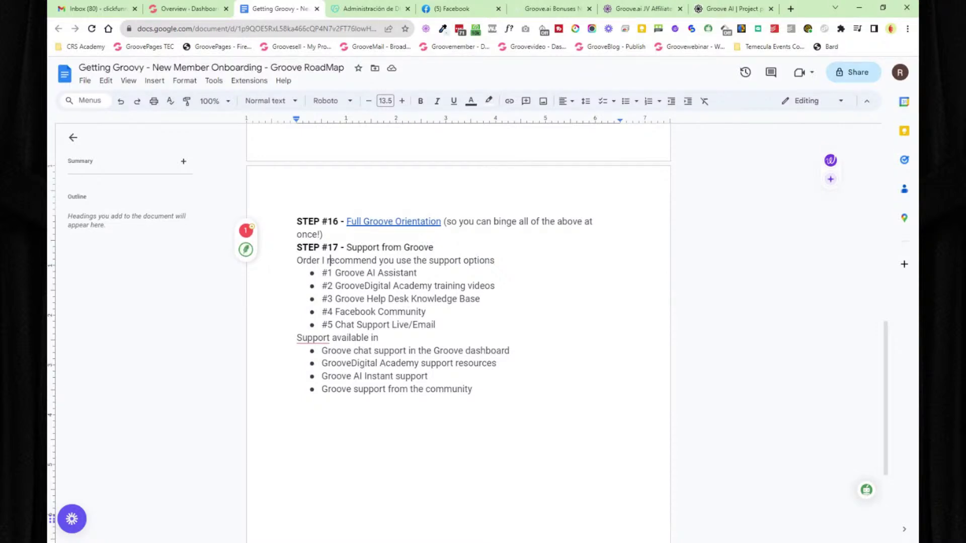
left_click(173, 9)
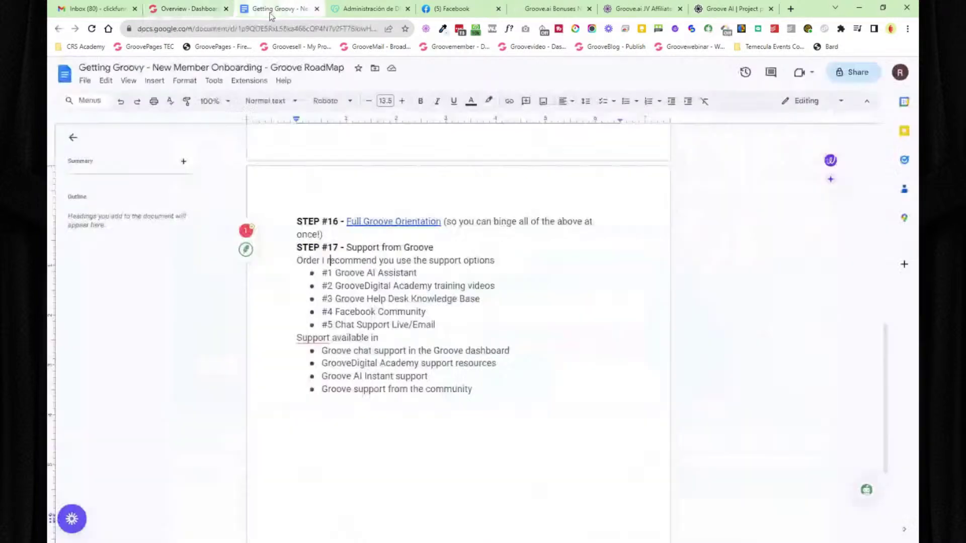
left_click(277, 8)
double_click(347, 260)
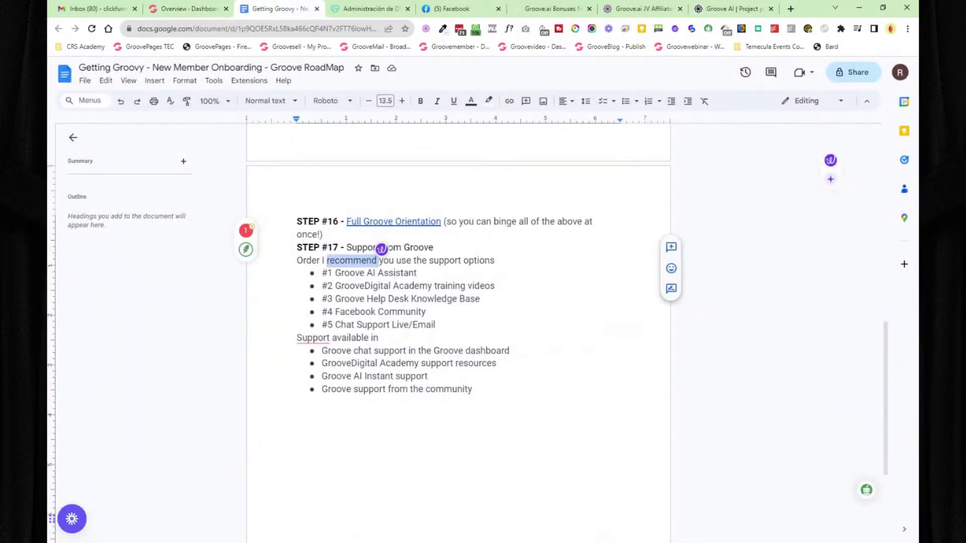
left_click(474, 260)
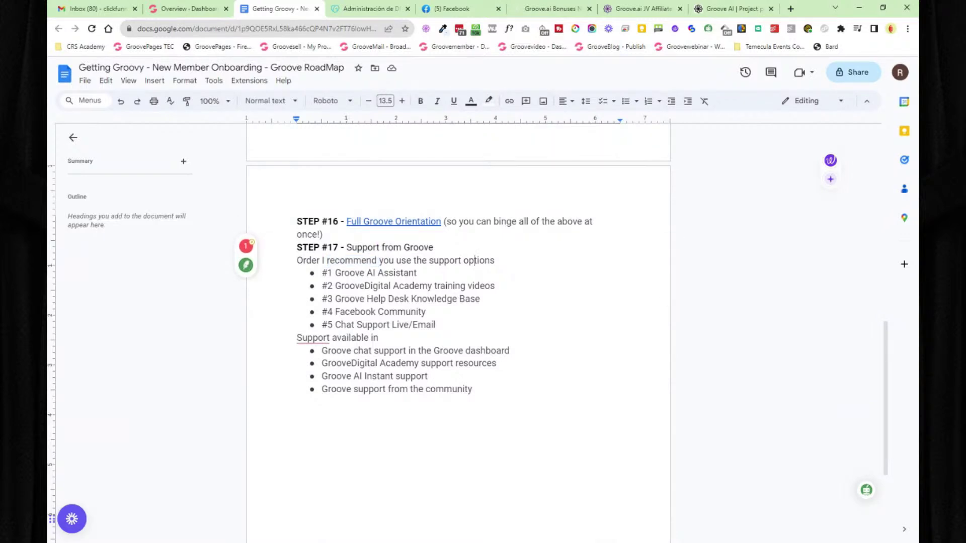
Step: Highlight #1 Groove AI Assistant in the roadmap, then open the assistant from the Groove dashboard and exit it
double_click(397, 272)
left_click_drag(397, 272, 336, 248)
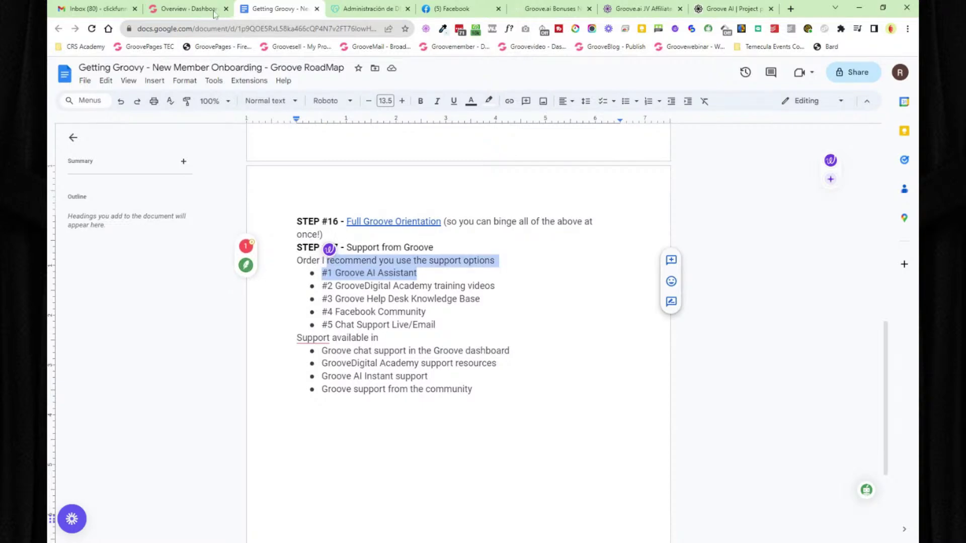
left_click(186, 8)
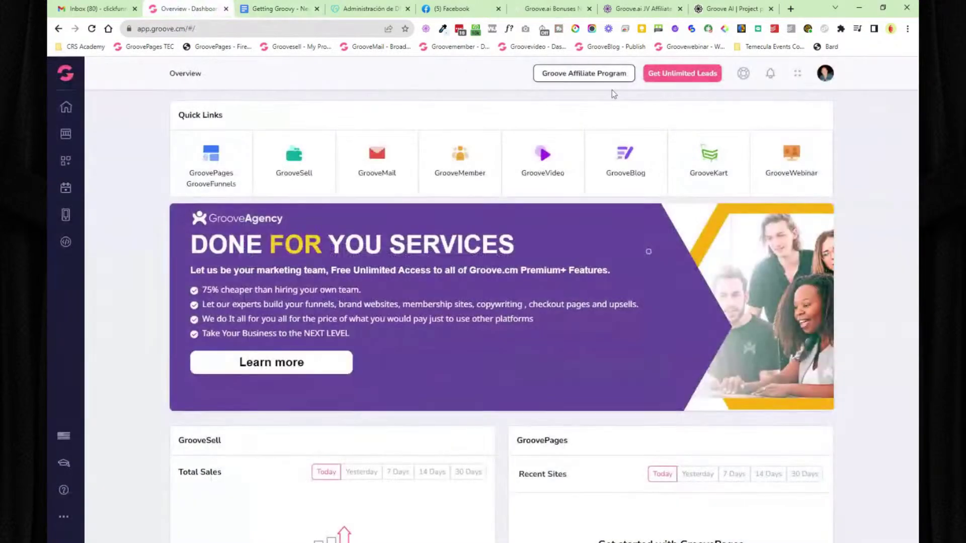
left_click(744, 74)
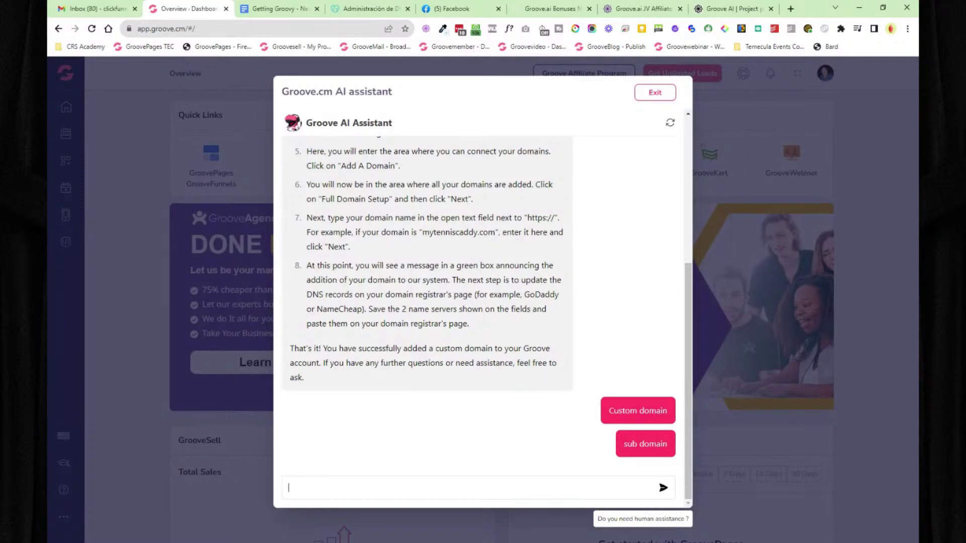
left_click(652, 93)
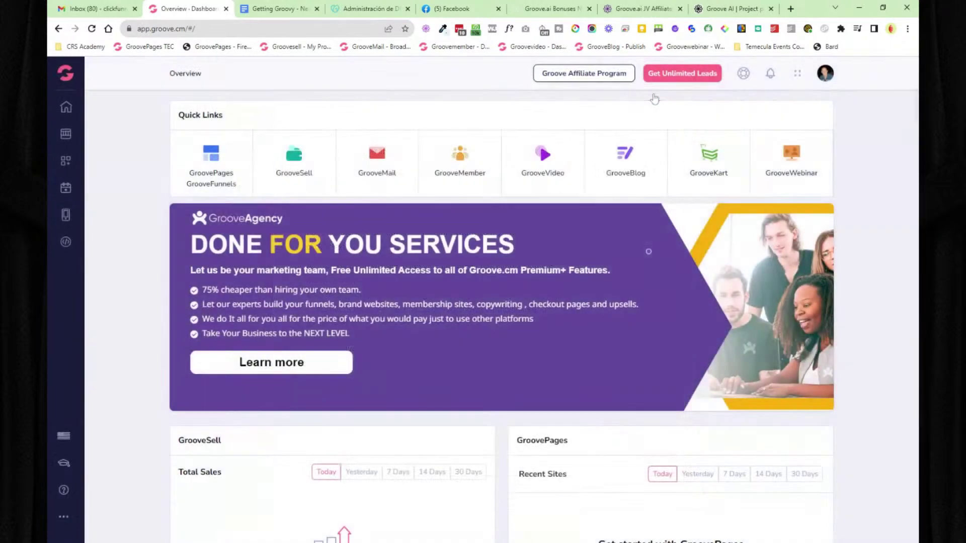
Step: Highlight #2 GrooveDigital Academy training videos in the roadmap, look over the Academy site's GroovePages category, and close the site
left_click(296, 7)
left_click(362, 286)
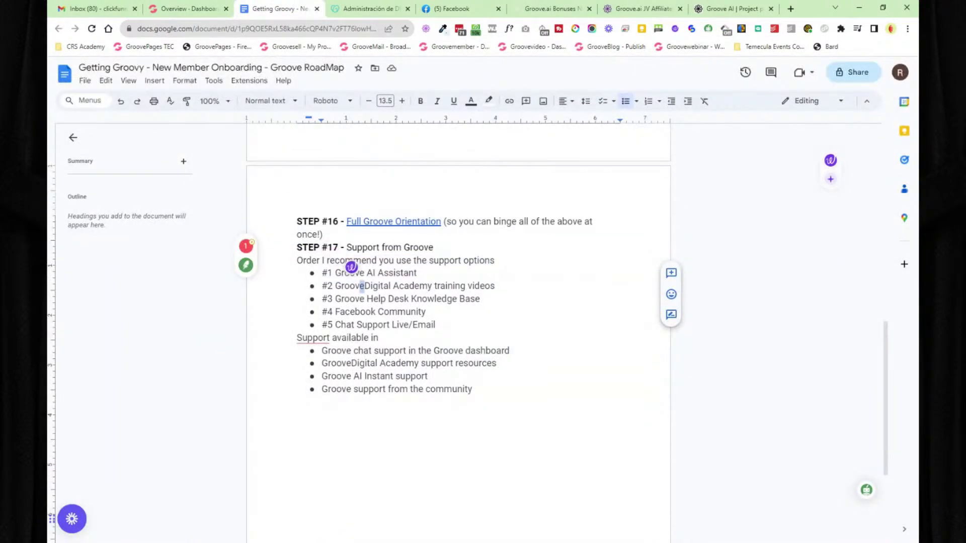
left_click_drag(322, 286, 494, 286)
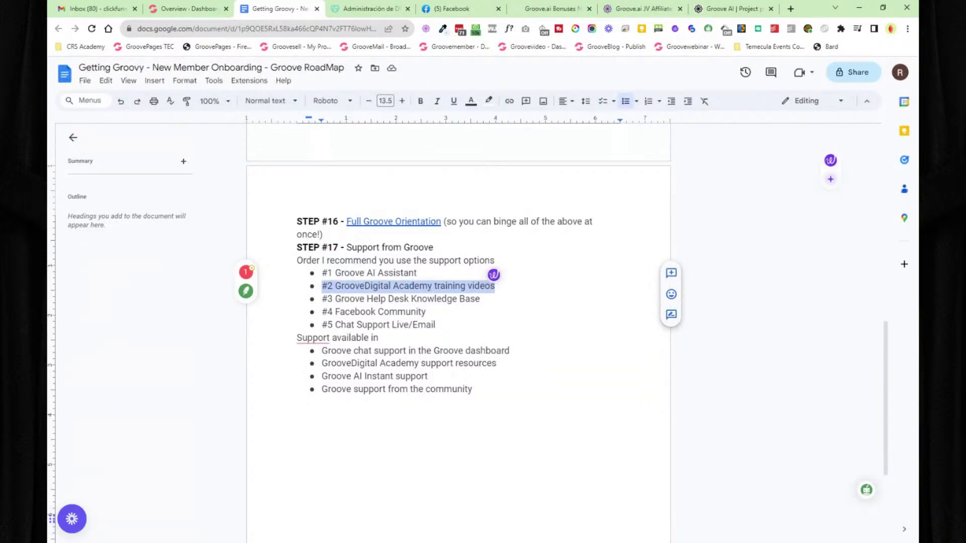
left_click(186, 14)
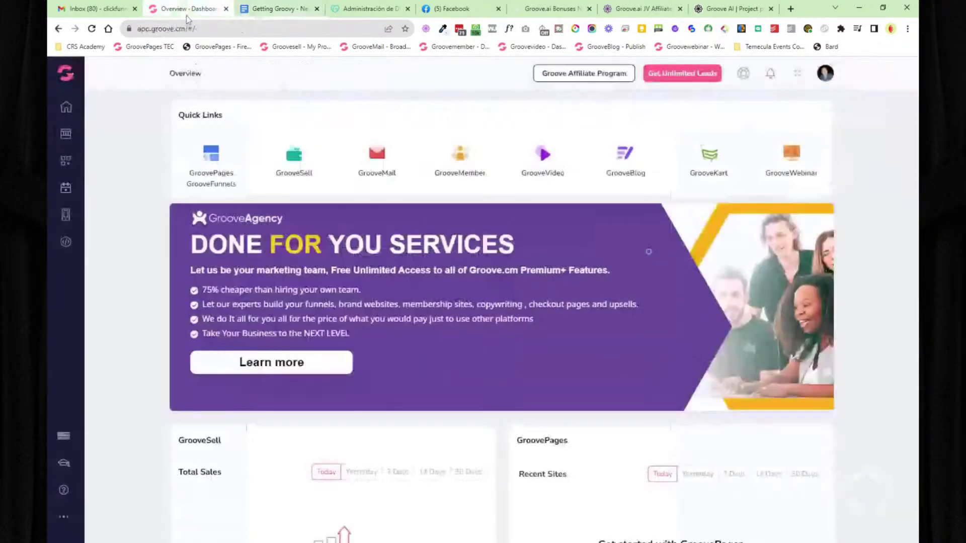
left_click(64, 470)
left_click(137, 130)
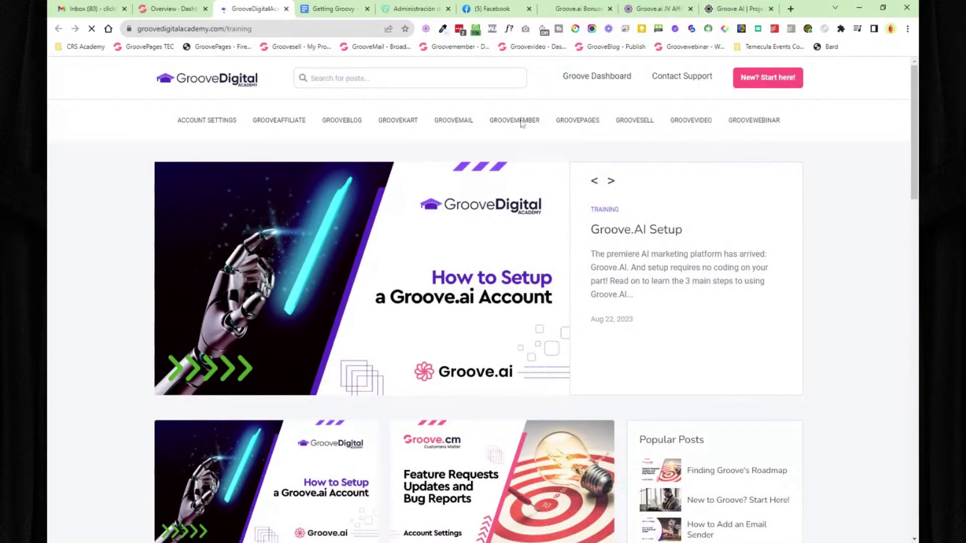
left_click(584, 121)
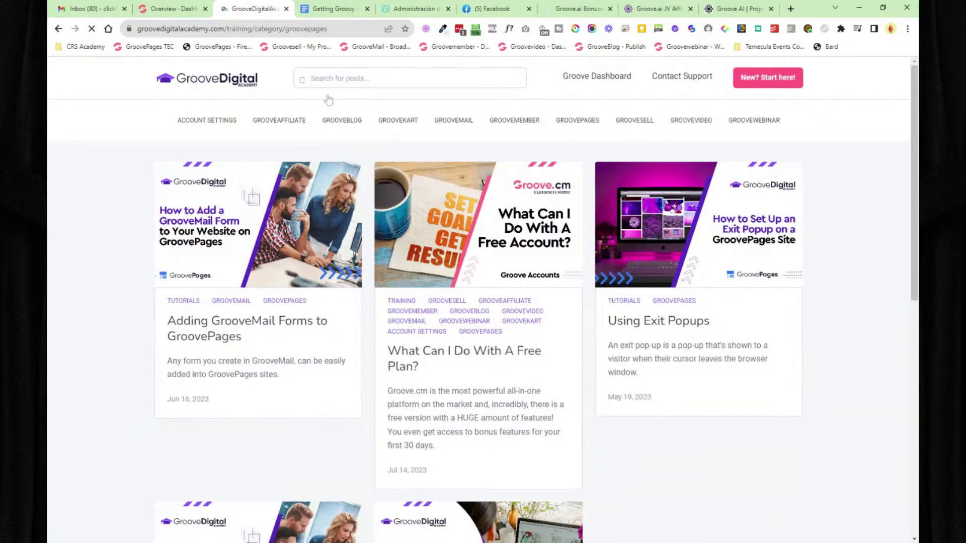
left_click(286, 9)
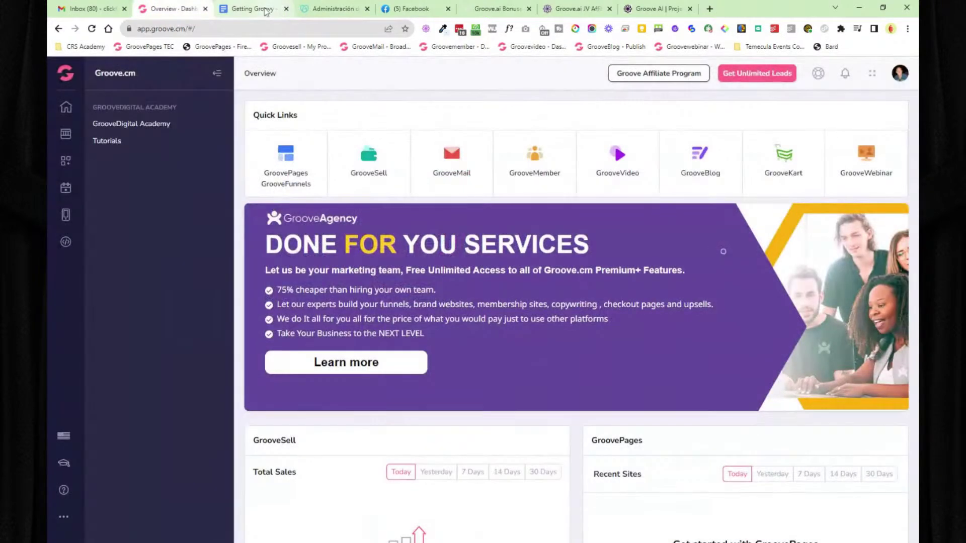
Step: Highlight #3 Groove Help Desk Knowledge Base in the roadmap, look through the Groove Support Desk's articles and categories, and close it
left_click(265, 9)
left_click(335, 299)
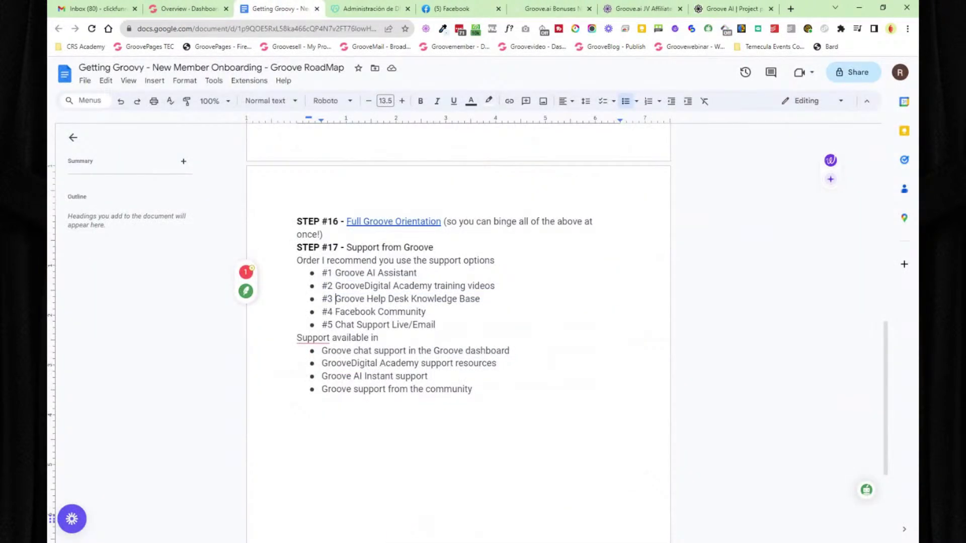
left_click_drag(322, 299, 480, 298)
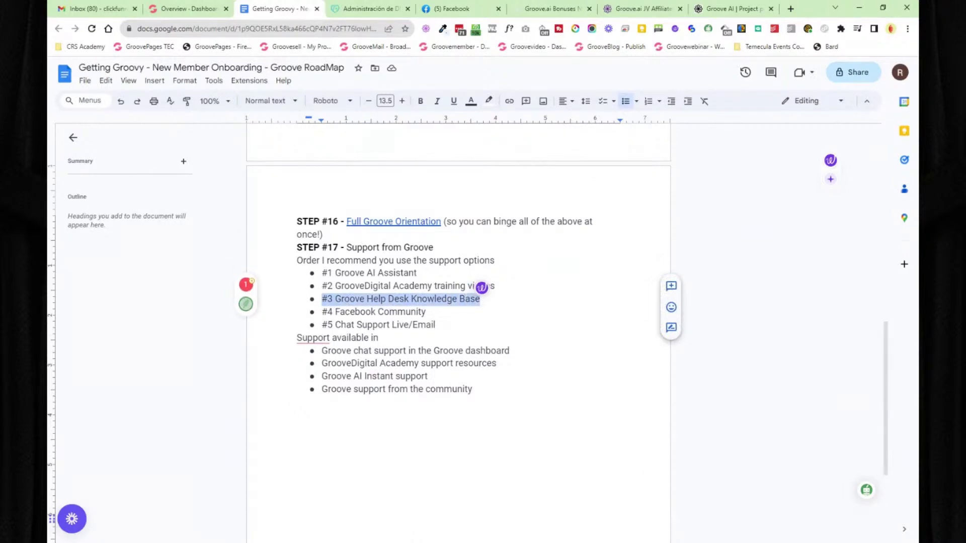
left_click(191, 9)
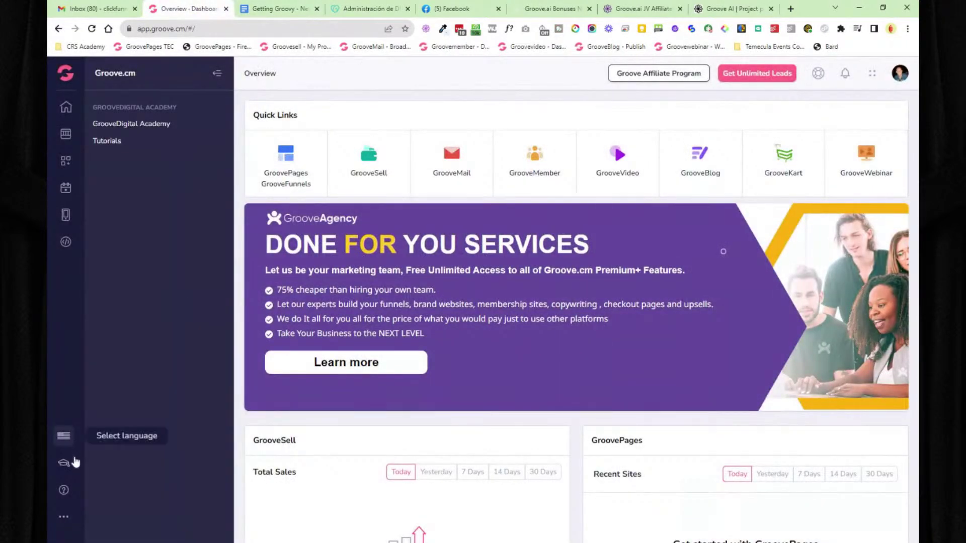
left_click(66, 492)
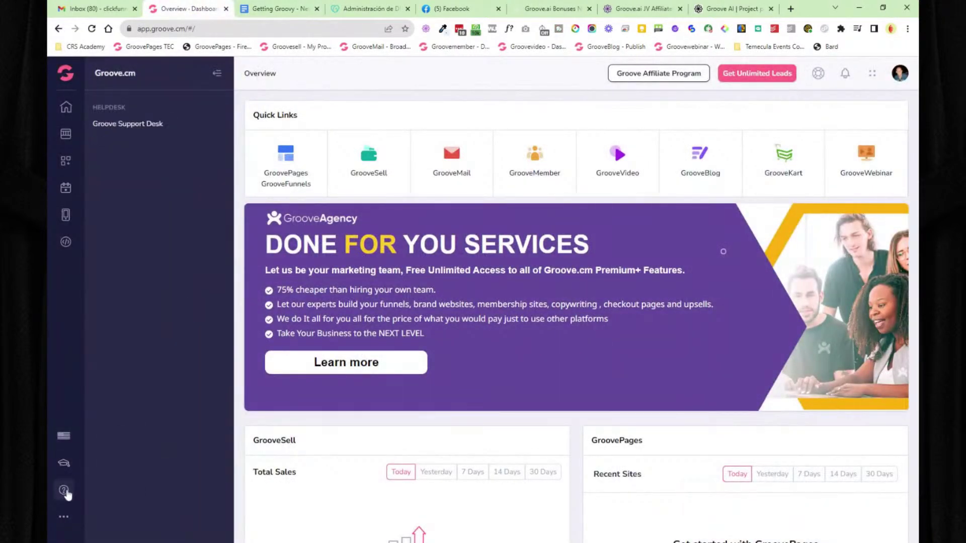
left_click(144, 126)
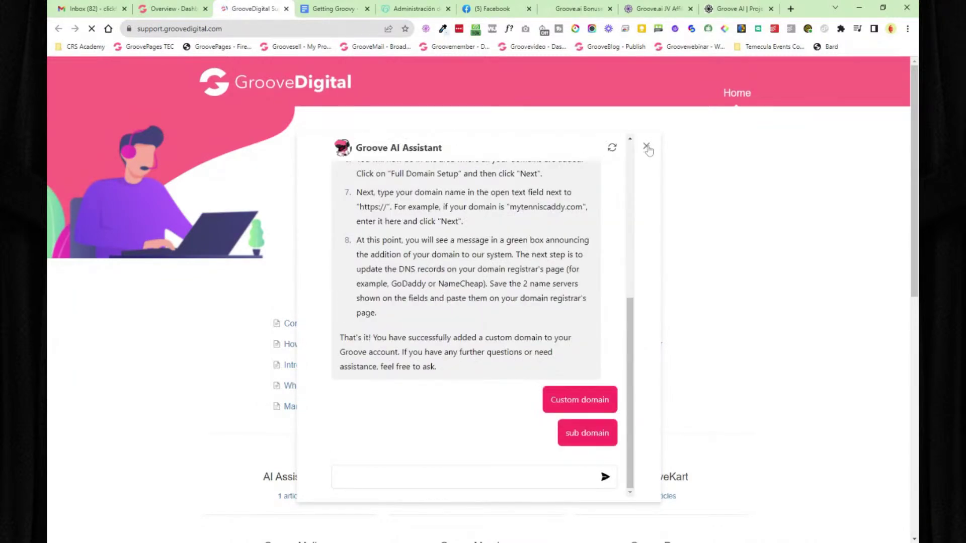
left_click(646, 147)
left_click(408, 181)
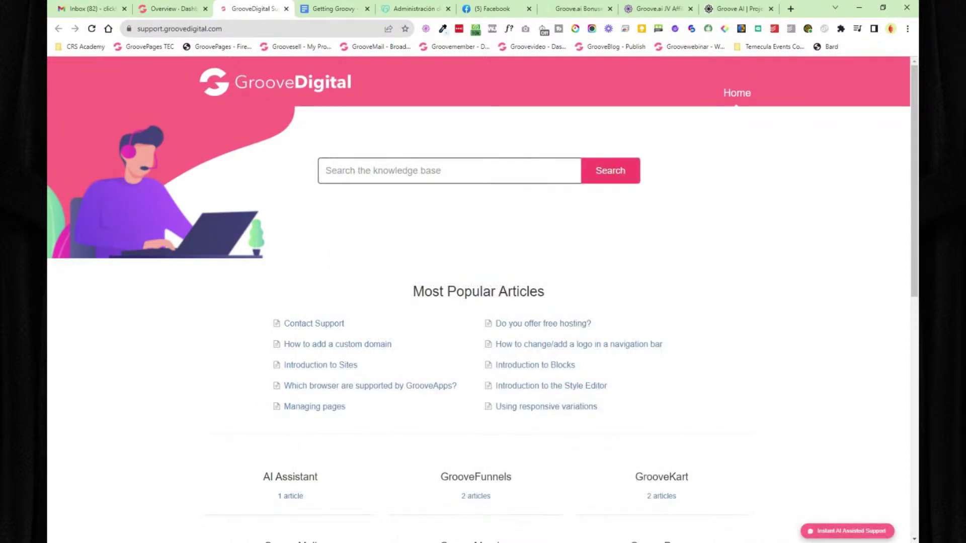
scroll(349, 241, "down", 10)
scroll(350, 236, "up", 8)
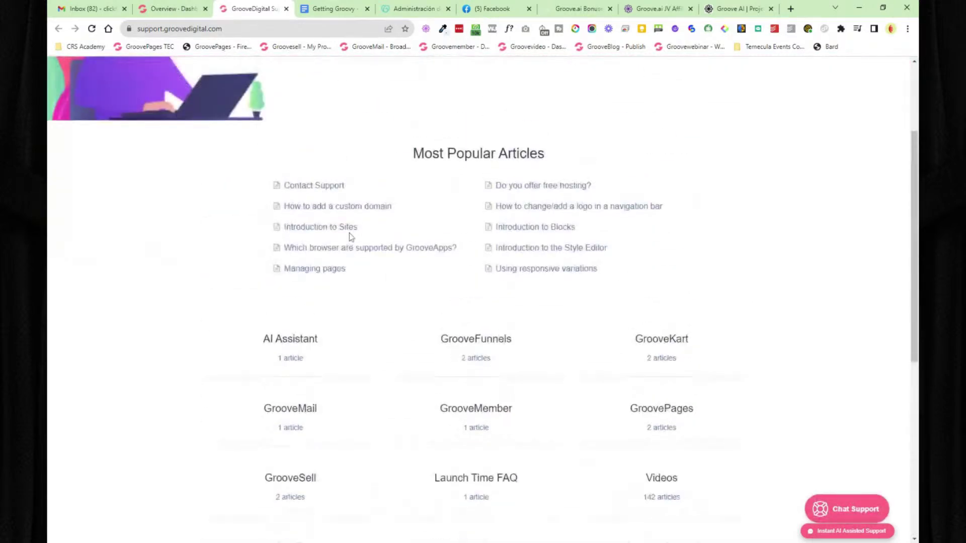
scroll(349, 234, "up", 3)
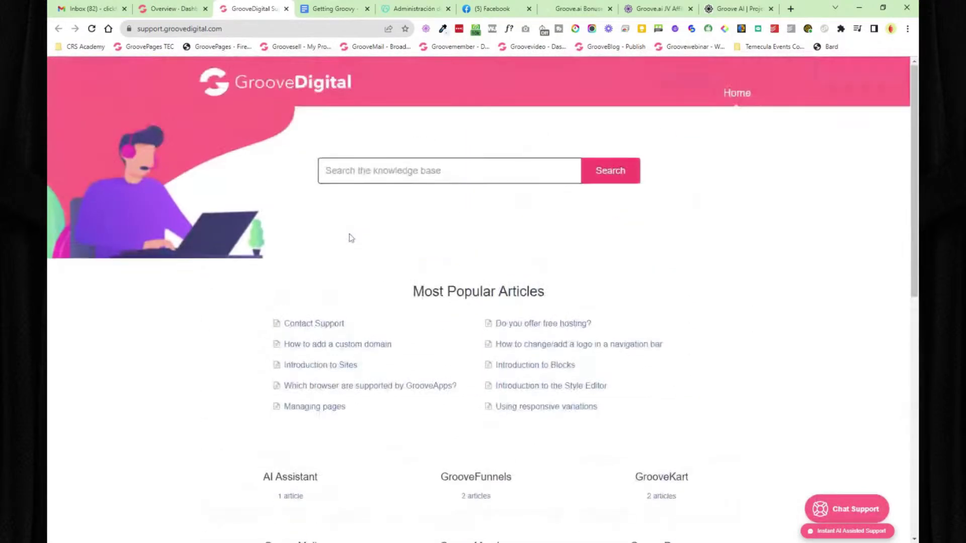
left_click(286, 9)
Step: Highlight #4 Facebook Community in the roadmap and open the GROOVE.cm Official group on Facebook
left_click(264, 9)
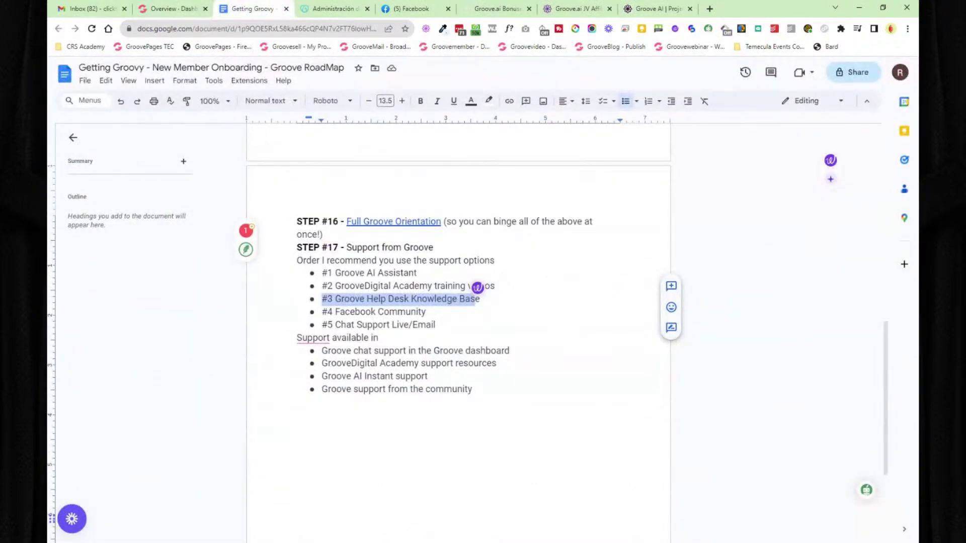
left_click_drag(426, 312, 322, 312)
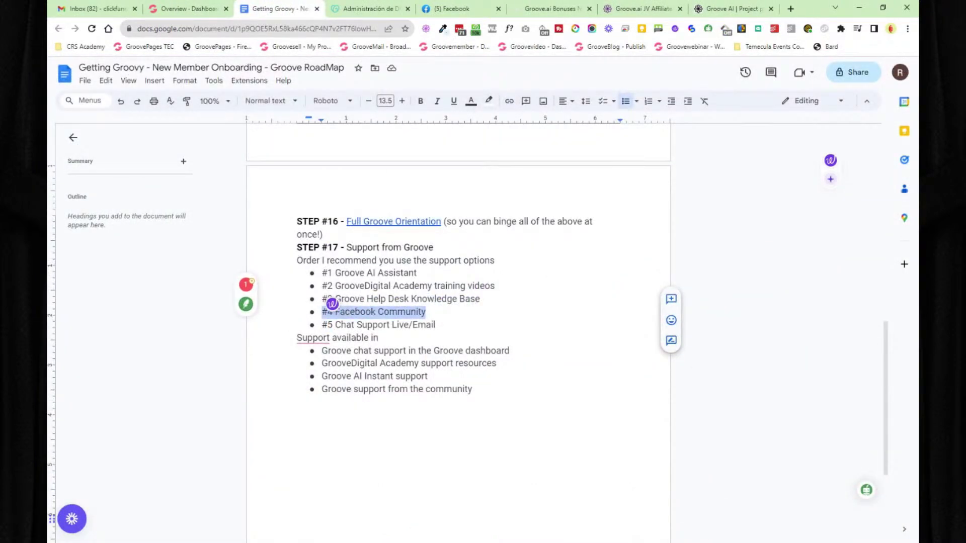
left_click(480, 10)
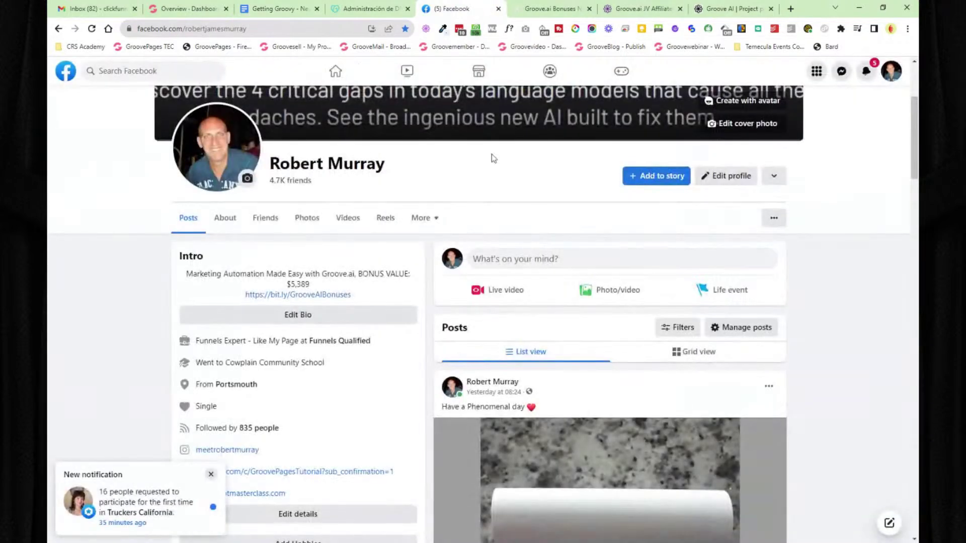
left_click(550, 72)
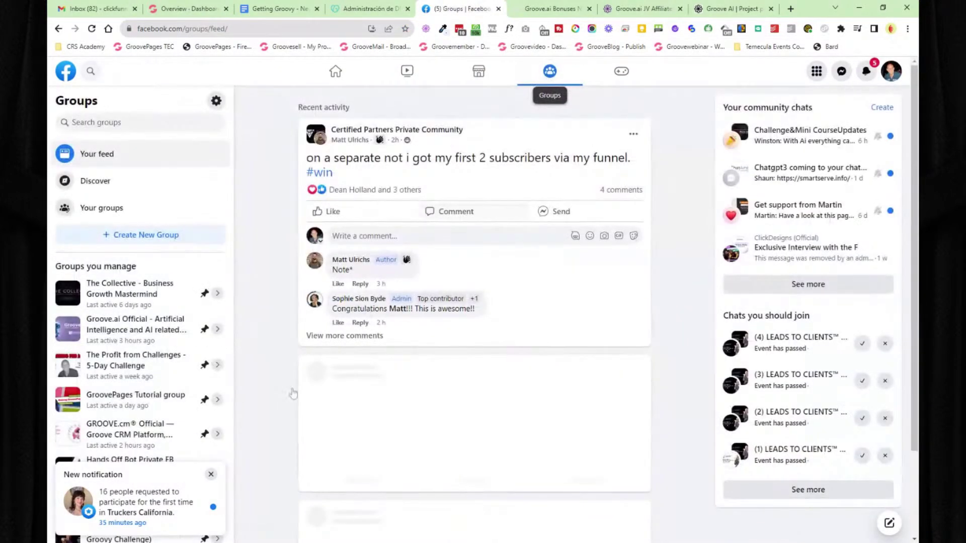
left_click(116, 429)
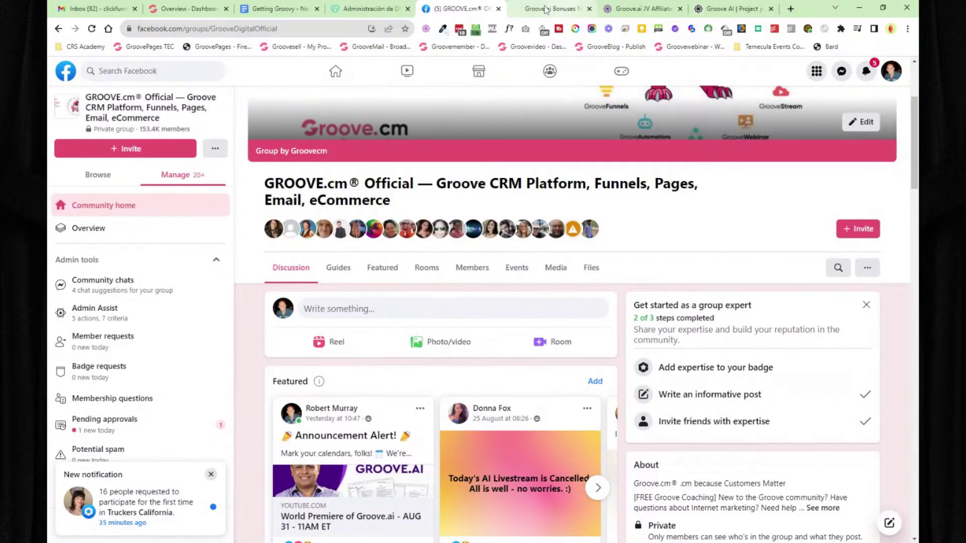
Step: Highlight #5 Chat Support Live/Email in the roadmap and show the email and chat contact options in the Groove Support Desk's Chat Support
left_click(290, 10)
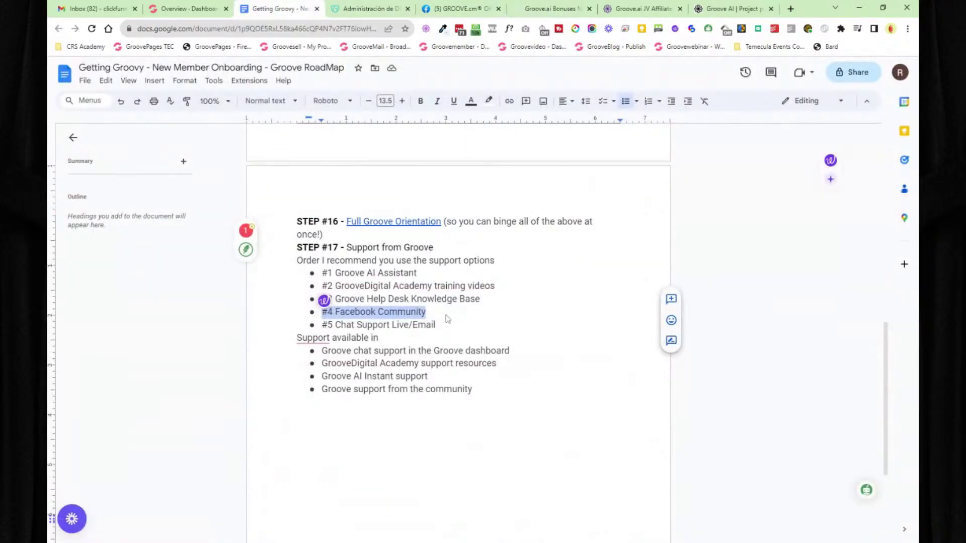
mouse_move(435, 324)
left_mouse_down()
mouse_move(346, 324)
mouse_move(436, 324)
left_mouse_up()
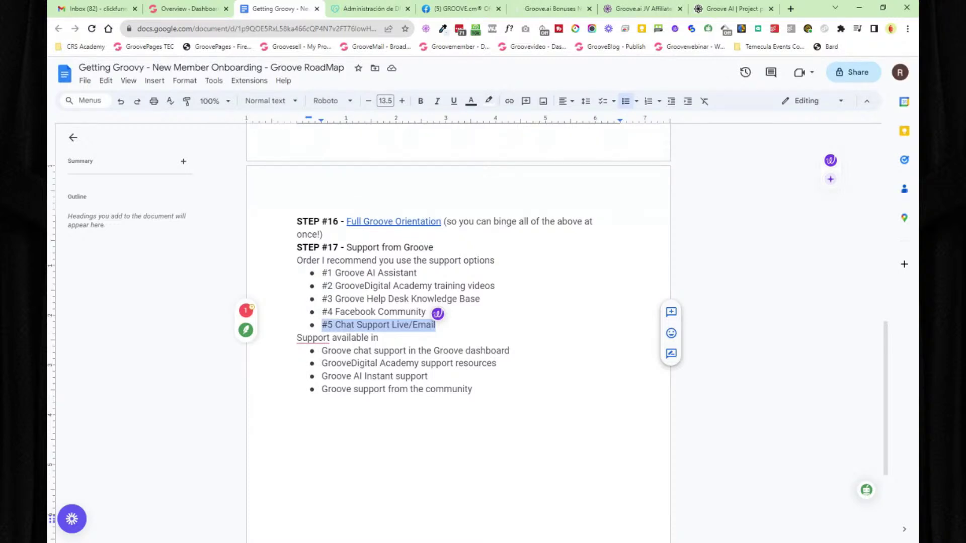
left_click(194, 9)
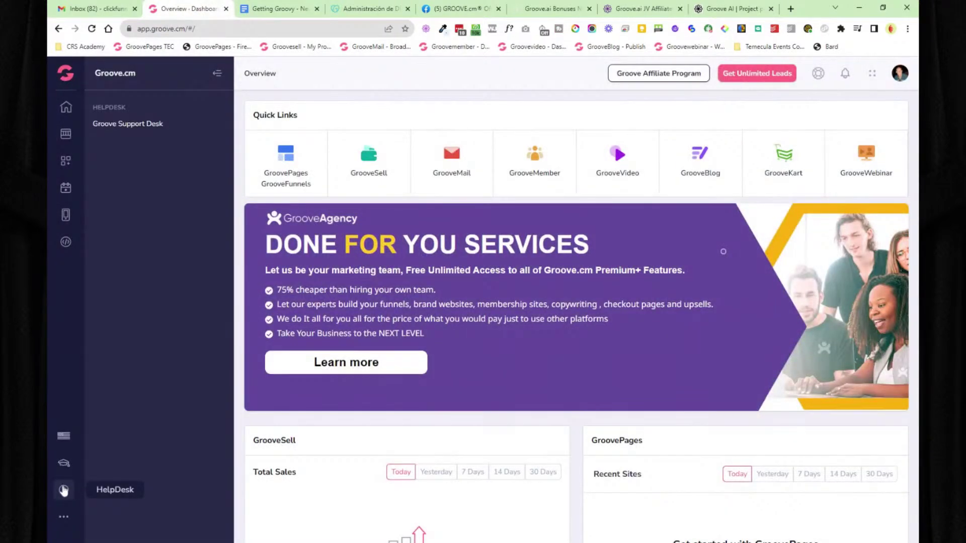
left_click(122, 124)
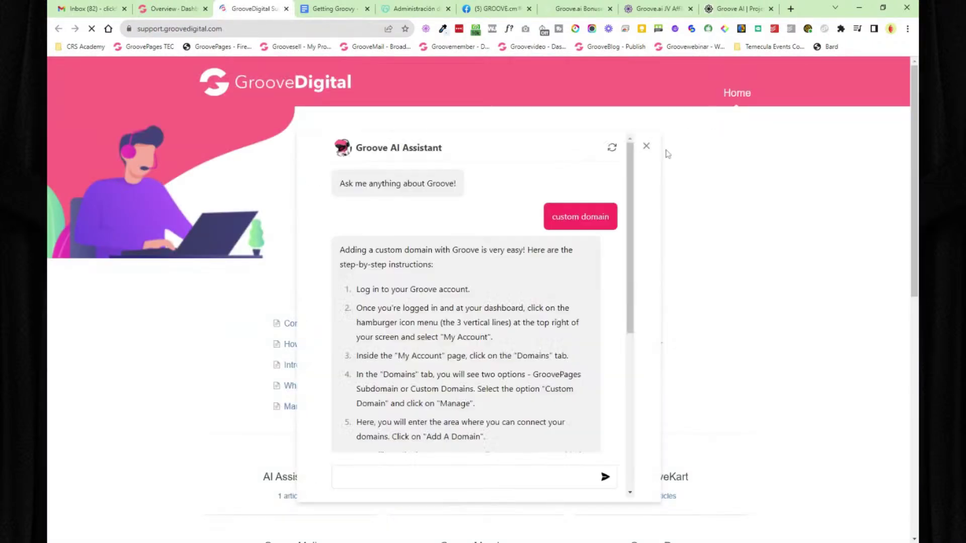
left_click(646, 147)
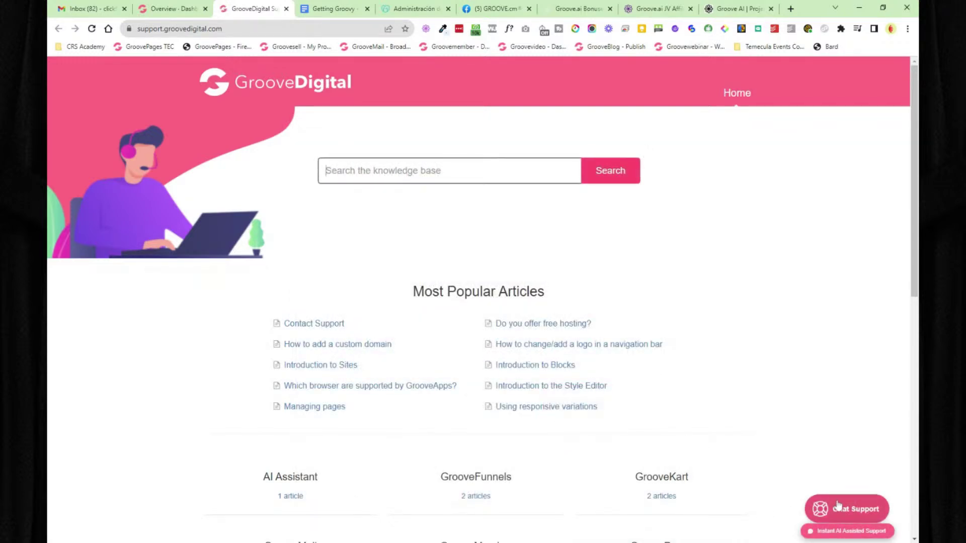
left_click(838, 508)
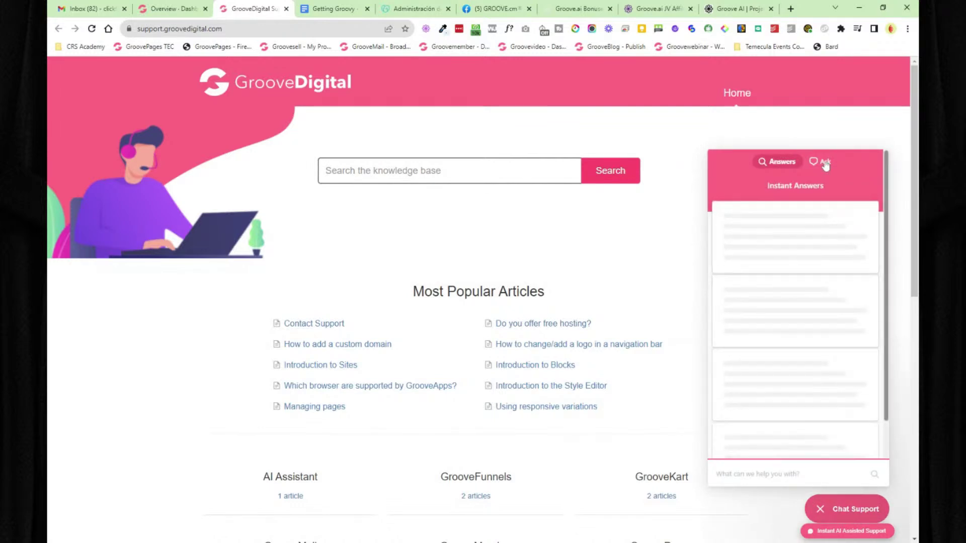
left_click(824, 162)
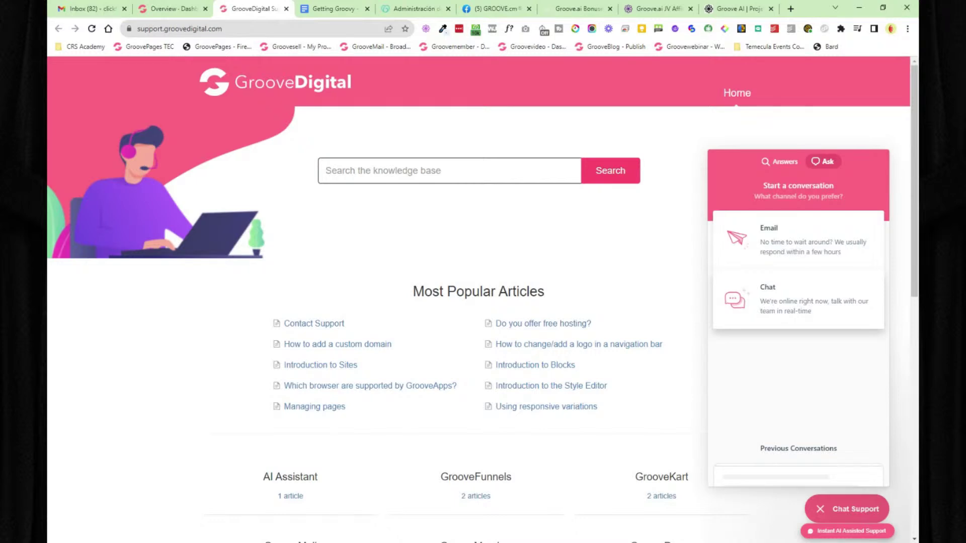
Step: Show the live chat conversation in Chat Support, return to the contact options, and open the email contact form at its subject field
left_click(774, 309)
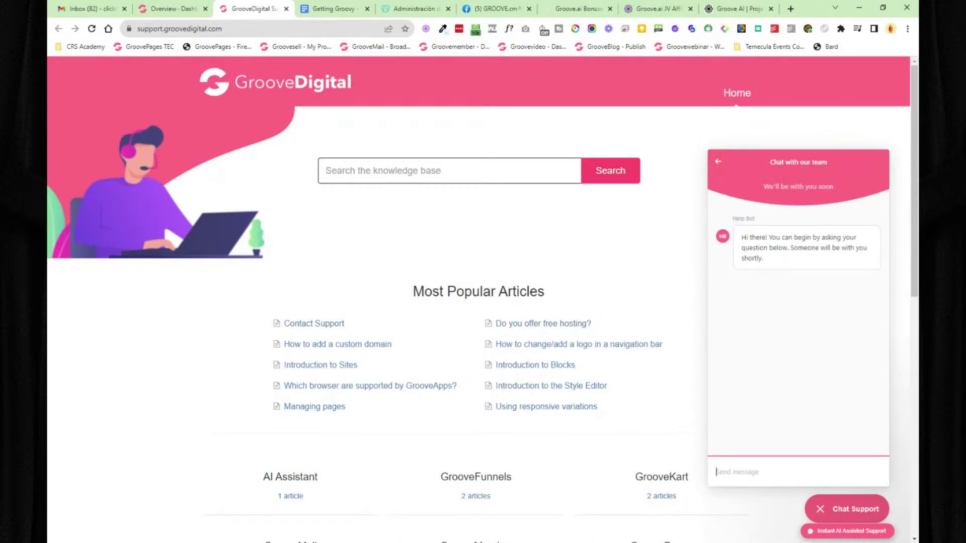
left_click(717, 162)
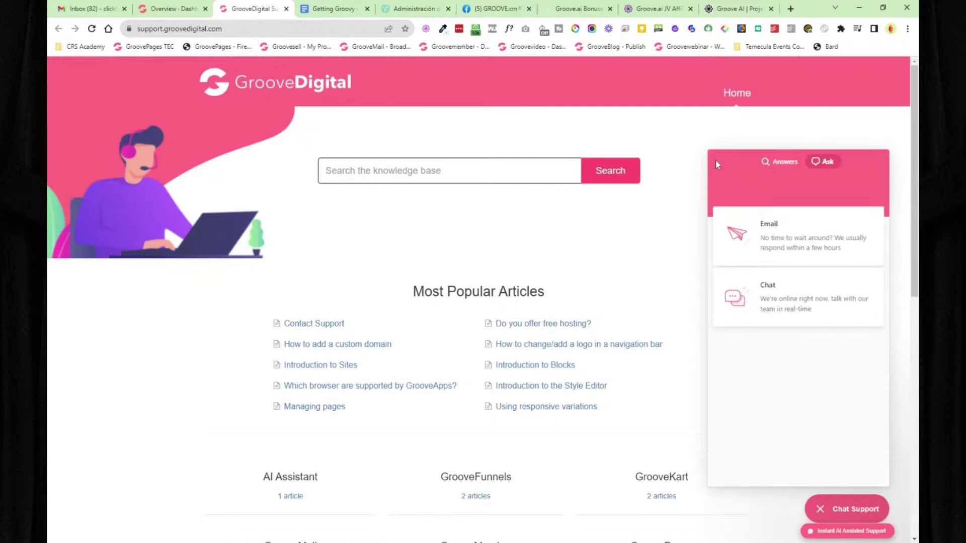
left_click(814, 243)
key("Tab")
scroll(477, 302, "down", 2)
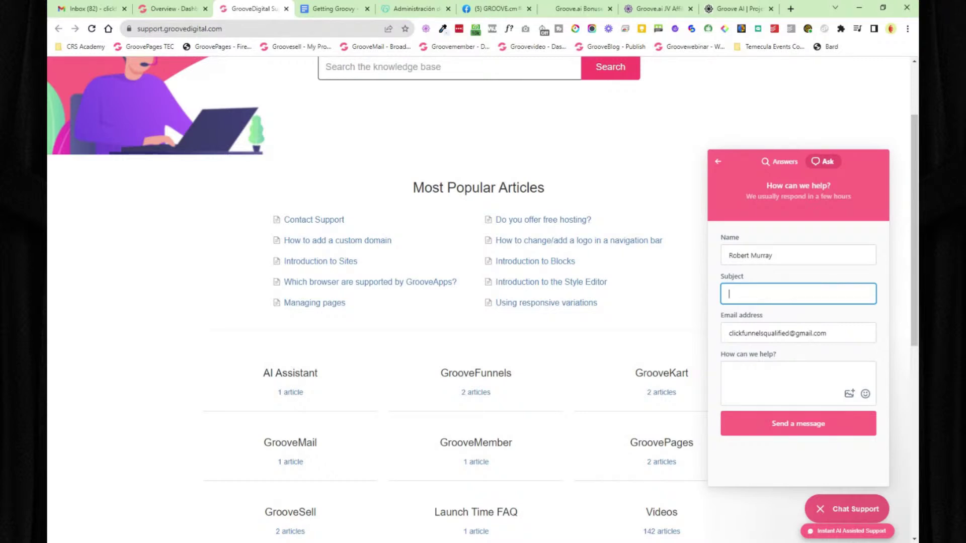
Step: Glance at the Groove dashboard, revisit the email form's message field, and close both Chat Support and the Groove Support Desk
left_click(166, 9)
left_click(65, 74)
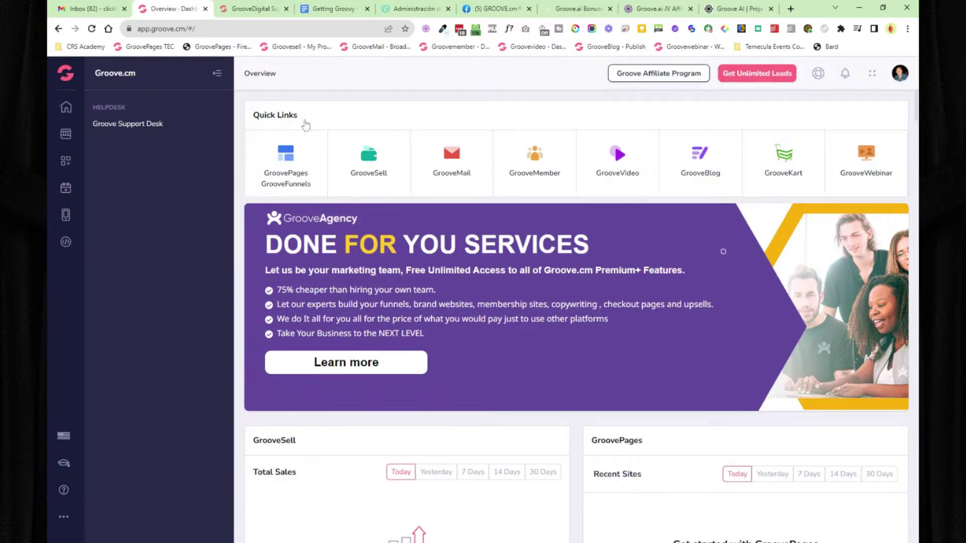
left_click(253, 10)
left_click(787, 400)
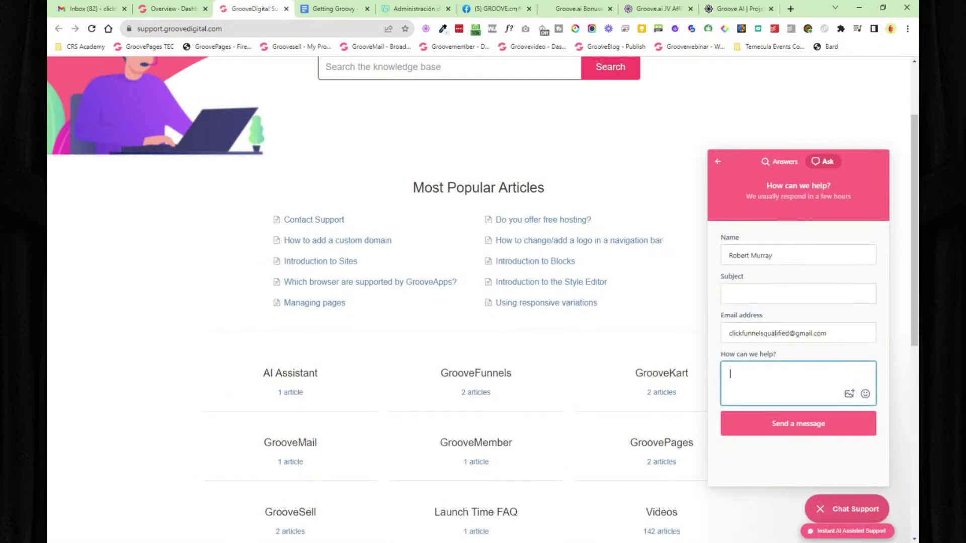
left_click(716, 163)
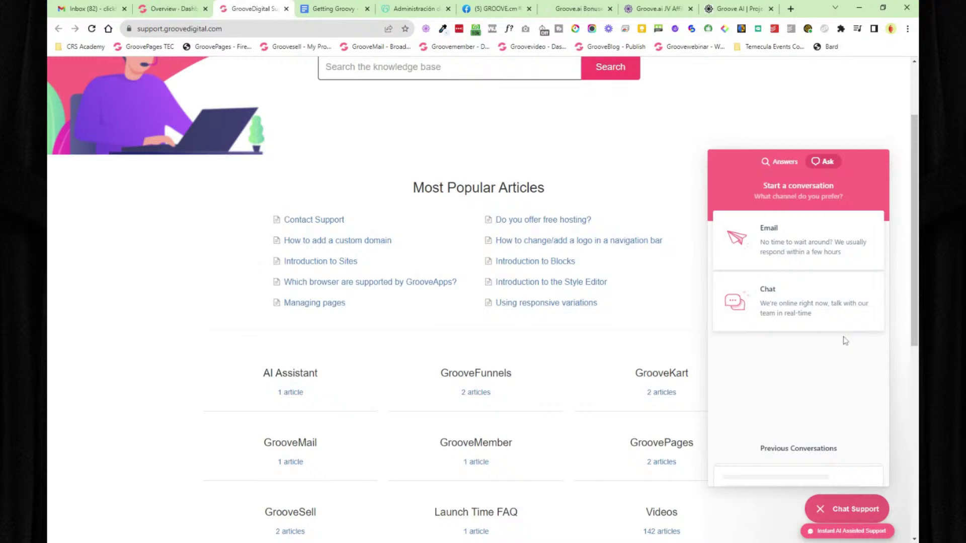
left_click(819, 509)
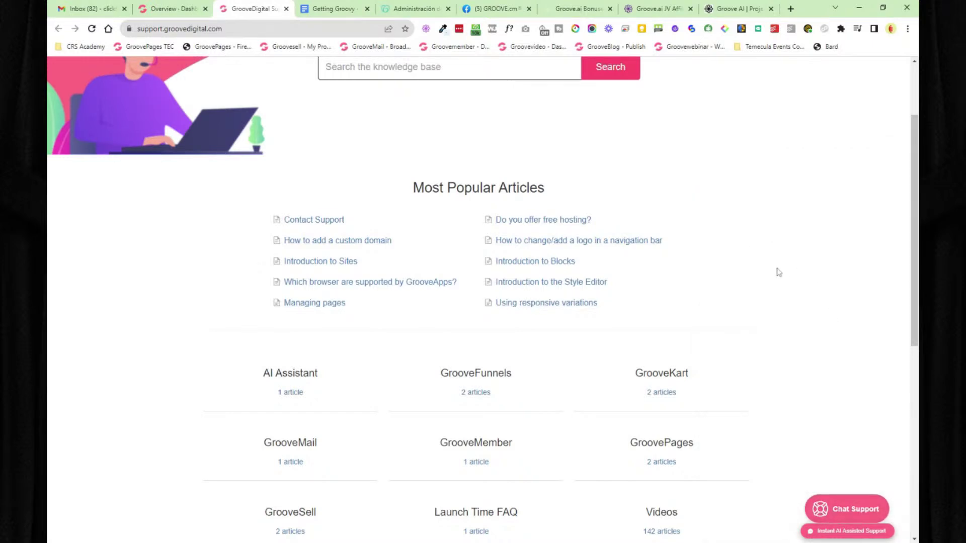
scroll(779, 272, "up", 2)
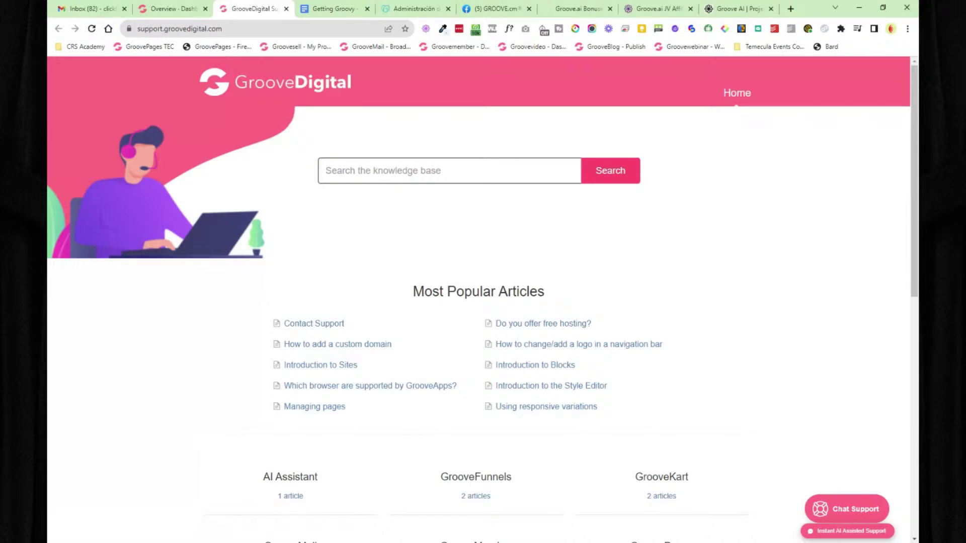
left_click(286, 10)
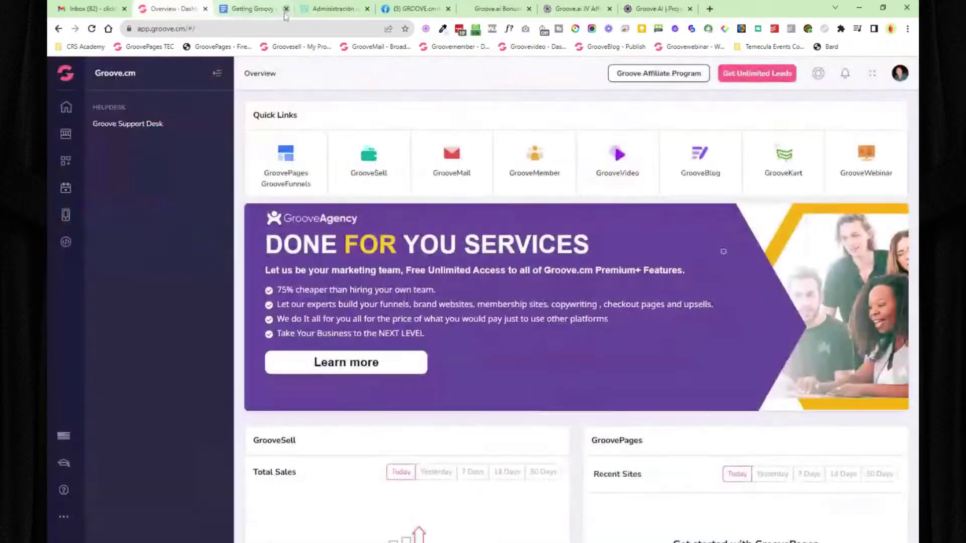
Step: Collapse the dashboard's side menu and look through the feature and improvement announcements in the notifications, closing them when done
left_click(219, 74)
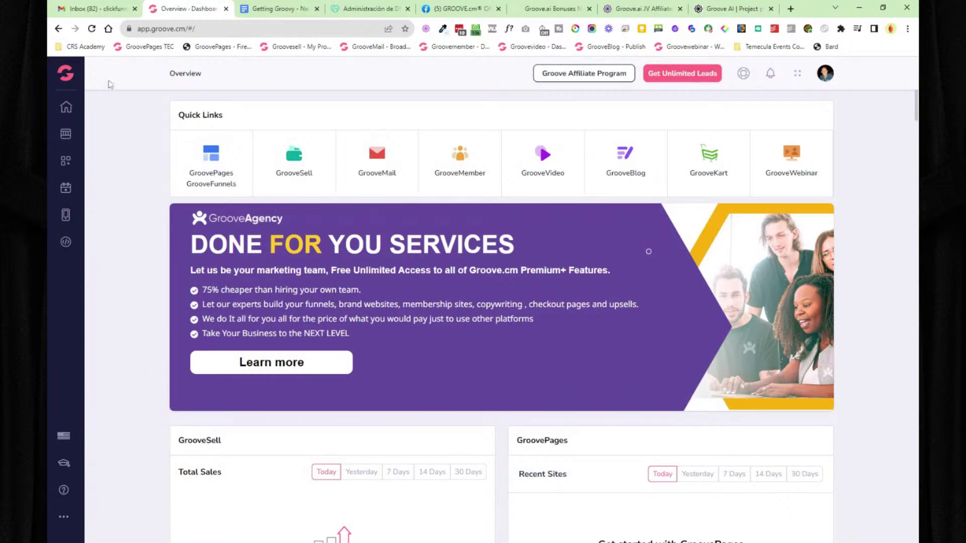
left_click(64, 78)
left_click(66, 74)
left_click(770, 74)
scroll(792, 160, "down", 20)
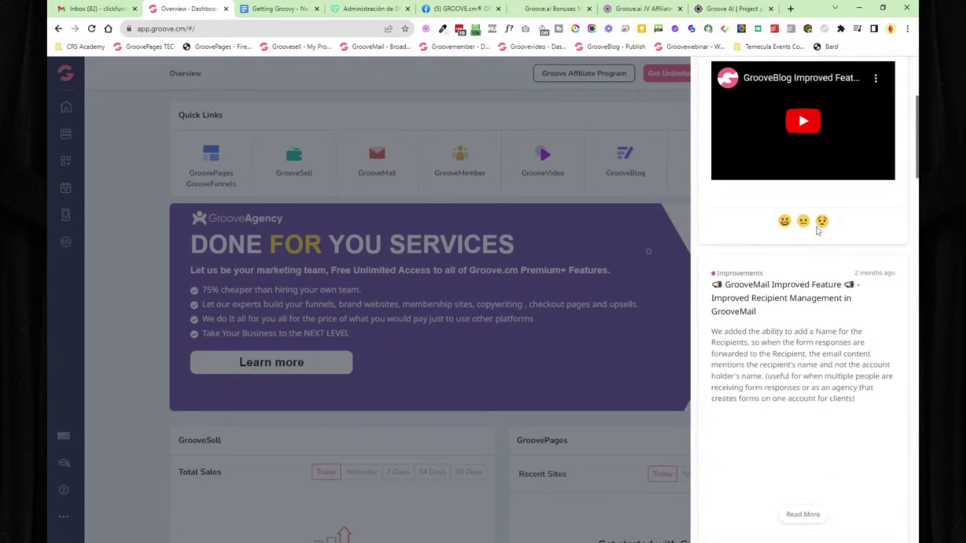
scroll(805, 237, "down", 20)
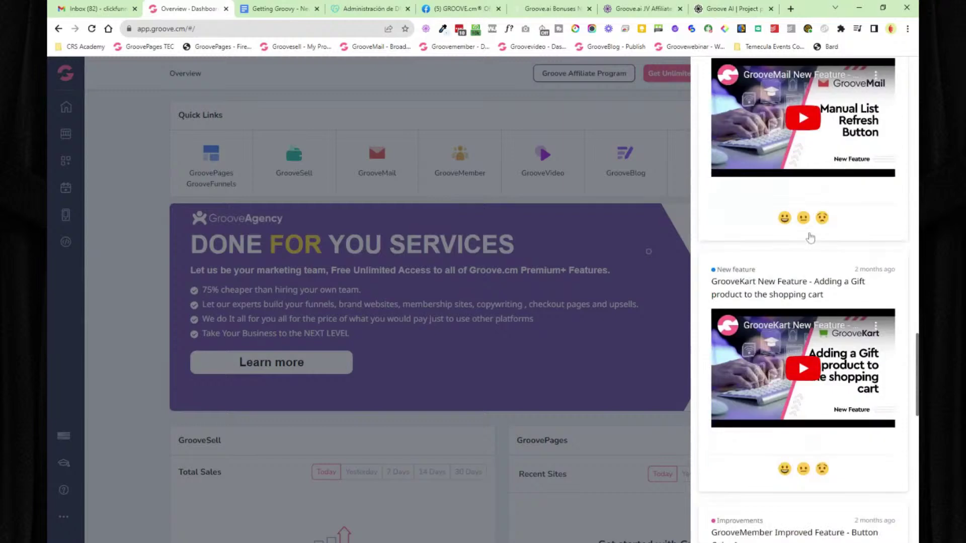
left_click(646, 103)
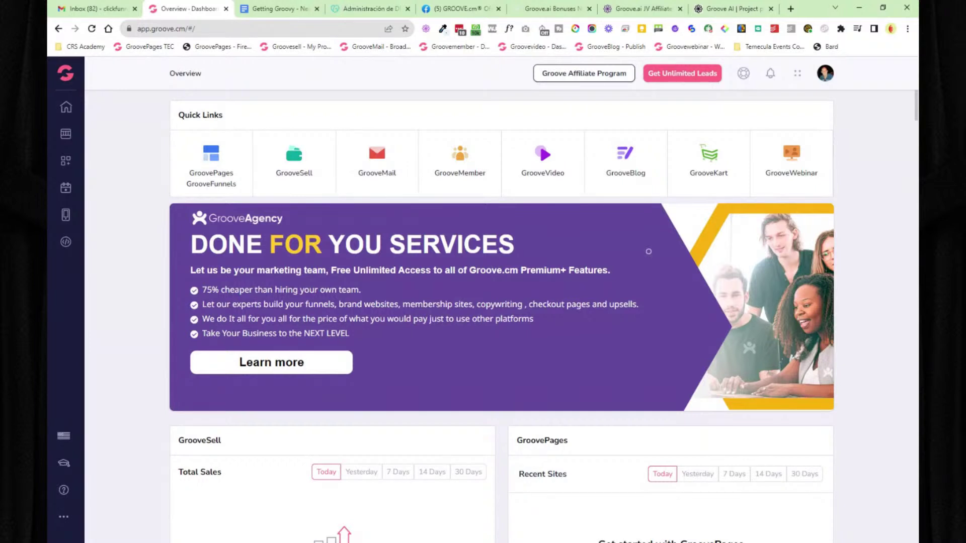
Step: Point out the "Support available in" heading in the roadmap and highlight its Groove chat support in the Groove dashboard entry
left_click(284, 12)
left_click(380, 338)
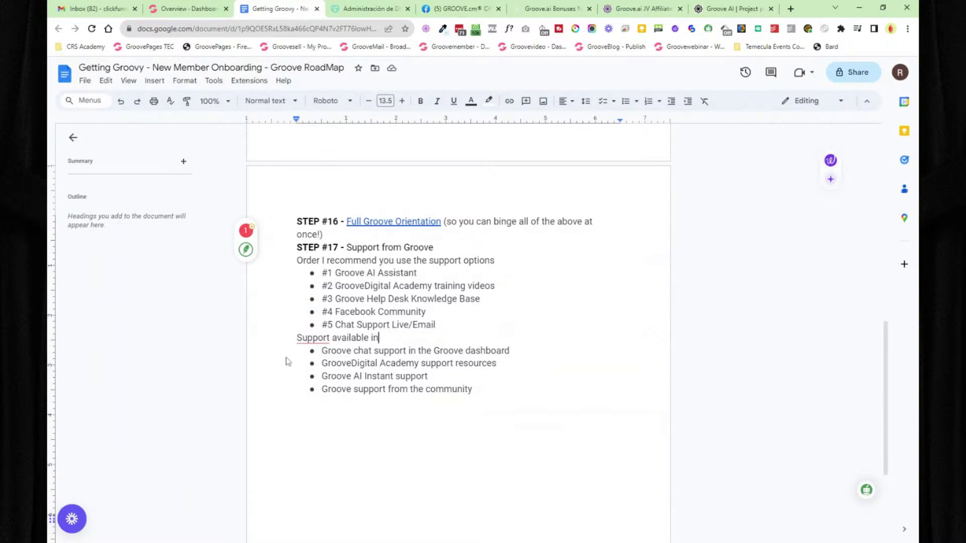
triple_click(298, 338)
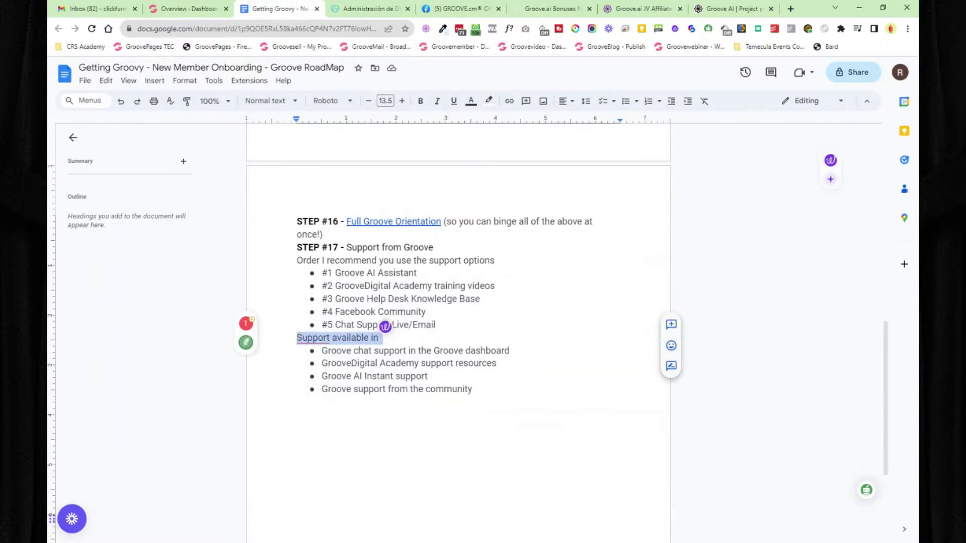
key("End")
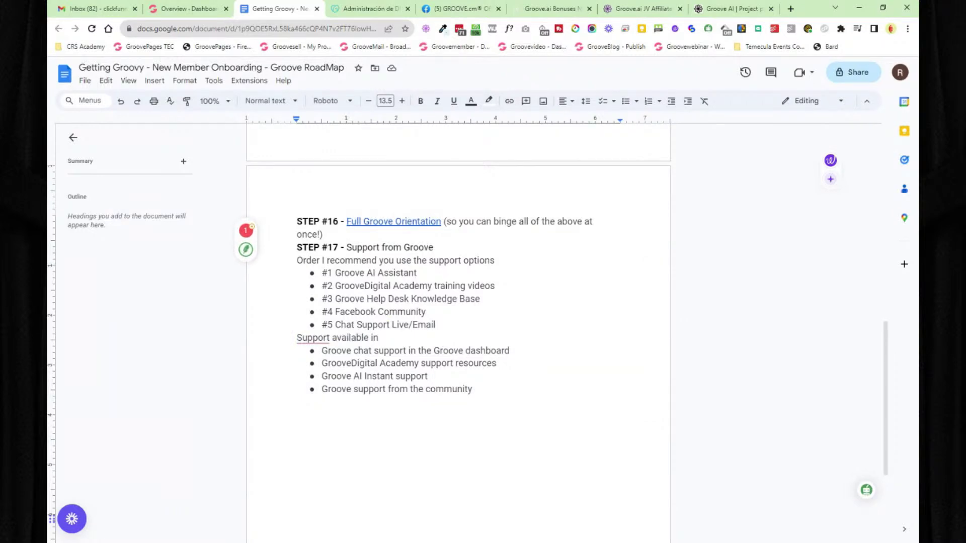
left_click_drag(330, 350, 442, 350)
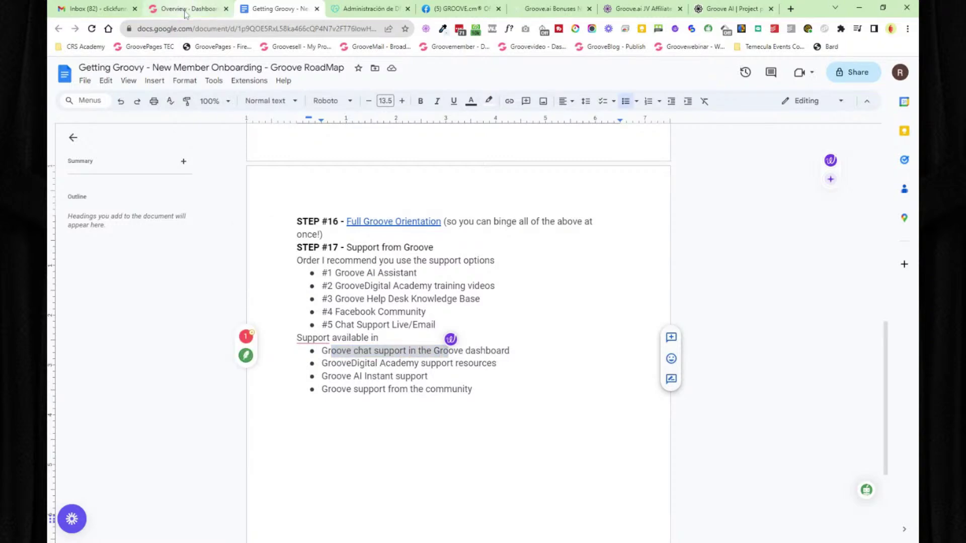
Step: Open and exit the Groove AI Assistant from the dashboard, and show the GrooveDigital Academy and Helpdesk links
left_click(186, 8)
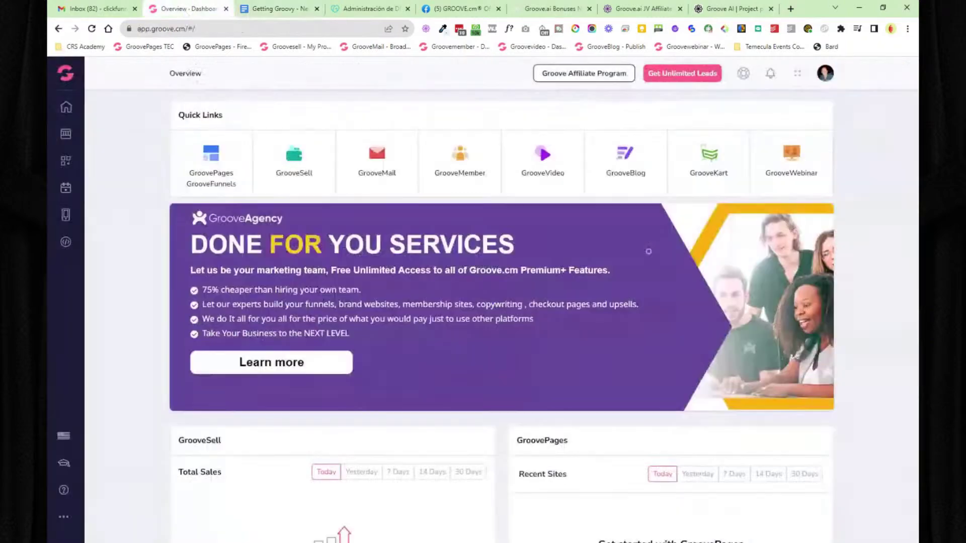
left_click(744, 73)
left_click(655, 92)
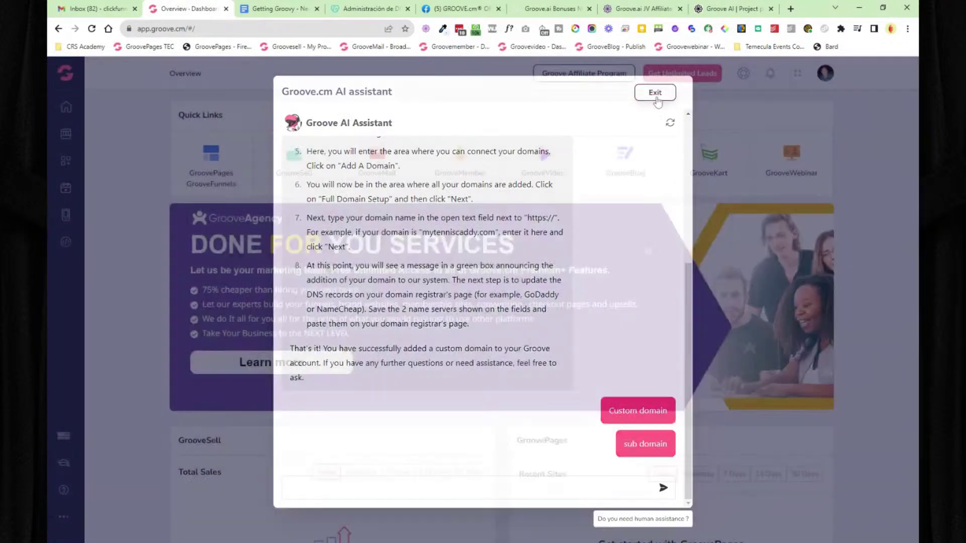
left_click(64, 462)
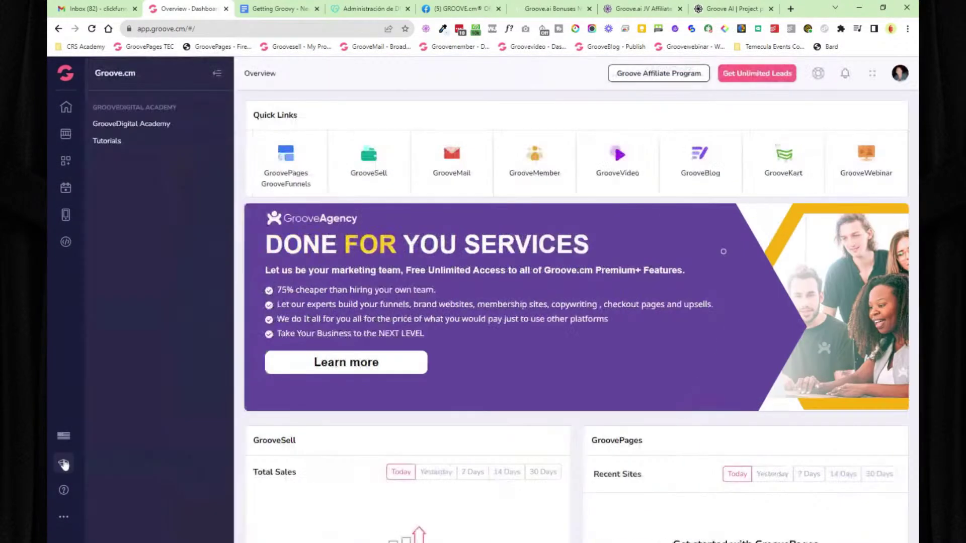
left_click(65, 489)
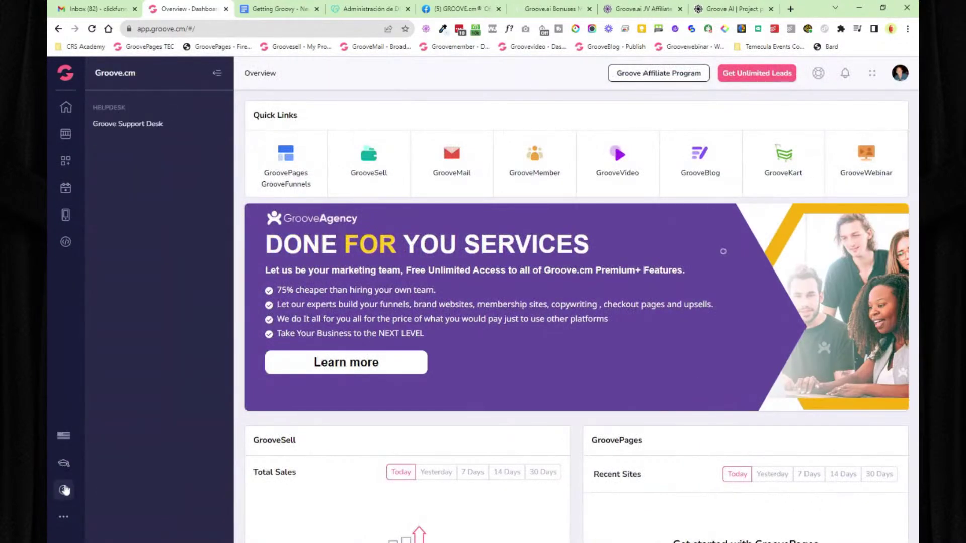
Step: Open the Groove Support Desk, dismiss its AI Assistant, show Chat Support's Ask options, and close the site
left_click(127, 124)
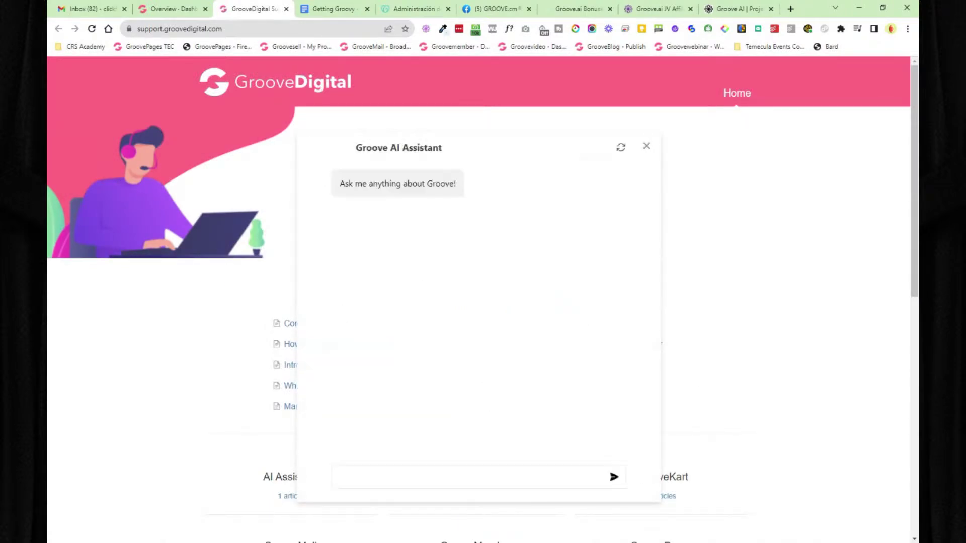
left_click(645, 147)
left_click(857, 507)
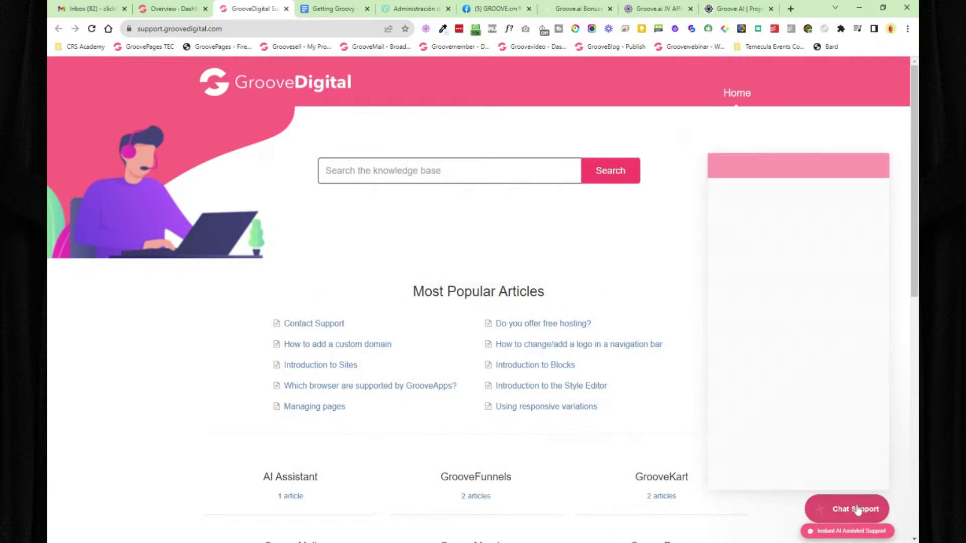
left_click(819, 161)
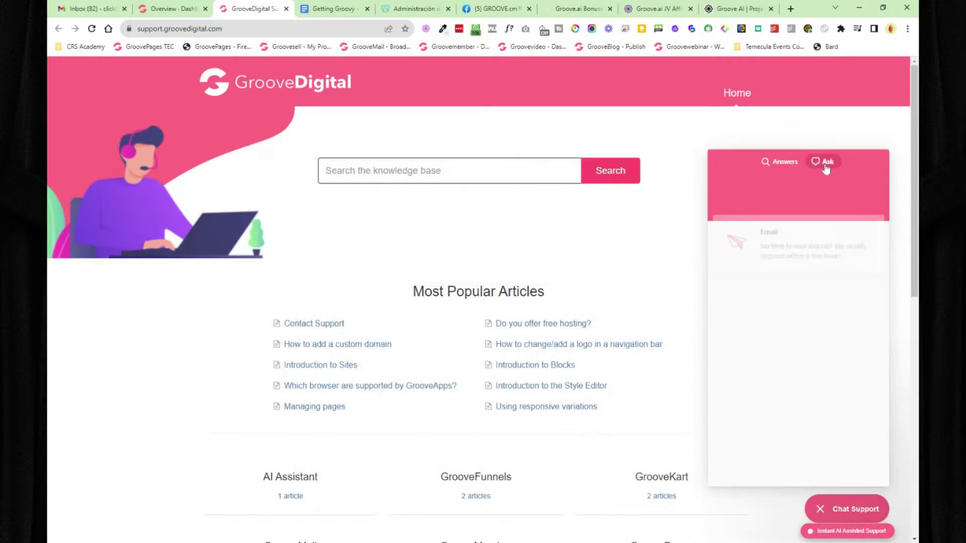
left_click(286, 8)
Step: Open the GrooveDigital Academy from the dashboard's academy links, view its Contact Support page, and close that page
left_click(265, 11)
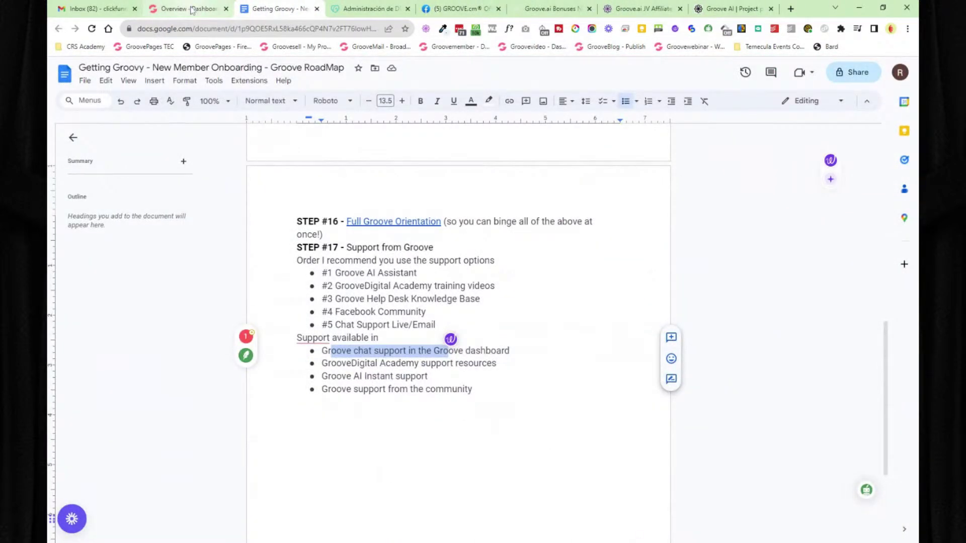
key("ctrl+shift+Tab")
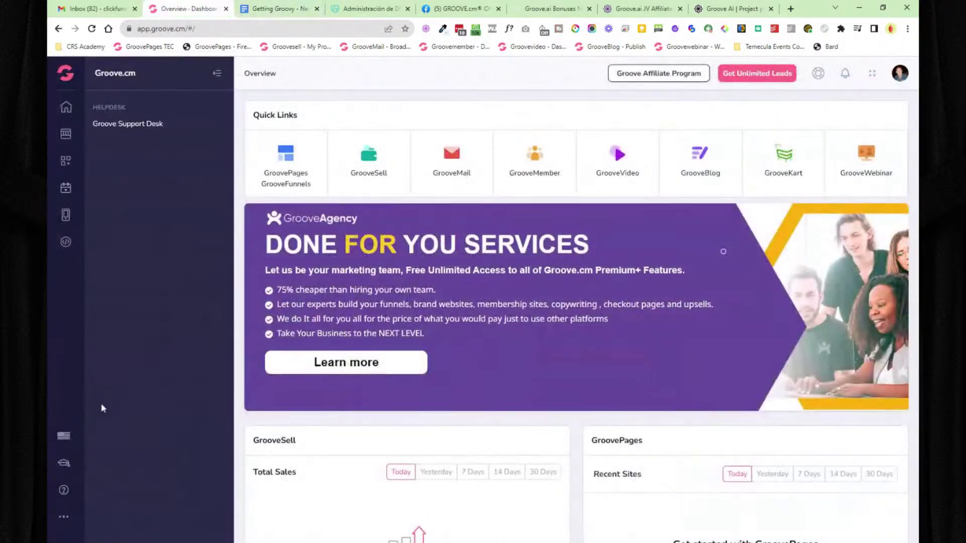
left_click(64, 467)
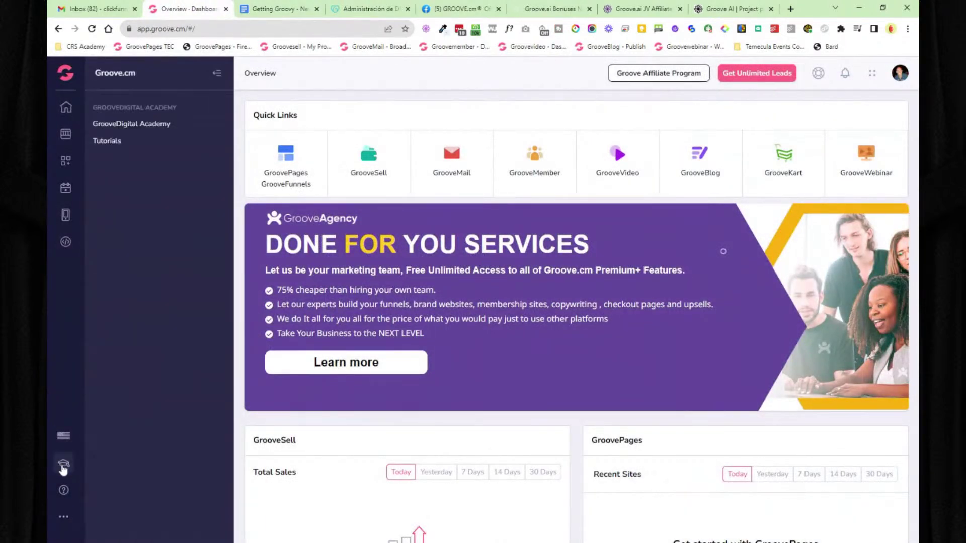
left_click(144, 126)
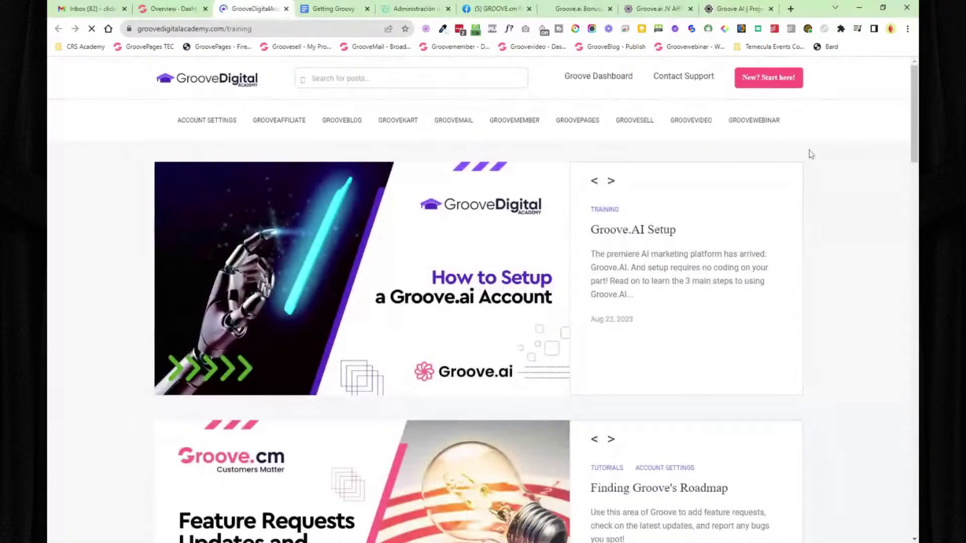
left_click(685, 78)
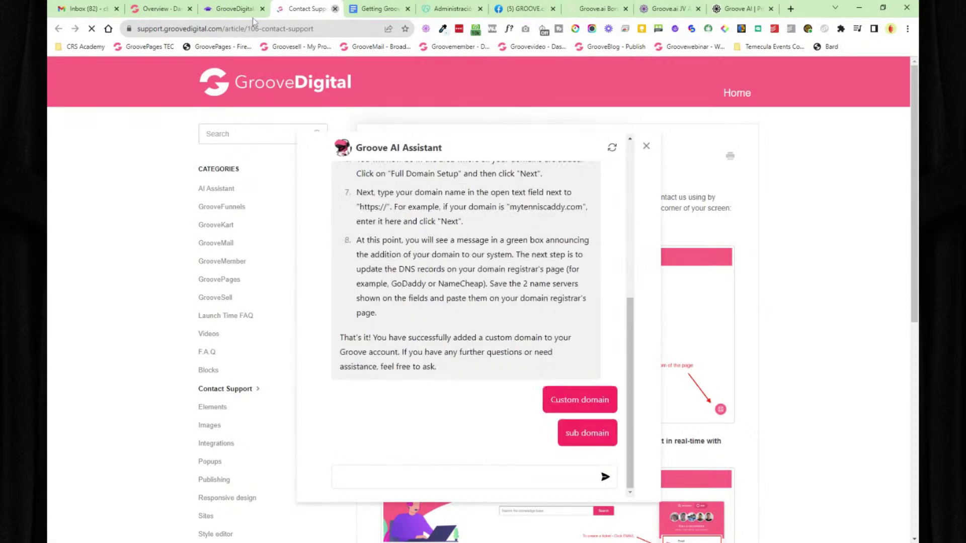
left_click(335, 9)
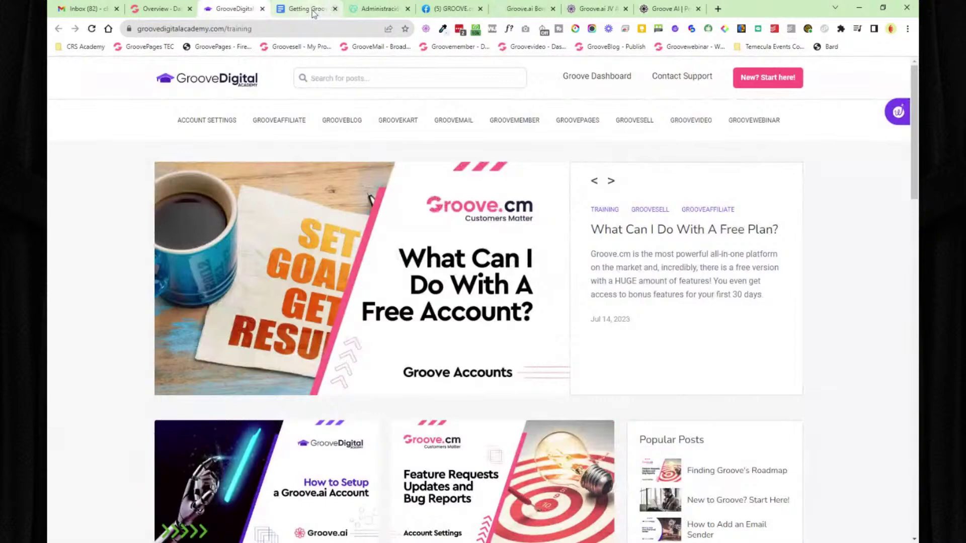
Step: Check the roadmap's support list, open and exit the Groove AI Assistant on the dashboard, and close the Academy site
left_click(313, 9)
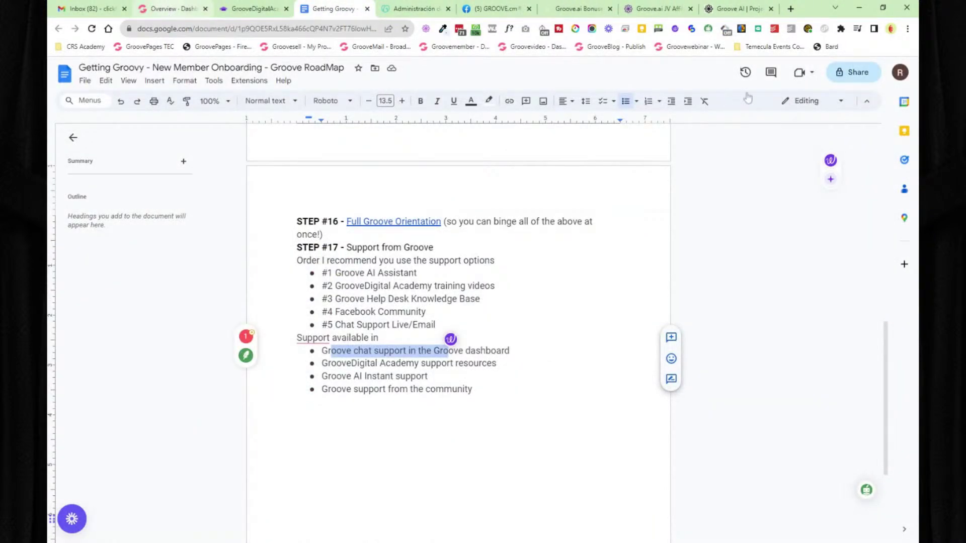
key("ctrl+2")
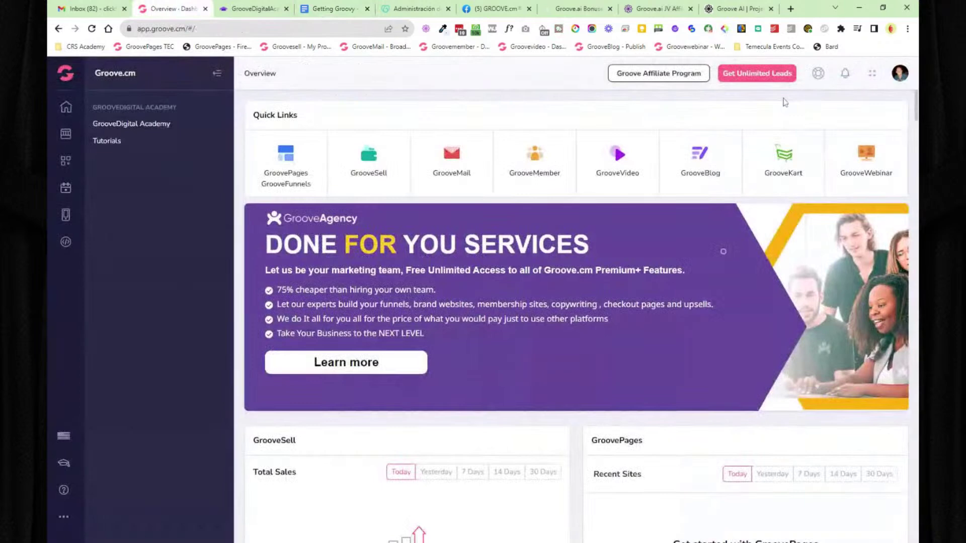
left_click(818, 76)
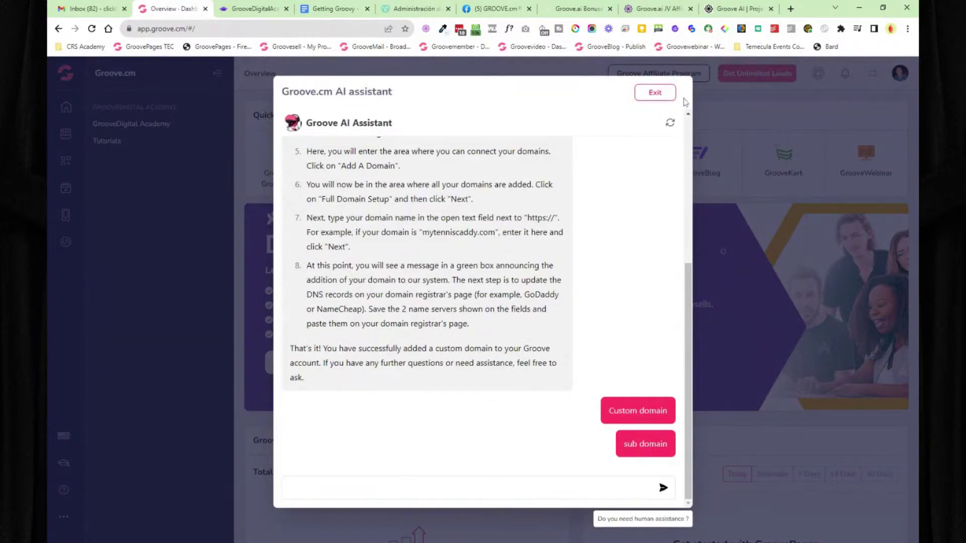
left_click(655, 92)
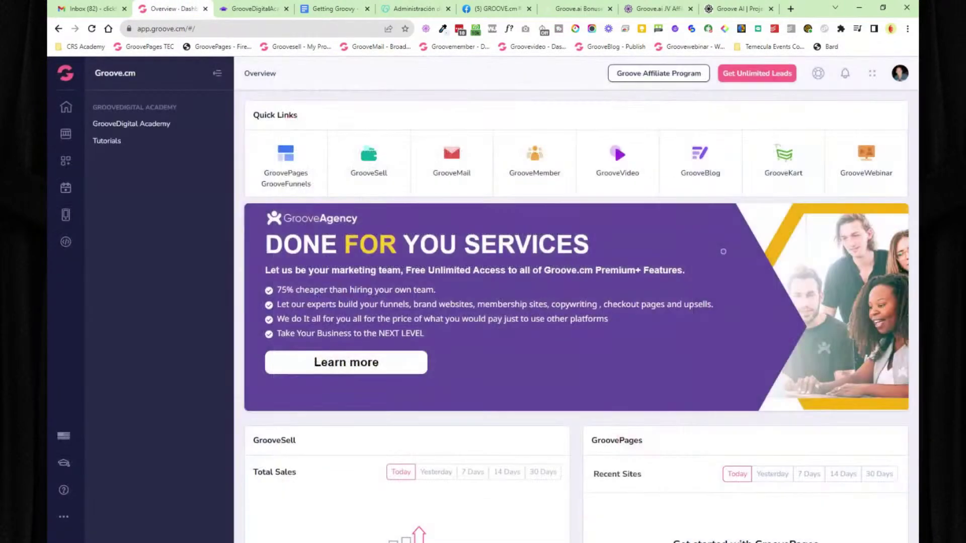
left_click(287, 8)
Step: Point out Groove support from the community in the roadmap, show the GROOVE.cm Official Facebook group, and return to the roadmap
left_click(352, 389)
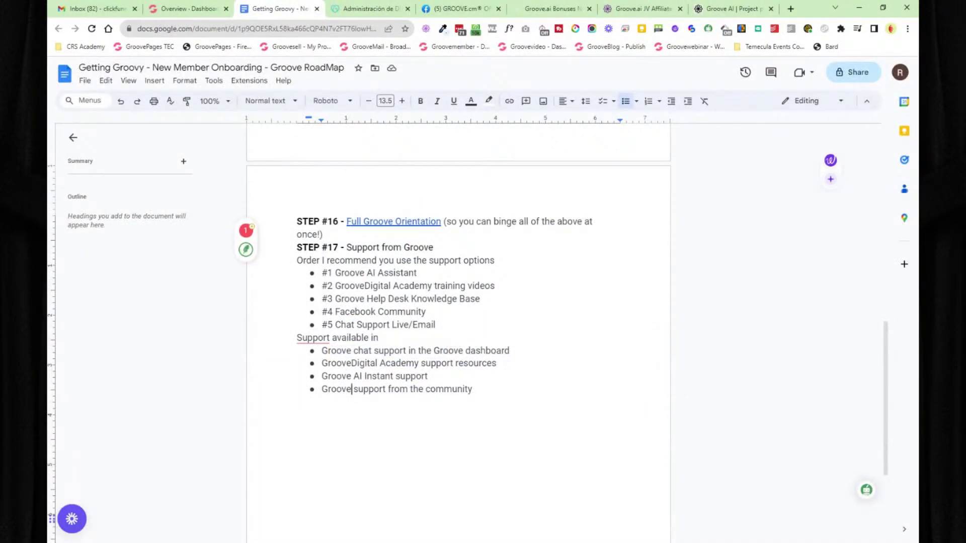
left_click(461, 9)
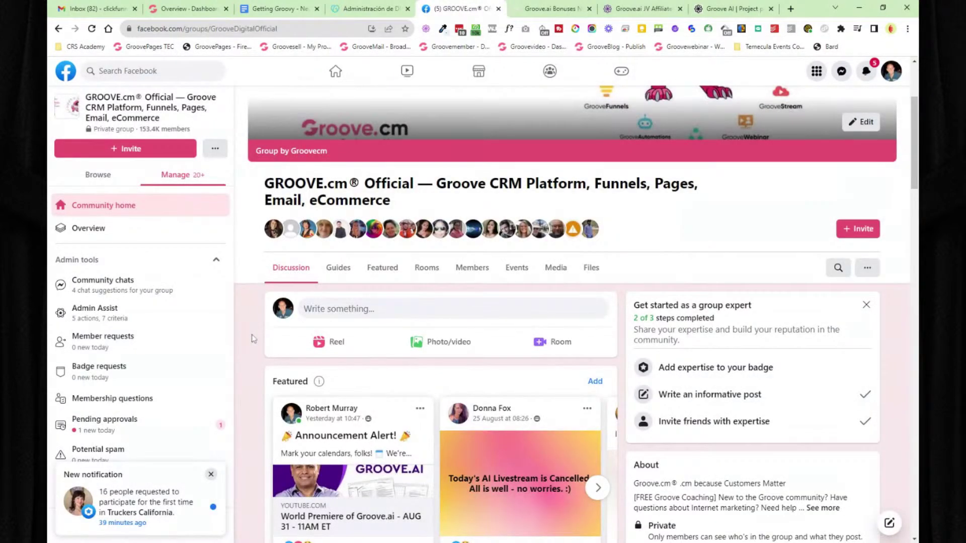
left_click(271, 10)
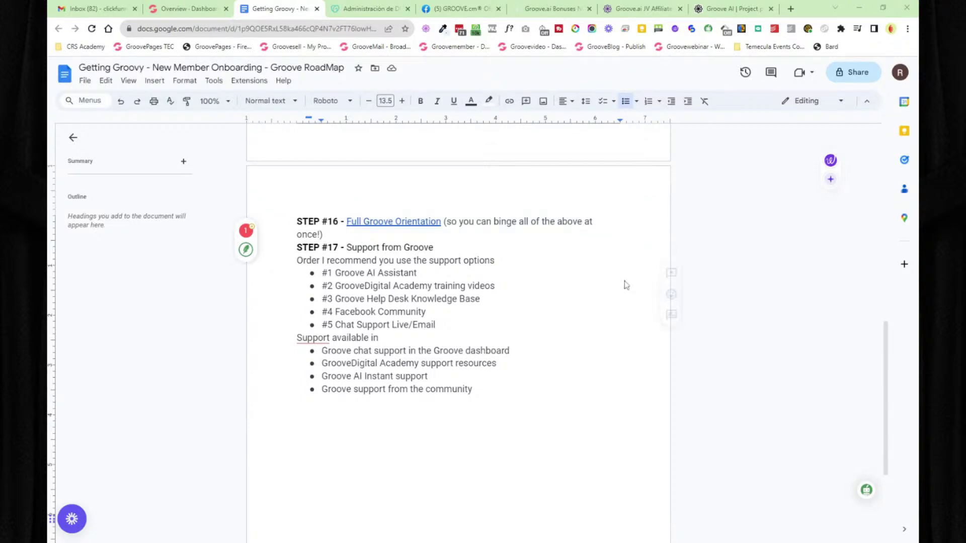
Step: Return to the Groove dashboard overview and collapse its side menu
left_click(167, 18)
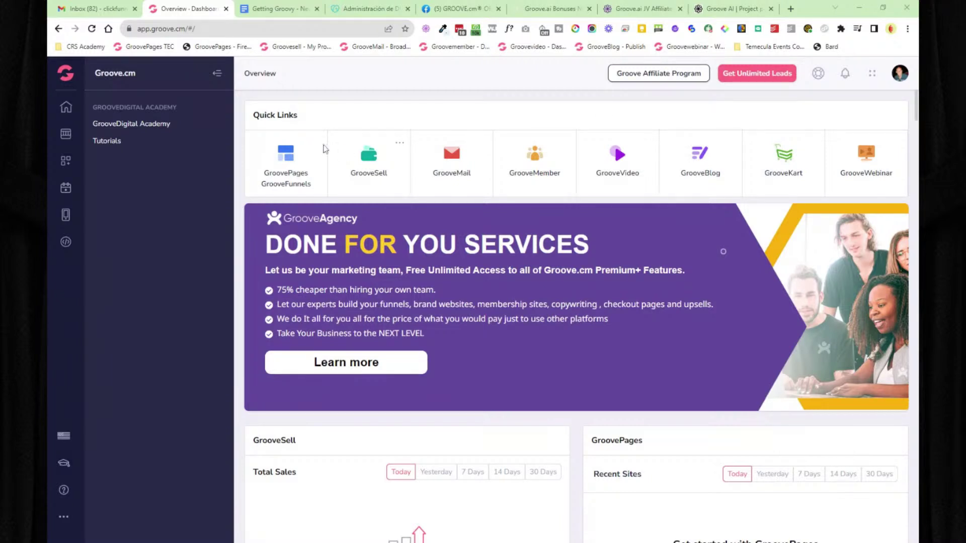
left_click(217, 75)
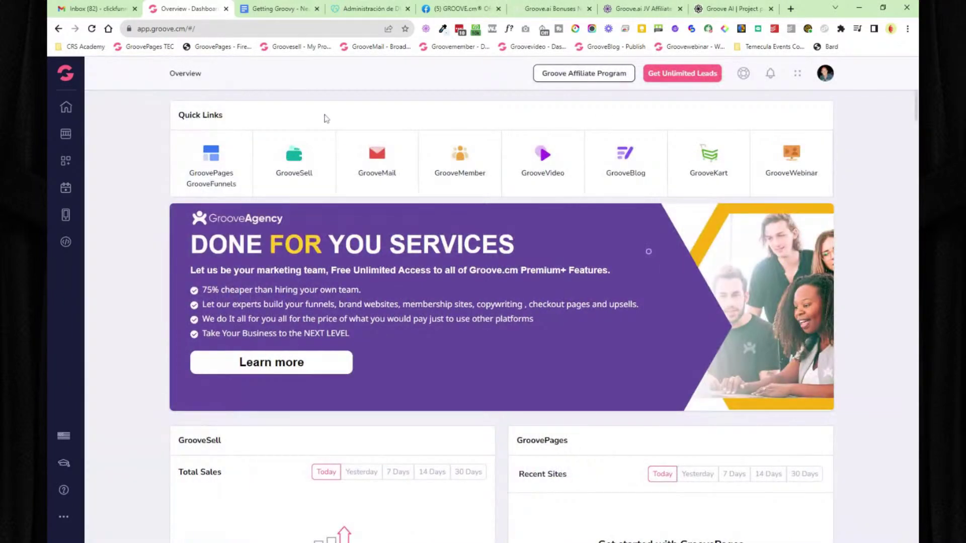